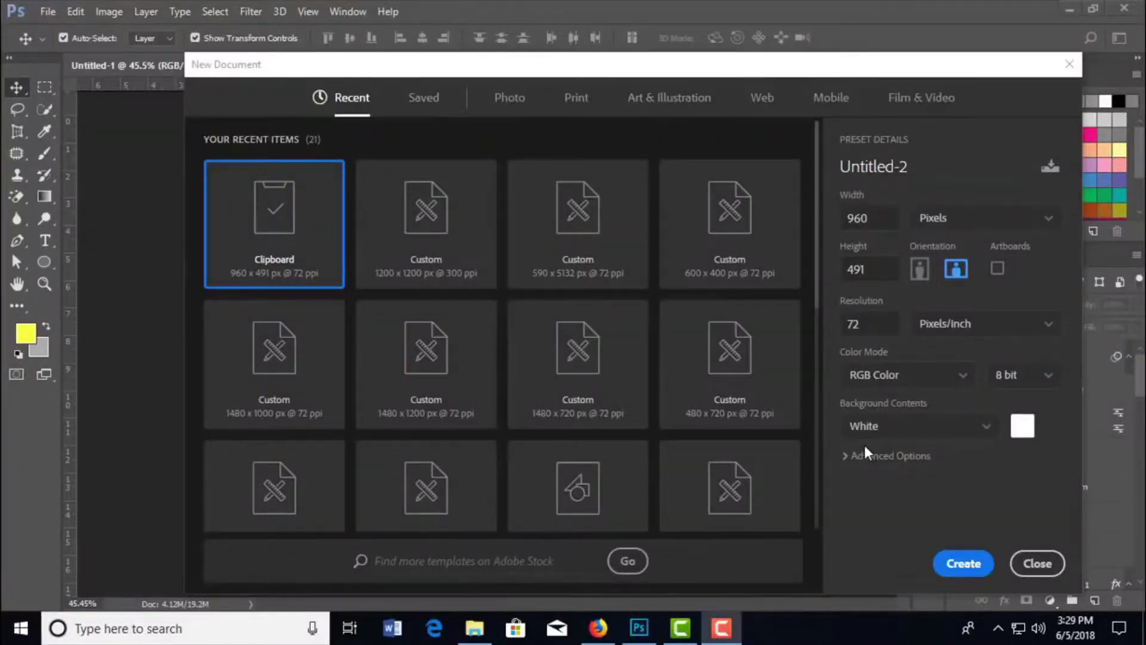
- Create a Web document of 1200 × 1200 px at 300 ppi in RGB Color
{"action": "left_click", "coordinate": [762, 99]}
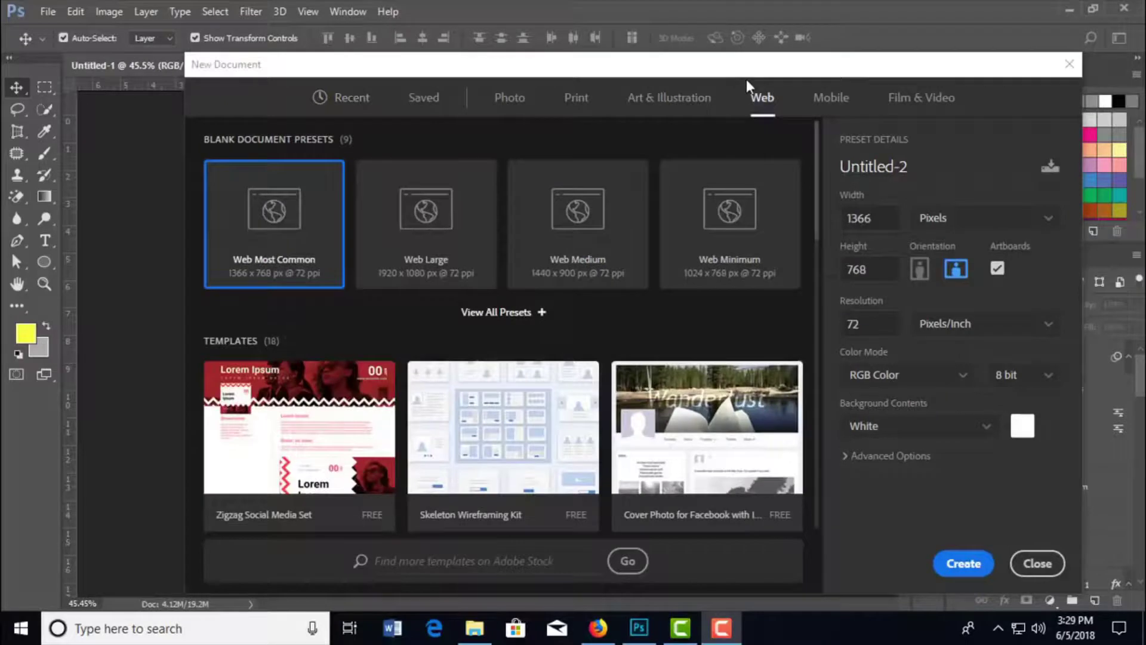
{"action": "left_click_drag", "start_coordinate": [850, 217], "coordinate": [832, 213]}
{"action": "type", "text": "1200"}
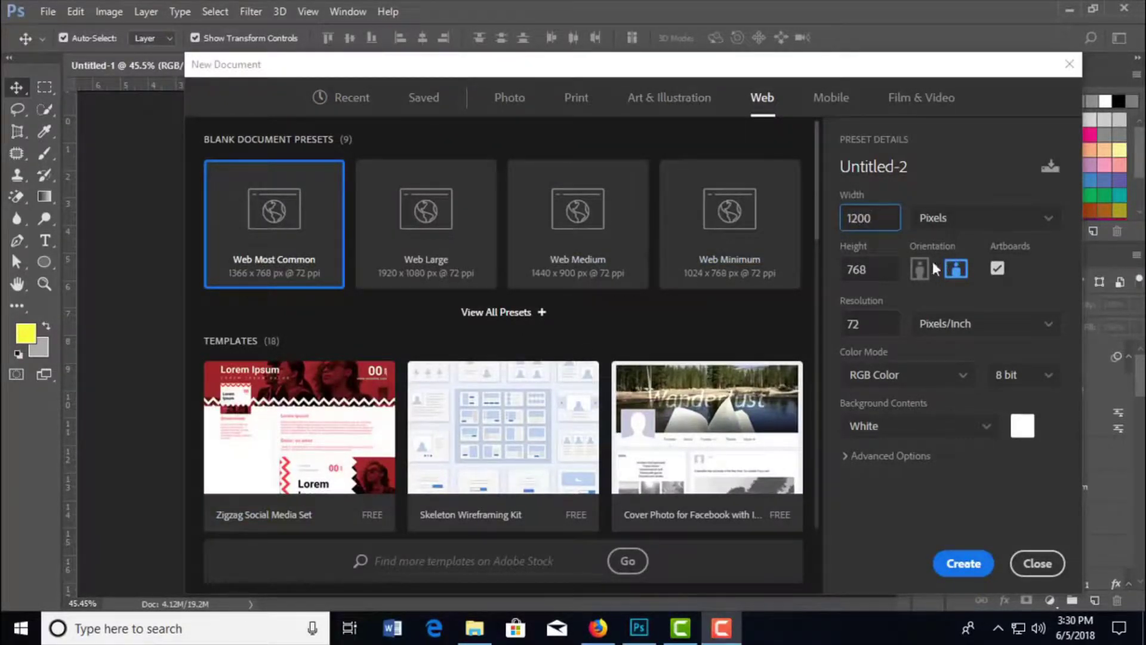
{"action": "left_click_drag", "start_coordinate": [875, 266], "coordinate": [819, 274]}
{"action": "type", "text": "120"}
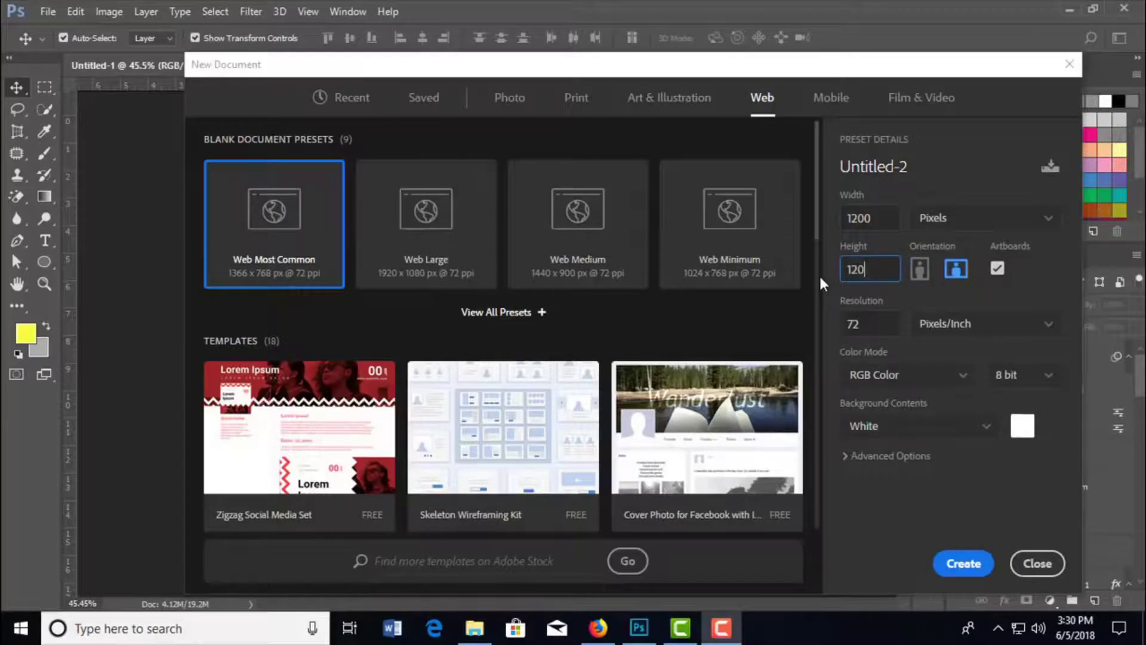
{"action": "type", "text": "0"}
{"action": "left_click_drag", "start_coordinate": [866, 324], "coordinate": [834, 325]}
{"action": "type", "text": "300"}
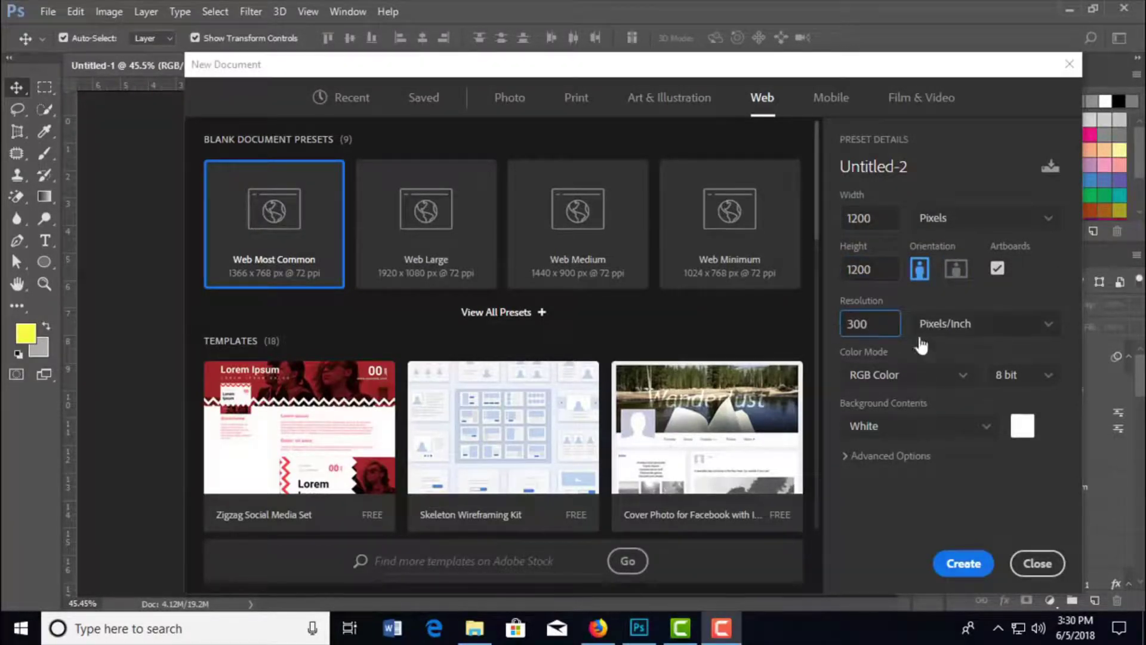
{"action": "left_click", "coordinate": [963, 371]}
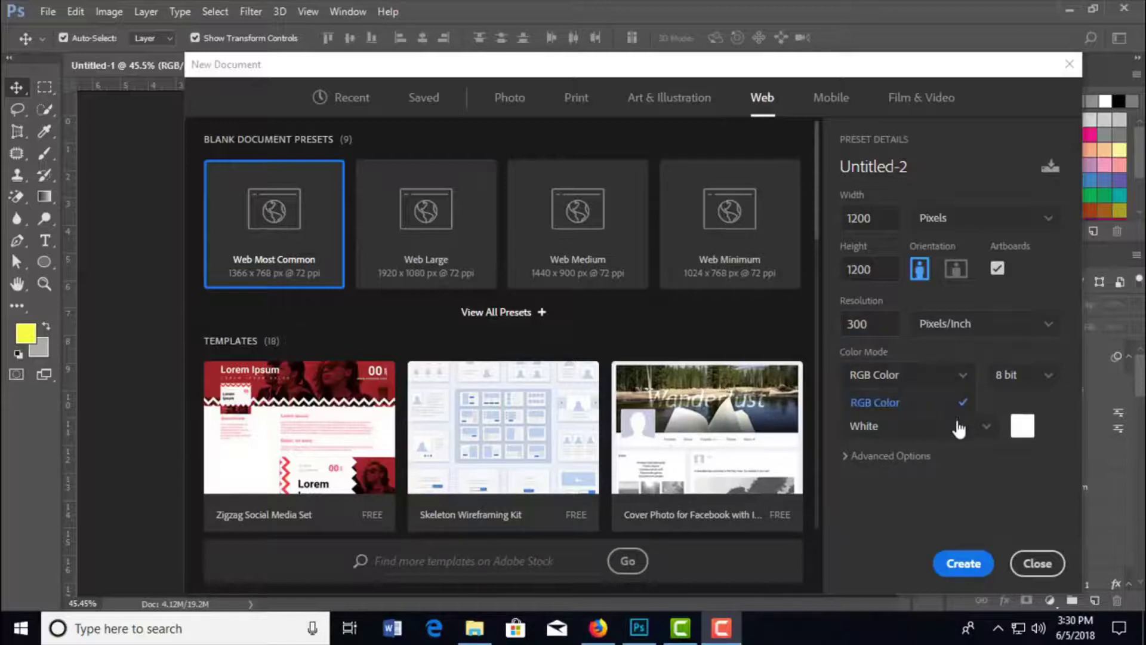
{"action": "left_click", "coordinate": [963, 372]}
{"action": "left_click", "coordinate": [963, 371]}
{"action": "left_click", "coordinate": [948, 396]}
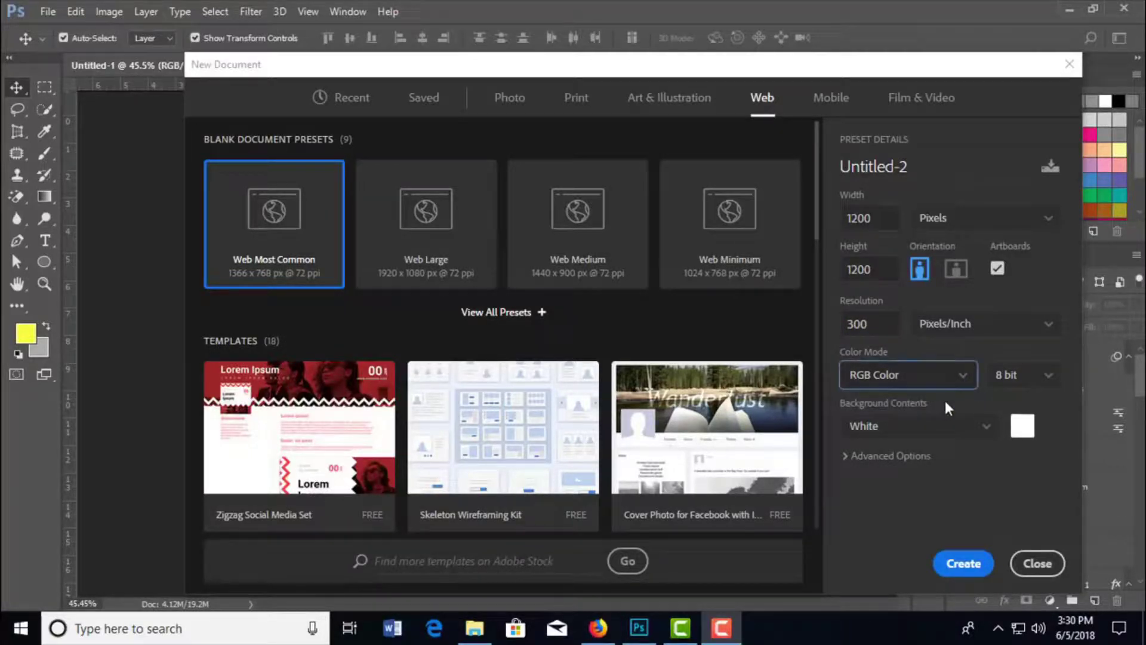
{"action": "left_click", "coordinate": [955, 567]}
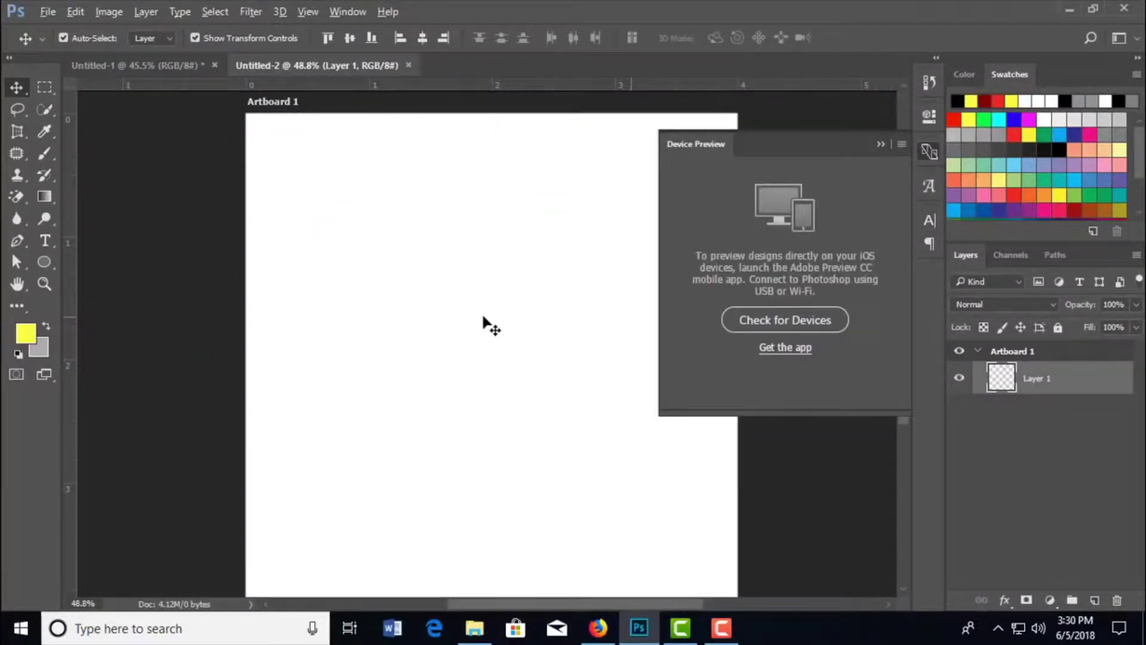
- Draw a yellow Rectangle 1 shape spanning Artboard 1 from corner to corner
{"action": "left_click", "coordinate": [877, 143]}
{"action": "scroll", "coordinate": [530, 300], "scroll_direction": "up", "scroll_amount": 2}
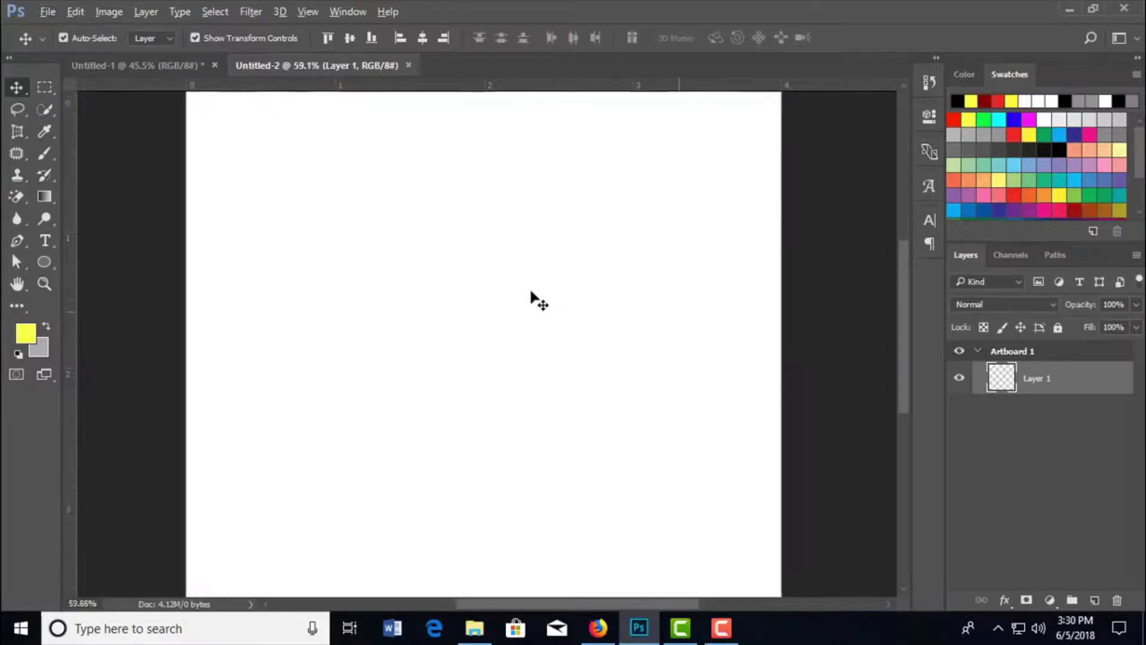
{"action": "scroll", "coordinate": [530, 300], "scroll_direction": "down", "scroll_amount": 2}
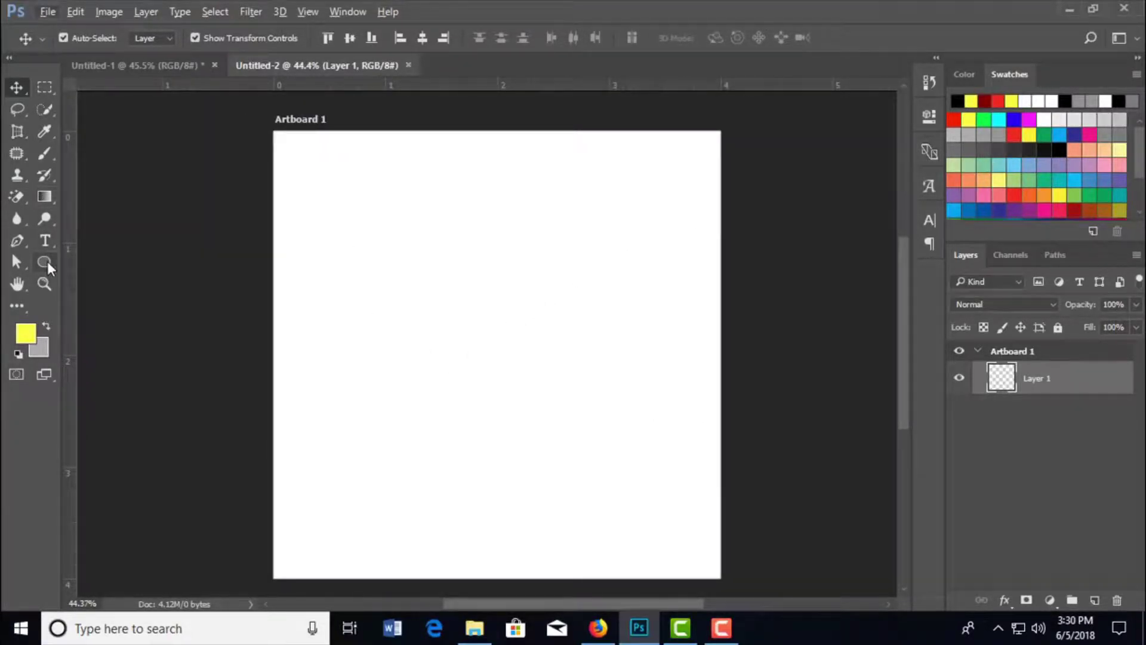
{"action": "left_click_drag", "start_coordinate": [48, 263], "coordinate": [72, 262]}
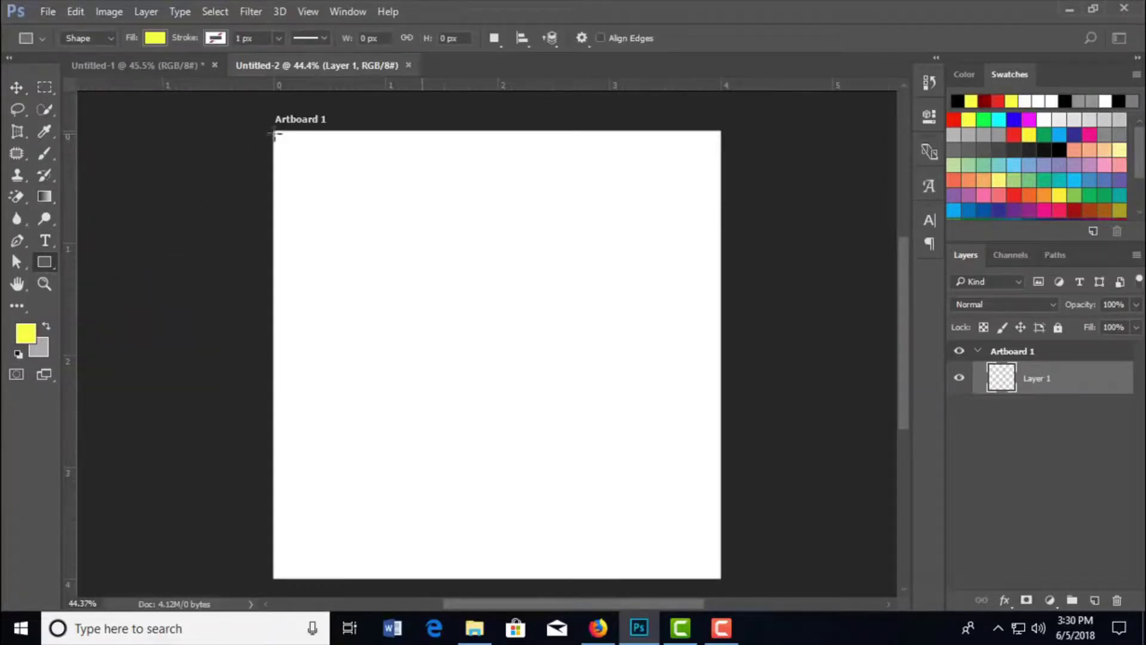
{"action": "mouse_move", "coordinate": [275, 133]}
{"action": "left_mouse_down"}
{"action": "mouse_move", "coordinate": [428, 269]}
{"action": "mouse_move", "coordinate": [665, 547]}
{"action": "mouse_move", "coordinate": [720, 579]}
{"action": "left_mouse_up"}
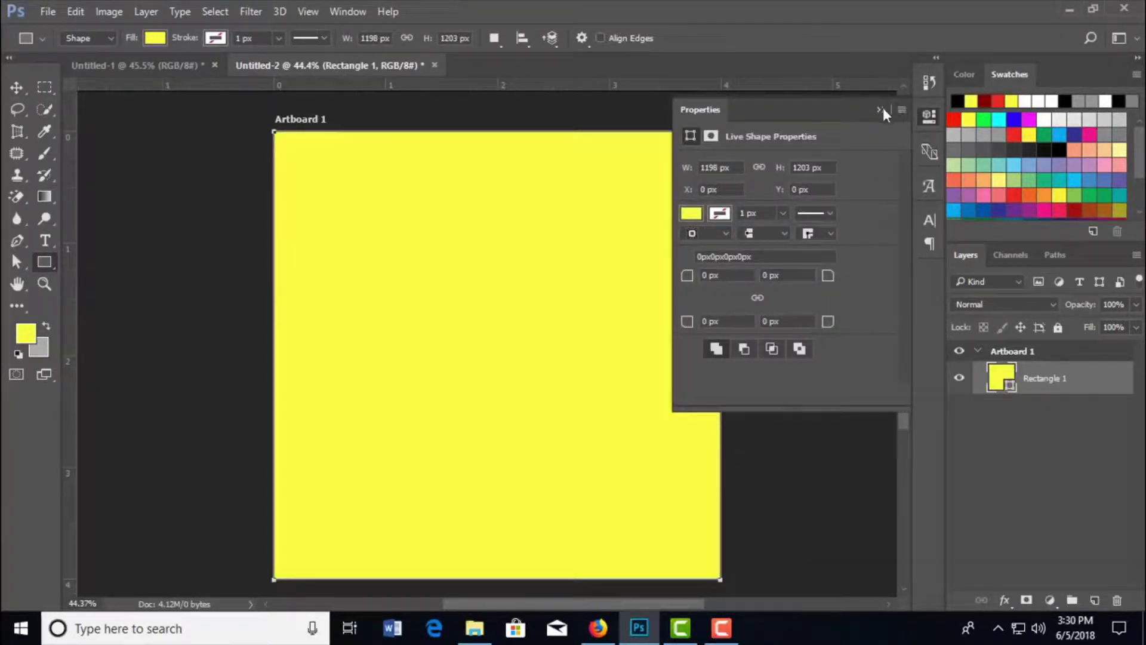
{"action": "left_click", "coordinate": [881, 109]}
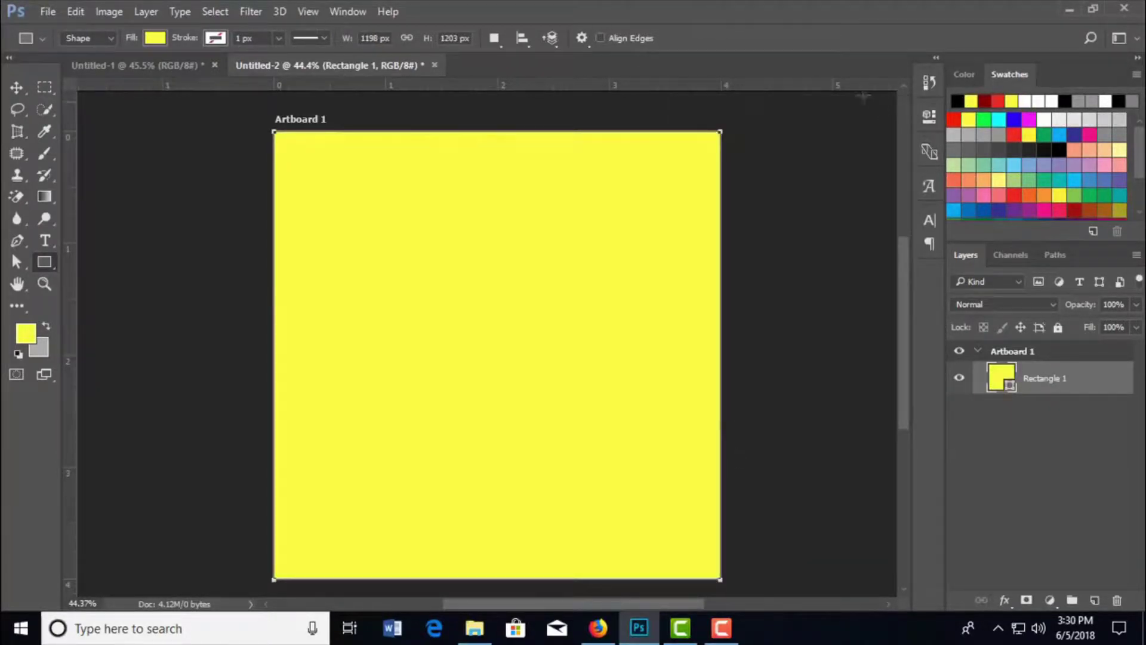
- Add a Gradient Overlay effect to Rectangle 1, with the Layer Style dialog moved aside
{"action": "left_click", "coordinate": [1006, 600]}
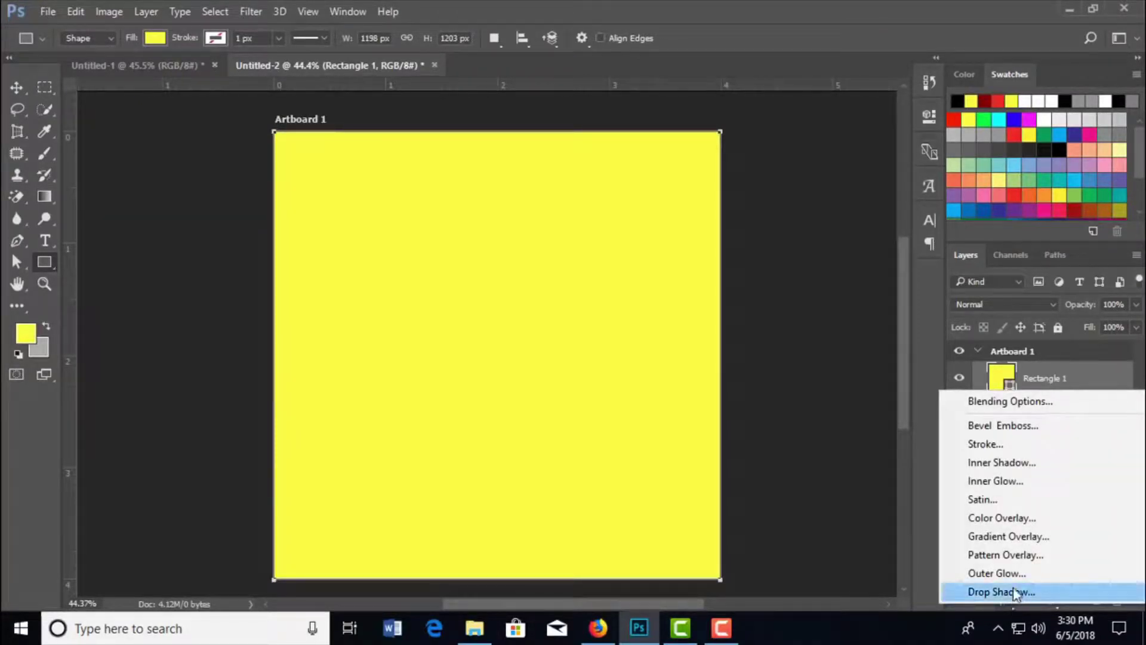
{"action": "left_click", "coordinate": [1020, 537]}
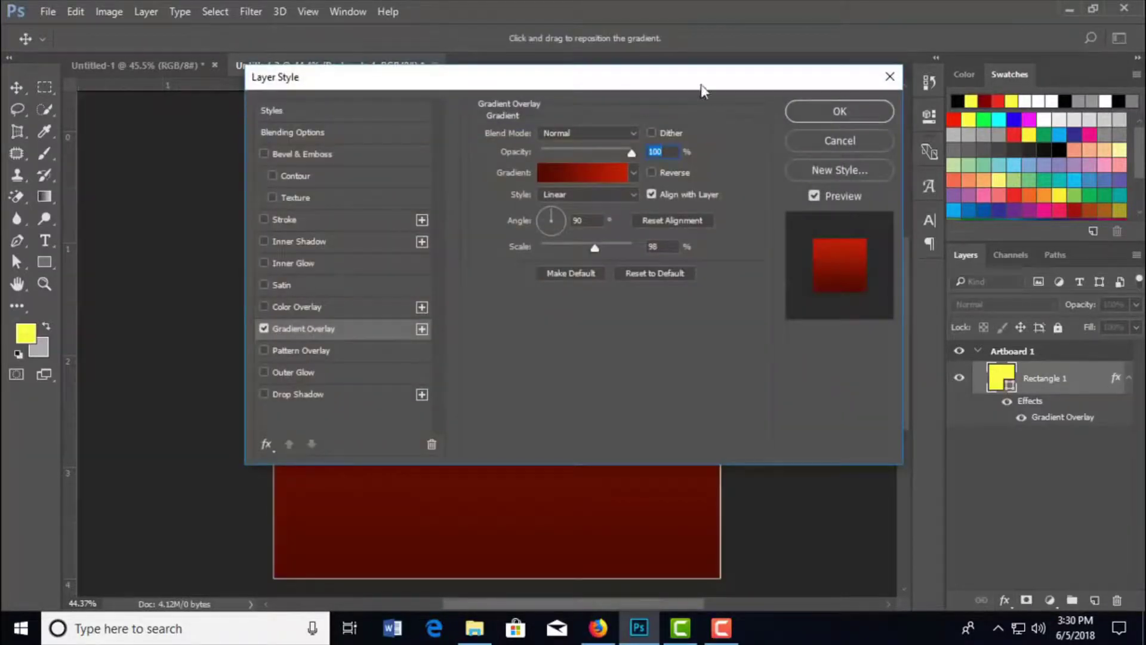
{"action": "mouse_move", "coordinate": [686, 81]}
{"action": "left_mouse_down"}
{"action": "mouse_move", "coordinate": [1101, 114]}
{"action": "mouse_move", "coordinate": [947, 122]}
{"action": "left_mouse_up"}
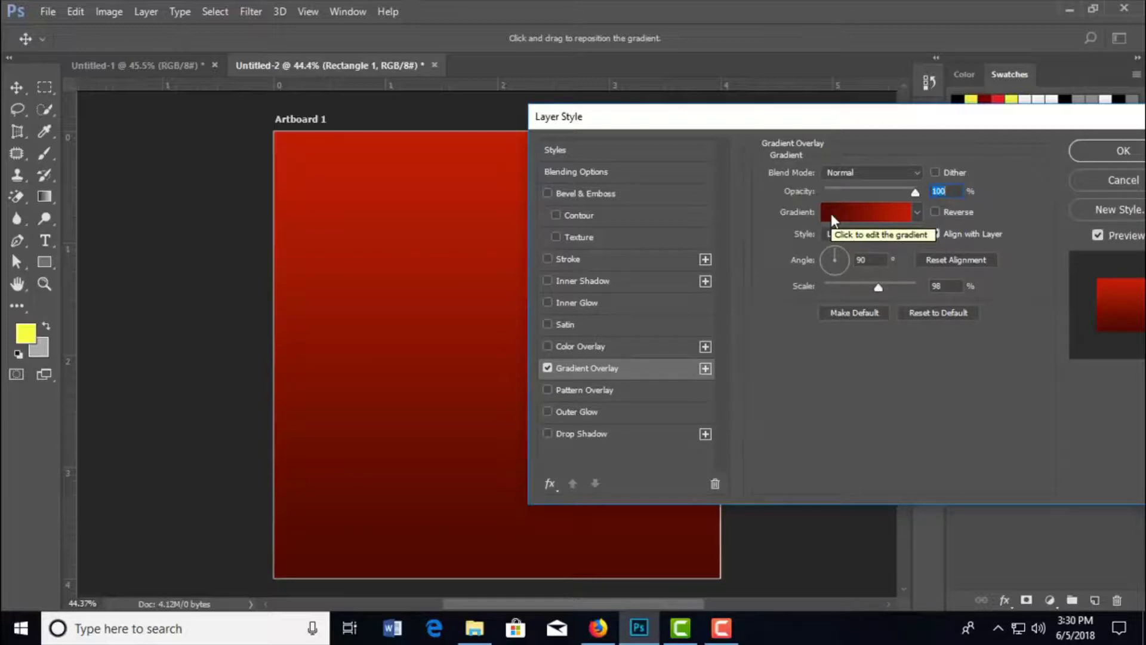
- Set the gradient's left colour stop to orange #ef9a00
{"action": "left_click", "coordinate": [831, 214]}
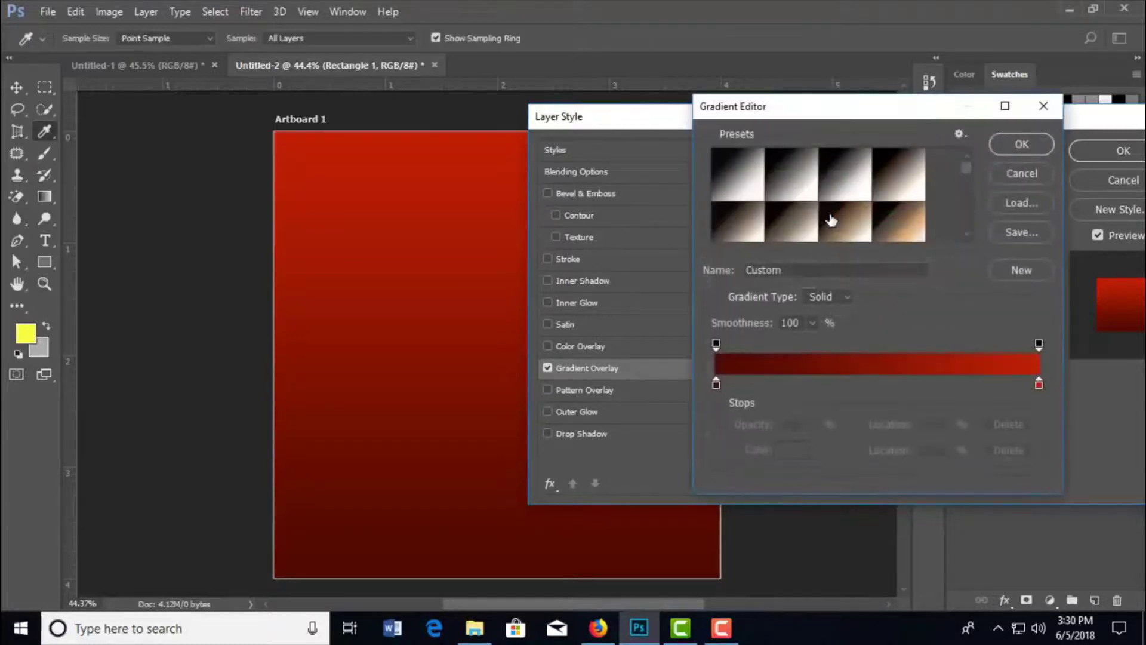
{"action": "left_click", "coordinate": [716, 384]}
{"action": "left_click", "coordinate": [793, 450]}
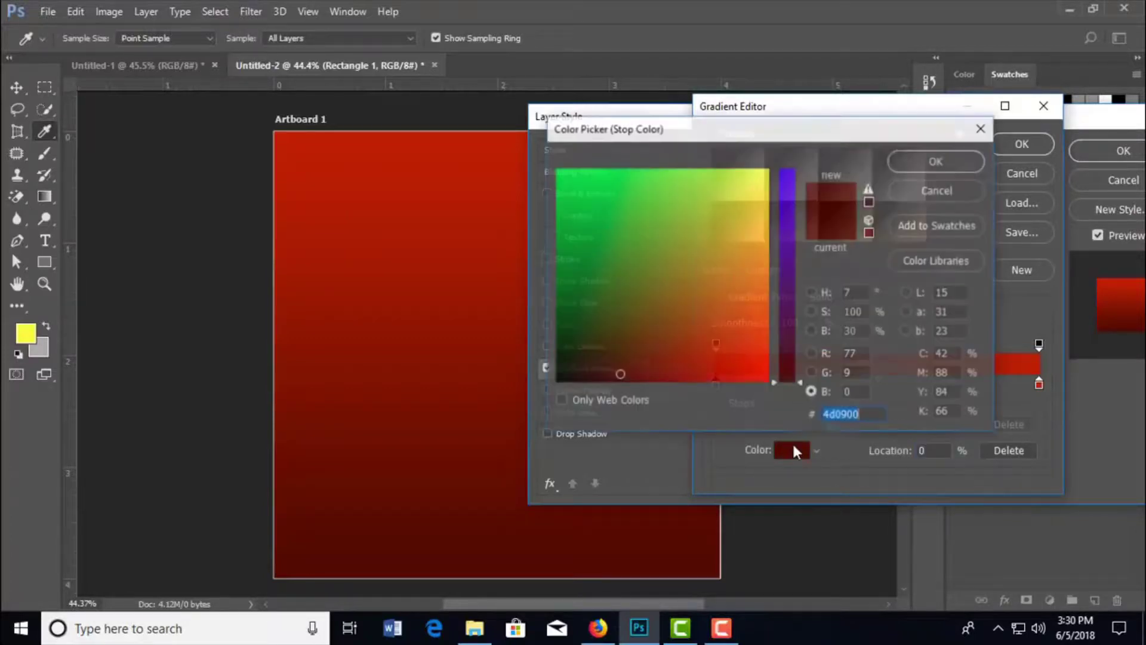
{"action": "left_click", "coordinate": [749, 243]}
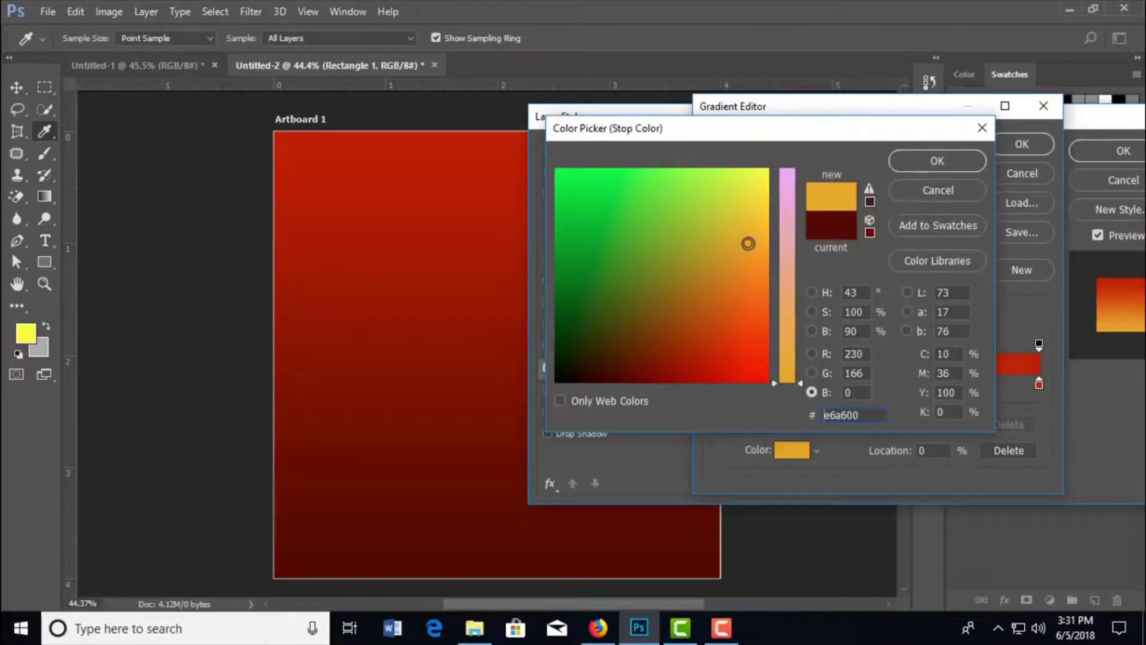
{"action": "mouse_move", "coordinate": [750, 242]}
{"action": "left_mouse_down"}
{"action": "mouse_move", "coordinate": [759, 244]}
{"action": "mouse_move", "coordinate": [762, 220]}
{"action": "left_mouse_up"}
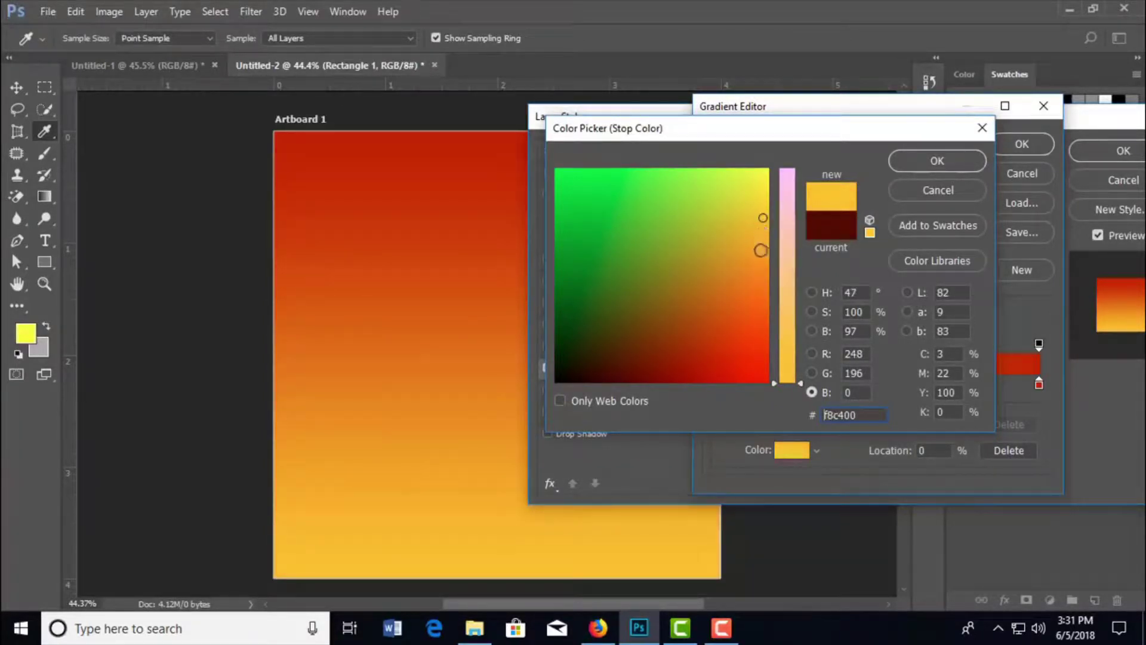
{"action": "left_click", "coordinate": [756, 253]}
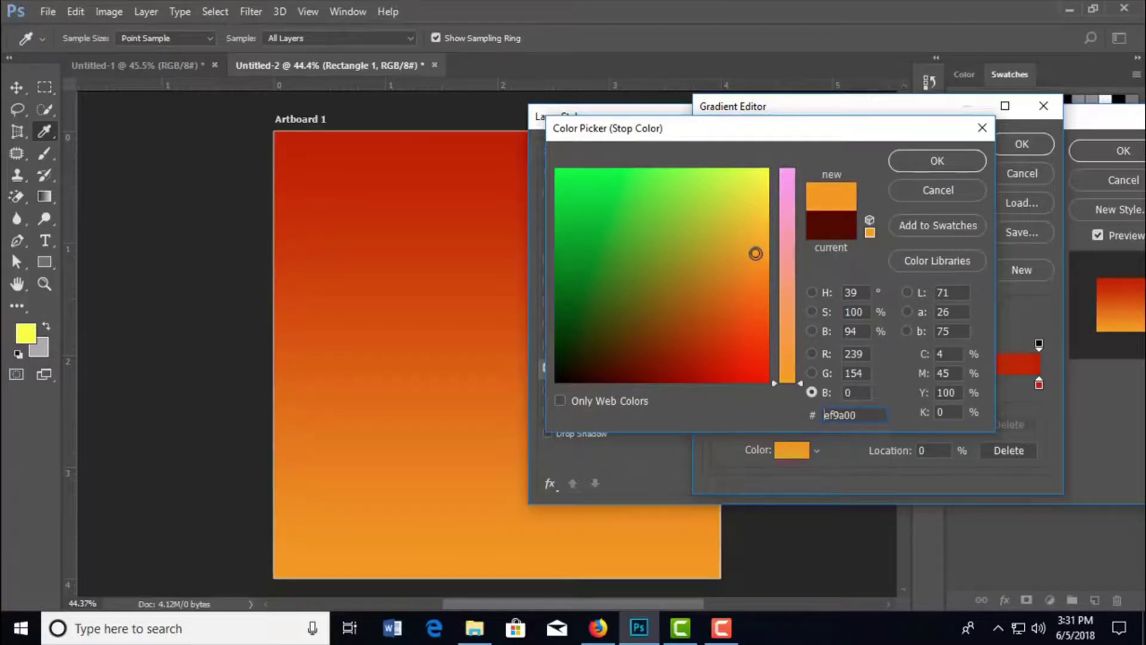
{"action": "left_click", "coordinate": [937, 161]}
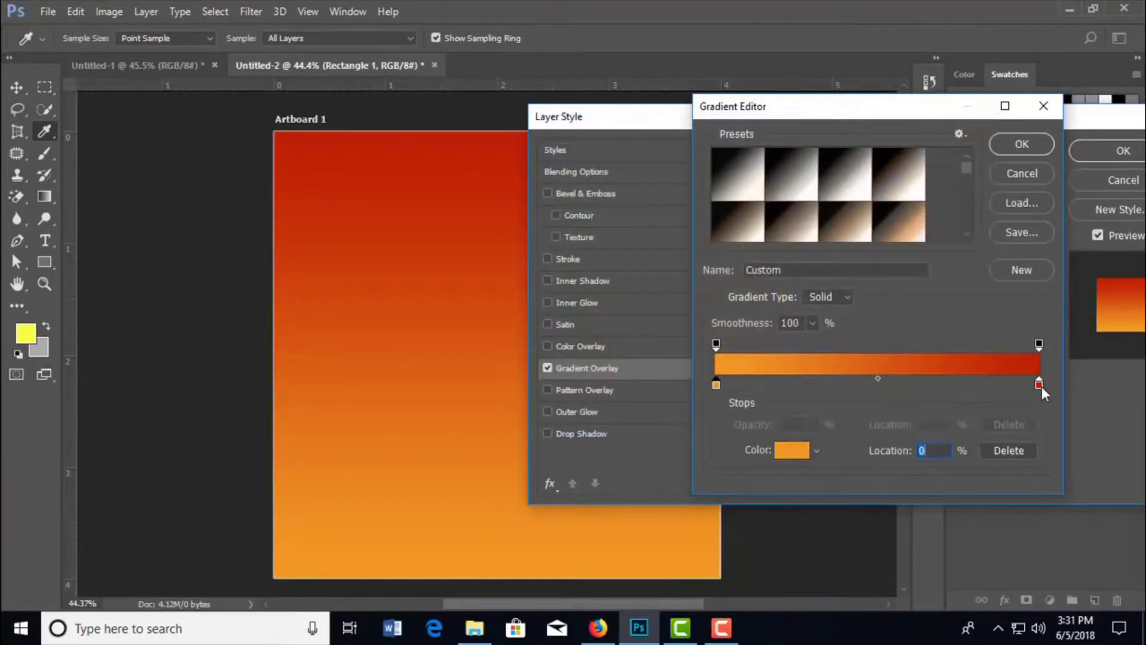
- Set the right colour stop to orange #e88502 and apply the gradient
{"action": "left_click", "coordinate": [1040, 385]}
{"action": "double_click", "coordinate": [1040, 385]}
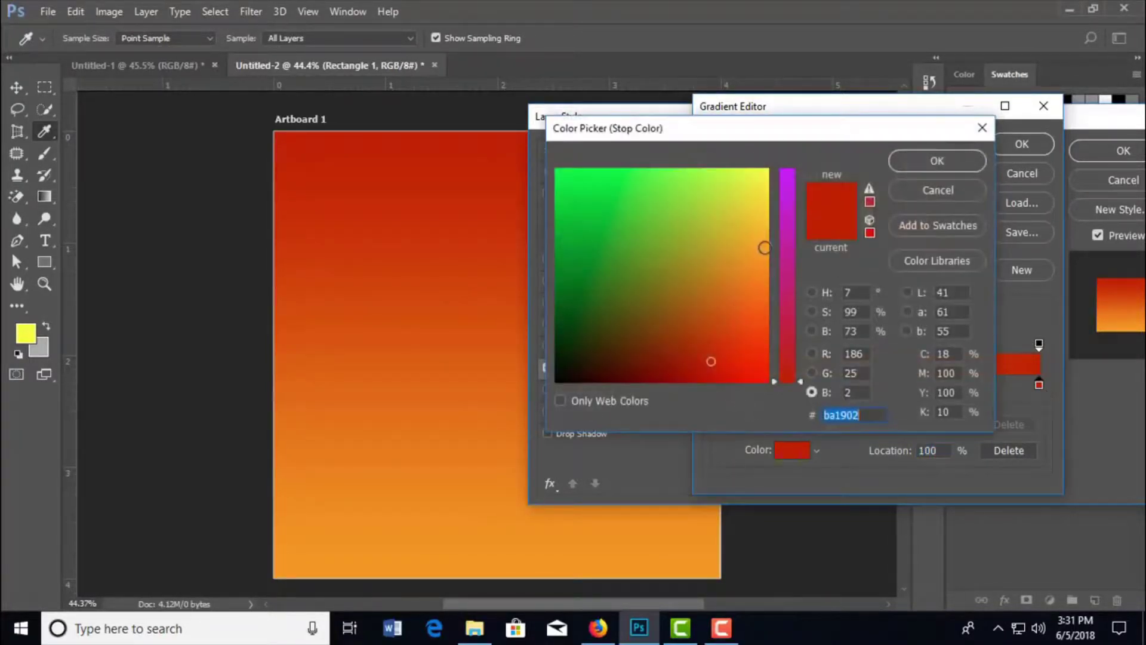
{"action": "left_click", "coordinate": [745, 274]}
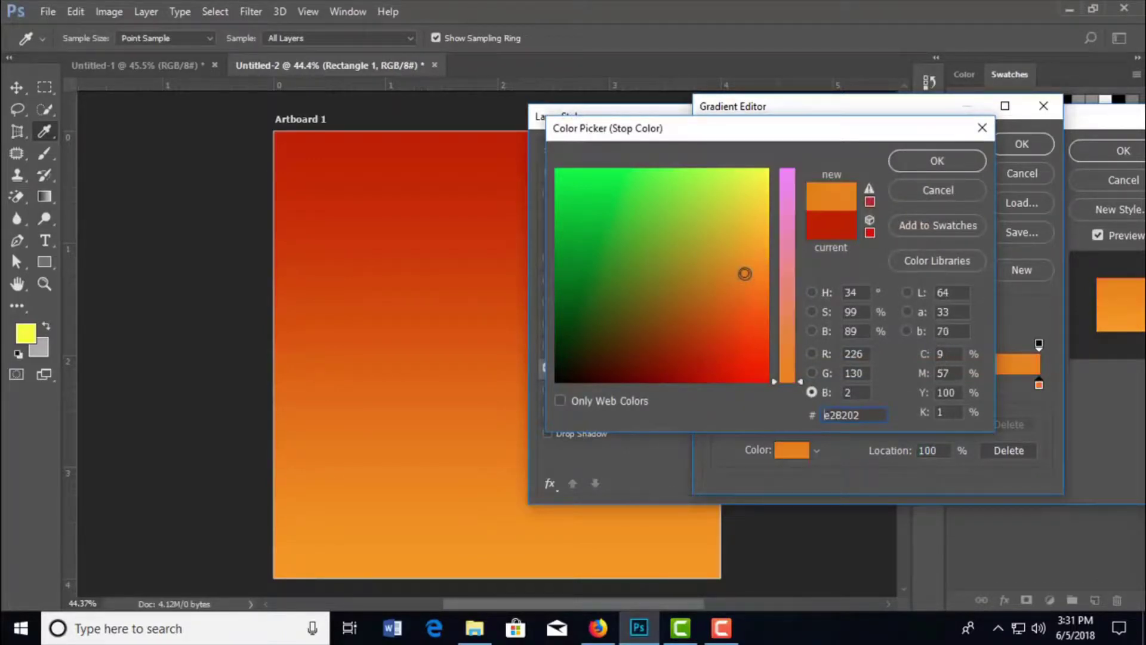
{"action": "left_click_drag", "start_coordinate": [744, 273], "coordinate": [750, 270]}
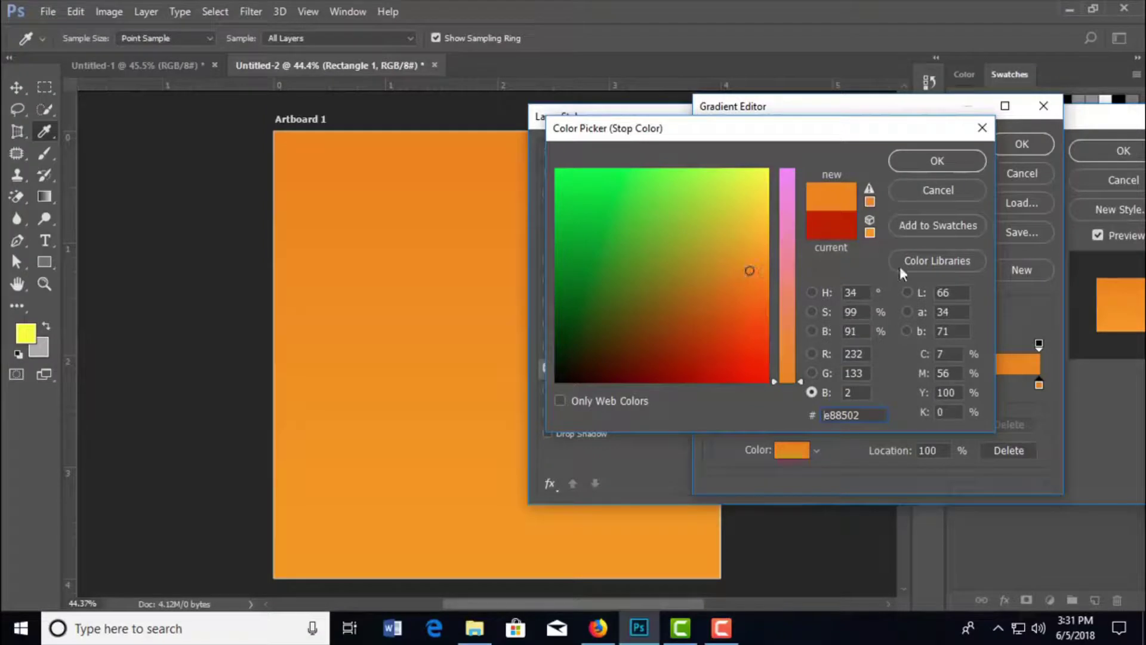
{"action": "left_click", "coordinate": [946, 159]}
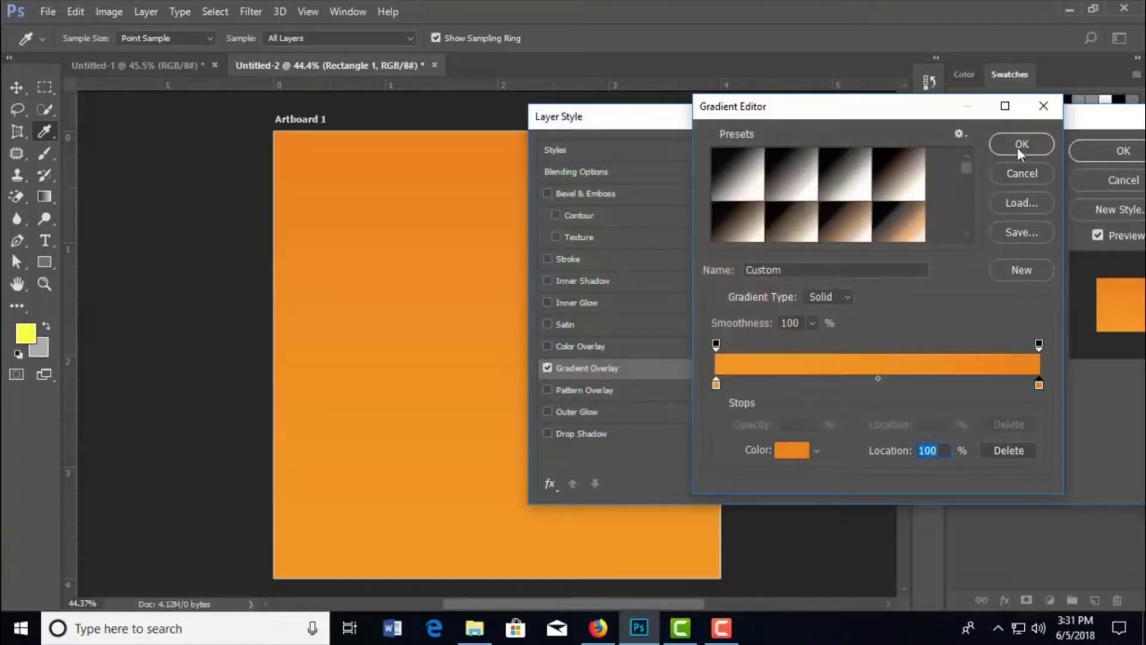
{"action": "left_click", "coordinate": [1019, 148]}
- Make the gradient overlay reversed and radial at 84% scale
{"action": "left_click", "coordinate": [935, 212]}
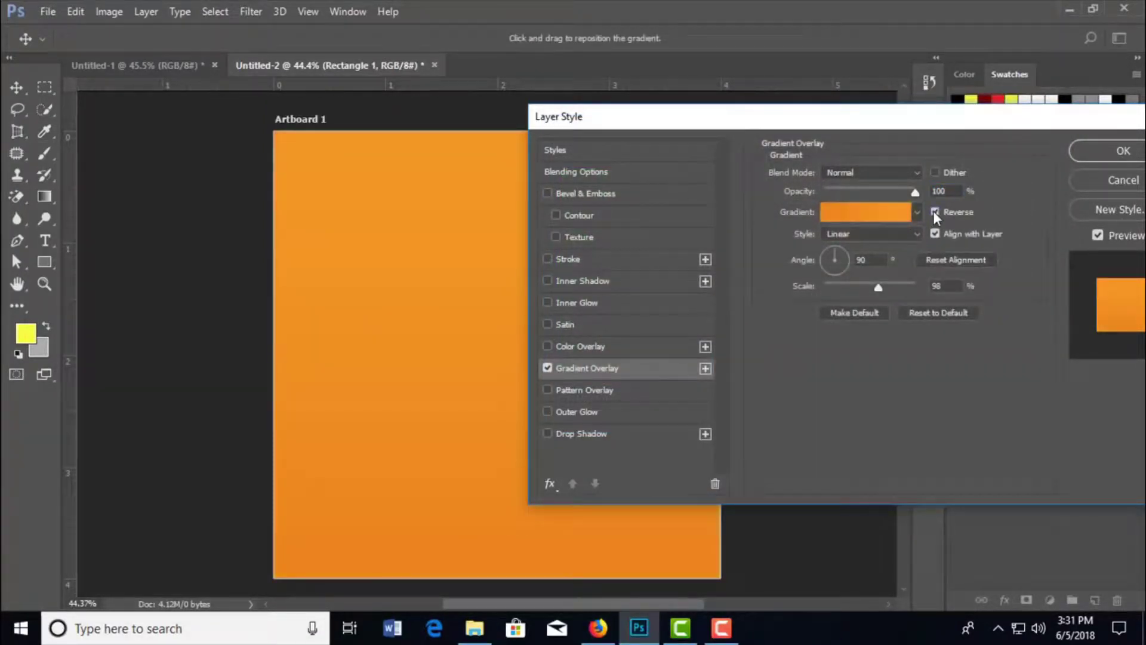
{"action": "left_click", "coordinate": [894, 234]}
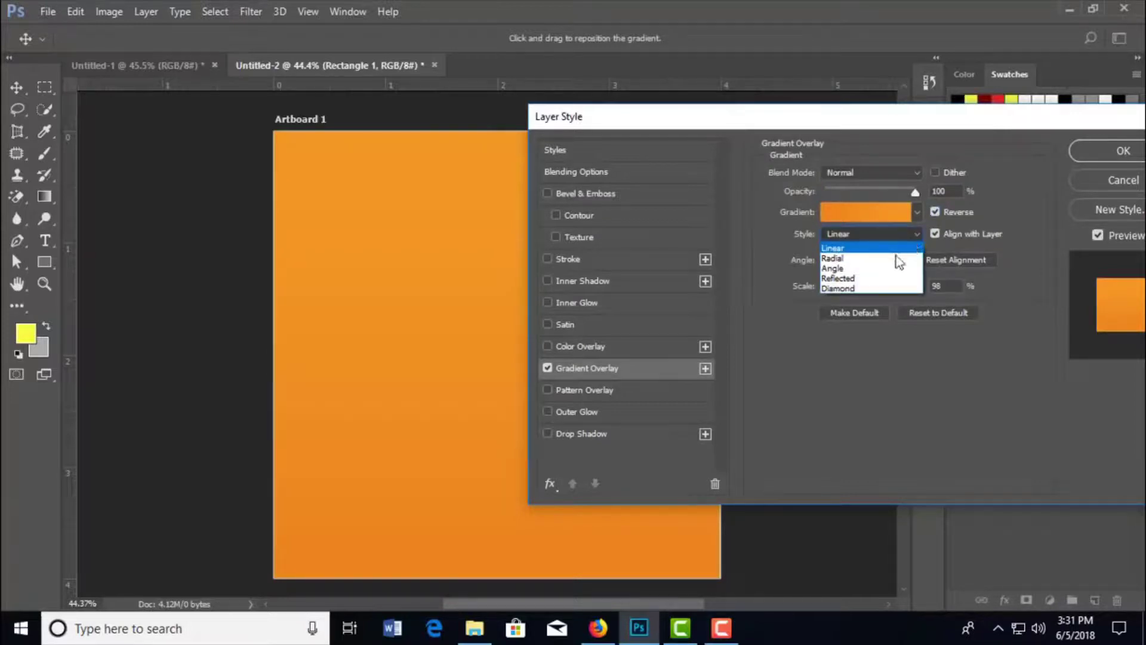
{"action": "left_click", "coordinate": [894, 257]}
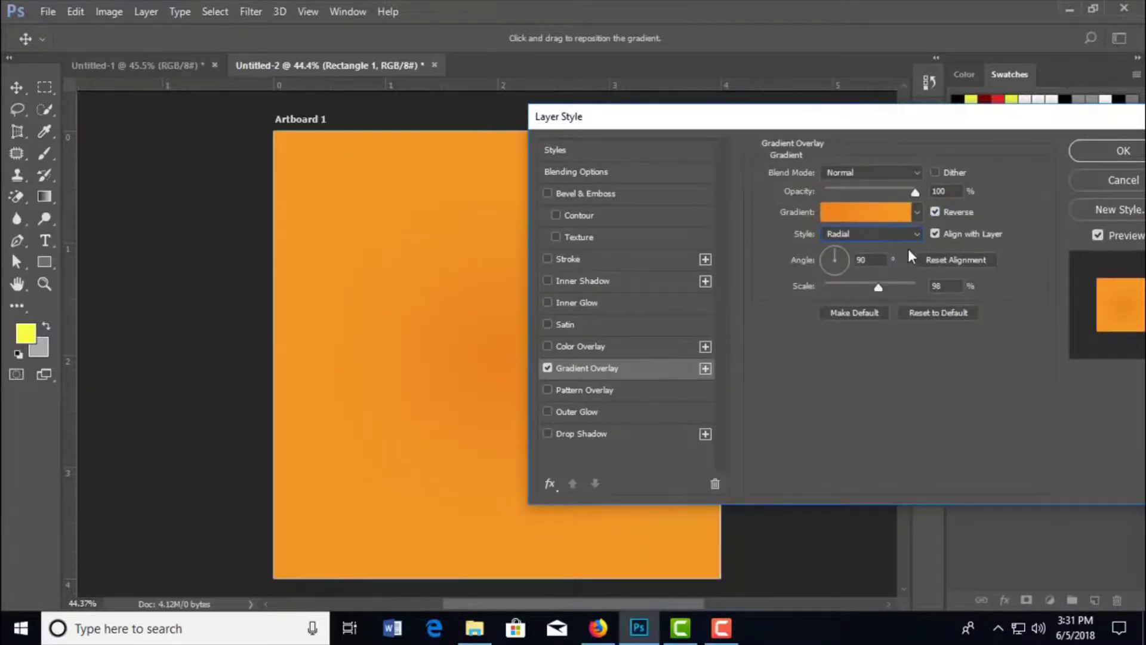
{"action": "left_click_drag", "start_coordinate": [878, 288], "coordinate": [869, 286]}
- Recolour the right stop golden yellow and the left stop a darker orange
{"action": "left_click", "coordinate": [861, 212]}
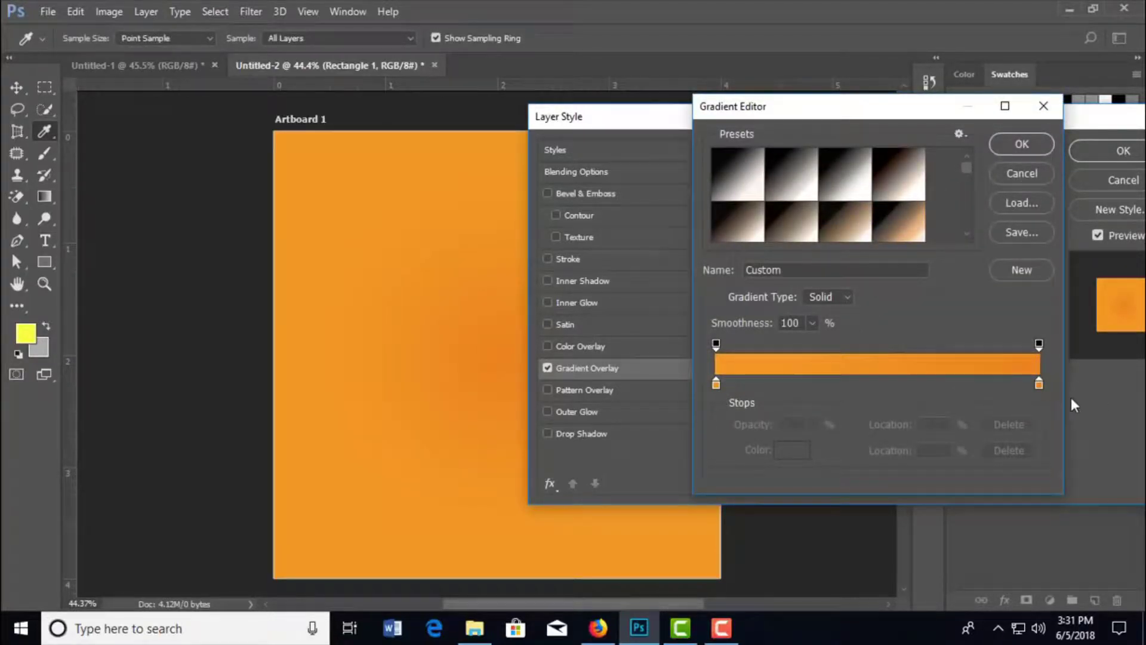
{"action": "left_click", "coordinate": [1040, 384]}
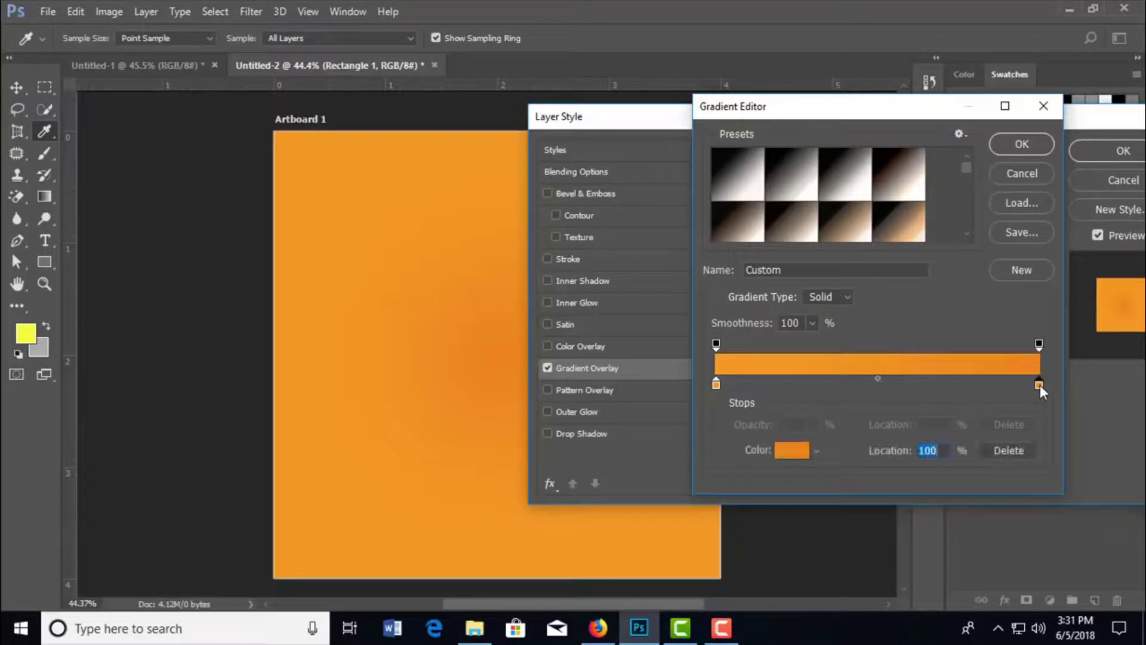
{"action": "double_click", "coordinate": [1040, 384]}
{"action": "left_click", "coordinate": [749, 239]}
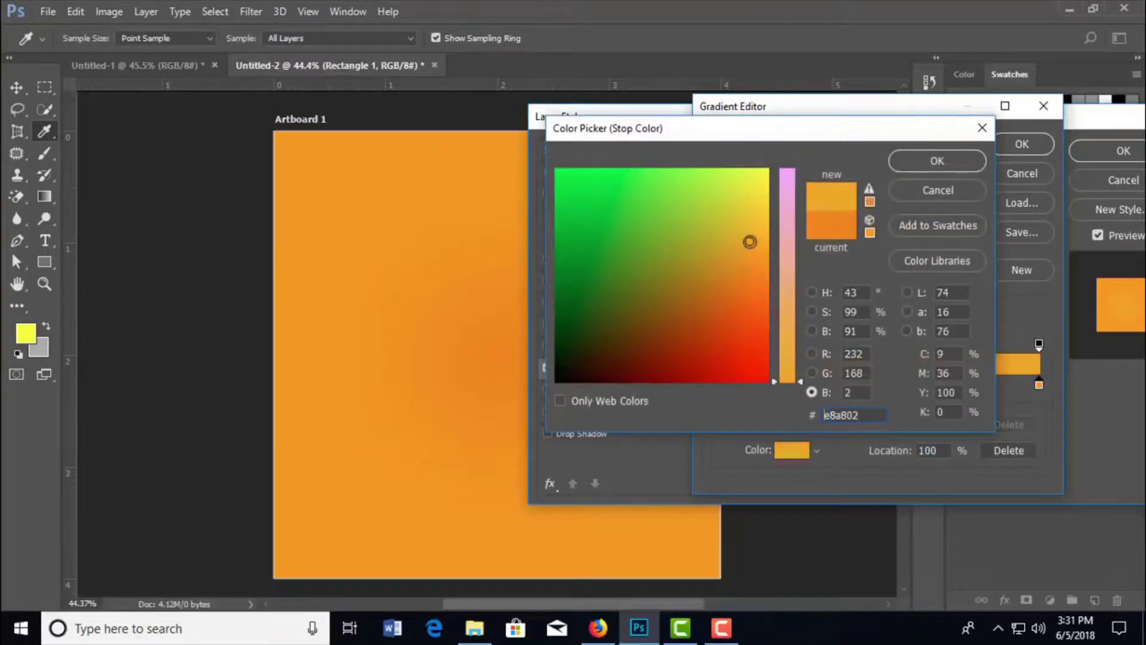
{"action": "left_click_drag", "start_coordinate": [749, 238], "coordinate": [761, 224]}
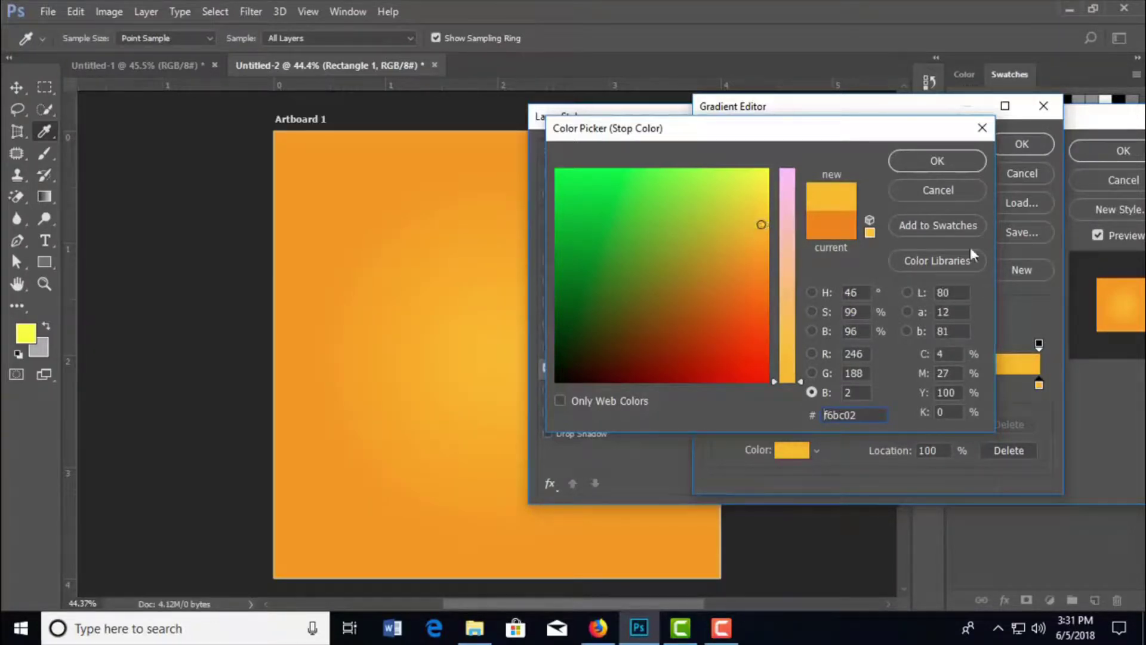
{"action": "left_click", "coordinate": [936, 160]}
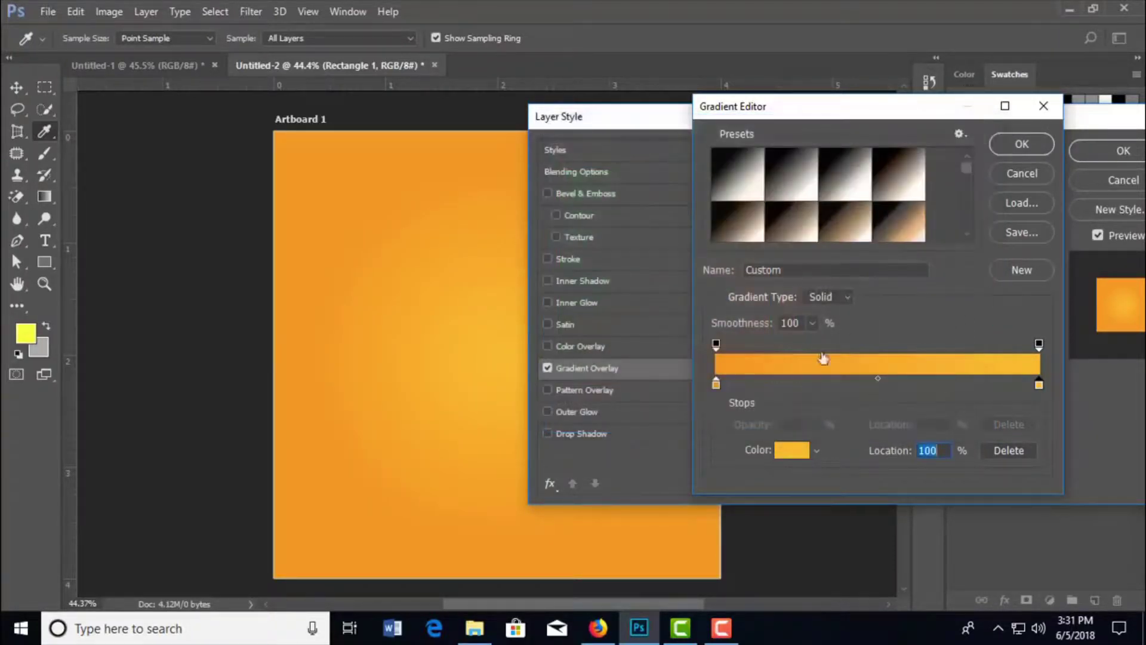
{"action": "double_click", "coordinate": [716, 385]}
{"action": "left_click_drag", "start_coordinate": [738, 299], "coordinate": [743, 274]}
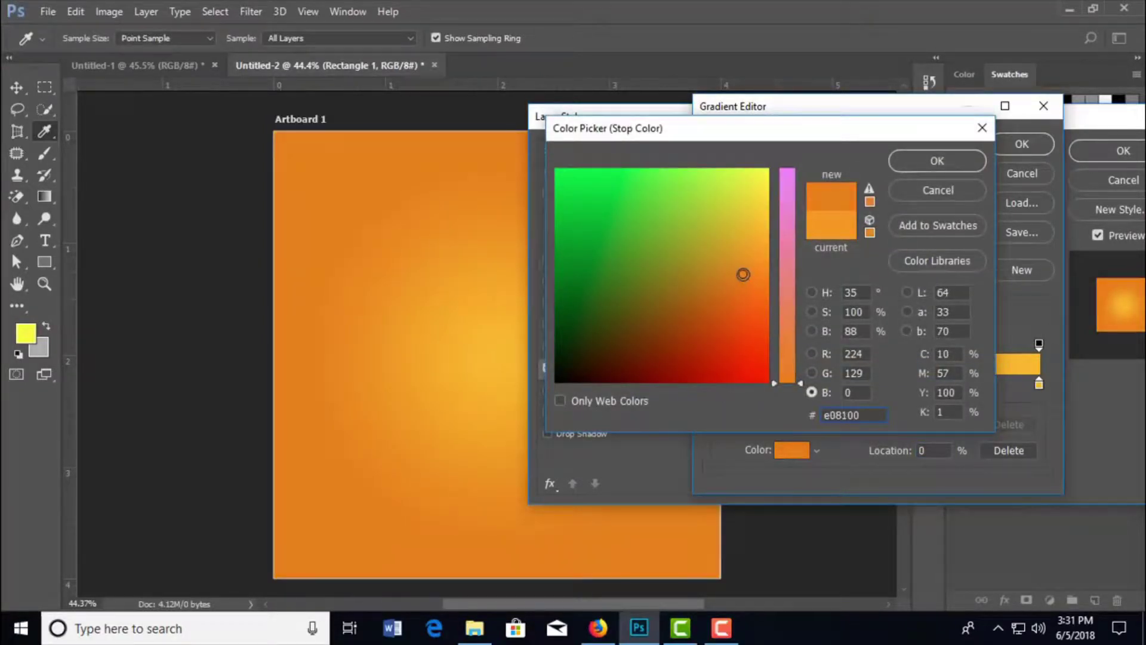
{"action": "left_click", "coordinate": [939, 163]}
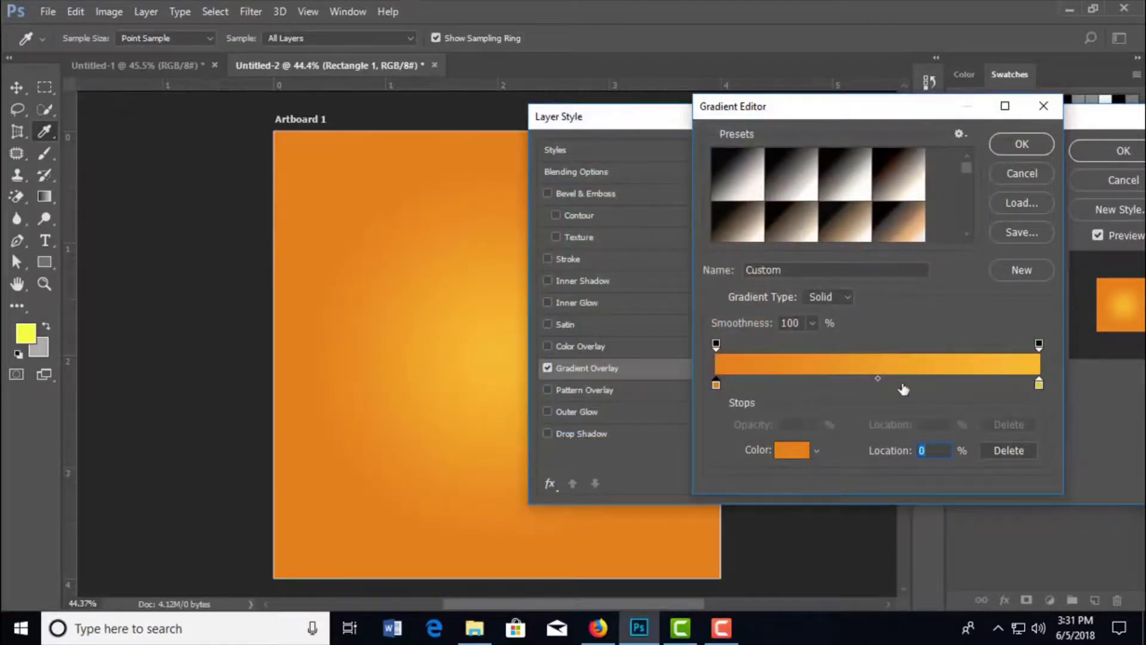
- Position the gradient midpoint at 42%, removing stray colour stops
{"action": "mouse_move", "coordinate": [878, 378]}
{"action": "left_mouse_down"}
{"action": "mouse_move", "coordinate": [932, 381]}
{"action": "mouse_move", "coordinate": [857, 378]}
{"action": "left_mouse_up"}
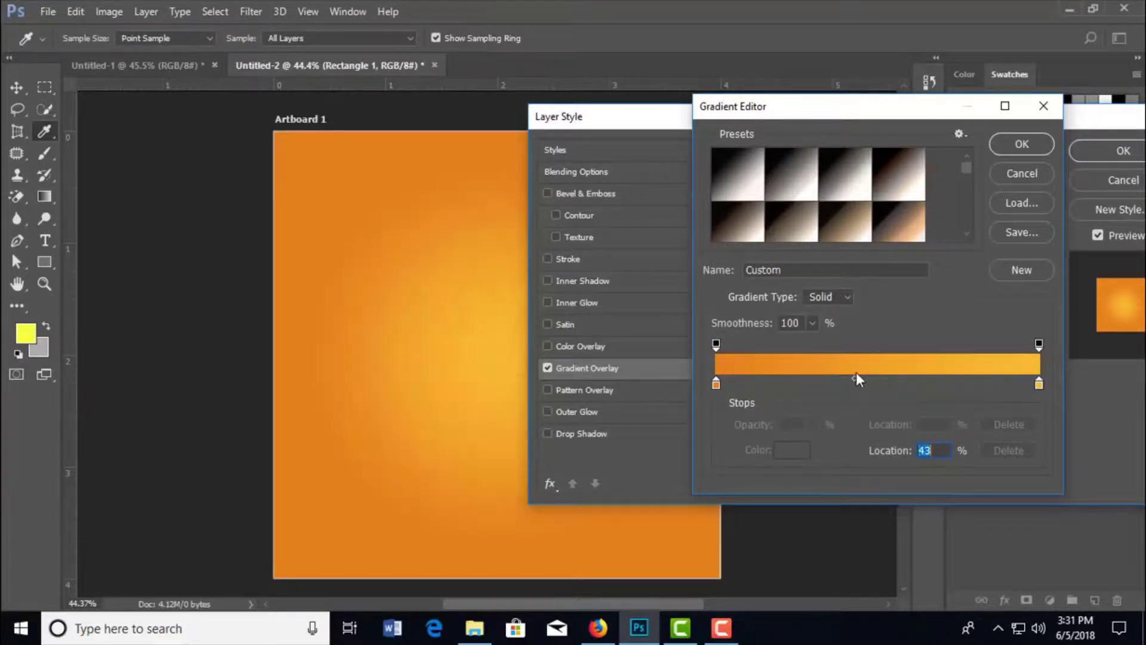
{"action": "left_click_drag", "start_coordinate": [856, 382], "coordinate": [825, 383]}
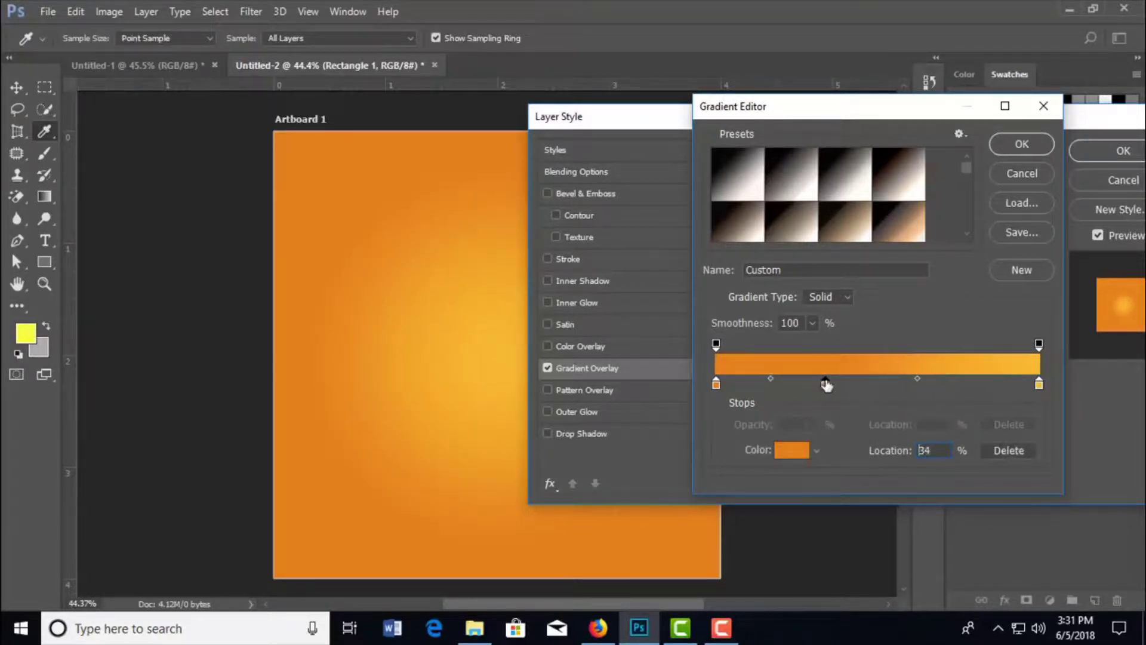
{"action": "left_click", "coordinate": [1005, 449]}
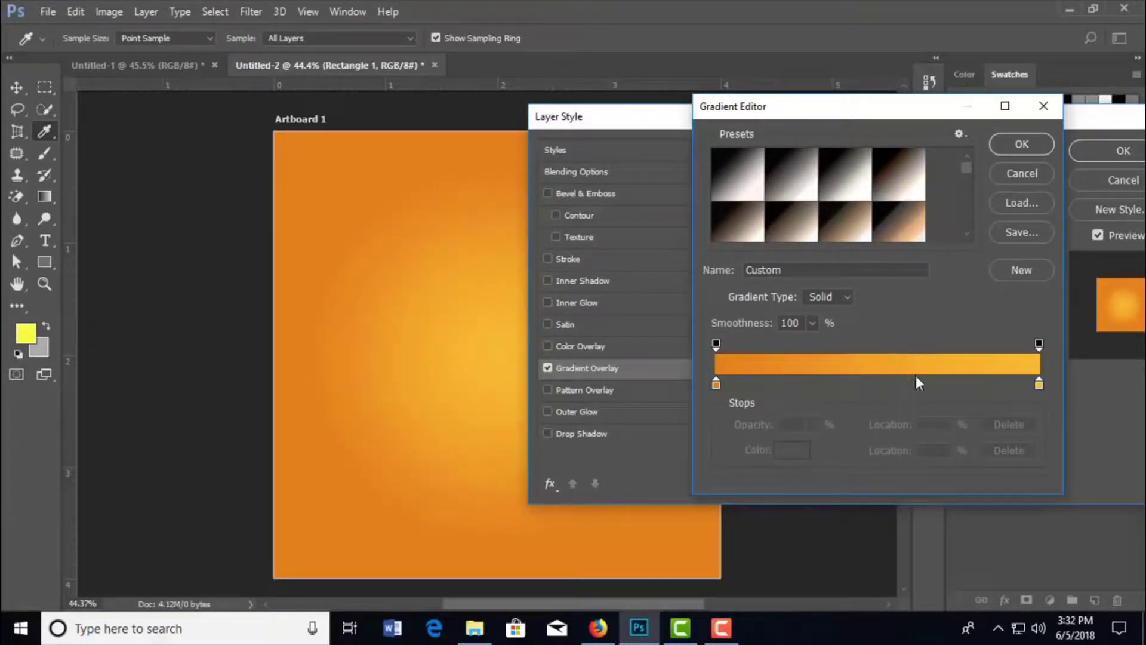
{"action": "left_click", "coordinate": [719, 385]}
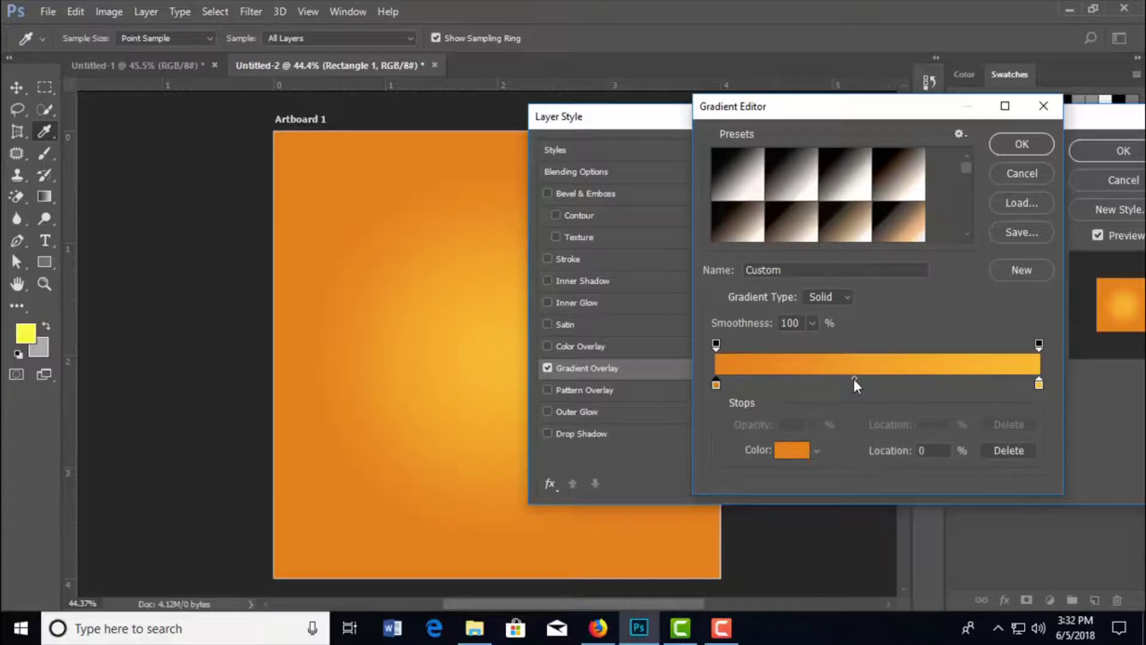
{"action": "left_click_drag", "start_coordinate": [854, 379], "coordinate": [817, 379]}
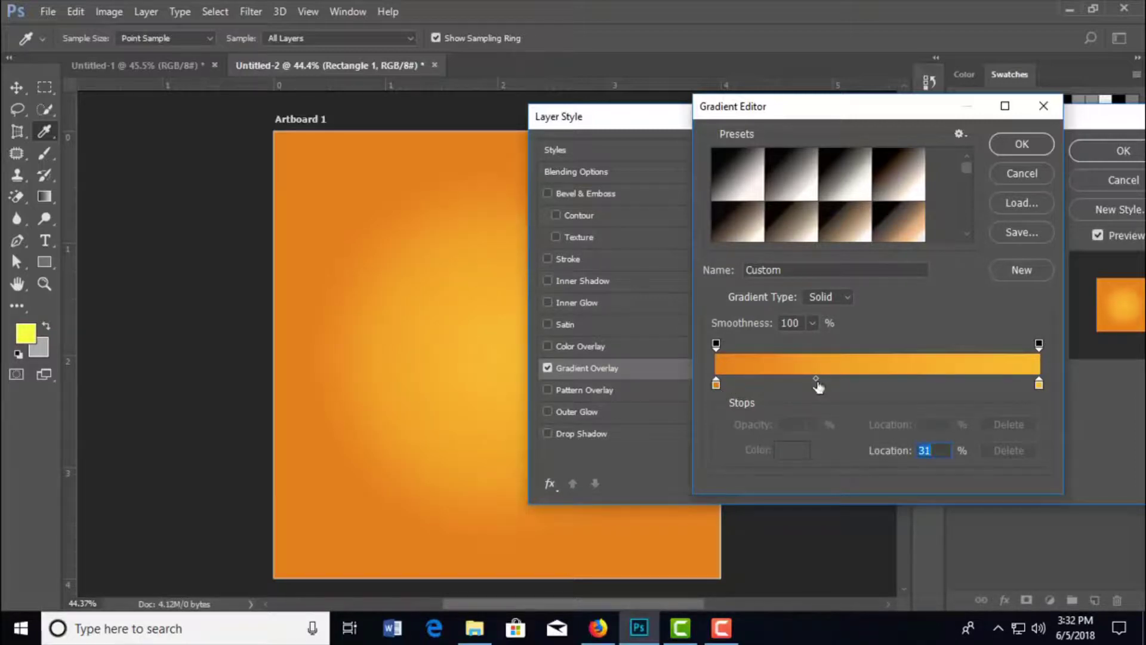
{"action": "left_click", "coordinate": [813, 385]}
{"action": "left_click", "coordinate": [1002, 451]}
{"action": "left_click", "coordinate": [716, 385]}
{"action": "mouse_move", "coordinate": [814, 378]}
{"action": "left_mouse_down"}
{"action": "mouse_move", "coordinate": [805, 378]}
{"action": "mouse_move", "coordinate": [821, 379]}
{"action": "left_mouse_up"}
{"action": "left_click", "coordinate": [821, 378]}
{"action": "left_click_drag", "start_coordinate": [826, 380], "coordinate": [854, 379]}
- Set the overlay angle to about 39° and apply the radial gradient to Rectangle 1
{"action": "left_click", "coordinate": [1019, 144]}
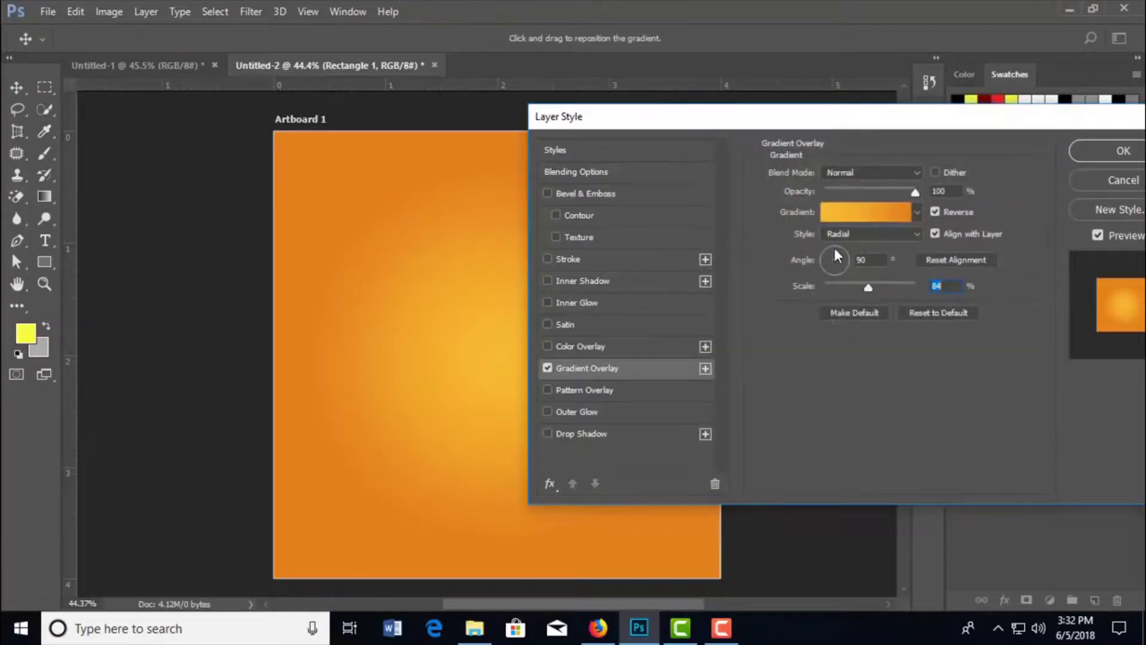
{"action": "left_click_drag", "start_coordinate": [835, 248], "coordinate": [844, 253]}
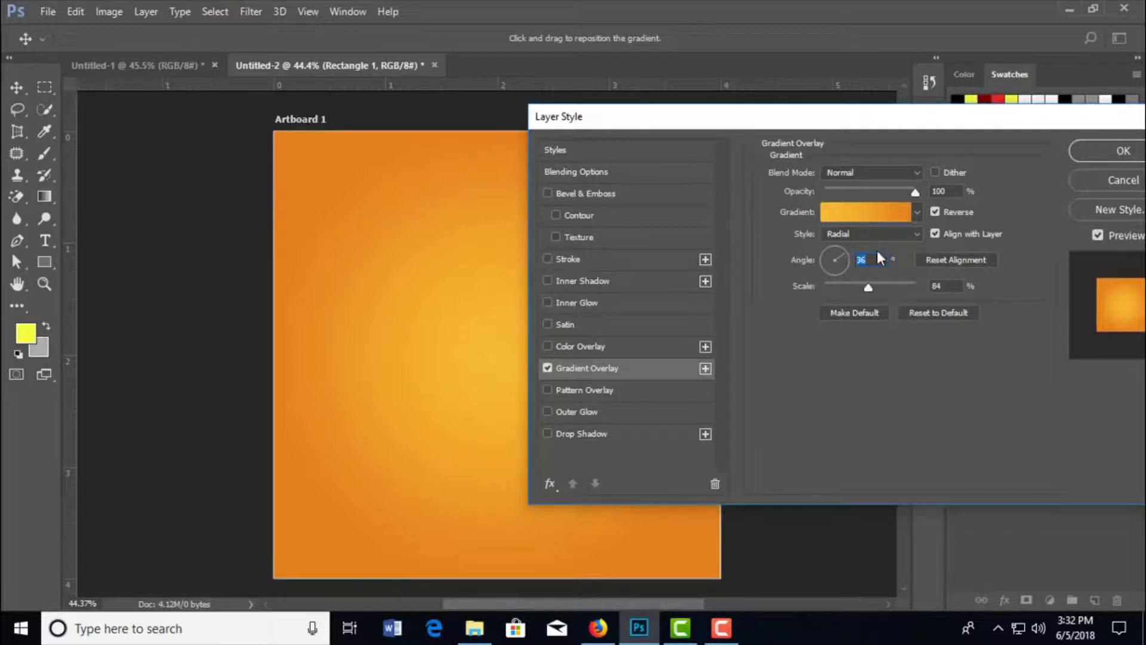
{"action": "left_click", "coordinate": [1090, 160]}
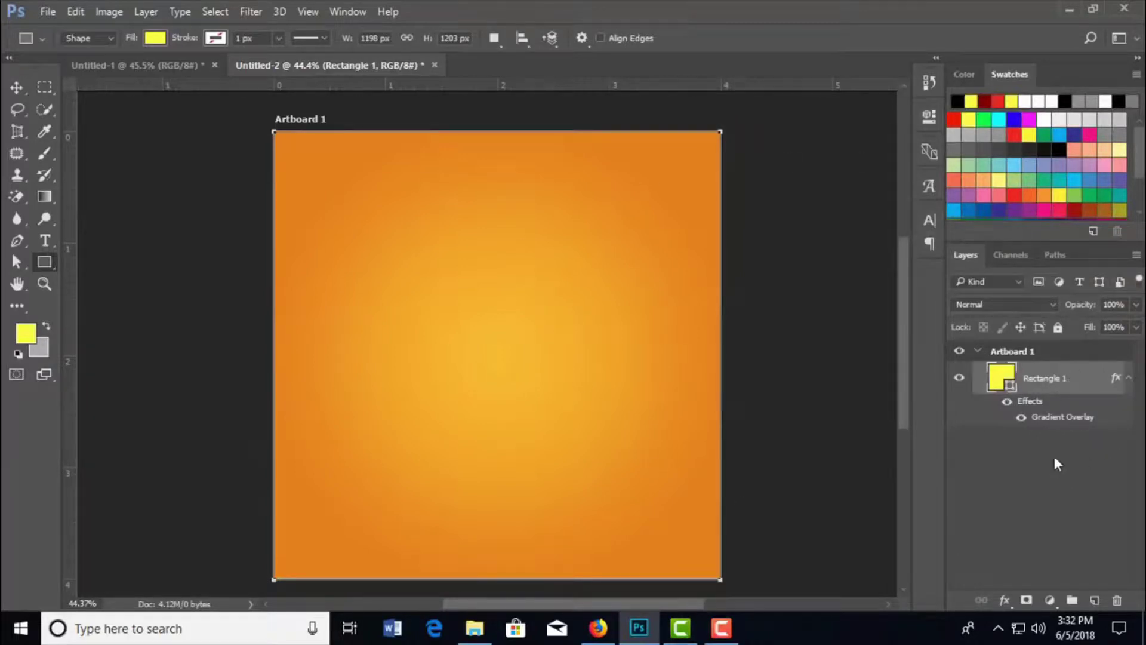
{"action": "left_click", "coordinate": [978, 352]}
{"action": "left_click", "coordinate": [978, 352]}
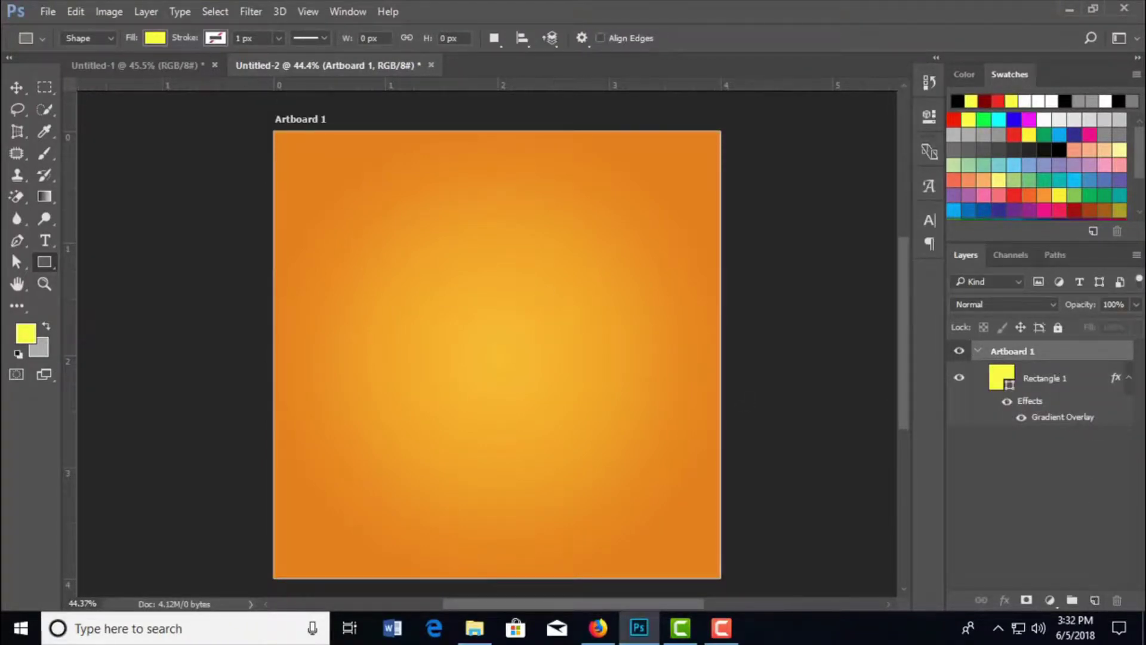
- Copy the dotted pattern image from the browser's image search results
{"action": "left_click", "coordinate": [609, 640]}
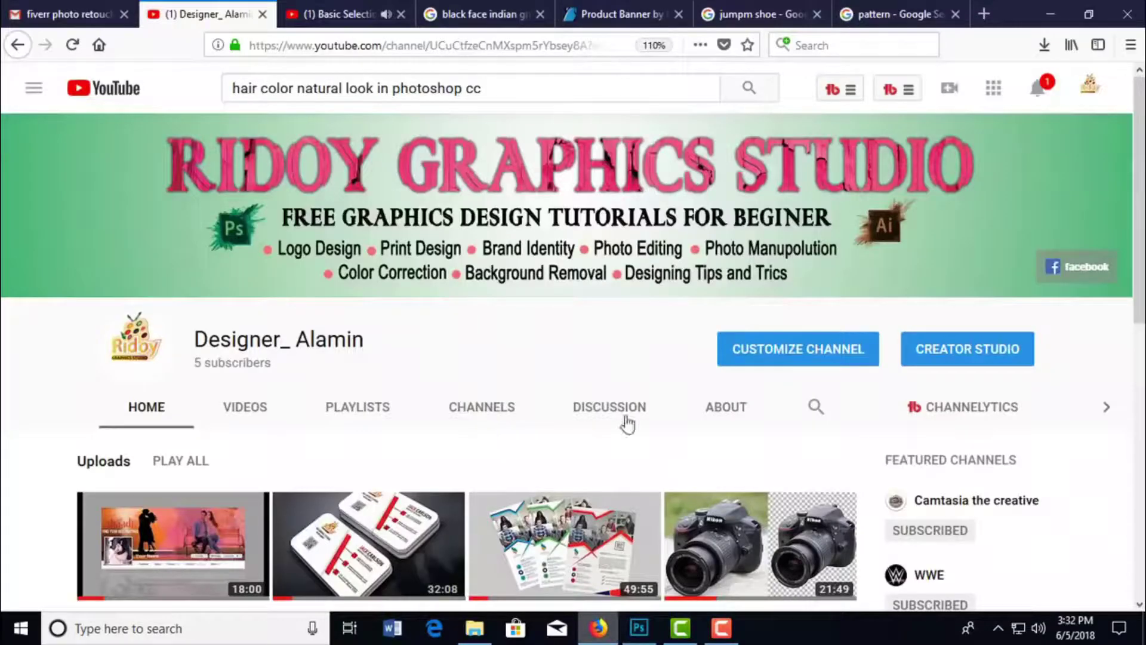
{"action": "left_click", "coordinate": [873, 13]}
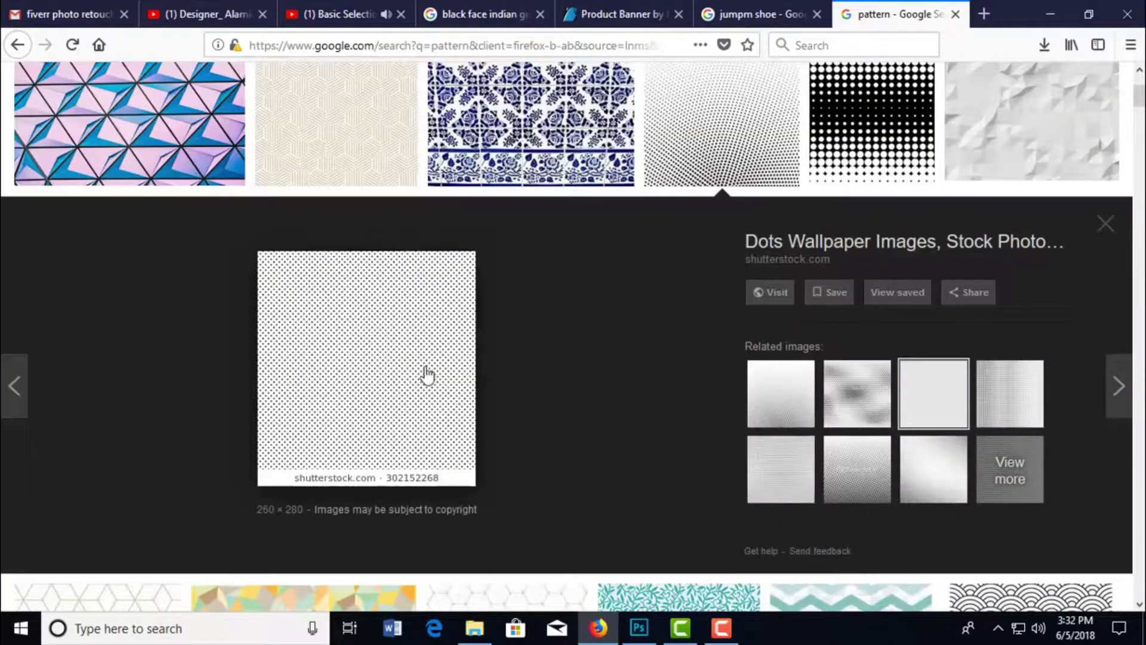
{"action": "right_click", "coordinate": [346, 335]}
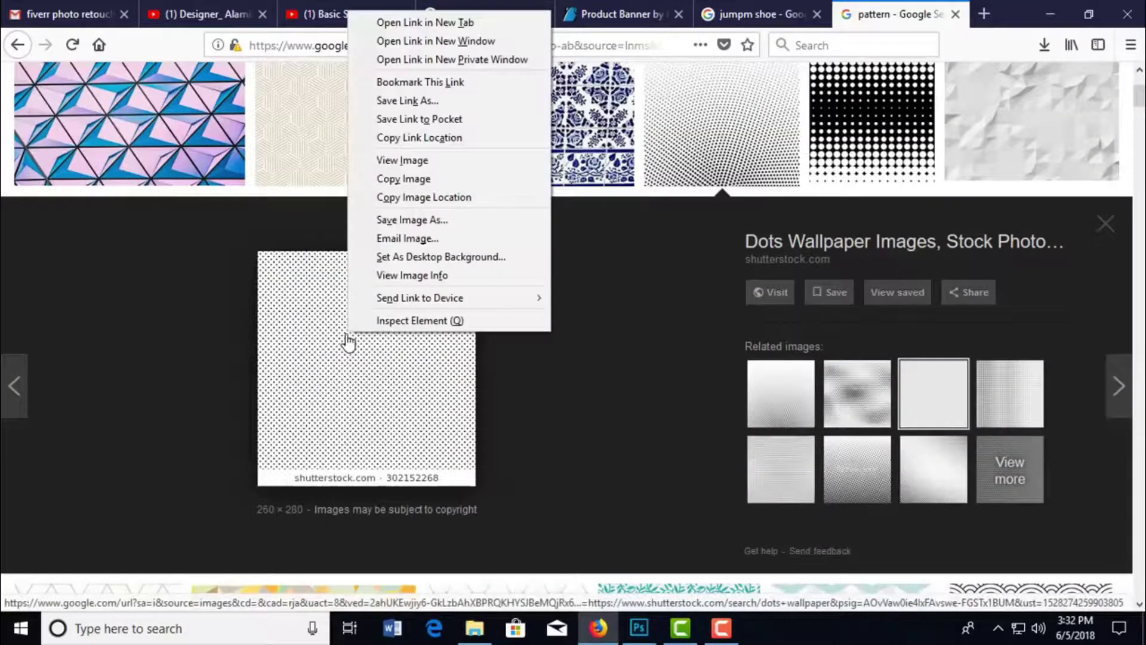
{"action": "left_click", "coordinate": [404, 179]}
{"action": "left_click", "coordinate": [637, 627]}
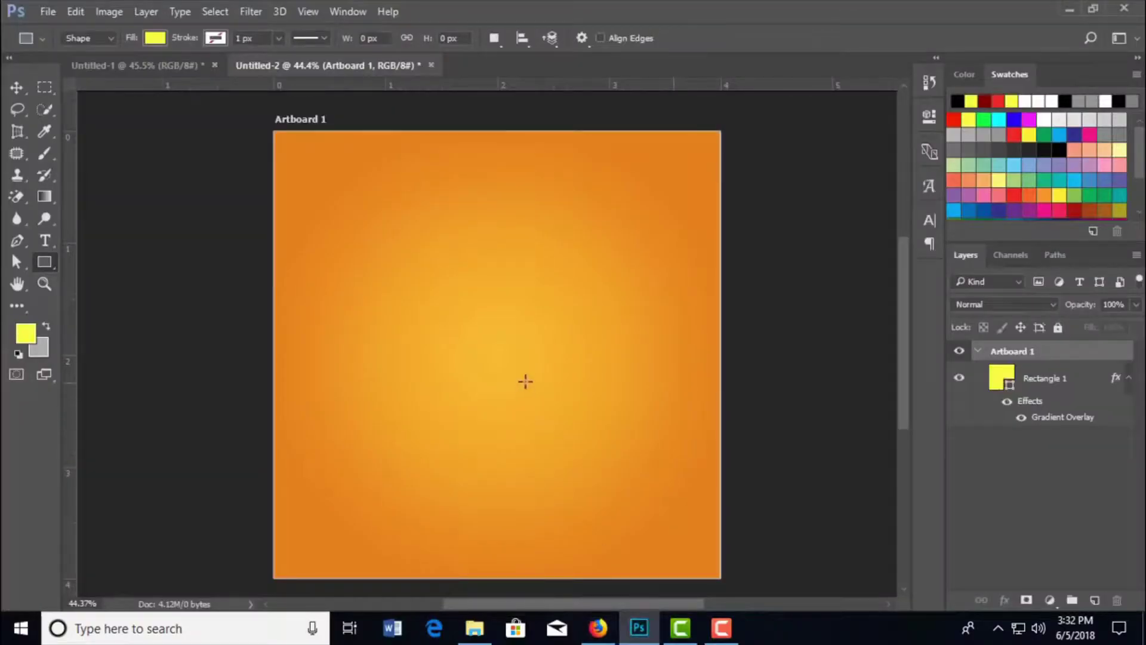
- Paste the dot pattern and scale it to fit the artboard edges
{"action": "key", "text": "ctrl+v"}
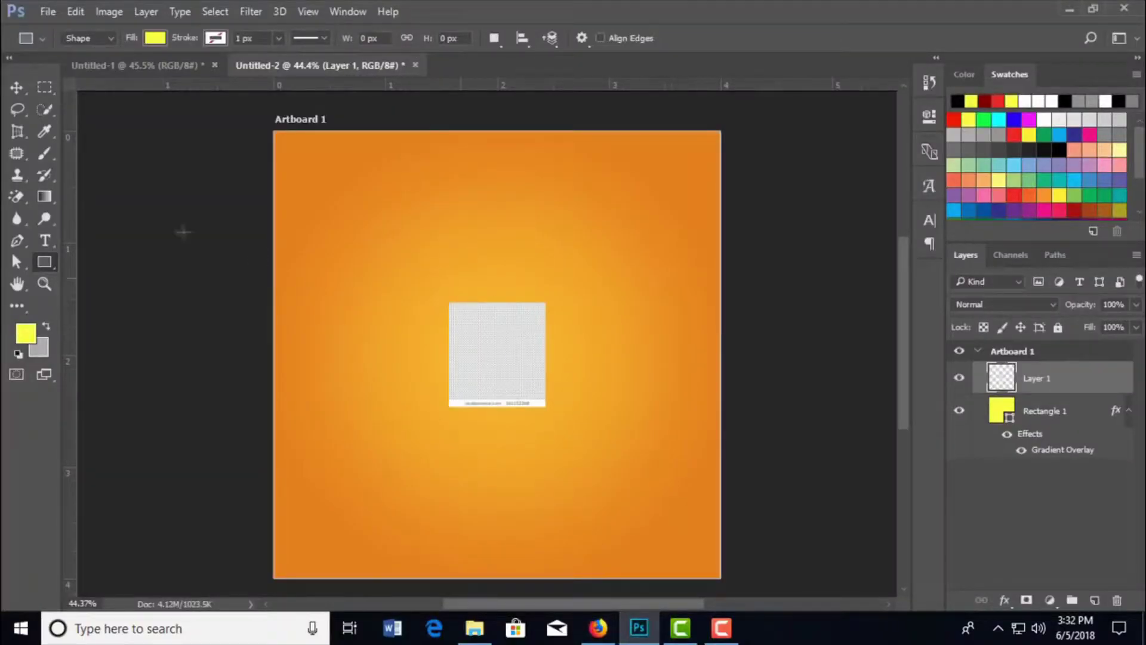
{"action": "left_click", "coordinate": [19, 90]}
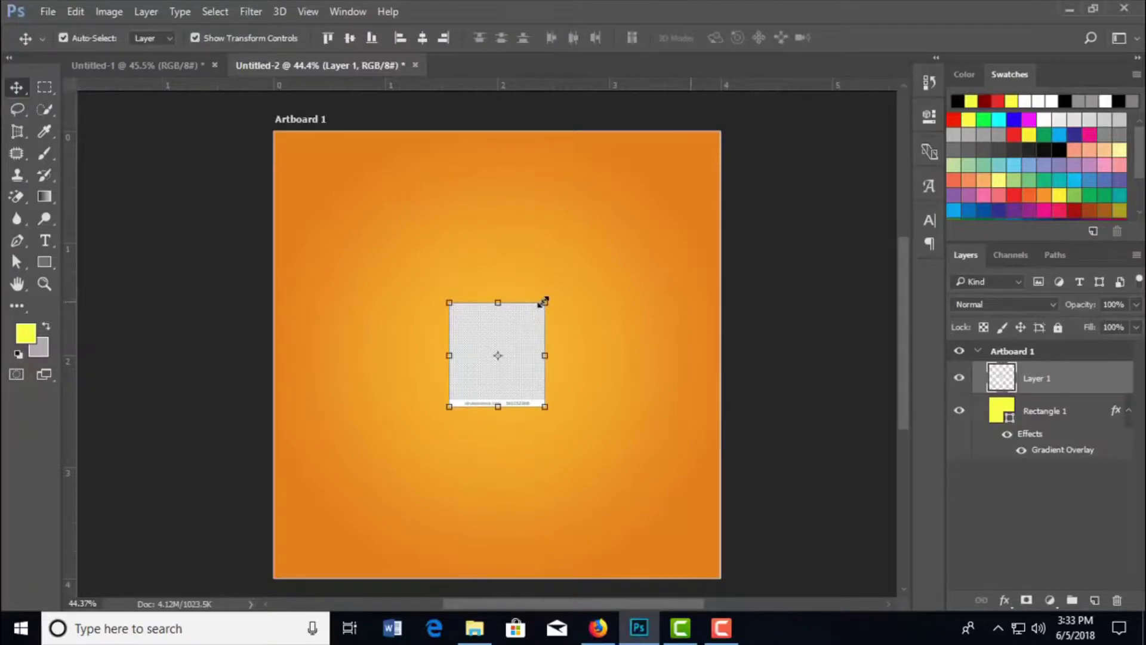
{"action": "mouse_move", "coordinate": [715, 199]}
{"action": "left_mouse_down"}
{"action": "mouse_move", "coordinate": [779, 162]}
{"action": "mouse_move", "coordinate": [770, 158]}
{"action": "left_mouse_up"}
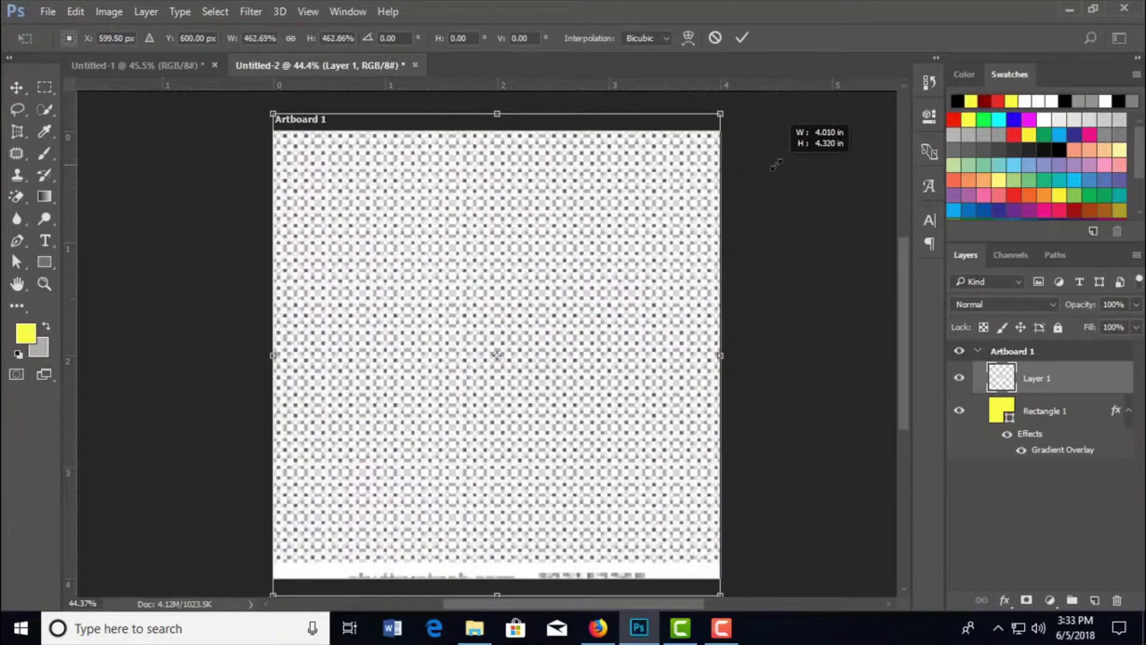
{"action": "mouse_move", "coordinate": [601, 222]}
{"action": "left_mouse_down"}
{"action": "mouse_move", "coordinate": [586, 249]}
{"action": "mouse_move", "coordinate": [585, 234]}
{"action": "left_mouse_up"}
{"action": "left_click", "coordinate": [742, 38]}
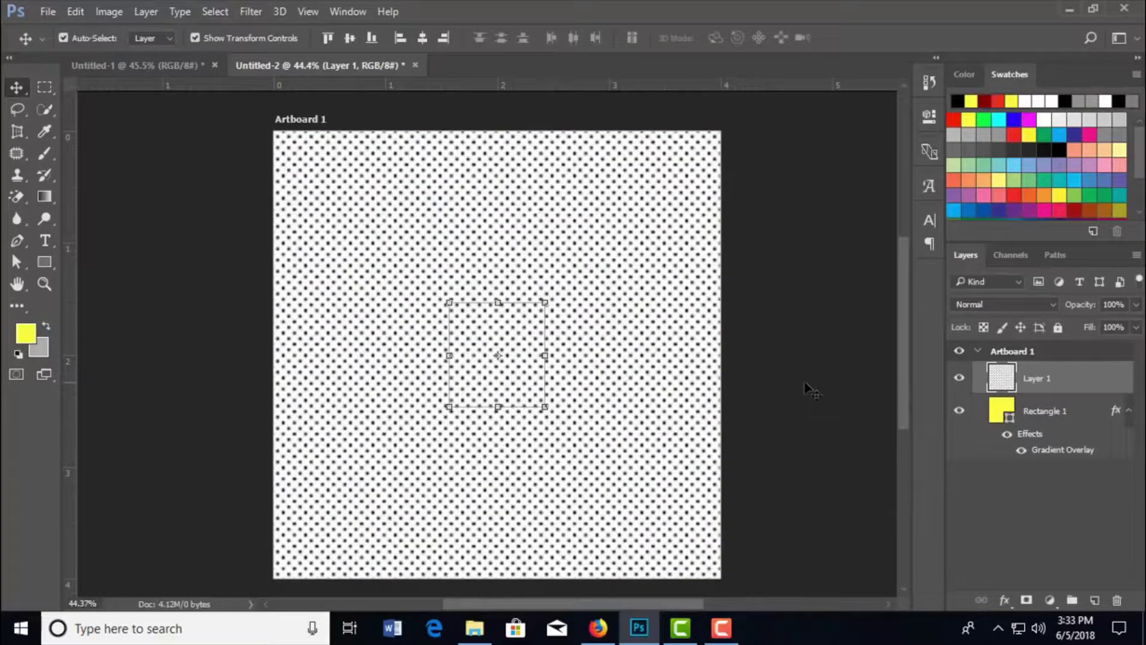
- Set the pattern layer to Multiply blend mode at 5% opacity
{"action": "left_click", "coordinate": [1054, 303]}
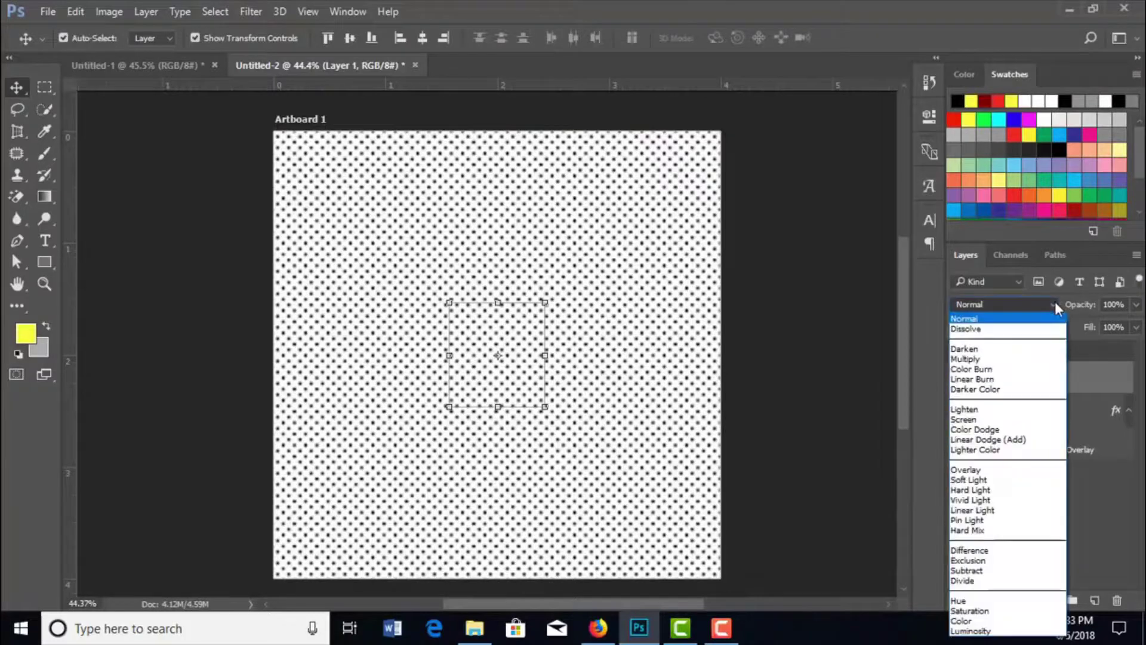
{"action": "left_click", "coordinate": [1017, 360]}
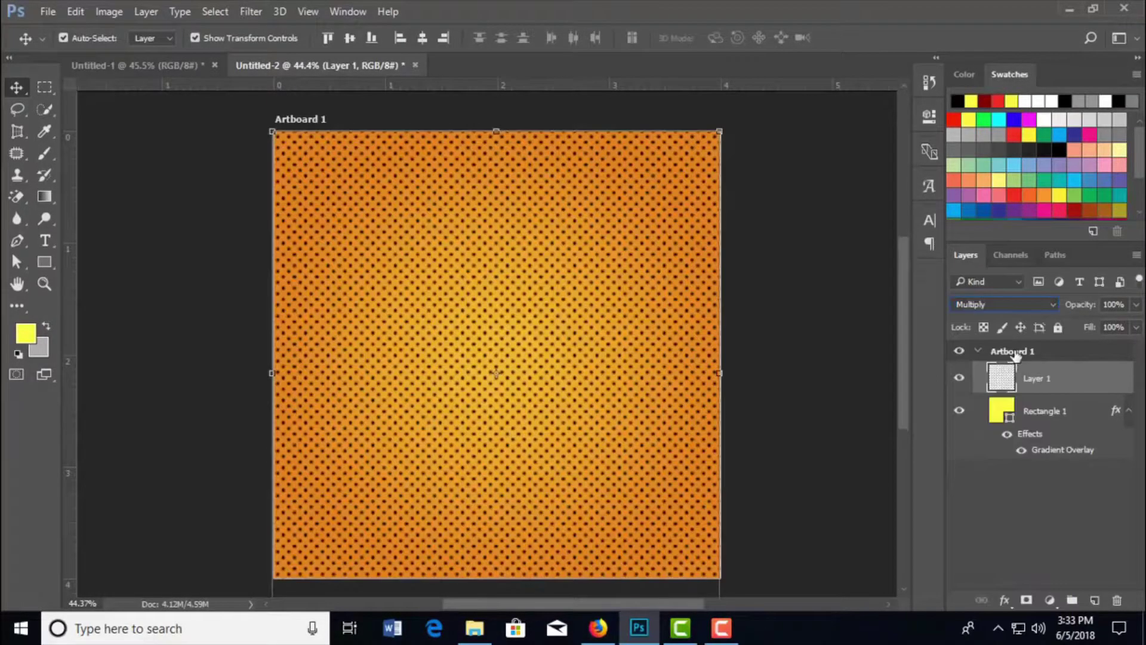
{"action": "left_click", "coordinate": [1135, 304]}
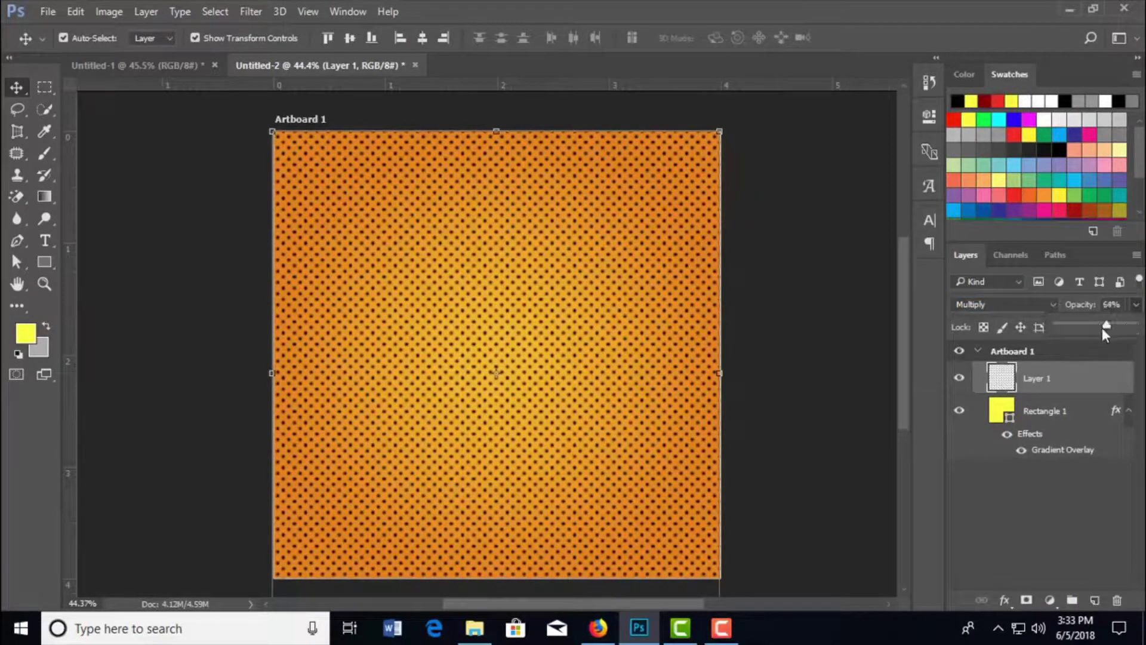
{"action": "left_click_drag", "start_coordinate": [1102, 327], "coordinate": [1064, 324]}
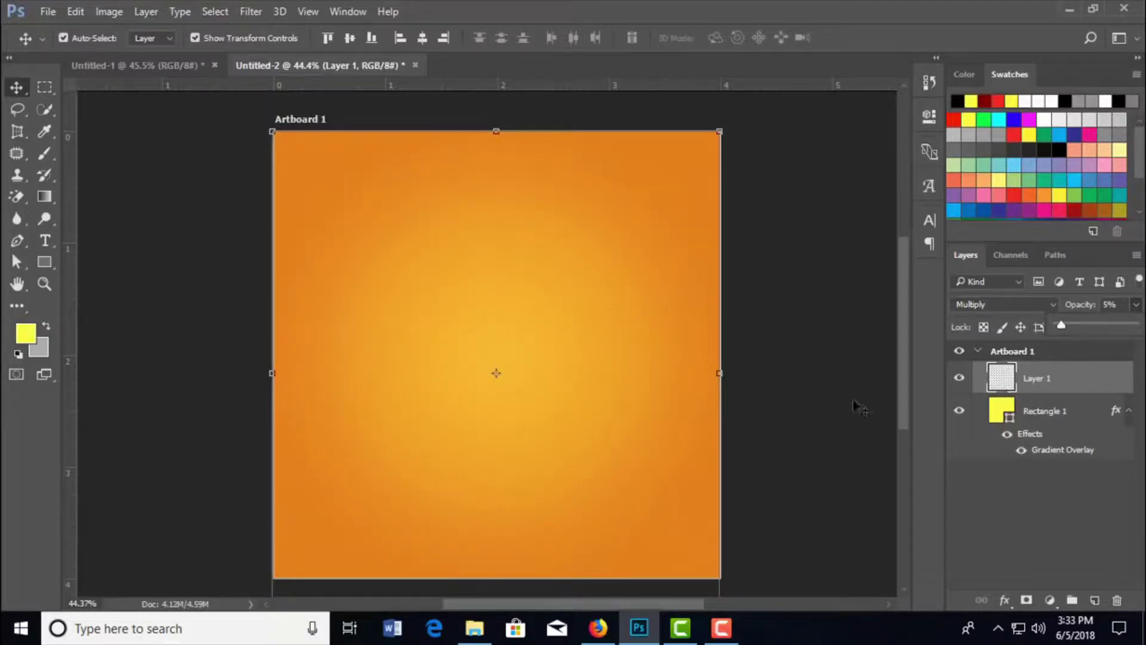
- Add a layer mask to Layer 1 and set up a 175 px brush
{"action": "left_click", "coordinate": [1026, 600]}
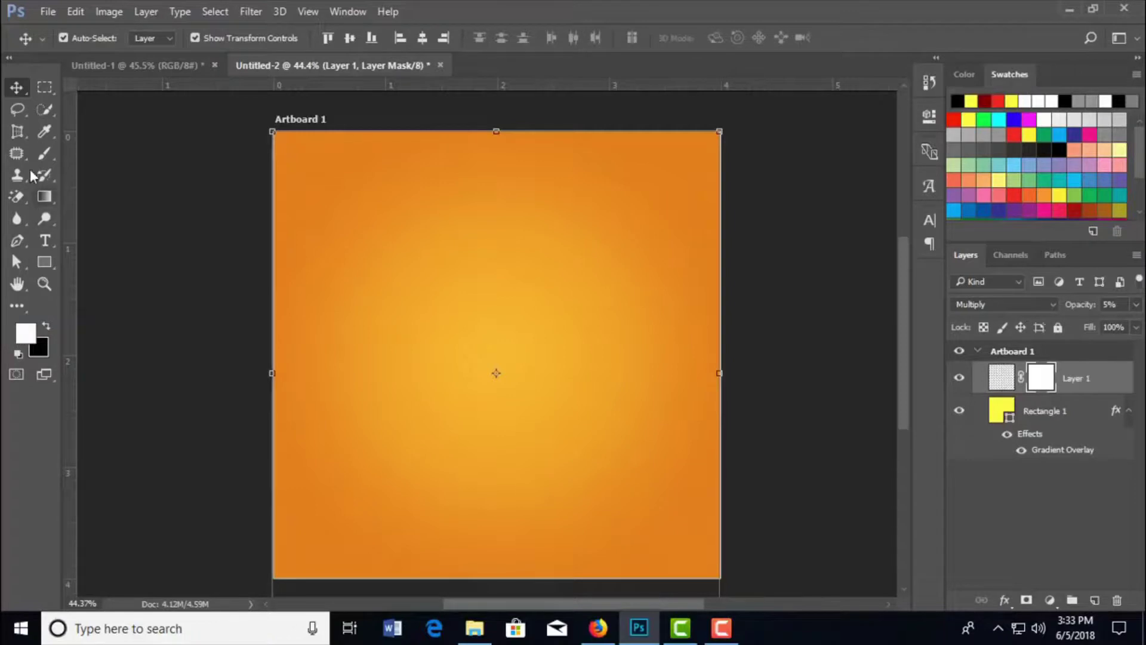
{"action": "left_click", "coordinate": [44, 153]}
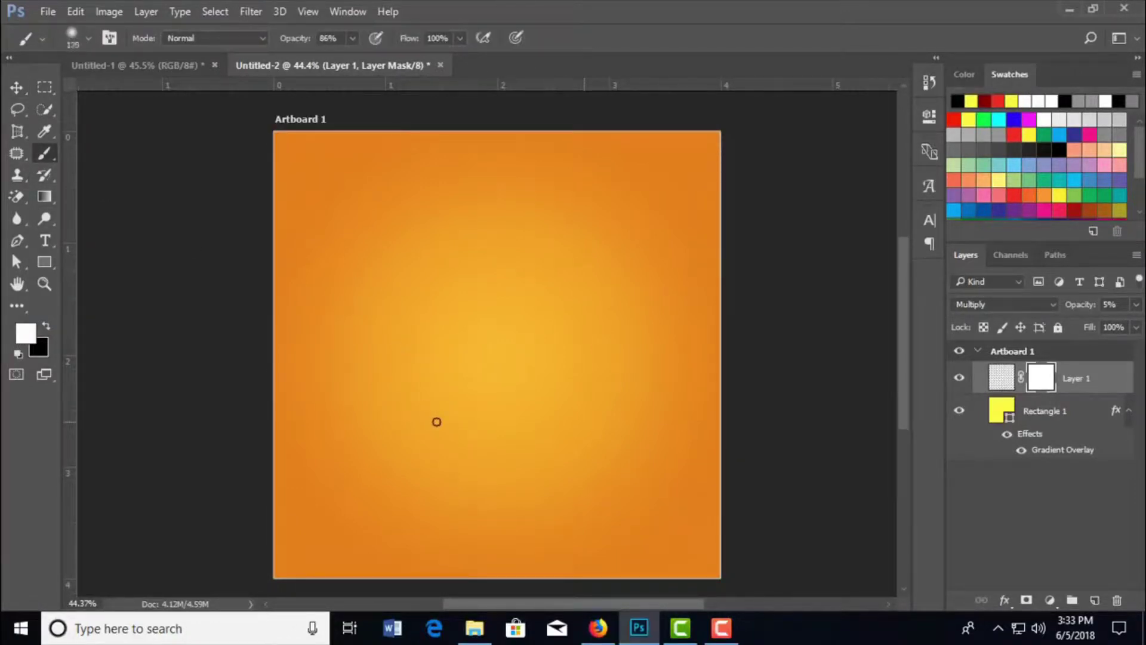
{"action": "left_click", "coordinate": [87, 37]}
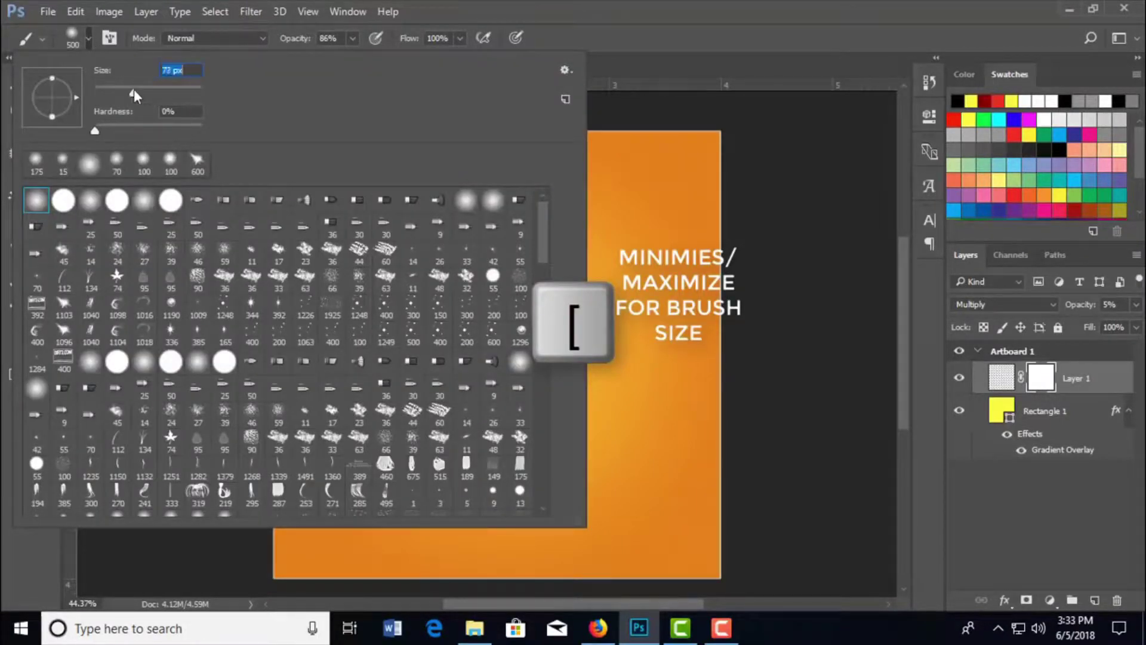
{"action": "left_click_drag", "start_coordinate": [139, 90], "coordinate": [140, 91]}
{"action": "key", "text": "Return"}
{"action": "key", "text": "bracketright"}
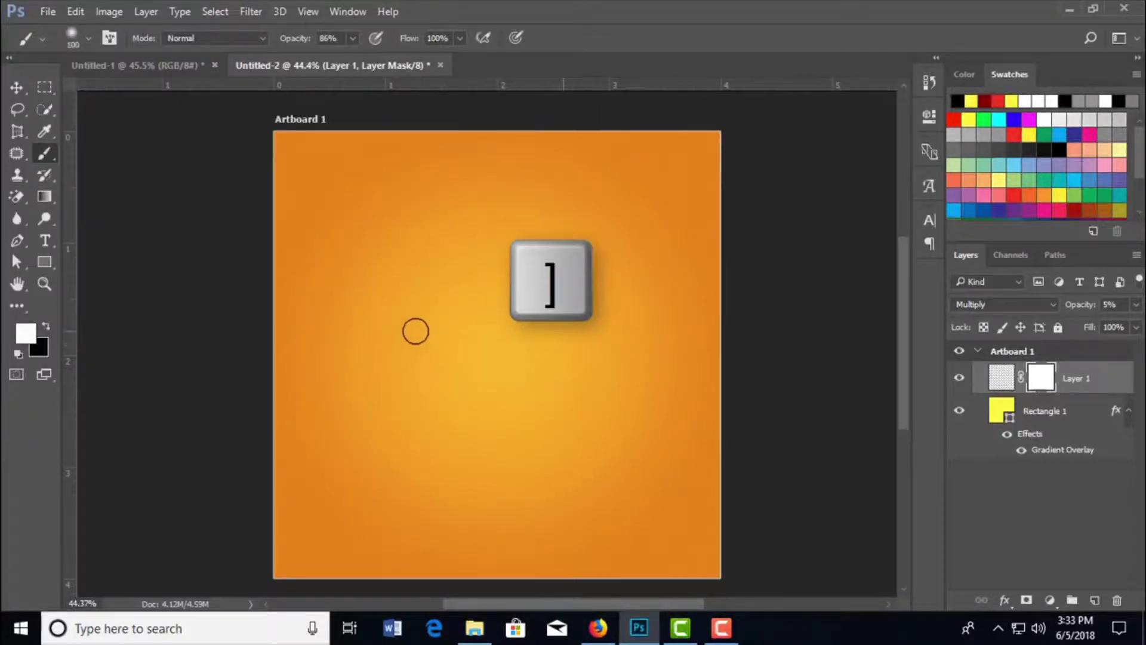
{"action": "key", "text": "bracketright"}
{"action": "key", "text": "bracketright"}
{"action": "key", "text": "bracketright"}
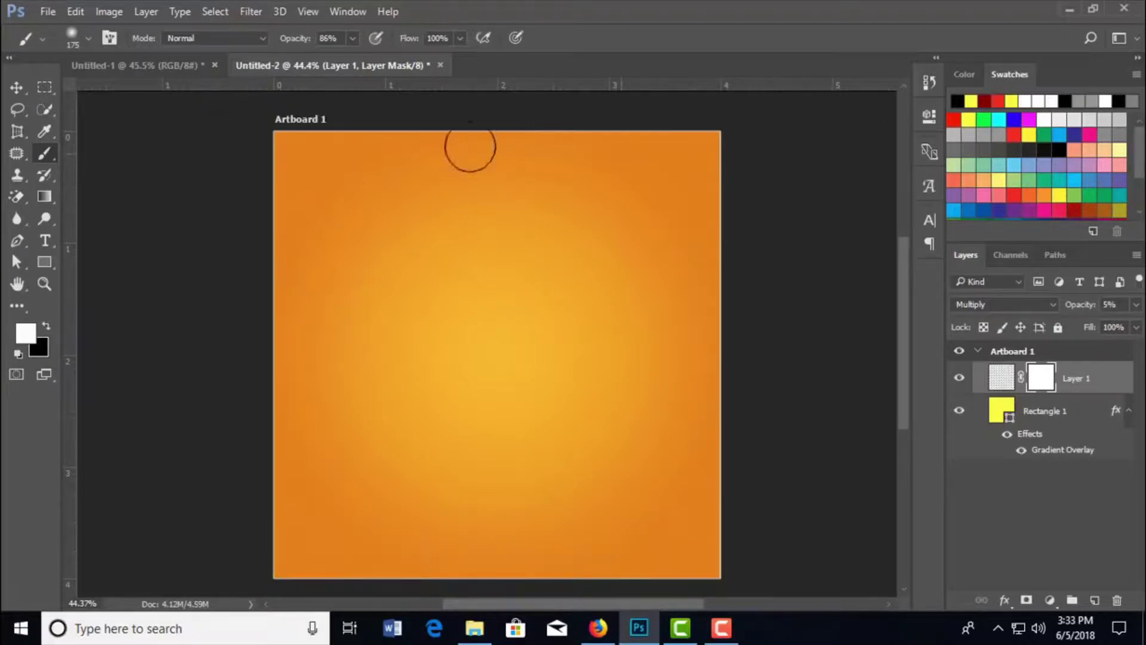
- Paint black at 100% brush opacity along the bottom of Layer 1's mask
{"action": "left_click", "coordinate": [352, 38]}
{"action": "left_click_drag", "start_coordinate": [352, 56], "coordinate": [364, 53]}
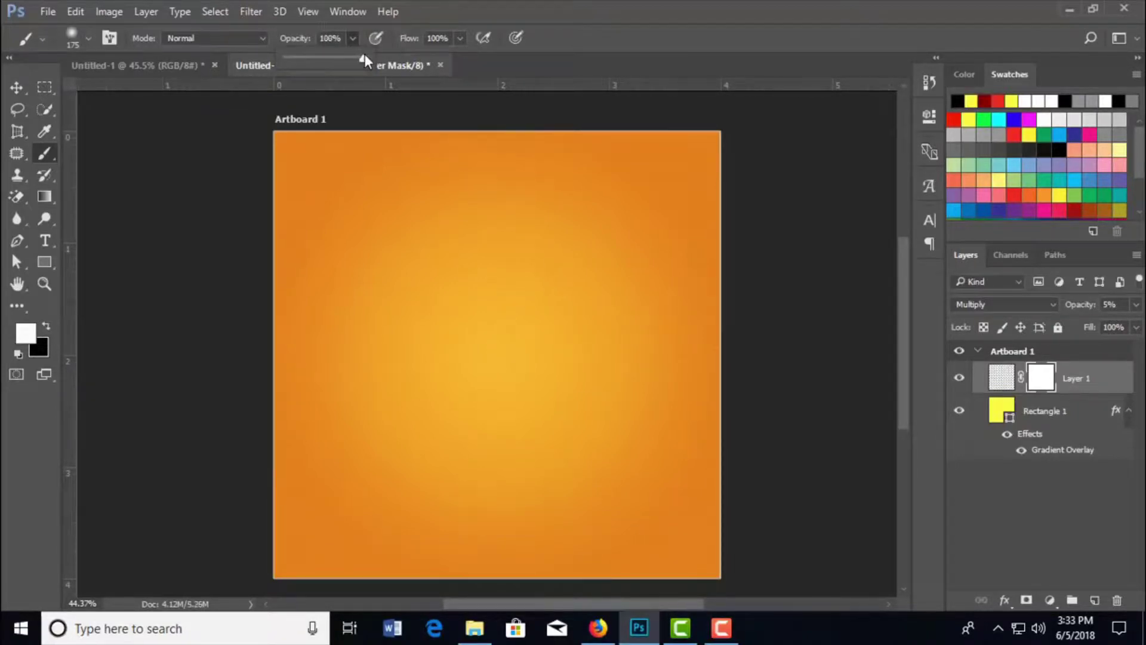
{"action": "key", "text": "x"}
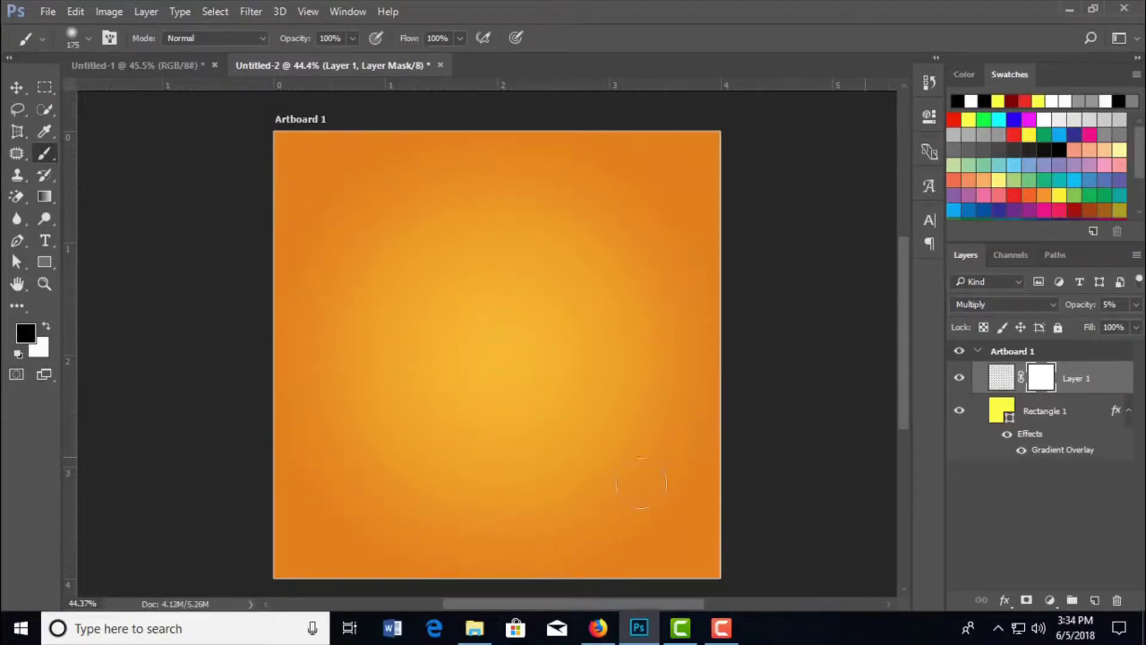
{"action": "left_click_drag", "start_coordinate": [565, 546], "coordinate": [729, 563]}
{"action": "scroll", "coordinate": [742, 525], "scroll_direction": "down", "scroll_amount": 2}
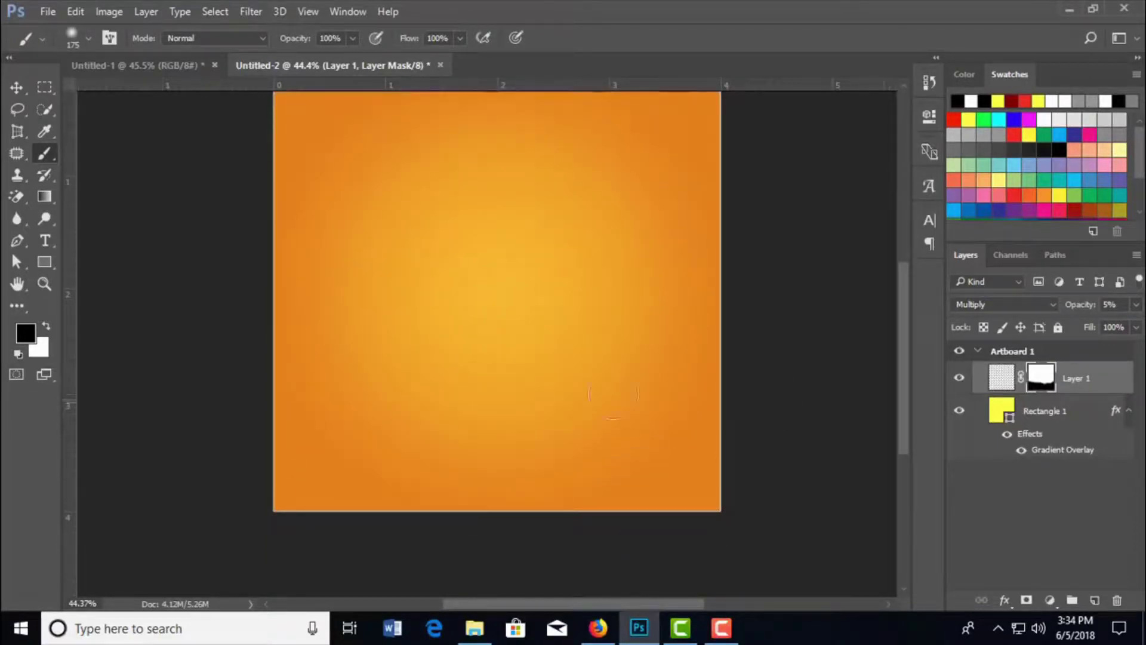
{"action": "scroll", "coordinate": [802, 477], "scroll_direction": "up", "scroll_amount": 1}
{"action": "scroll", "coordinate": [803, 477], "scroll_direction": "up", "scroll_amount": 1}
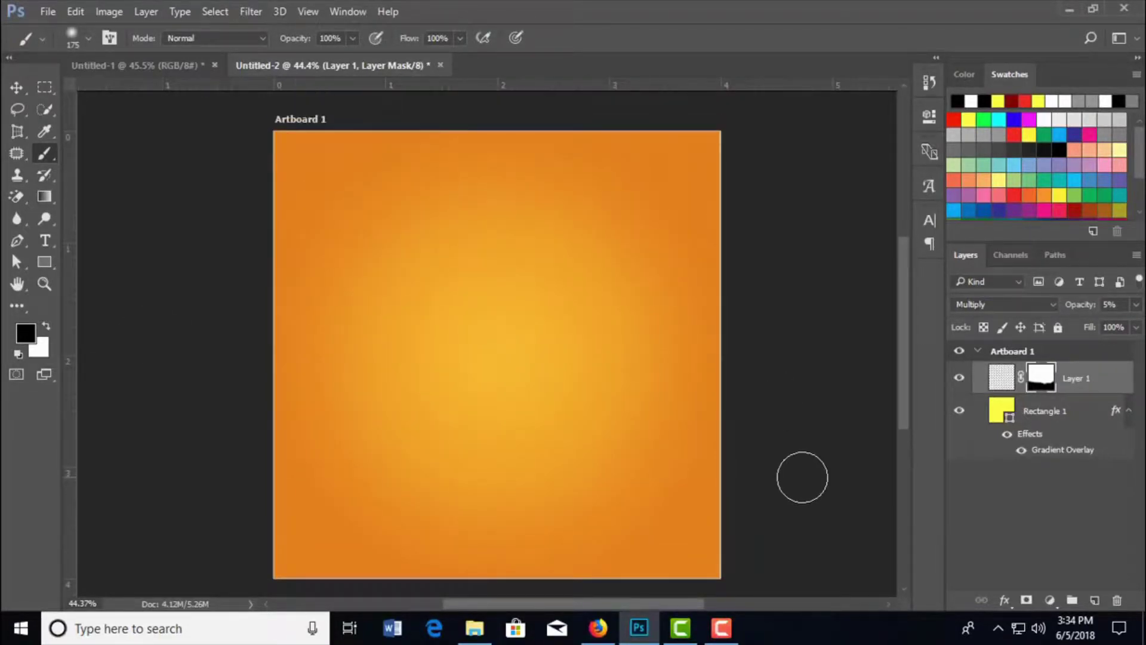
{"action": "key", "text": "v"}
{"action": "scroll", "coordinate": [753, 489], "scroll_direction": "down", "scroll_amount": 1}
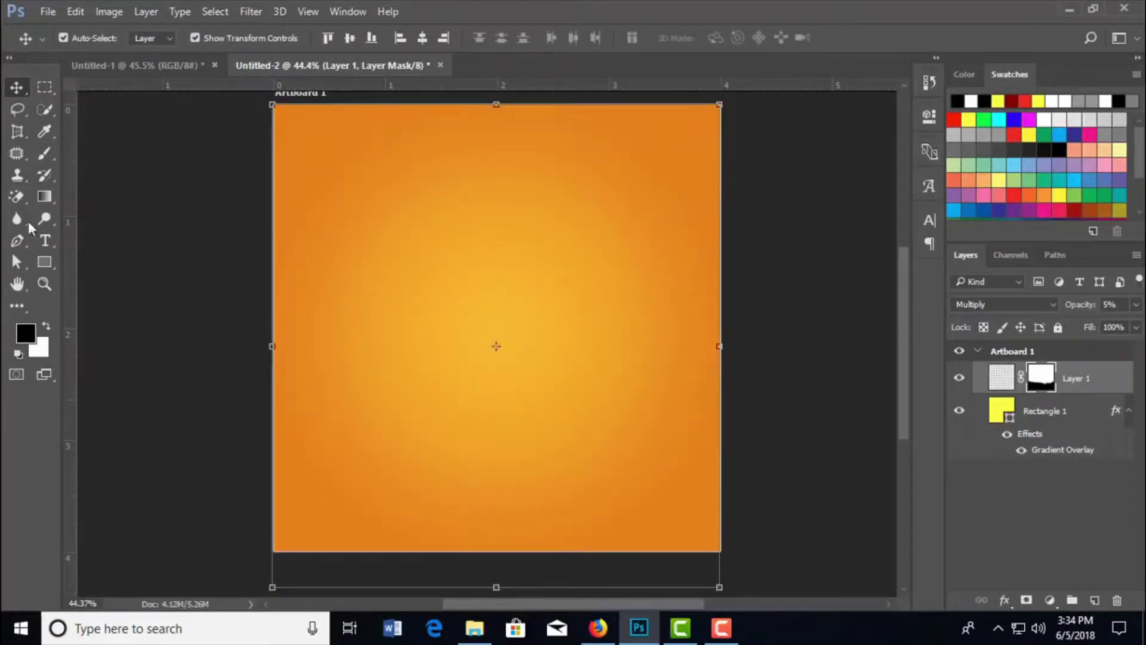
- Draw a black rectangle to the right of the artboard centre
{"action": "left_click", "coordinate": [44, 261]}
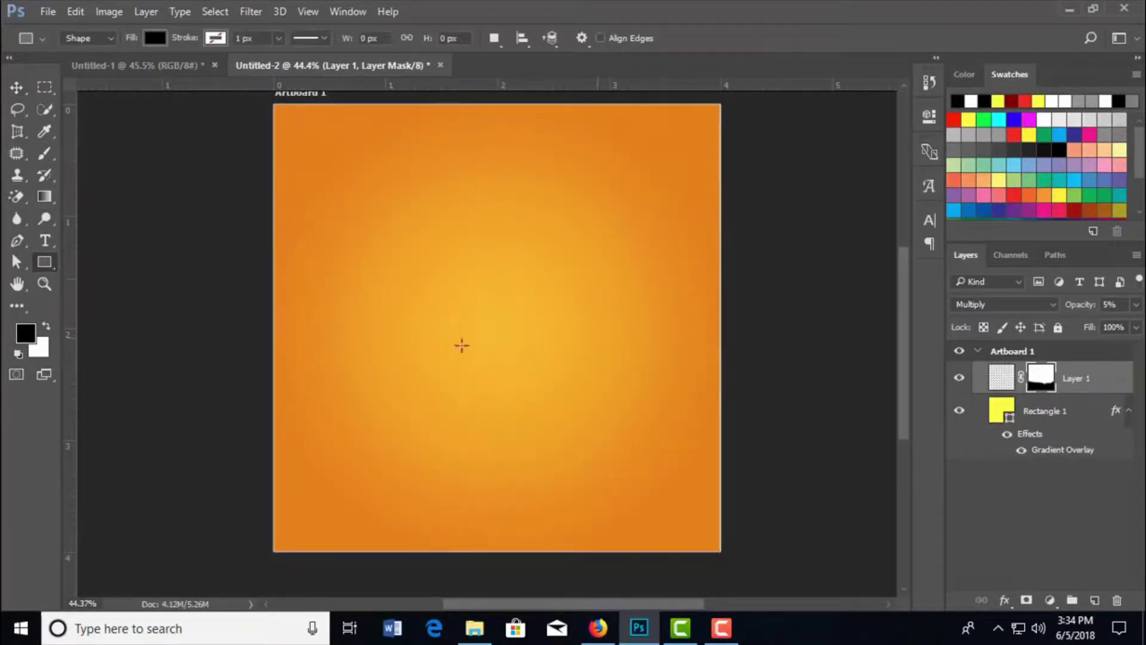
{"action": "scroll", "coordinate": [578, 408], "scroll_direction": "up", "scroll_amount": 1}
{"action": "scroll", "coordinate": [556, 341], "scroll_direction": "up", "scroll_amount": 1}
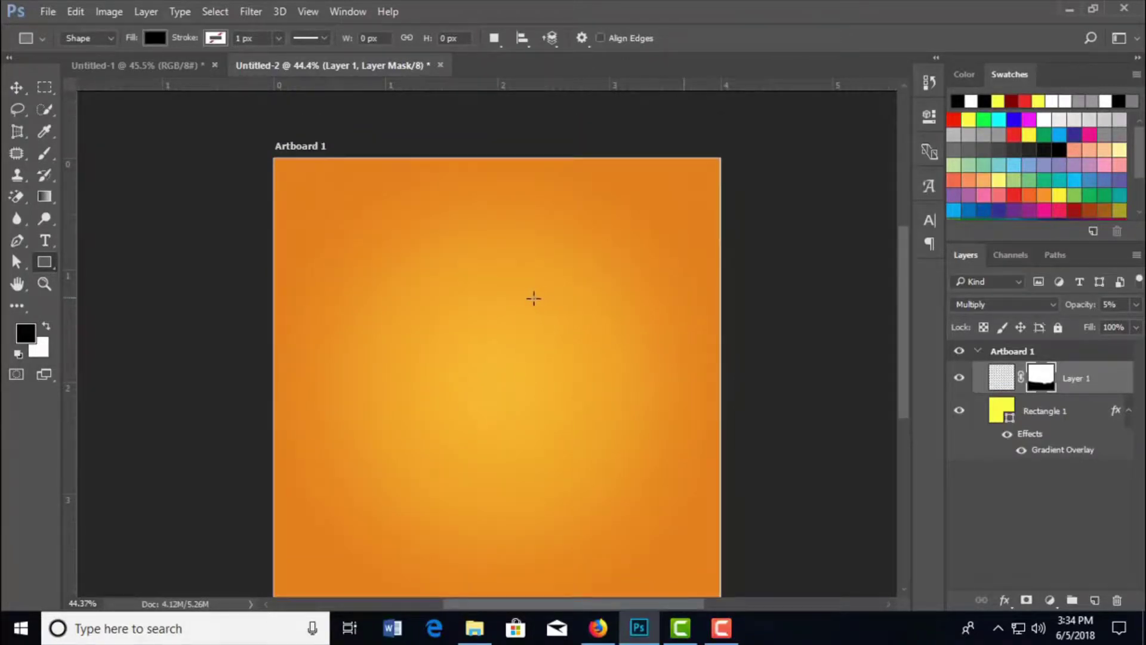
{"action": "left_click_drag", "start_coordinate": [533, 299], "coordinate": [649, 369]}
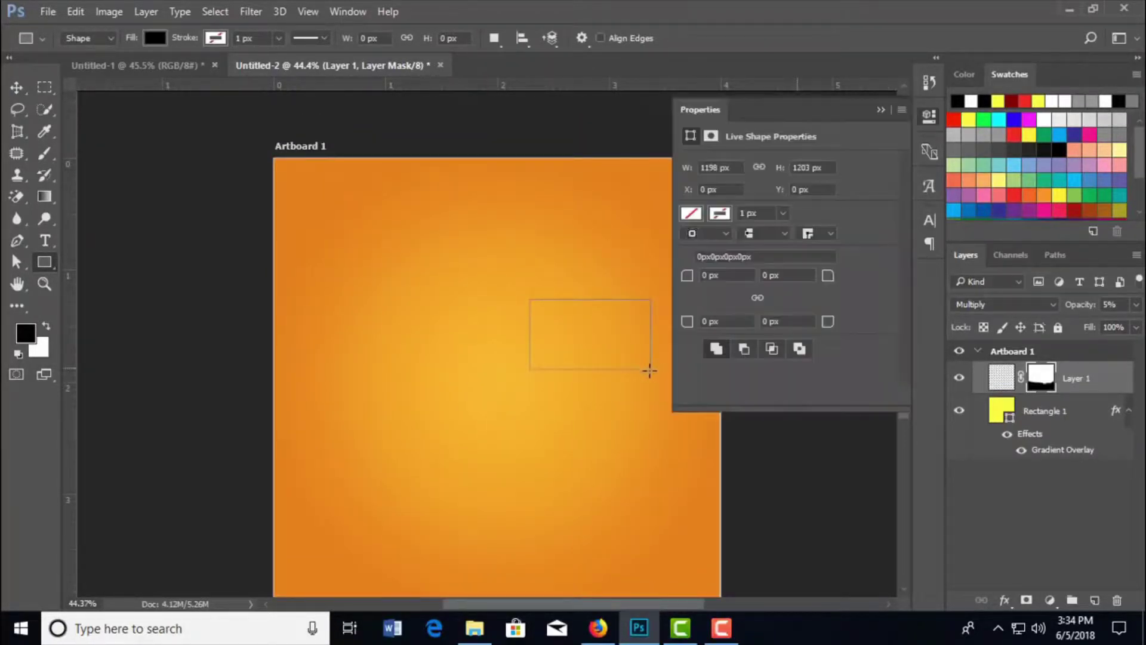
{"action": "left_click", "coordinate": [881, 110]}
- Drag the rectangle's top edge down to shorten it to about two-thirds height
{"action": "left_click", "coordinate": [17, 87]}
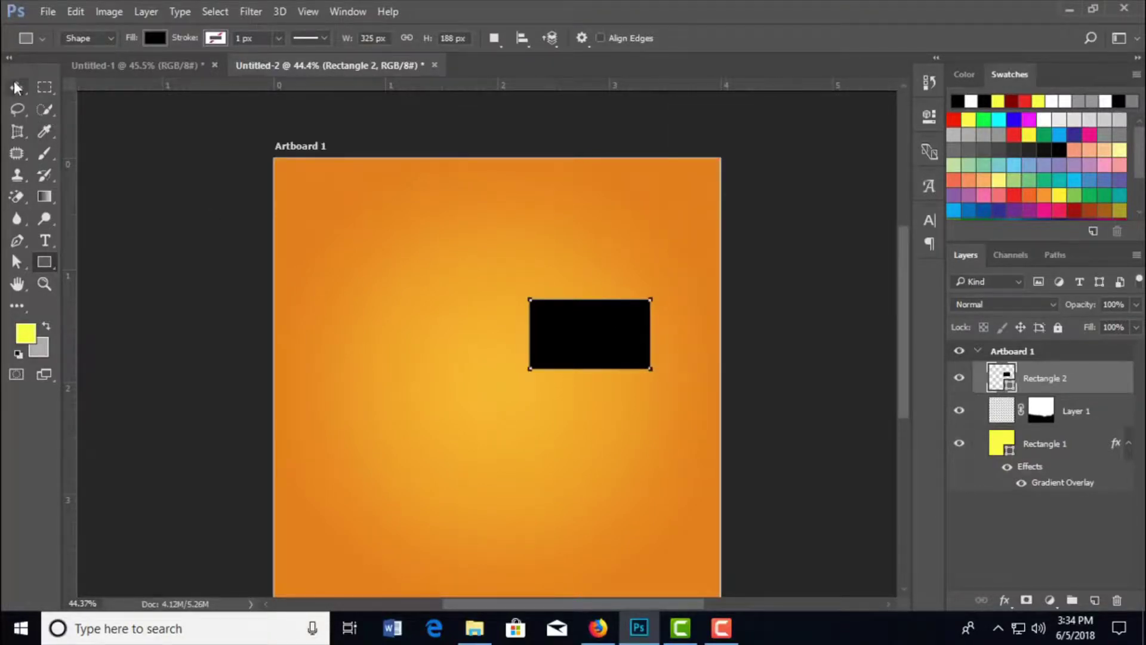
{"action": "left_click_drag", "start_coordinate": [588, 299], "coordinate": [589, 323]}
{"action": "left_click", "coordinate": [741, 38]}
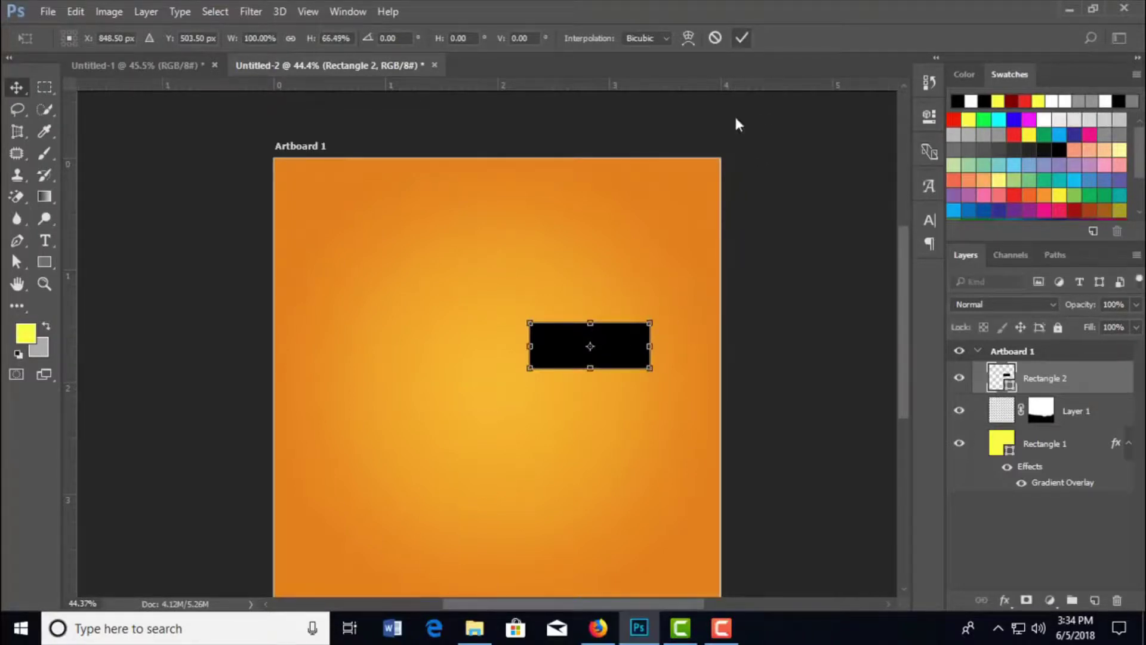
{"action": "scroll", "coordinate": [612, 336], "scroll_direction": "up", "scroll_amount": 3}
{"action": "scroll", "coordinate": [618, 353], "scroll_direction": "up", "scroll_amount": 2}
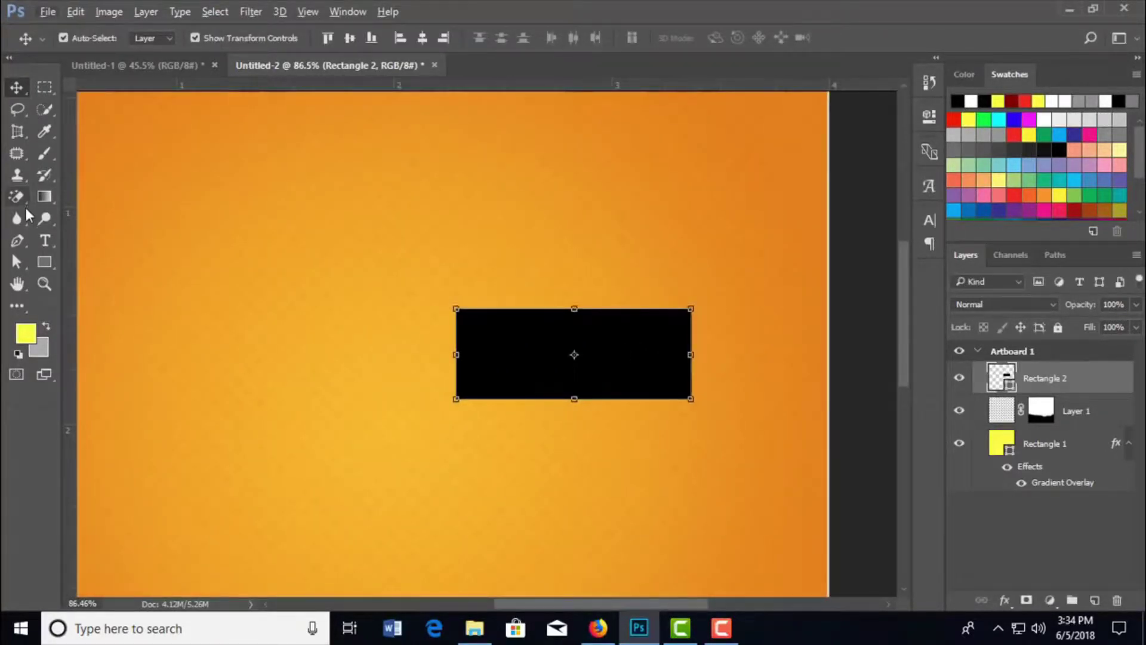
- Raise the rectangle's right-hand corners to slant it upward, converting it to a path
{"action": "left_click", "coordinate": [16, 261]}
{"action": "left_click_drag", "start_coordinate": [439, 293], "coordinate": [494, 332]}
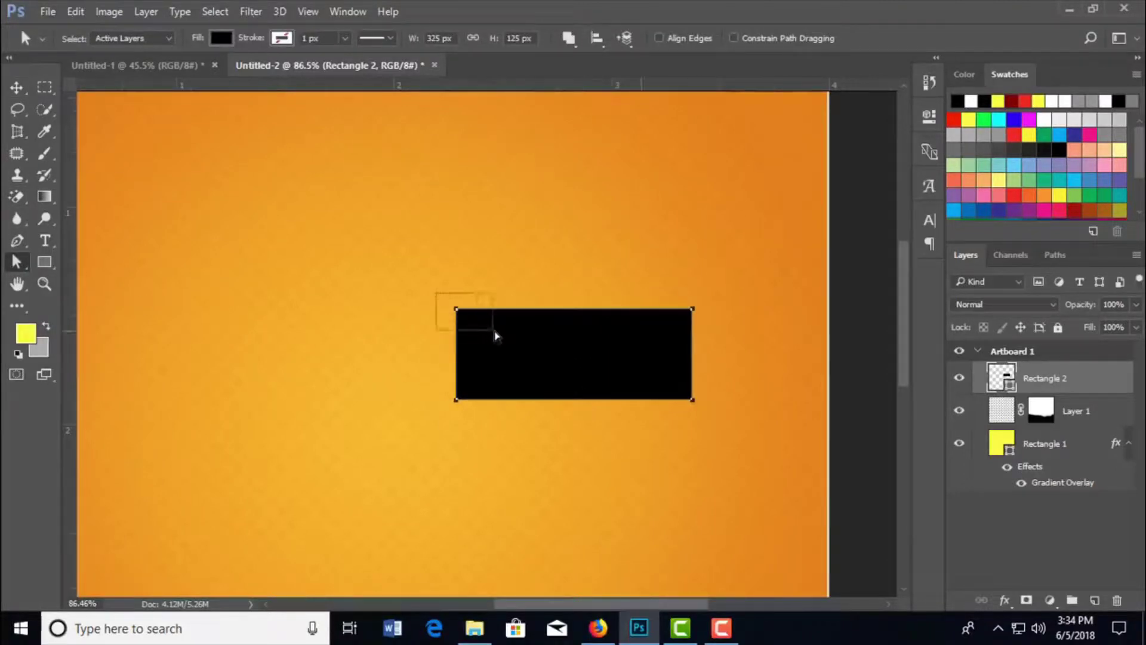
{"action": "left_click_drag", "start_coordinate": [425, 367], "coordinate": [487, 421]}
{"action": "mouse_move", "coordinate": [666, 281]}
{"action": "left_mouse_down"}
{"action": "mouse_move", "coordinate": [734, 333]}
{"action": "mouse_move", "coordinate": [699, 275]}
{"action": "left_mouse_up"}
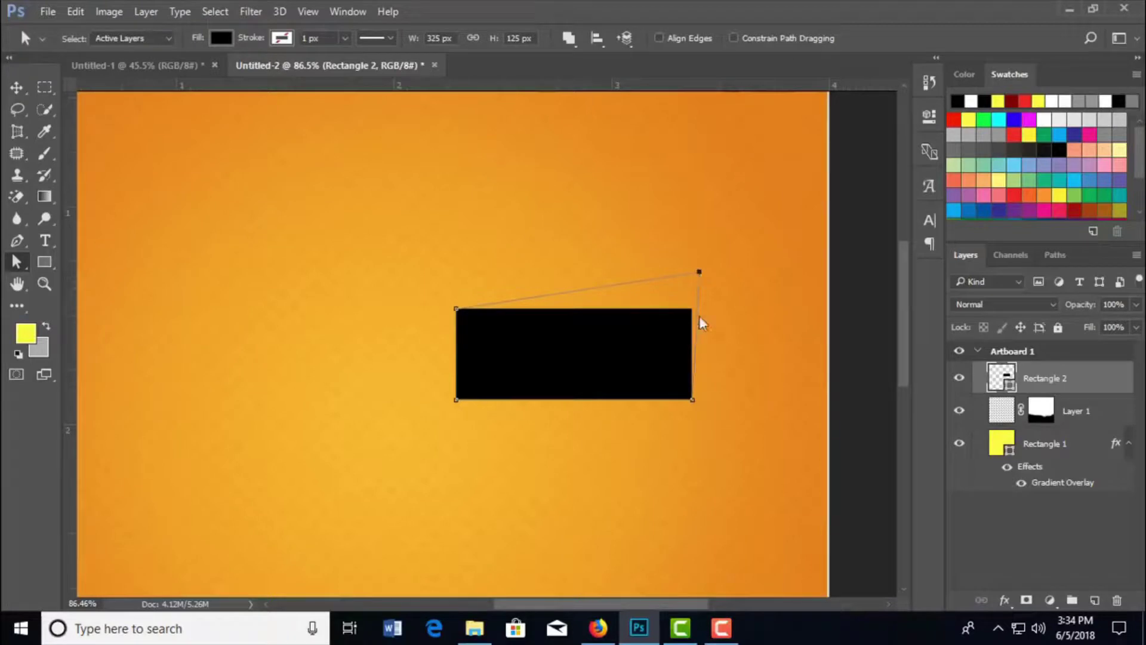
{"action": "left_click", "coordinate": [650, 196]}
{"action": "mouse_move", "coordinate": [721, 425]}
{"action": "left_mouse_down"}
{"action": "mouse_move", "coordinate": [668, 396]}
{"action": "mouse_move", "coordinate": [696, 356]}
{"action": "left_mouse_up"}
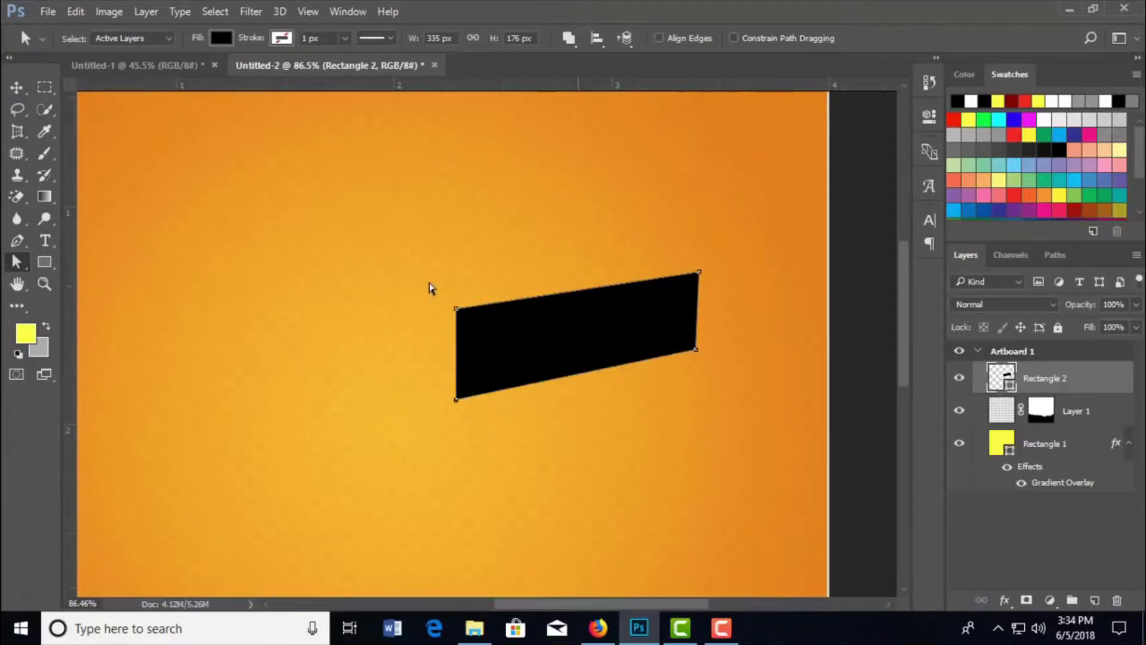
- Fine-tune the parallelogram's top-left, bottom-right and top-right corner positions
{"action": "mouse_move", "coordinate": [428, 279]}
{"action": "left_mouse_down"}
{"action": "mouse_move", "coordinate": [476, 324]}
{"action": "mouse_move", "coordinate": [454, 316]}
{"action": "left_mouse_up"}
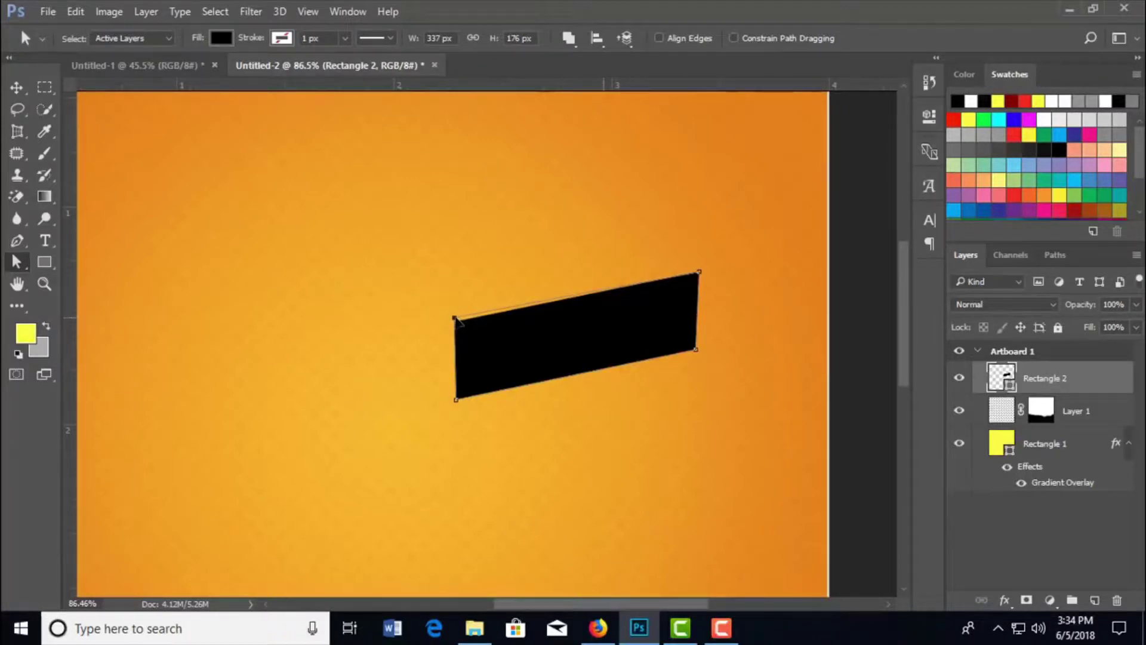
{"action": "left_click_drag", "start_coordinate": [456, 318], "coordinate": [456, 321]}
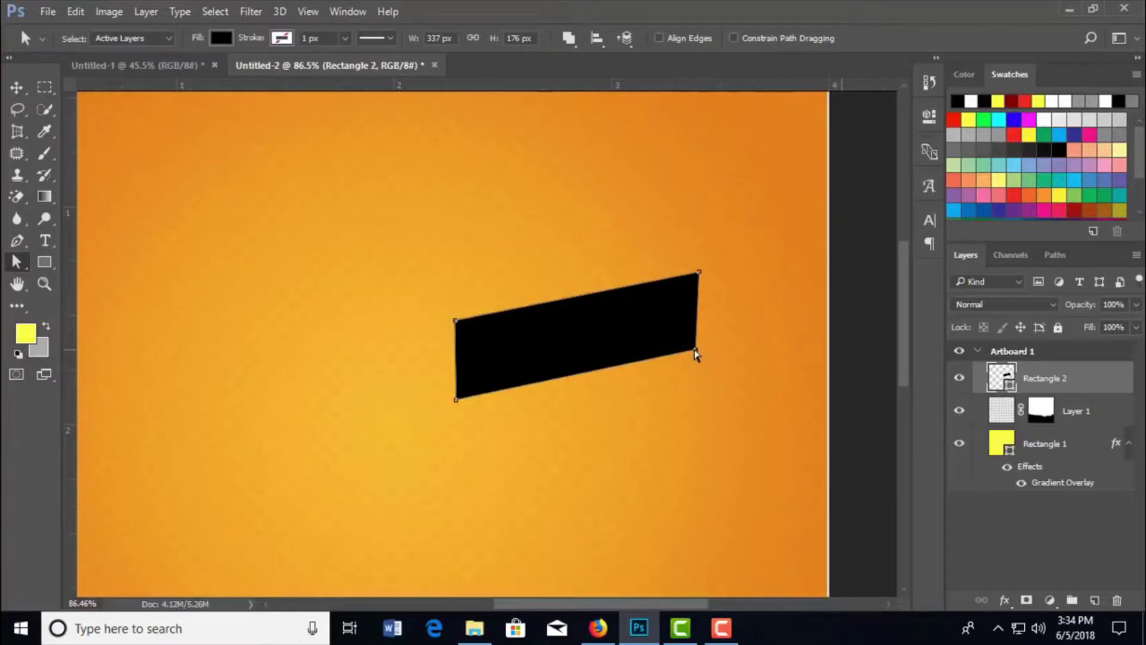
{"action": "left_click_drag", "start_coordinate": [695, 353], "coordinate": [695, 345]}
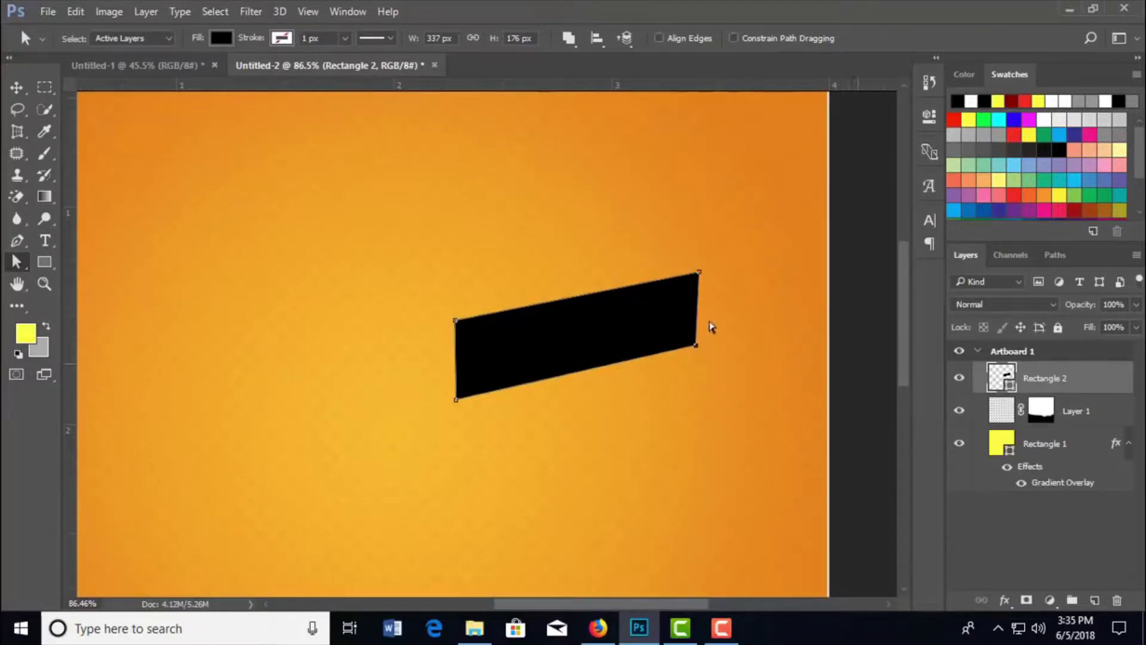
{"action": "left_click_drag", "start_coordinate": [699, 274], "coordinate": [699, 268]}
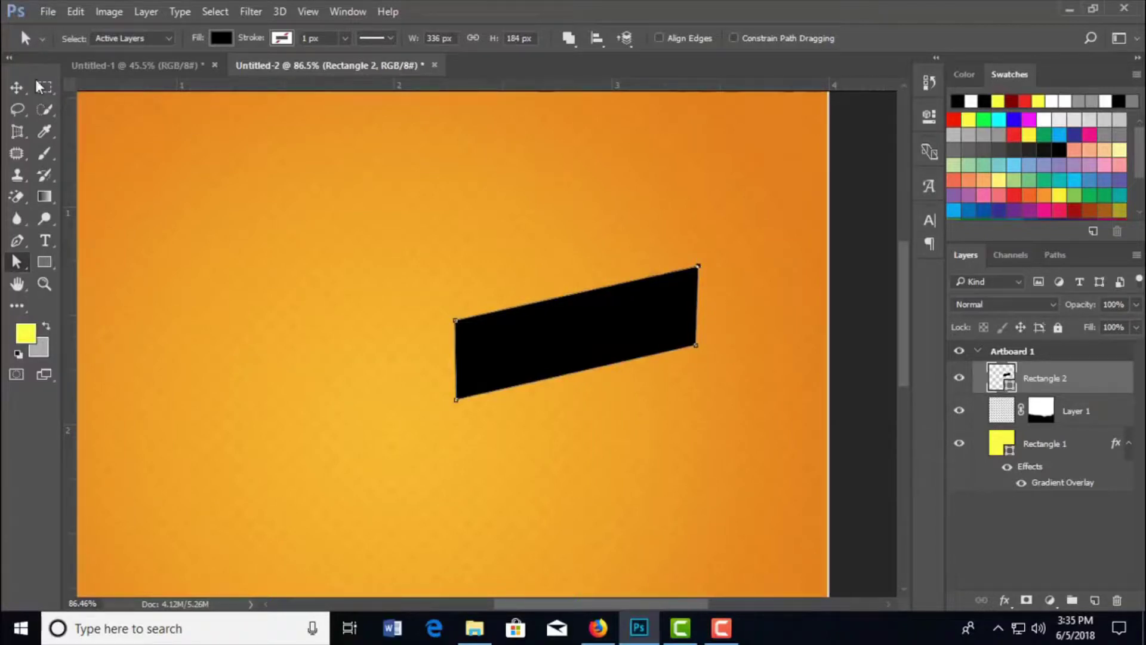
{"action": "left_click", "coordinate": [18, 90]}
- Duplicate the black slanted band three times, placing each copy below the previous in a staggered staircase
{"action": "left_click_drag", "start_coordinate": [1072, 382], "coordinate": [1094, 599]}
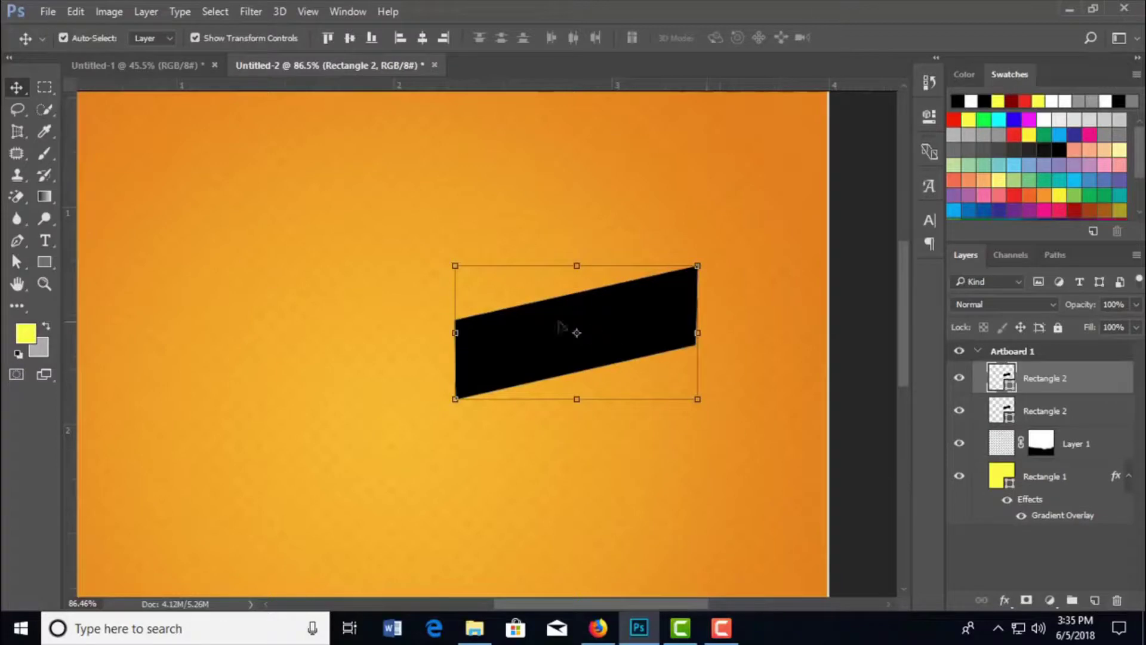
{"action": "key", "text": "Down"}
{"action": "key", "text": "Down"}
{"action": "key", "text": "Down"}
{"action": "key", "text": "Down"}
{"action": "key", "text": "Down"}
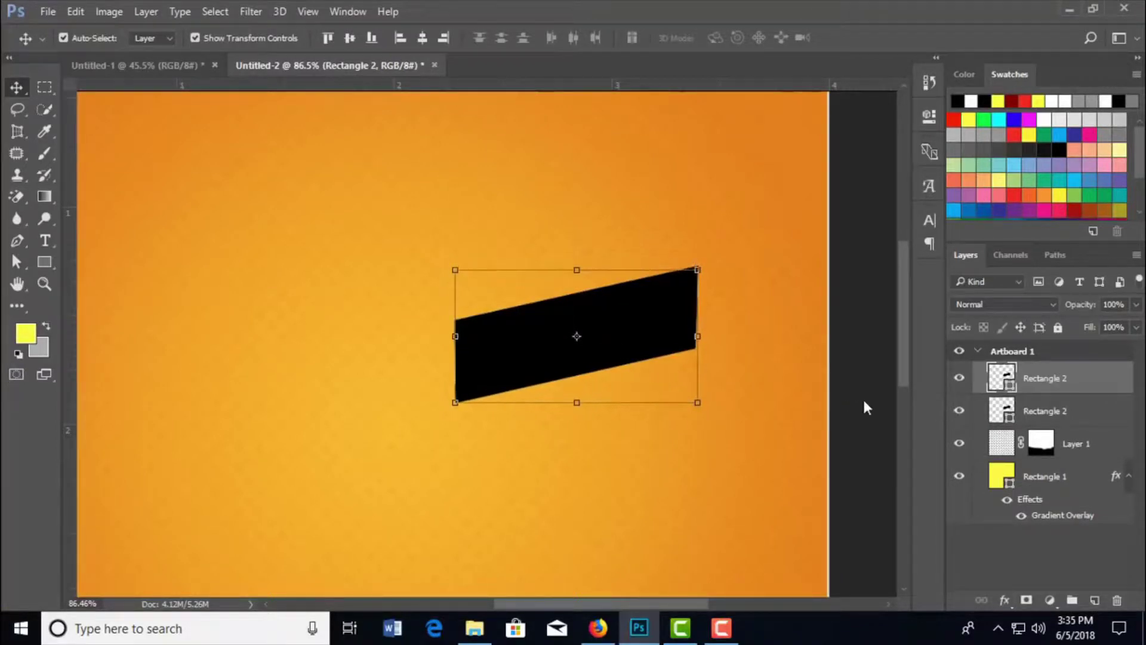
{"action": "mouse_move", "coordinate": [648, 343]}
{"action": "left_mouse_down"}
{"action": "mouse_move", "coordinate": [623, 398]}
{"action": "mouse_move", "coordinate": [597, 400]}
{"action": "left_mouse_up"}
{"action": "scroll", "coordinate": [703, 427], "scroll_direction": "down", "scroll_amount": 1}
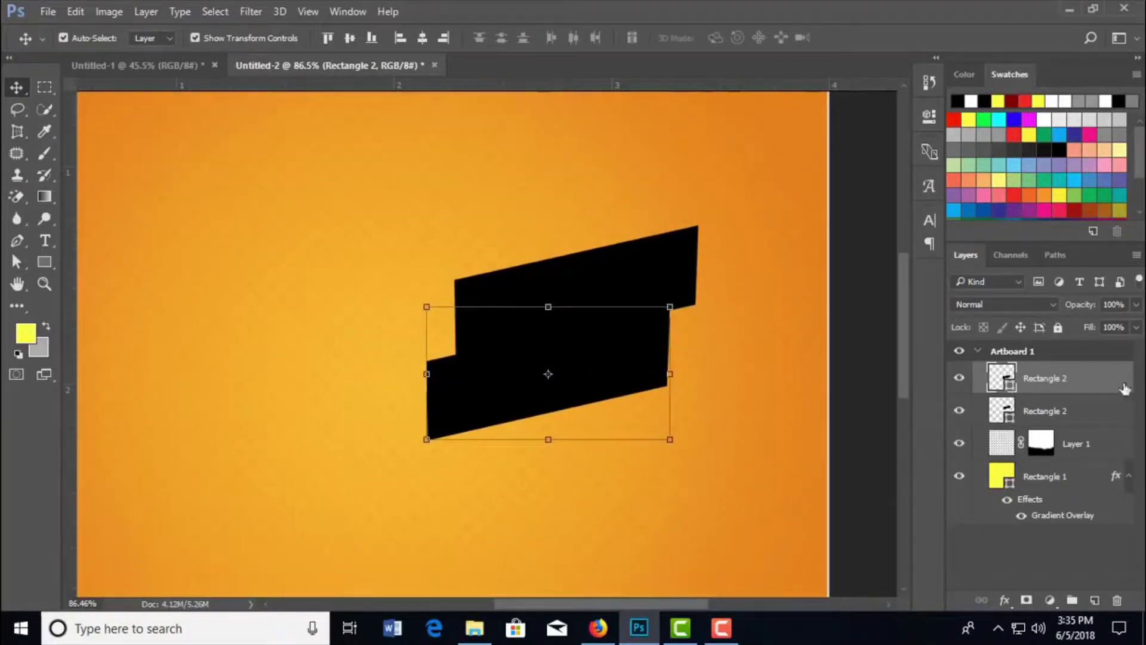
{"action": "key", "text": "ctrl+j"}
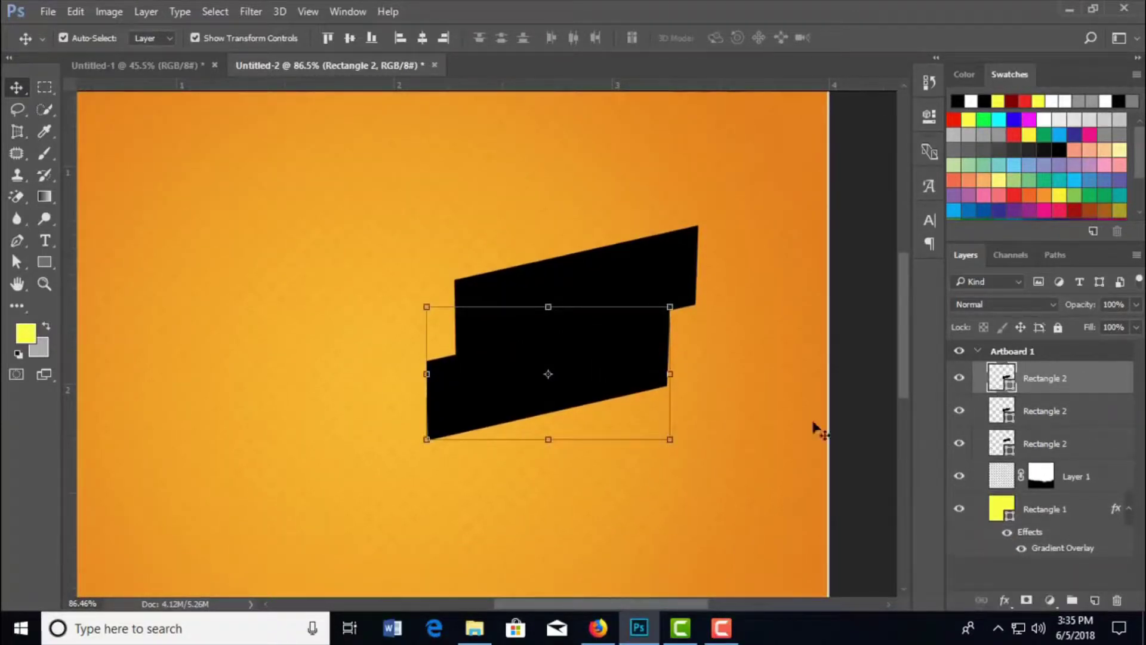
{"action": "left_click_drag", "start_coordinate": [585, 365], "coordinate": [666, 504]}
{"action": "key", "text": "ctrl+j"}
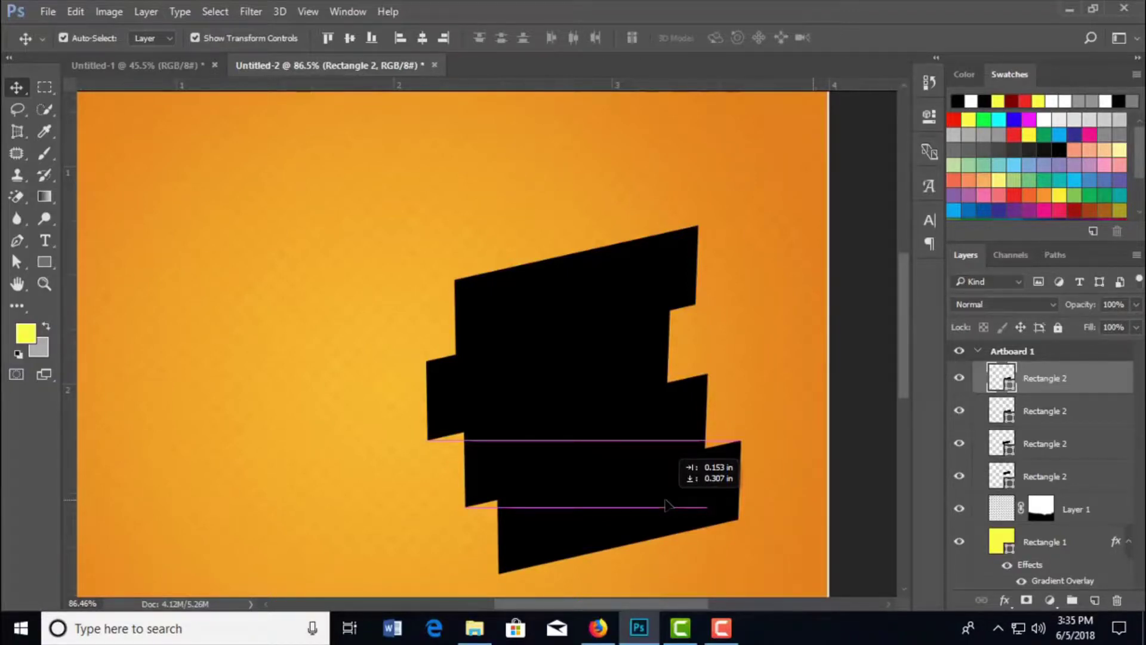
{"action": "mouse_move", "coordinate": [646, 508]}
{"action": "left_mouse_down"}
{"action": "mouse_move", "coordinate": [589, 514]}
{"action": "mouse_move", "coordinate": [670, 497]}
{"action": "left_mouse_up"}
{"action": "left_click", "coordinate": [639, 280]}
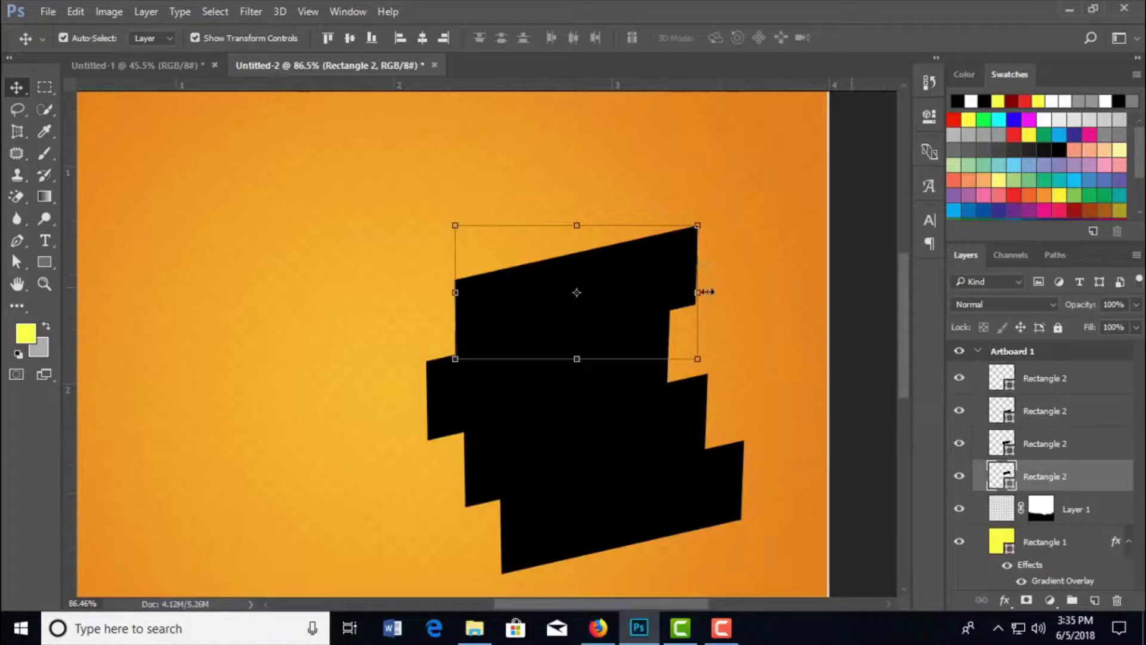
- Shorten the top band by dragging its right-edge anchor points inward
{"action": "left_click", "coordinate": [729, 302]}
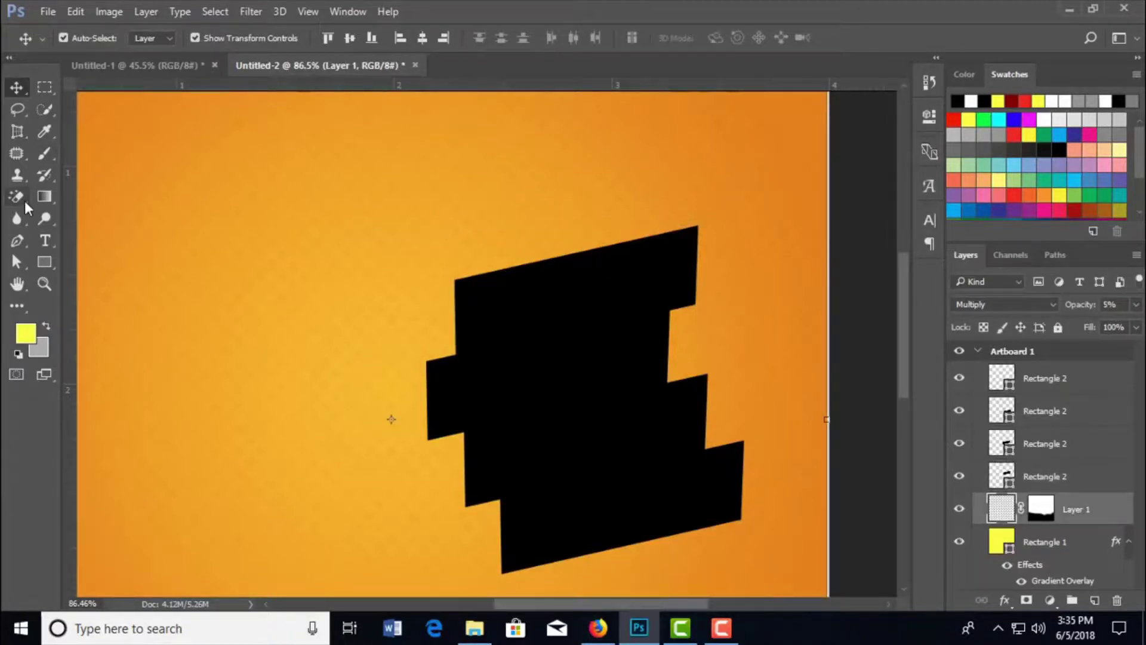
{"action": "key", "text": "a"}
{"action": "left_click_drag", "start_coordinate": [683, 198], "coordinate": [736, 311]}
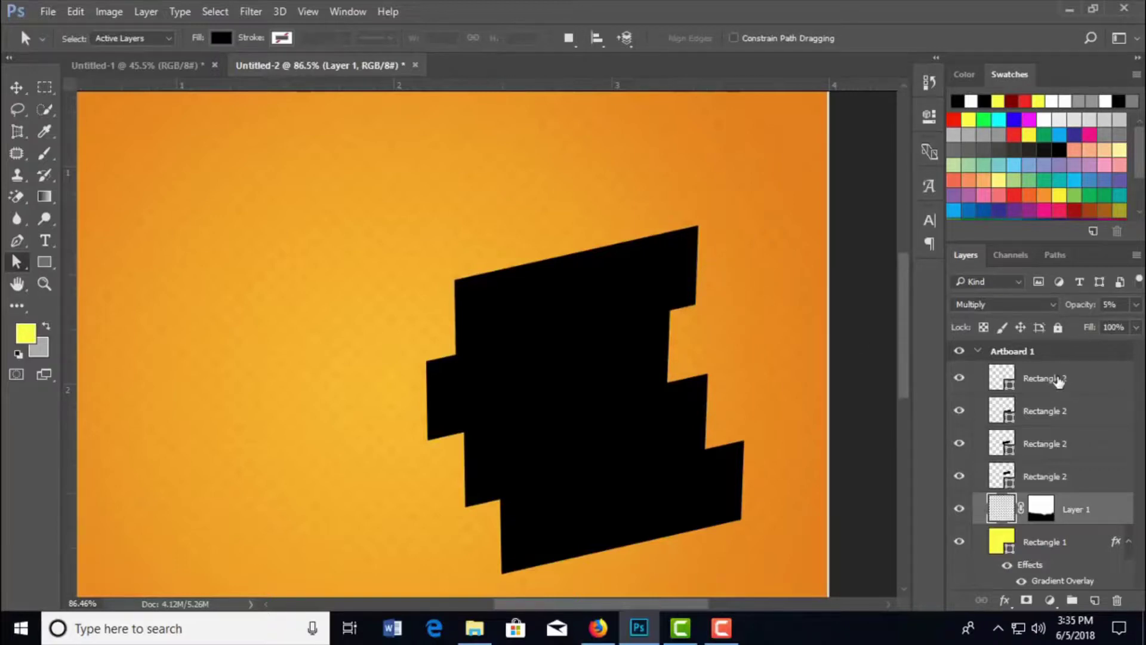
{"action": "left_click", "coordinate": [1060, 481]}
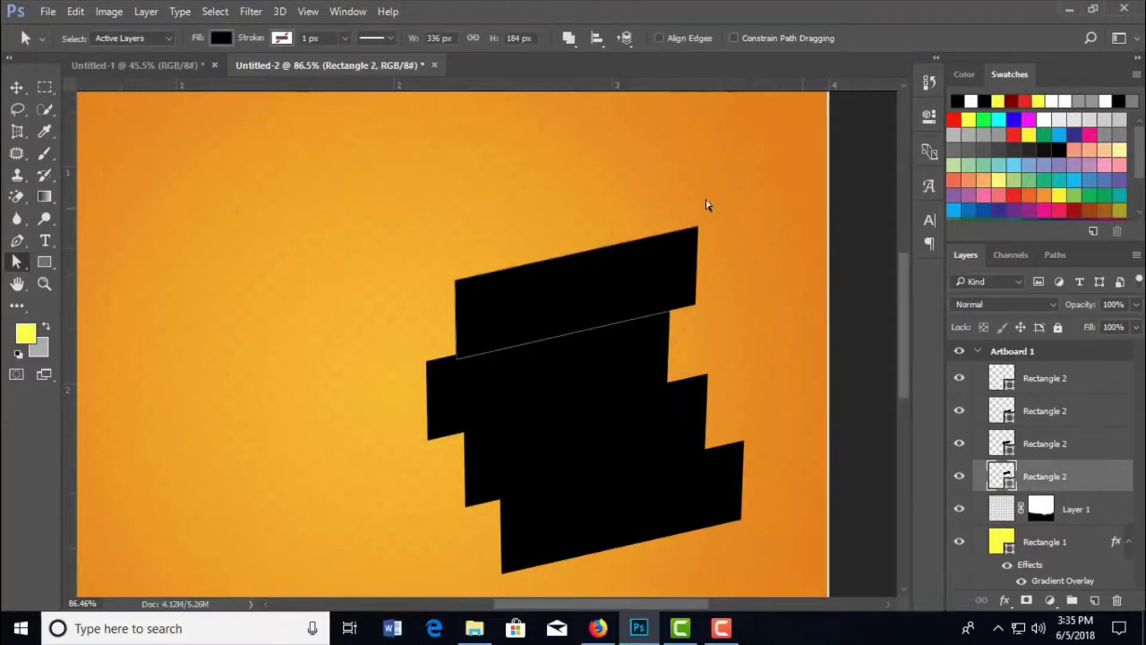
{"action": "left_click_drag", "start_coordinate": [683, 192], "coordinate": [728, 320]}
{"action": "left_click_drag", "start_coordinate": [699, 275], "coordinate": [626, 286]}
- Shorten the bottom band slightly from its right end
{"action": "scroll", "coordinate": [724, 338], "scroll_direction": "down", "scroll_amount": 2}
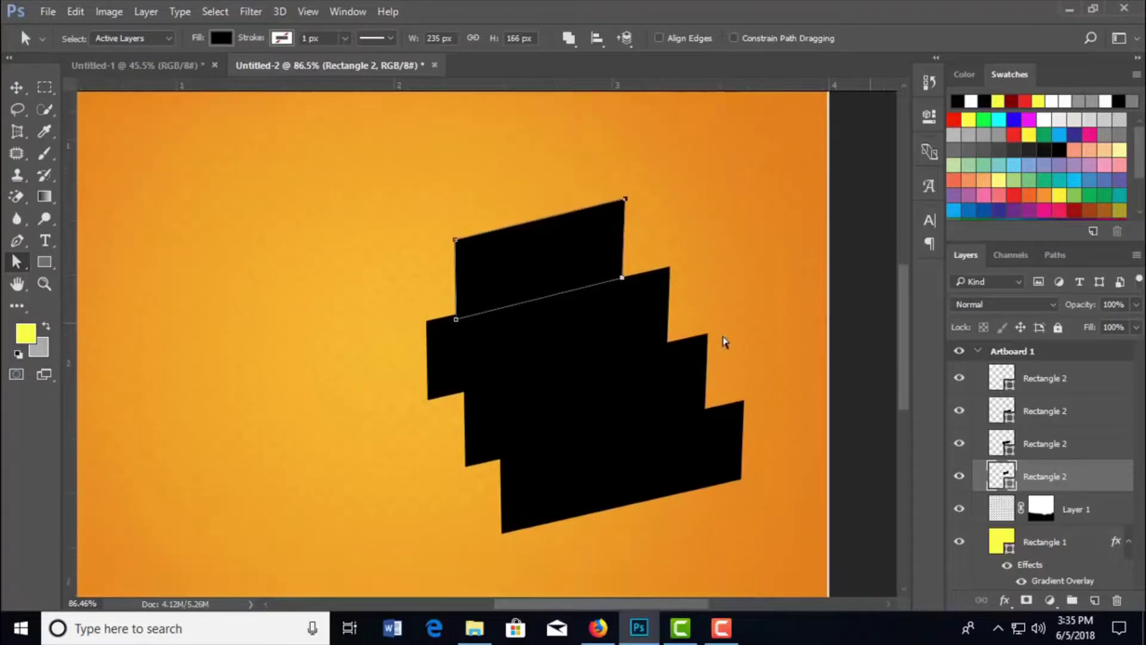
{"action": "scroll", "coordinate": [705, 334], "scroll_direction": "down", "scroll_amount": 2}
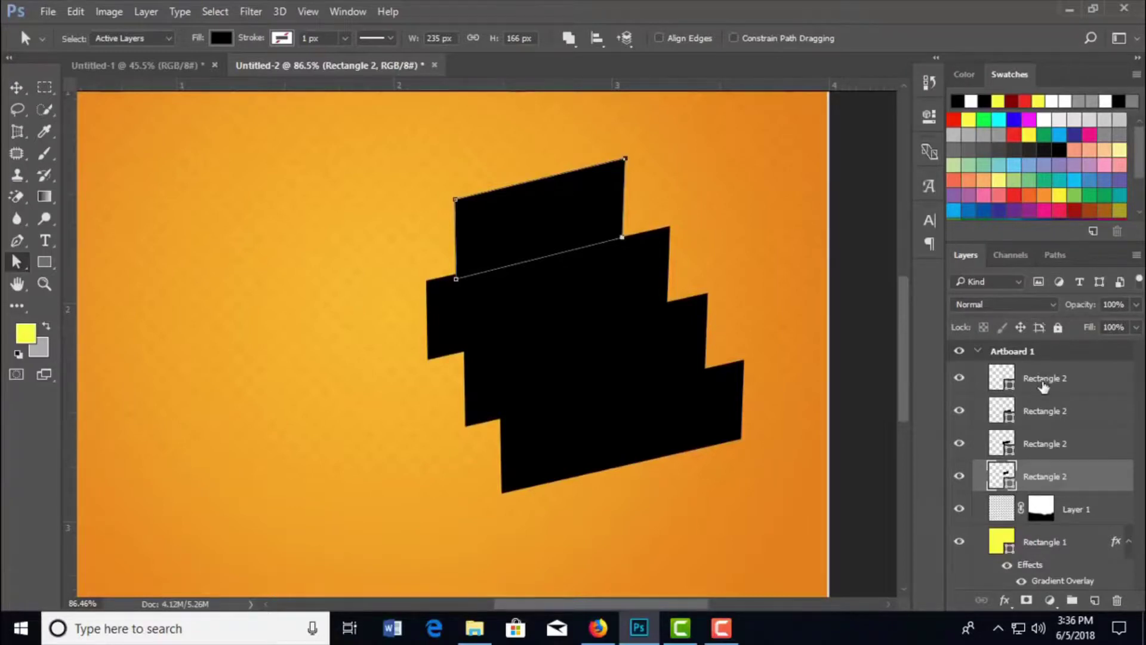
{"action": "left_click", "coordinate": [1043, 382]}
{"action": "mouse_move", "coordinate": [728, 351]}
{"action": "left_mouse_down"}
{"action": "mouse_move", "coordinate": [759, 427]}
{"action": "mouse_move", "coordinate": [671, 418]}
{"action": "left_mouse_up"}
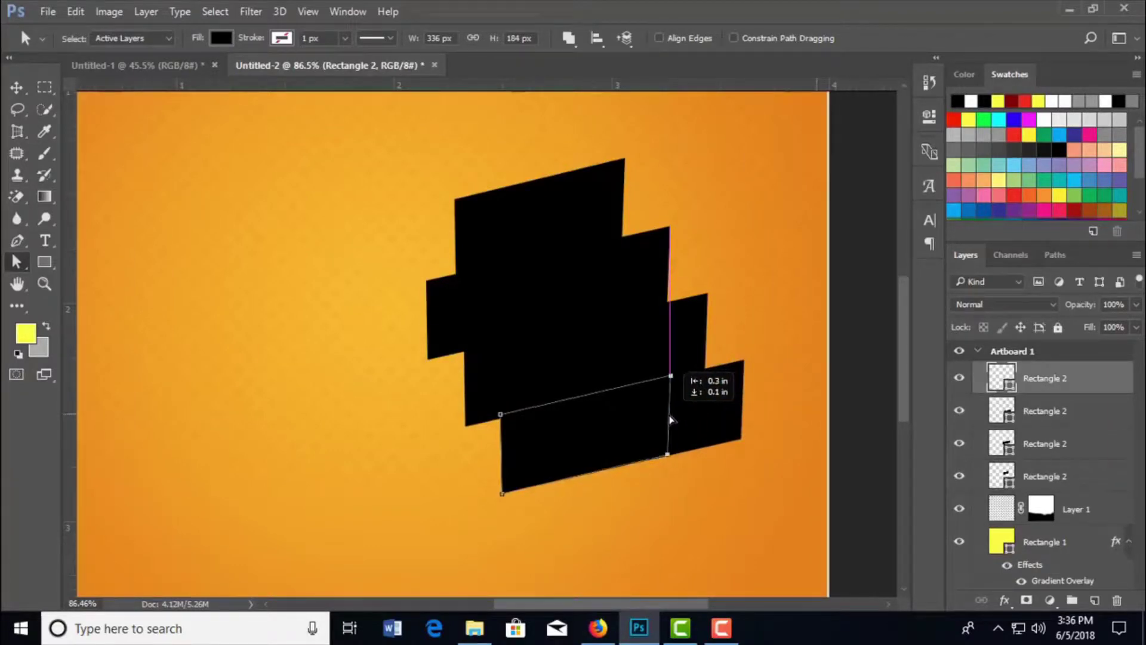
{"action": "left_click_drag", "start_coordinate": [671, 418], "coordinate": [675, 417]}
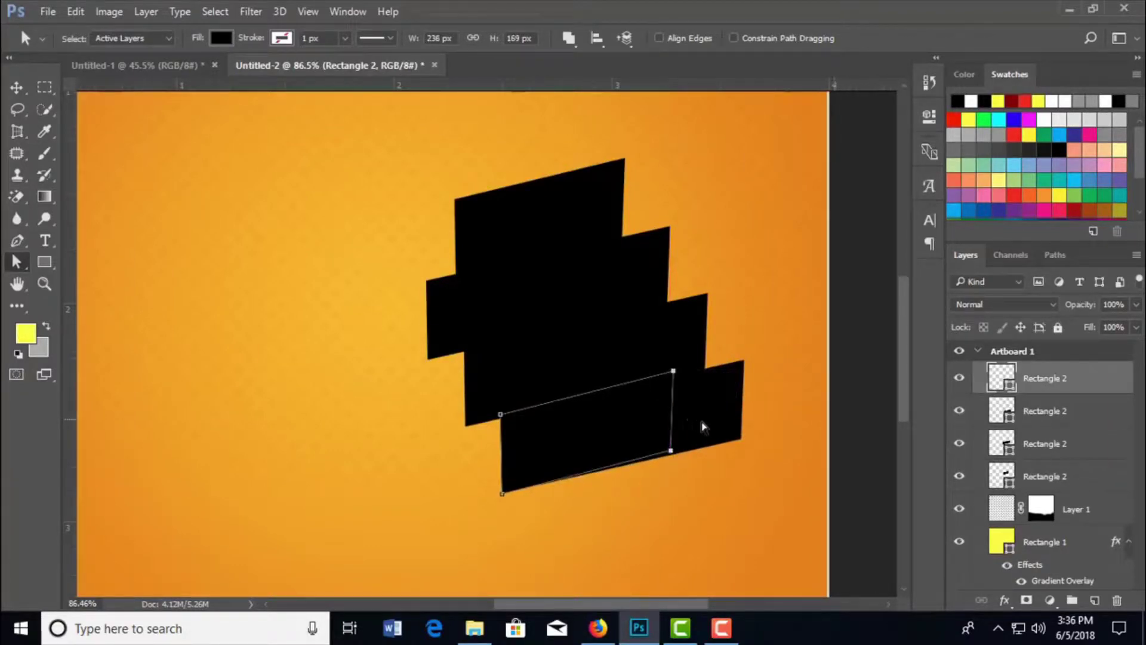
{"action": "key", "text": "v"}
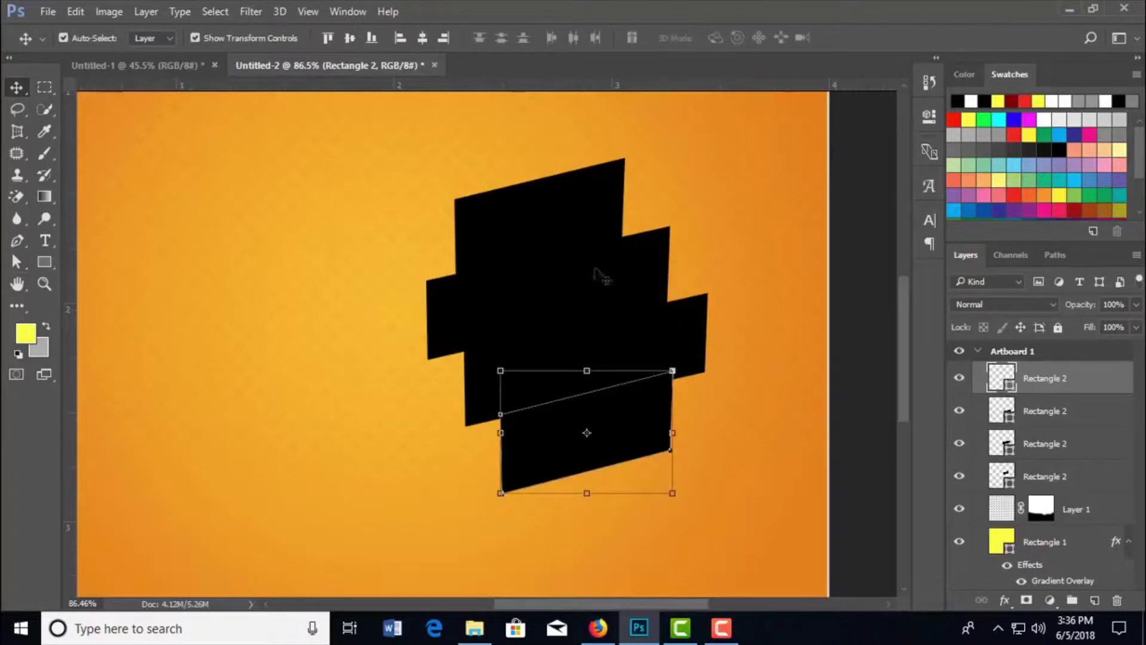
- Lower the uppermost band's top edge a little so the band reads 235 × 146 px
{"action": "left_click", "coordinate": [571, 233]}
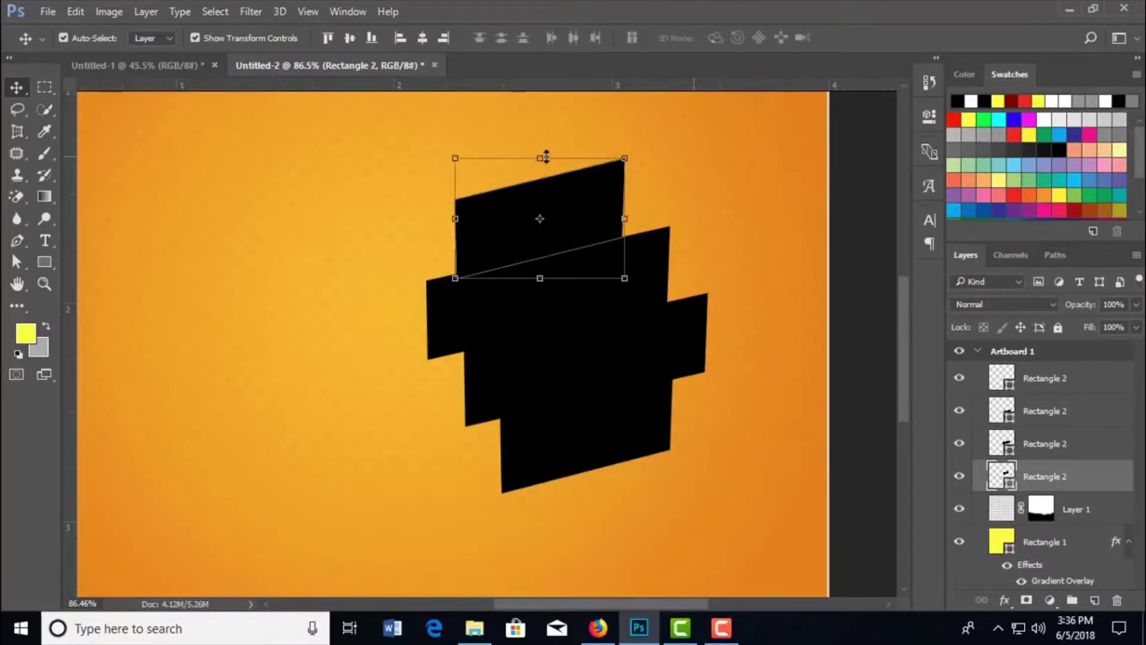
{"action": "key", "text": "a"}
{"action": "left_click", "coordinate": [541, 188]}
{"action": "left_click_drag", "start_coordinate": [541, 190], "coordinate": [544, 196]}
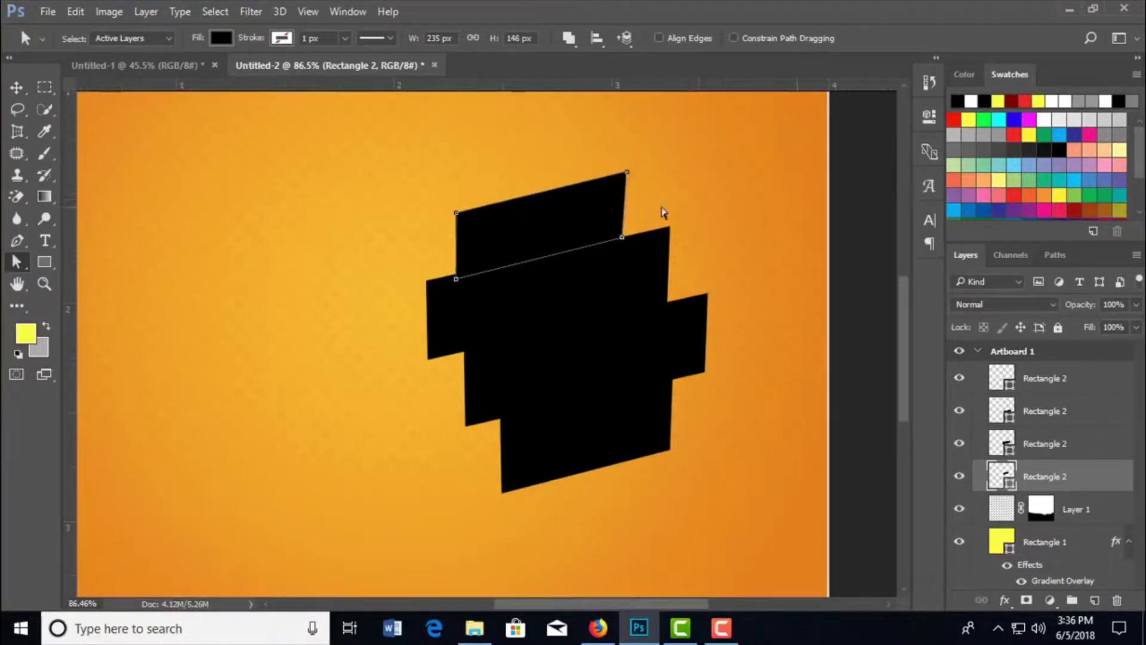
{"action": "key", "text": "v"}
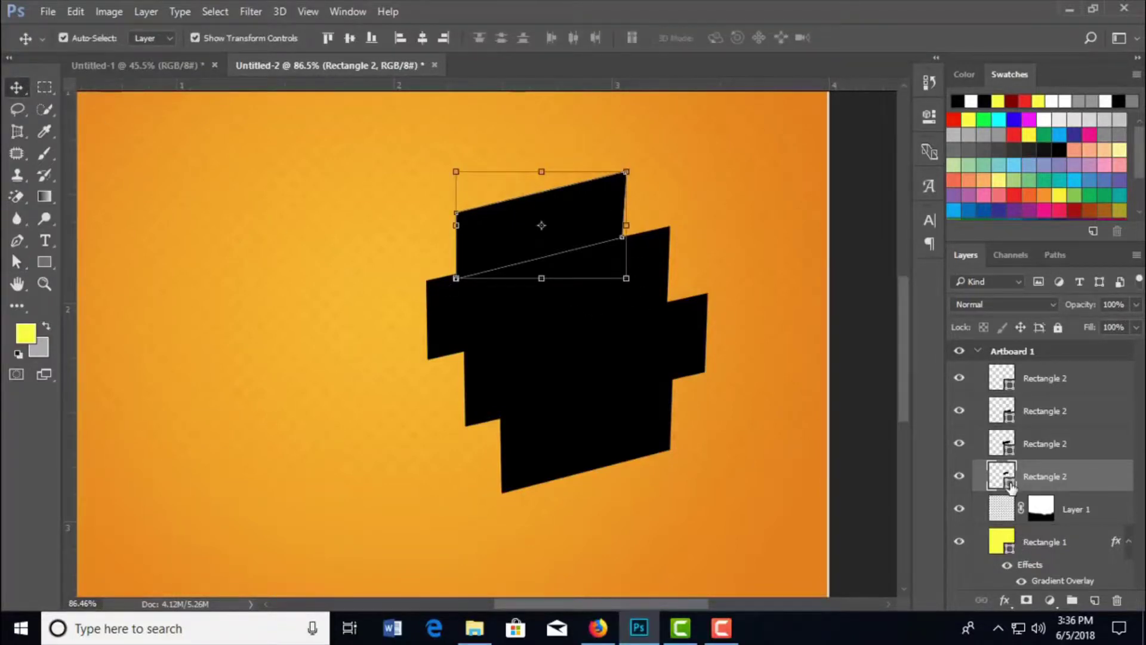
- Change the uppermost band's shape fill to orange-red #e03500
{"action": "double_click", "coordinate": [1009, 486]}
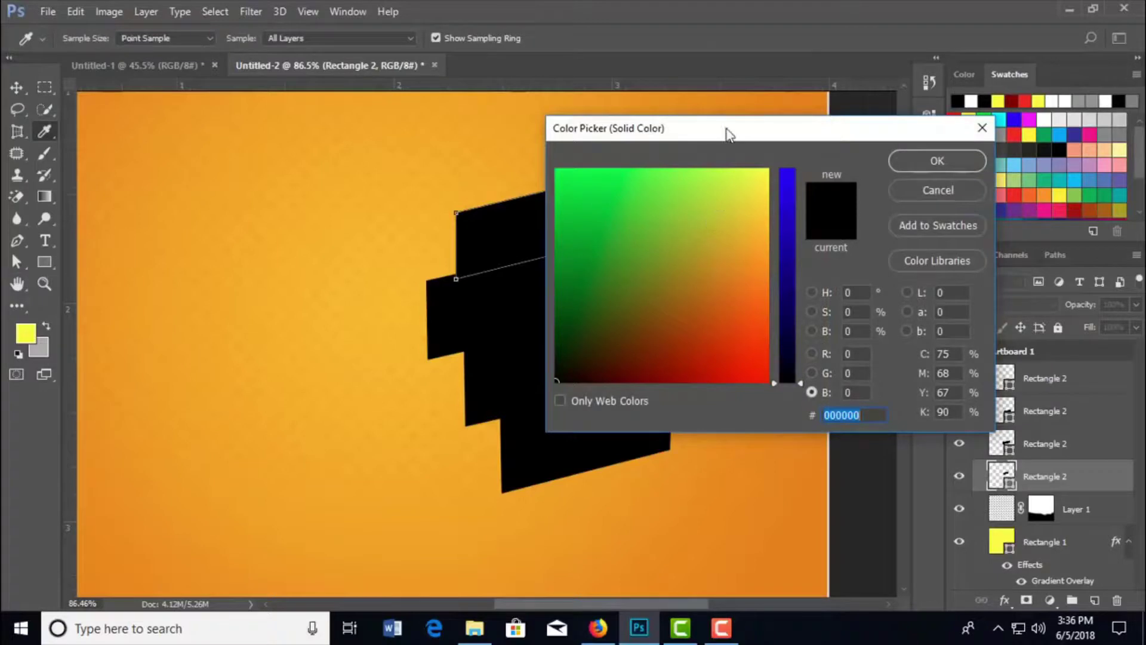
{"action": "left_click_drag", "start_coordinate": [724, 129], "coordinate": [822, 166]}
{"action": "left_click", "coordinate": [842, 396]}
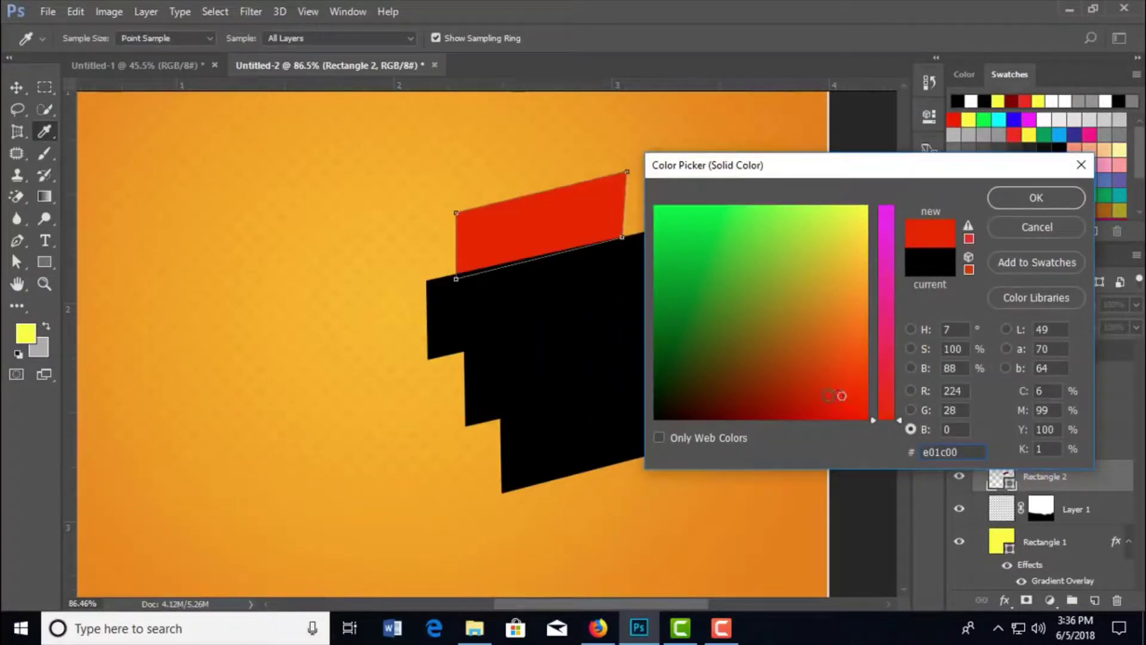
{"action": "mouse_move", "coordinate": [829, 396]}
{"action": "left_mouse_down"}
{"action": "mouse_move", "coordinate": [824, 379]}
{"action": "mouse_move", "coordinate": [857, 374]}
{"action": "left_mouse_up"}
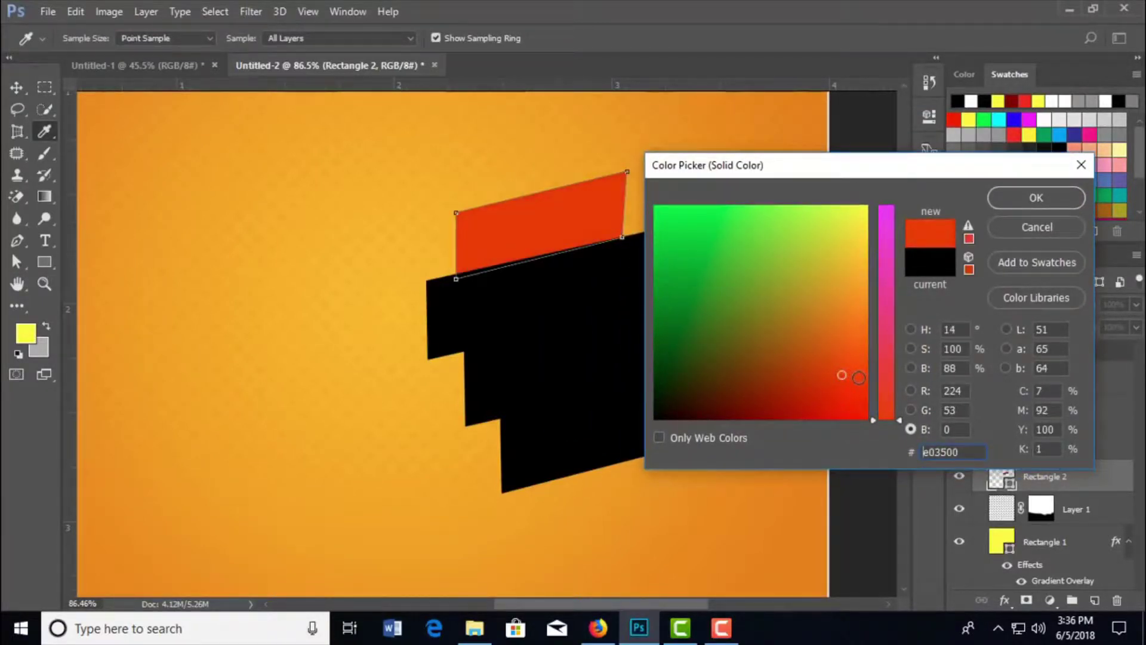
{"action": "left_click", "coordinate": [1036, 198]}
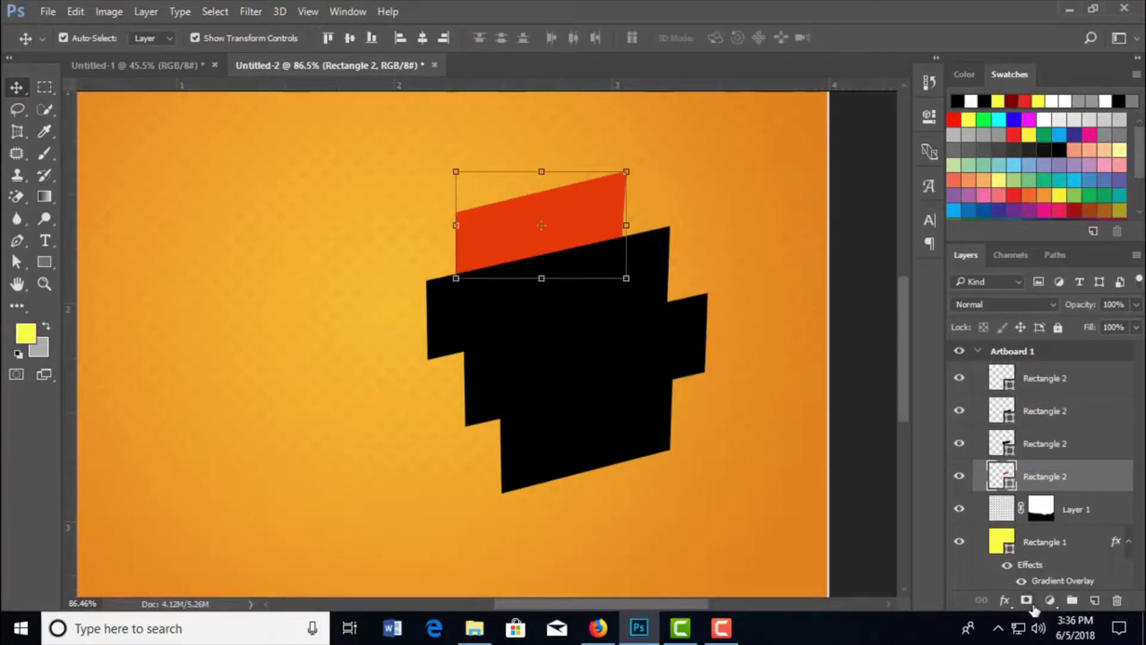
- Add a Gradient Overlay to the top band and set its left stop to deep red #d81900
{"action": "left_click", "coordinate": [1006, 600]}
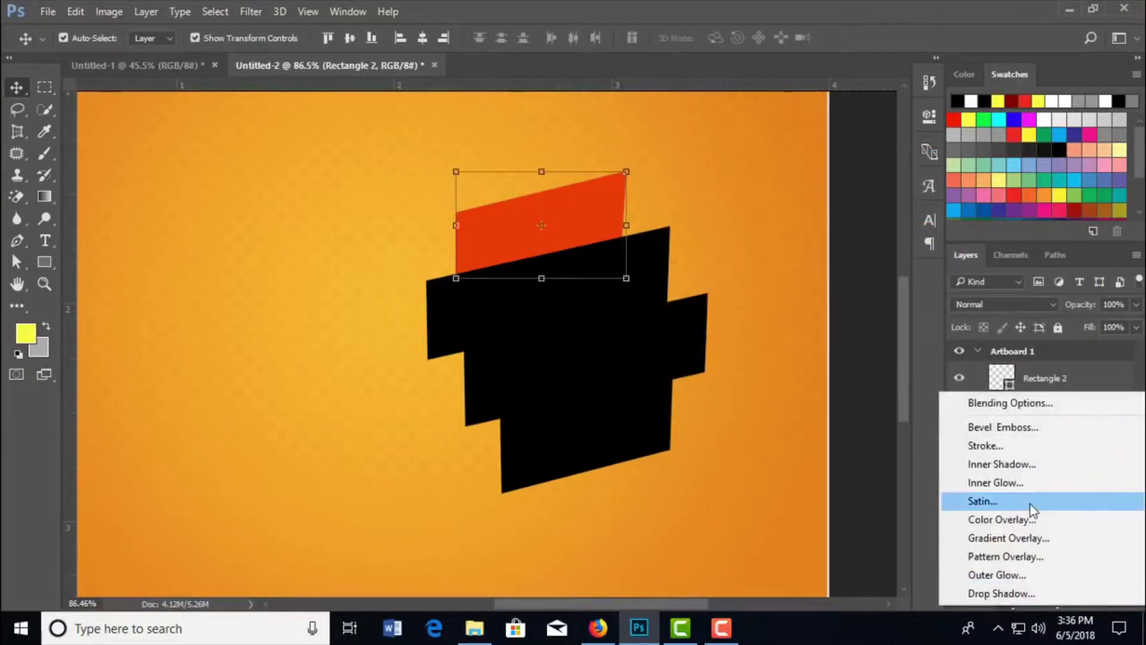
{"action": "left_click", "coordinate": [1030, 541]}
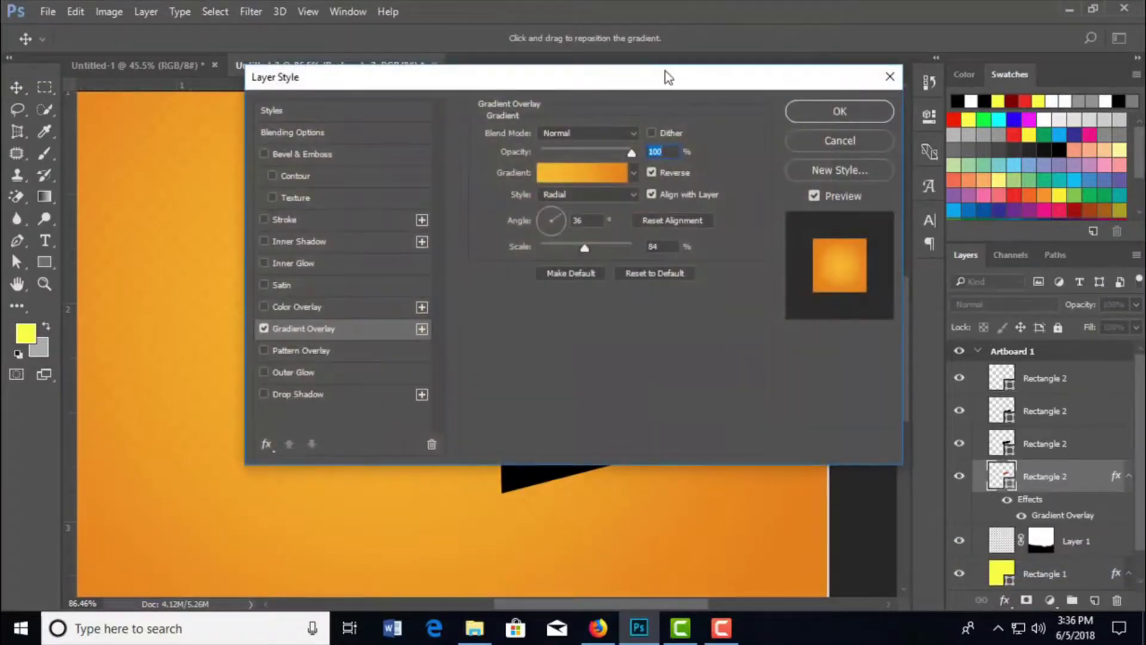
{"action": "left_click_drag", "start_coordinate": [662, 77], "coordinate": [1025, 130]}
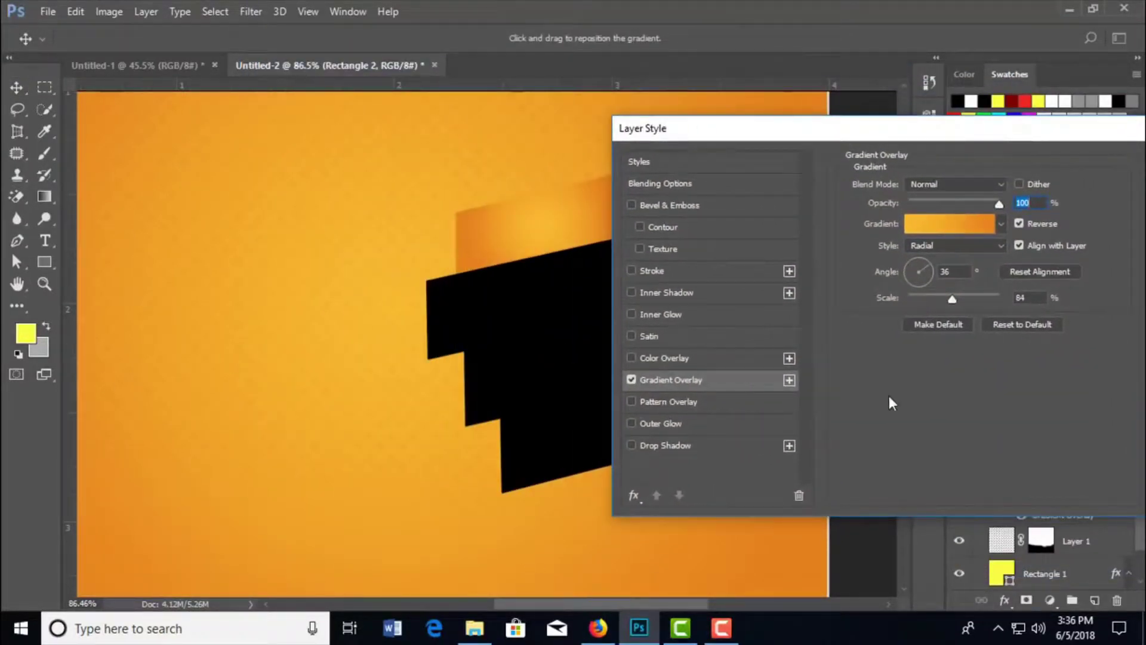
{"action": "left_click", "coordinate": [947, 226]}
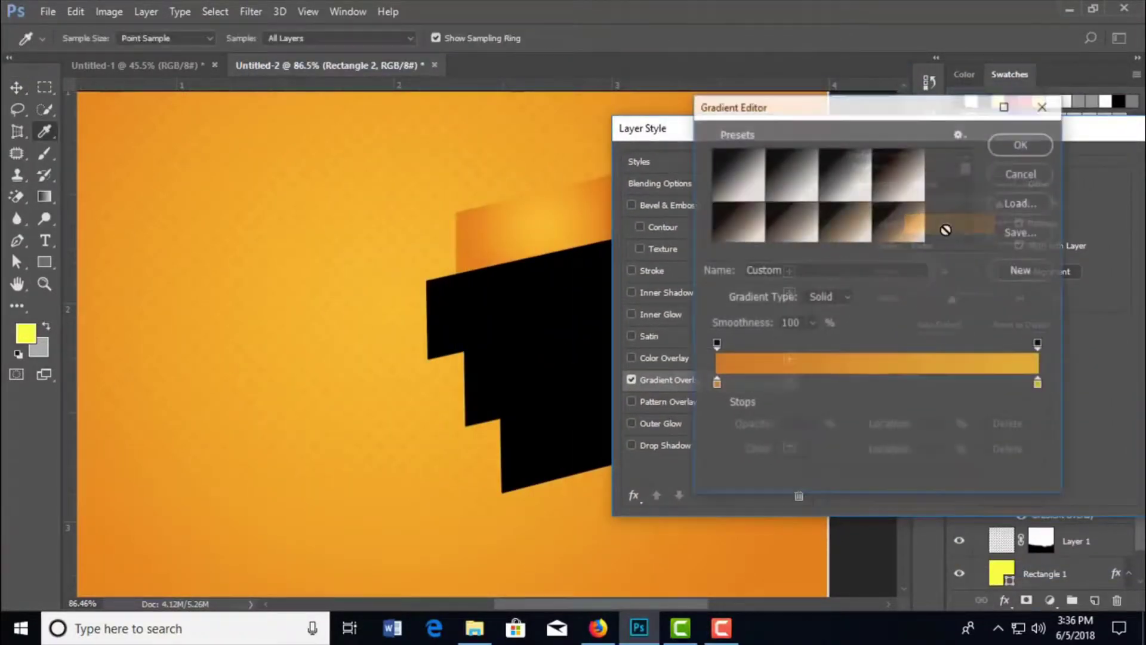
{"action": "left_click", "coordinate": [717, 384]}
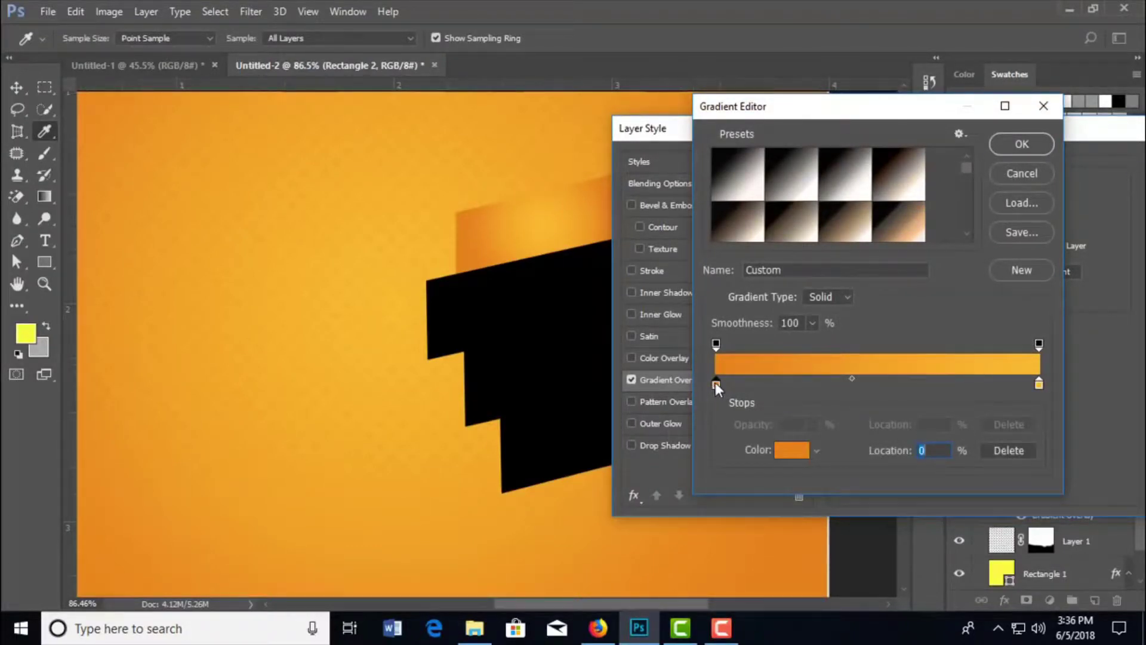
{"action": "left_click", "coordinate": [793, 450]}
{"action": "left_click_drag", "start_coordinate": [839, 414], "coordinate": [845, 385]}
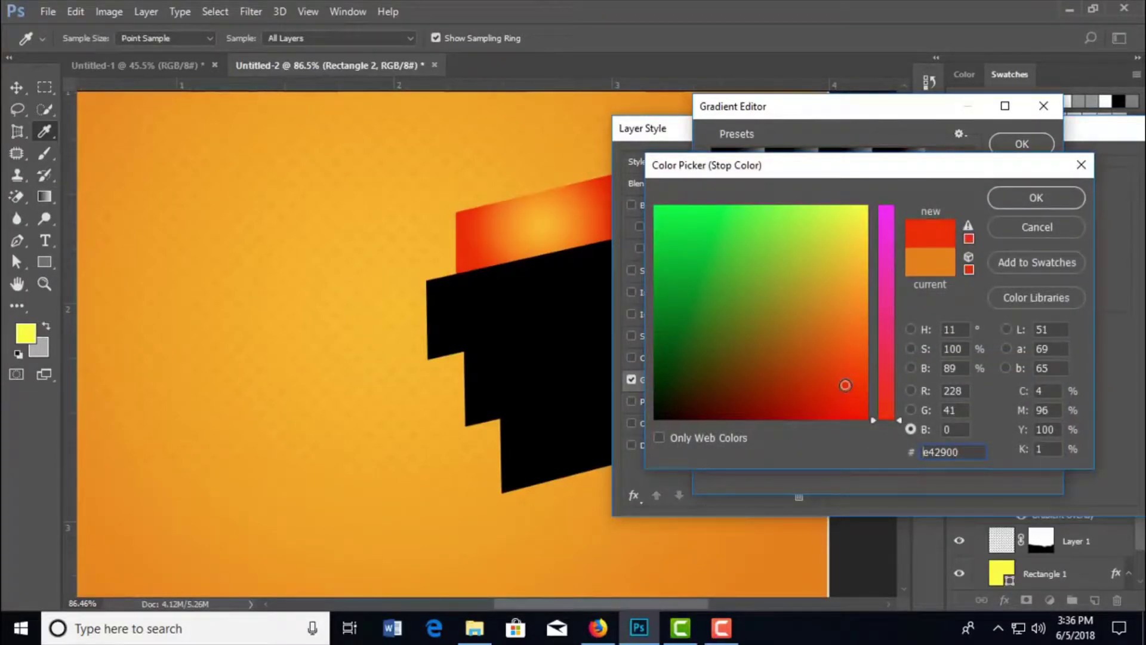
{"action": "left_click", "coordinate": [836, 398]}
{"action": "left_click", "coordinate": [1037, 199]}
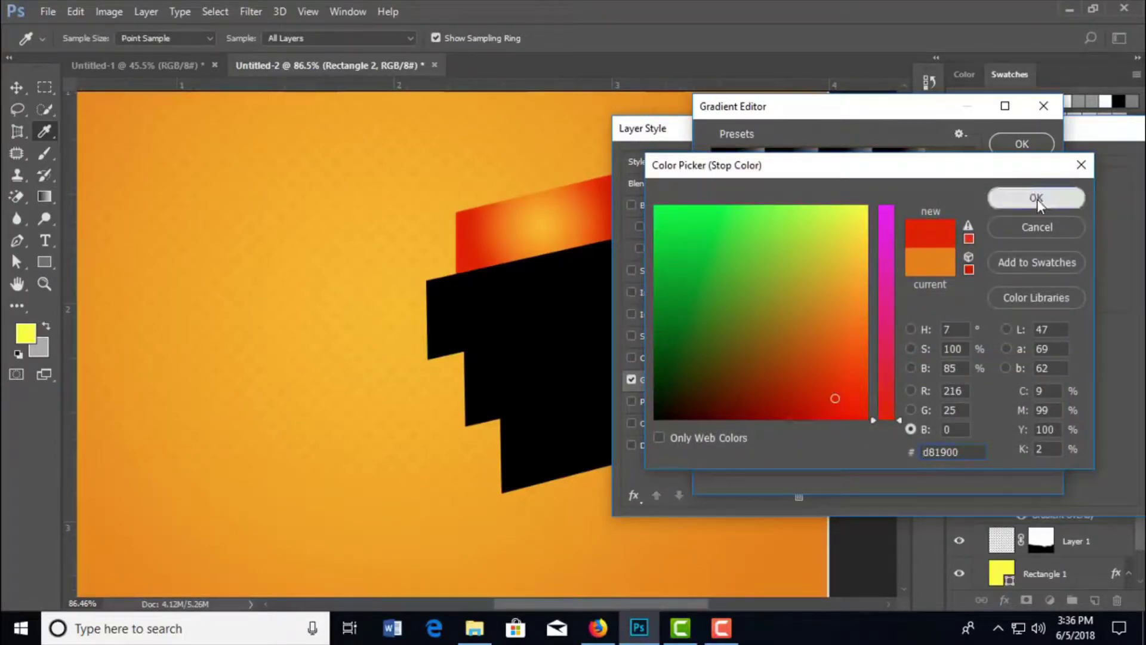
- Set the right stop to orange-red #ef4f02, make the gradient Linear and uncheck Reverse
{"action": "left_click", "coordinate": [1039, 383]}
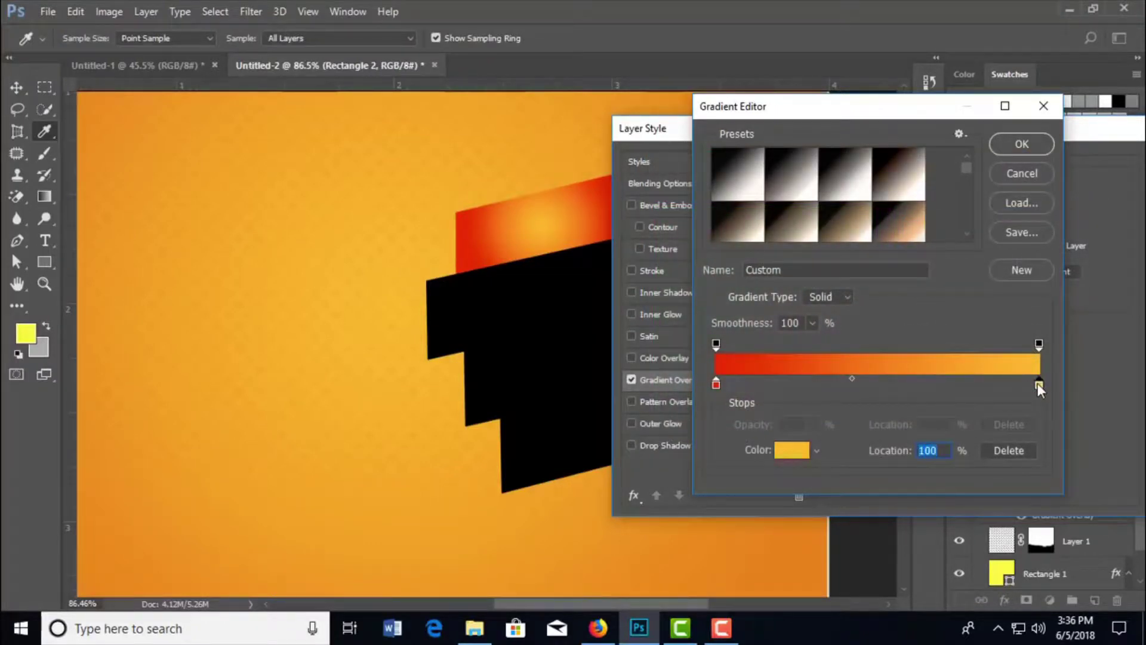
{"action": "left_click", "coordinate": [803, 449]}
{"action": "mouse_move", "coordinate": [836, 341]}
{"action": "left_mouse_down"}
{"action": "mouse_move", "coordinate": [832, 326]}
{"action": "mouse_move", "coordinate": [849, 334]}
{"action": "left_mouse_up"}
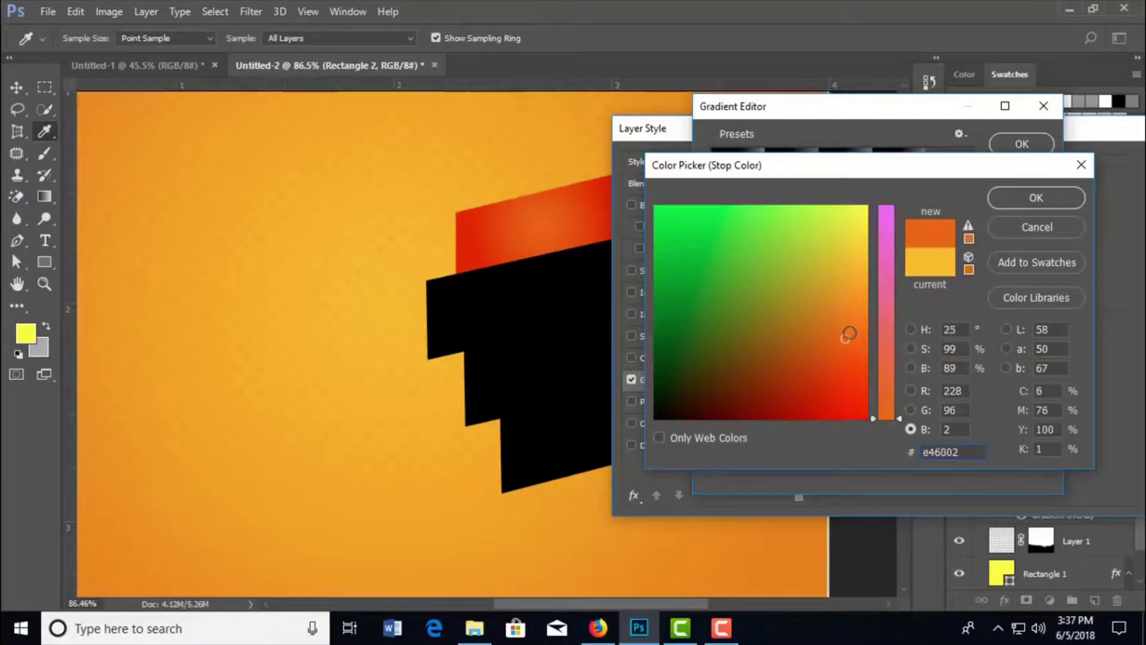
{"action": "left_click", "coordinate": [855, 355]}
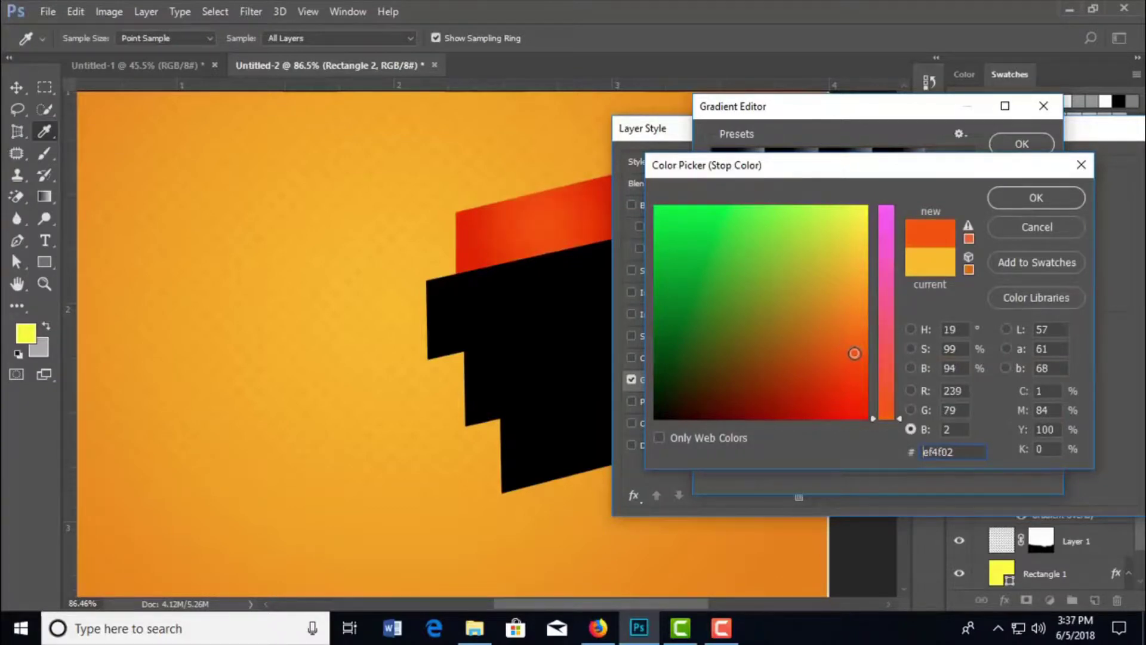
{"action": "left_click", "coordinate": [1048, 200]}
{"action": "left_click", "coordinate": [1021, 145]}
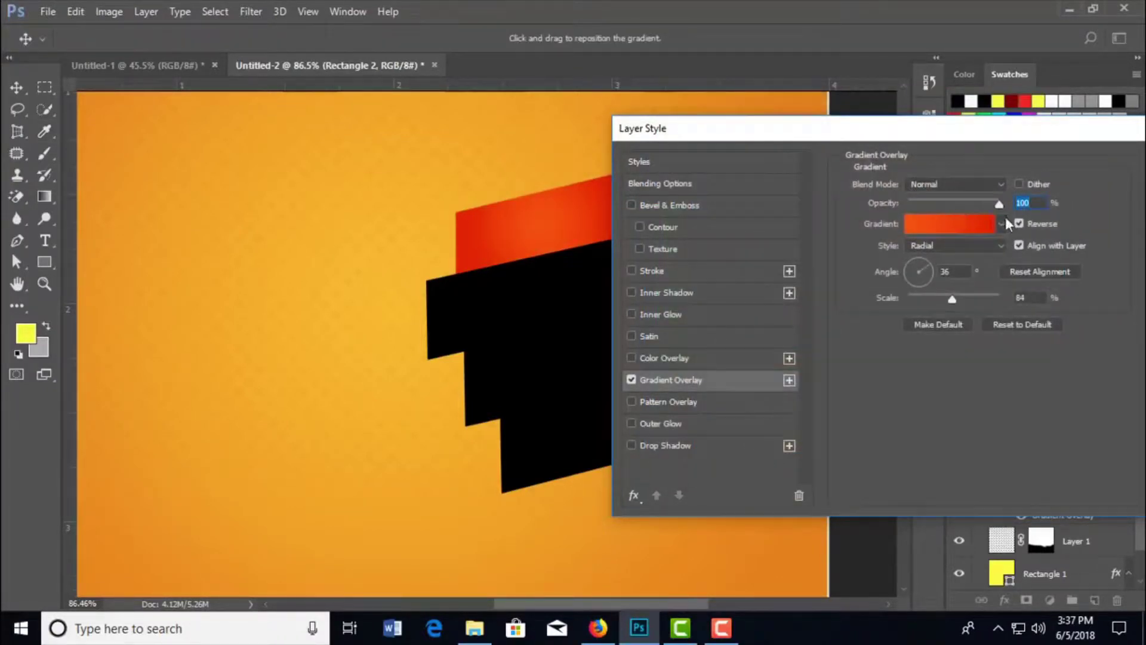
{"action": "left_click", "coordinate": [998, 245]}
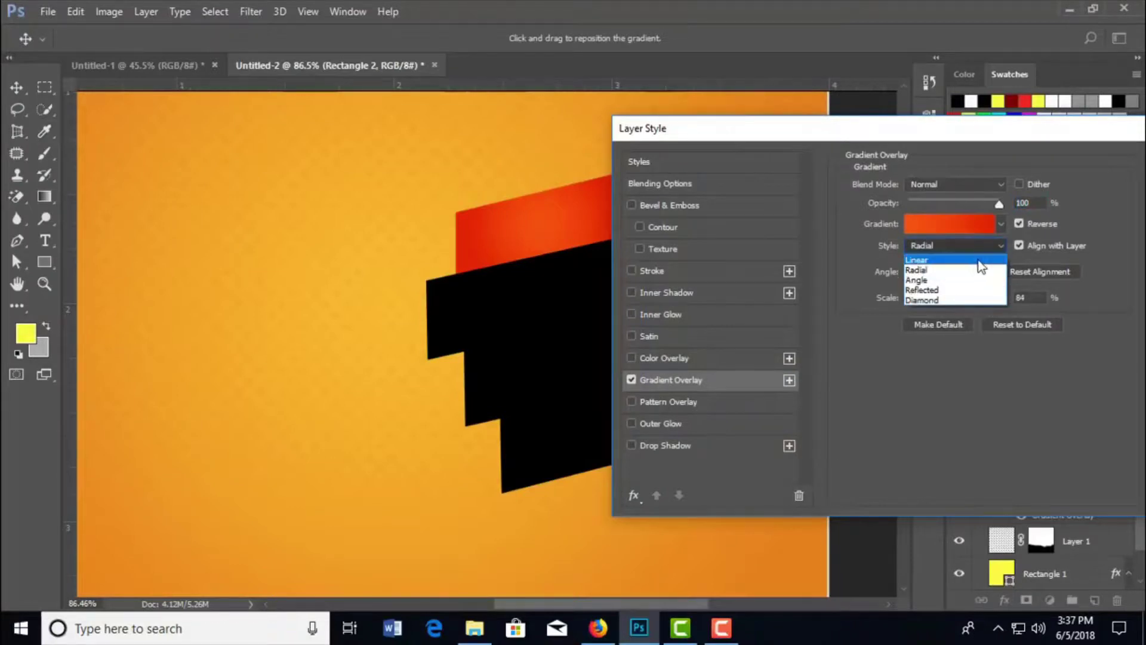
{"action": "left_click", "coordinate": [973, 262]}
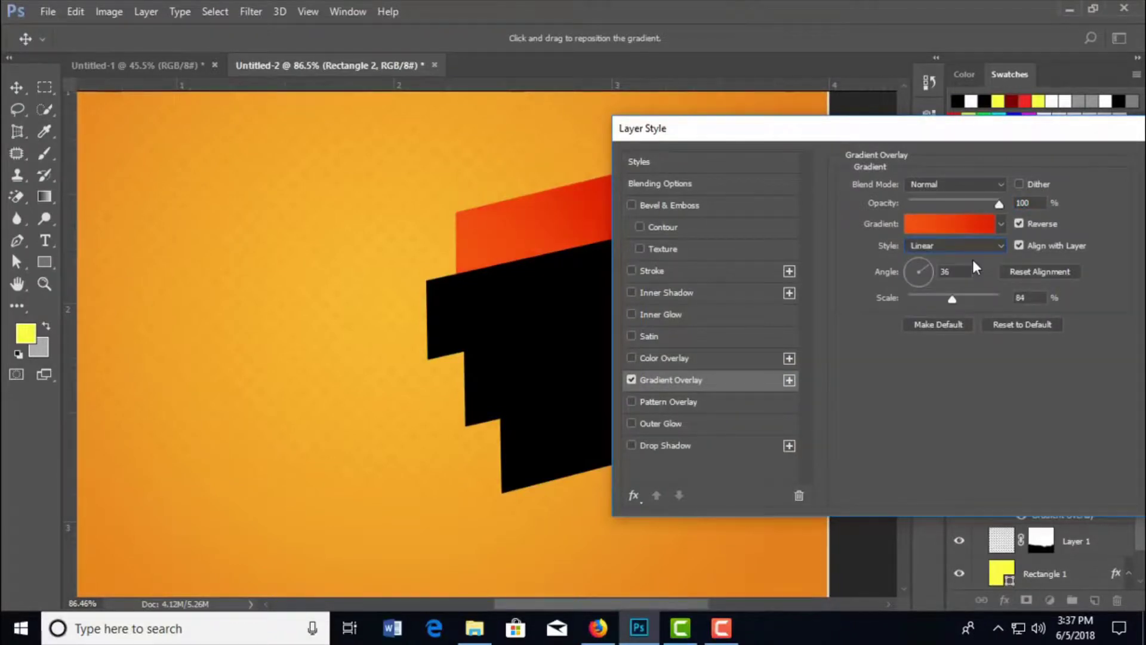
{"action": "left_click", "coordinate": [1019, 224]}
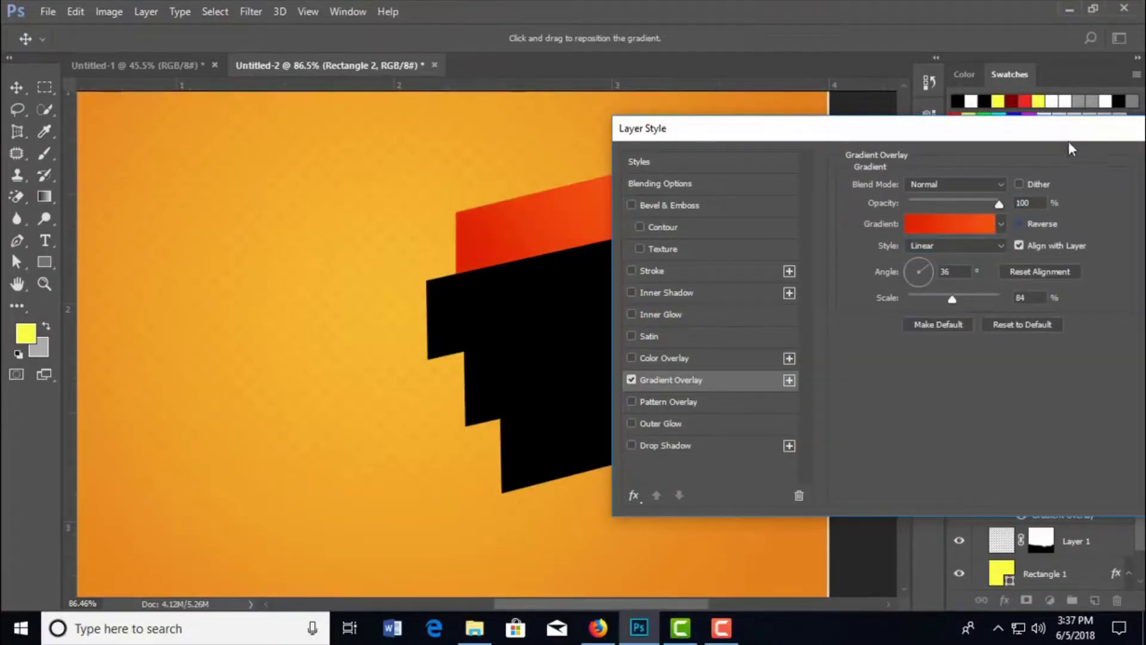
{"action": "mouse_move", "coordinate": [1066, 136]}
{"action": "left_mouse_down"}
{"action": "mouse_move", "coordinate": [959, 246]}
{"action": "mouse_move", "coordinate": [886, 199]}
{"action": "left_mouse_up"}
- Apply the top band's gradient overlay, then add the same overlay to the second and third bands
{"action": "left_click", "coordinate": [1018, 227]}
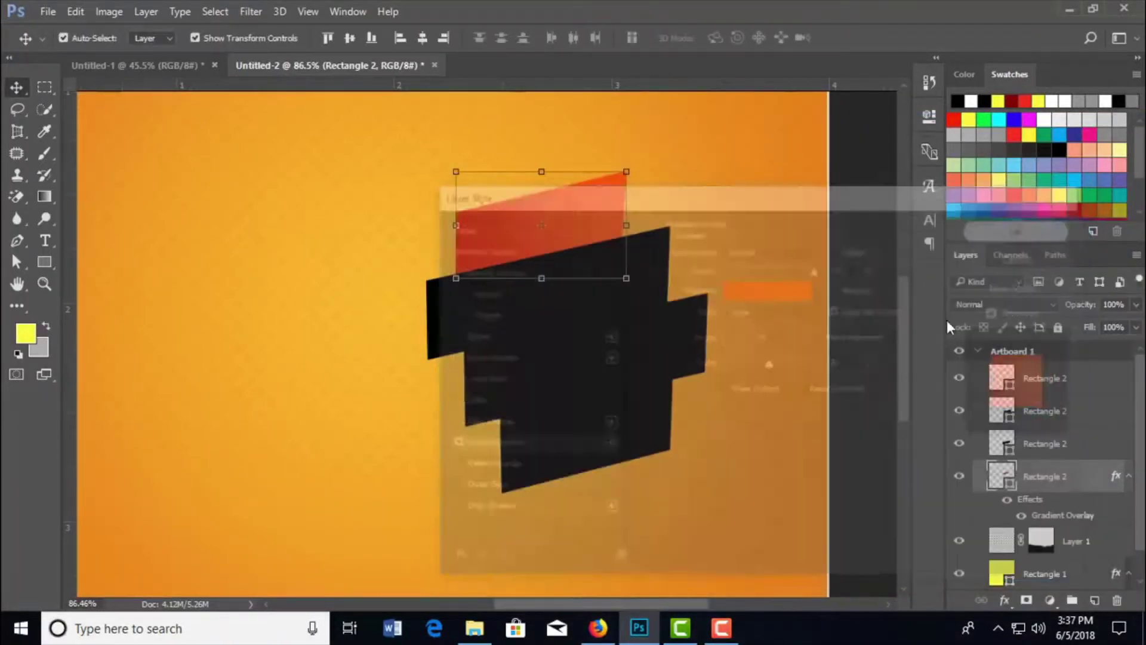
{"action": "left_click", "coordinate": [646, 291]}
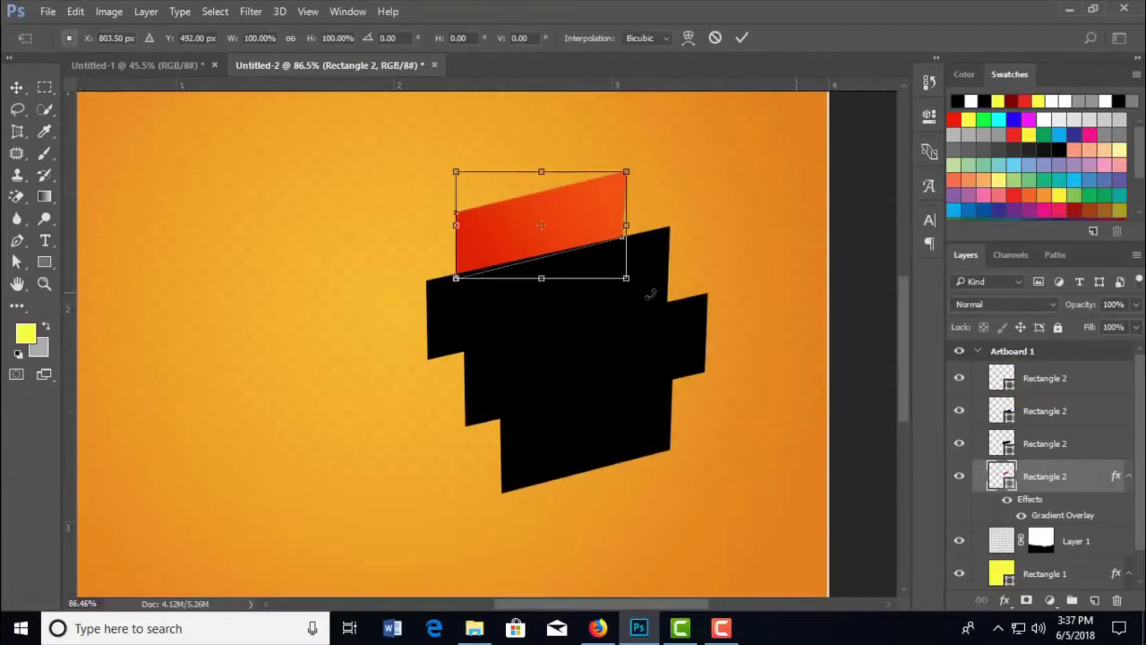
{"action": "left_click", "coordinate": [743, 39]}
{"action": "left_click", "coordinate": [665, 267]}
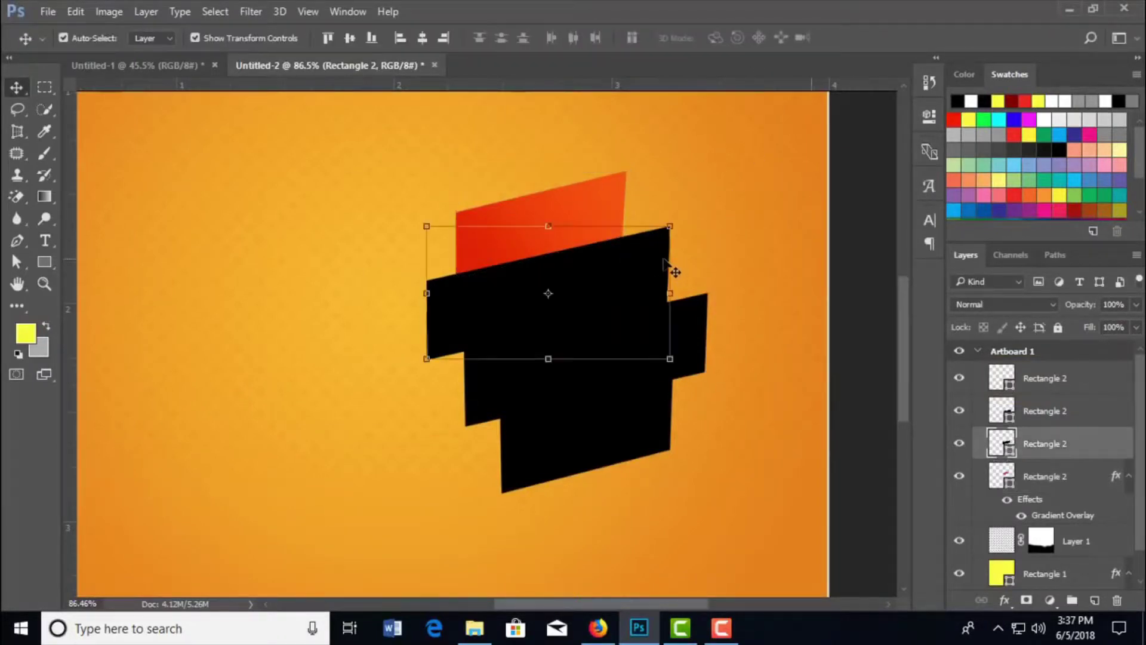
{"action": "left_click", "coordinate": [1005, 599]}
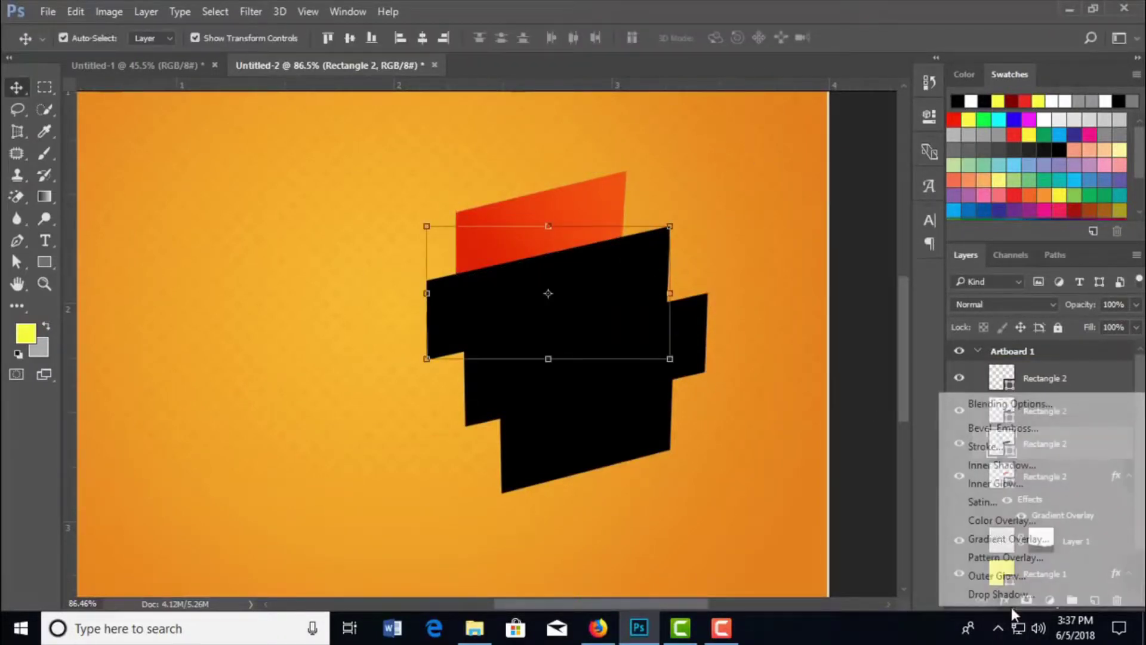
{"action": "left_click", "coordinate": [1008, 544]}
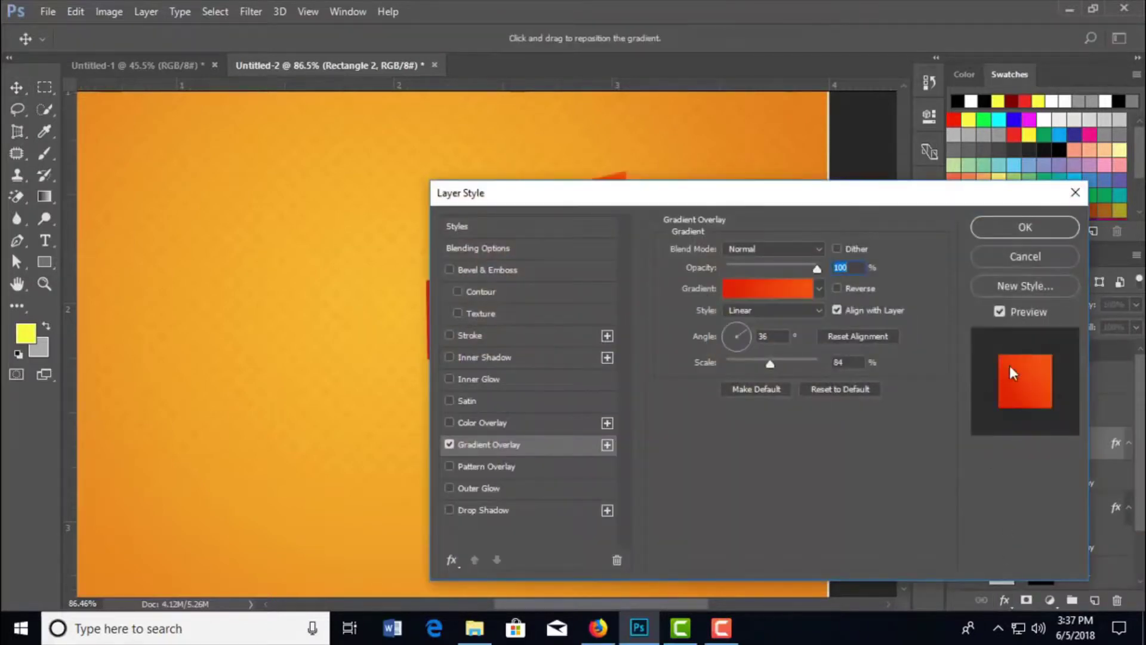
{"action": "left_click", "coordinate": [1025, 228]}
{"action": "left_click", "coordinate": [695, 335]}
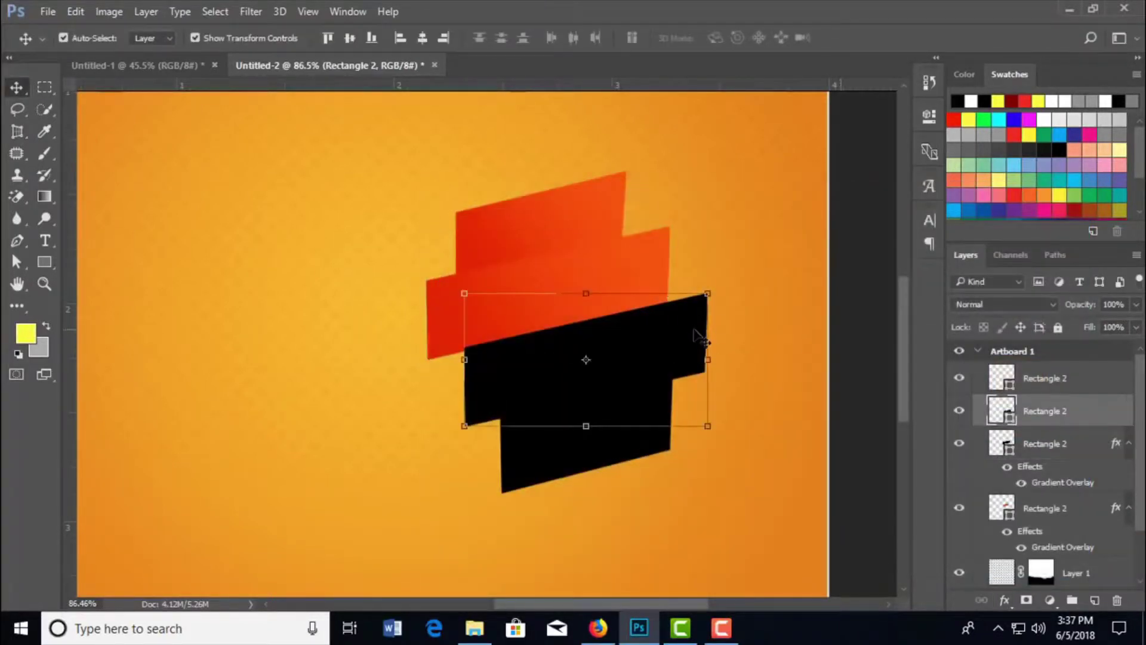
{"action": "left_click", "coordinate": [1005, 600]}
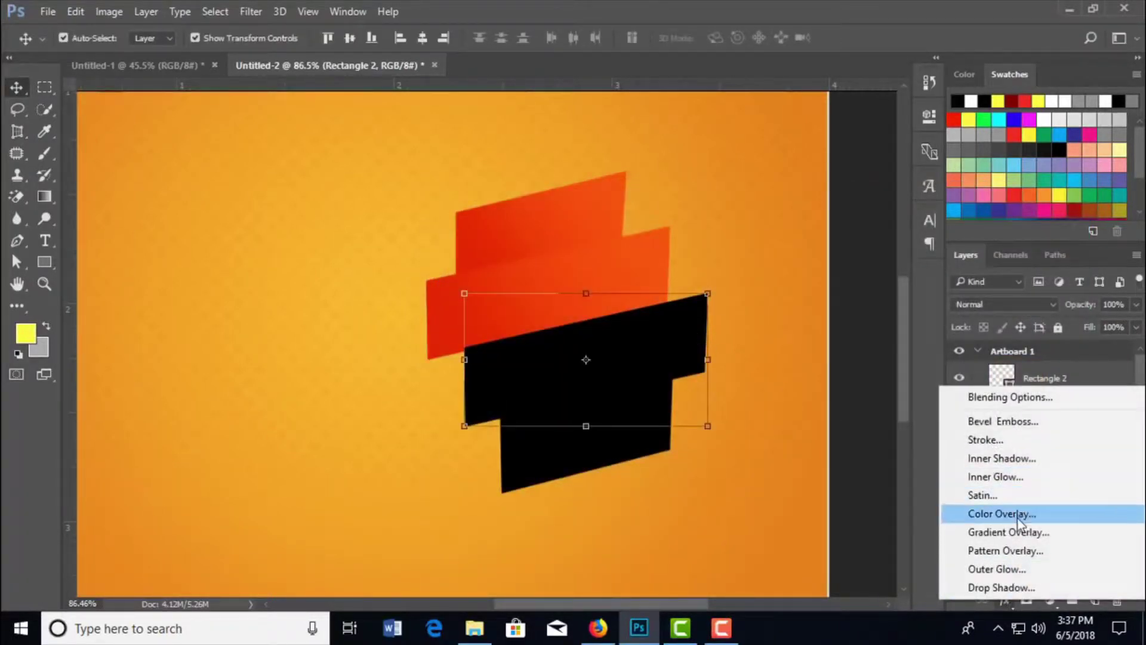
{"action": "left_click", "coordinate": [1009, 532]}
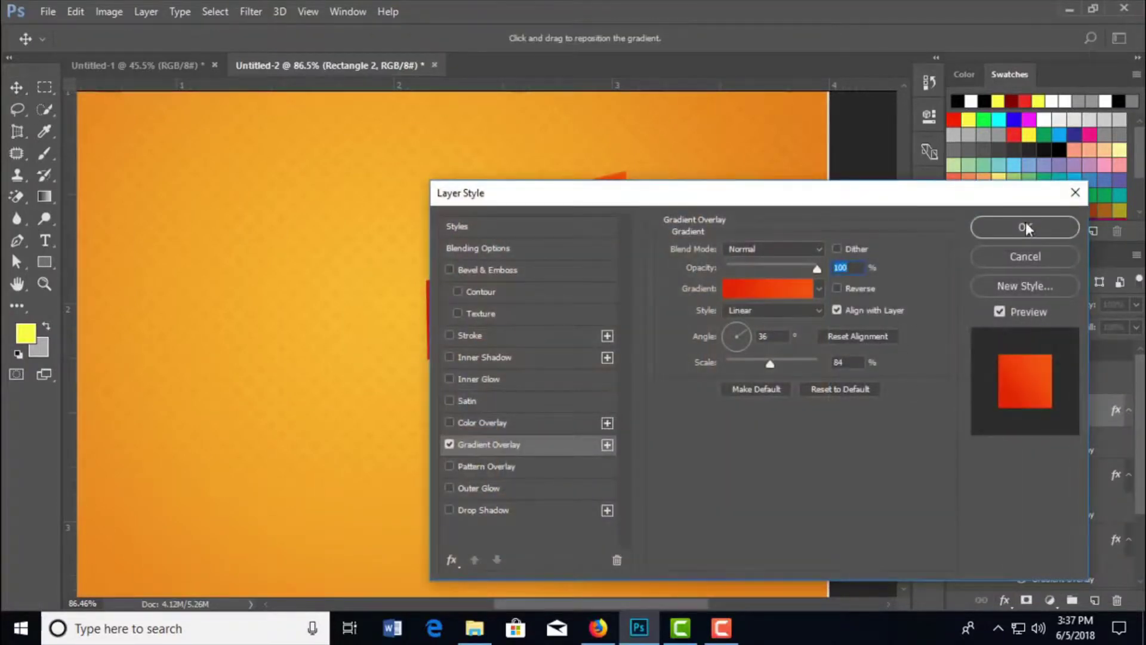
{"action": "left_click", "coordinate": [1026, 228]}
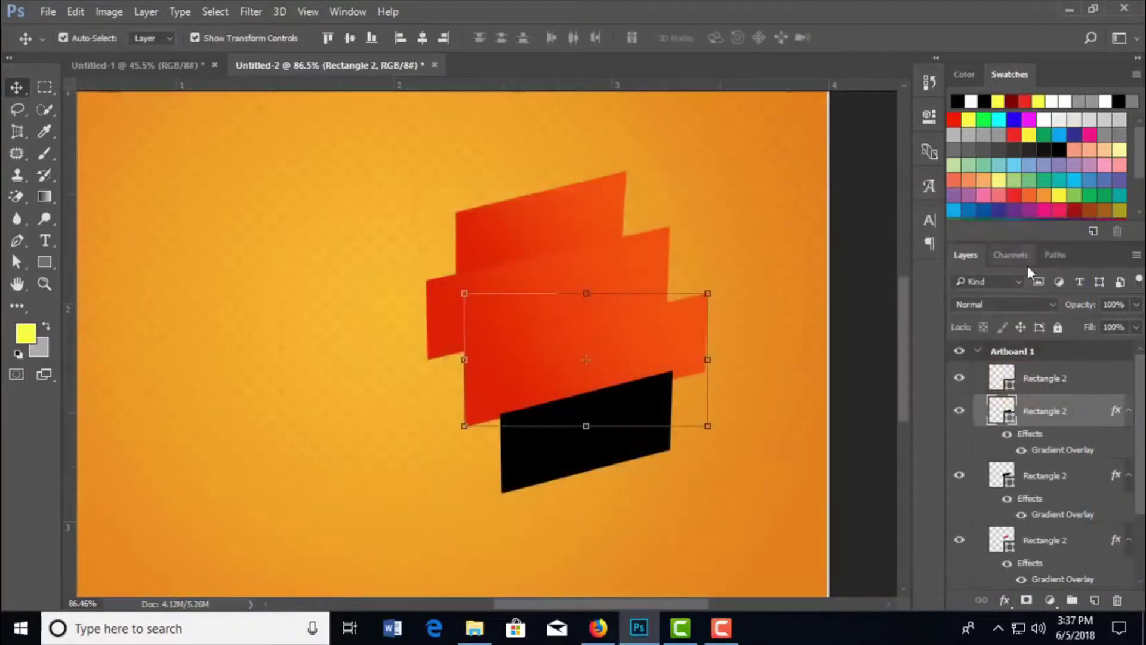
- Give the black bottom band the gradient overlay and move the top band's layer to the stack top
{"action": "left_click", "coordinate": [657, 449]}
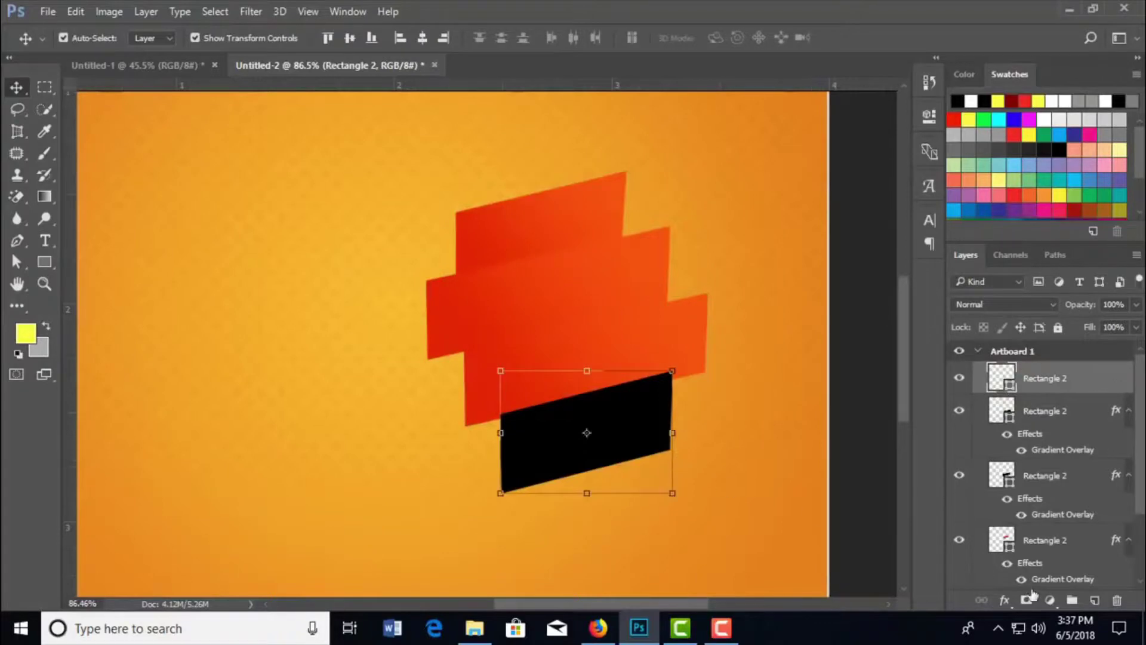
{"action": "left_click", "coordinate": [1006, 600]}
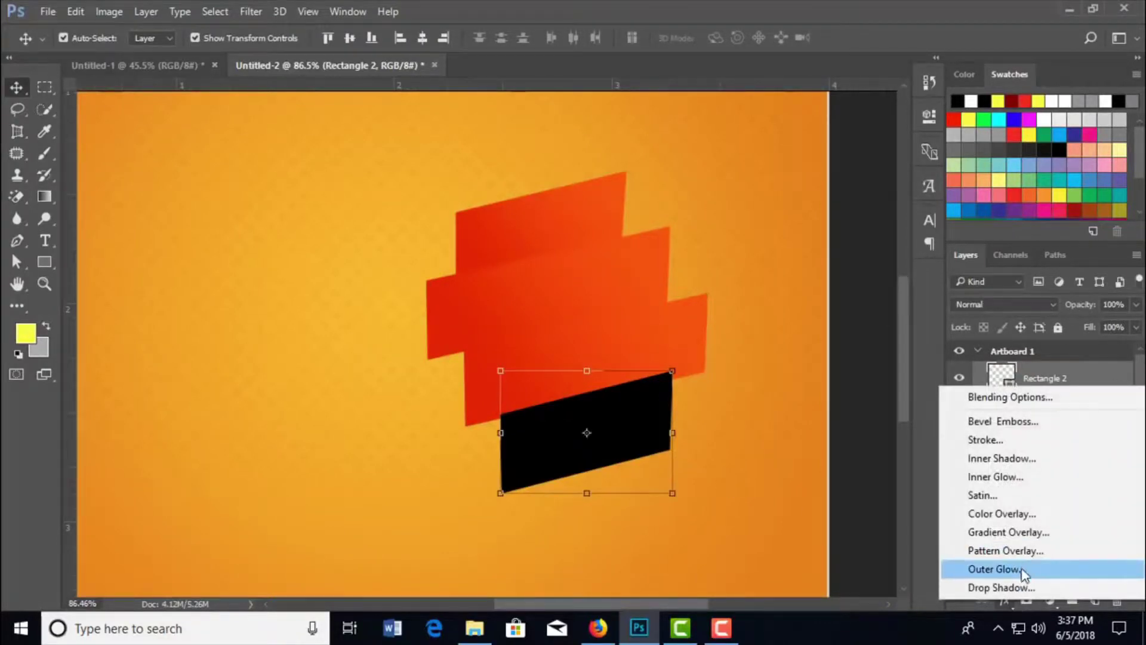
{"action": "left_click", "coordinate": [1027, 532]}
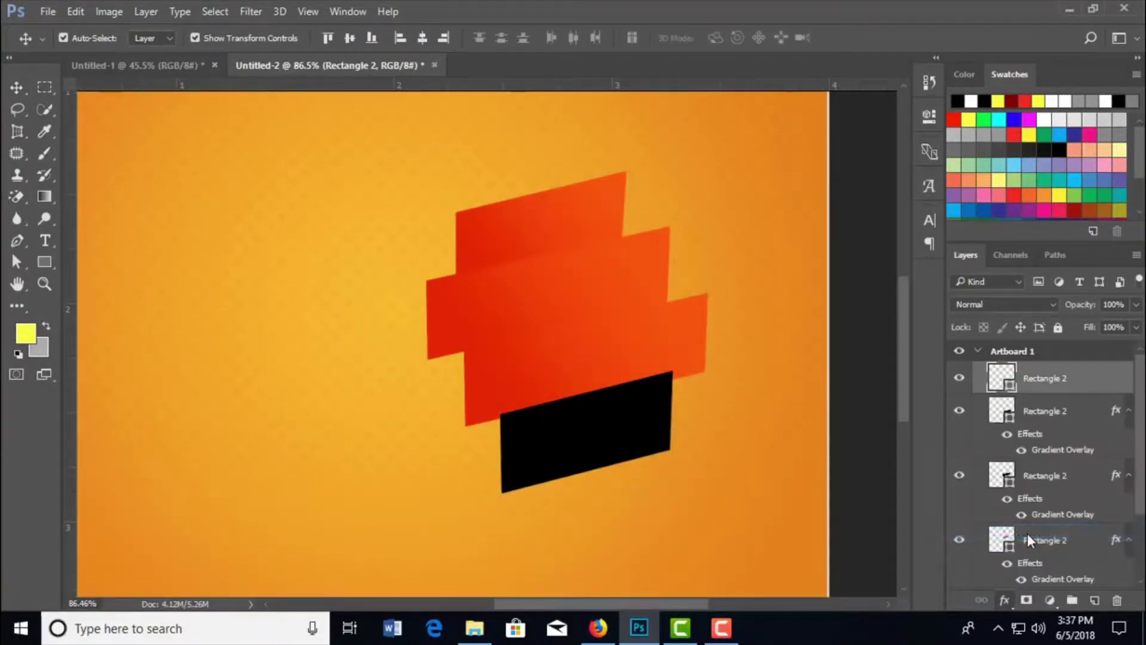
{"action": "left_click", "coordinate": [1025, 227]}
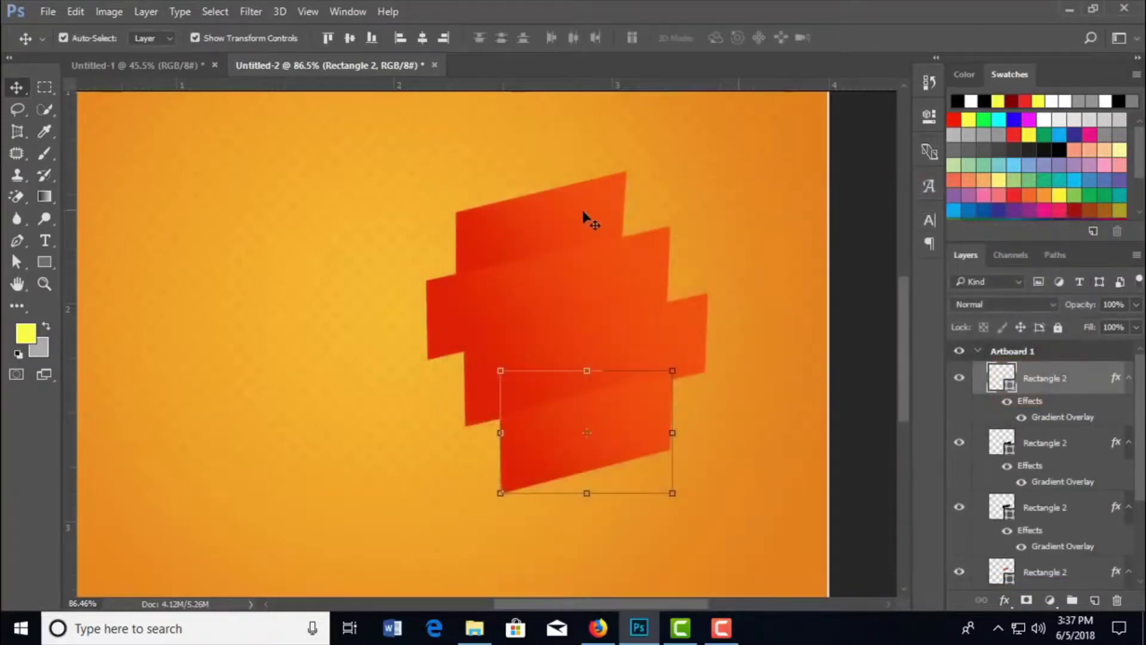
{"action": "left_click", "coordinate": [599, 226]}
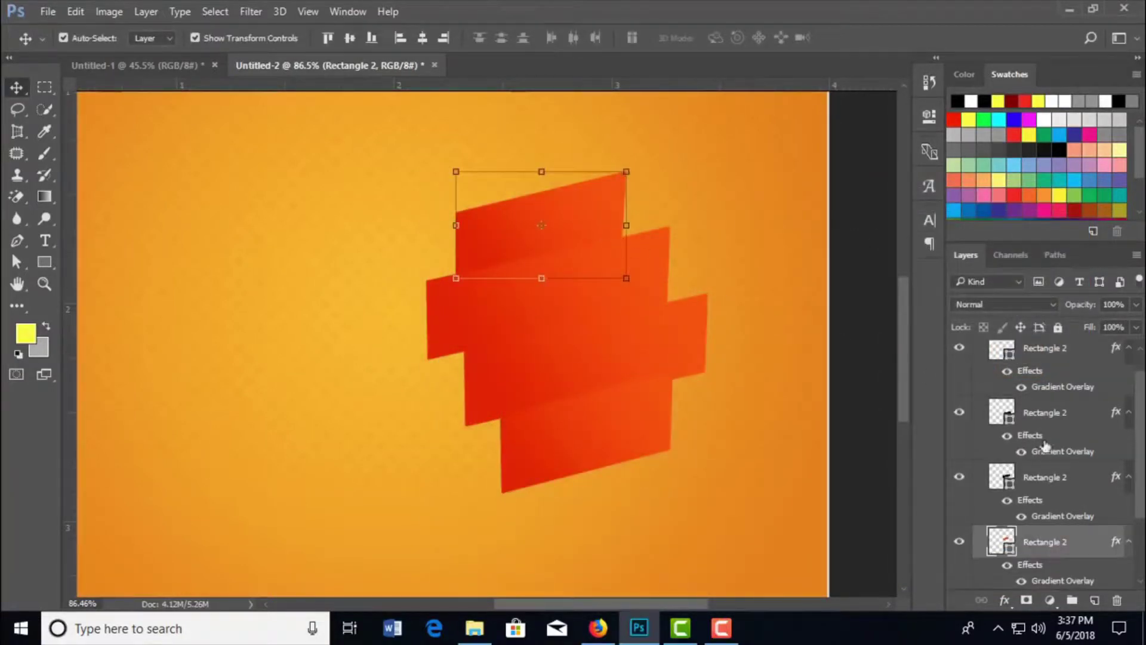
{"action": "left_click_drag", "start_coordinate": [1073, 548], "coordinate": [1069, 352]}
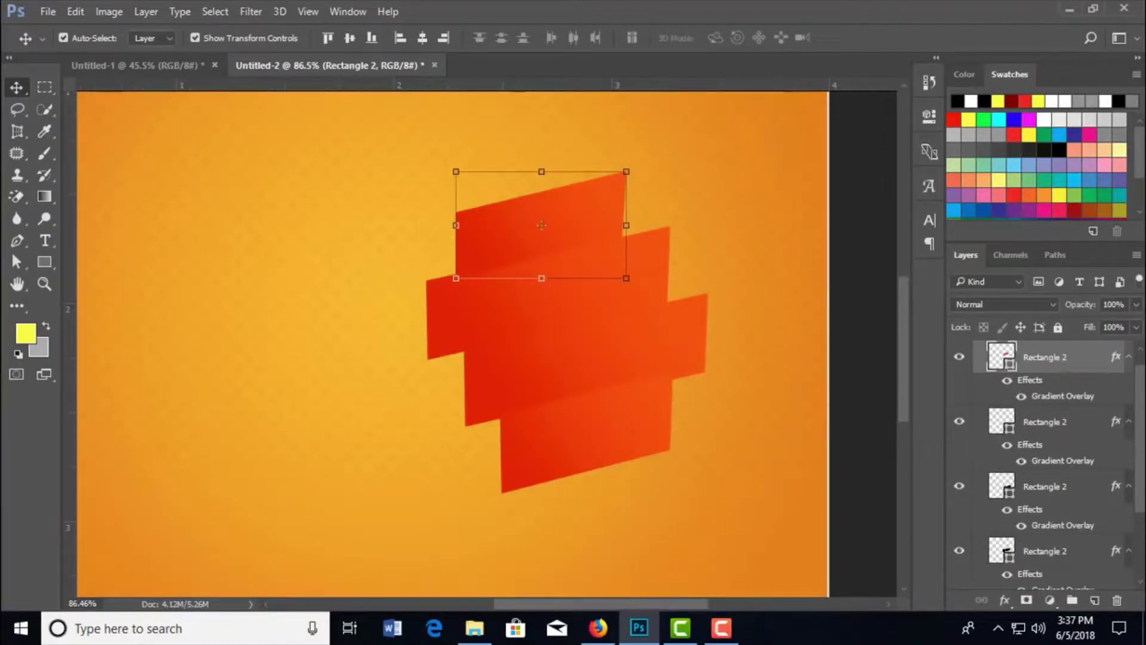
{"action": "scroll", "coordinate": [1138, 425], "scroll_direction": "up", "scroll_amount": 1}
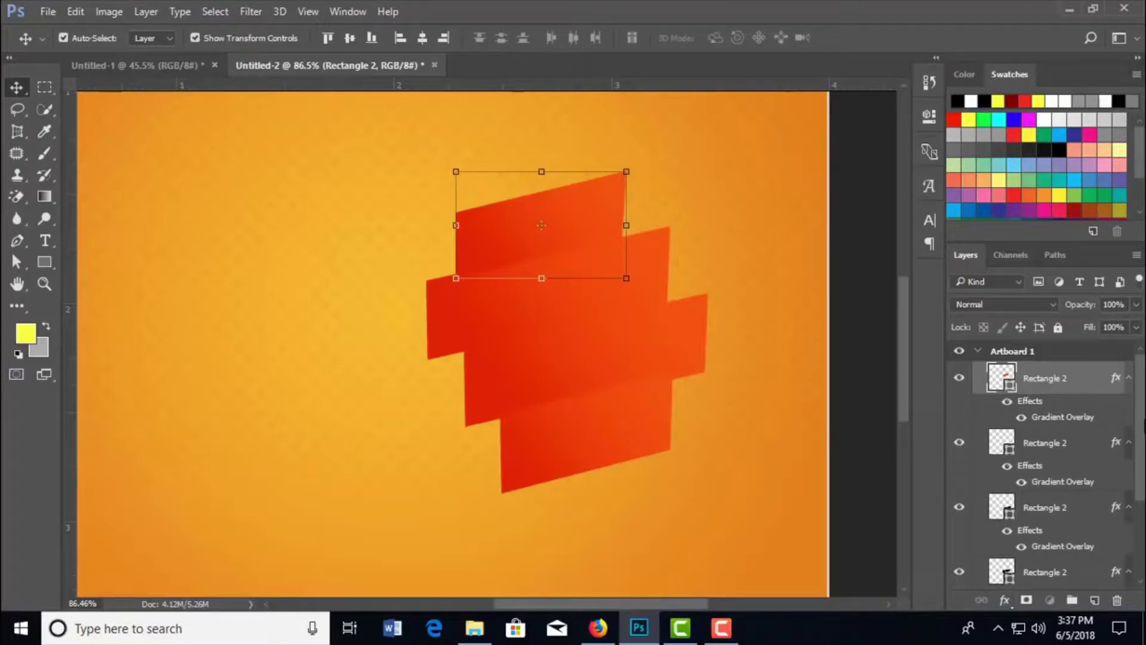
- Give the top band a Drop Shadow: 56% opacity, 90°, 8 px distance, 13 px size
{"action": "left_click", "coordinate": [656, 287]}
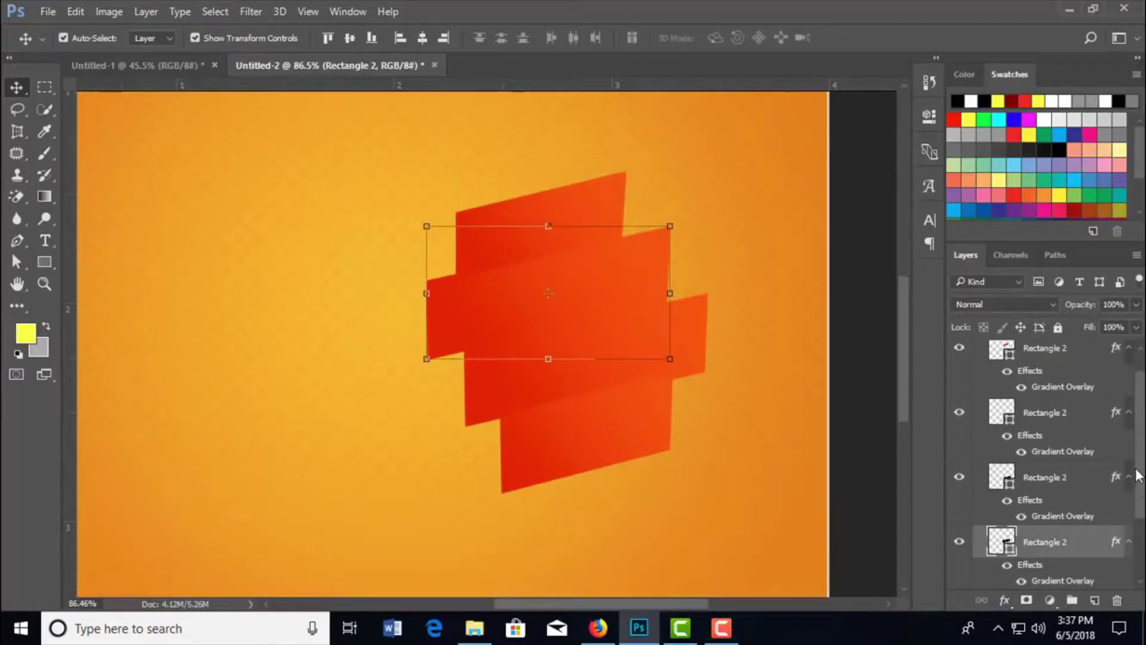
{"action": "scroll", "coordinate": [1137, 476], "scroll_direction": "down", "scroll_amount": 2}
{"action": "scroll", "coordinate": [1136, 420], "scroll_direction": "up", "scroll_amount": 4}
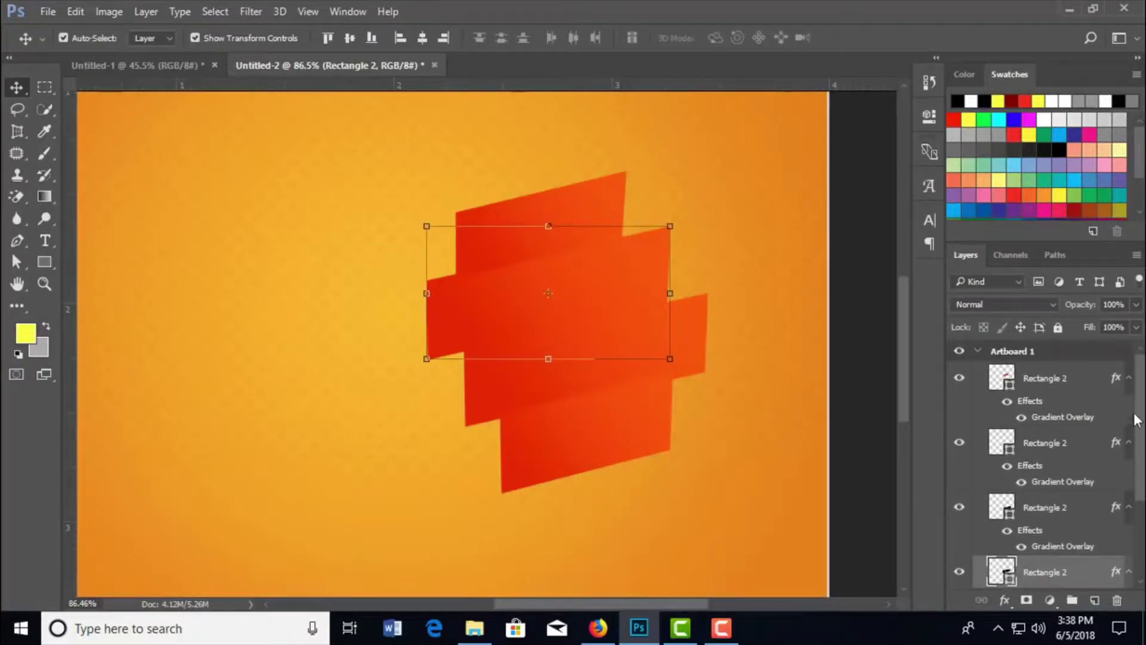
{"action": "left_click", "coordinate": [1036, 388]}
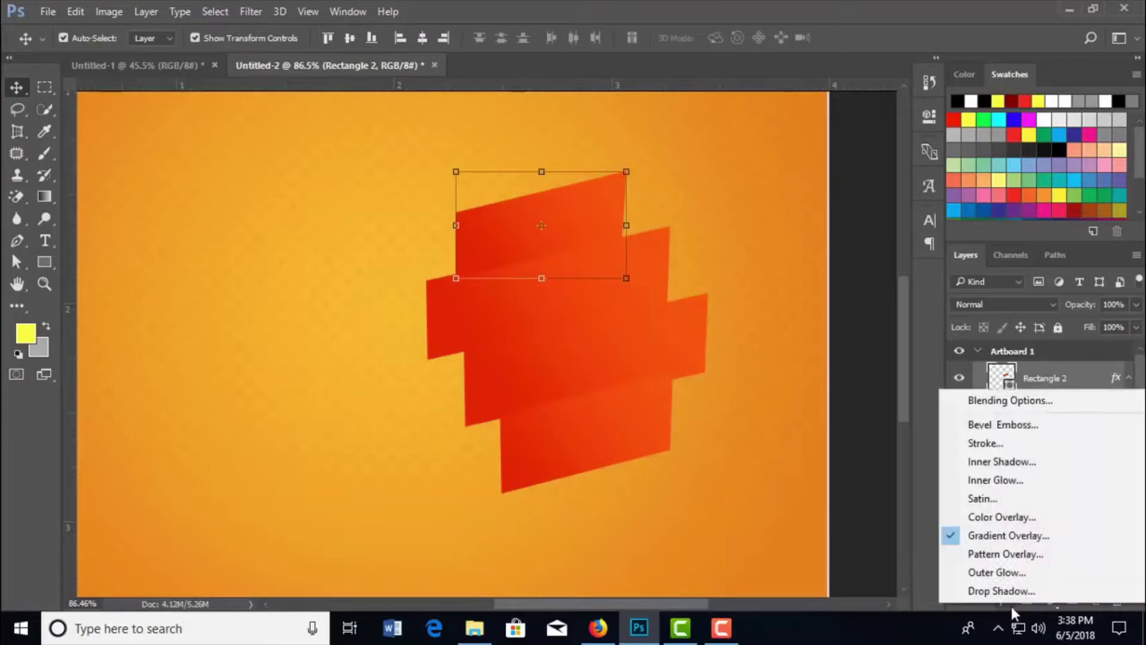
{"action": "left_click", "coordinate": [1004, 600]}
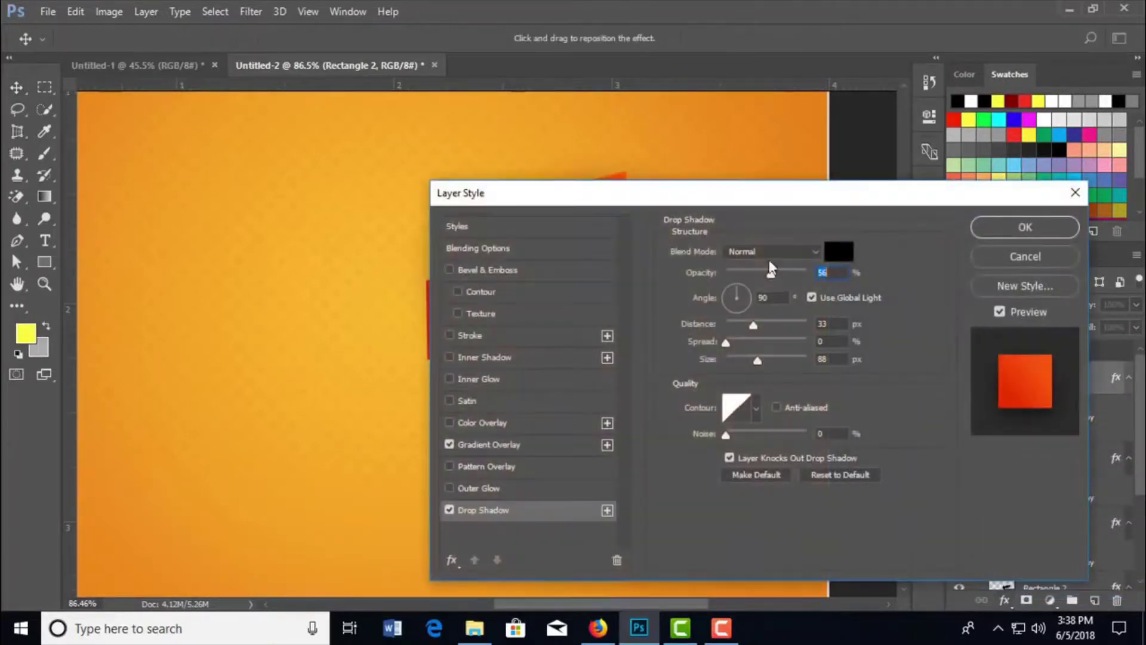
{"action": "mouse_move", "coordinate": [753, 201]}
{"action": "left_mouse_down"}
{"action": "mouse_move", "coordinate": [1022, 236]}
{"action": "mouse_move", "coordinate": [1004, 305]}
{"action": "mouse_move", "coordinate": [973, 238]}
{"action": "mouse_move", "coordinate": [1003, 236]}
{"action": "mouse_move", "coordinate": [990, 233]}
{"action": "left_mouse_up"}
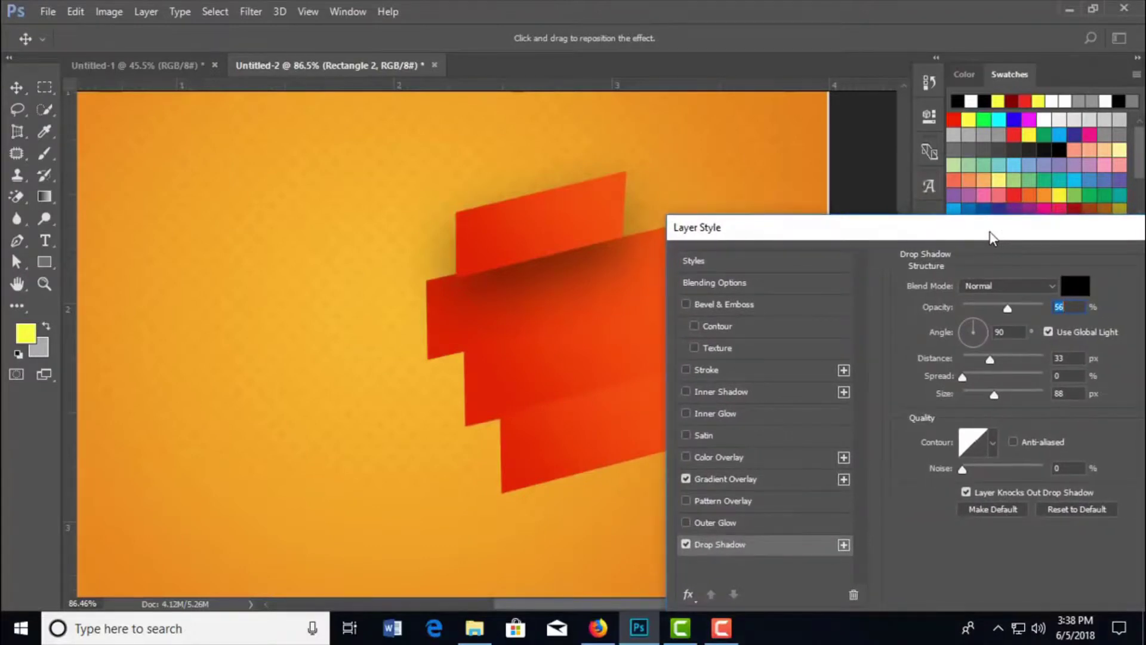
{"action": "left_click_drag", "start_coordinate": [1073, 247], "coordinate": [928, 240]}
{"action": "left_click_drag", "start_coordinate": [859, 364], "coordinate": [840, 366]}
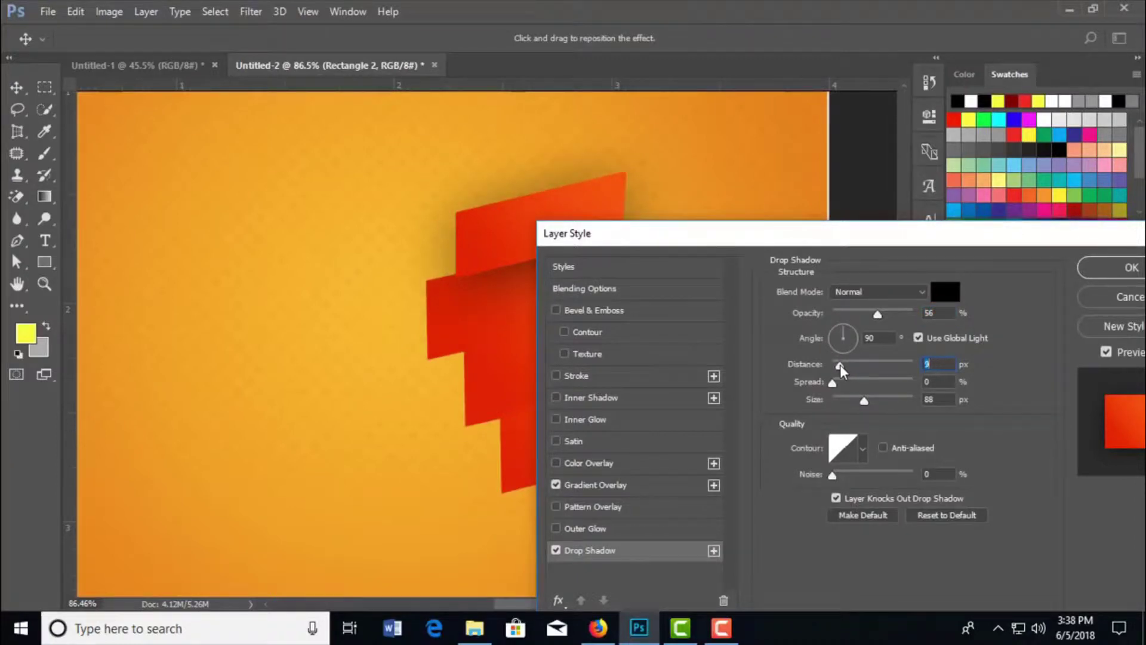
{"action": "left_click_drag", "start_coordinate": [855, 235], "coordinate": [926, 141]}
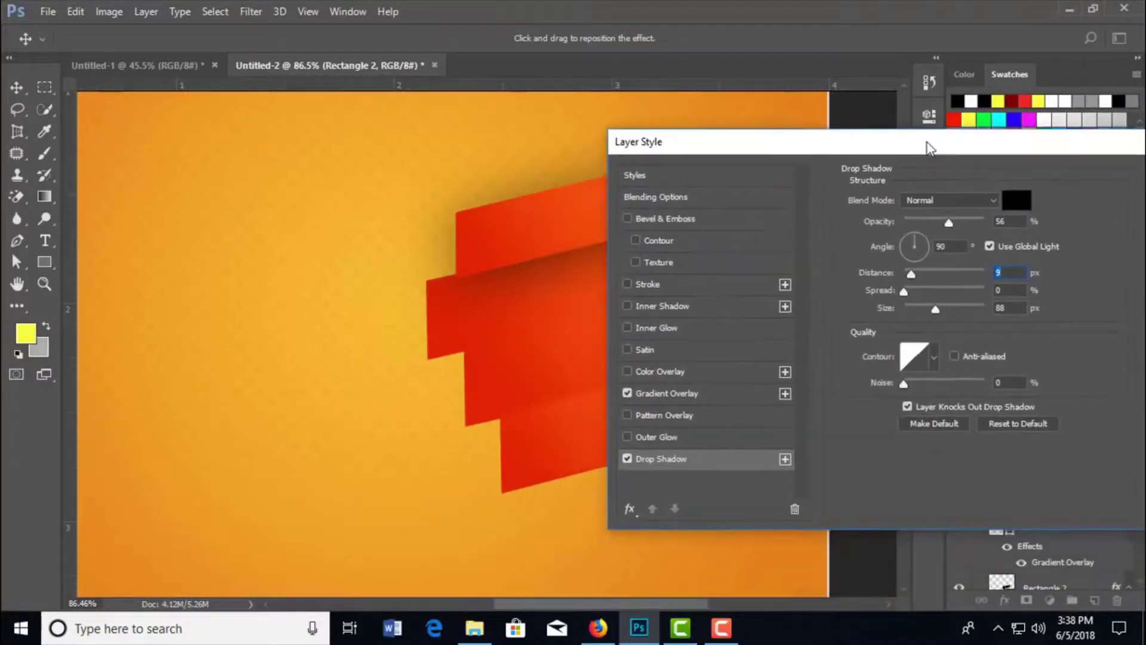
{"action": "left_click_drag", "start_coordinate": [911, 272], "coordinate": [908, 271]}
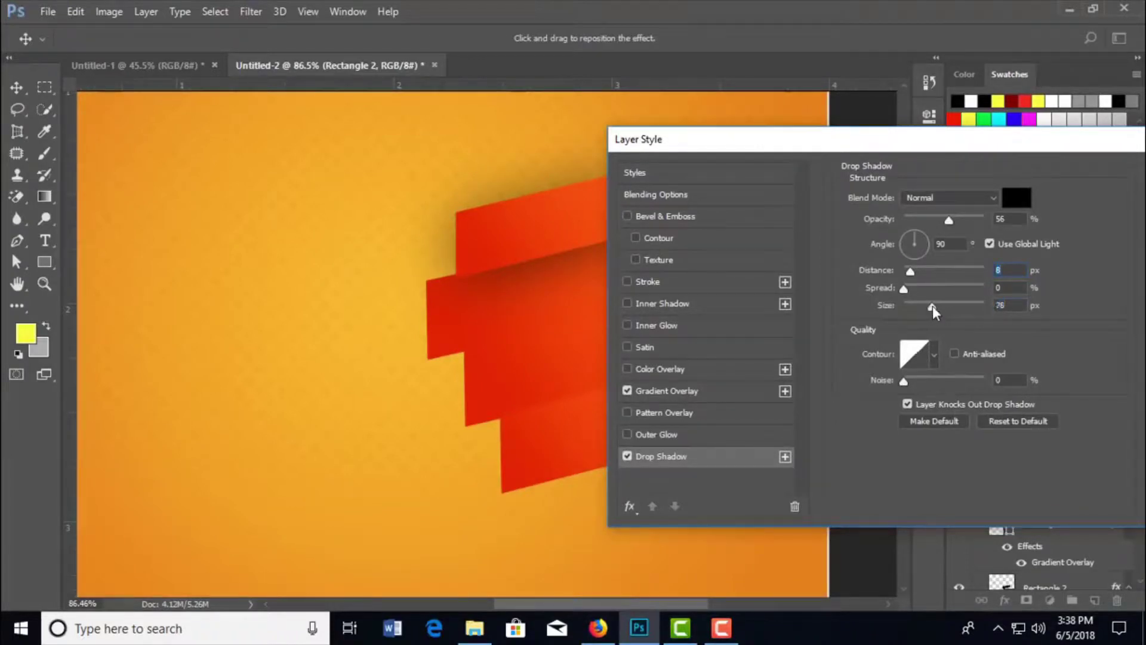
{"action": "left_click_drag", "start_coordinate": [933, 306], "coordinate": [912, 305]}
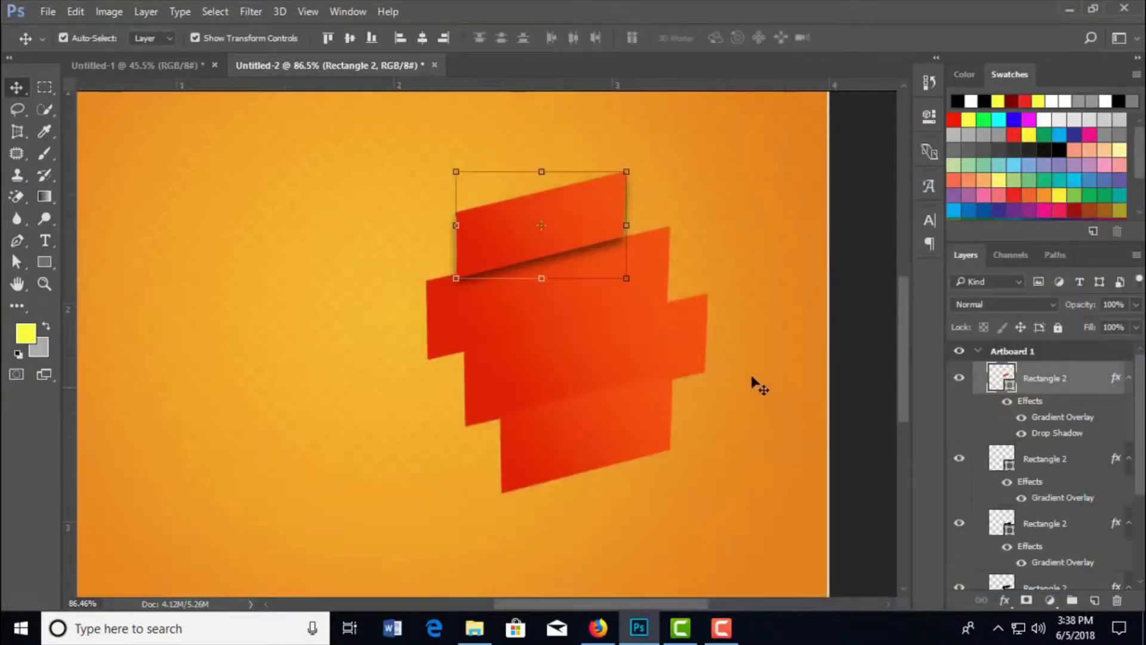
- Nudge the second band from the top slightly and rotate it about -1.36° with Free Transform
{"action": "left_click", "coordinate": [1047, 467]}
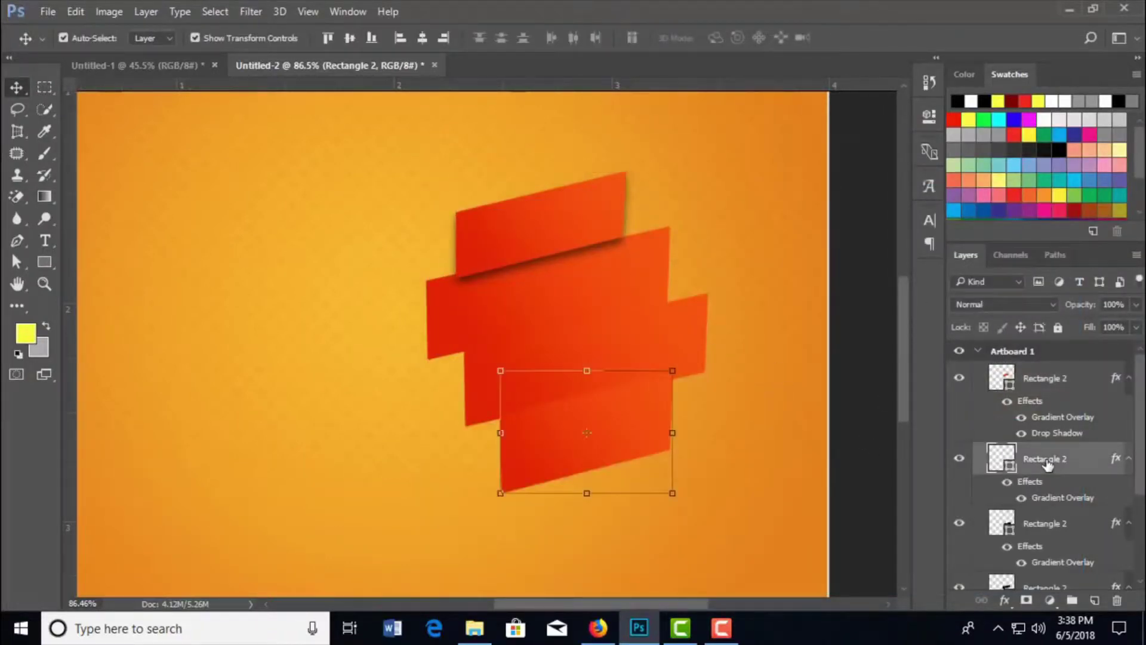
{"action": "left_click", "coordinate": [1031, 533]}
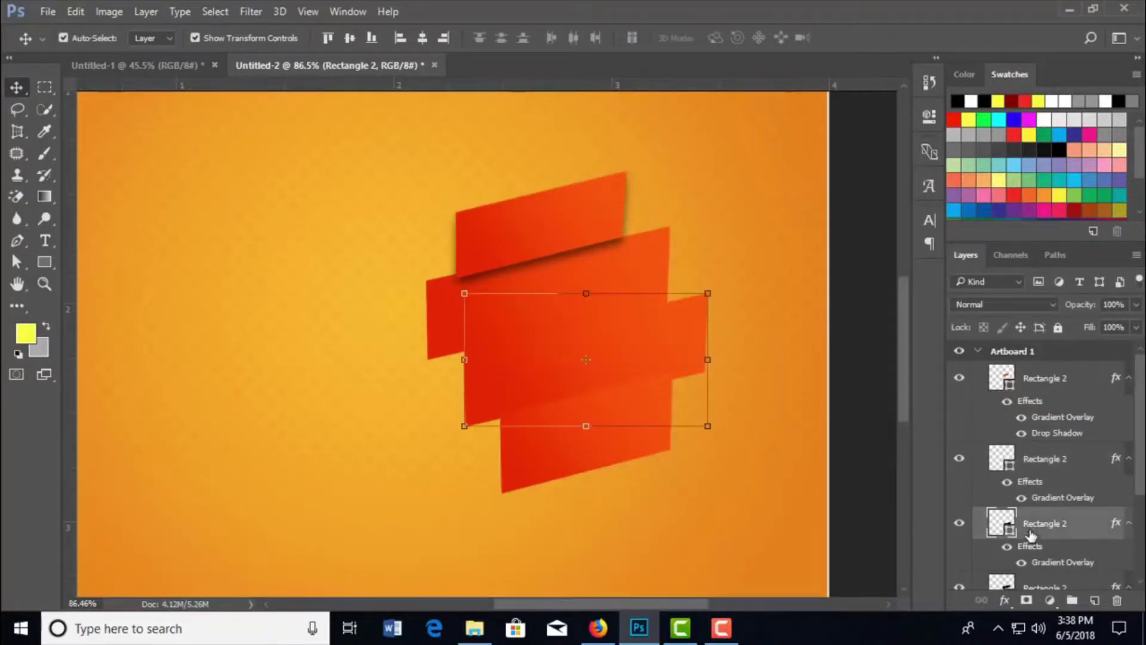
{"action": "scroll", "coordinate": [1054, 466], "scroll_direction": "down", "scroll_amount": 3}
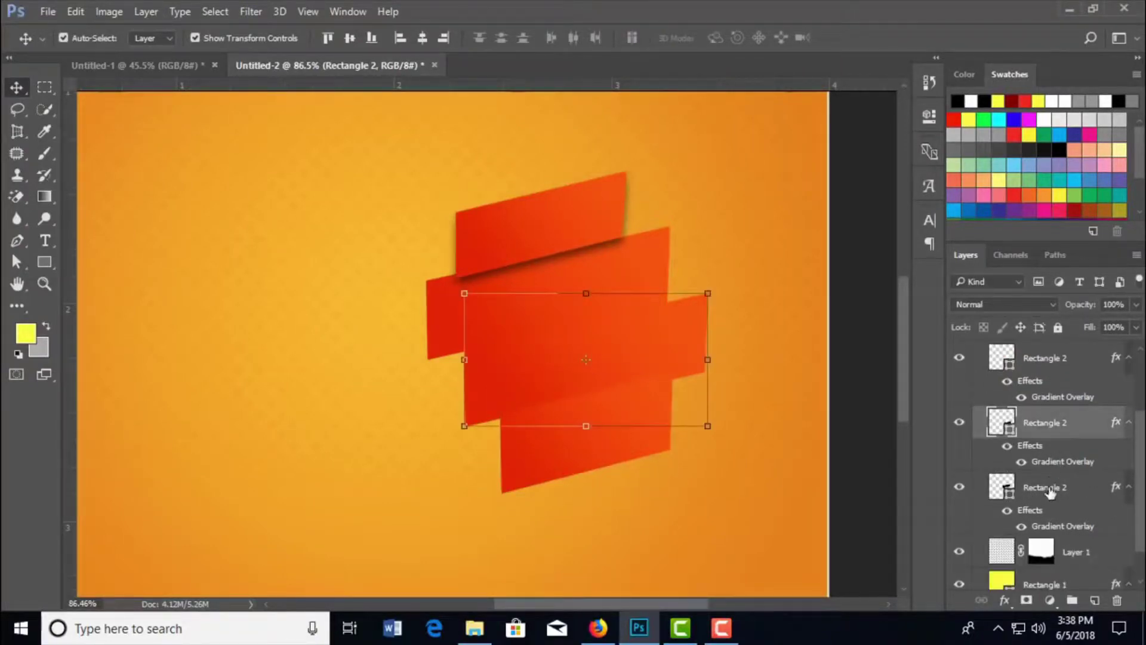
{"action": "left_click", "coordinate": [1047, 491]}
{"action": "scroll", "coordinate": [1137, 499], "scroll_direction": "up", "scroll_amount": 2}
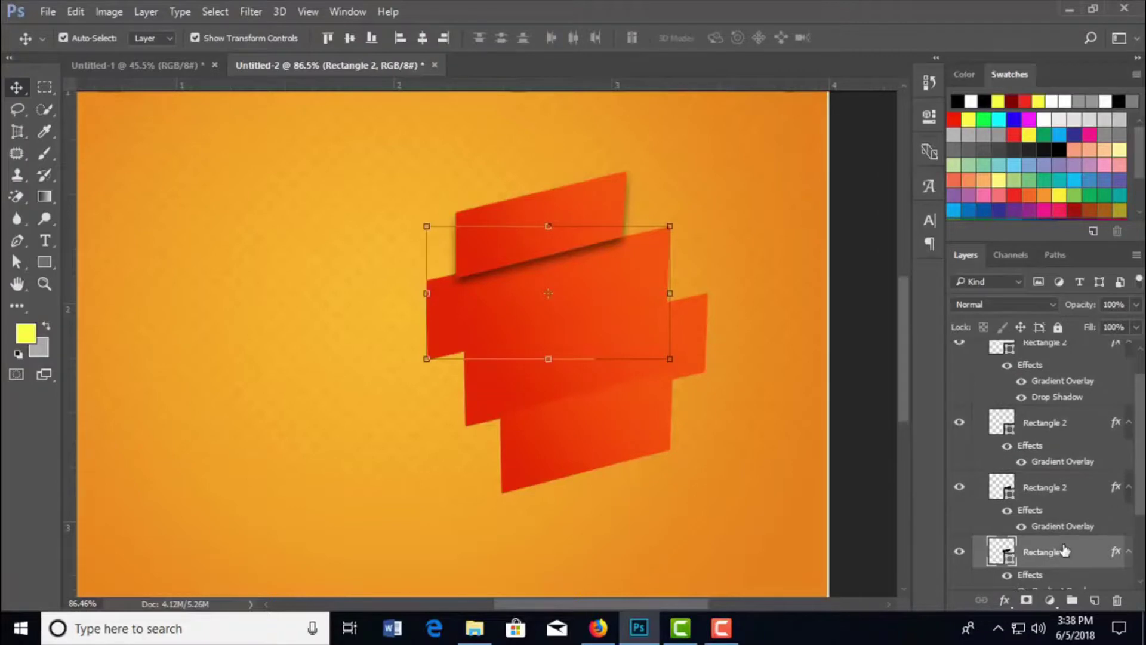
{"action": "left_click_drag", "start_coordinate": [1050, 487], "coordinate": [1067, 388]}
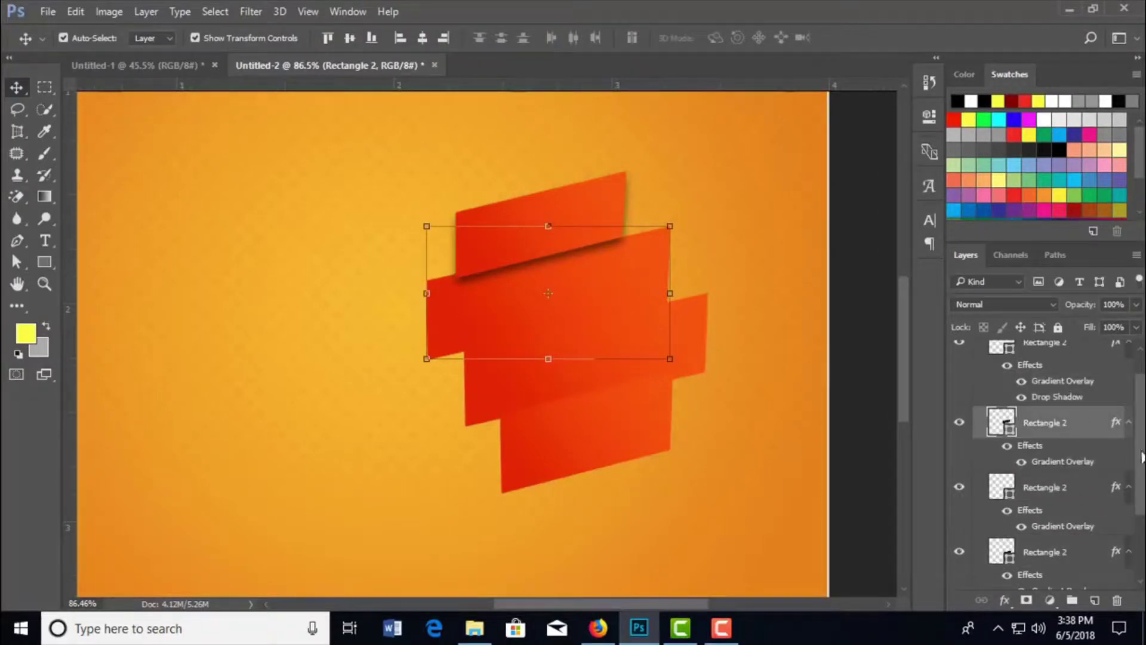
{"action": "scroll", "coordinate": [1142, 457], "scroll_direction": "up", "scroll_amount": 1}
{"action": "left_click", "coordinate": [959, 459]}
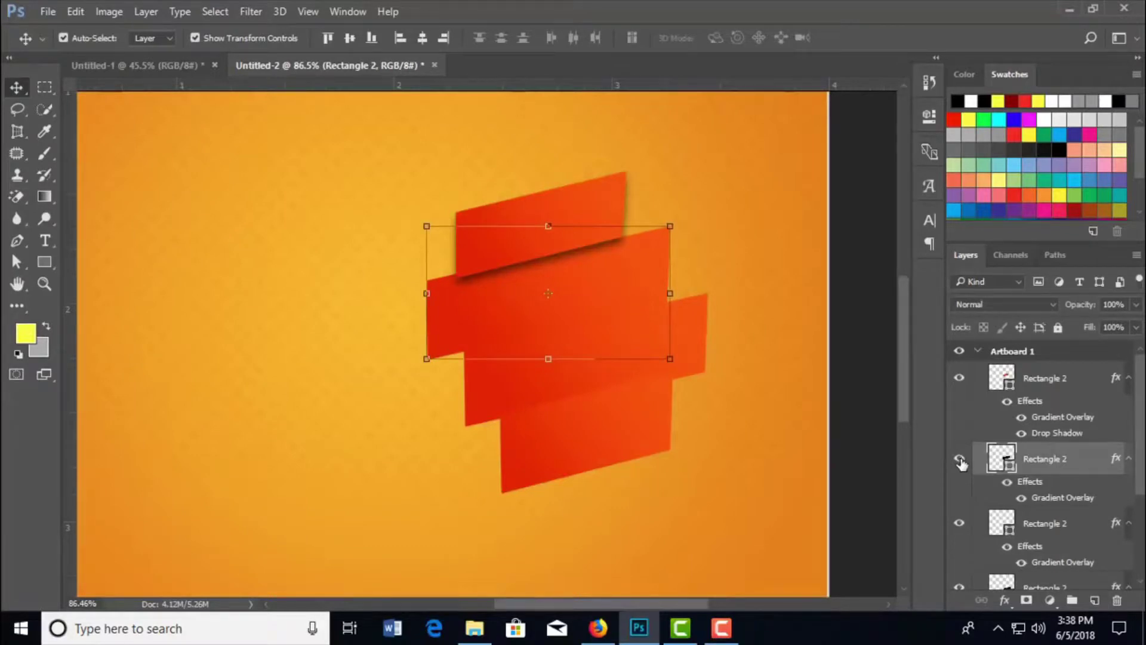
{"action": "key", "text": "Up"}
{"action": "key", "text": "Up"}
{"action": "key", "text": "Up"}
{"action": "key", "text": "Up"}
{"action": "key", "text": "Up"}
{"action": "key", "text": "Up"}
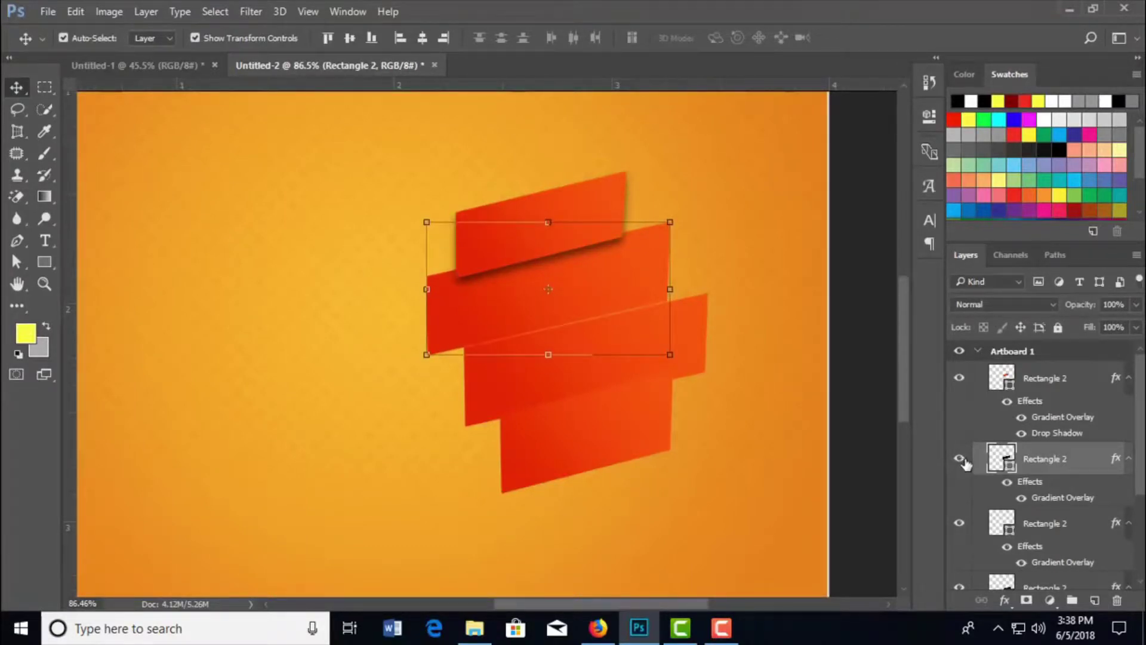
{"action": "key", "text": "Down"}
{"action": "key", "text": "Down"}
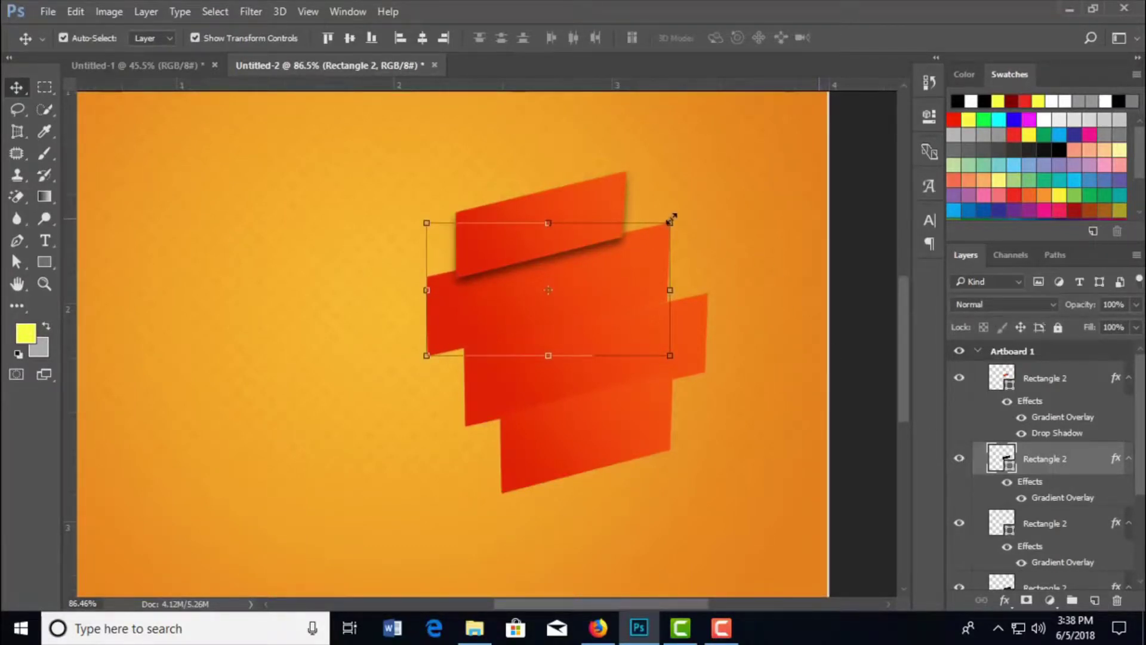
{"action": "left_click_drag", "start_coordinate": [682, 218], "coordinate": [682, 213]}
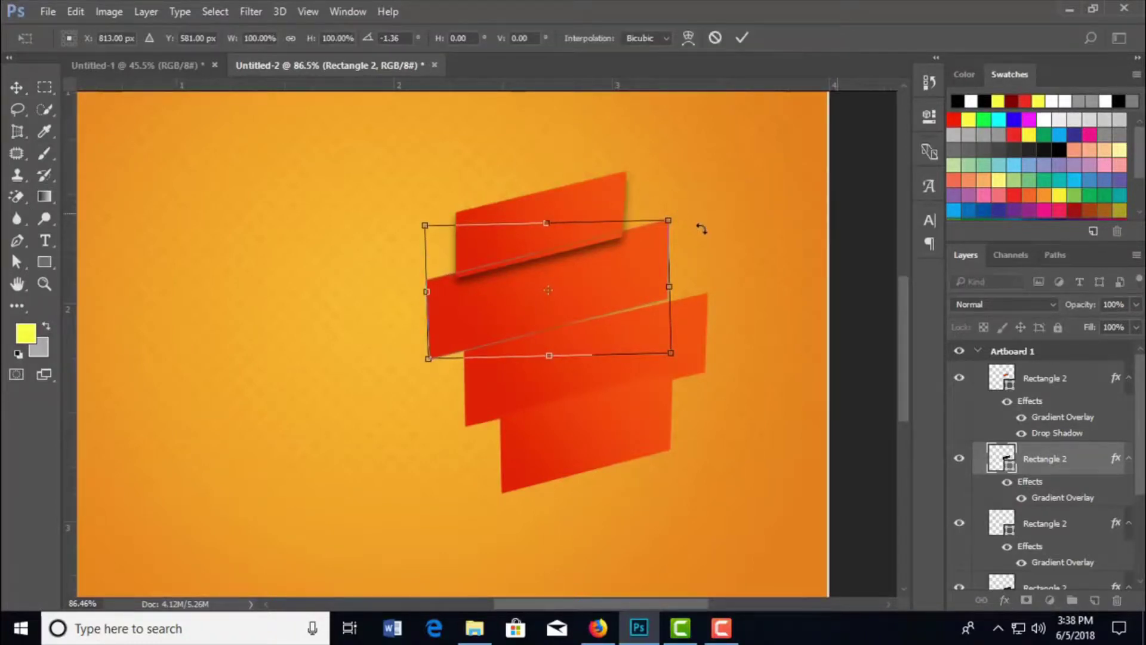
{"action": "left_click", "coordinate": [740, 37]}
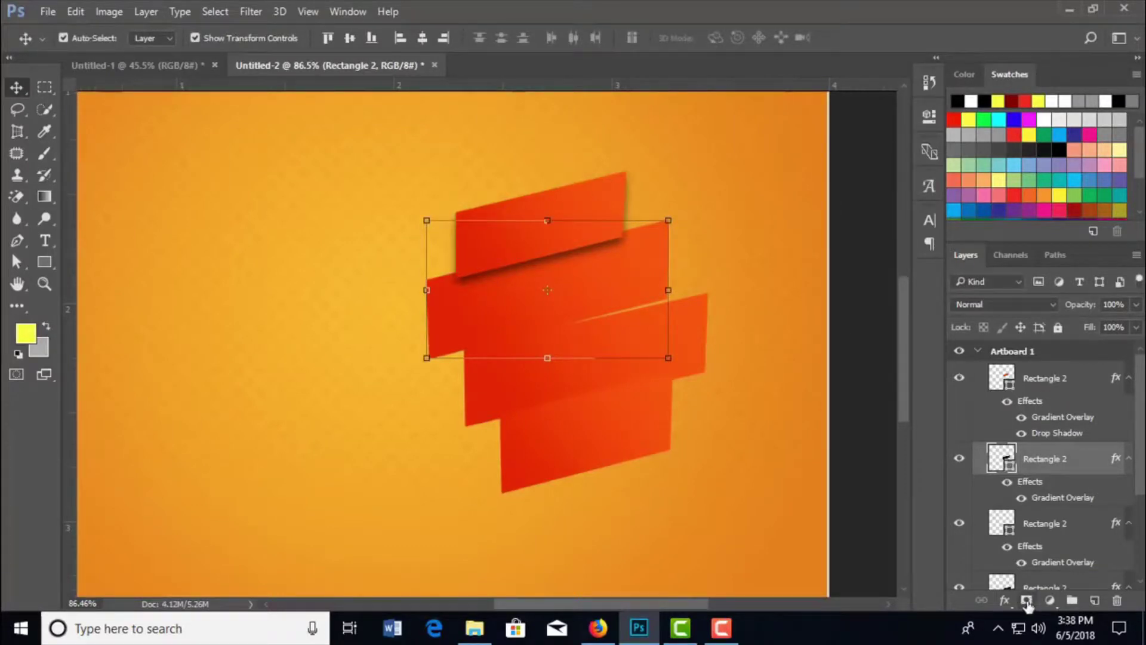
- Add a Drop Shadow to the second band: 56% opacity, 90°, 7 px distance, 24 px size
{"action": "left_click", "coordinate": [1005, 600]}
{"action": "left_click", "coordinate": [1011, 593]}
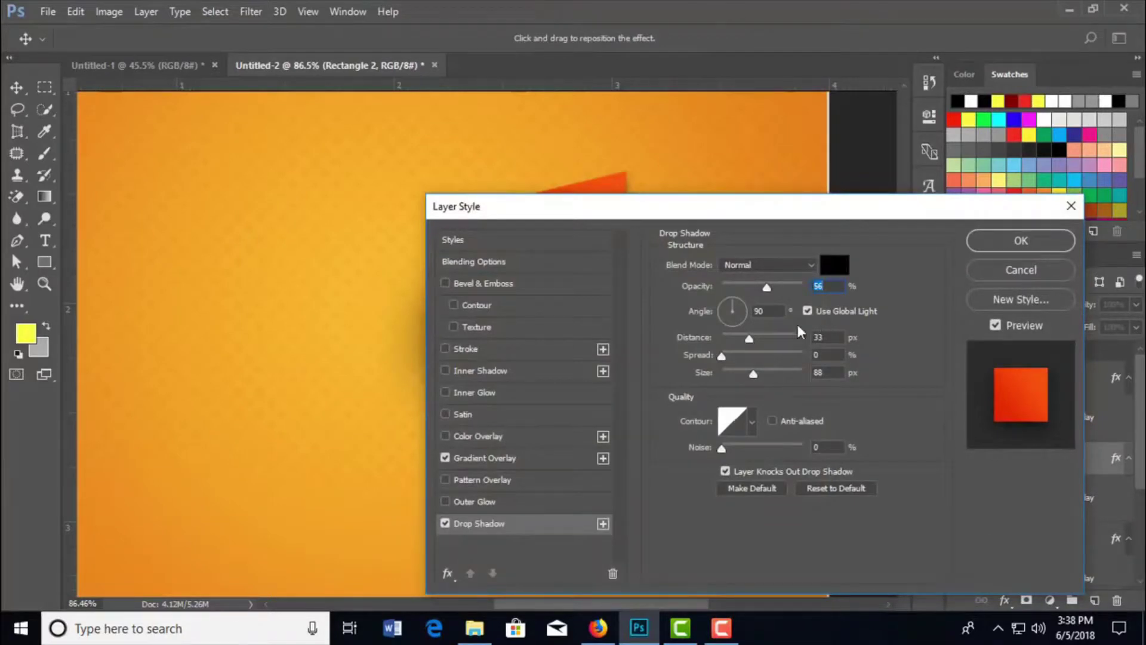
{"action": "left_click_drag", "start_coordinate": [748, 340], "coordinate": [730, 345]}
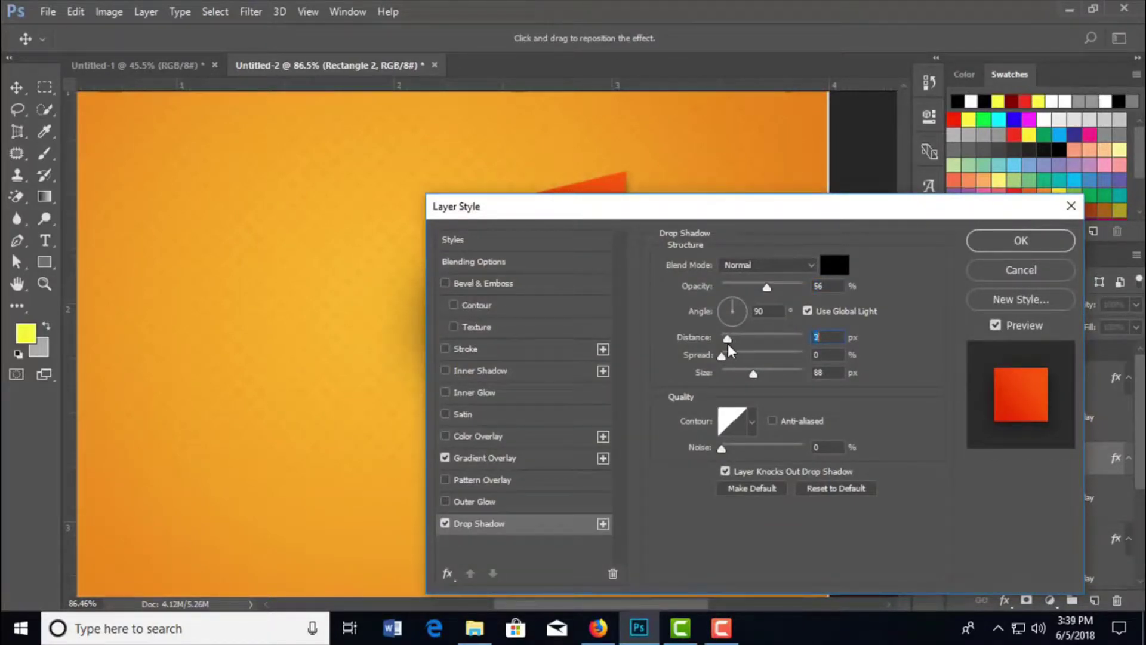
{"action": "left_click_drag", "start_coordinate": [747, 371], "coordinate": [734, 372]}
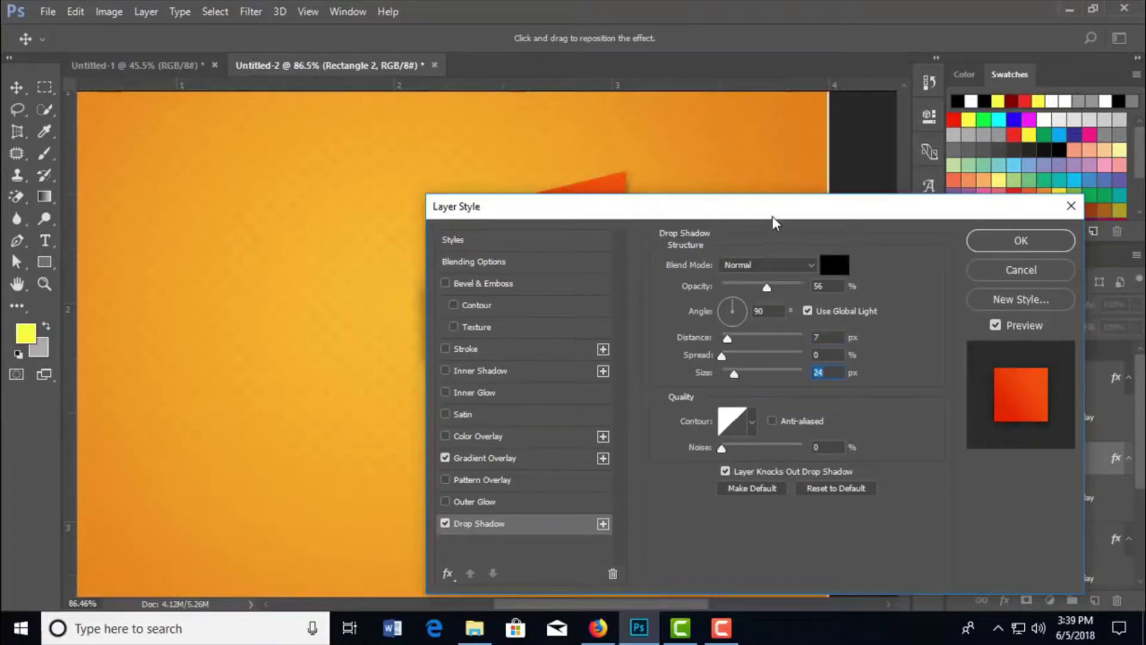
{"action": "mouse_move", "coordinate": [767, 215]}
{"action": "left_mouse_down"}
{"action": "mouse_move", "coordinate": [951, 141]}
{"action": "mouse_move", "coordinate": [1066, 148]}
{"action": "mouse_move", "coordinate": [864, 180]}
{"action": "left_mouse_up"}
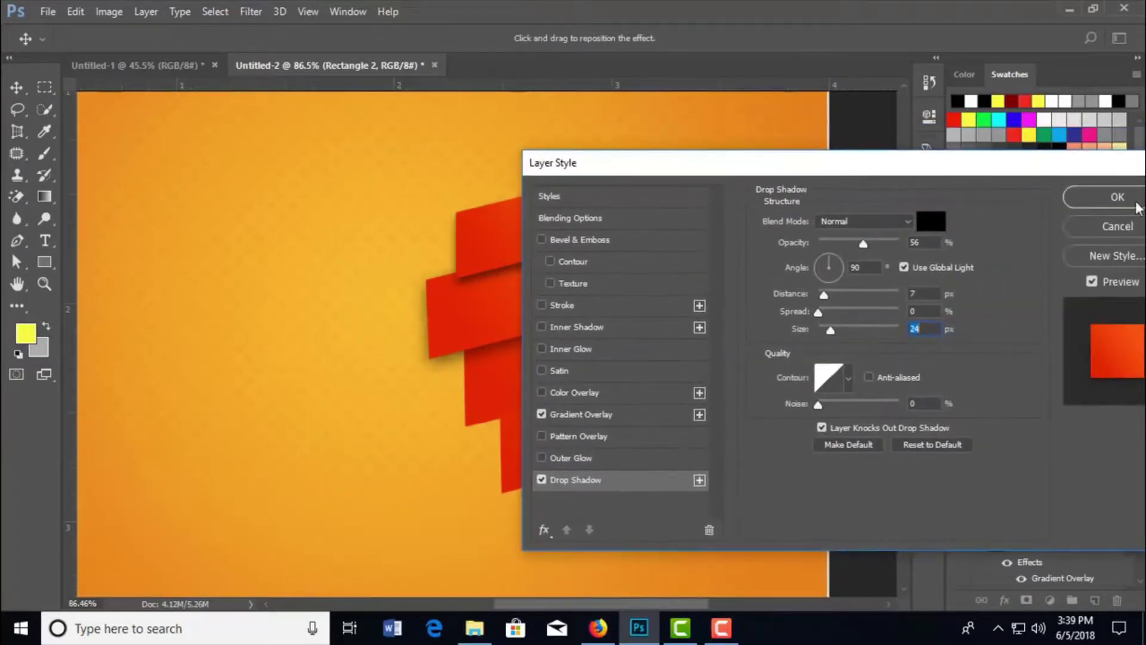
{"action": "left_click", "coordinate": [1117, 198]}
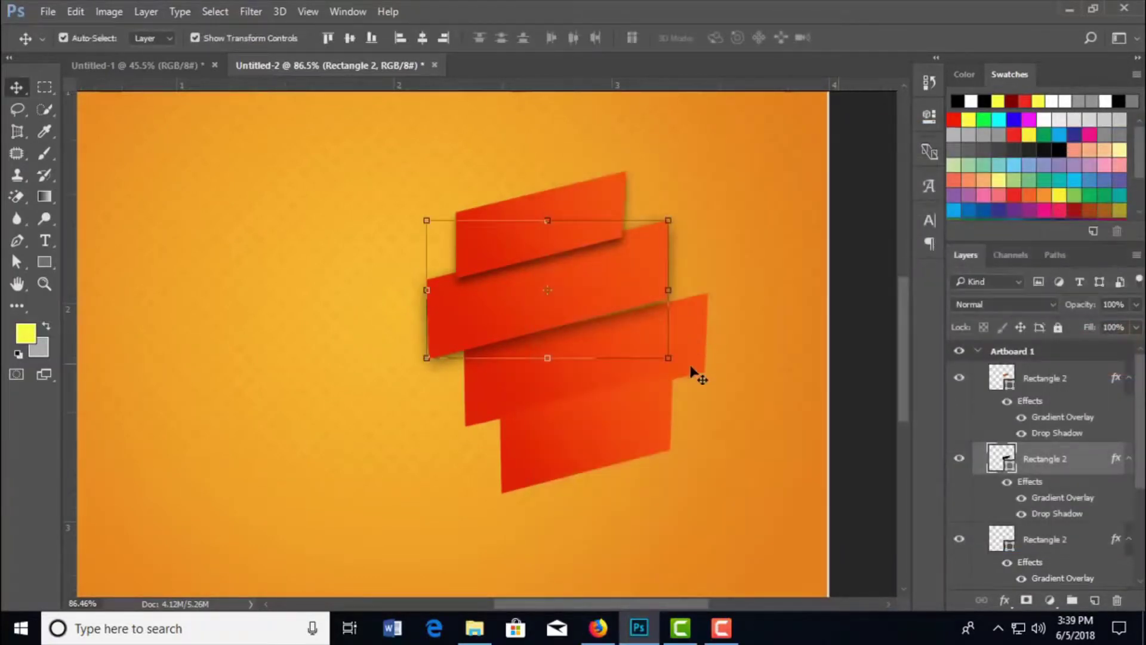
- Move the third band's layer above the bottom band's layer
{"action": "left_click", "coordinate": [1036, 539]}
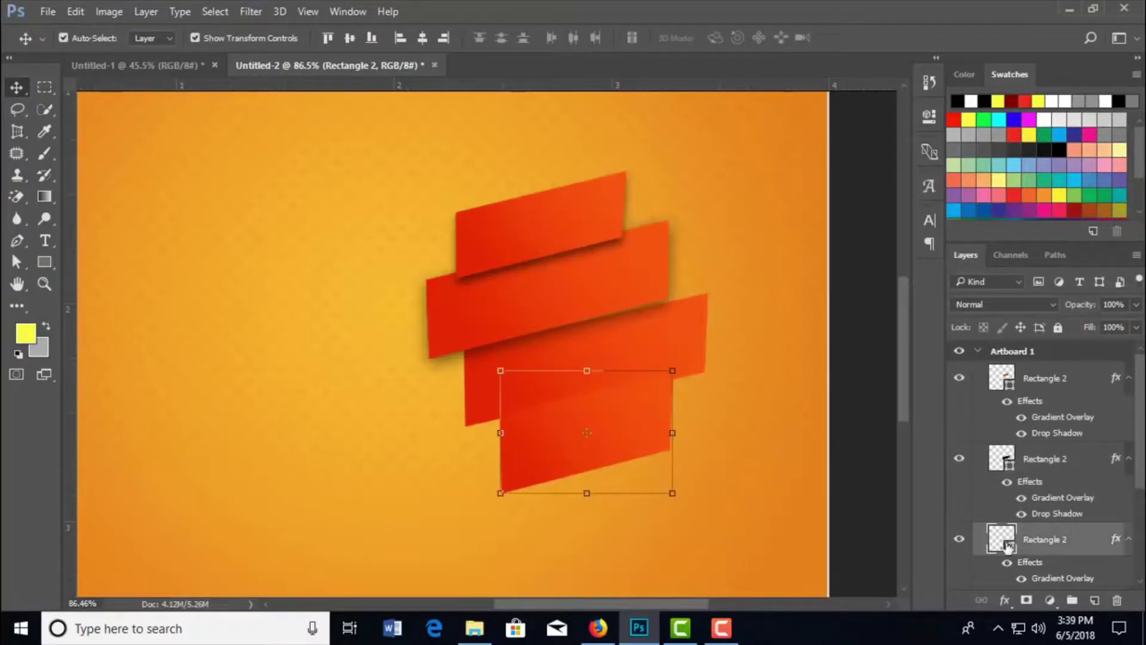
{"action": "scroll", "coordinate": [1041, 525], "scroll_direction": "down", "scroll_amount": 1}
{"action": "scroll", "coordinate": [1051, 509], "scroll_direction": "down", "scroll_amount": 2}
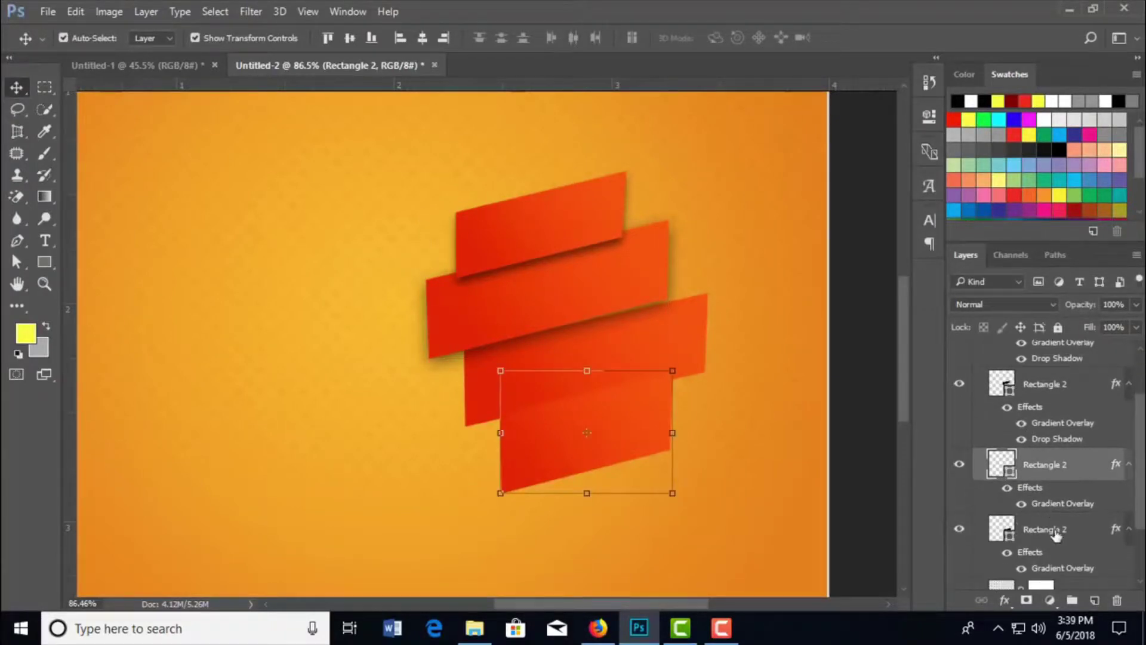
{"action": "left_click_drag", "start_coordinate": [1045, 529], "coordinate": [1039, 453]}
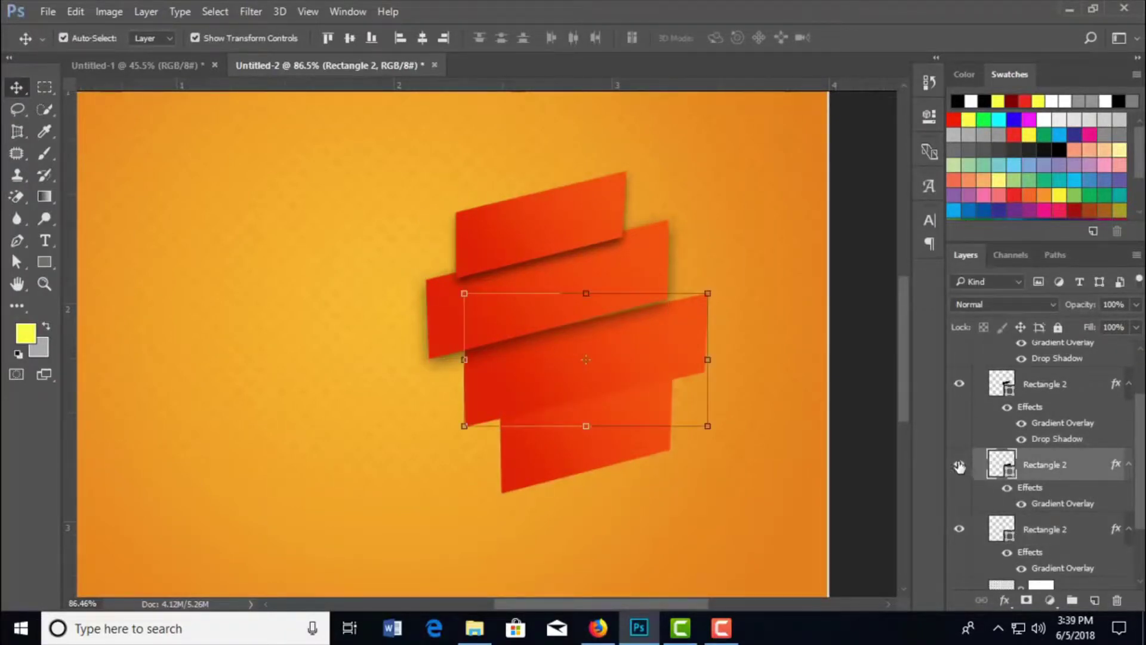
{"action": "left_click", "coordinate": [959, 465]}
- Nudge the third band up and sideways with arrow keys to line it up with the upper bands
{"action": "key", "text": "Left"}
{"action": "key", "text": "Left"}
{"action": "key", "text": "Left"}
{"action": "key", "text": "Left"}
{"action": "key", "text": "Left"}
{"action": "key", "text": "Left"}
{"action": "key", "text": "Left"}
{"action": "key", "text": "Left"}
{"action": "key", "text": "Left"}
{"action": "key", "text": "Left"}
{"action": "key", "text": "Left"}
{"action": "key", "text": "Left"}
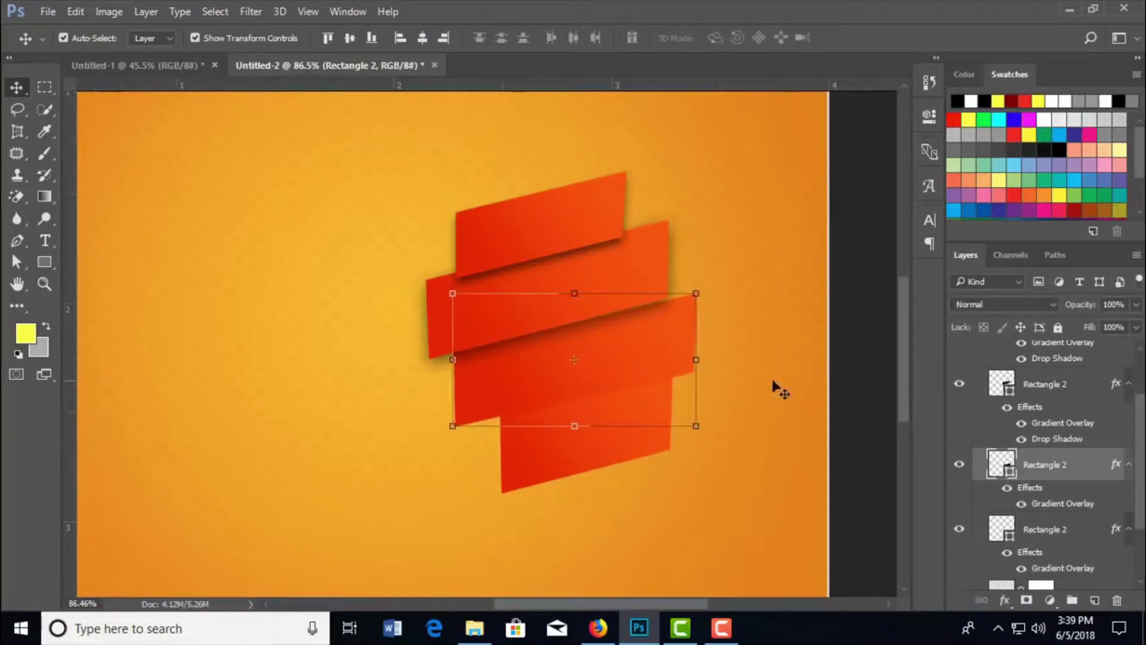
{"action": "key", "text": "Up"}
{"action": "key", "text": "Up"}
{"action": "key", "text": "Up"}
{"action": "key", "text": "Up"}
{"action": "key", "text": "Up"}
{"action": "key", "text": "Up"}
{"action": "key", "text": "Up"}
{"action": "key", "text": "Up"}
{"action": "key", "text": "Up"}
{"action": "key", "text": "Up"}
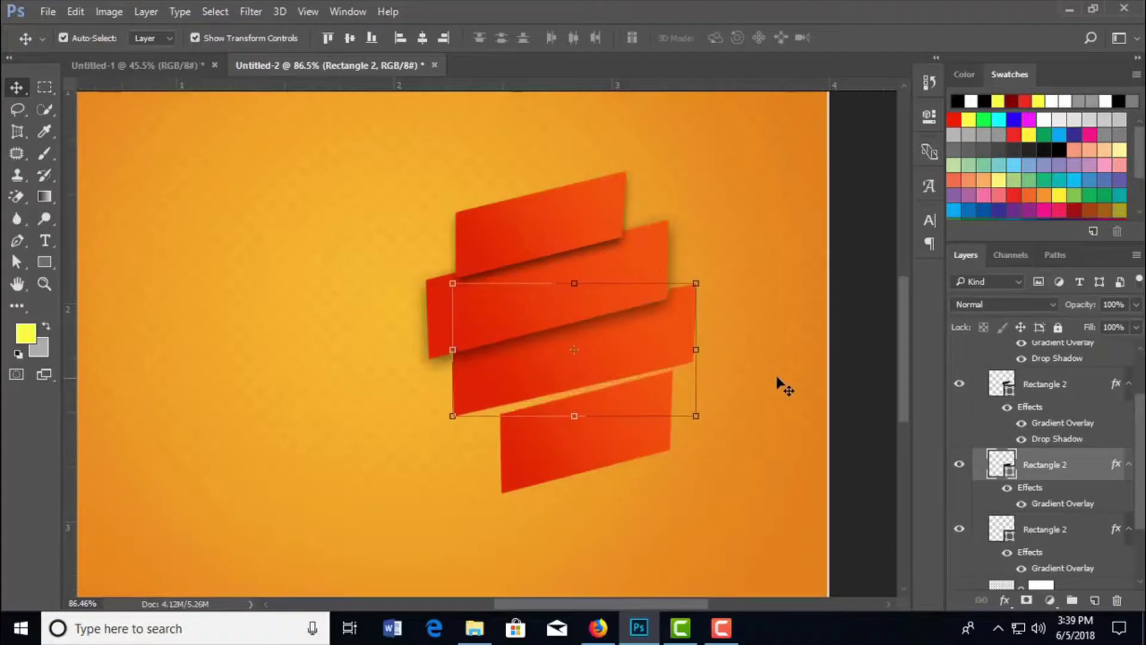
{"action": "key", "text": "Up"}
{"action": "key", "text": "Up"}
{"action": "key", "text": "Up"}
{"action": "key", "text": "Right"}
{"action": "key", "text": "Right"}
{"action": "key", "text": "Right"}
{"action": "key", "text": "Right"}
{"action": "key", "text": "Right"}
{"action": "key", "text": "Right"}
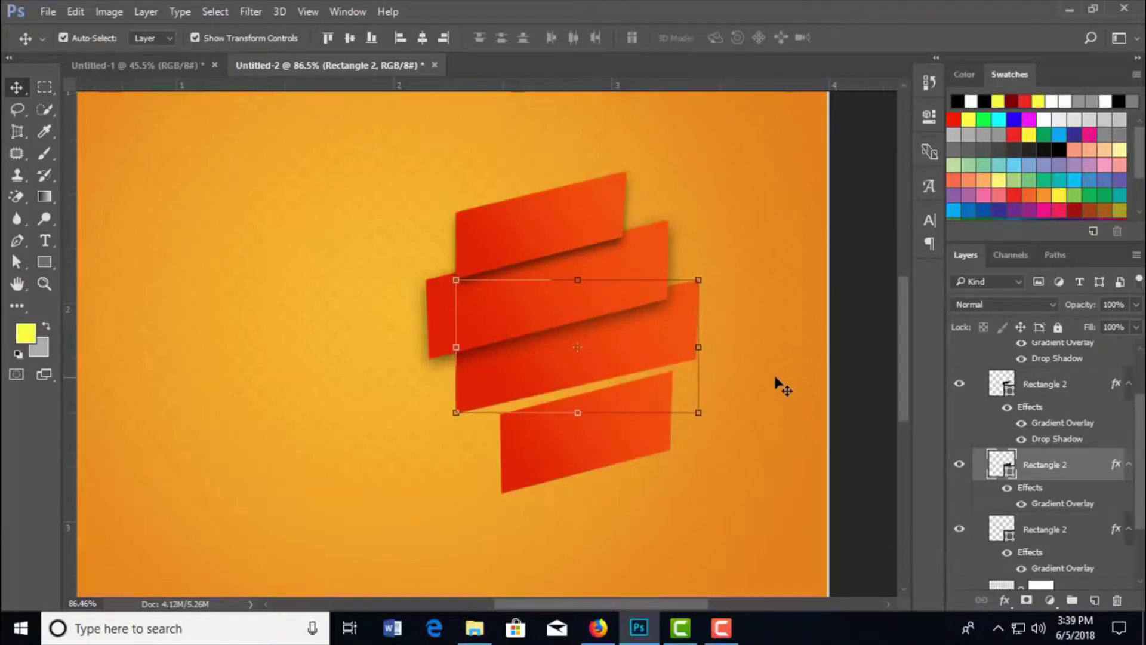
{"action": "key", "text": "Right"}
{"action": "key", "text": "Right"}
{"action": "key", "text": "Right"}
{"action": "key", "text": "Right"}
{"action": "key", "text": "Right"}
{"action": "key", "text": "Right"}
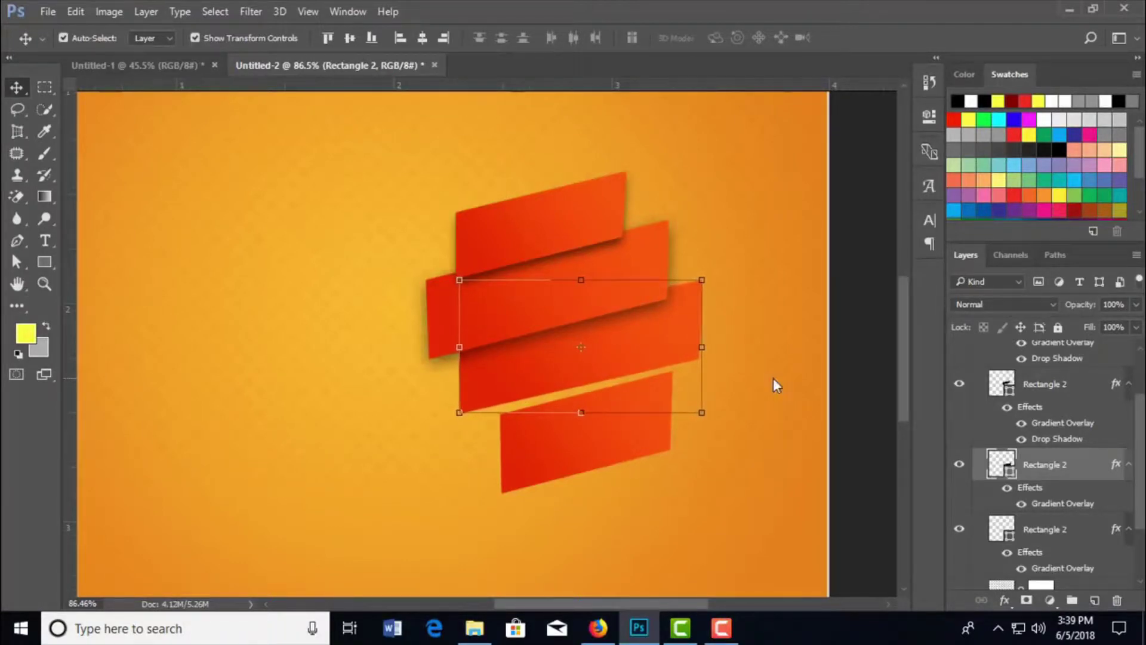
{"action": "key", "text": "Right"}
{"action": "key", "text": "Right"}
{"action": "key", "text": "Right"}
{"action": "key", "text": "Right"}
{"action": "key", "text": "Right"}
{"action": "key", "text": "Right"}
{"action": "key", "text": "Right"}
{"action": "key", "text": "Right"}
{"action": "key", "text": "Right"}
{"action": "key", "text": "Right"}
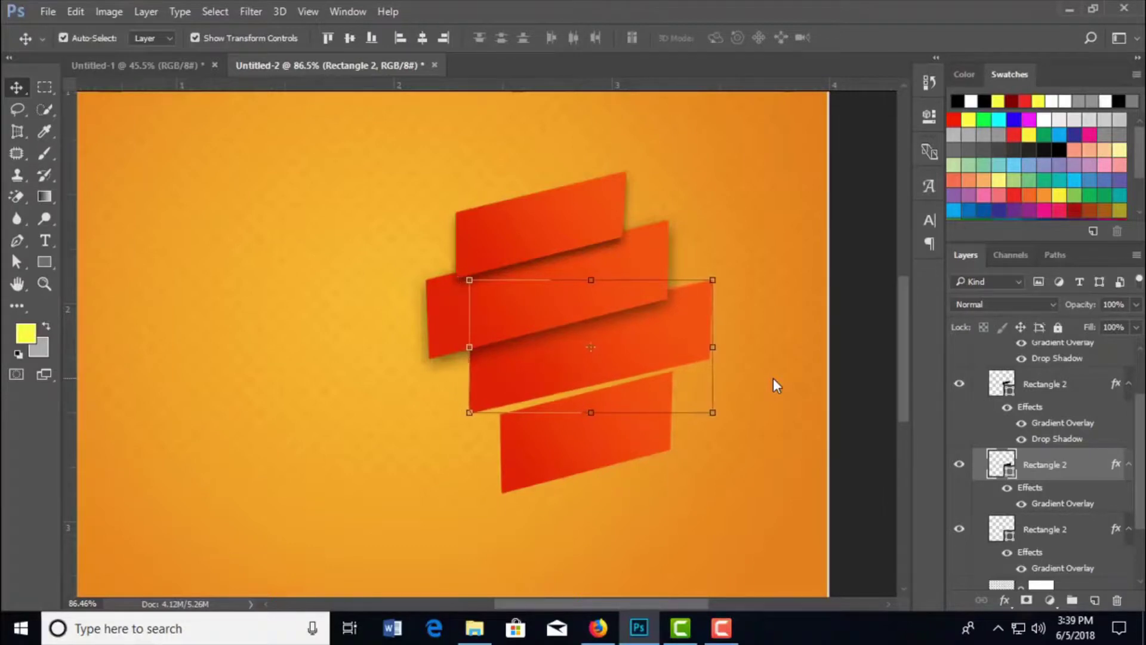
{"action": "key", "text": "Left"}
{"action": "key", "text": "Left"}
{"action": "key", "text": "Left"}
{"action": "key", "text": "Left"}
{"action": "key", "text": "Left"}
{"action": "key", "text": "Left"}
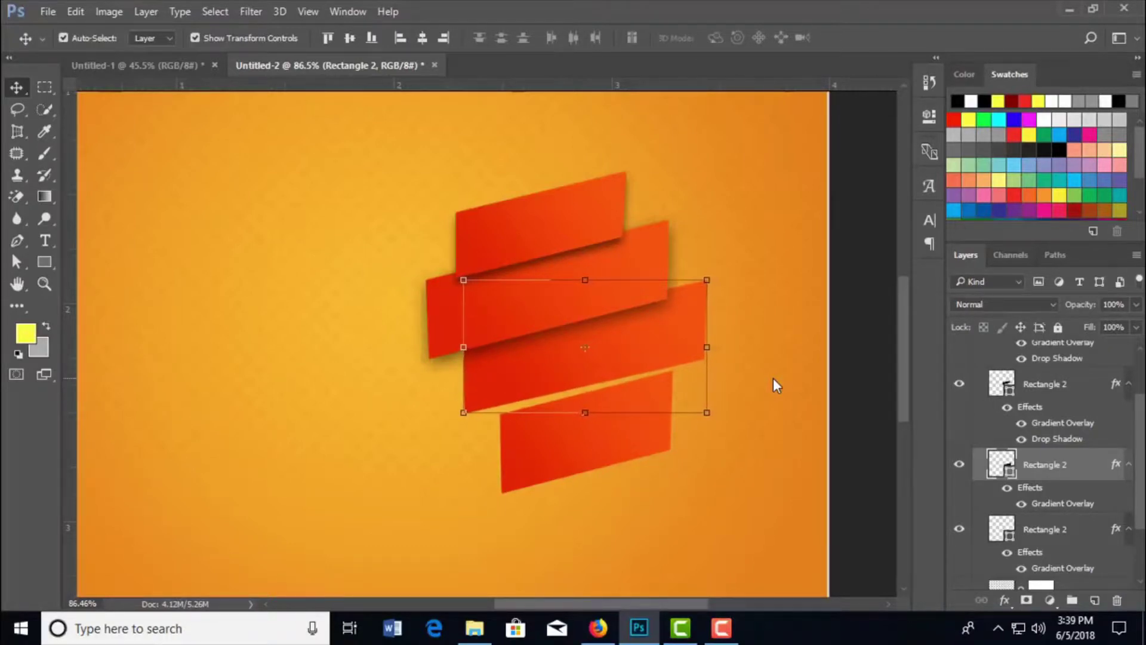
{"action": "key", "text": "Left"}
{"action": "key", "text": "Left"}
{"action": "key", "text": "Left"}
{"action": "key", "text": "Left"}
{"action": "key", "text": "Left"}
{"action": "key", "text": "Left"}
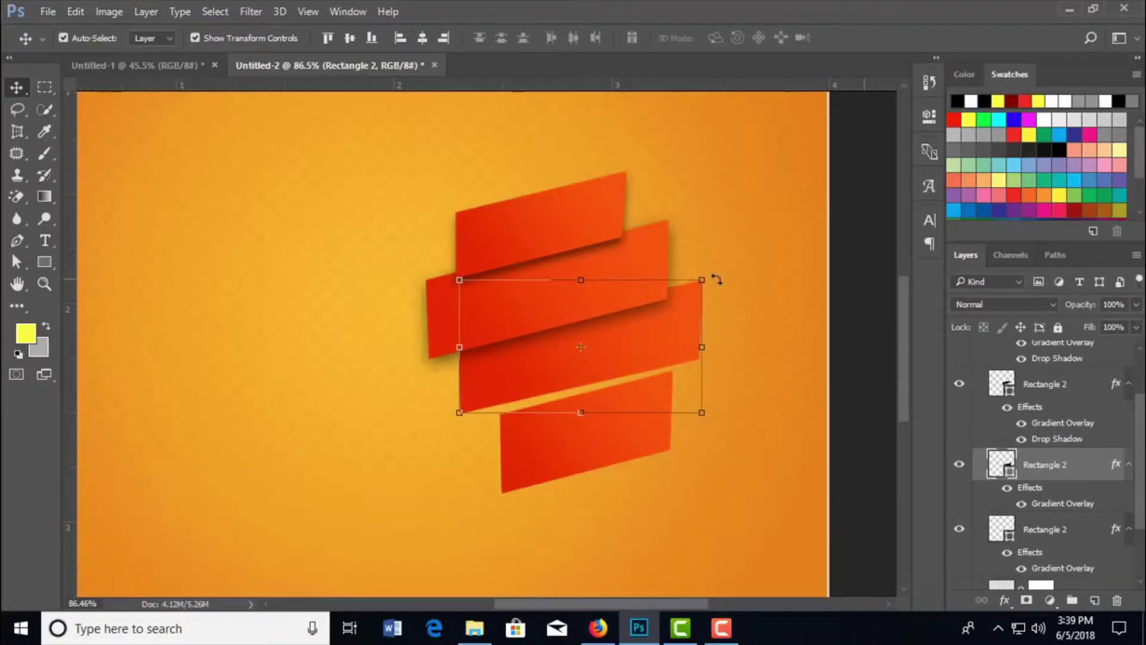
- Rotate the third band about -1.8° to match the second band, then nudge the bottom band upward
{"action": "left_click_drag", "start_coordinate": [716, 280], "coordinate": [717, 274]}
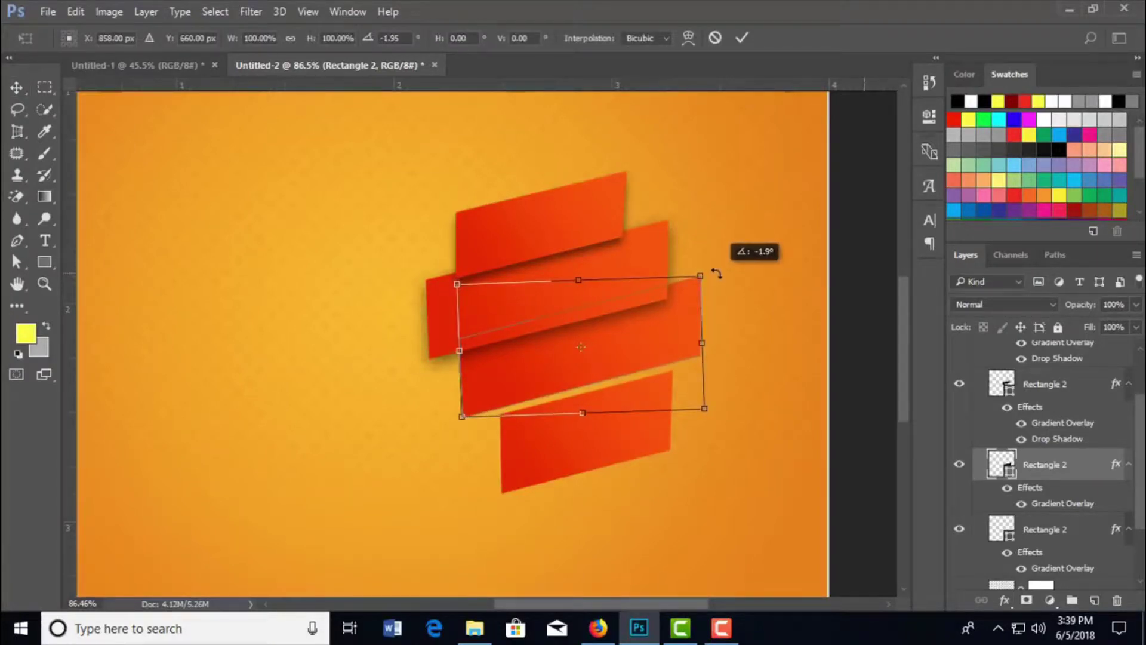
{"action": "left_click_drag", "start_coordinate": [717, 274], "coordinate": [719, 273]}
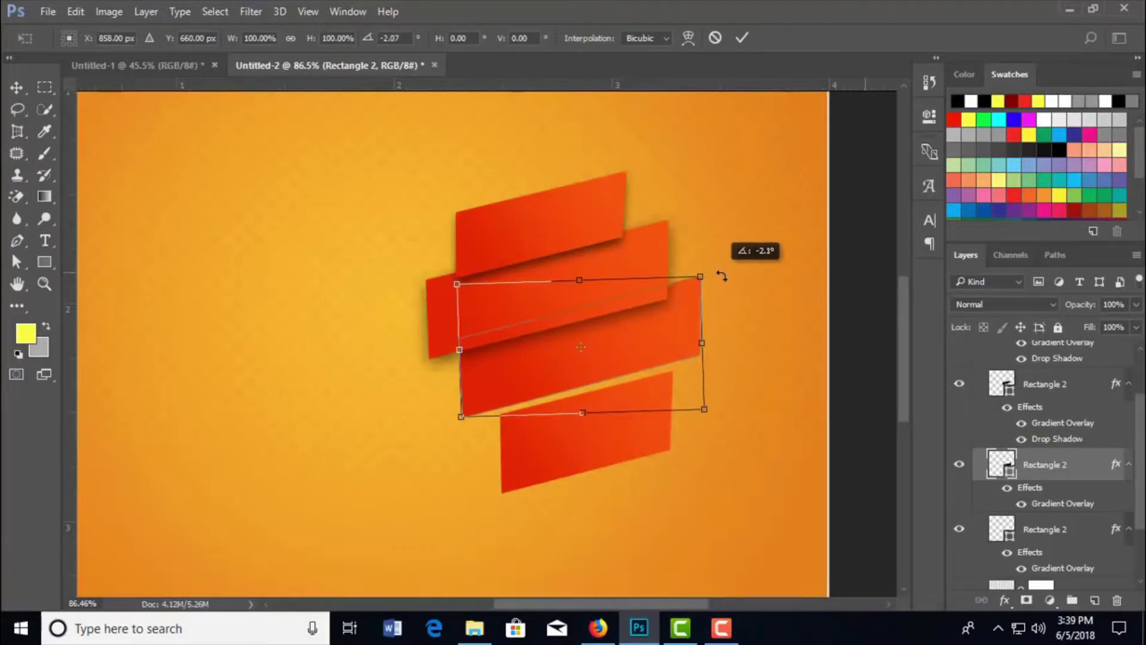
{"action": "left_click", "coordinate": [742, 38]}
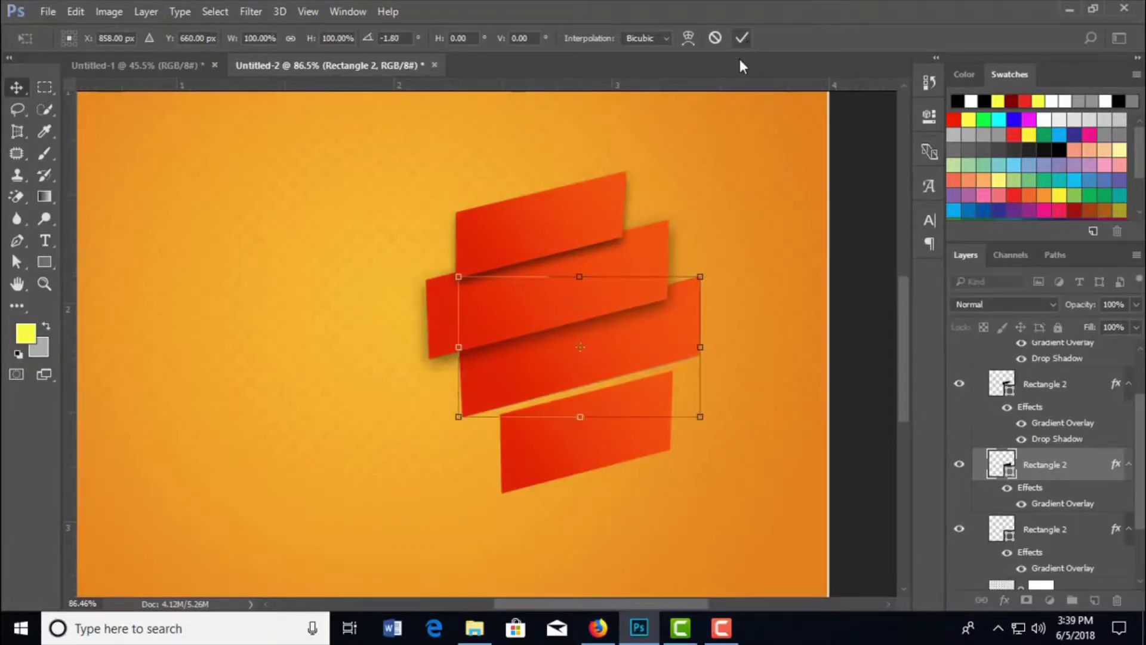
{"action": "left_click", "coordinate": [655, 452]}
{"action": "key", "text": "Up"}
{"action": "key", "text": "Up"}
- Nudge and slightly tilt the bottom band, then give it a drop shadow
{"action": "key", "text": "Up"}
{"action": "key", "text": "Up"}
{"action": "key", "text": "Up"}
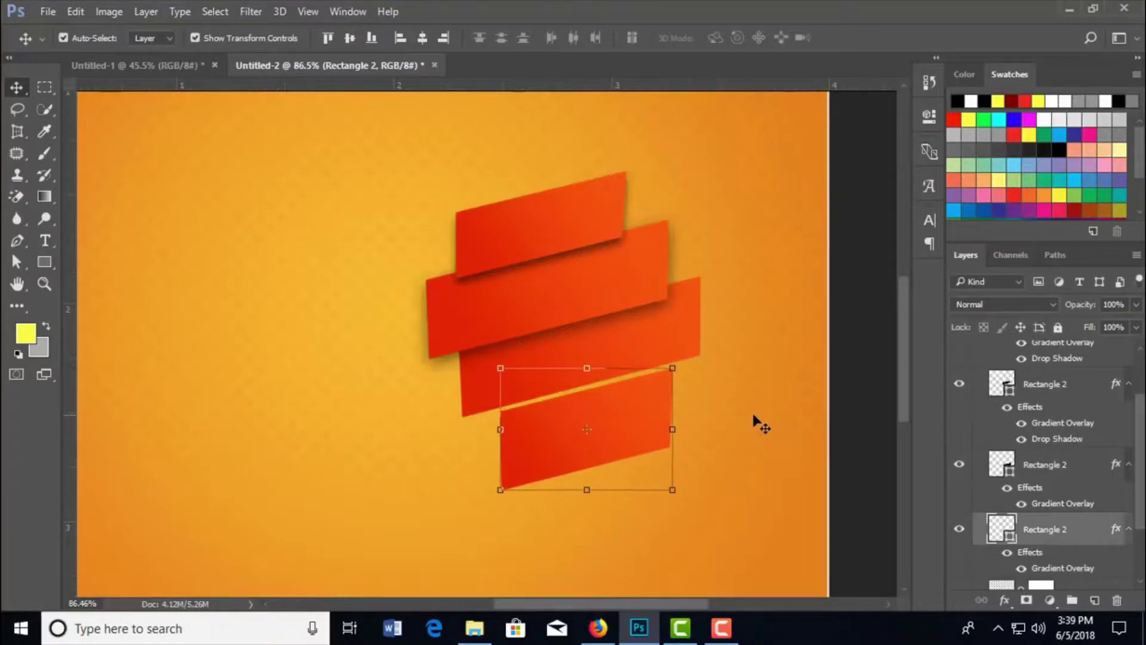
{"action": "key", "text": "Up"}
{"action": "key", "text": "Up"}
{"action": "key", "text": "Up"}
{"action": "key", "text": "Up"}
{"action": "key", "text": "Up"}
{"action": "key", "text": "Up"}
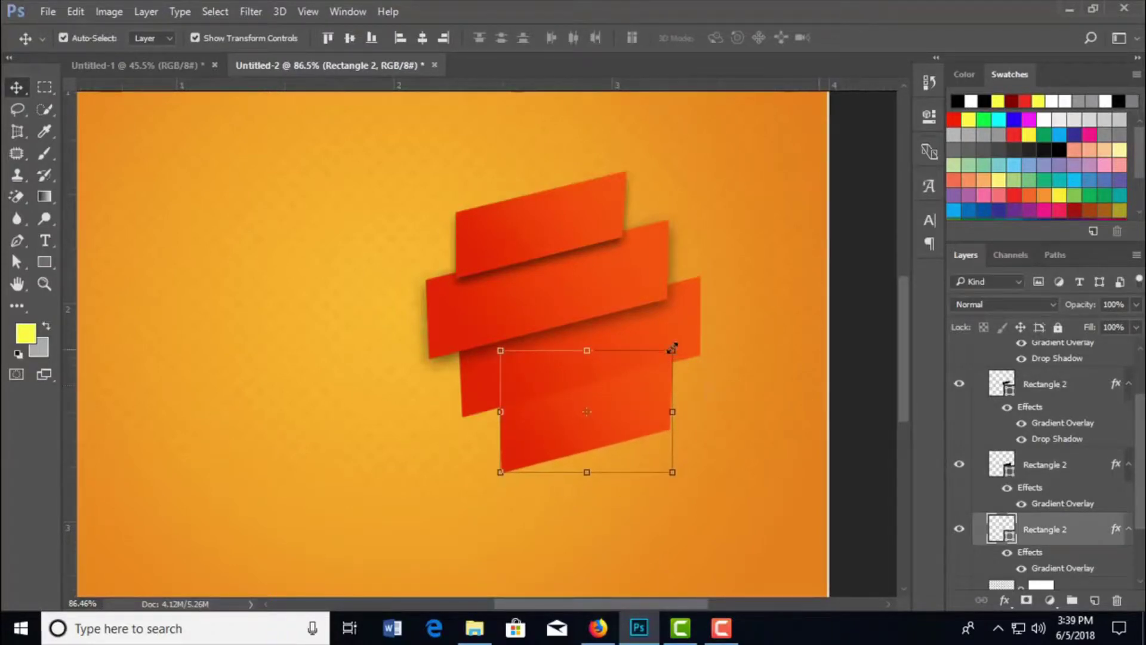
{"action": "left_click_drag", "start_coordinate": [684, 346], "coordinate": [686, 344]}
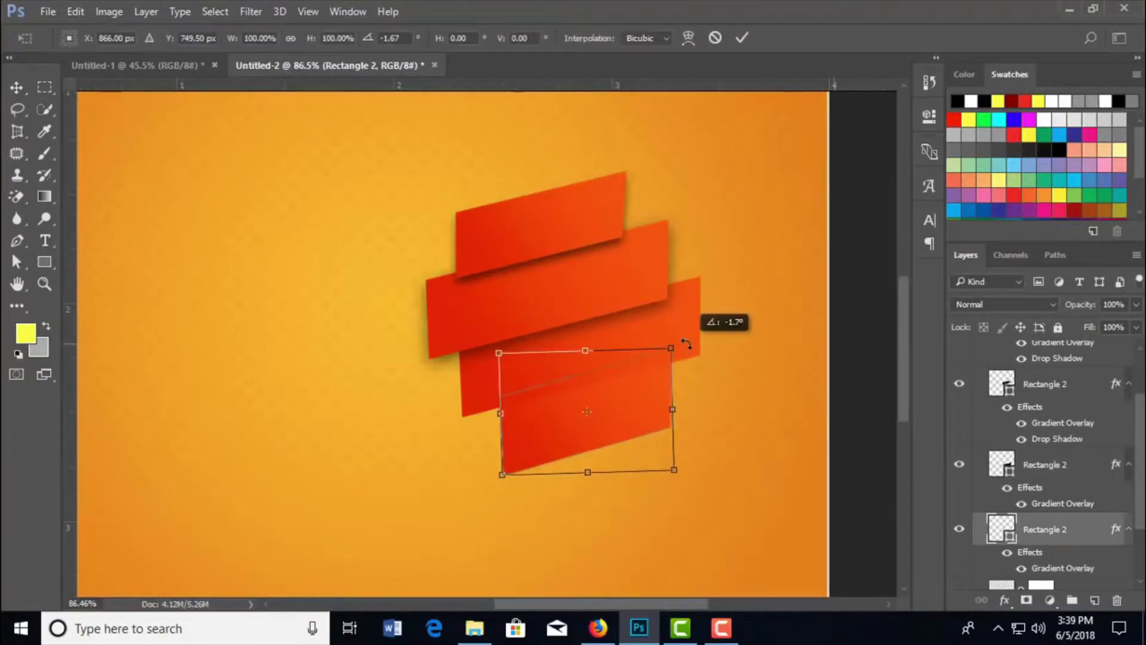
{"action": "left_click", "coordinate": [744, 43]}
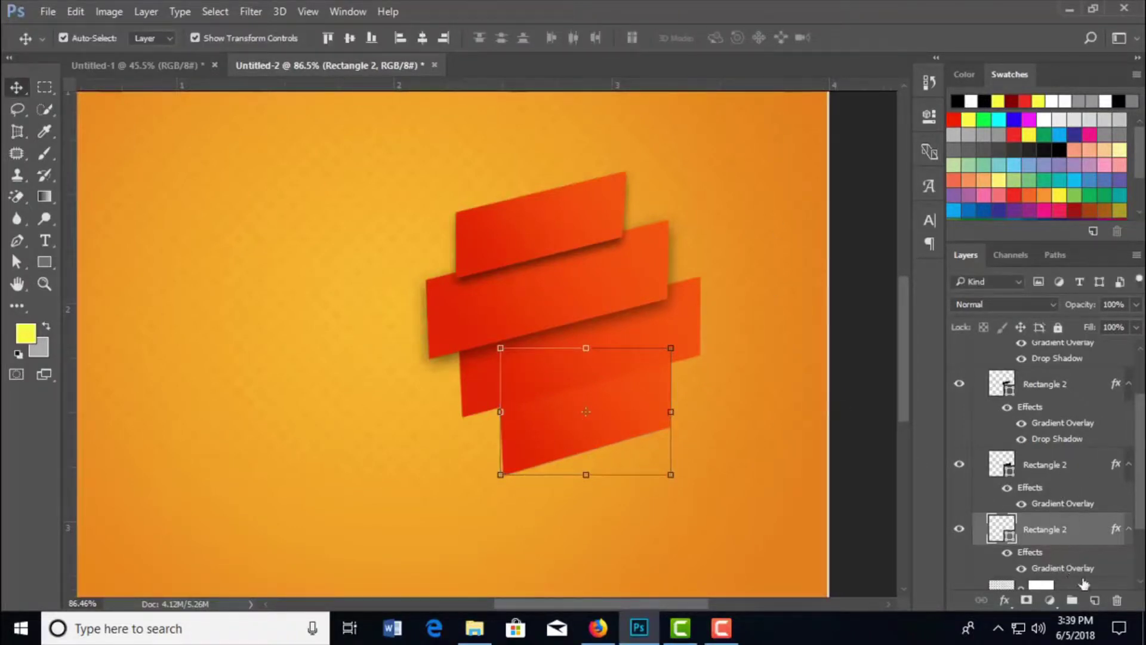
{"action": "left_click", "coordinate": [1004, 600]}
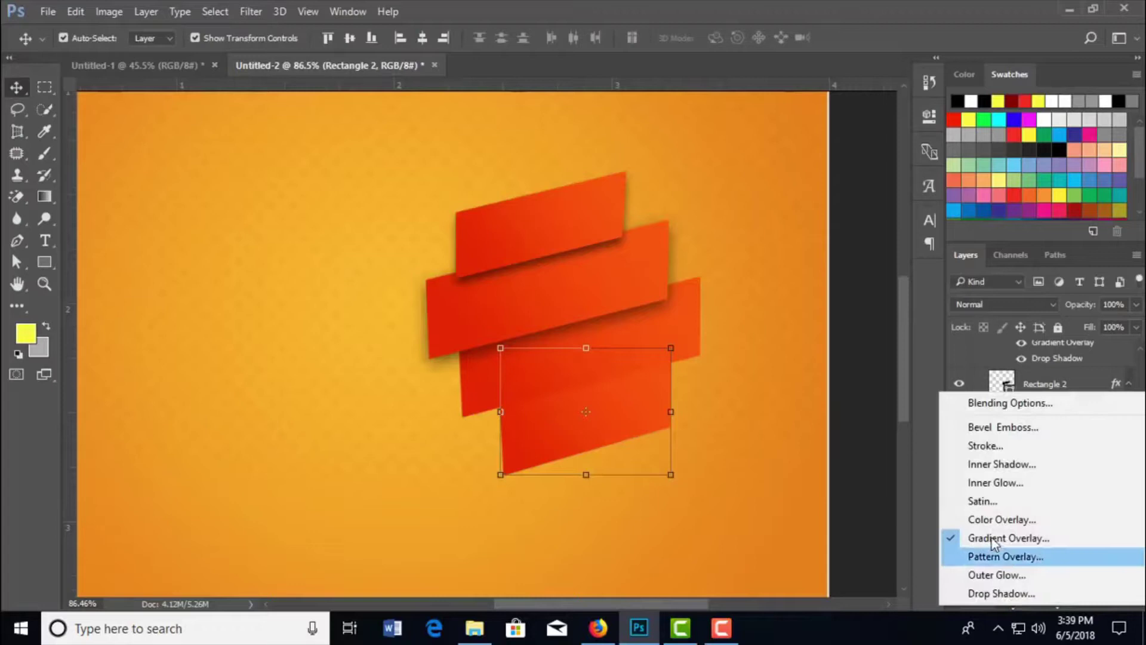
{"action": "left_click", "coordinate": [999, 593]}
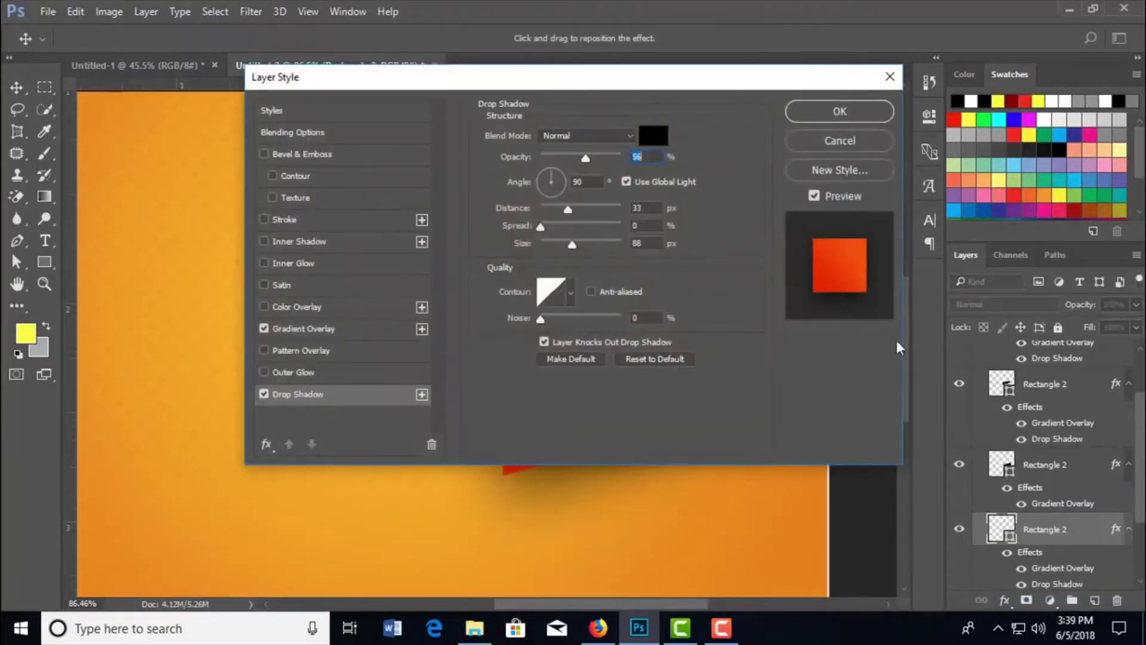
{"action": "left_click", "coordinate": [840, 111]}
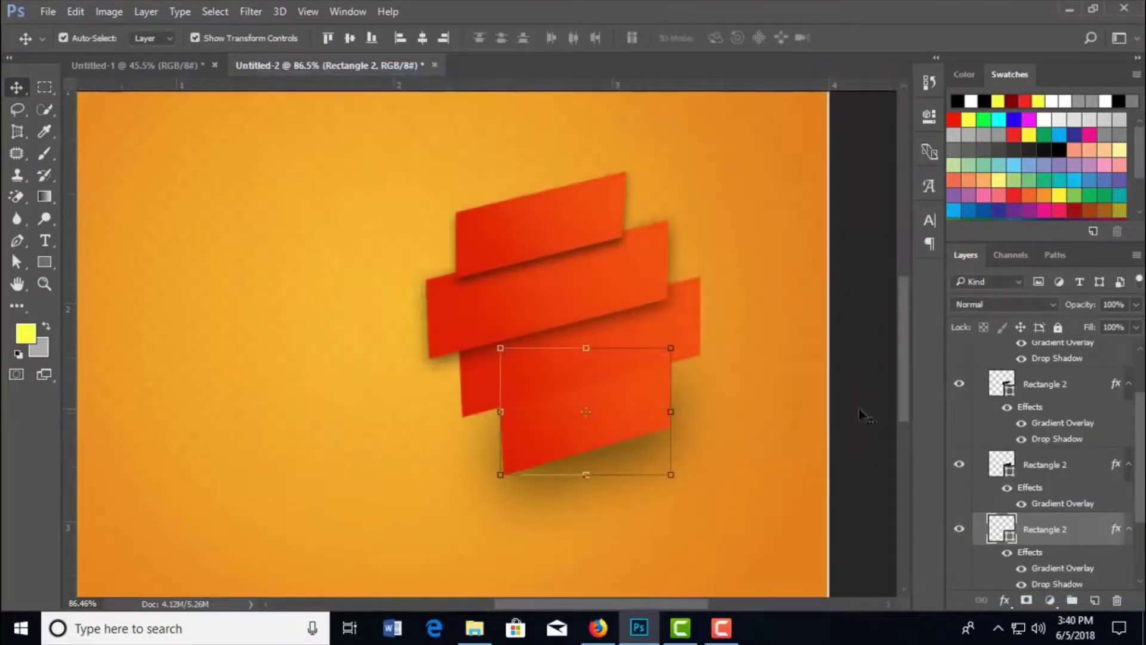
- Add a matching drop shadow to the third band and review the finished stack
{"action": "left_click", "coordinate": [686, 329]}
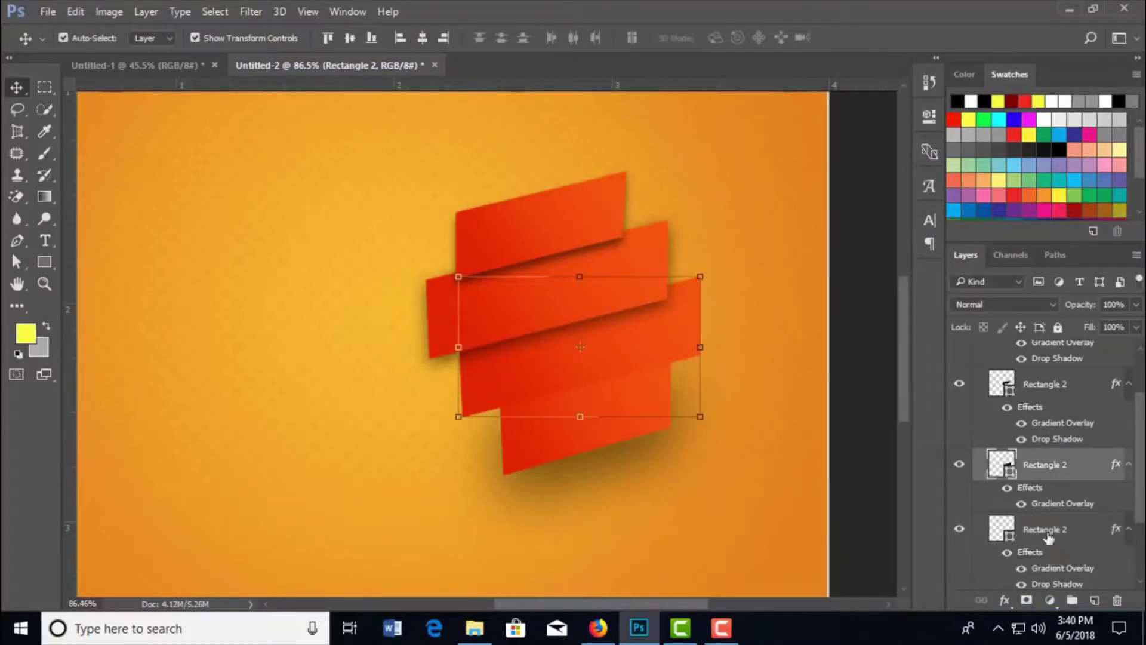
{"action": "left_click", "coordinate": [1006, 601]}
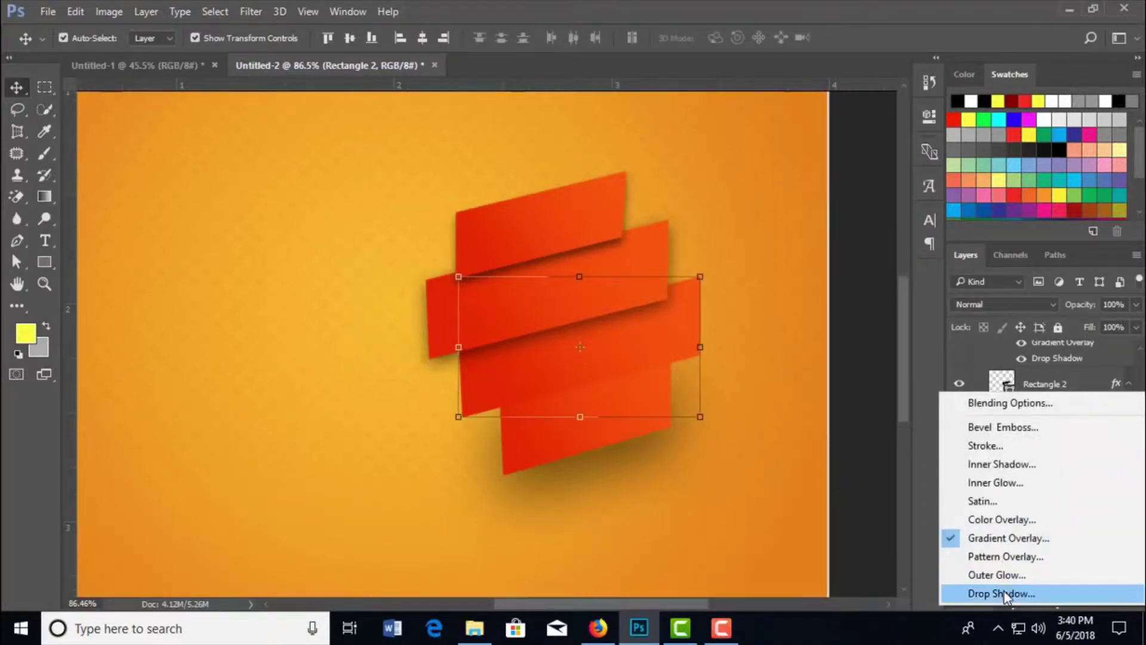
{"action": "left_click", "coordinate": [1009, 616]}
{"action": "left_click", "coordinate": [839, 111]}
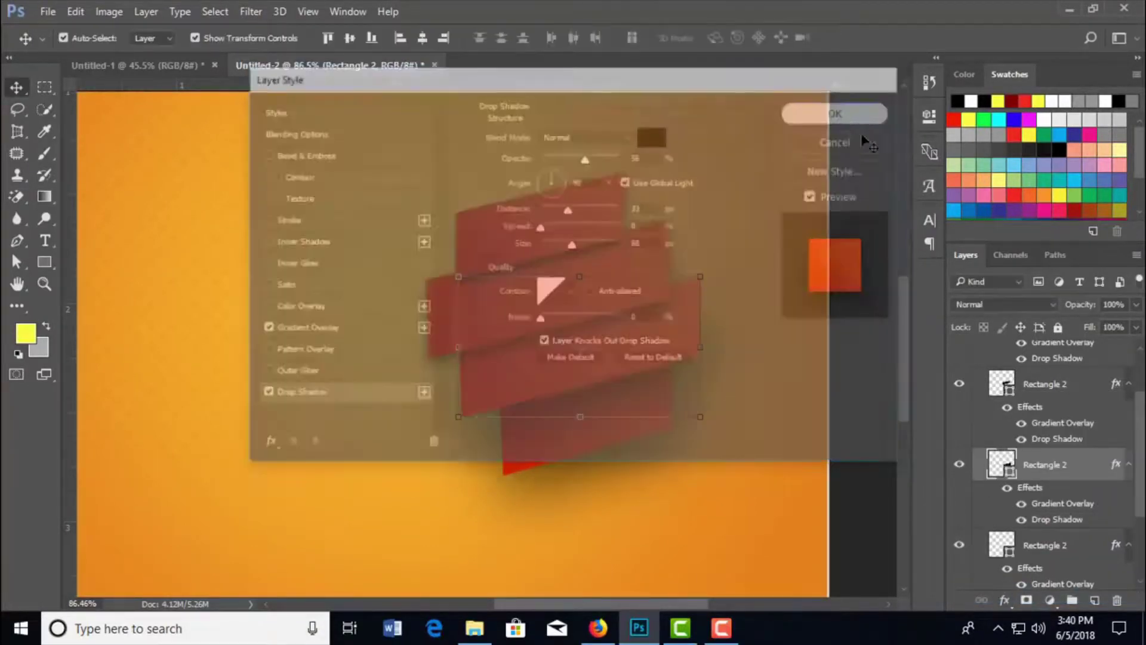
{"action": "left_click", "coordinate": [854, 361]}
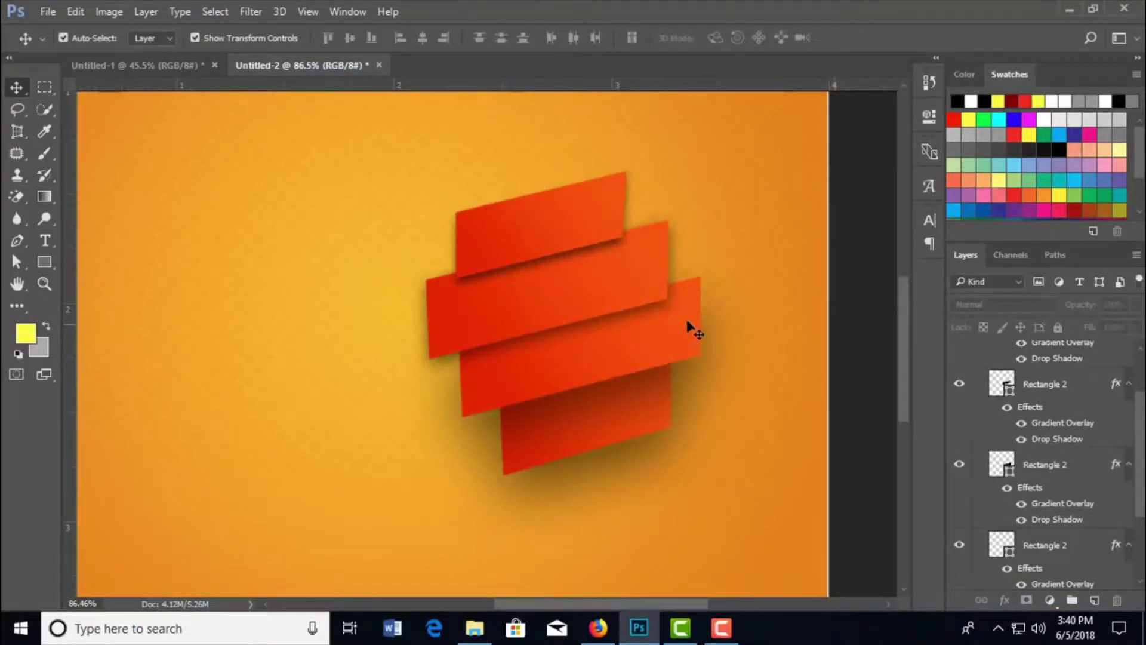
{"action": "scroll", "coordinate": [690, 329], "scroll_direction": "down", "scroll_amount": 2}
{"action": "scroll", "coordinate": [693, 328], "scroll_direction": "down", "scroll_amount": 2}
{"action": "scroll", "coordinate": [693, 327], "scroll_direction": "down", "scroll_amount": 1}
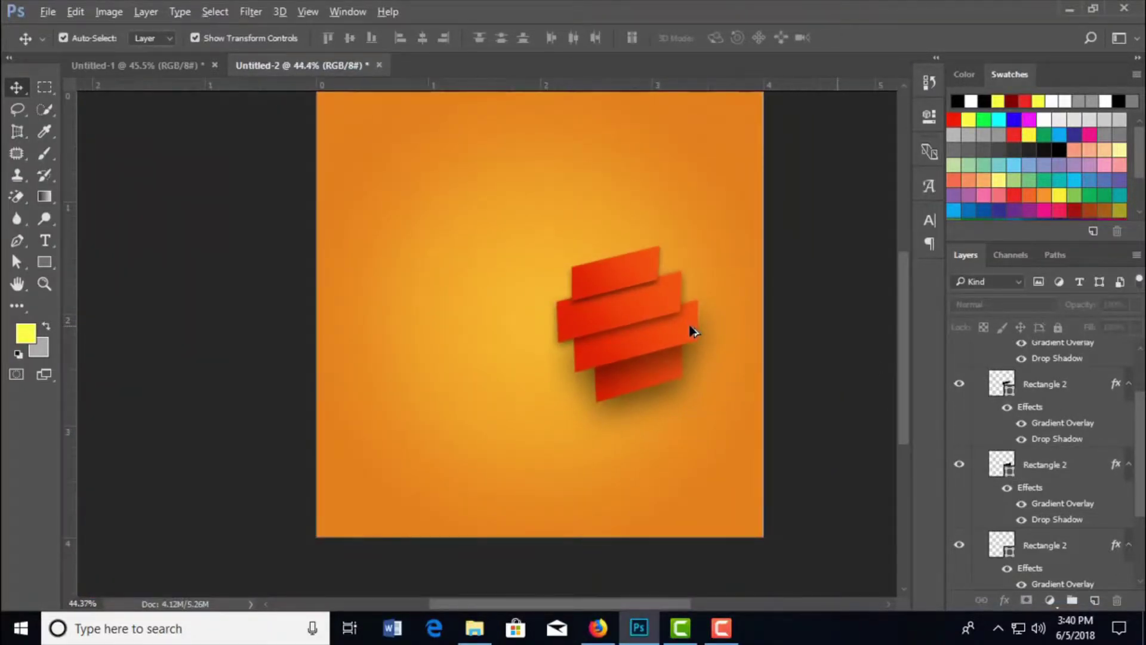
{"action": "scroll", "coordinate": [694, 328], "scroll_direction": "up", "scroll_amount": 2}
{"action": "scroll", "coordinate": [704, 358], "scroll_direction": "up", "scroll_amount": 2}
{"action": "scroll", "coordinate": [720, 376], "scroll_direction": "up", "scroll_amount": 1}
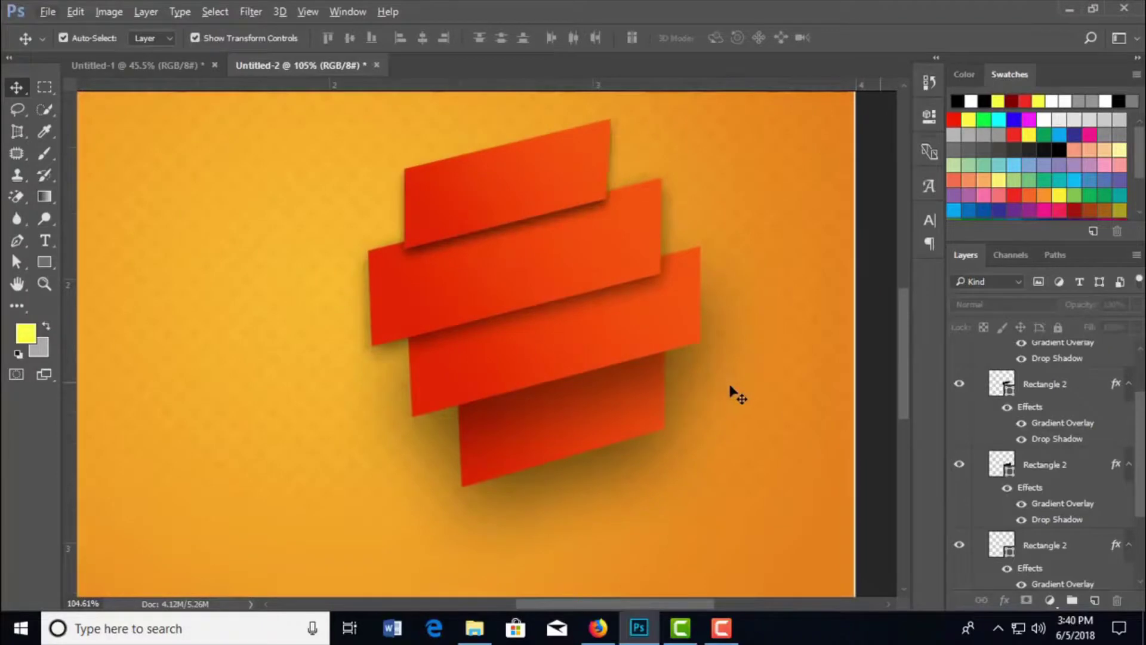
{"action": "left_click", "coordinate": [633, 410]}
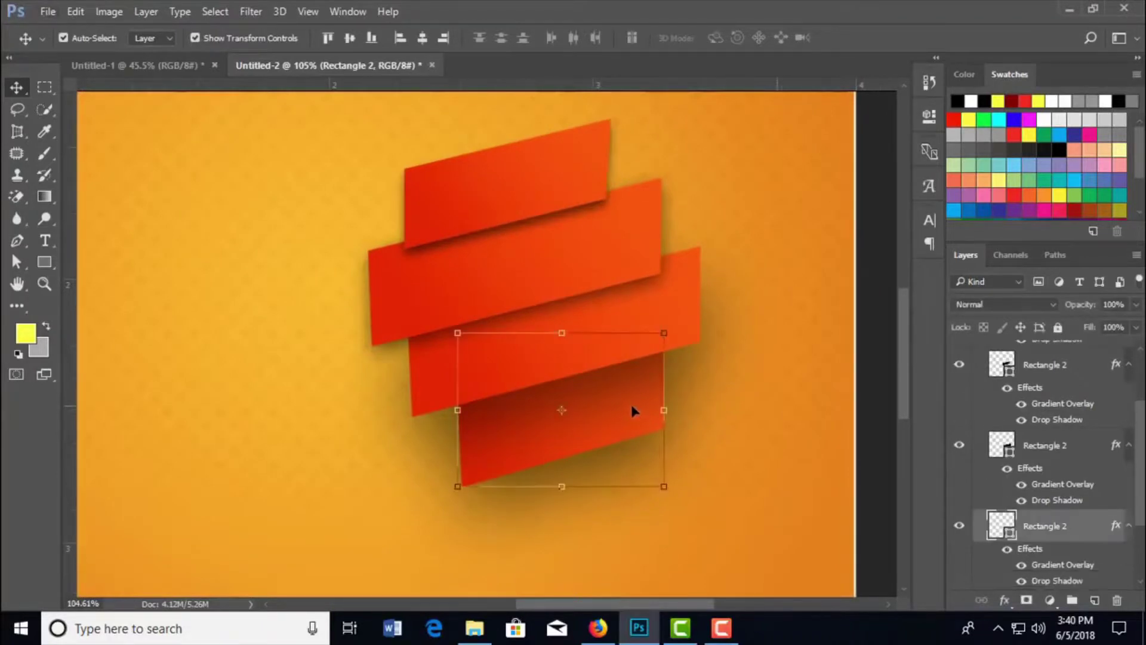
- Tighten the bottom band's drop shadow with a shorter distance and a 16 px size
{"action": "double_click", "coordinate": [1039, 580]}
{"action": "left_click_drag", "start_coordinate": [735, 87], "coordinate": [1137, 149]}
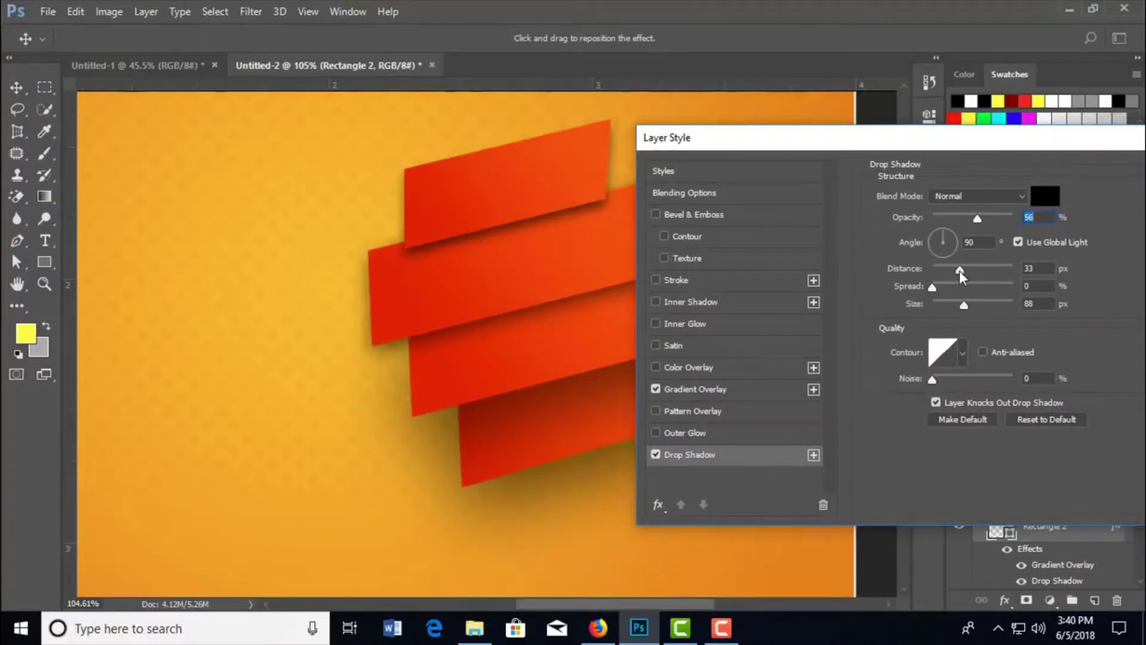
{"action": "left_click_drag", "start_coordinate": [958, 270], "coordinate": [938, 271]}
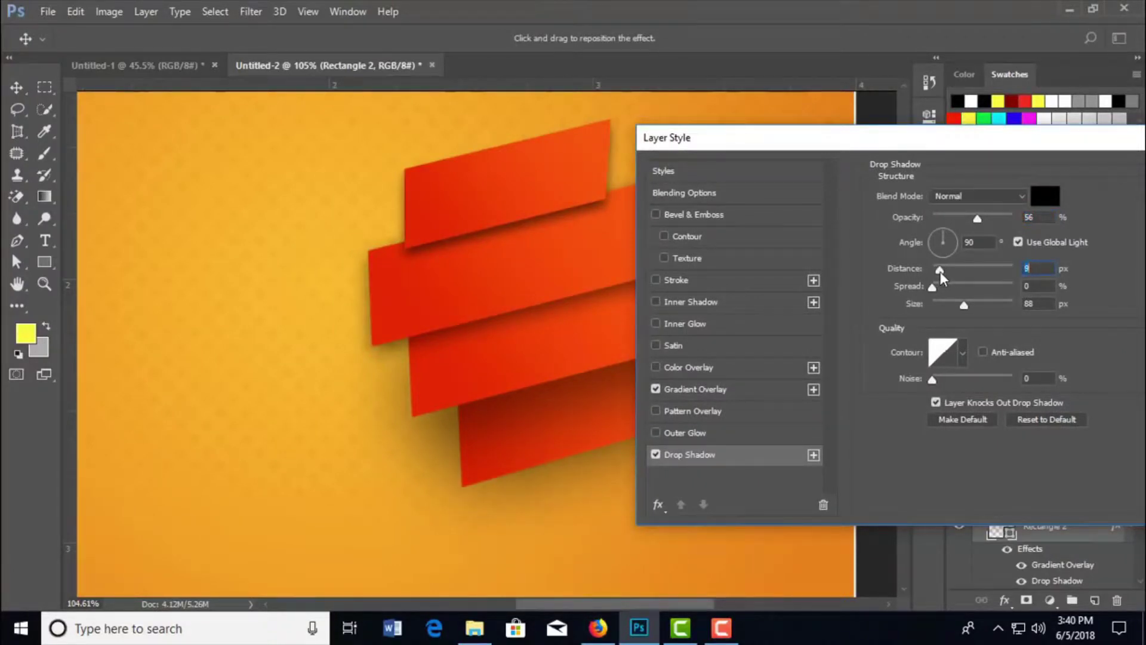
{"action": "left_click_drag", "start_coordinate": [940, 271], "coordinate": [943, 307]}
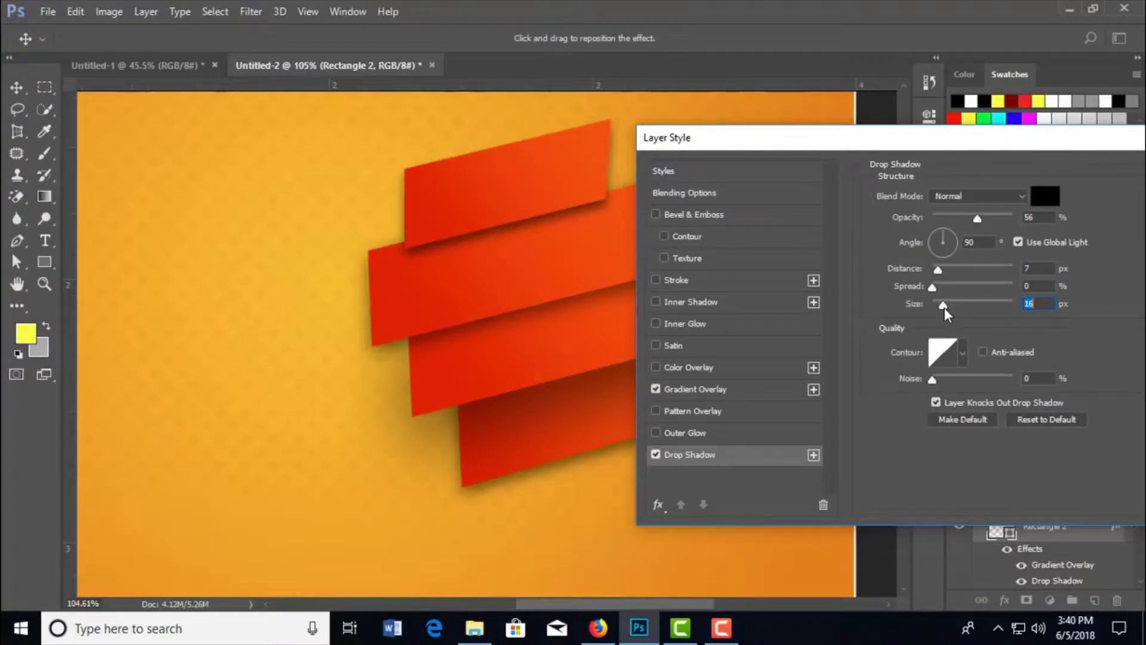
{"action": "left_click_drag", "start_coordinate": [1109, 158], "coordinate": [1010, 118]}
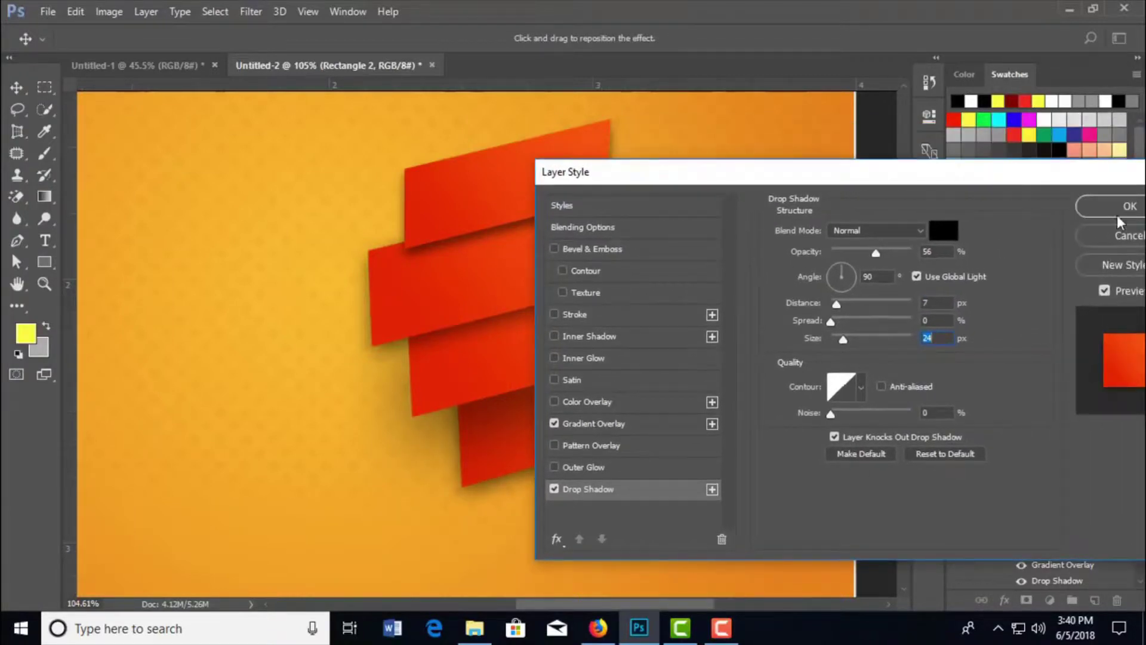
{"action": "left_click", "coordinate": [1126, 205]}
- Retune the middle band's drop shadow to 8 px distance, 24 px size, 56% opacity
{"action": "left_click", "coordinate": [651, 317]}
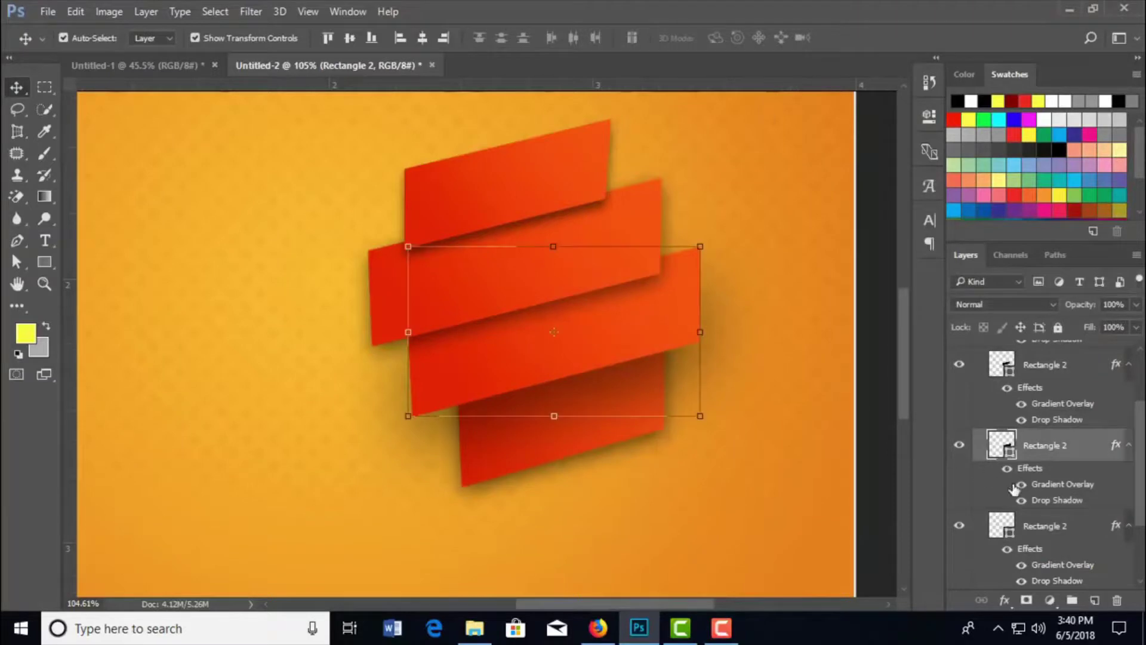
{"action": "left_click", "coordinate": [1023, 501]}
{"action": "double_click", "coordinate": [1051, 500]}
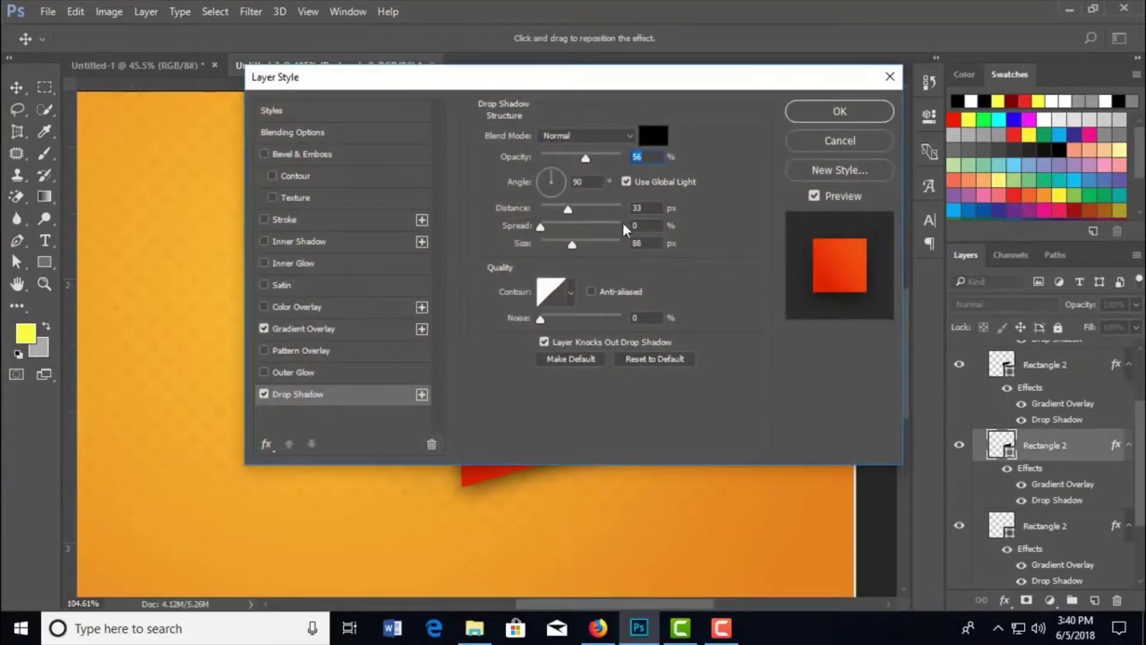
{"action": "mouse_move", "coordinate": [566, 210]}
{"action": "left_mouse_down"}
{"action": "mouse_move", "coordinate": [547, 210]}
{"action": "mouse_move", "coordinate": [558, 243]}
{"action": "left_mouse_up"}
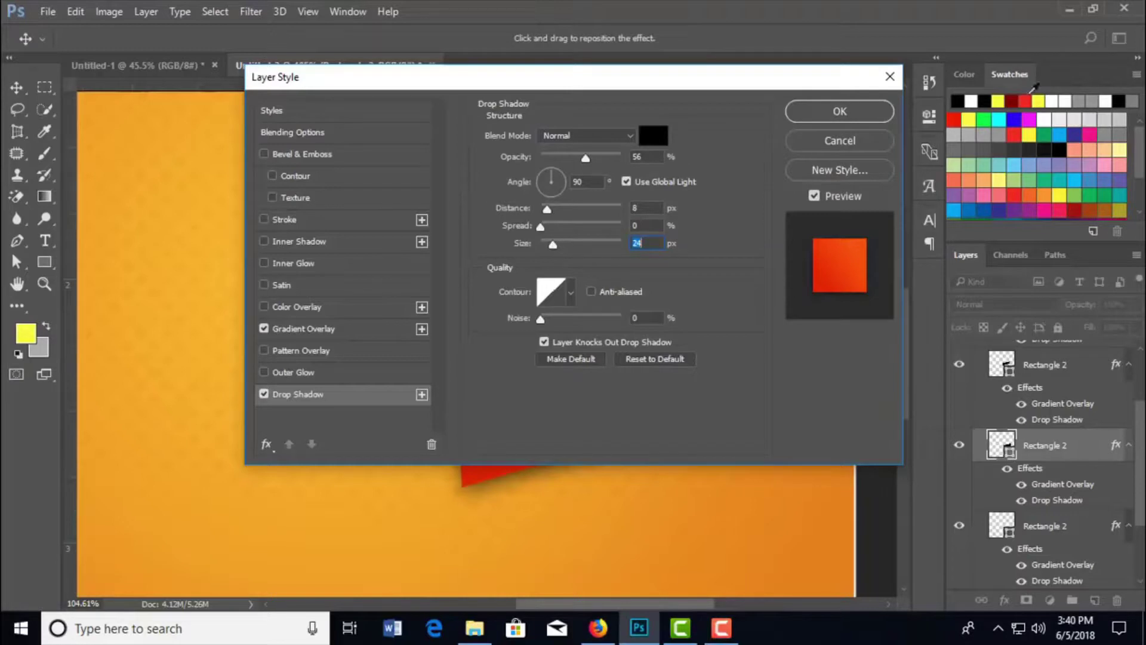
{"action": "left_click", "coordinate": [872, 114]}
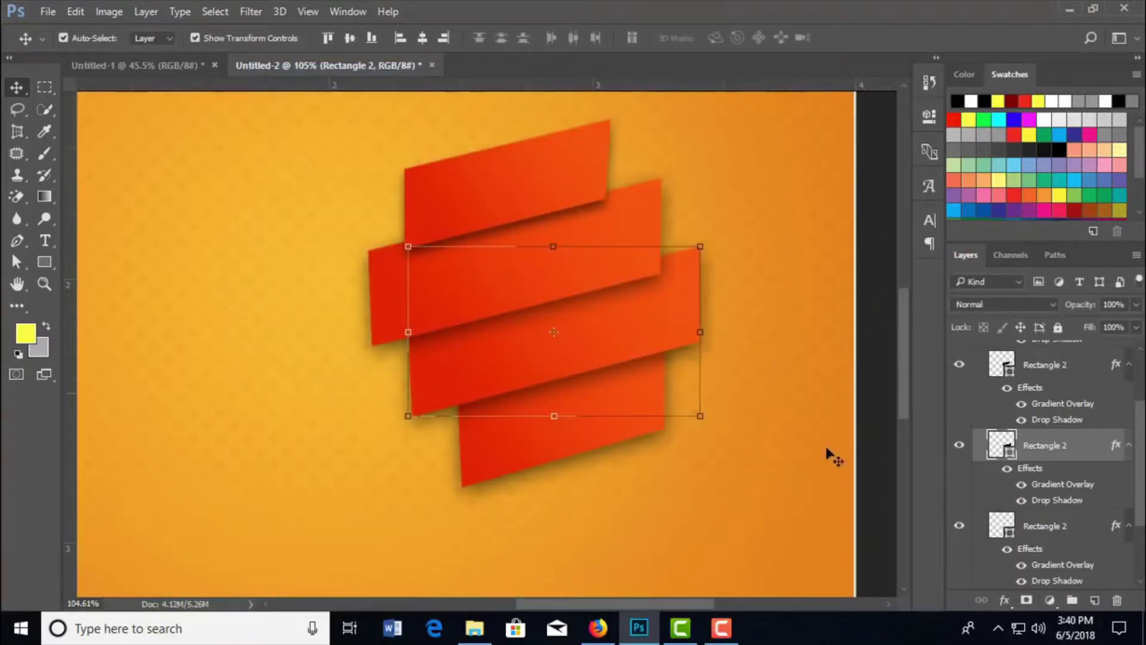
- Discard an accidental empty text layer started on the top band
{"action": "scroll", "coordinate": [709, 419], "scroll_direction": "down", "scroll_amount": 2}
{"action": "scroll", "coordinate": [708, 418], "scroll_direction": "up", "scroll_amount": 2}
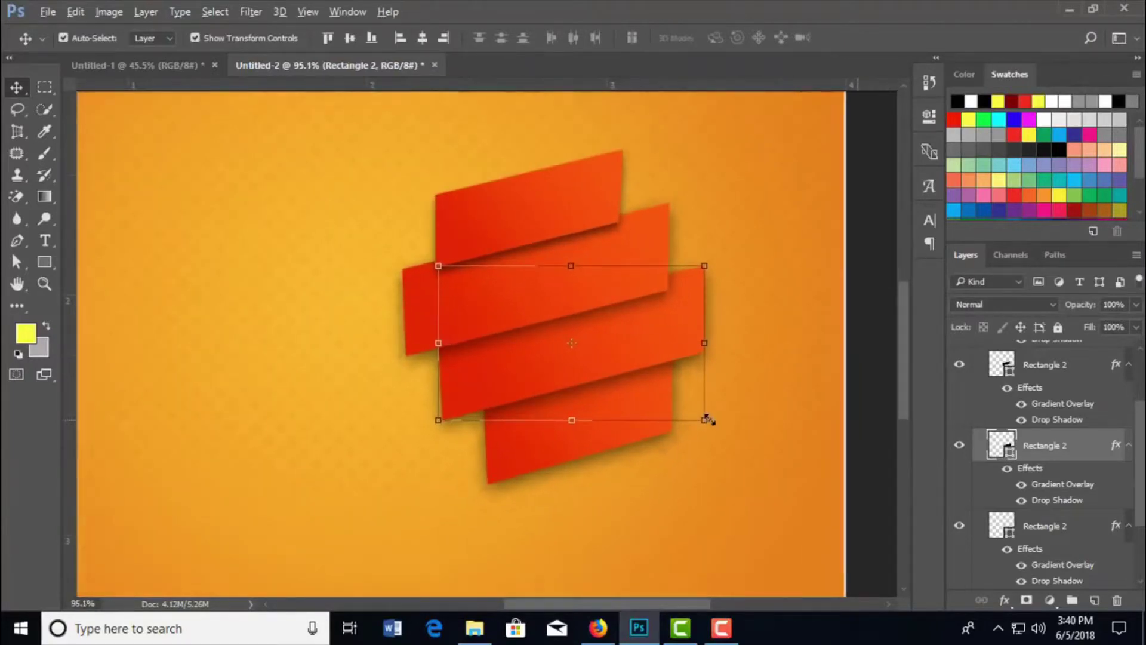
{"action": "scroll", "coordinate": [708, 418], "scroll_direction": "up", "scroll_amount": 1}
{"action": "left_click_drag", "start_coordinate": [1141, 481], "coordinate": [1143, 416]}
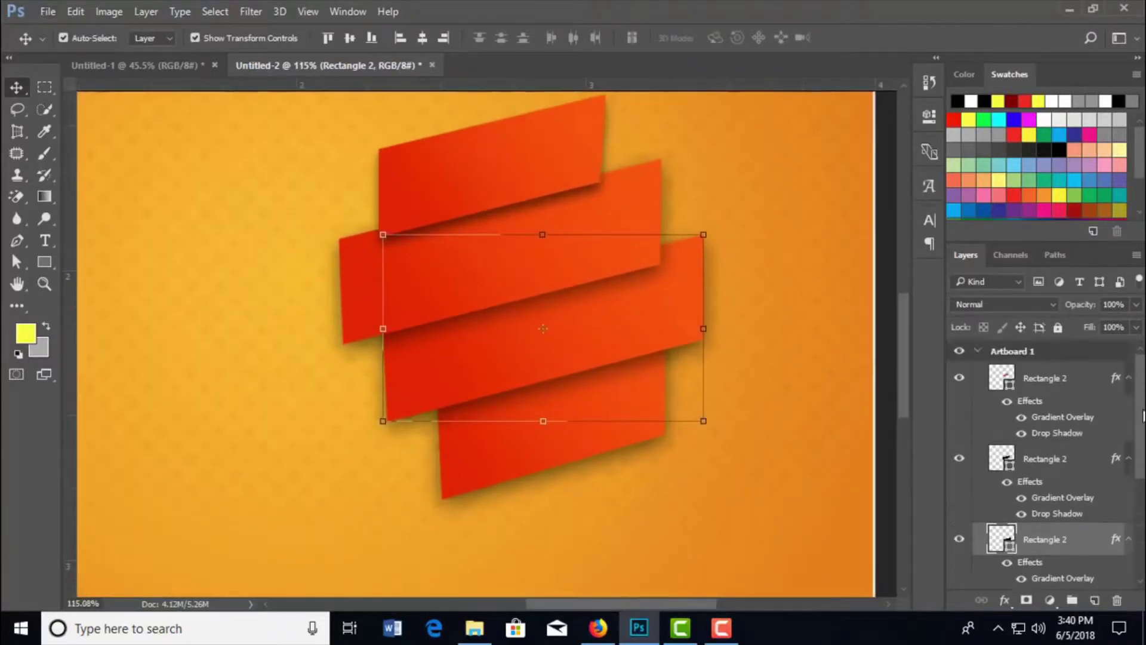
{"action": "left_click", "coordinate": [1046, 398]}
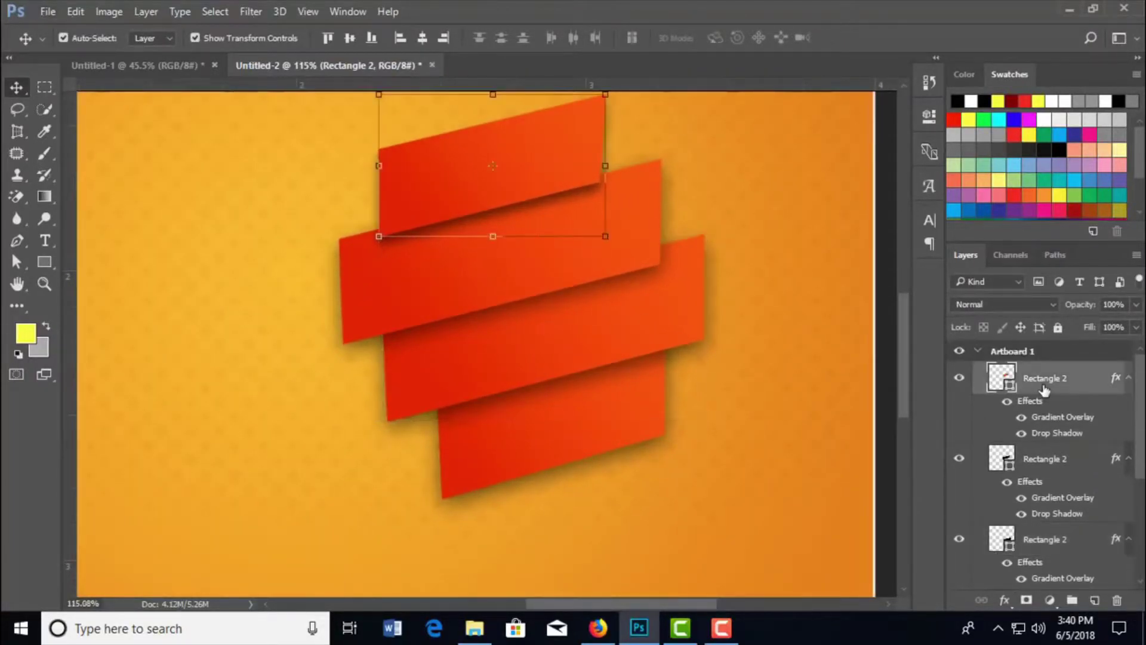
{"action": "left_click", "coordinate": [46, 240]}
{"action": "left_click", "coordinate": [455, 176]}
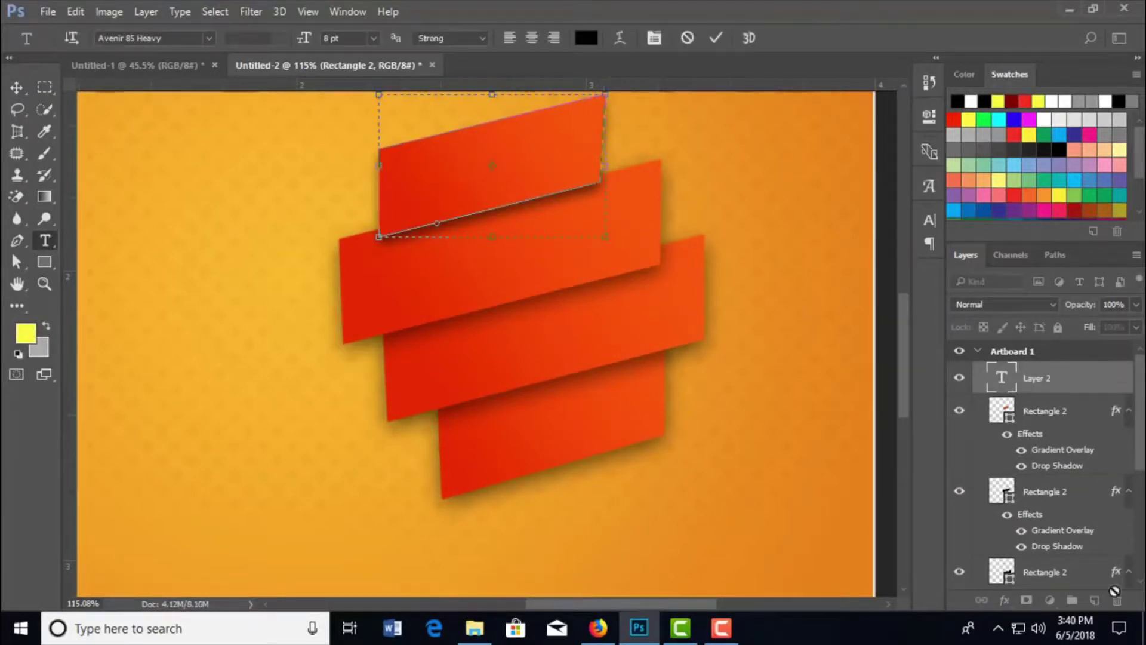
{"action": "left_click", "coordinate": [716, 38]}
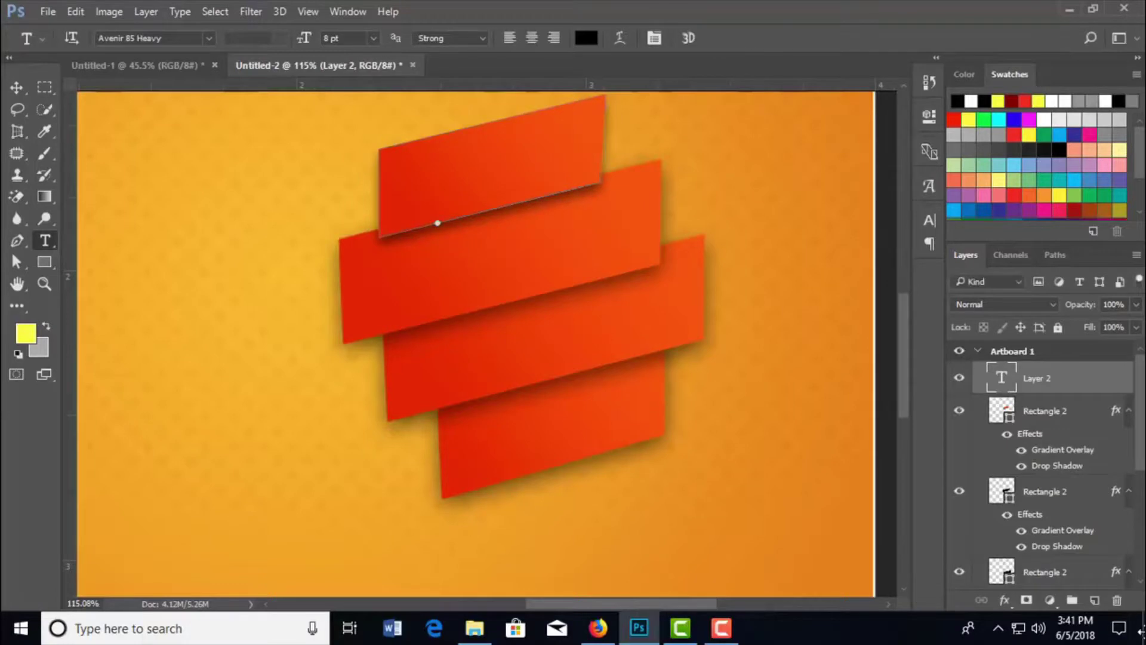
{"action": "left_click", "coordinate": [1117, 600]}
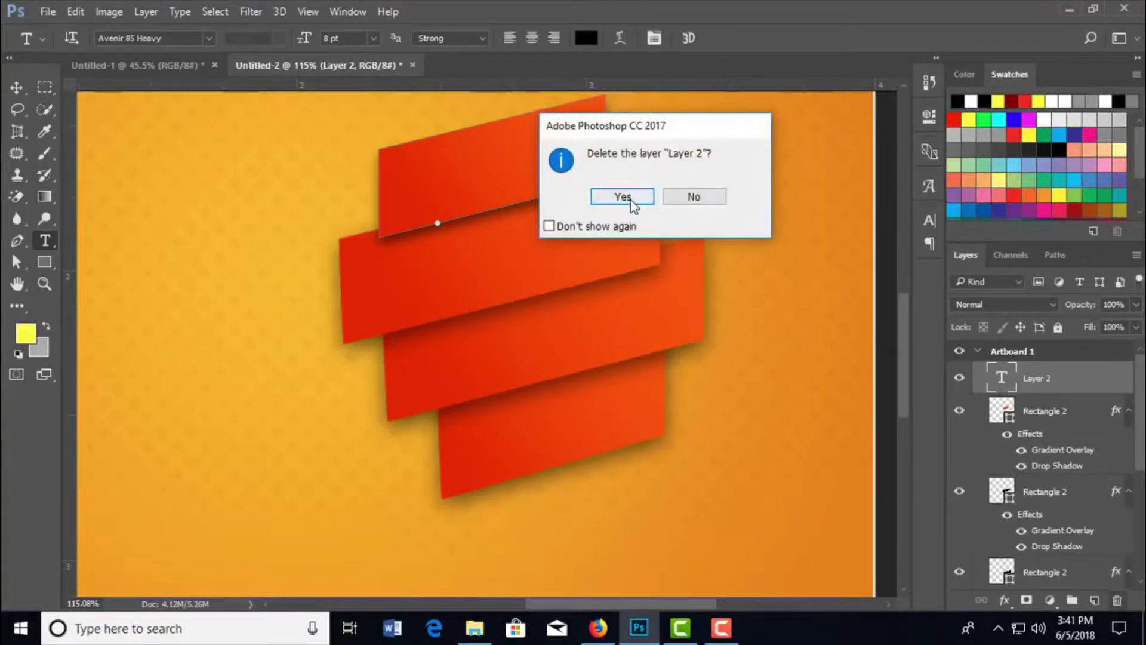
{"action": "left_click", "coordinate": [606, 198]}
{"action": "left_click", "coordinate": [18, 88]}
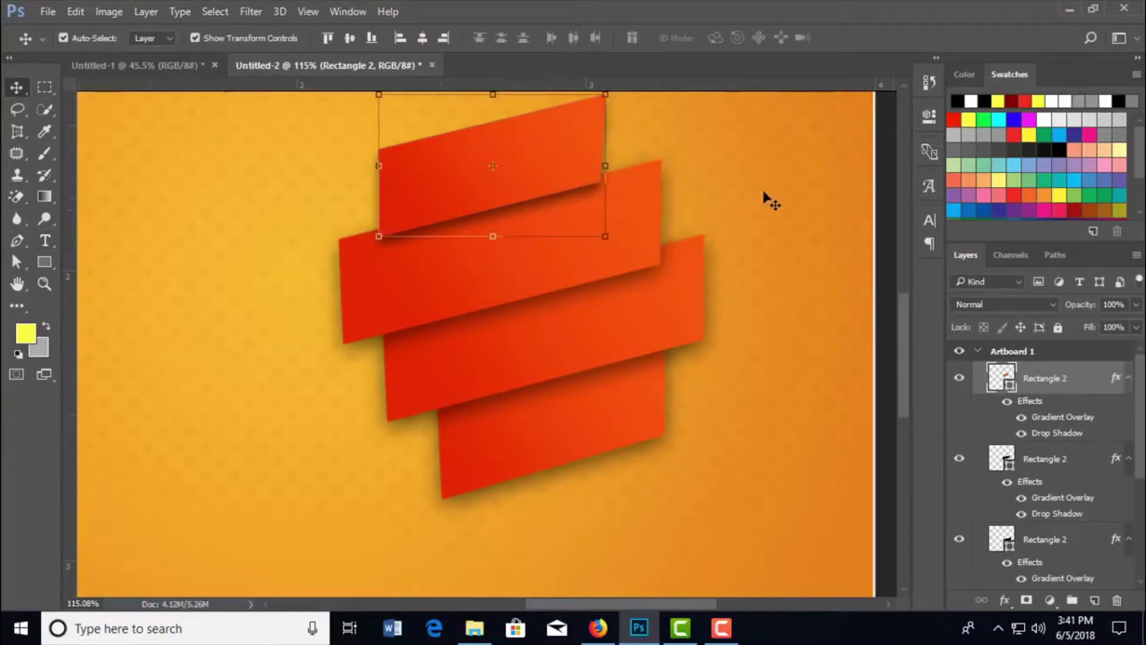
- Add a text layer reading 'BEST' above the top band's layer
{"action": "left_click", "coordinate": [114, 276]}
{"action": "left_click", "coordinate": [39, 242]}
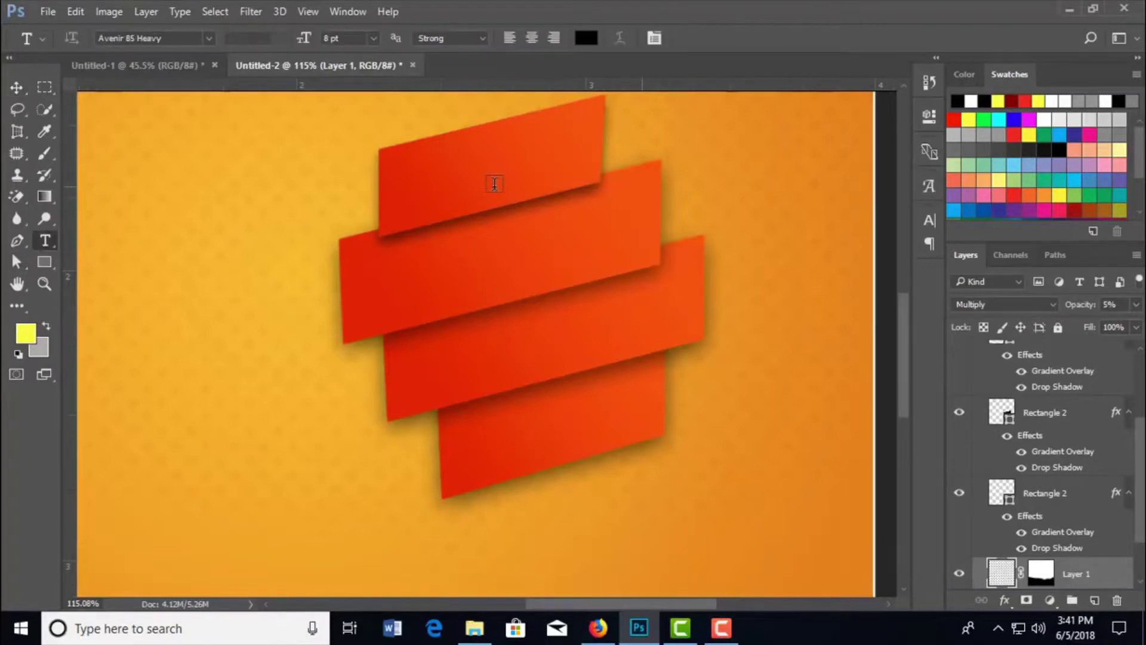
{"action": "scroll", "coordinate": [1129, 496], "scroll_direction": "up", "scroll_amount": 5}
{"action": "left_click", "coordinate": [1071, 387]}
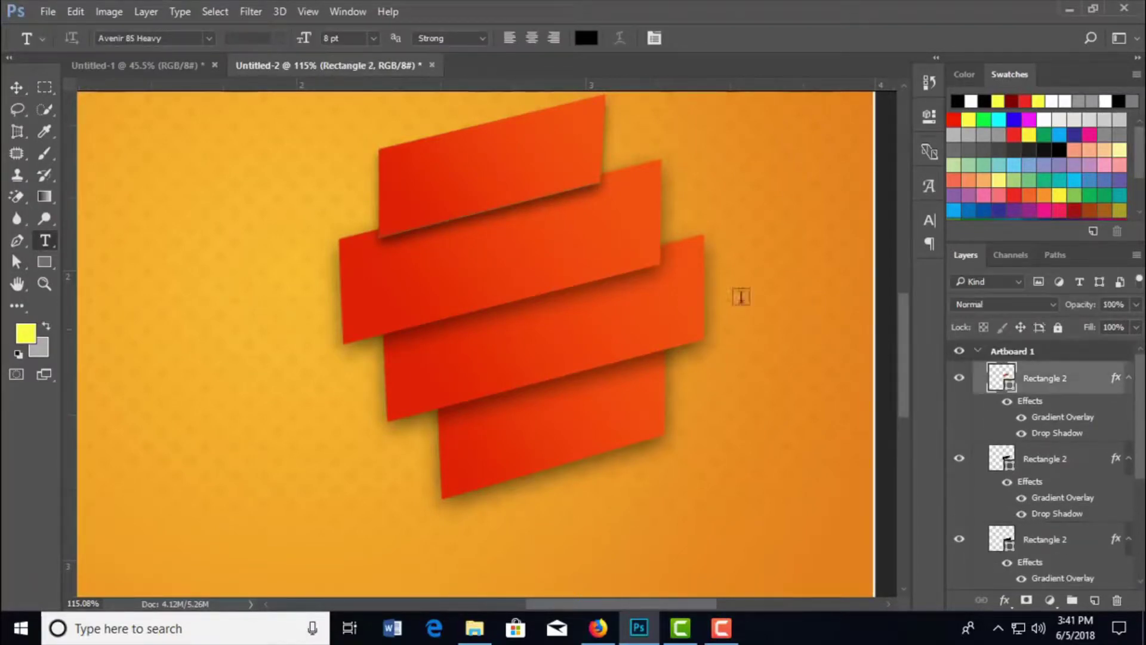
{"action": "left_click", "coordinate": [724, 158]}
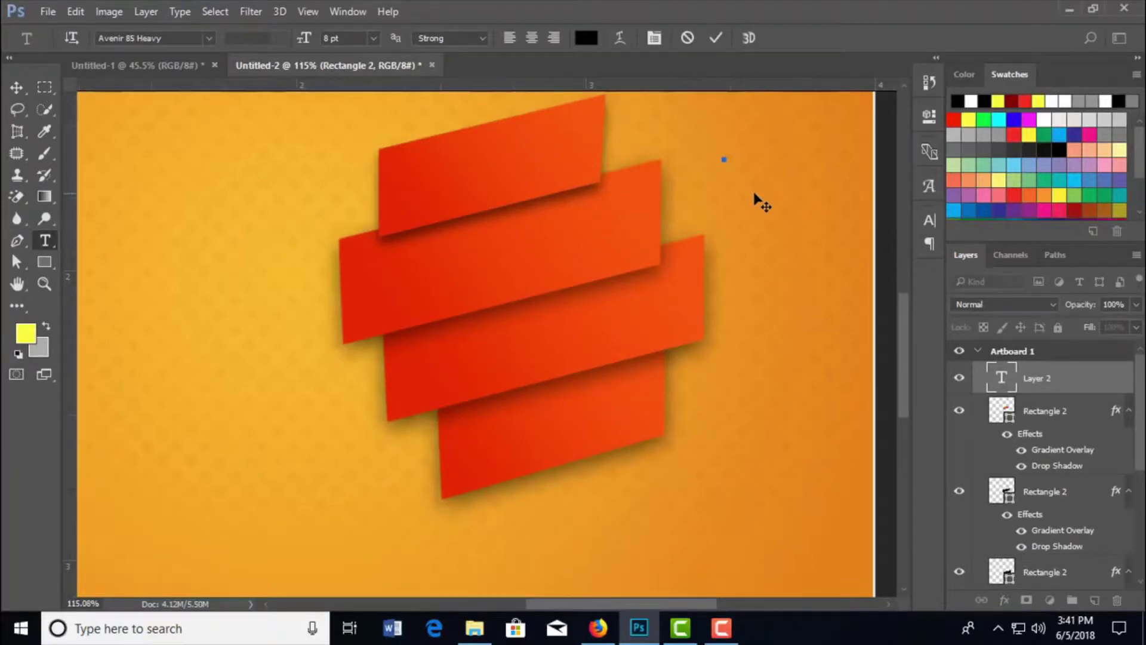
{"action": "type", "text": "BEST"}
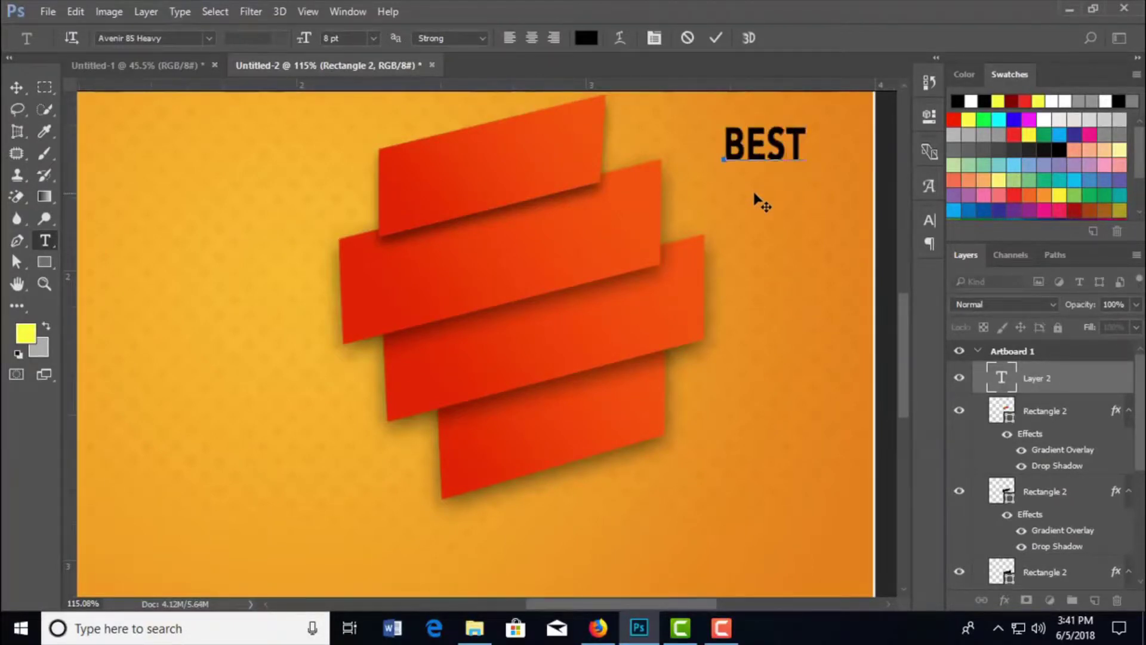
{"action": "left_click", "coordinate": [16, 87]}
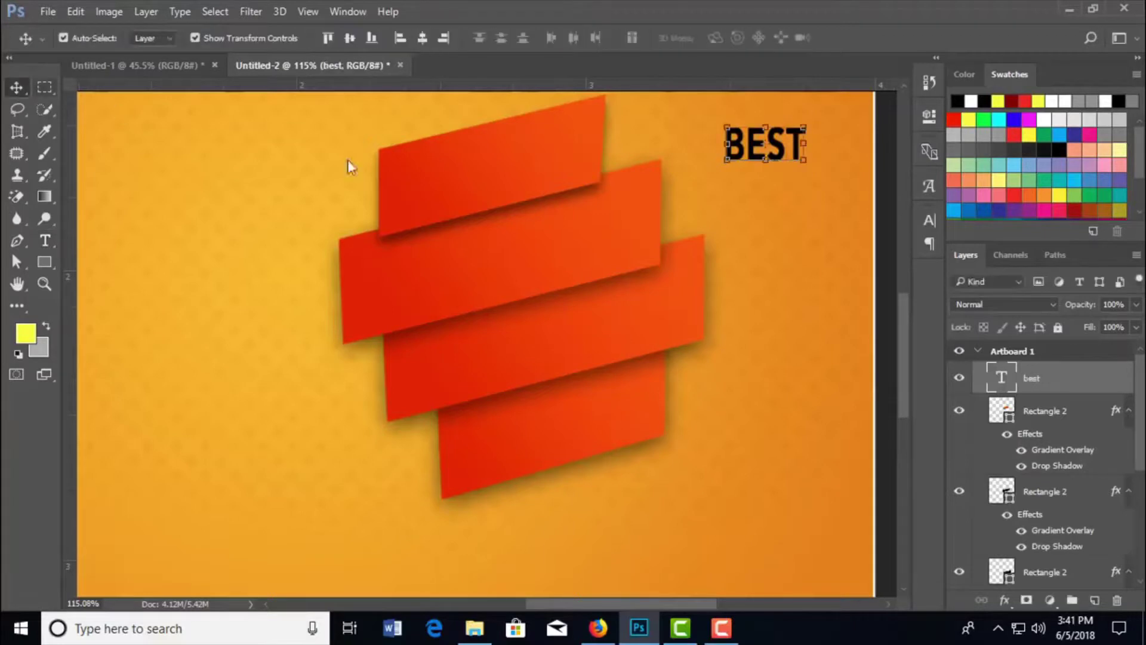
- Move the BEST text onto the top orange band with Ctrl+T
{"action": "key", "text": "ctrl+t"}
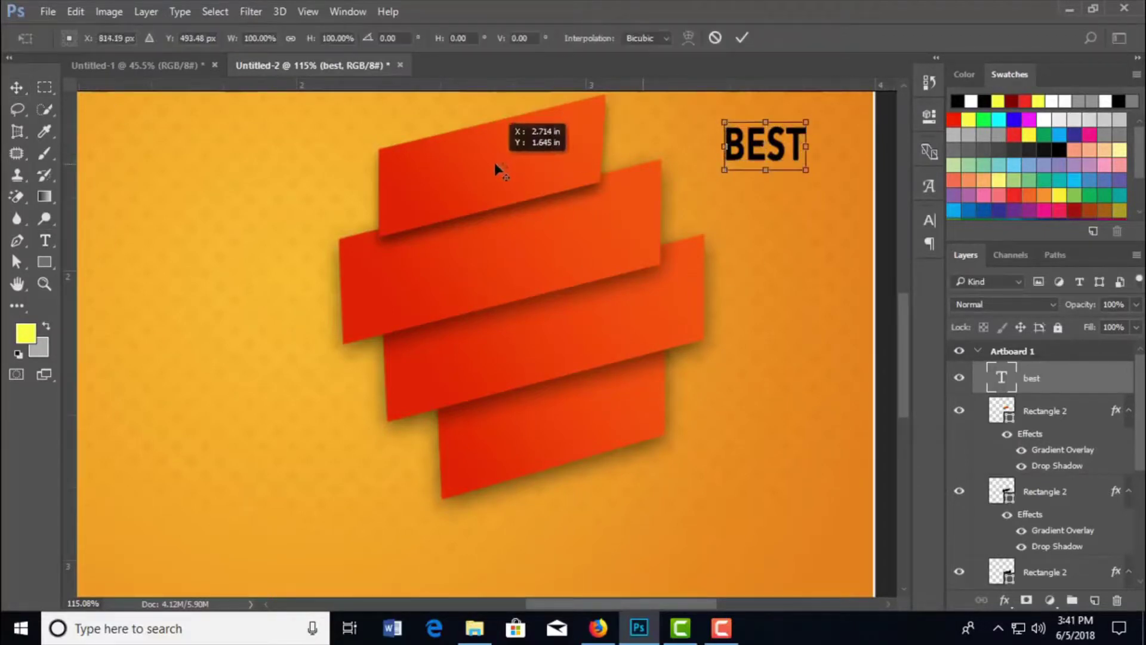
{"action": "left_click_drag", "start_coordinate": [495, 162], "coordinate": [498, 165]}
{"action": "left_click_drag", "start_coordinate": [764, 148], "coordinate": [492, 170]}
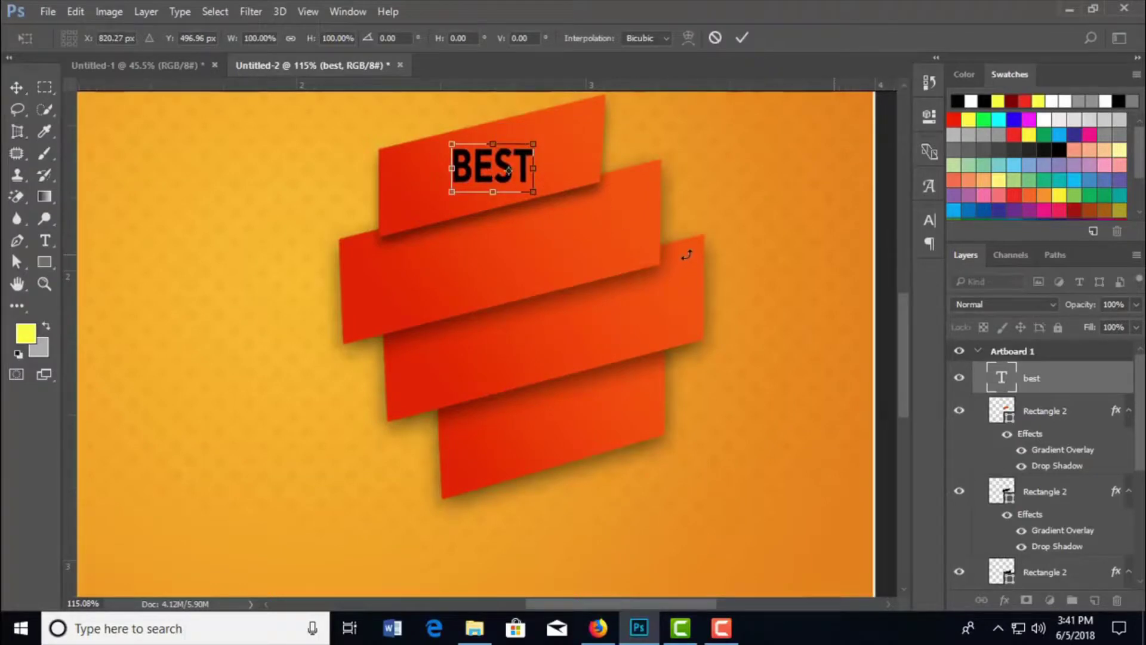
{"action": "scroll", "coordinate": [687, 238], "scroll_direction": "up", "scroll_amount": 3}
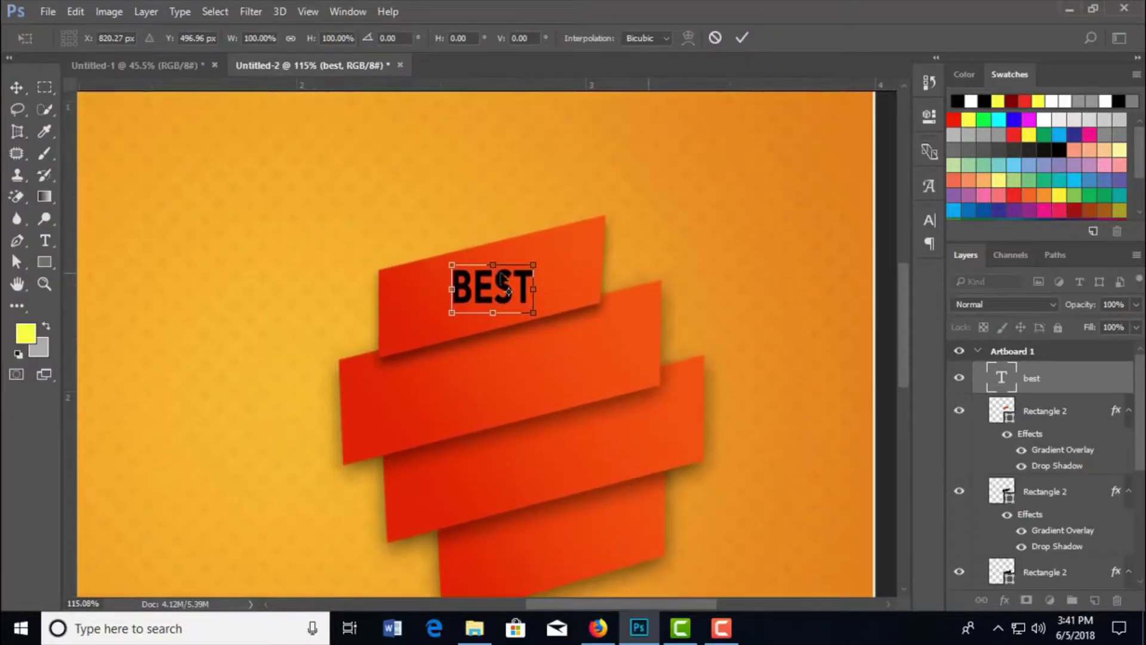
{"action": "left_click", "coordinate": [739, 39]}
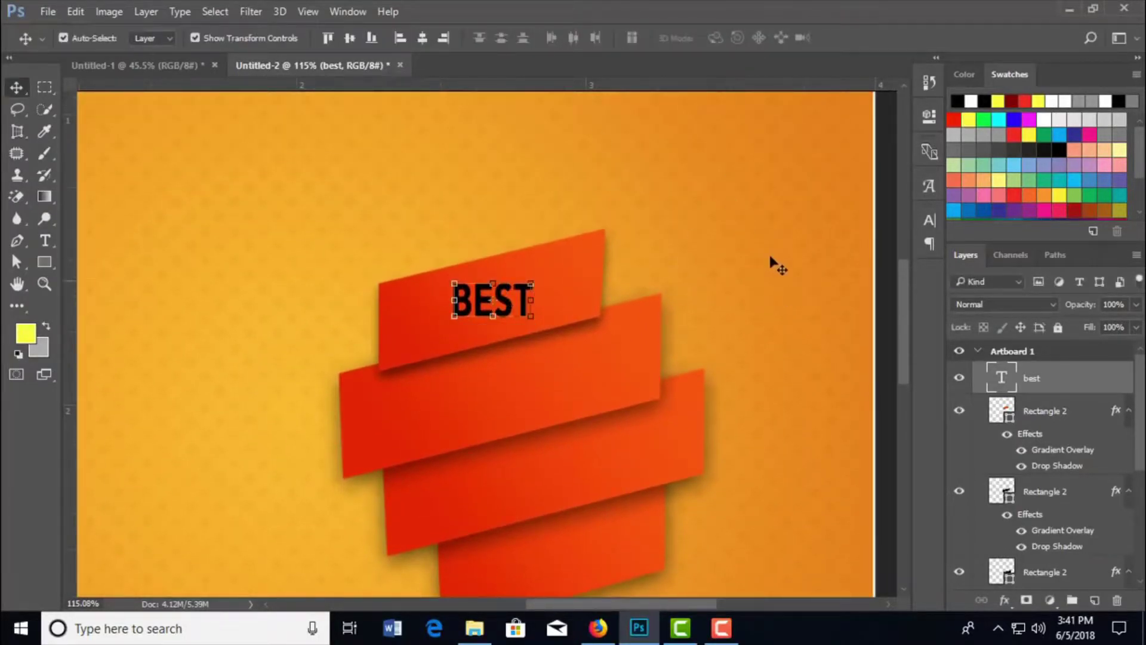
{"action": "scroll", "coordinate": [564, 373], "scroll_direction": "down", "scroll_amount": 1}
{"action": "scroll", "coordinate": [564, 373], "scroll_direction": "down", "scroll_amount": 1}
{"action": "scroll", "coordinate": [545, 364], "scroll_direction": "up", "scroll_amount": 1}
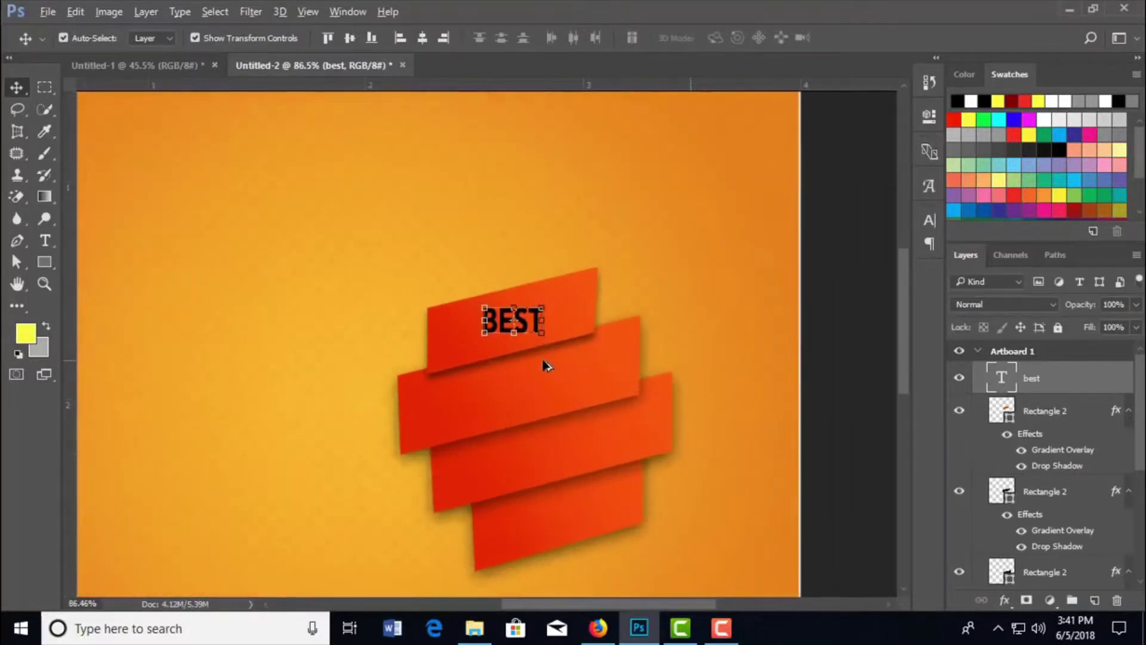
{"action": "scroll", "coordinate": [545, 364], "scroll_direction": "up", "scroll_amount": 1}
{"action": "scroll", "coordinate": [545, 364], "scroll_direction": "up", "scroll_amount": 1}
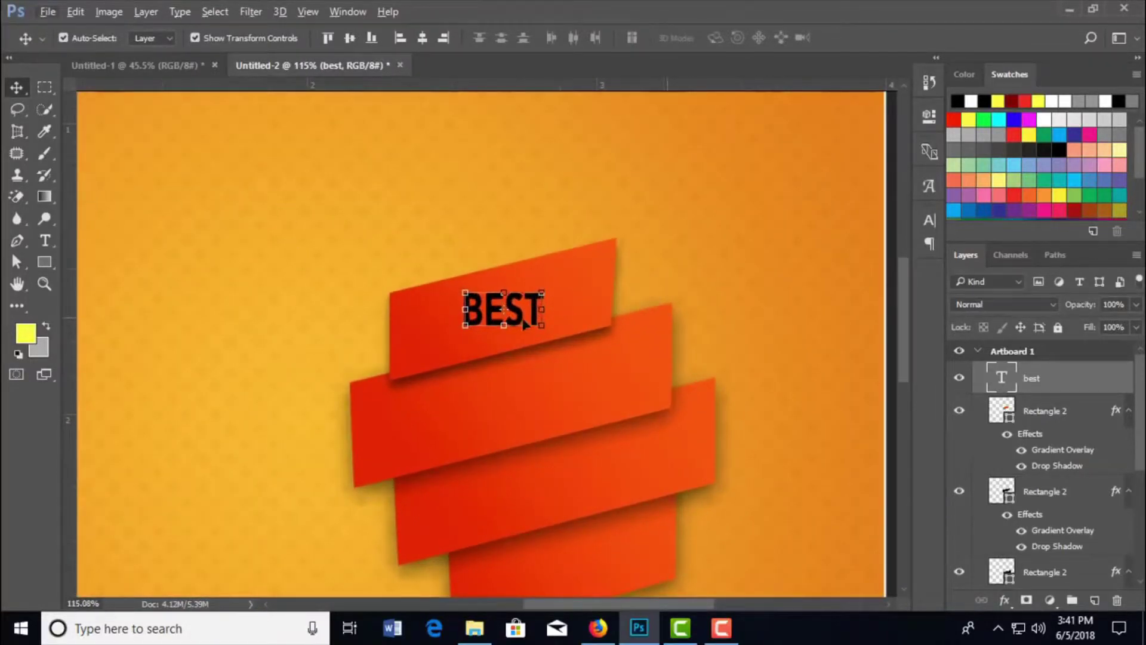
- Draw a rectangle shape over the word BEST
{"action": "left_click", "coordinate": [1055, 416]}
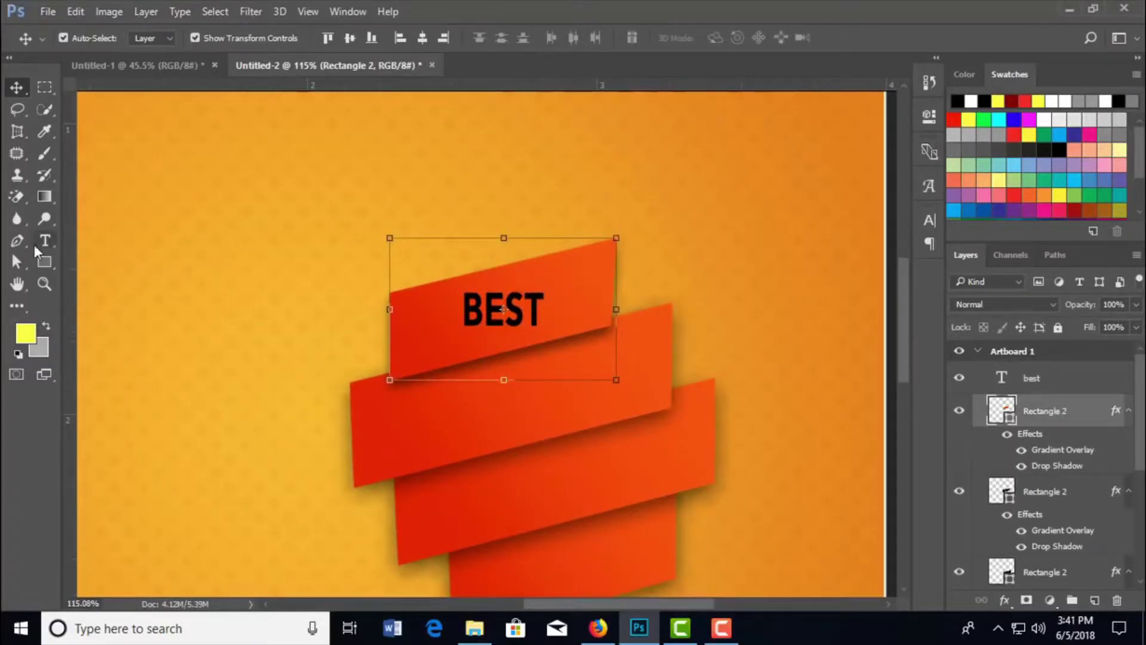
{"action": "left_click", "coordinate": [47, 266]}
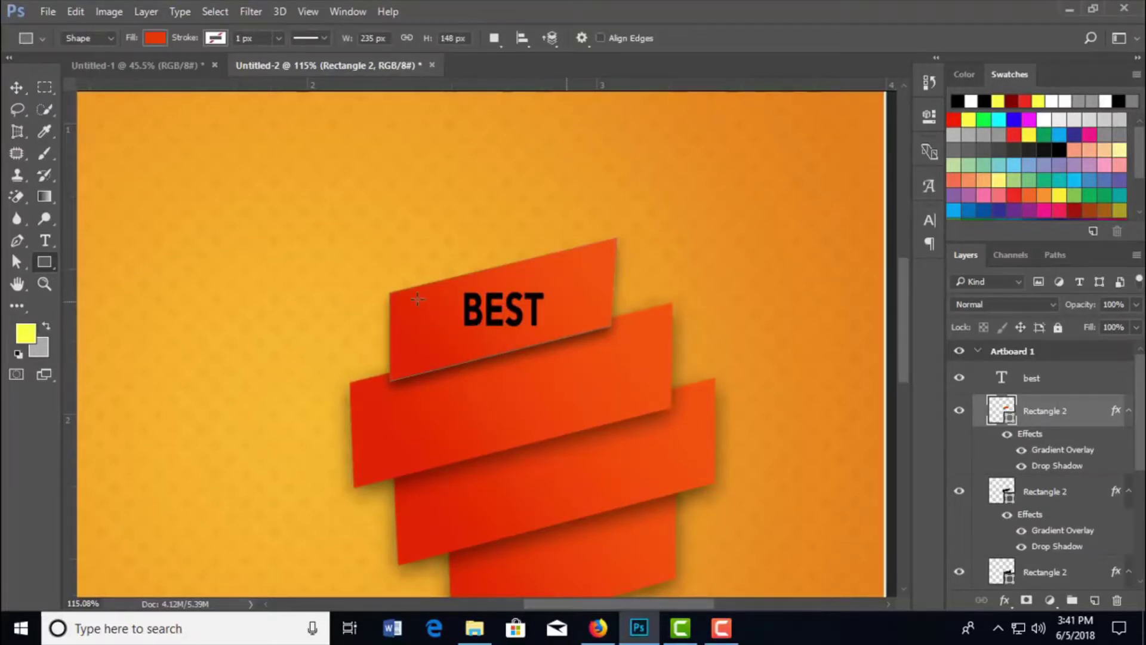
{"action": "left_click_drag", "start_coordinate": [417, 298], "coordinate": [578, 328]}
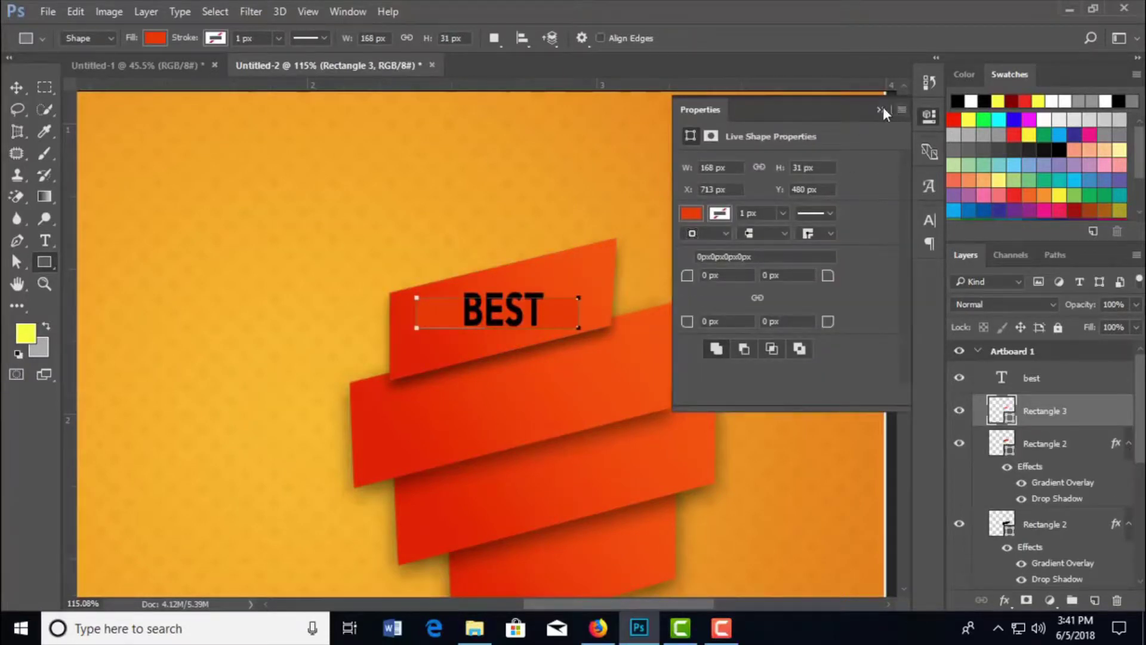
{"action": "left_click", "coordinate": [881, 109]}
- Drag the rectangle's corner points to slant it like the top band
{"action": "left_click", "coordinate": [16, 261]}
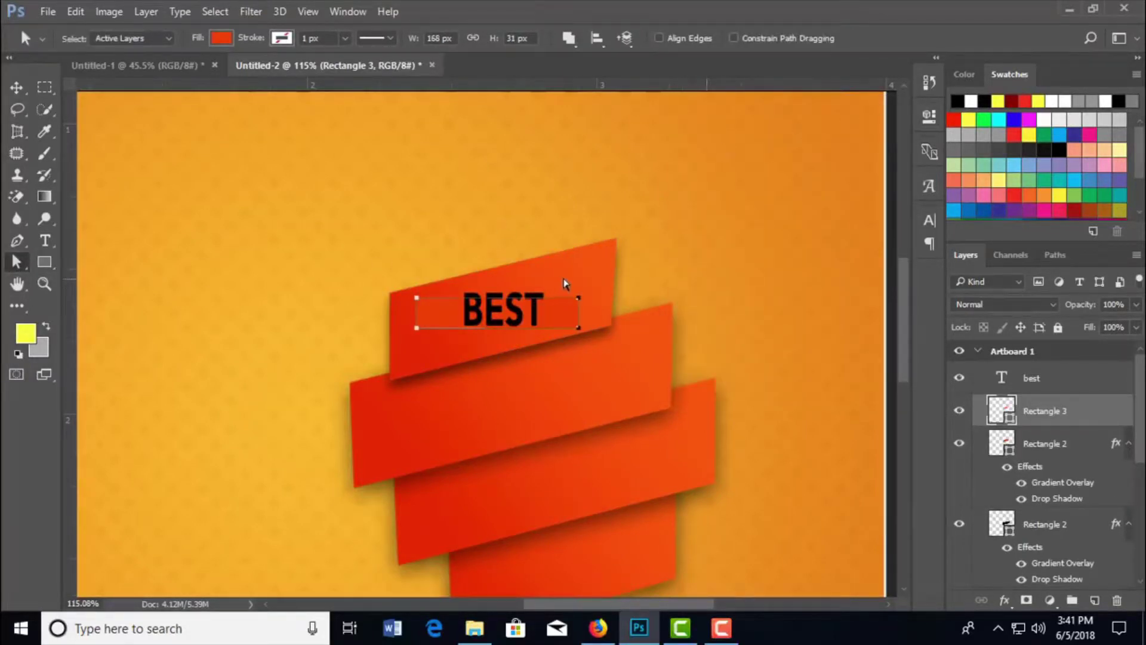
{"action": "left_click_drag", "start_coordinate": [579, 298], "coordinate": [605, 256]}
{"action": "left_click", "coordinate": [651, 198]}
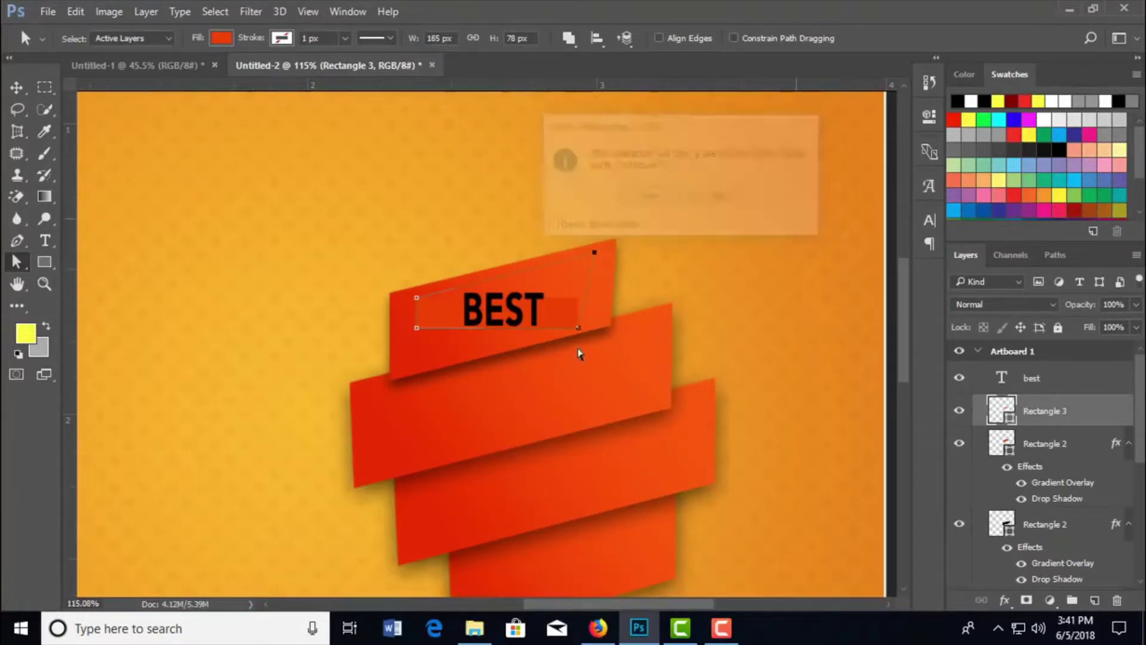
{"action": "left_click_drag", "start_coordinate": [578, 328], "coordinate": [590, 318]}
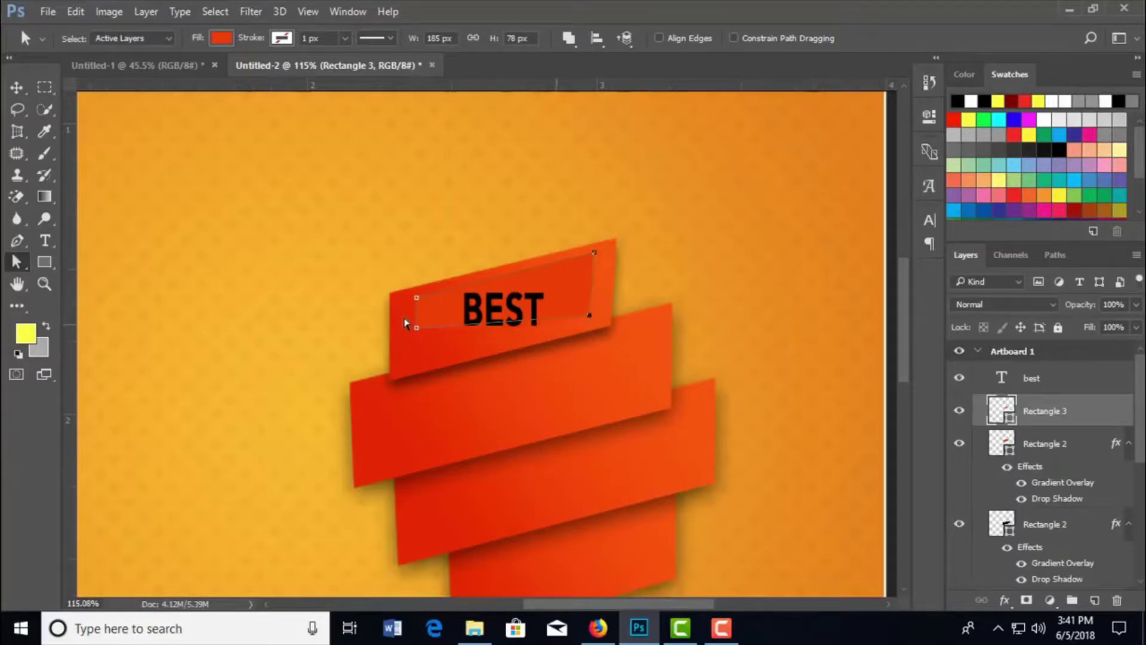
{"action": "left_click_drag", "start_coordinate": [417, 328], "coordinate": [411, 358]}
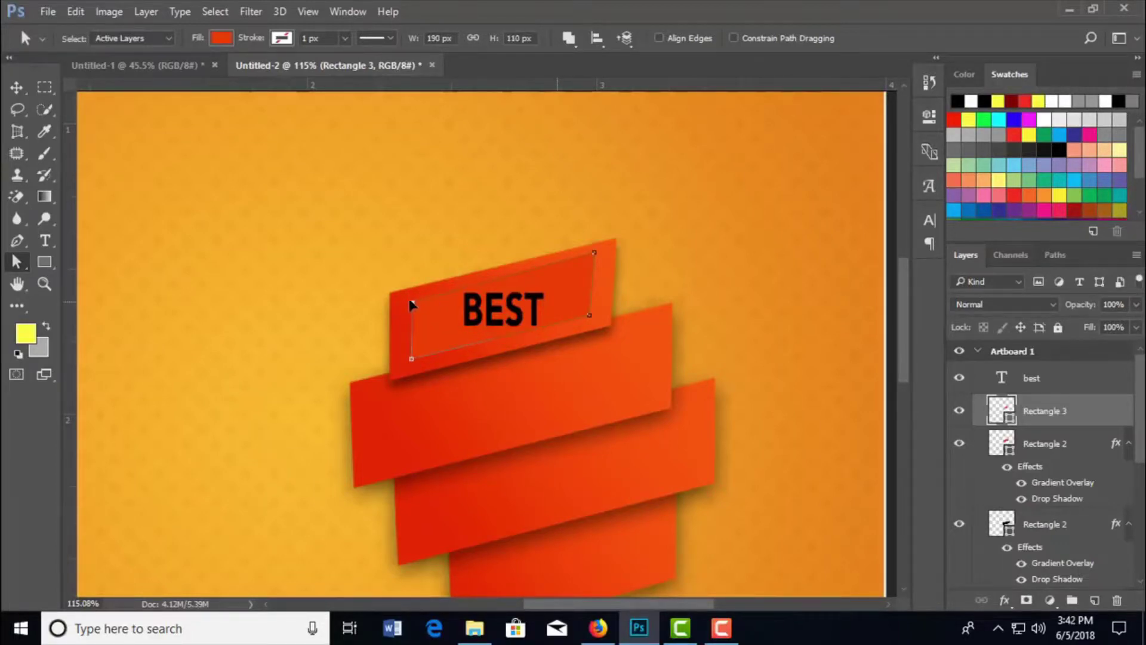
{"action": "left_click", "coordinate": [412, 300]}
{"action": "left_click_drag", "start_coordinate": [406, 357], "coordinate": [409, 371]}
{"action": "left_click_drag", "start_coordinate": [410, 371], "coordinate": [412, 367]}
{"action": "left_click", "coordinate": [591, 317]}
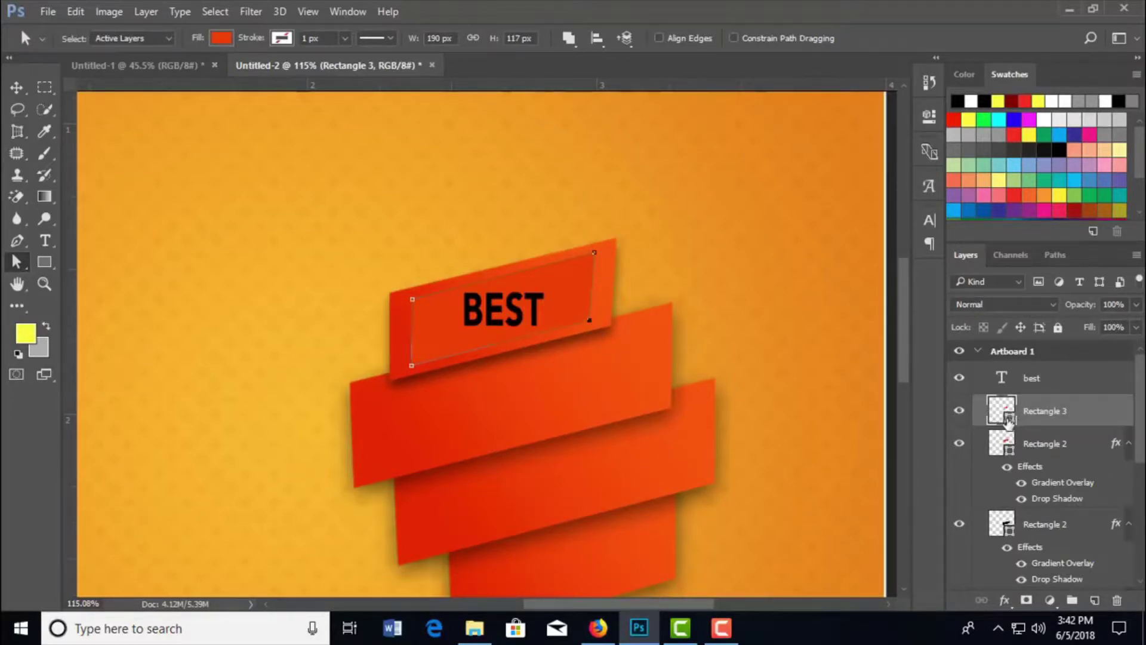
- Fill the top ribbon rectangle (Rectangle 3) with yellow from the Swatches
{"action": "double_click", "coordinate": [1007, 421]}
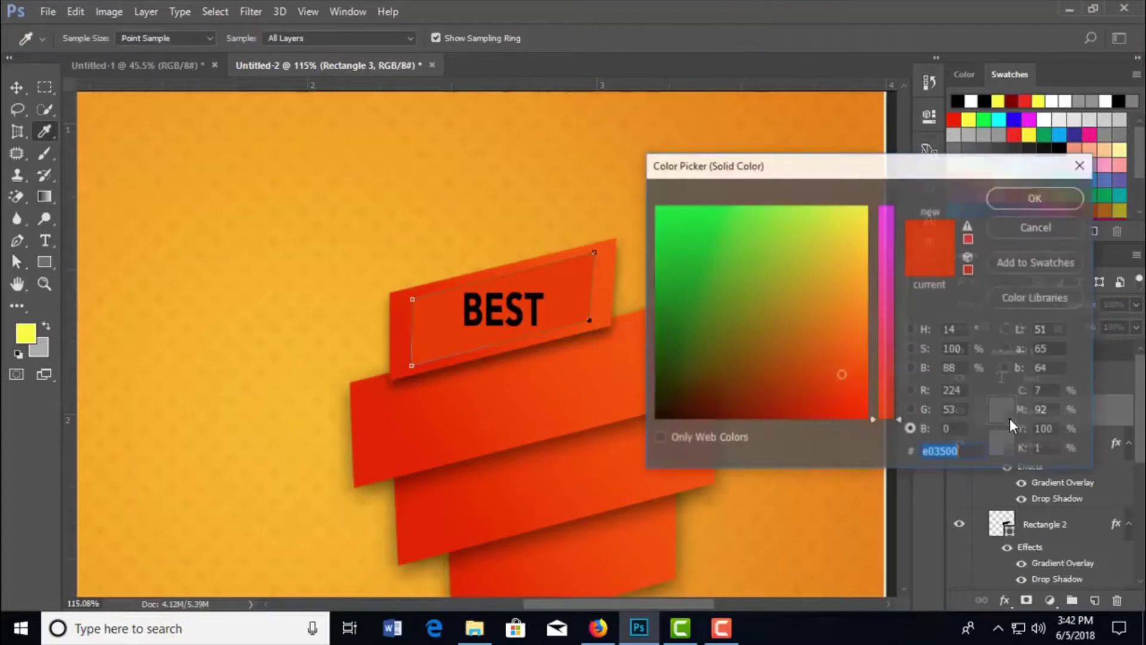
{"action": "left_click", "coordinate": [1002, 99]}
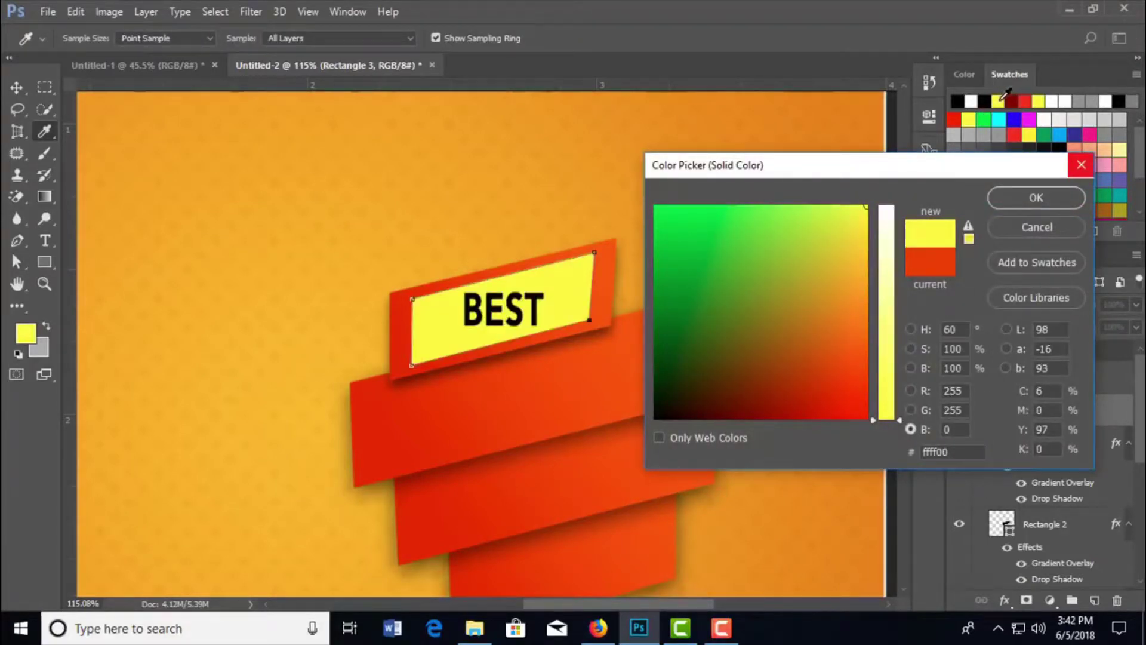
{"action": "left_click", "coordinate": [1047, 194]}
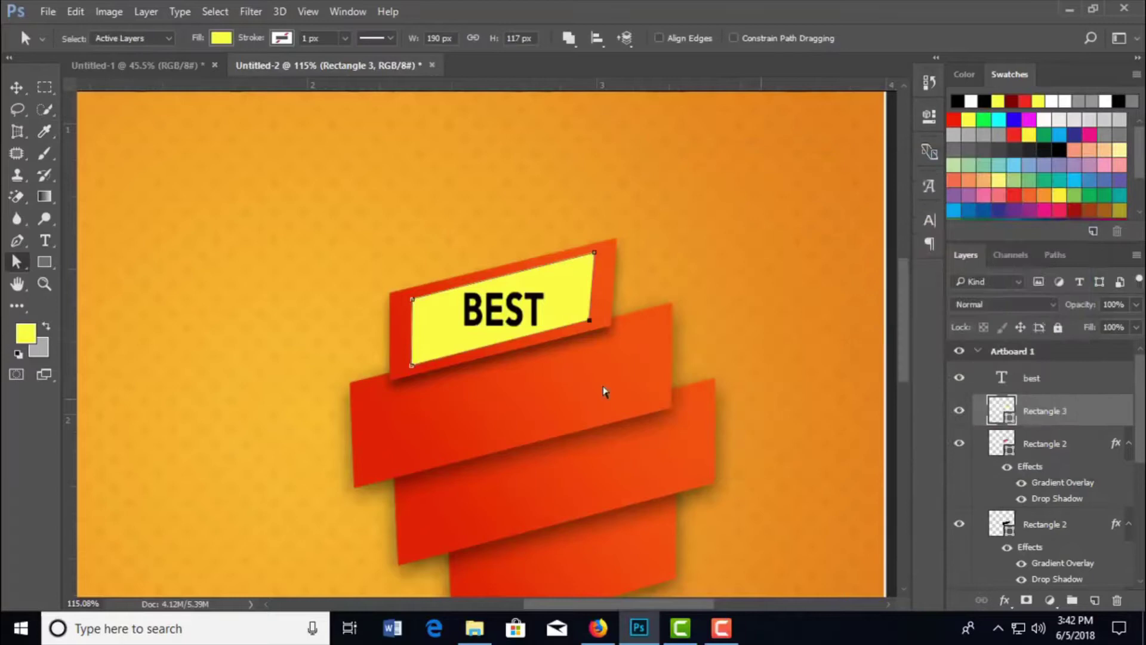
- Rotate the BEST text about -13° and scale it up to fill the yellow box
{"action": "left_click", "coordinate": [16, 87]}
{"action": "left_click", "coordinate": [526, 323]}
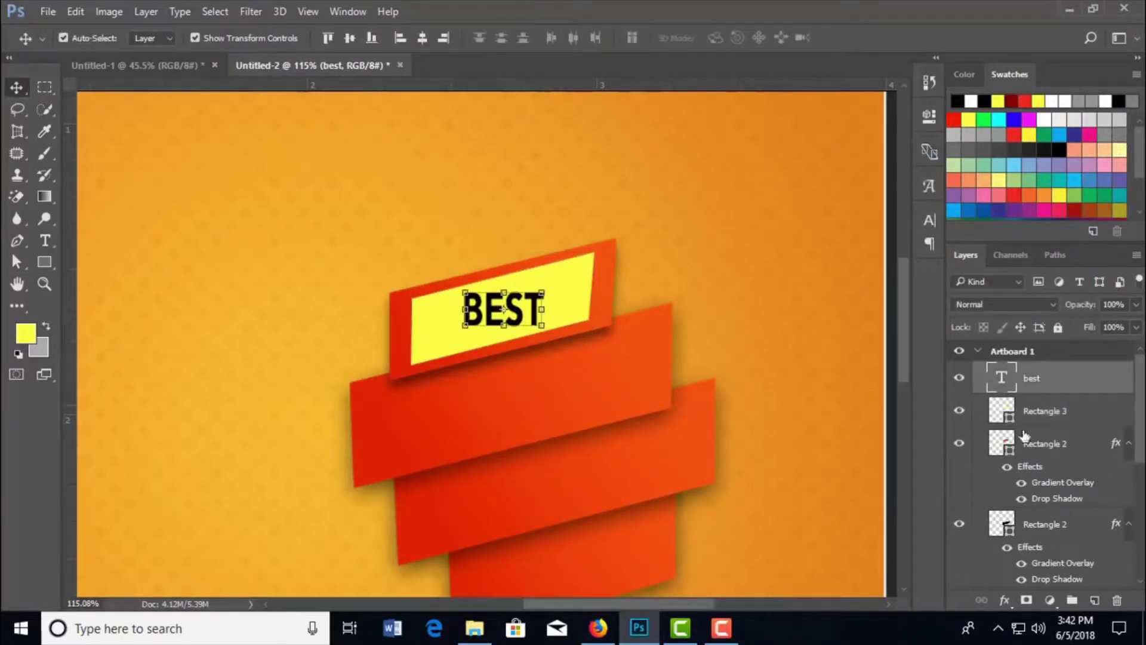
{"action": "left_click_drag", "start_coordinate": [555, 292], "coordinate": [564, 269]}
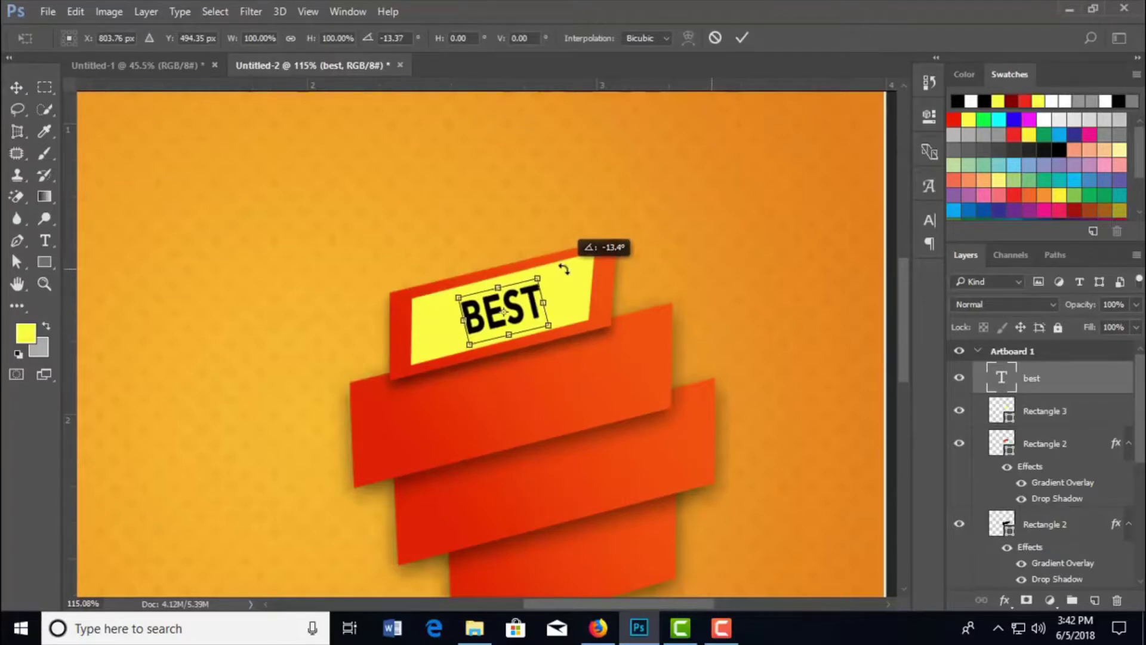
{"action": "left_click_drag", "start_coordinate": [564, 269], "coordinate": [567, 275]}
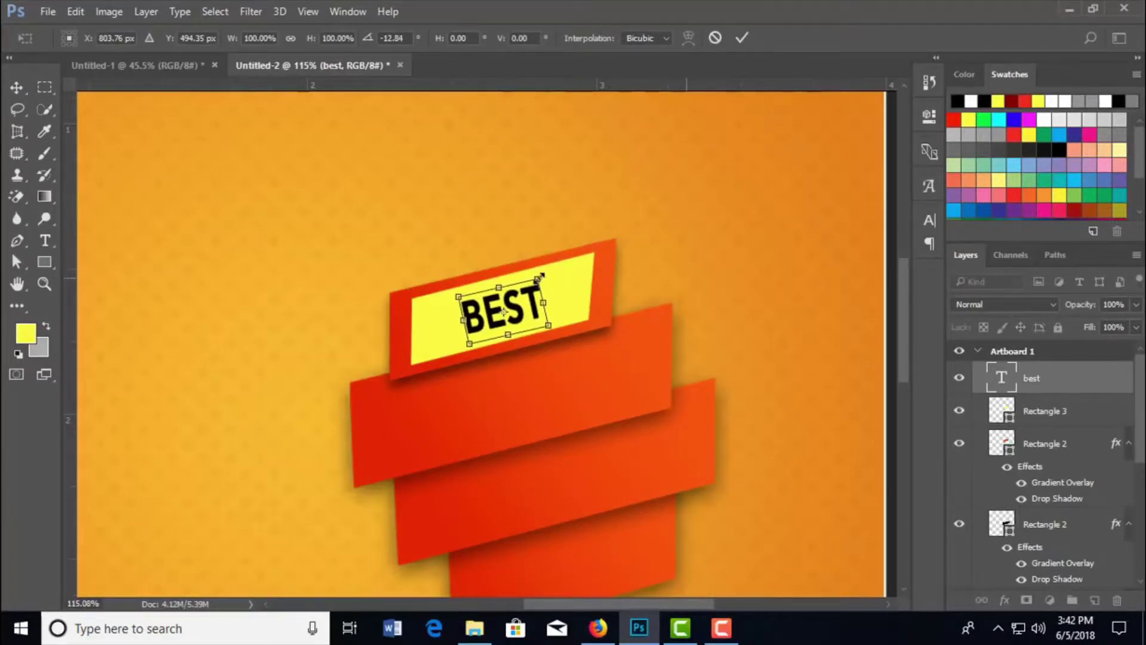
{"action": "left_click_drag", "start_coordinate": [540, 277], "coordinate": [561, 268]}
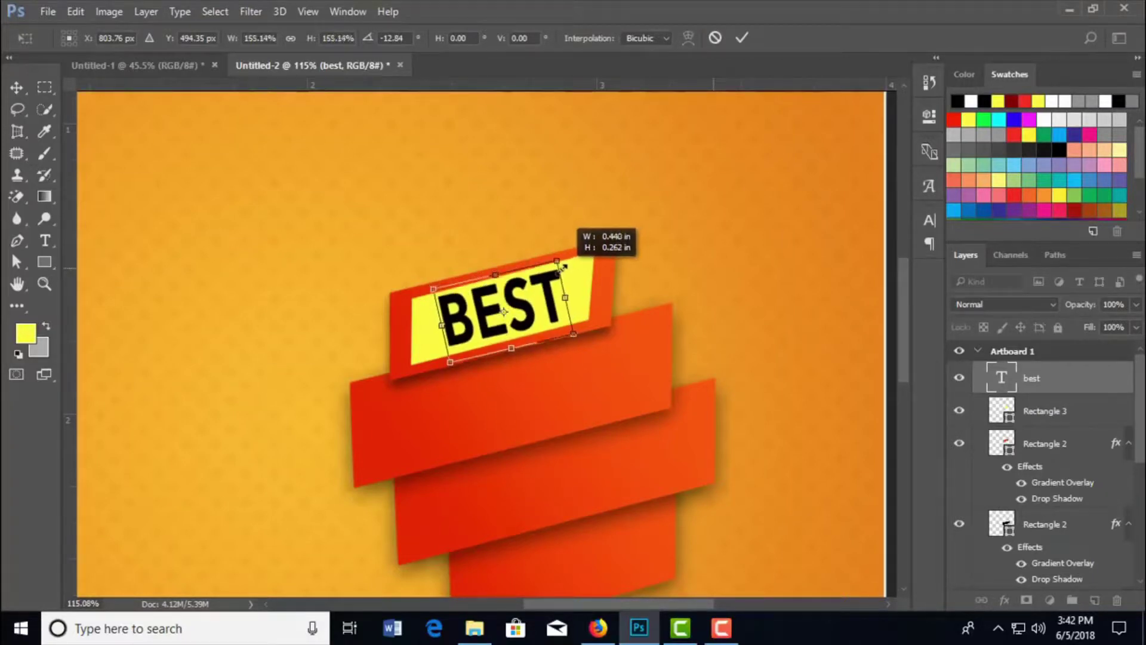
{"action": "left_click", "coordinate": [742, 39]}
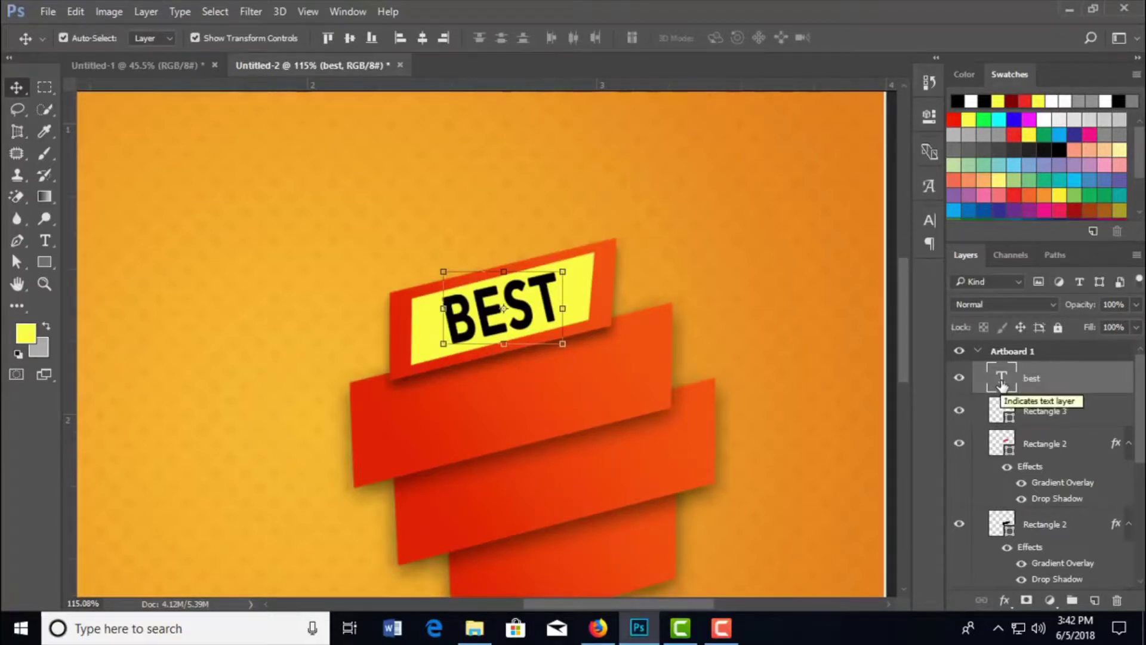
- Recolour BEST dark red-brown (831c00) and duplicate it onto the ribbon below
{"action": "left_click", "coordinate": [932, 218]}
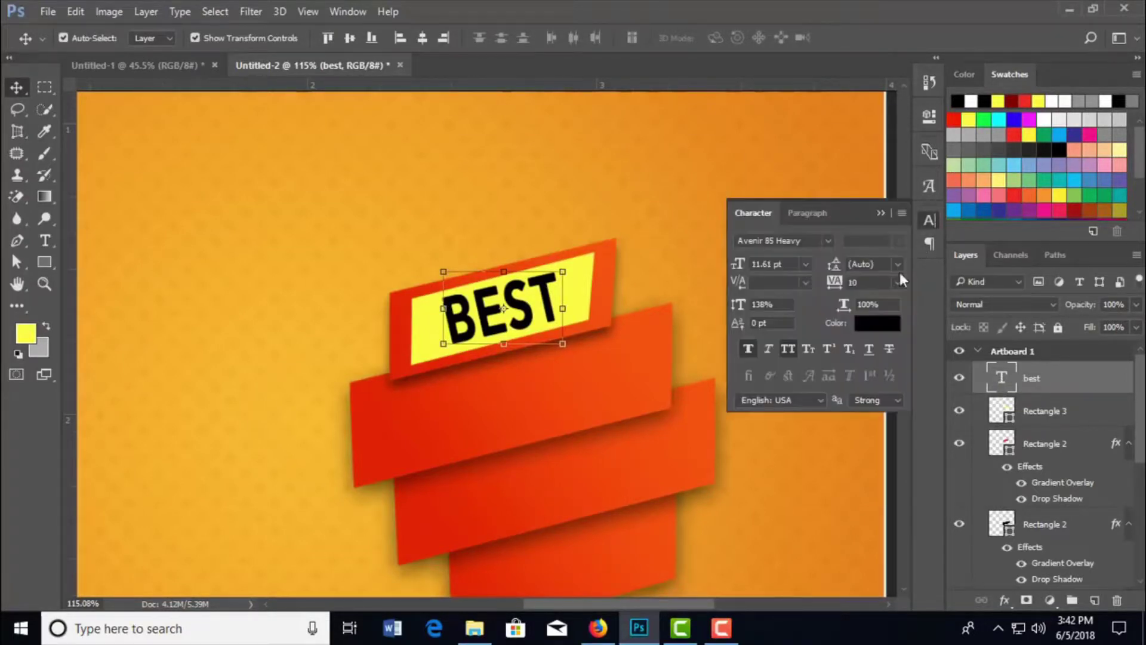
{"action": "left_click", "coordinate": [881, 324]}
{"action": "left_click", "coordinate": [570, 361]}
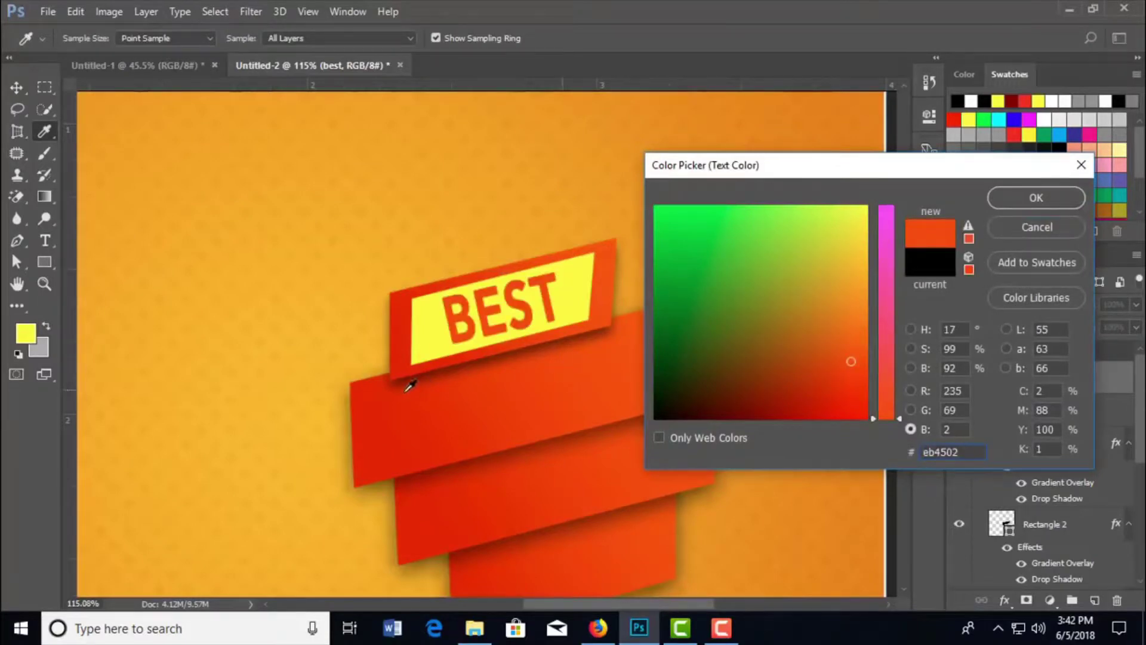
{"action": "left_click", "coordinate": [388, 411]}
{"action": "left_click", "coordinate": [396, 440]}
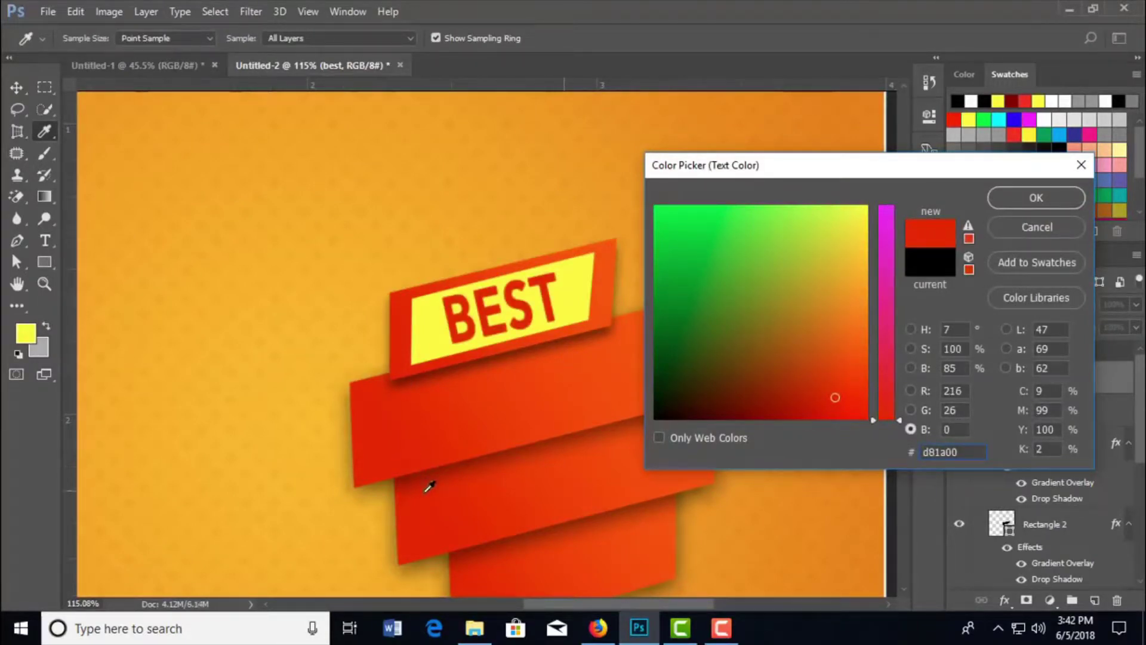
{"action": "left_click", "coordinate": [723, 394]}
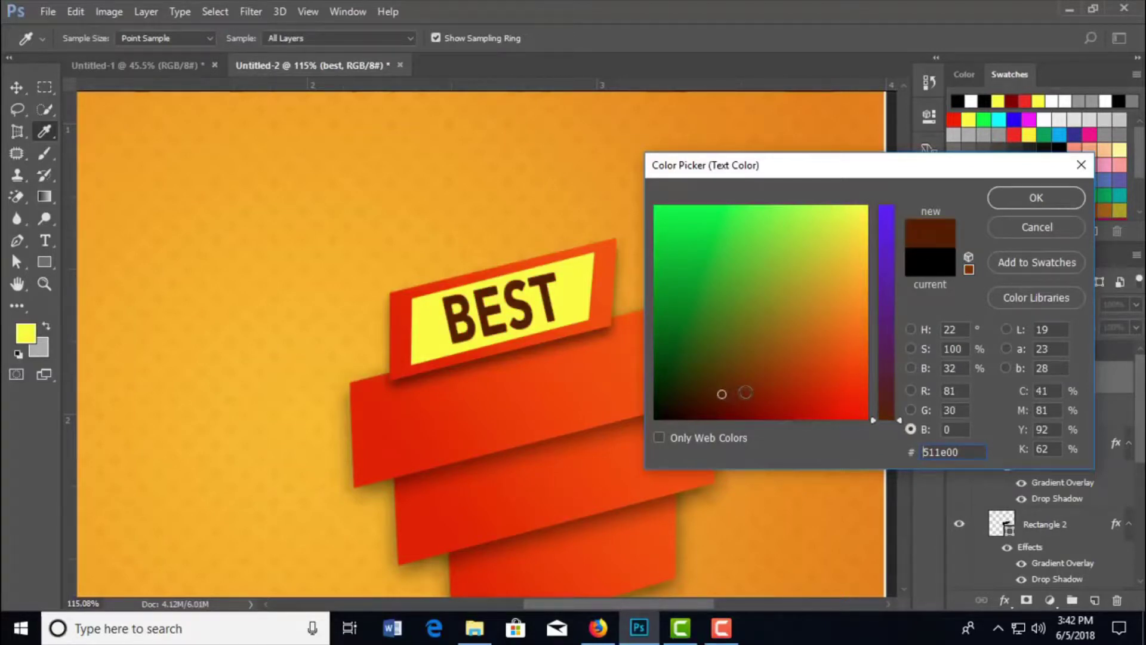
{"action": "left_click_drag", "start_coordinate": [746, 392], "coordinate": [764, 396]}
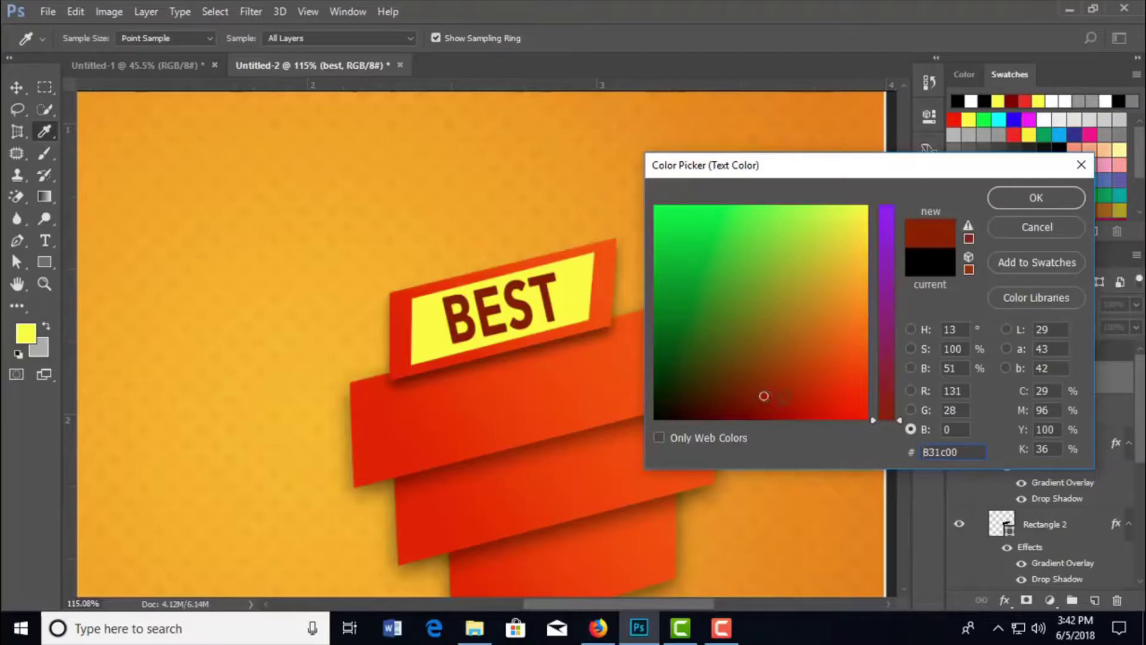
{"action": "left_click", "coordinate": [1040, 198]}
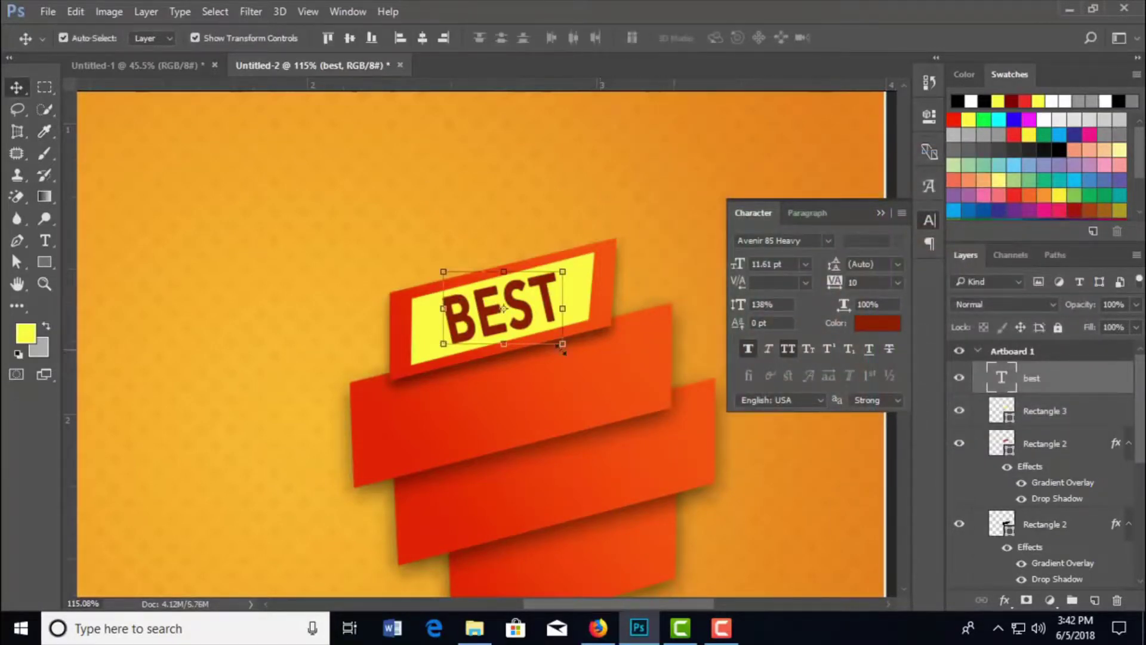
{"action": "left_click_drag", "start_coordinate": [521, 323], "coordinate": [546, 413]}
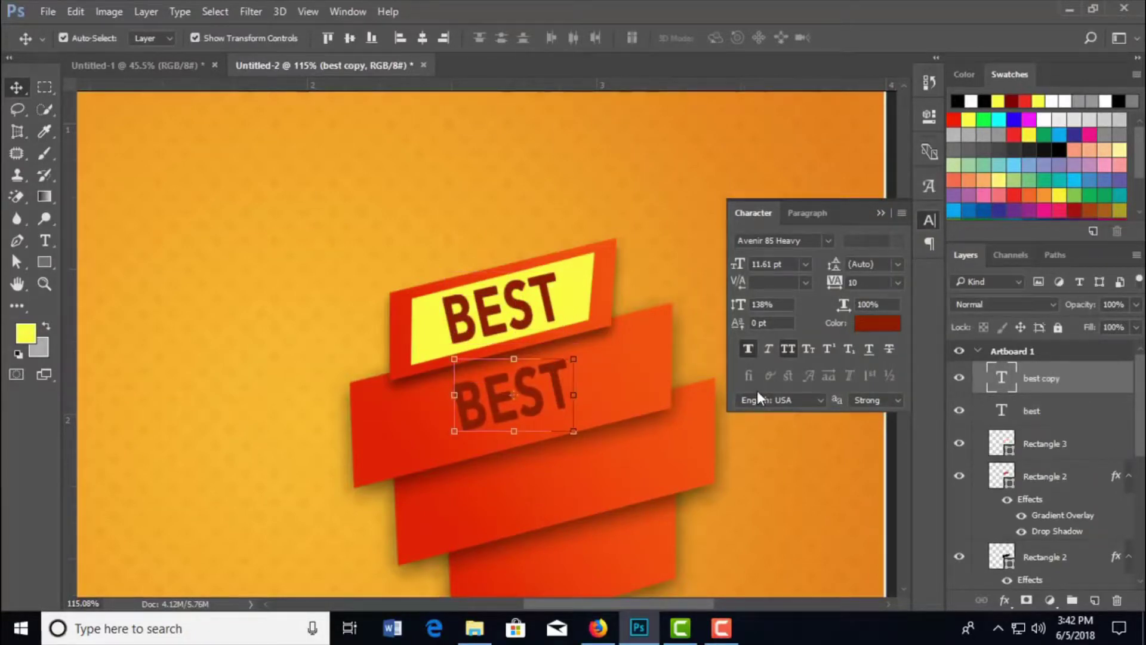
- Retype the duplicated text as PRODUCT
{"action": "double_click", "coordinate": [1003, 378]}
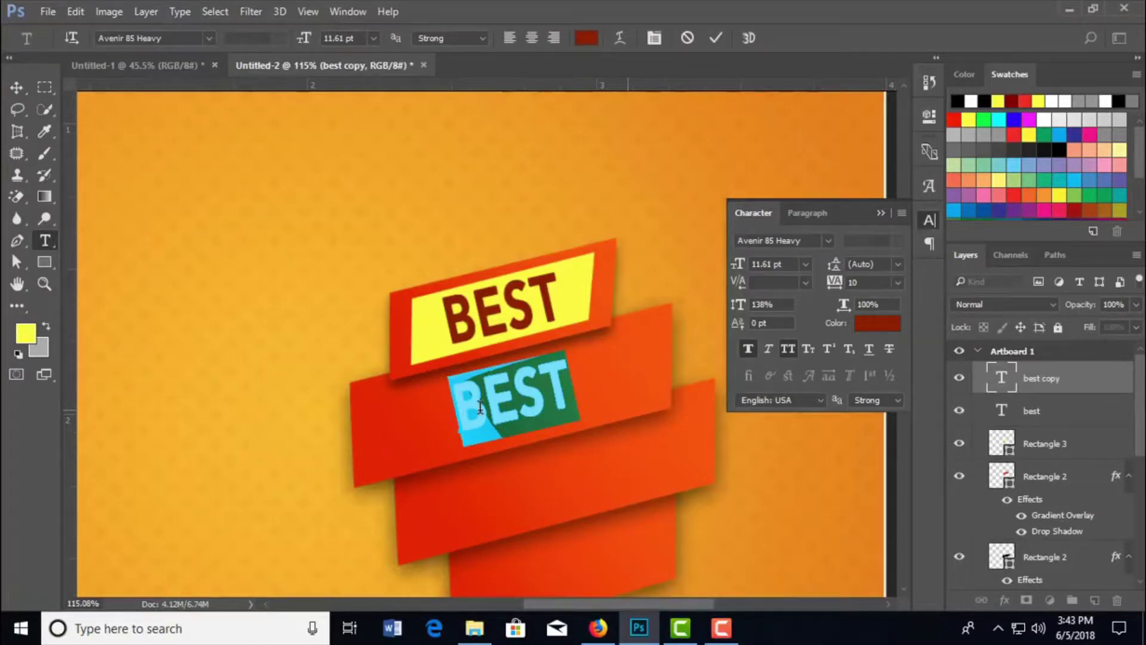
{"action": "type", "text": "PR"}
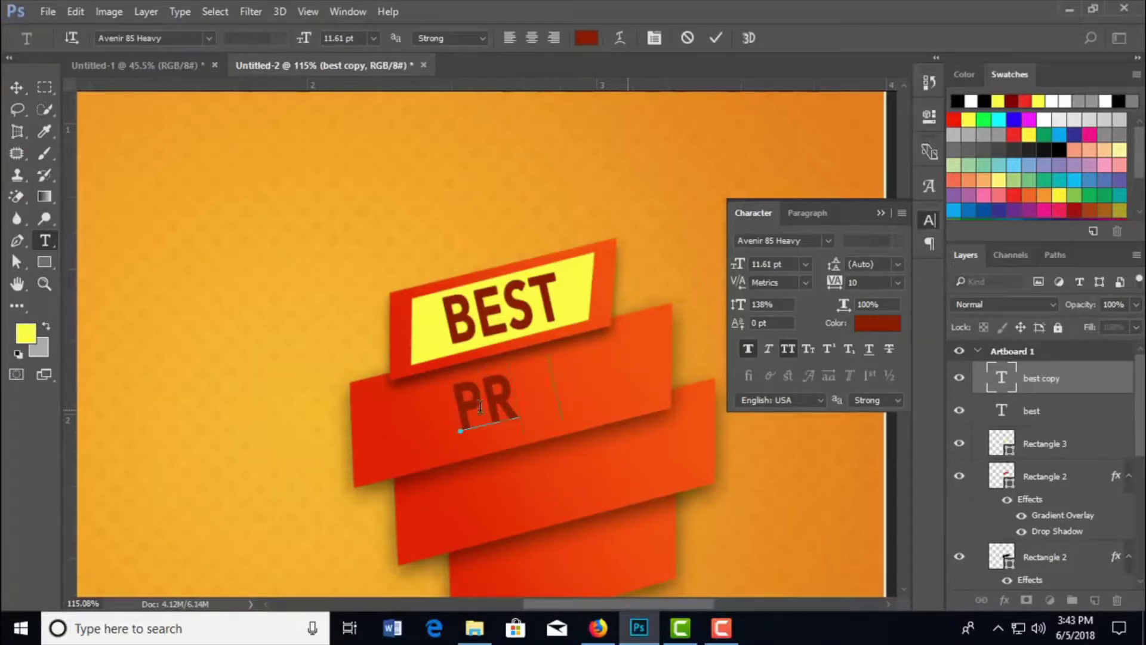
{"action": "type", "text": "ODUCT"}
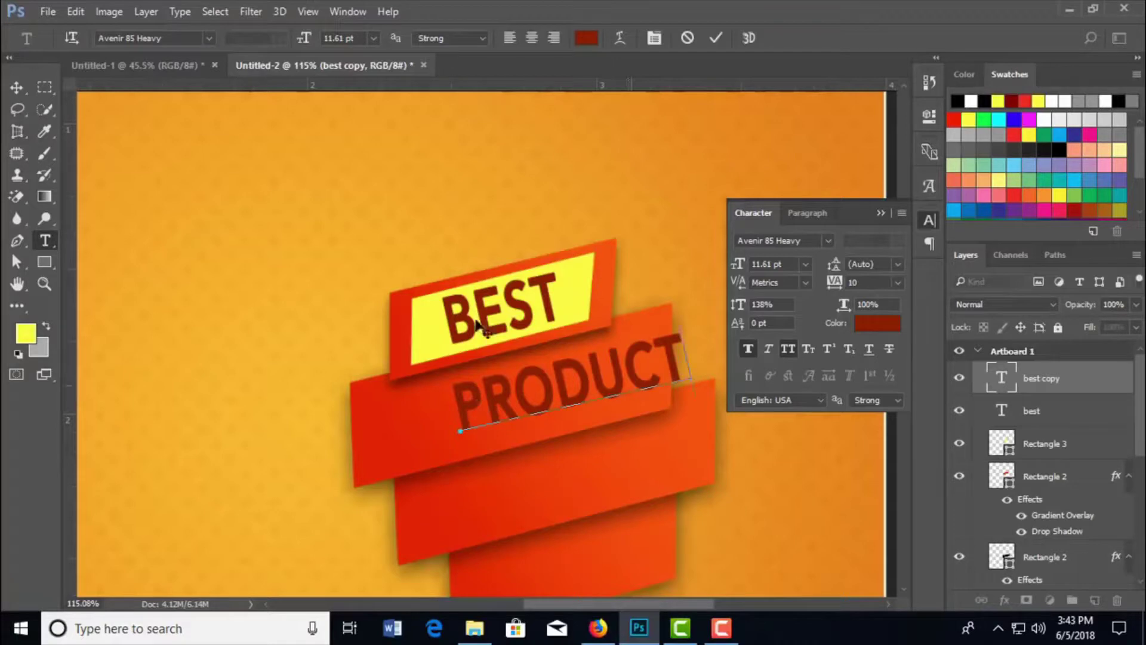
{"action": "left_click", "coordinate": [716, 38]}
{"action": "key", "text": "v"}
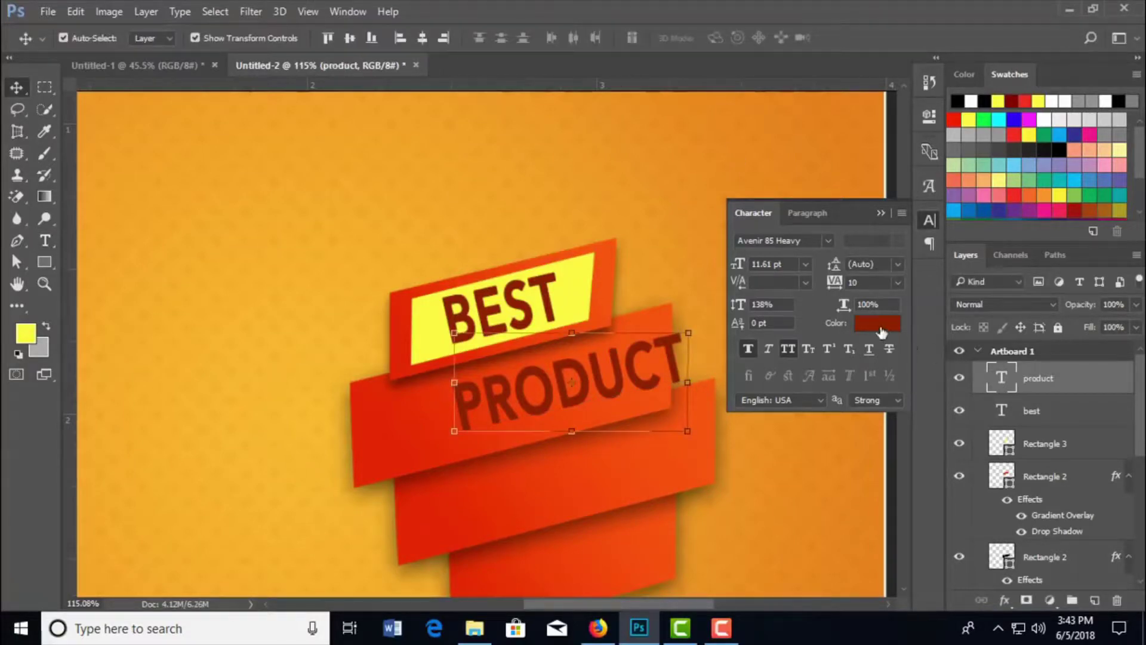
- Colour the PRODUCT text white (ffffff)
{"action": "left_click", "coordinate": [882, 325]}
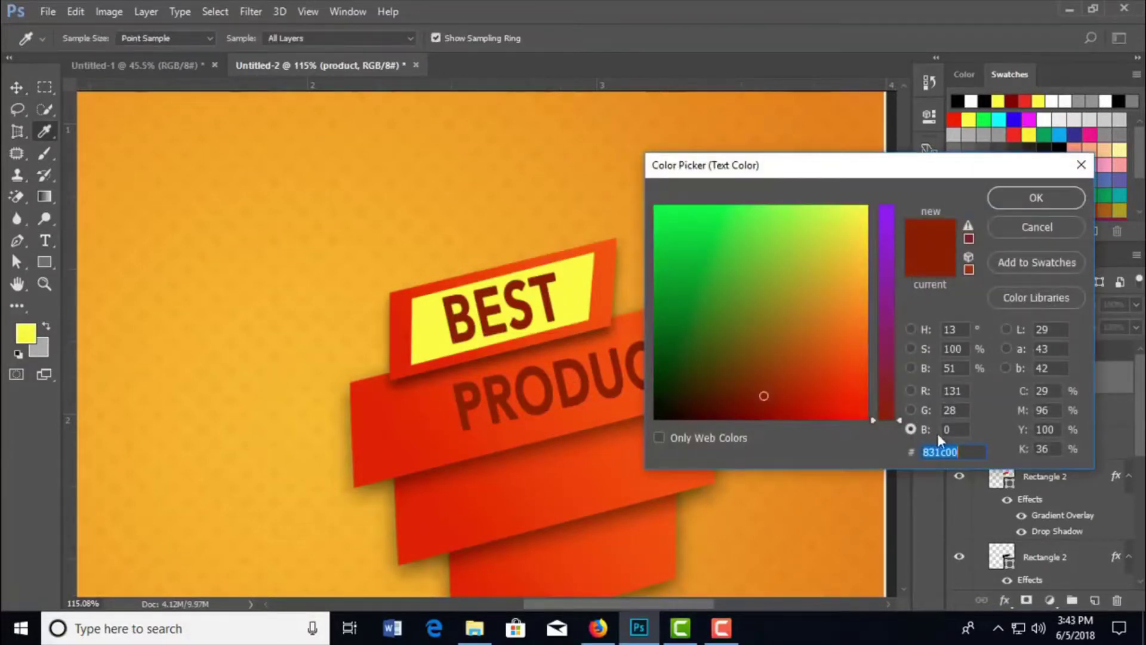
{"action": "type", "text": "fff"}
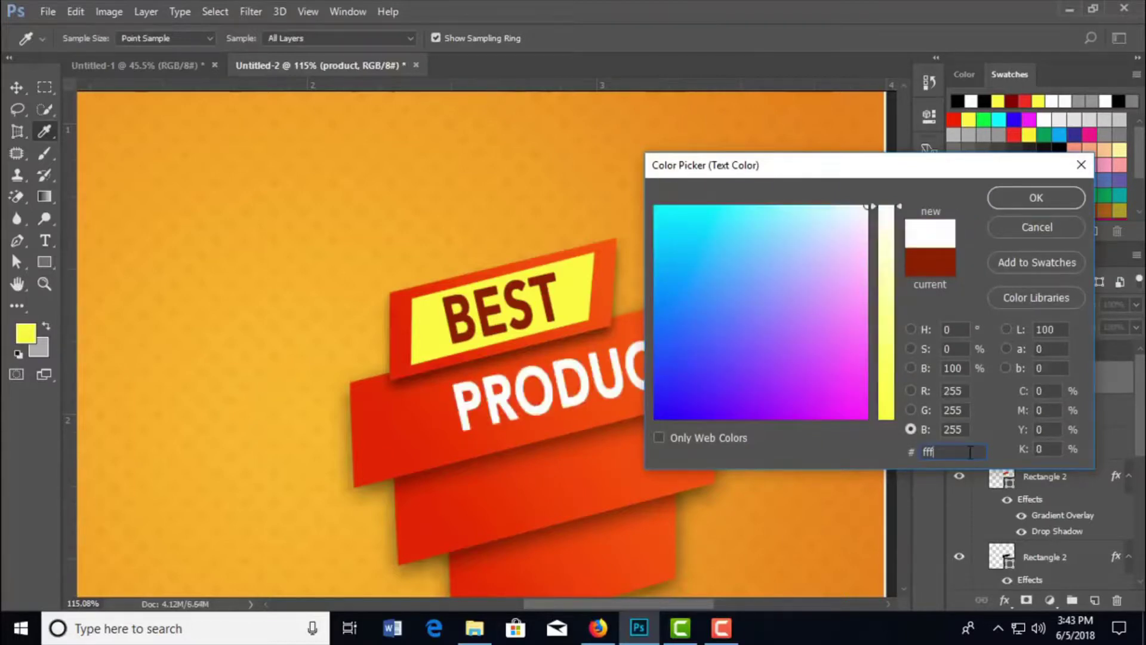
{"action": "type", "text": "ffff"}
{"action": "left_click", "coordinate": [1041, 195]}
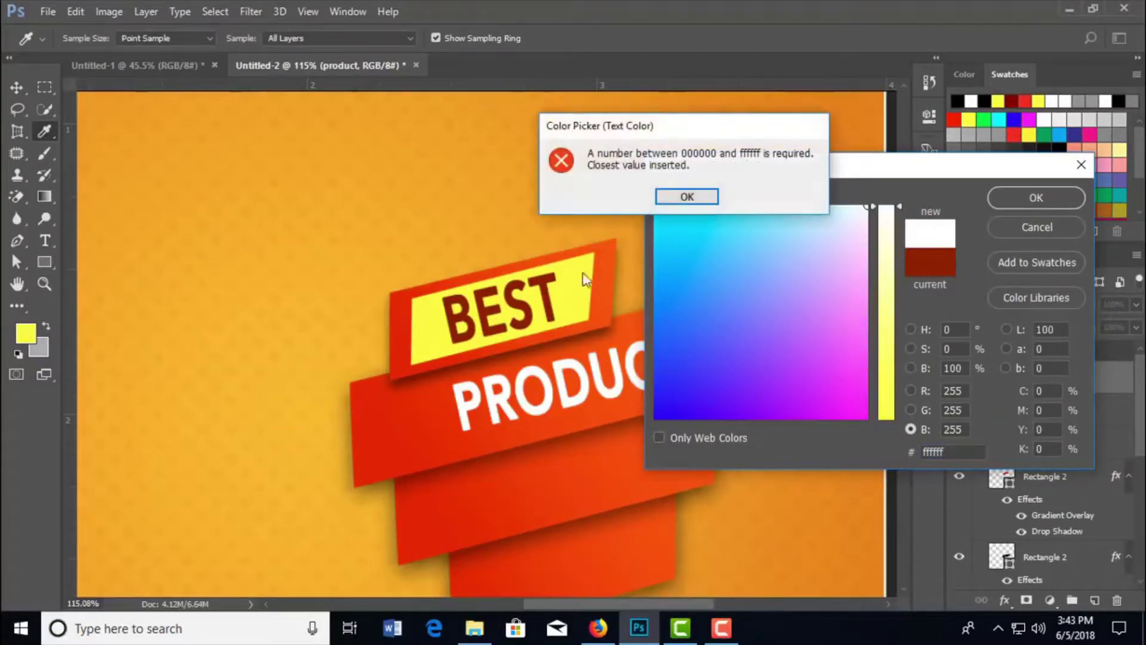
{"action": "left_click", "coordinate": [702, 198]}
{"action": "key", "text": "BackSpace"}
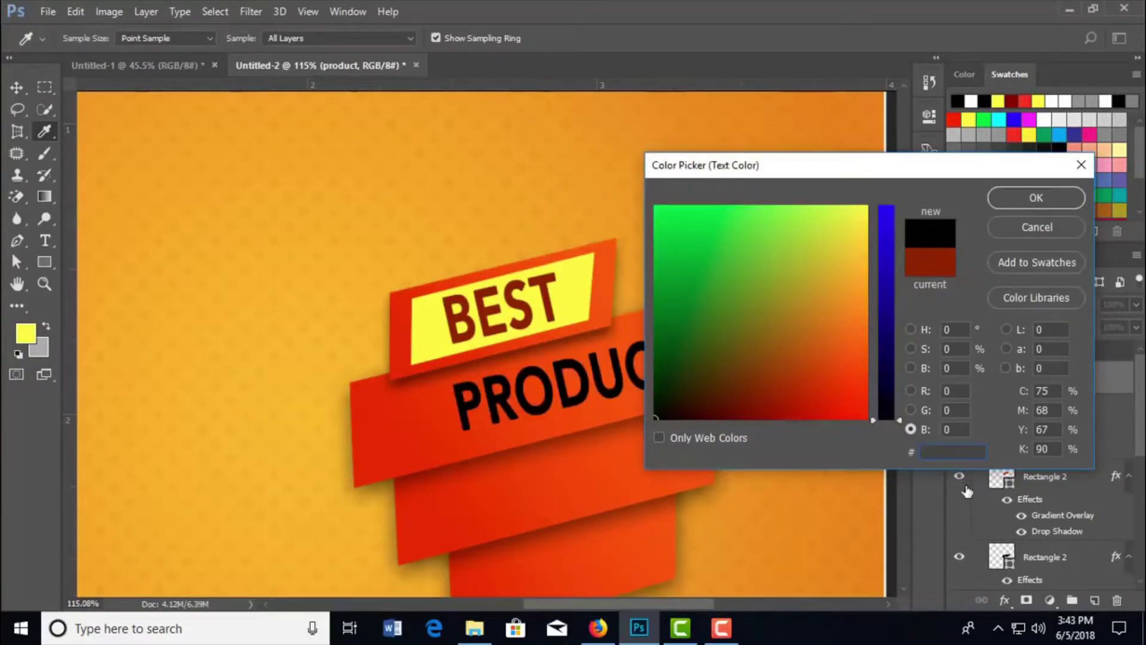
{"action": "type", "text": "fff"}
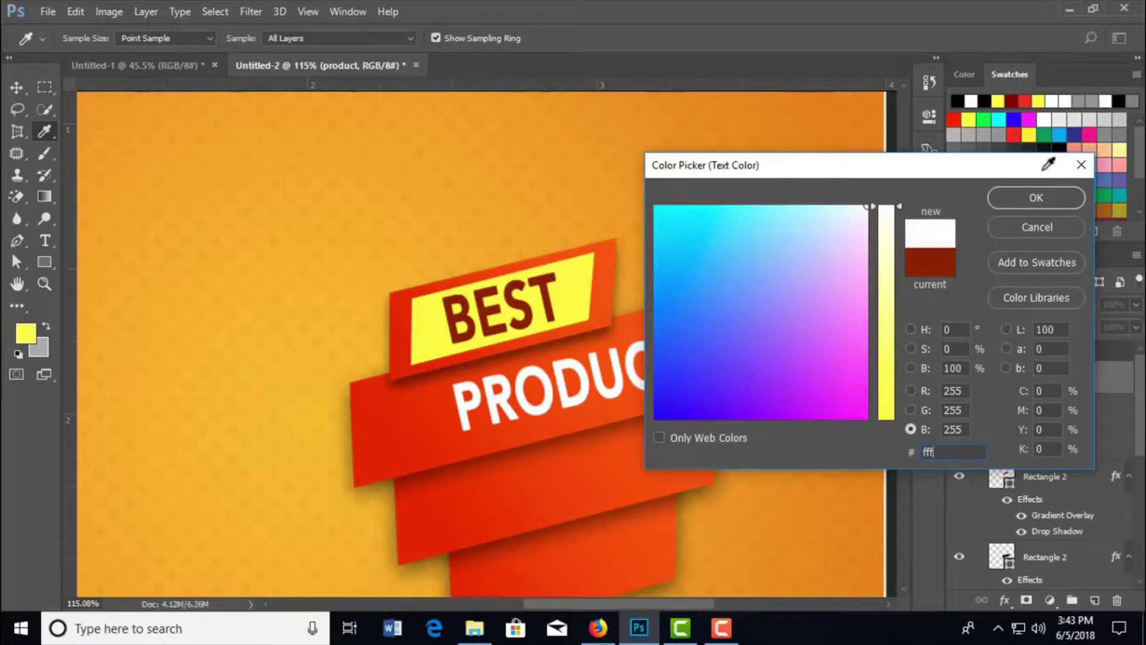
{"action": "left_click", "coordinate": [1034, 194]}
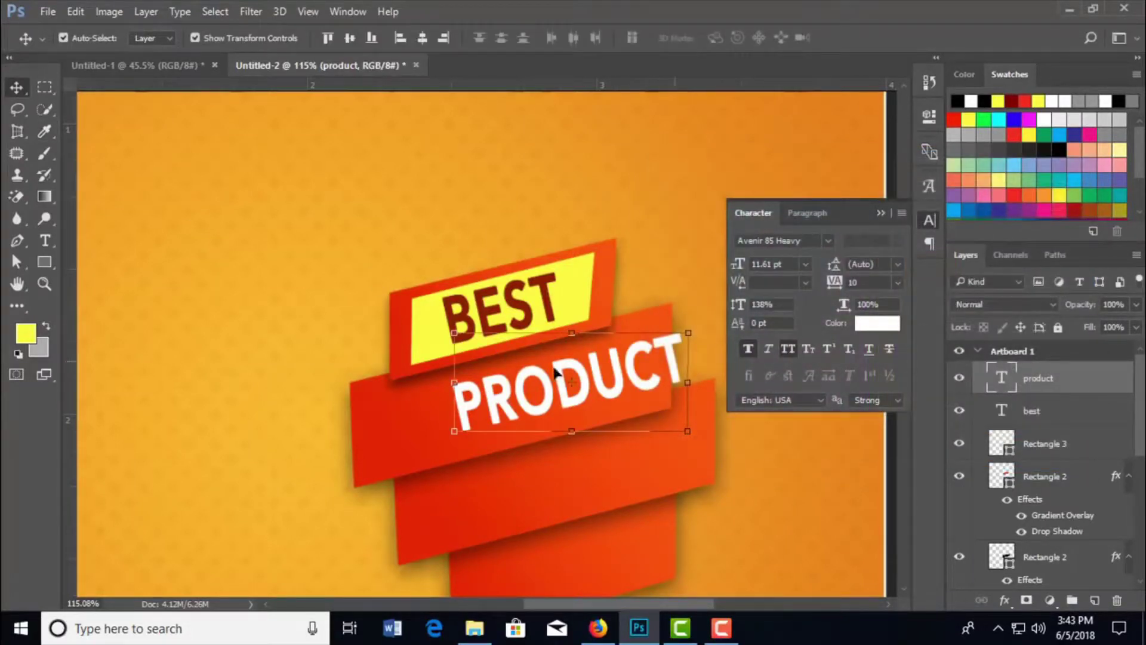
- Move PRODUCT left along its ribbon and enlarge it to 165.25%
{"action": "left_click_drag", "start_coordinate": [588, 394], "coordinate": [534, 403]}
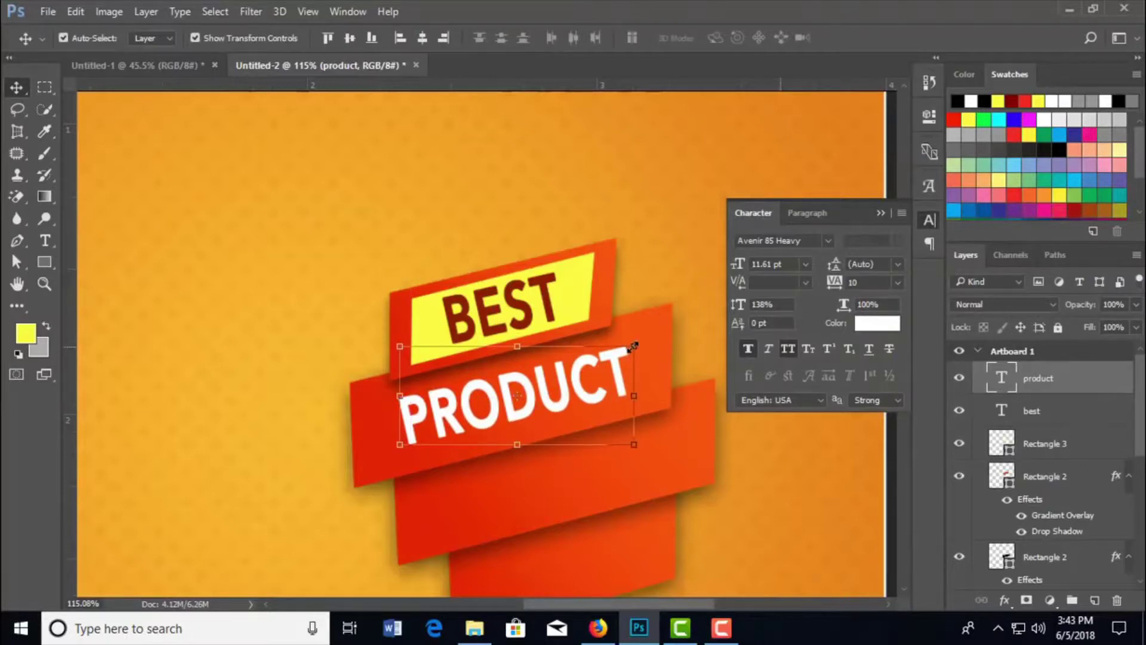
{"action": "left_click_drag", "start_coordinate": [634, 347], "coordinate": [675, 322]}
{"action": "left_click", "coordinate": [742, 38]}
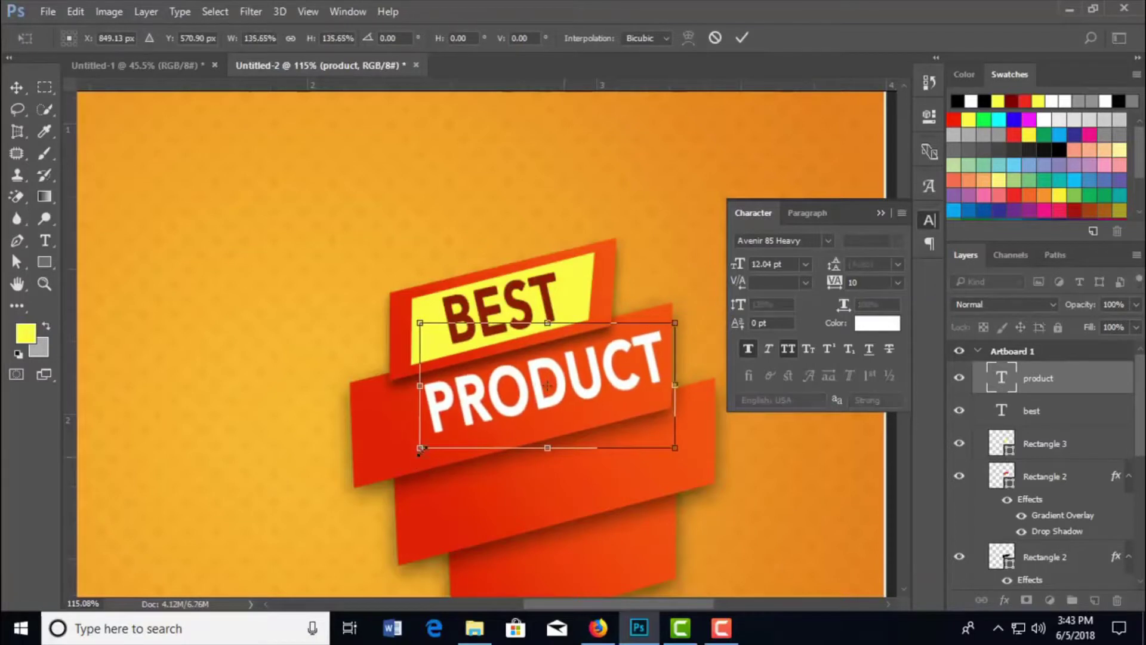
{"action": "left_click_drag", "start_coordinate": [420, 448], "coordinate": [391, 462]}
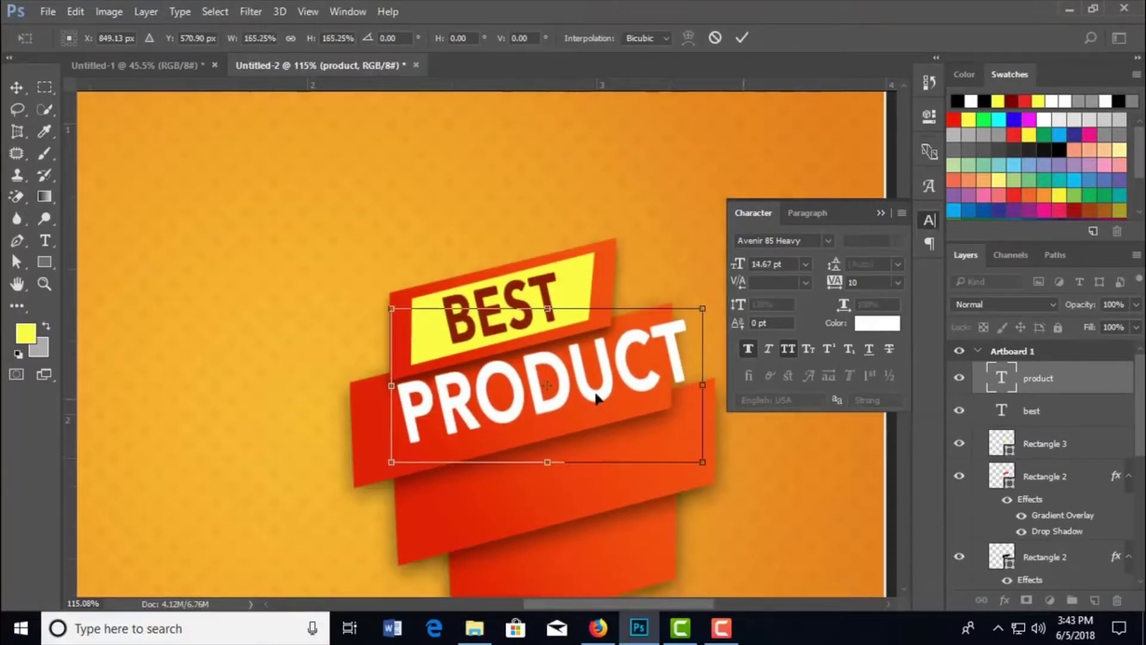
{"action": "left_click_drag", "start_coordinate": [566, 416], "coordinate": [567, 412]}
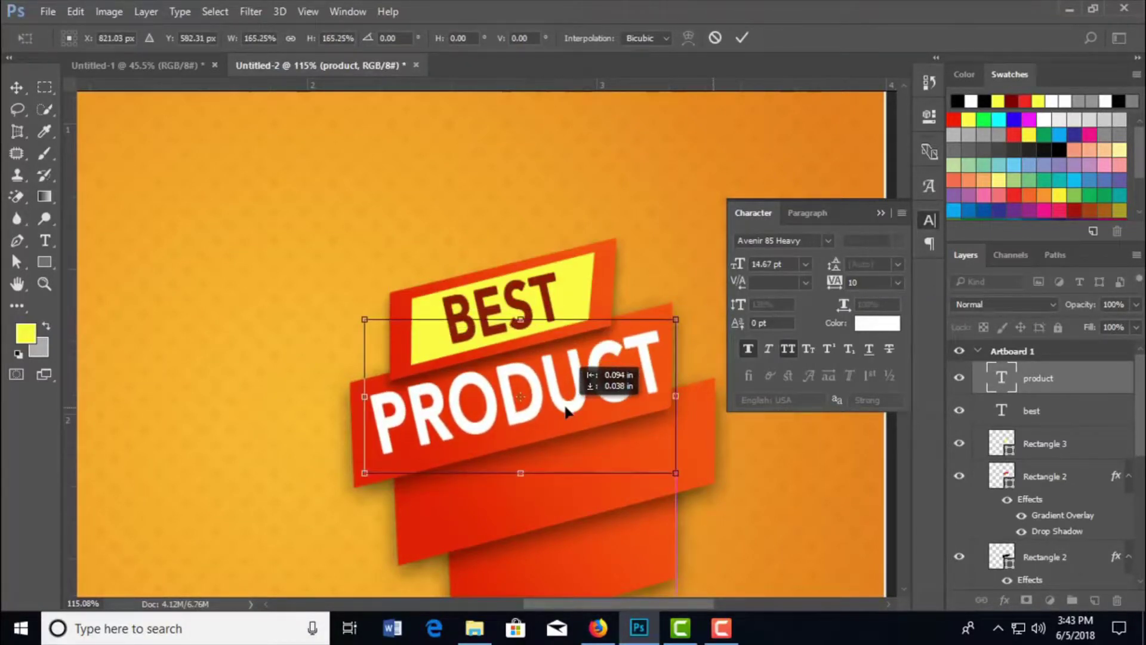
{"action": "left_click_drag", "start_coordinate": [566, 411], "coordinate": [563, 411]}
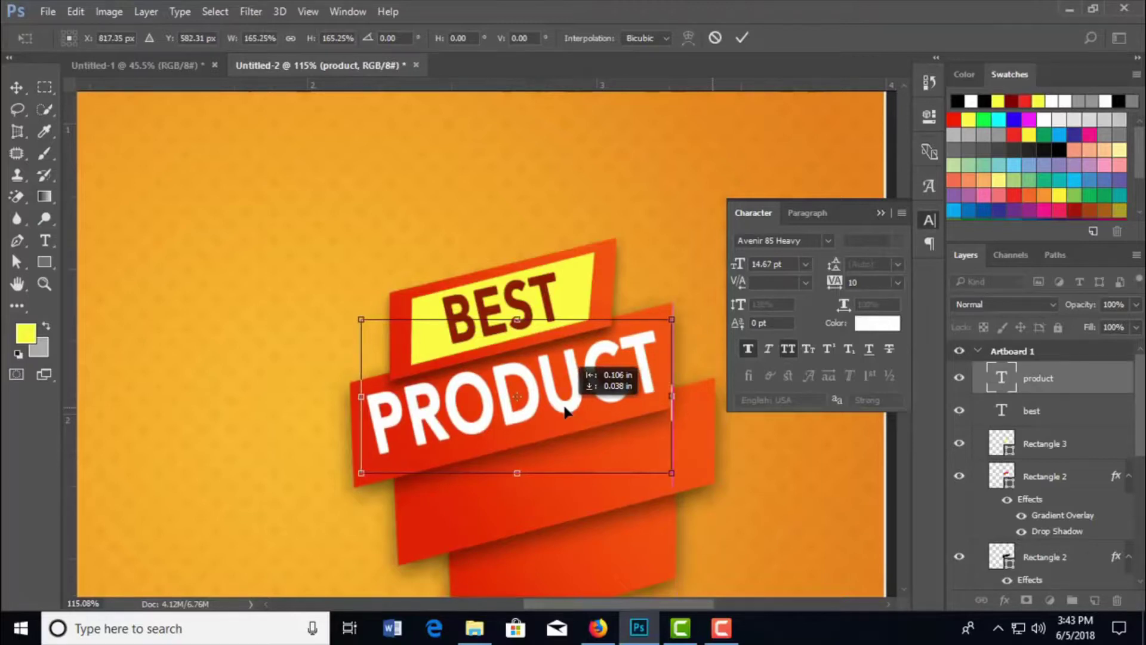
{"action": "scroll", "coordinate": [693, 418], "scroll_direction": "down", "scroll_amount": 3}
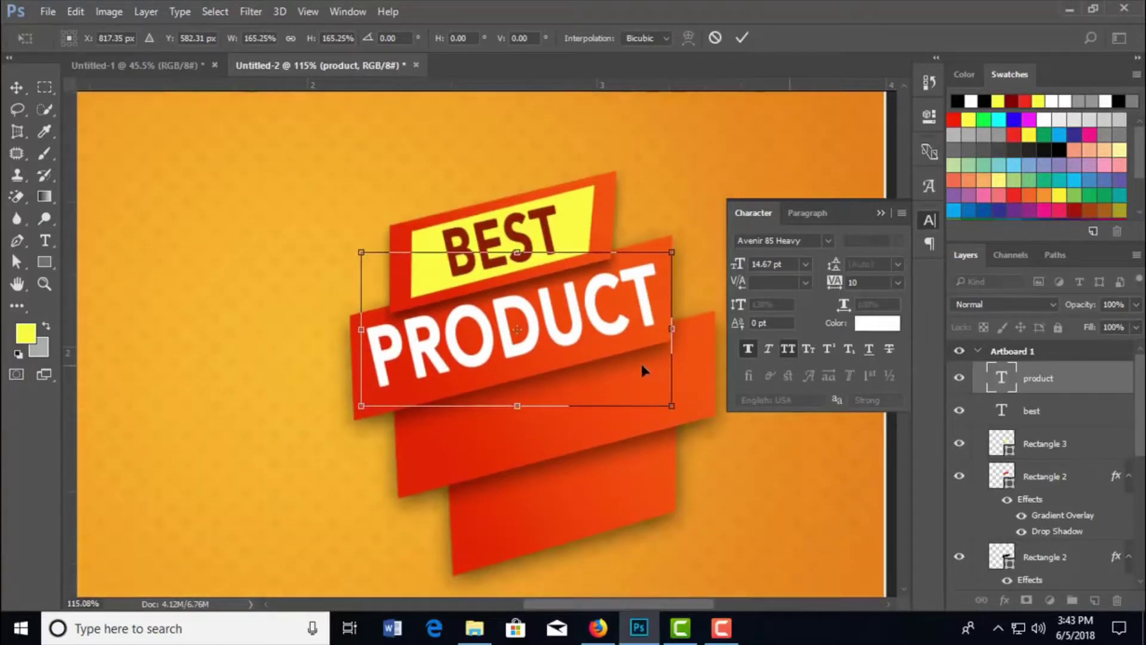
{"action": "scroll", "coordinate": [641, 370], "scroll_direction": "down", "scroll_amount": 1}
{"action": "left_click", "coordinate": [742, 37]}
- Duplicate the PRODUCT text onto the ribbon below
{"action": "scroll", "coordinate": [645, 245], "scroll_direction": "down", "scroll_amount": 3}
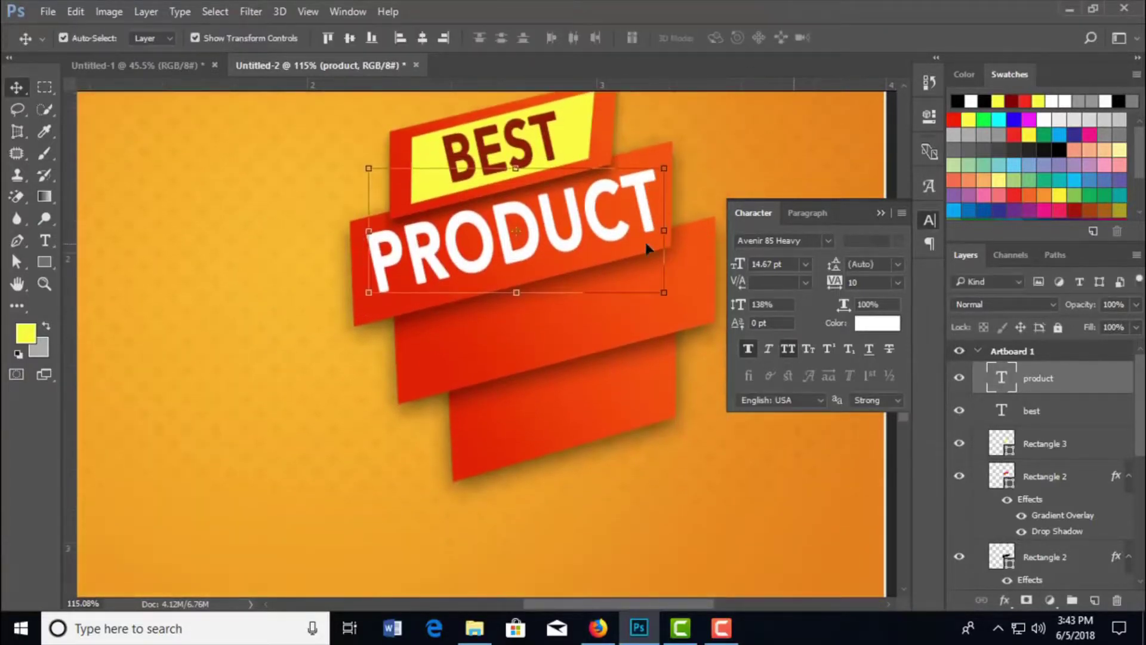
{"action": "scroll", "coordinate": [646, 242], "scroll_direction": "down", "scroll_amount": 1}
{"action": "left_click_drag", "start_coordinate": [582, 201], "coordinate": [622, 290]}
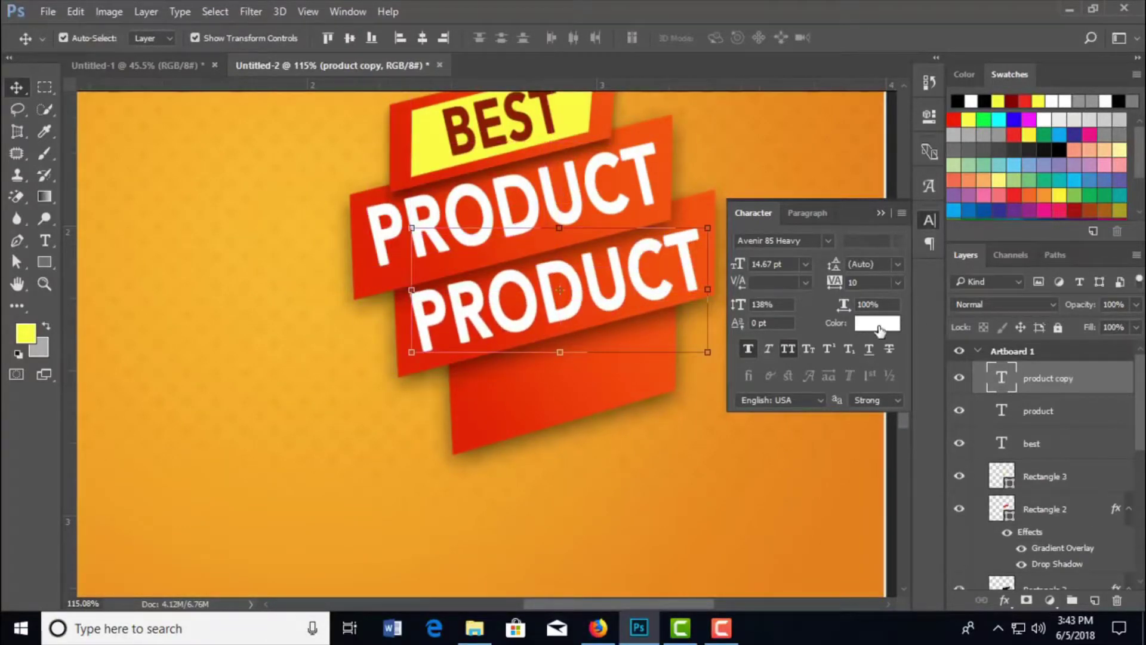
- Retype the copied PRODUCT text as STARTED
{"action": "double_click", "coordinate": [1002, 380]}
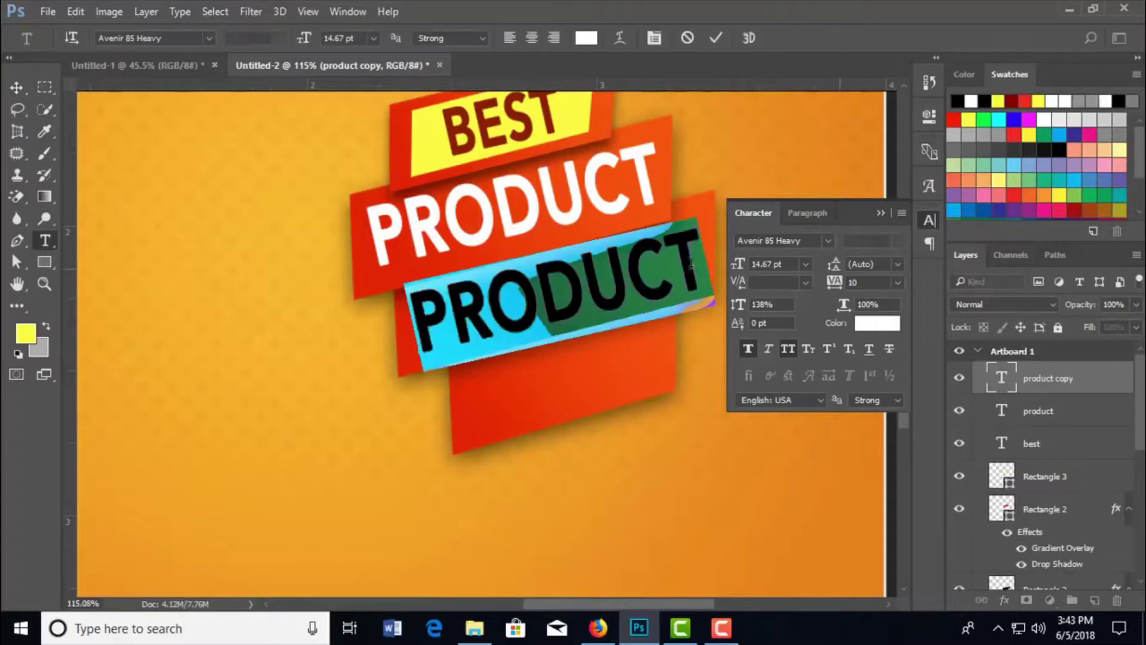
{"action": "left_click", "coordinate": [695, 259]}
{"action": "key", "text": "BackSpace"}
{"action": "key", "text": "BackSpace"}
{"action": "key", "text": "BackSpace"}
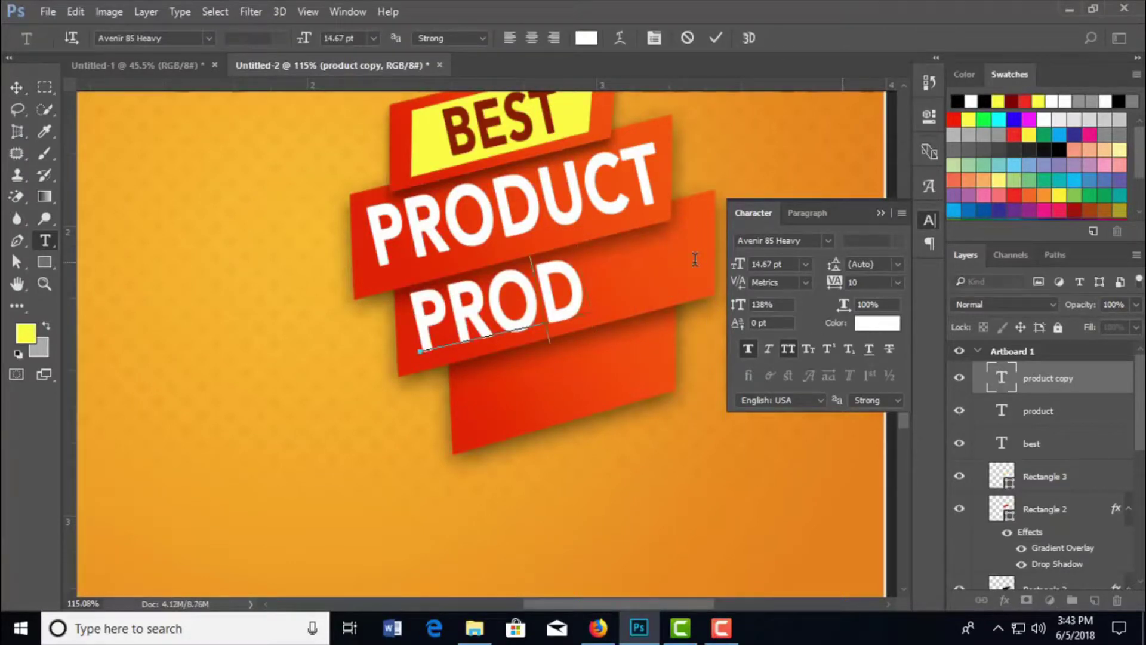
{"action": "key", "text": "BackSpace"}
{"action": "key", "text": "BackSpace"}
{"action": "key", "text": "BackSpace"}
{"action": "key", "text": "BackSpace"}
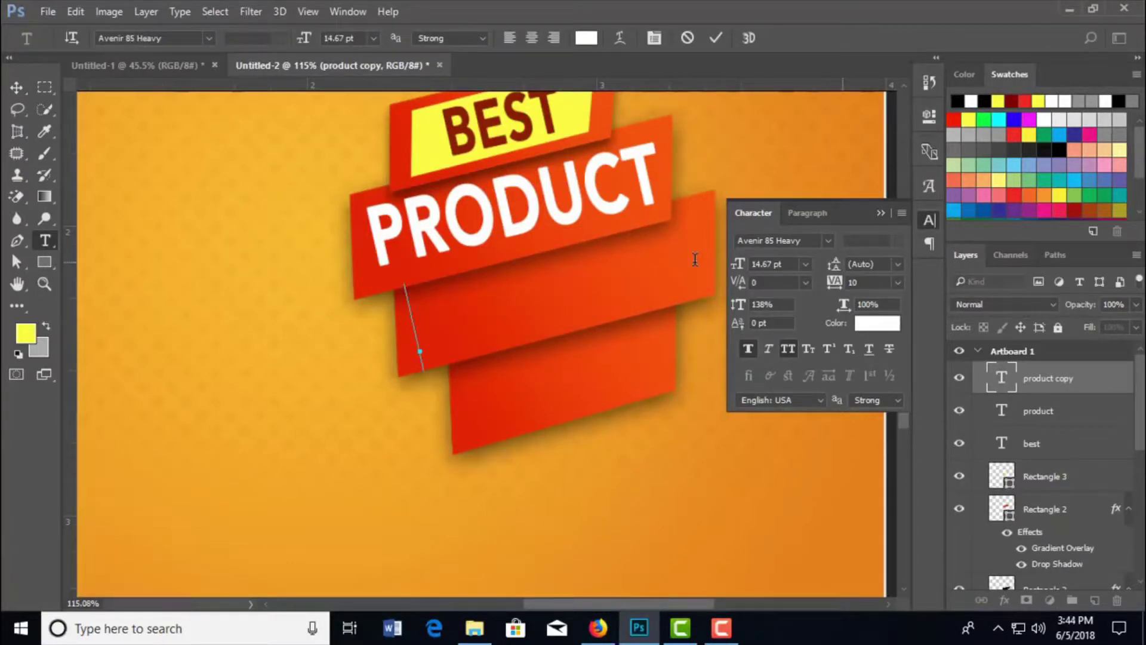
{"action": "type", "text": "STA"}
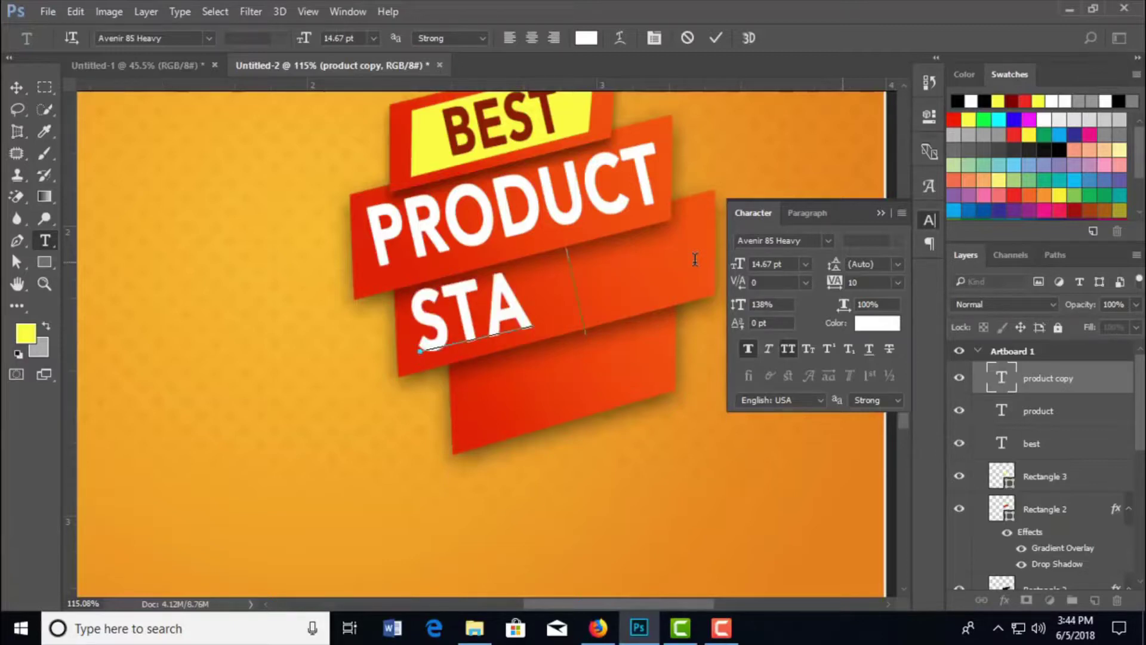
{"action": "type", "text": "NDARD"}
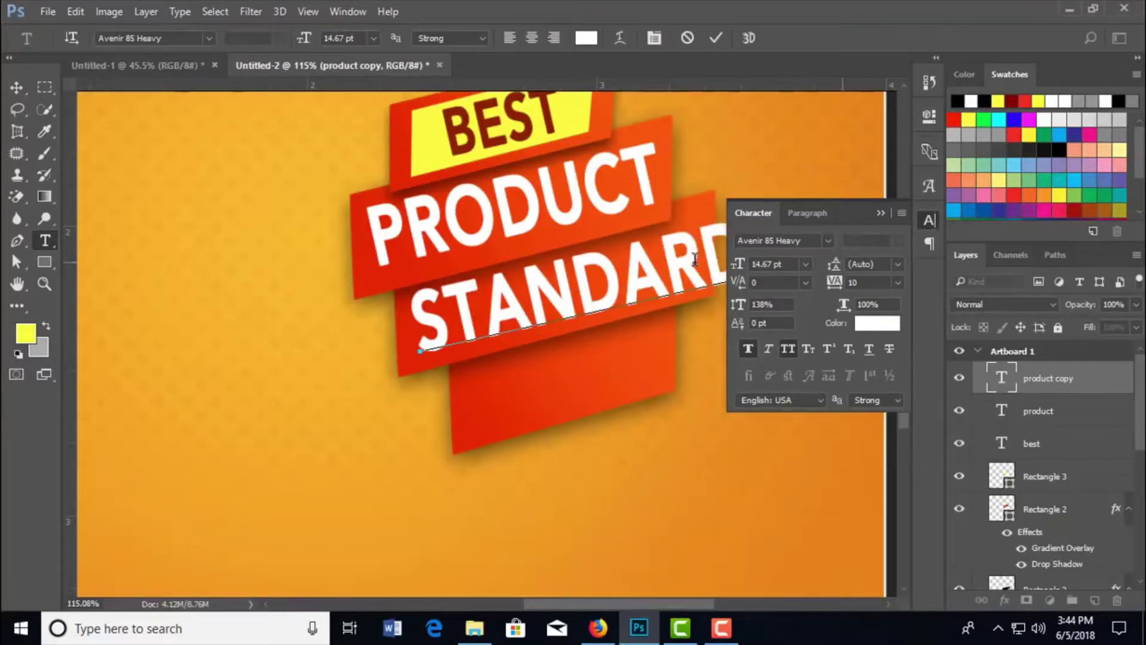
{"action": "key", "text": "BackSpace"}
{"action": "key", "text": "BackSpace"}
{"action": "key", "text": "BackSpace"}
{"action": "key", "text": "BackSpace"}
{"action": "key", "text": "BackSpace"}
{"action": "type", "text": "RT"}
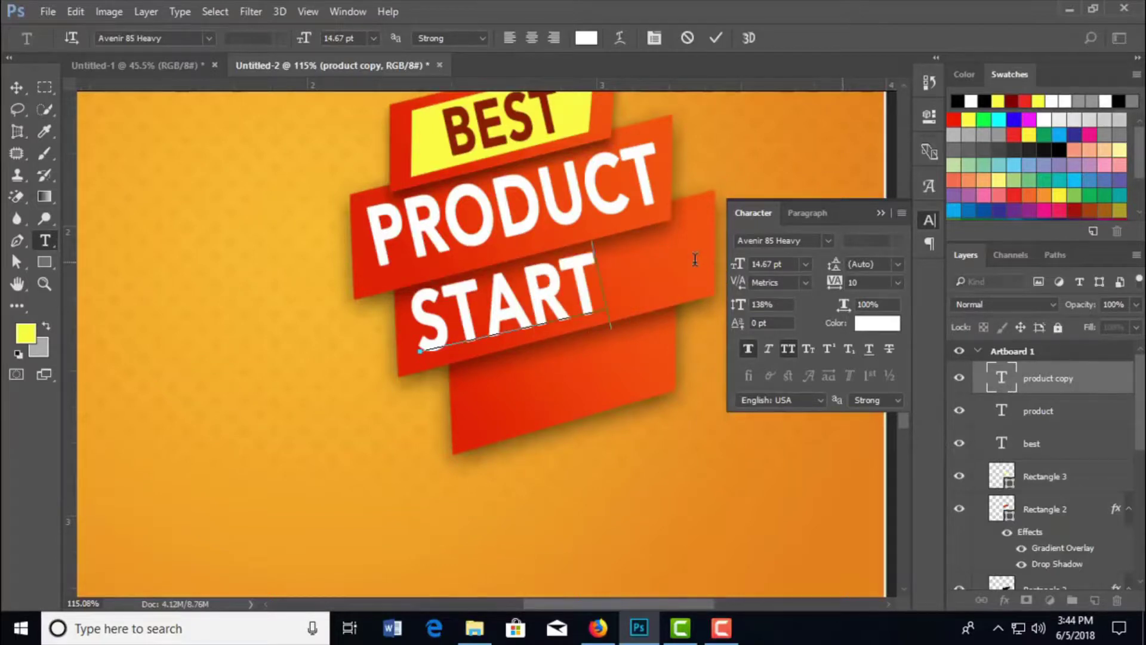
{"action": "type", "text": "ED"}
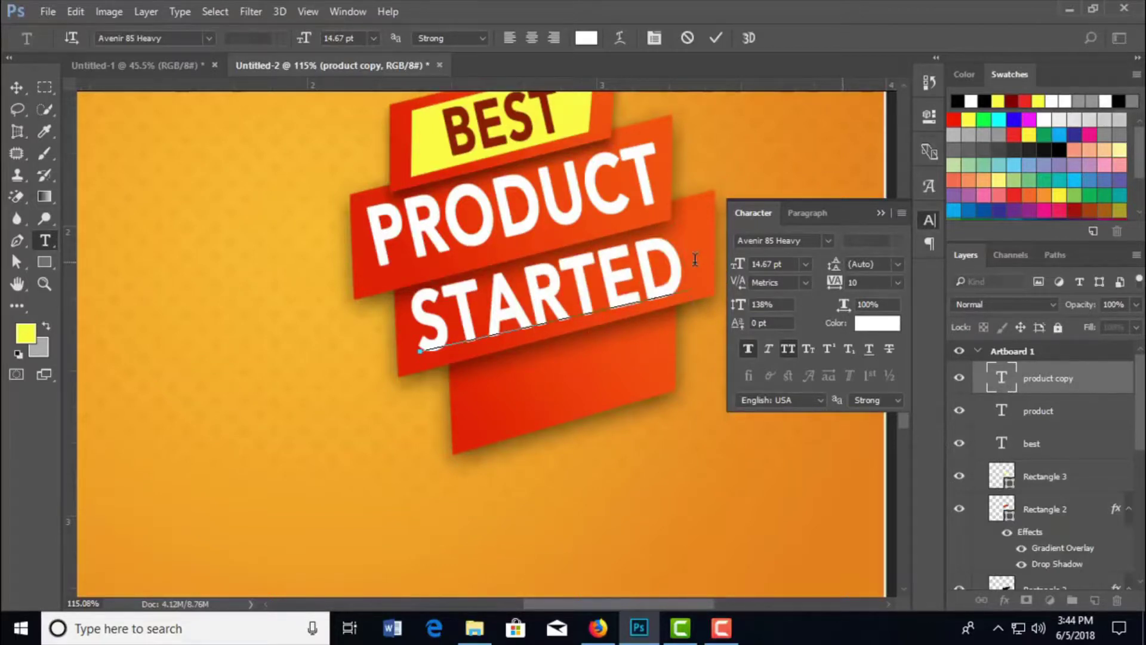
{"action": "left_click", "coordinate": [716, 38]}
{"action": "key", "text": "v"}
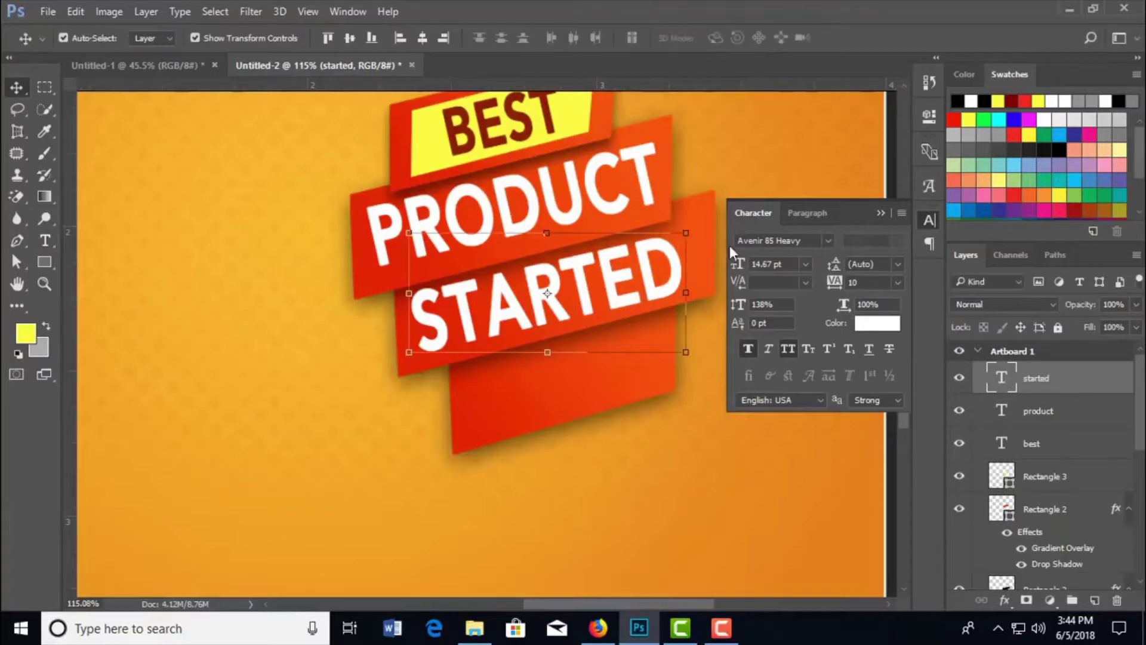
- Resize STARTED, settling on a 12 pt font size
{"action": "left_click_drag", "start_coordinate": [687, 233], "coordinate": [689, 230]}
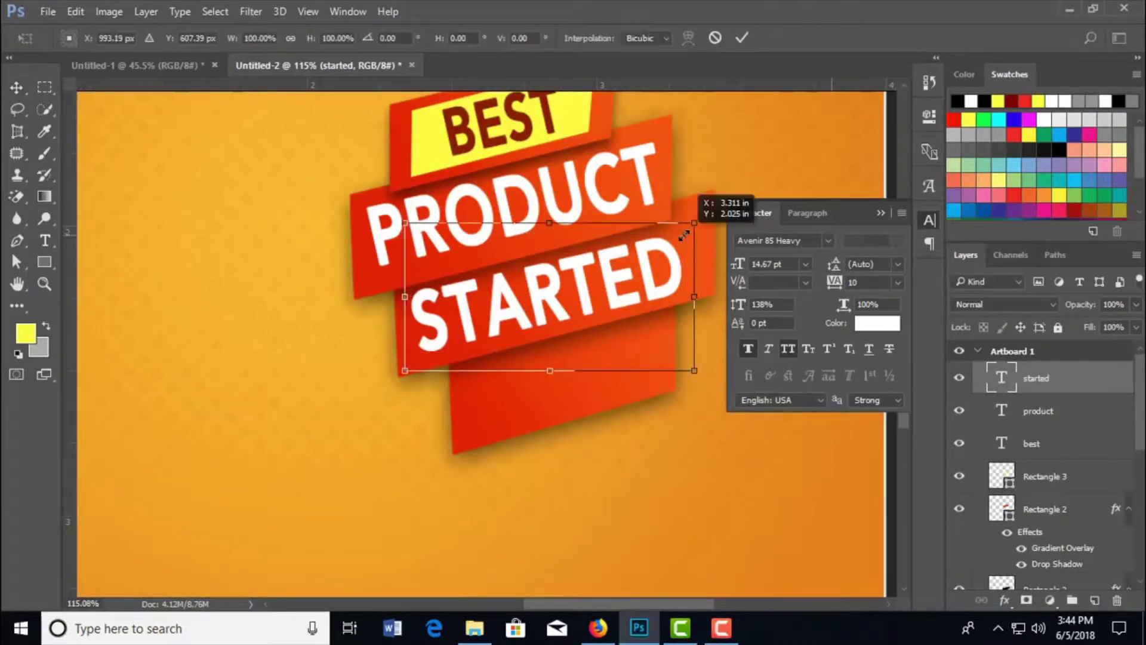
{"action": "left_click", "coordinate": [743, 37]}
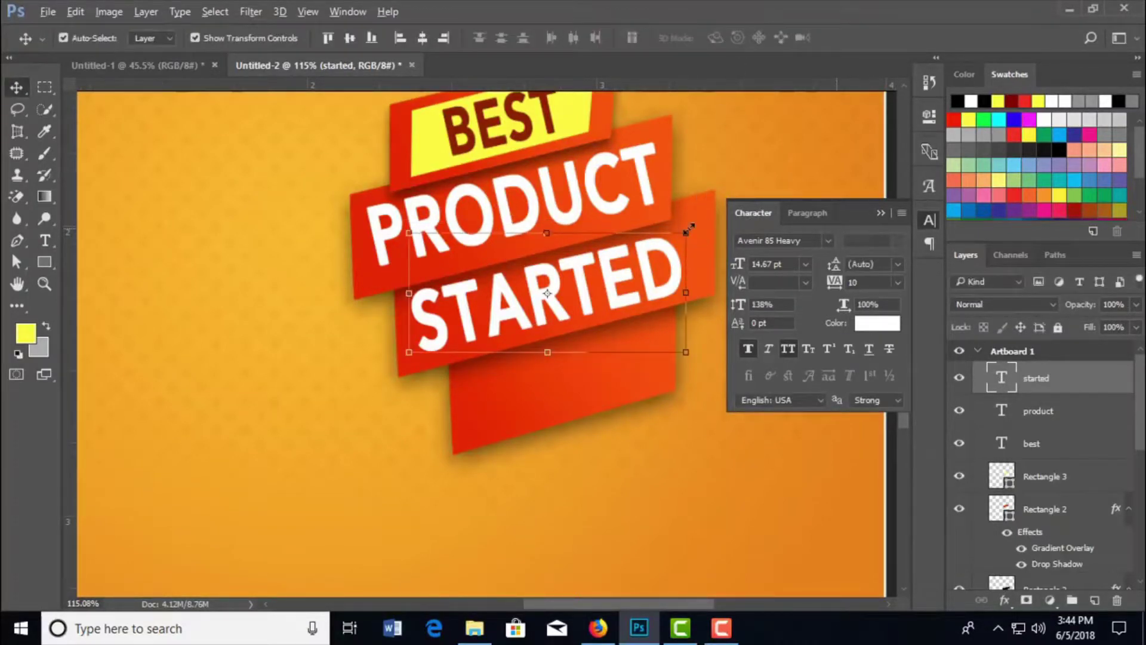
{"action": "left_click_drag", "start_coordinate": [688, 230], "coordinate": [693, 227]}
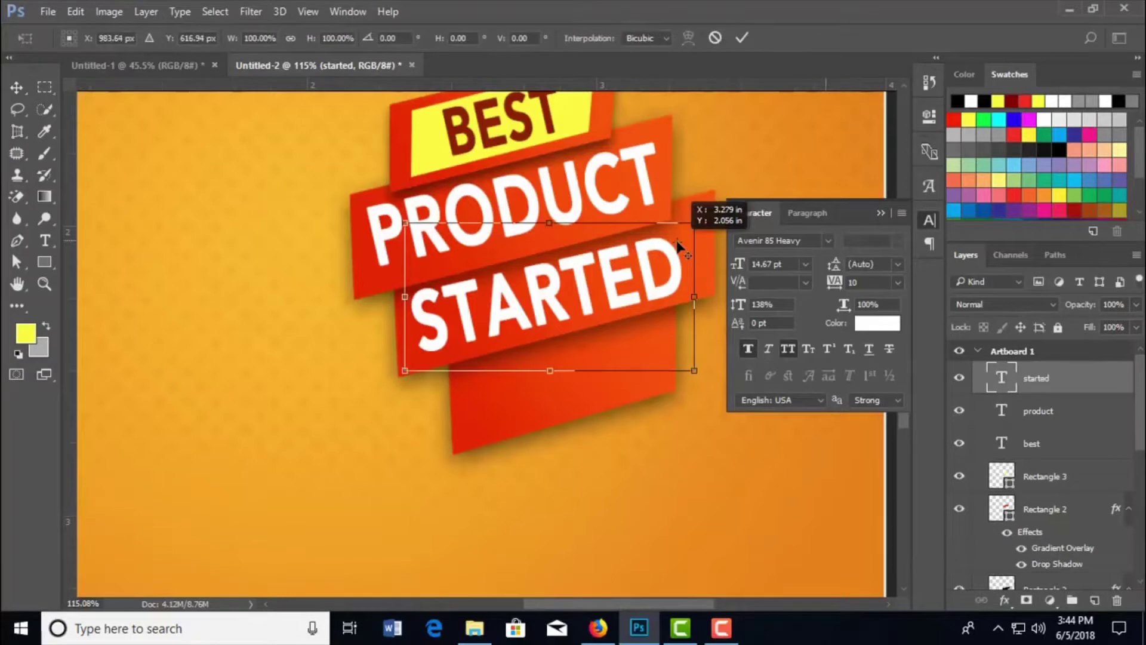
{"action": "left_click", "coordinate": [740, 40]}
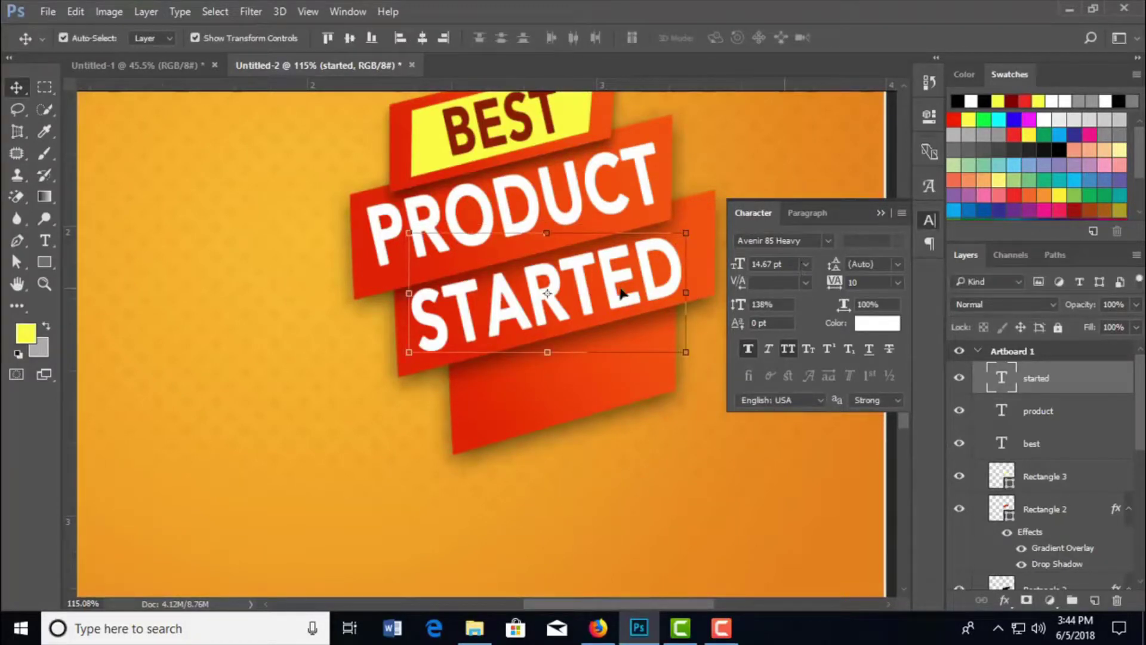
{"action": "left_click_drag", "start_coordinate": [410, 234], "coordinate": [418, 238]}
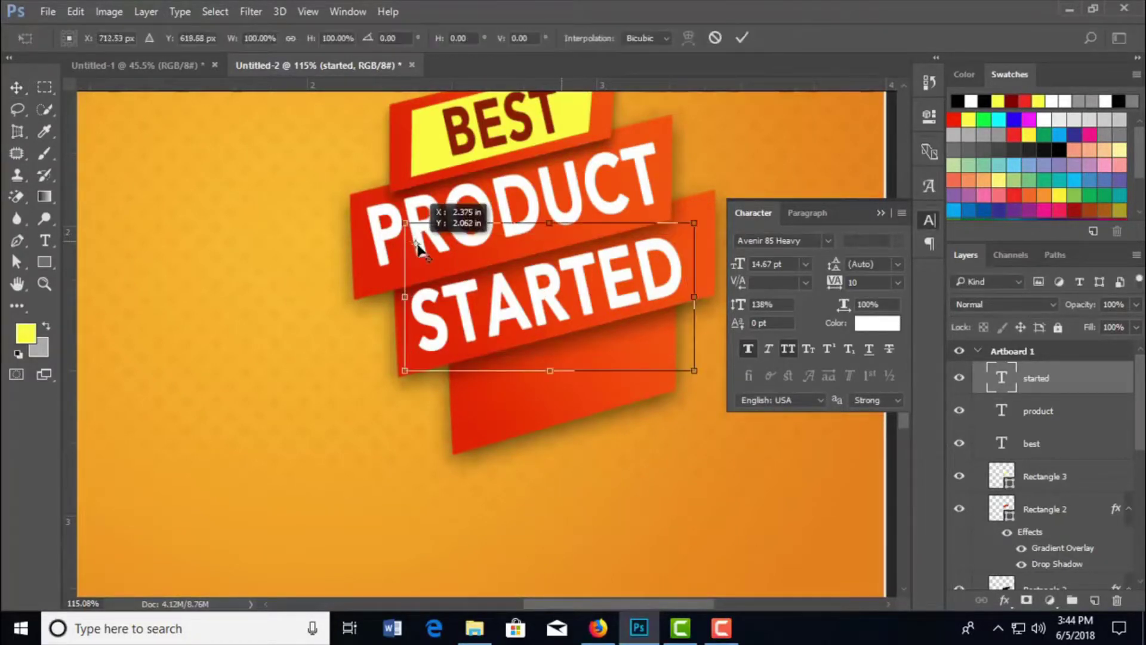
{"action": "left_click", "coordinate": [741, 40]}
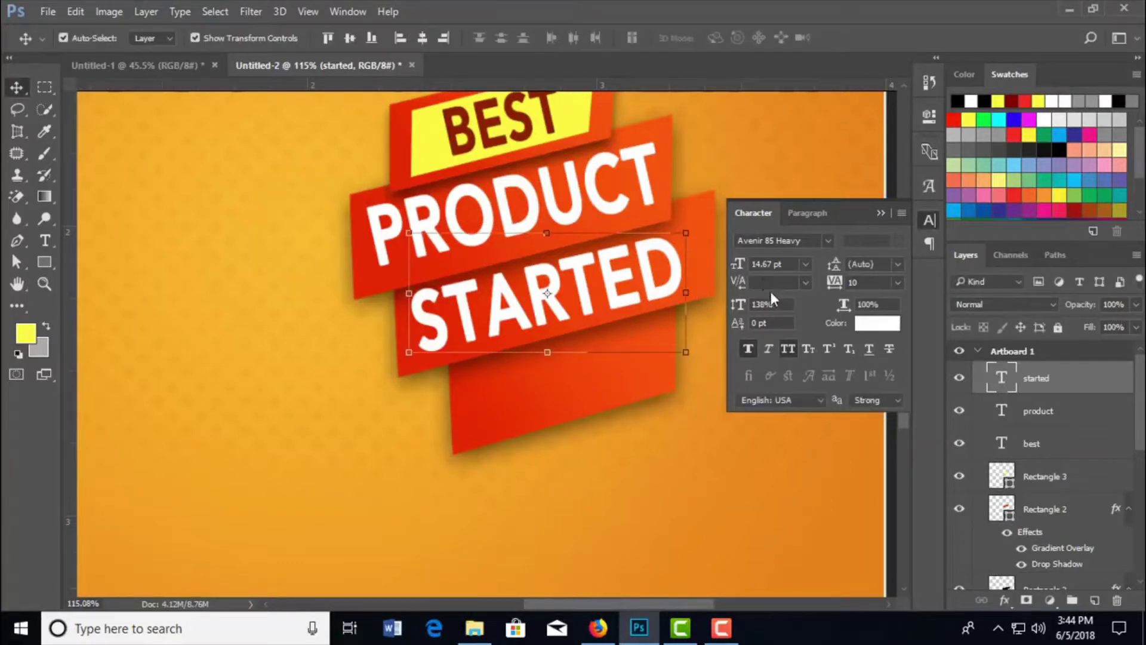
{"action": "key", "text": "Down"}
{"action": "key", "text": "Down"}
{"action": "key", "text": "Down"}
{"action": "key", "text": "Return"}
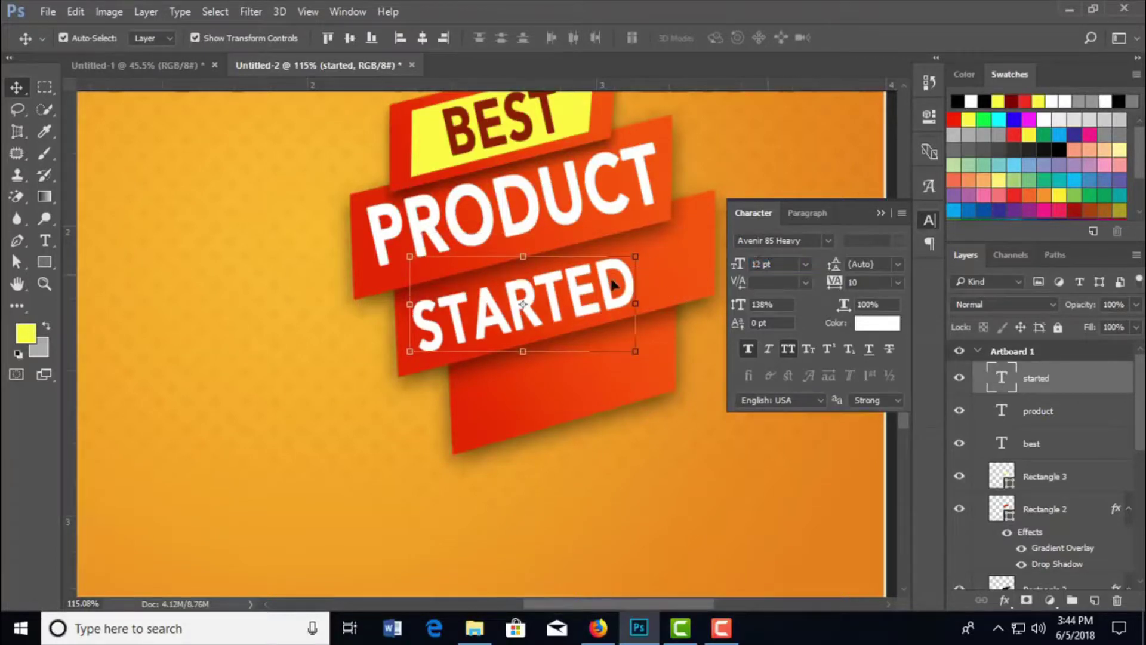
- Move STARTED right and down on the ribbon and scale it up slightly
{"action": "left_click_drag", "start_coordinate": [610, 296], "coordinate": [636, 288]}
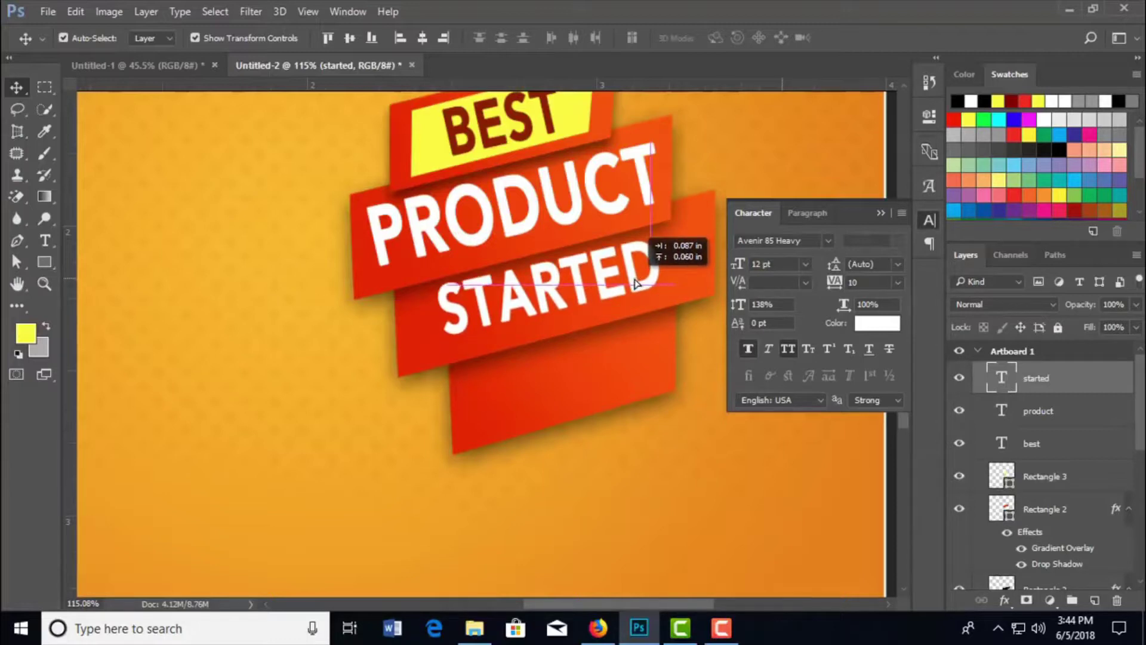
{"action": "left_click_drag", "start_coordinate": [636, 288], "coordinate": [640, 284]}
{"action": "key", "text": "Down"}
{"action": "key", "text": "Down"}
{"action": "key", "text": "Down"}
{"action": "key", "text": "Down"}
{"action": "key", "text": "Down"}
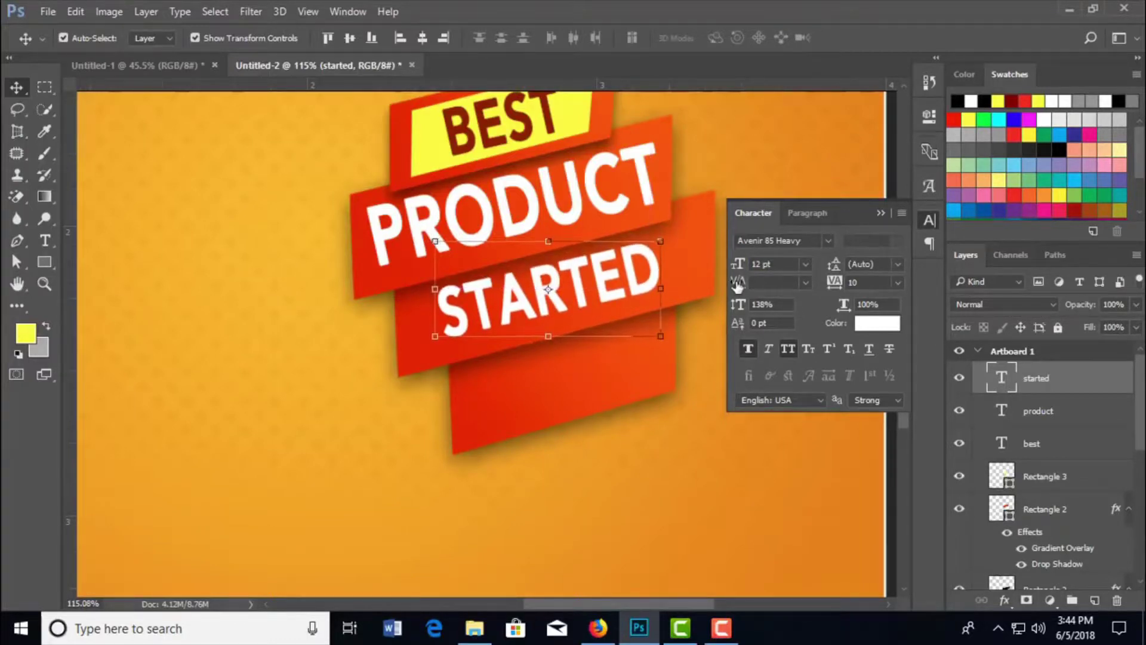
{"action": "key", "text": "Down"}
{"action": "key", "text": "Down"}
{"action": "key", "text": "Down"}
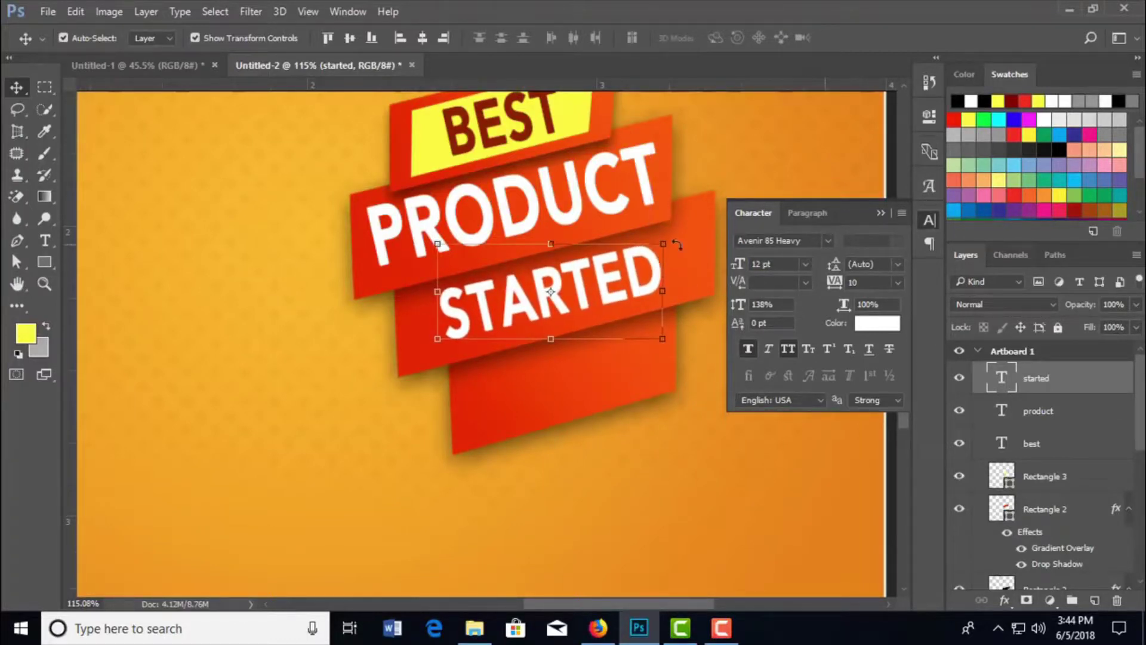
{"action": "left_click_drag", "start_coordinate": [661, 243], "coordinate": [681, 233]}
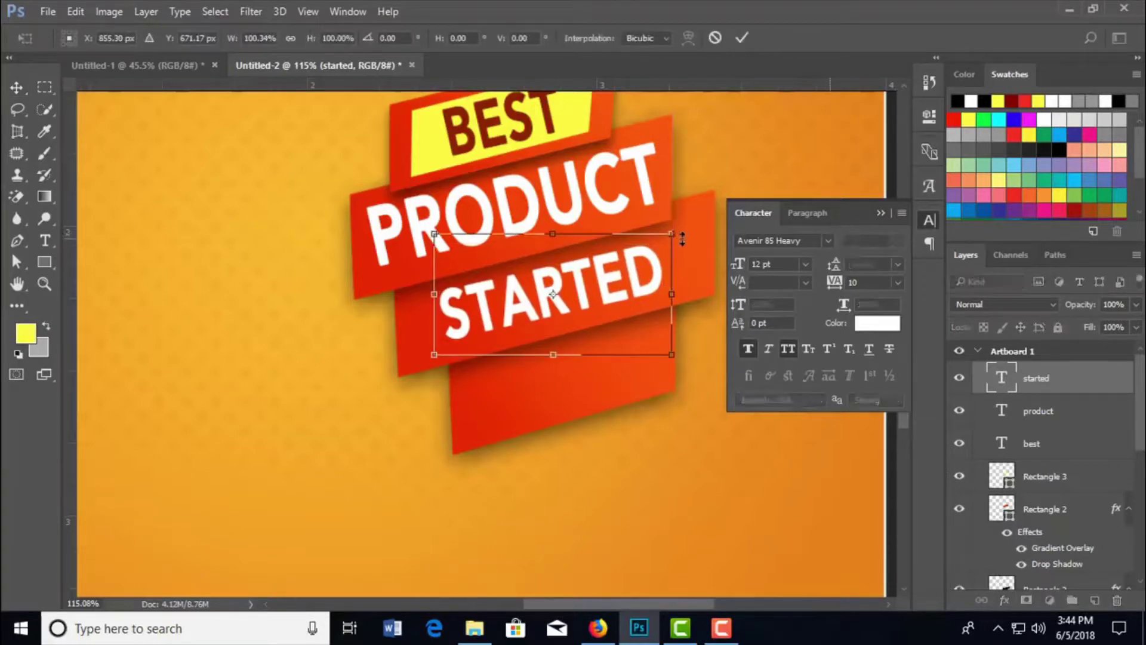
{"action": "left_click", "coordinate": [741, 39]}
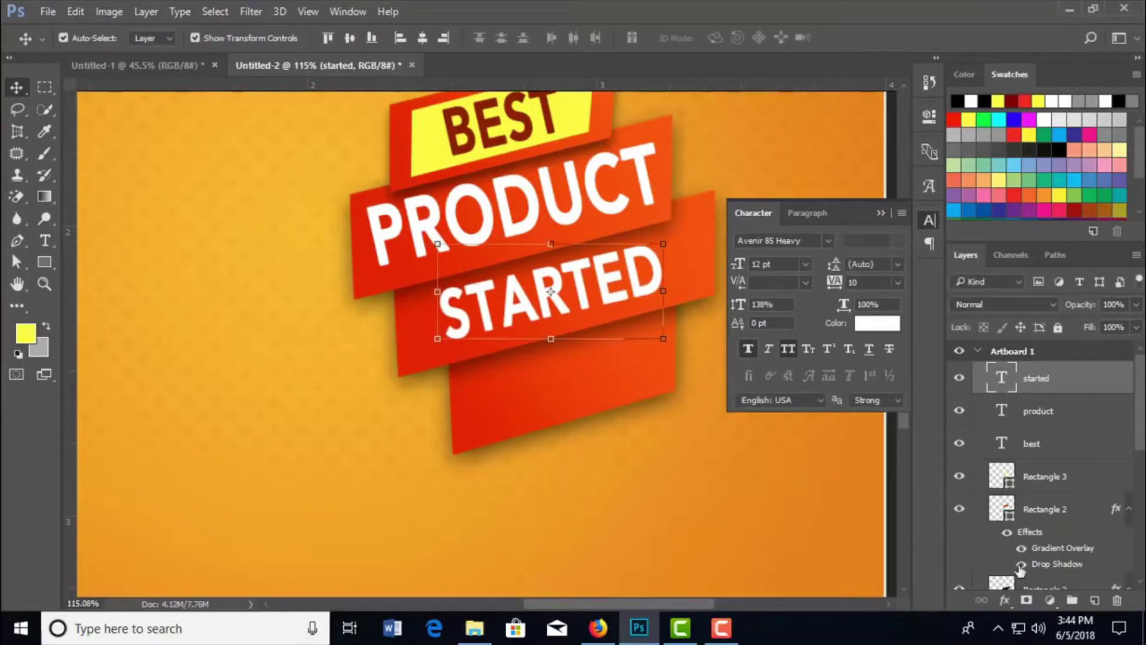
{"action": "left_click_drag", "start_coordinate": [676, 239], "coordinate": [678, 229]}
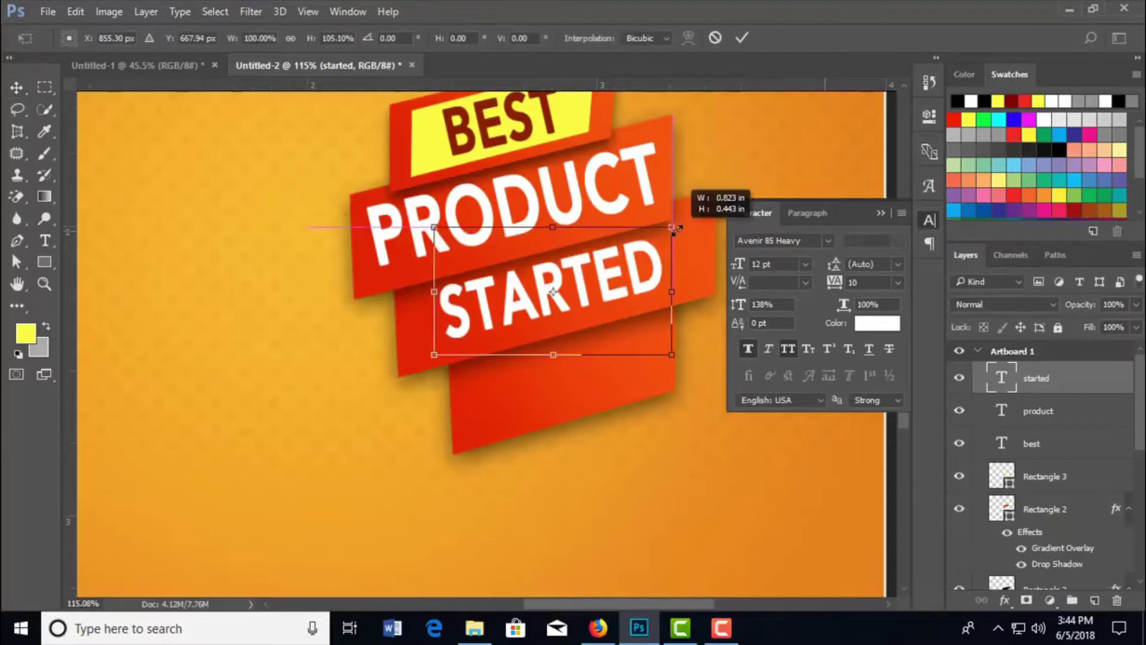
{"action": "left_click", "coordinate": [741, 37]}
{"action": "left_click_drag", "start_coordinate": [663, 237], "coordinate": [676, 227]}
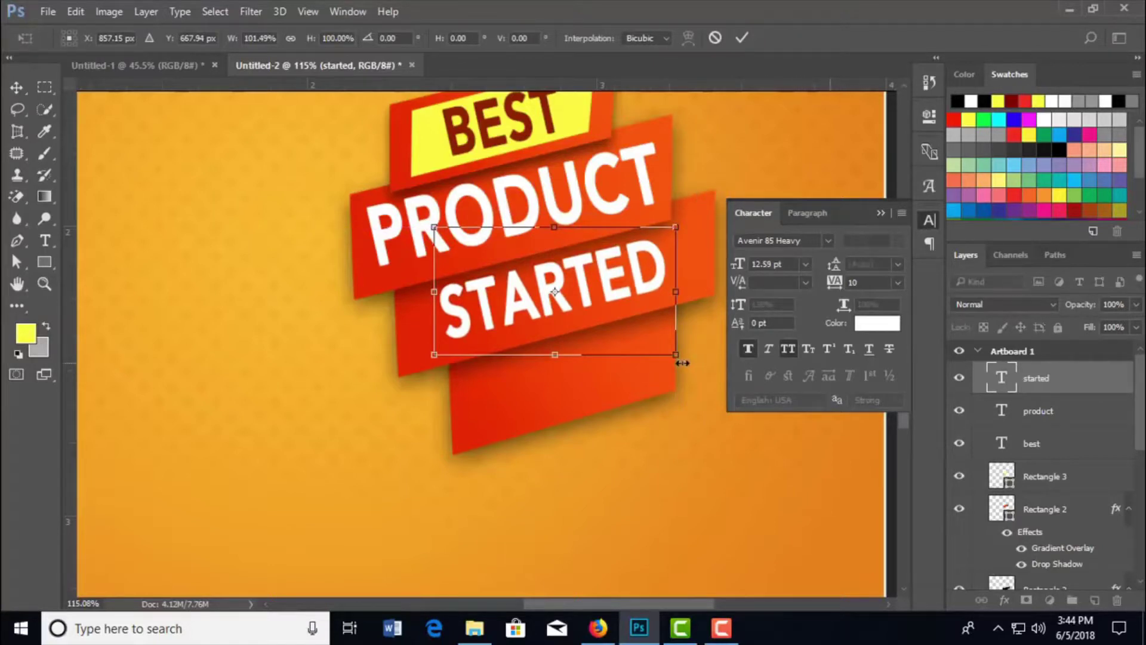
- Tilt STARTED to match the ribbon angle and duplicate it onto the bottom ribbon
{"action": "left_click_drag", "start_coordinate": [691, 359], "coordinate": [695, 361]}
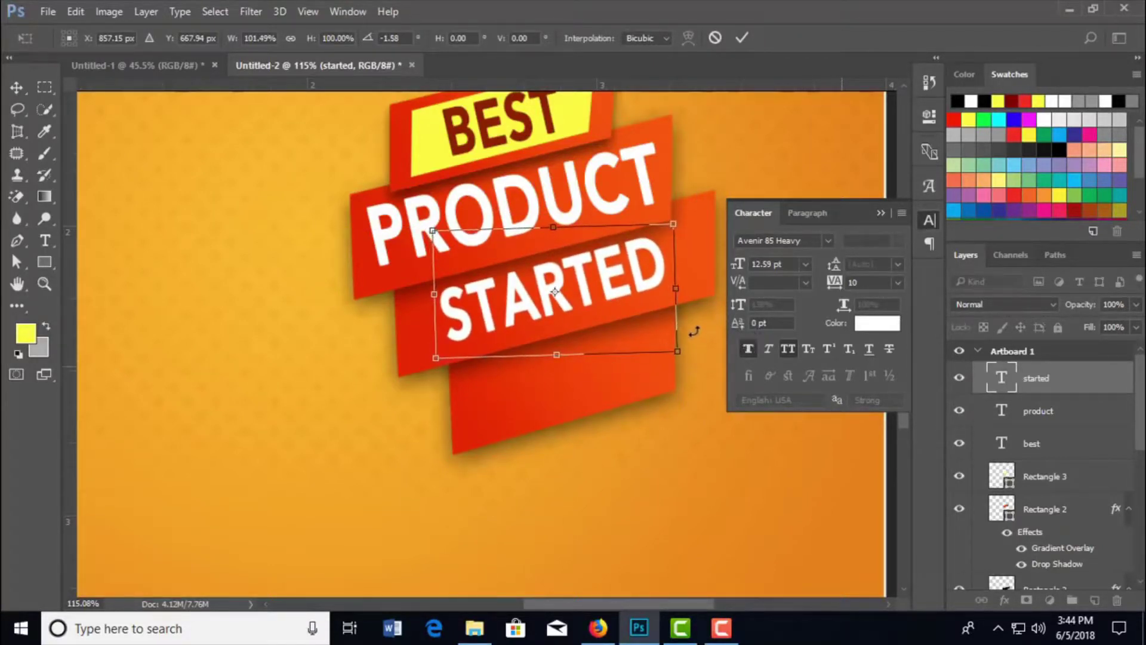
{"action": "left_click", "coordinate": [742, 37]}
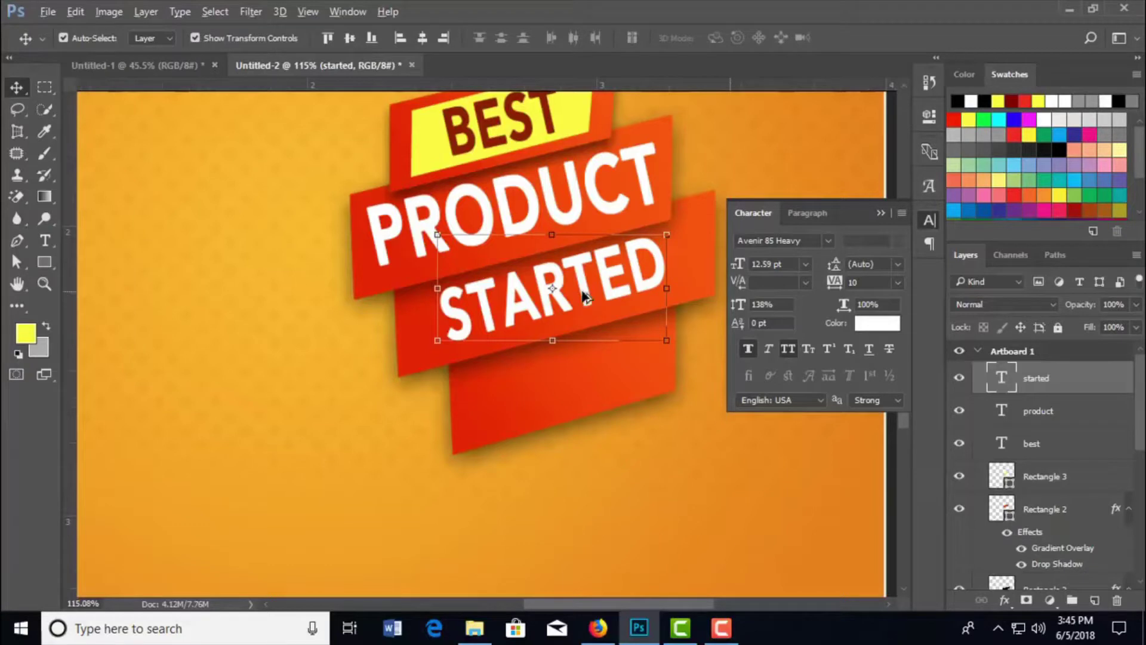
{"action": "left_click_drag", "start_coordinate": [584, 297], "coordinate": [601, 381], "text": "alt"}
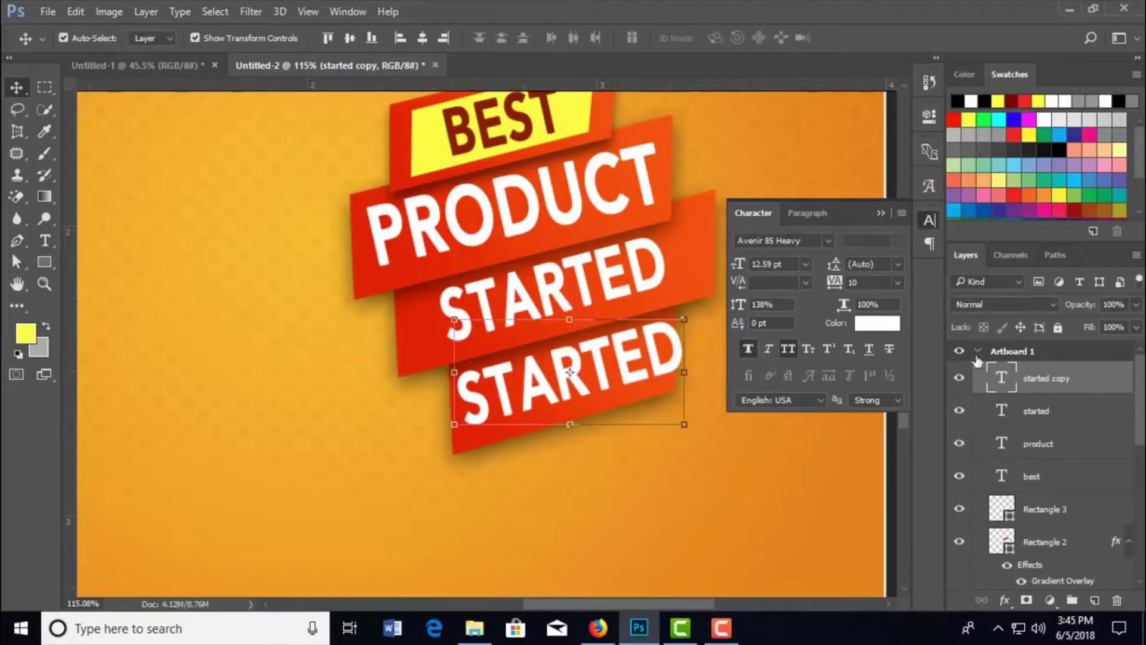
- Retype the bottom copy as SHOPS
{"action": "double_click", "coordinate": [1001, 377]}
{"action": "left_click", "coordinate": [680, 341]}
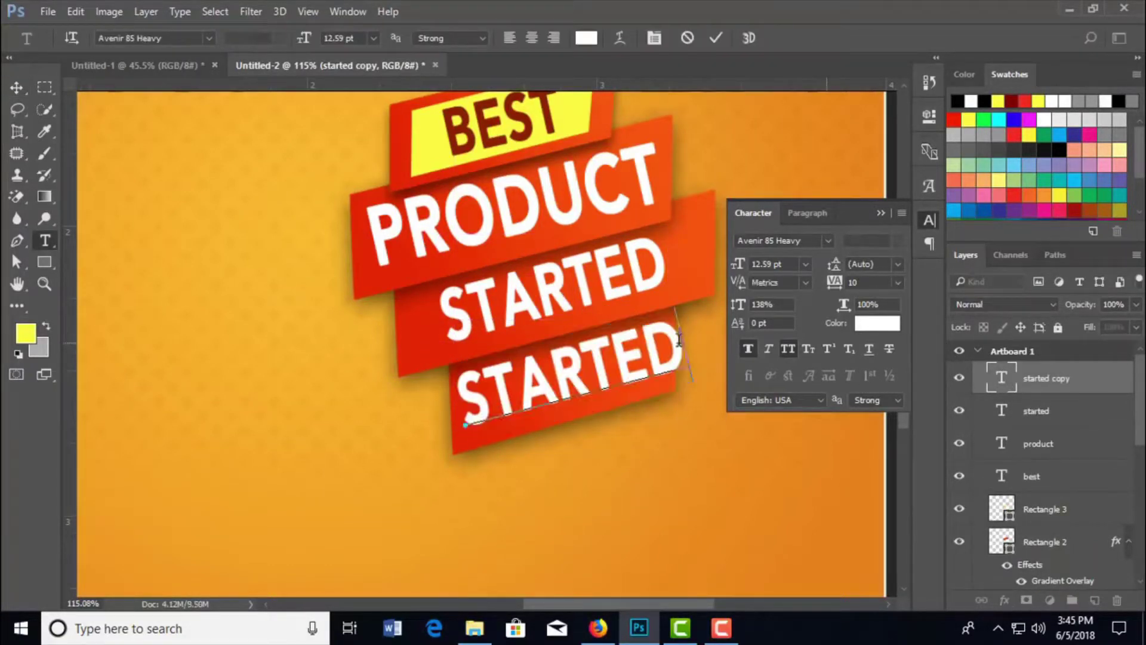
{"action": "key", "text": "BackSpace"}
{"action": "key", "text": "BackSpace"}
{"action": "key", "text": "BackSpace"}
{"action": "key", "text": "BackSpace"}
{"action": "key", "text": "BackSpace"}
{"action": "key", "text": "BackSpace"}
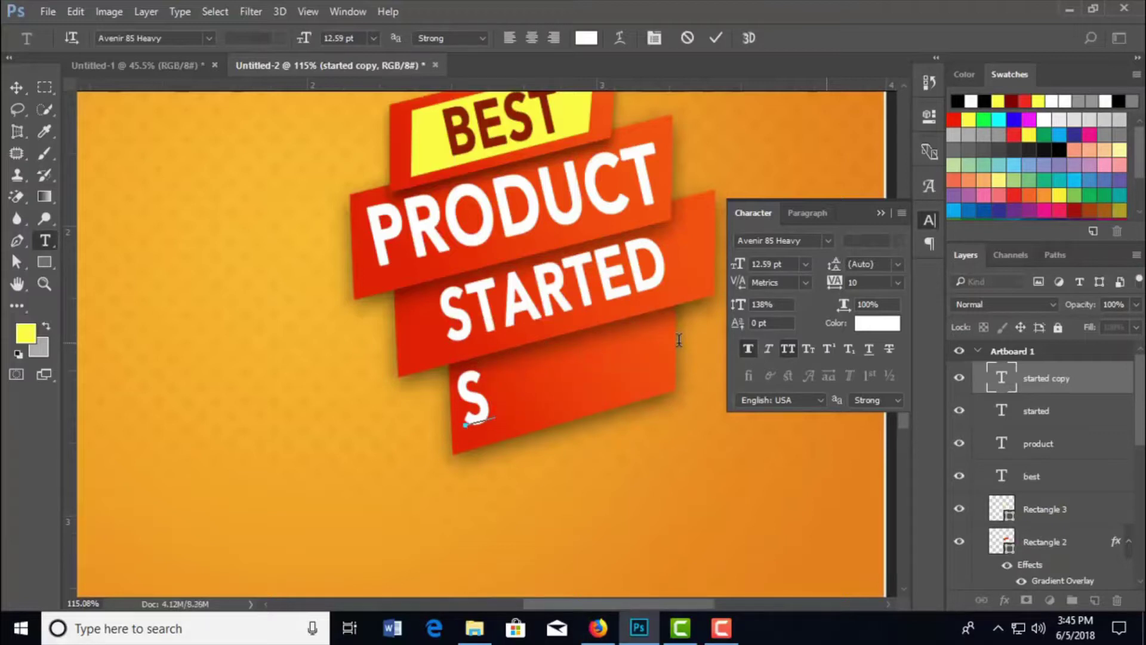
{"action": "type", "text": "HOP"}
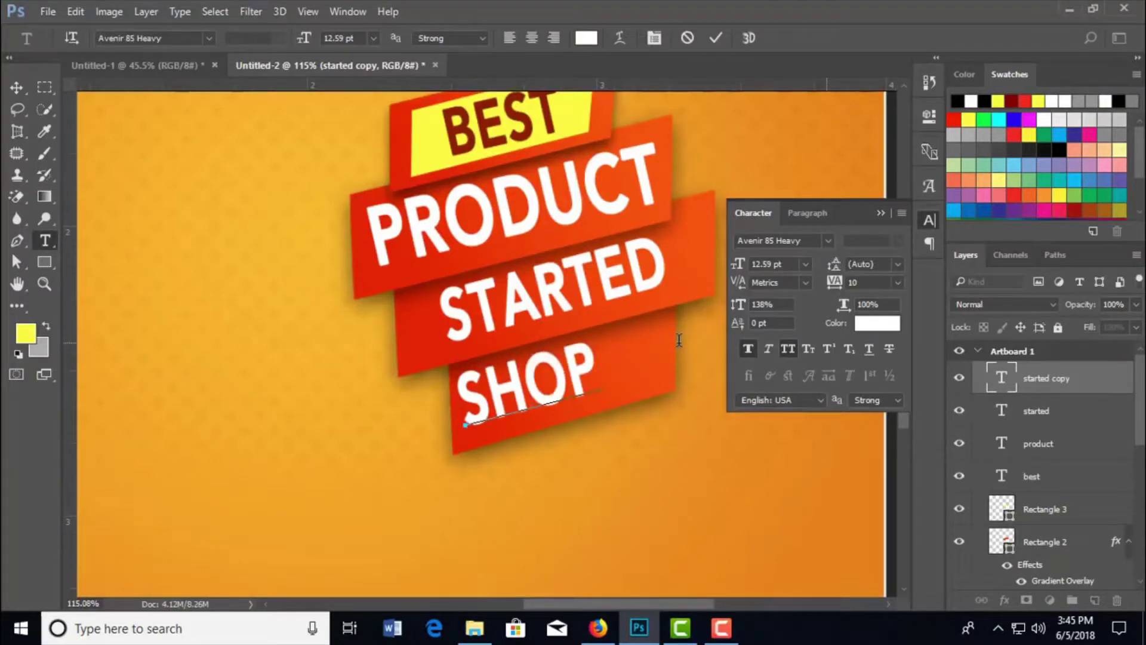
{"action": "type", "text": "S"}
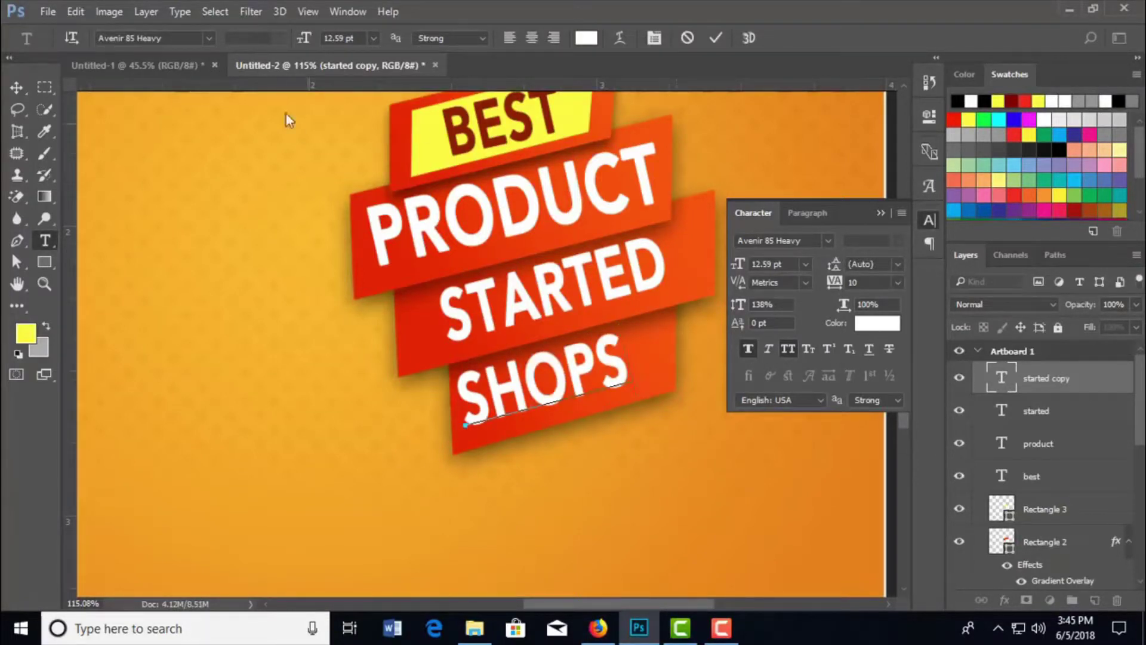
{"action": "left_click", "coordinate": [715, 41]}
{"action": "key", "text": "v"}
- Nudge SHOPS four steps right and colour it yellow (ffff00)
{"action": "key", "text": "Right"}
{"action": "key", "text": "Right"}
{"action": "key", "text": "Right"}
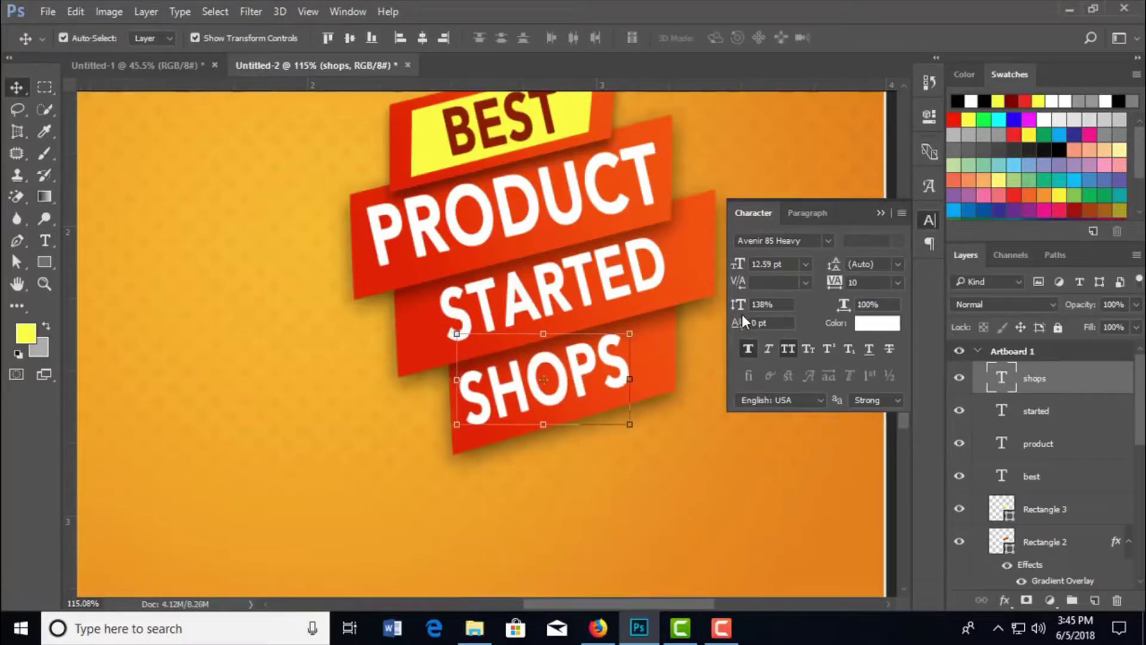
{"action": "key", "text": "Right"}
{"action": "key", "text": "Right"}
{"action": "key", "text": "Right"}
{"action": "key", "text": "Right"}
{"action": "key", "text": "Right"}
{"action": "key", "text": "Right"}
{"action": "key", "text": "Right"}
{"action": "key", "text": "Right"}
{"action": "key", "text": "Right"}
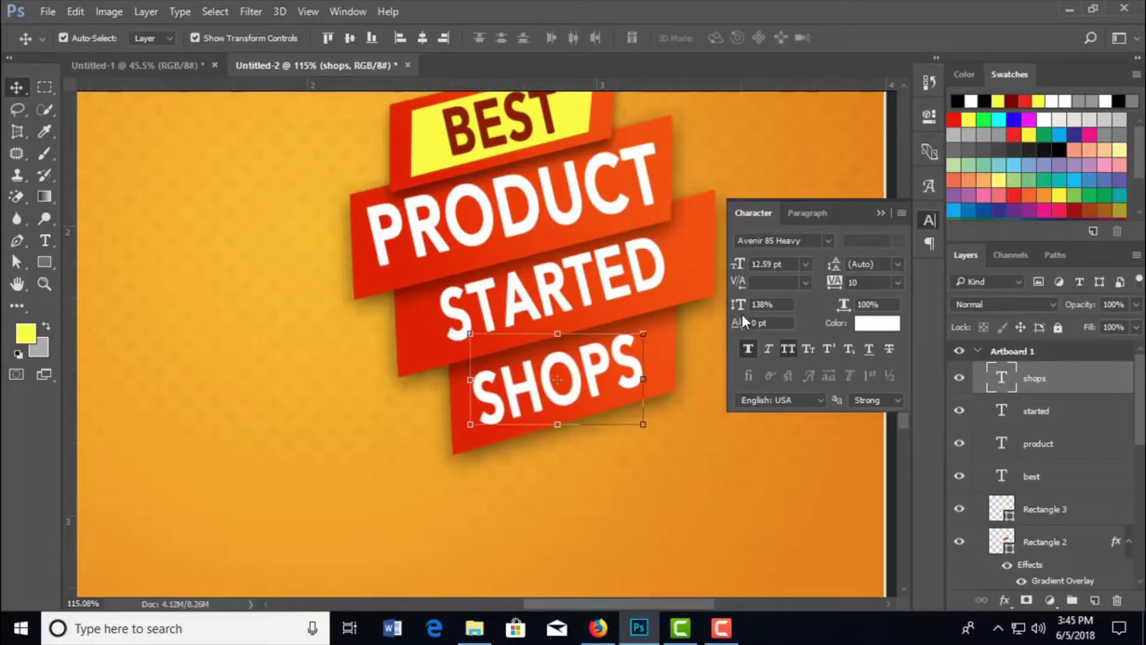
{"action": "key", "text": "Right"}
{"action": "key", "text": "Right"}
{"action": "key", "text": "Right"}
{"action": "key", "text": "Right"}
{"action": "key", "text": "Right"}
{"action": "key", "text": "Right"}
{"action": "key", "text": "Right"}
{"action": "key", "text": "Right"}
{"action": "key", "text": "Right"}
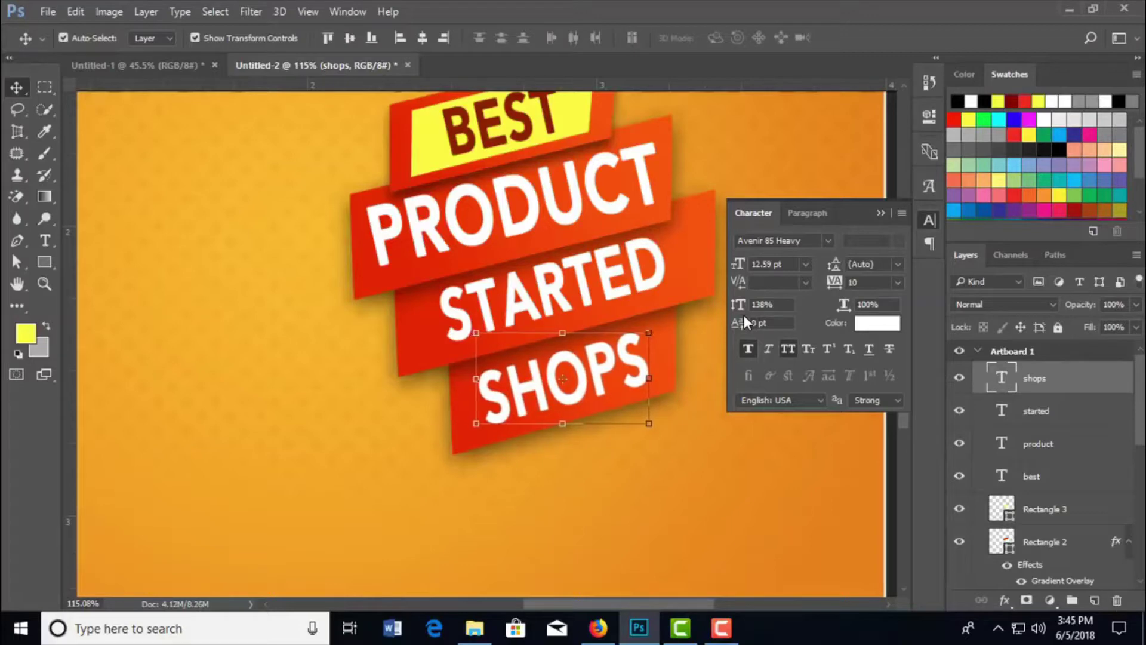
{"action": "key", "text": "Right"}
{"action": "key", "text": "Right"}
{"action": "left_click", "coordinate": [878, 323]}
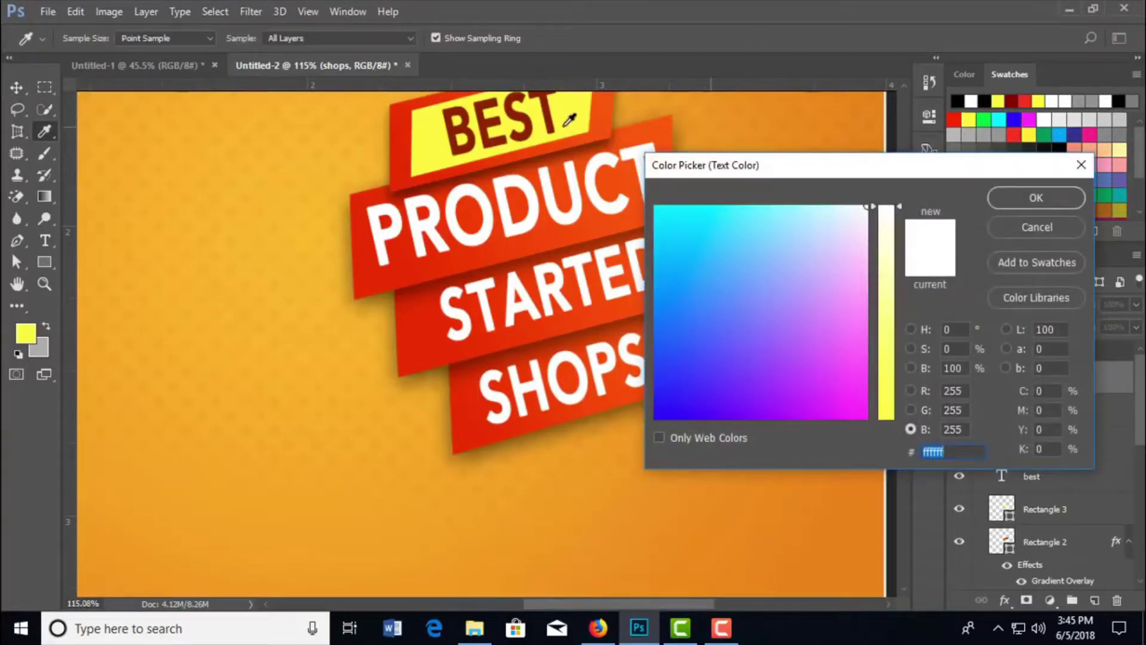
{"action": "type", "text": "ffff00"}
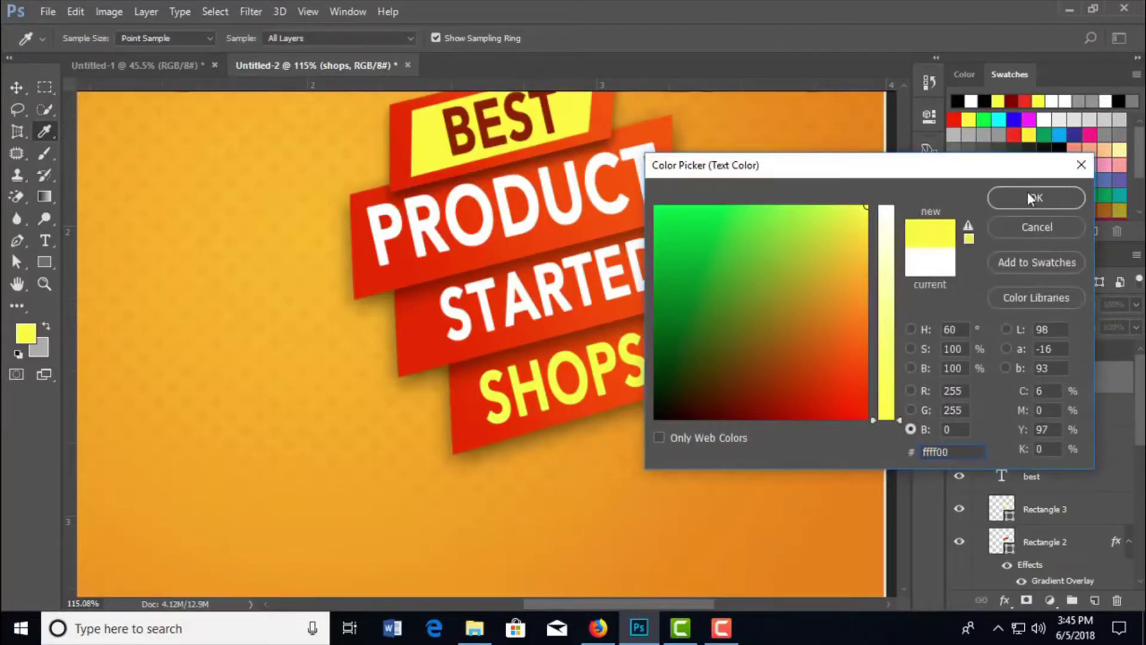
{"action": "left_click", "coordinate": [1031, 199]}
{"action": "key", "text": "ctrl+0"}
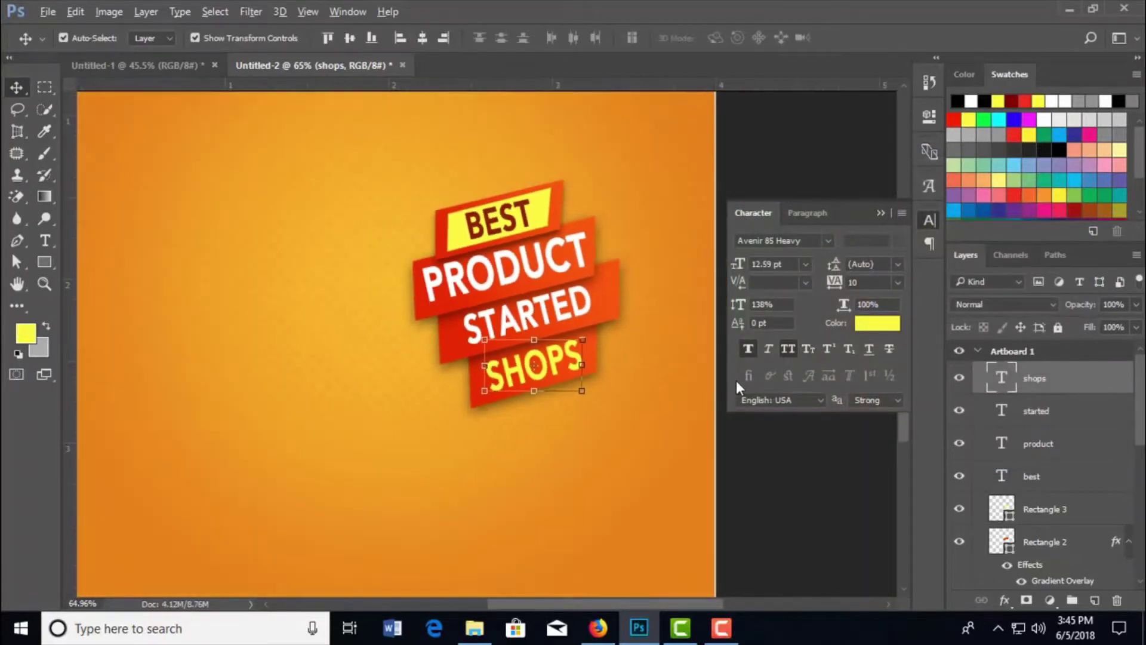
- Select all the BEST, PRODUCT, STARTED, SHOPS badge layers and group them
{"action": "scroll", "coordinate": [697, 405], "scroll_direction": "up", "scroll_amount": 1}
{"action": "scroll", "coordinate": [698, 405], "scroll_direction": "down", "scroll_amount": 2}
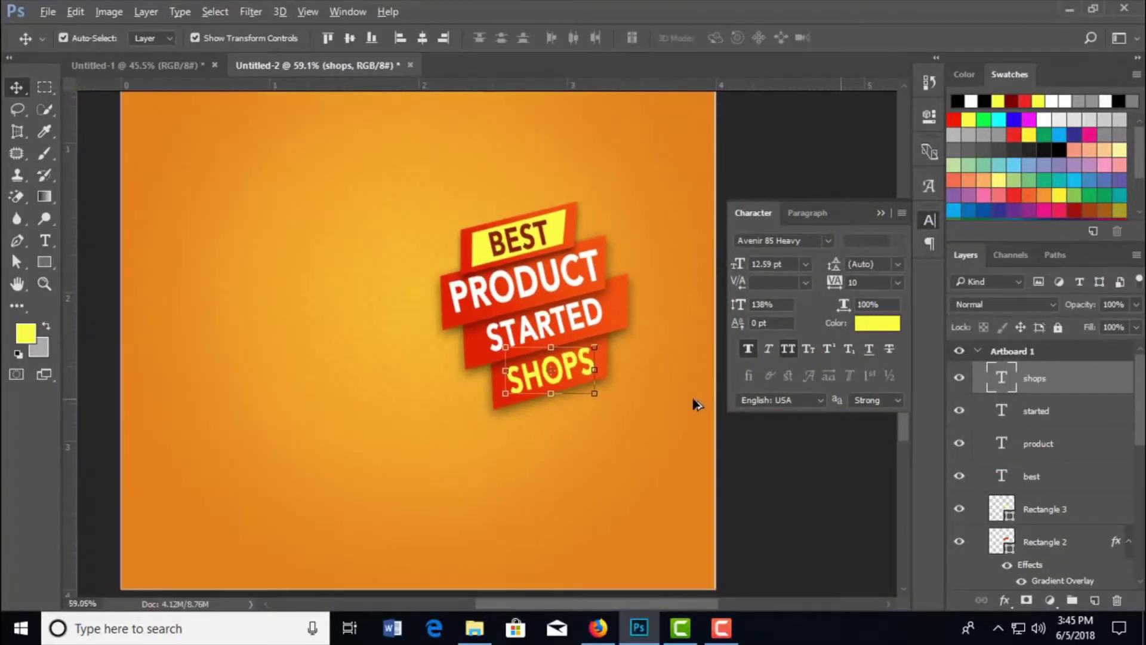
{"action": "scroll", "coordinate": [686, 427], "scroll_direction": "up", "scroll_amount": 1}
{"action": "scroll", "coordinate": [700, 453], "scroll_direction": "up", "scroll_amount": 1}
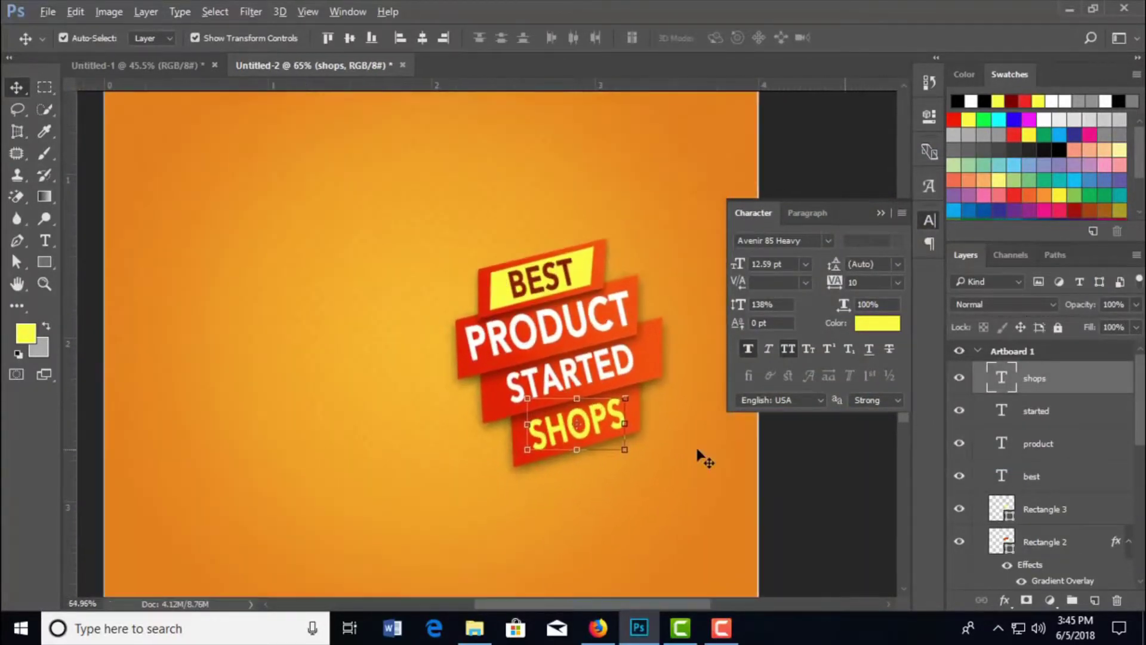
{"action": "scroll", "coordinate": [698, 451], "scroll_direction": "down", "scroll_amount": 1}
{"action": "scroll", "coordinate": [699, 457], "scroll_direction": "up", "scroll_amount": 1}
{"action": "scroll", "coordinate": [697, 457], "scroll_direction": "up", "scroll_amount": 1}
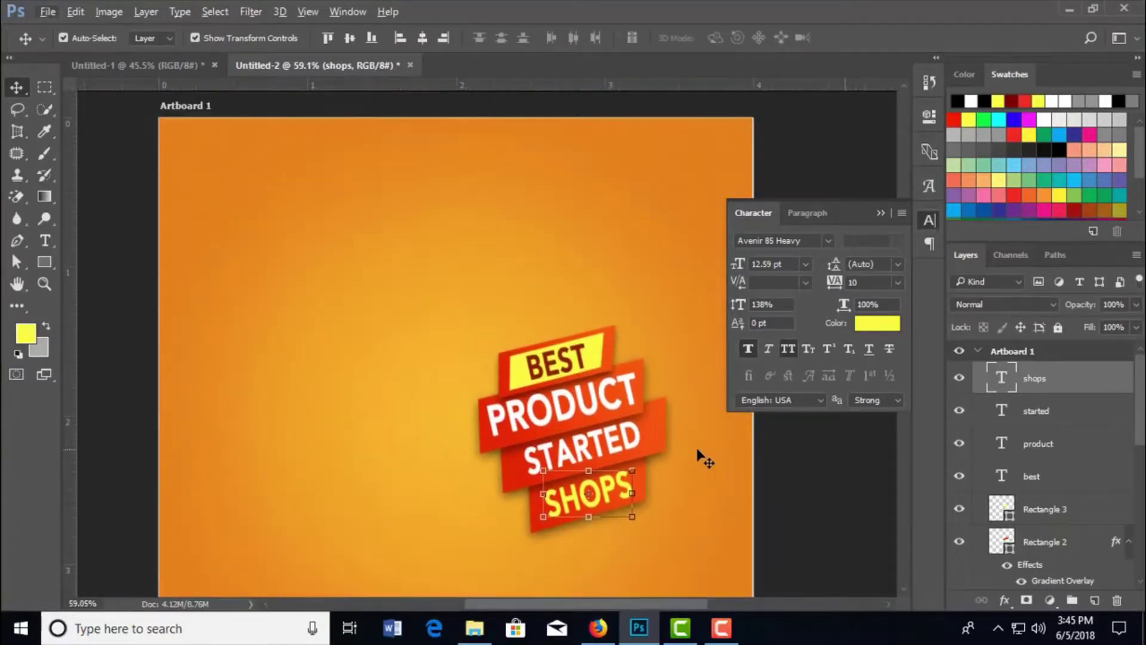
{"action": "scroll", "coordinate": [697, 457], "scroll_direction": "up", "scroll_amount": 1}
{"action": "scroll", "coordinate": [1143, 421], "scroll_direction": "down", "scroll_amount": 1}
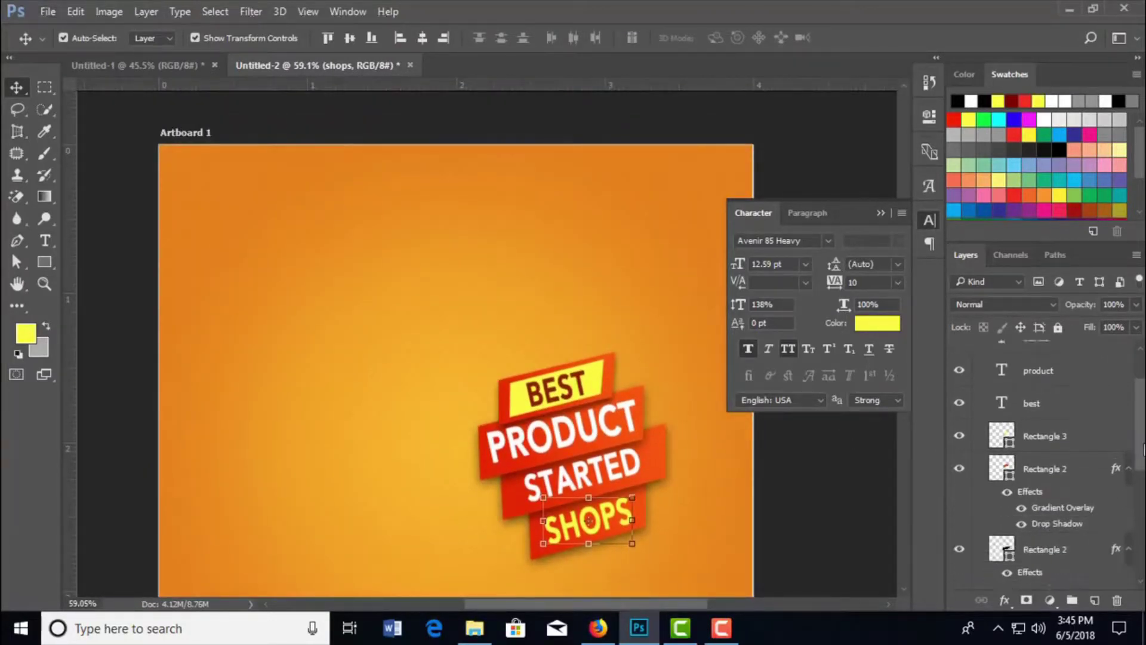
{"action": "scroll", "coordinate": [1142, 421], "scroll_direction": "down", "scroll_amount": 2}
{"action": "scroll", "coordinate": [1142, 421], "scroll_direction": "down", "scroll_amount": 2}
{"action": "scroll", "coordinate": [1141, 533], "scroll_direction": "down", "scroll_amount": 2}
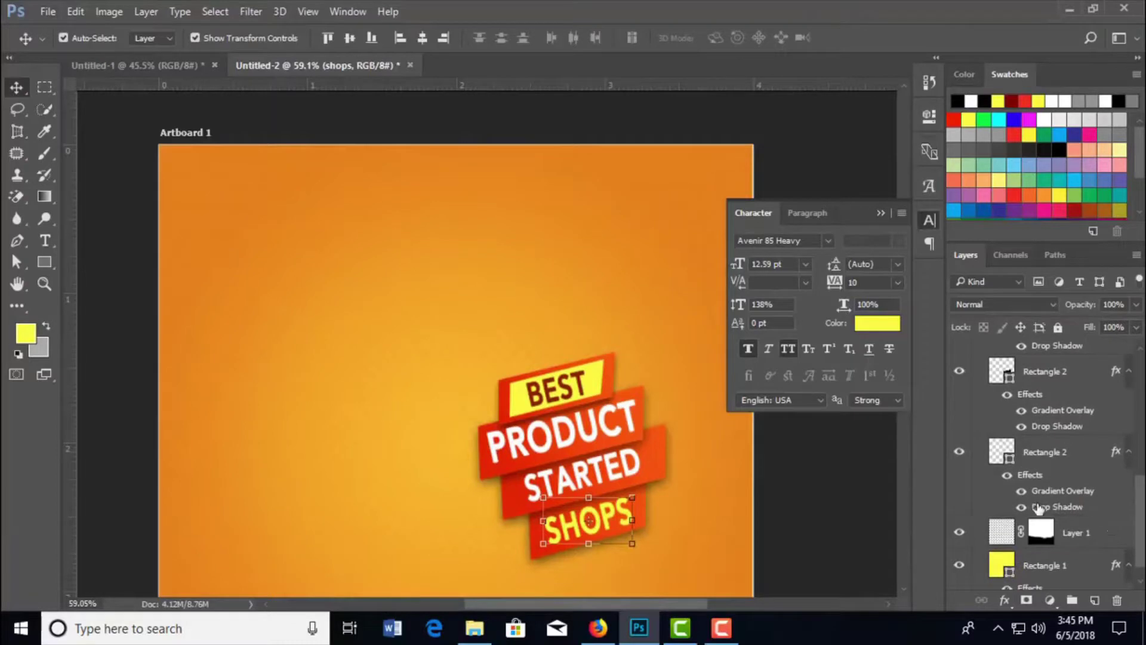
{"action": "left_click", "coordinate": [1039, 457]}
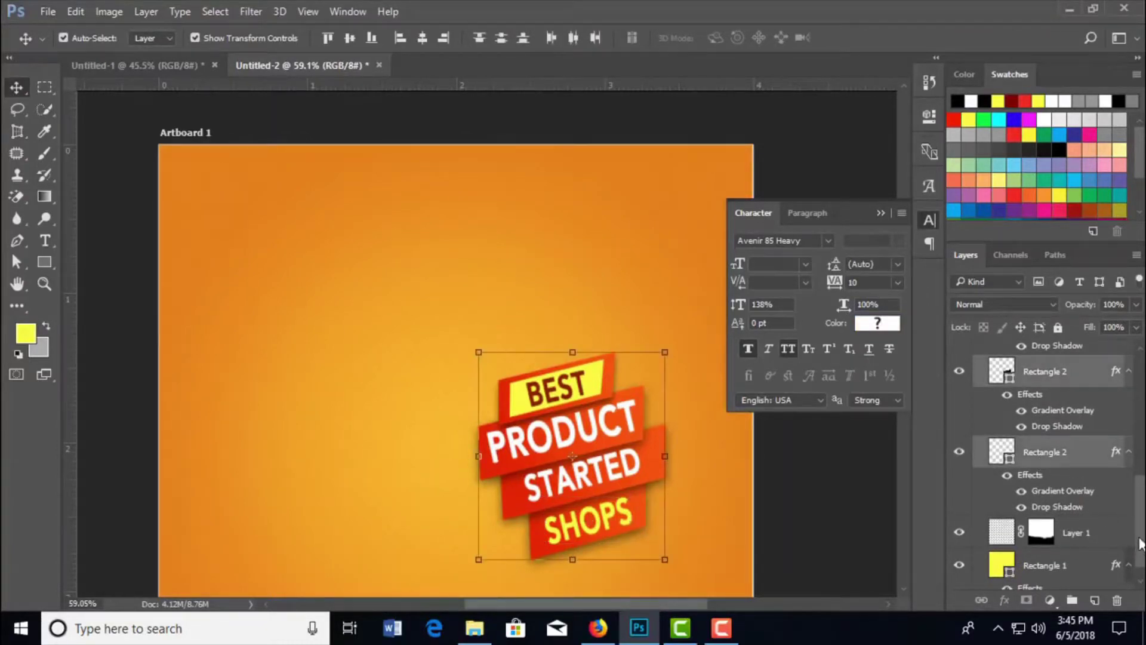
{"action": "scroll", "coordinate": [1140, 544], "scroll_direction": "up", "scroll_amount": 5}
{"action": "scroll", "coordinate": [1139, 555], "scroll_direction": "down", "scroll_amount": 1}
{"action": "scroll", "coordinate": [1138, 564], "scroll_direction": "down", "scroll_amount": 2}
{"action": "scroll", "coordinate": [1136, 578], "scroll_direction": "down", "scroll_amount": 2}
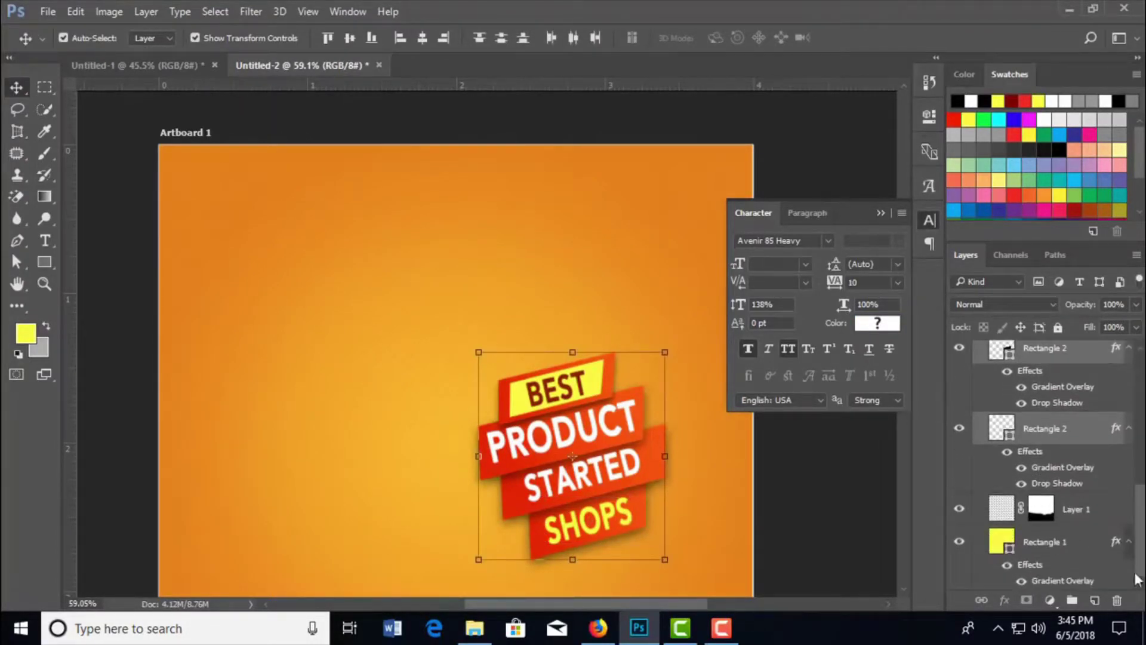
{"action": "left_click", "coordinate": [1073, 600]}
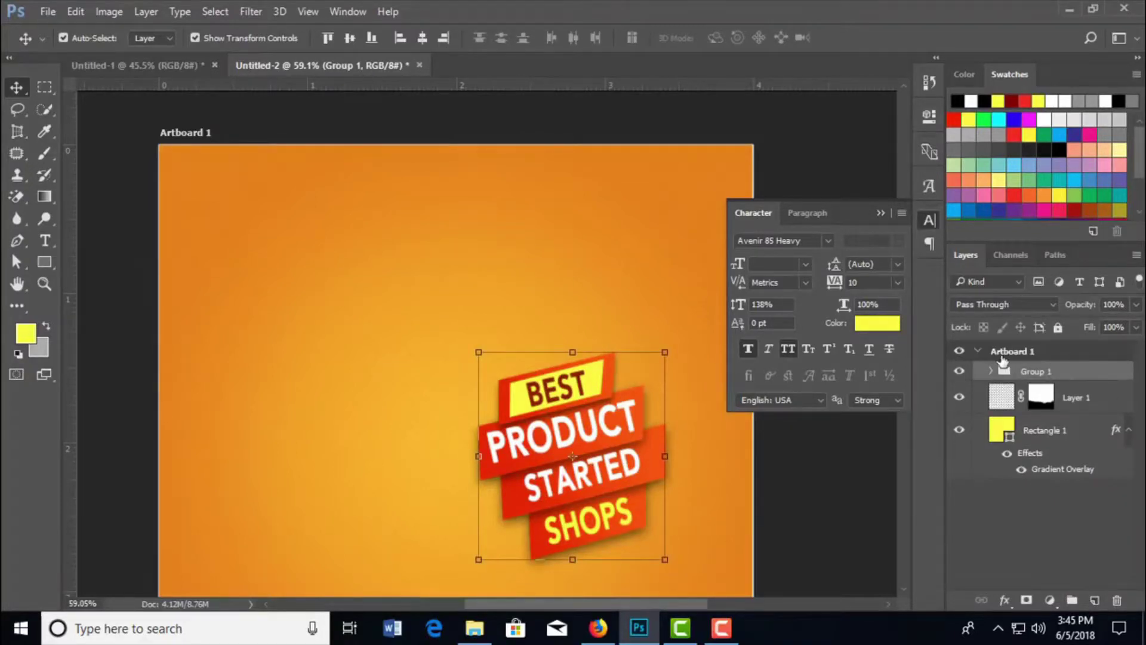
- Rename the new group to product
{"action": "double_click", "coordinate": [1037, 371]}
{"action": "type", "text": "roduct"}
{"action": "left_click", "coordinate": [1110, 374]}
{"action": "scroll", "coordinate": [840, 474], "scroll_direction": "down", "scroll_amount": 1}
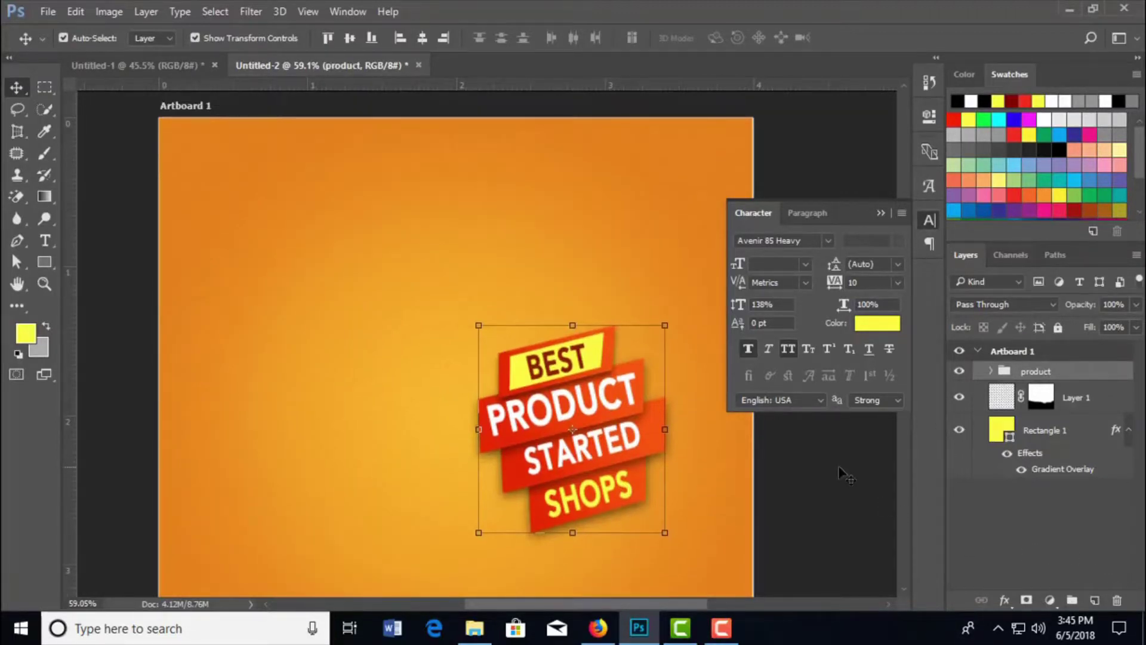
{"action": "scroll", "coordinate": [652, 381], "scroll_direction": "down", "scroll_amount": 1}
{"action": "scroll", "coordinate": [652, 382], "scroll_direction": "down", "scroll_amount": 1}
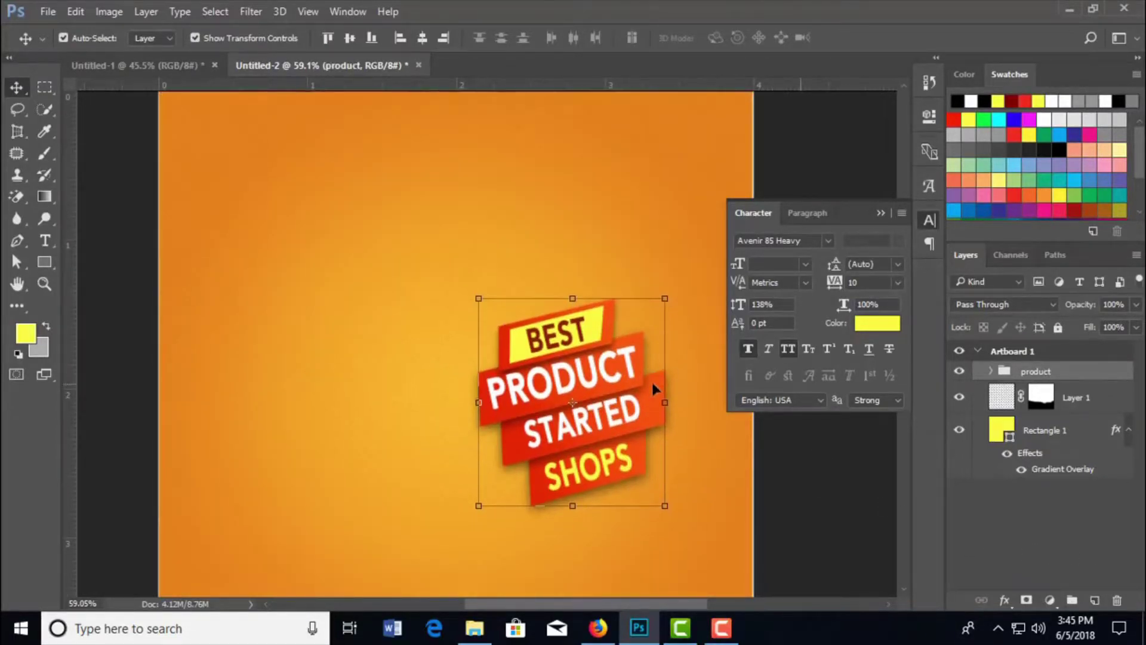
{"action": "scroll", "coordinate": [652, 405], "scroll_direction": "down", "scroll_amount": 3}
{"action": "scroll", "coordinate": [698, 549], "scroll_direction": "down", "scroll_amount": 1}
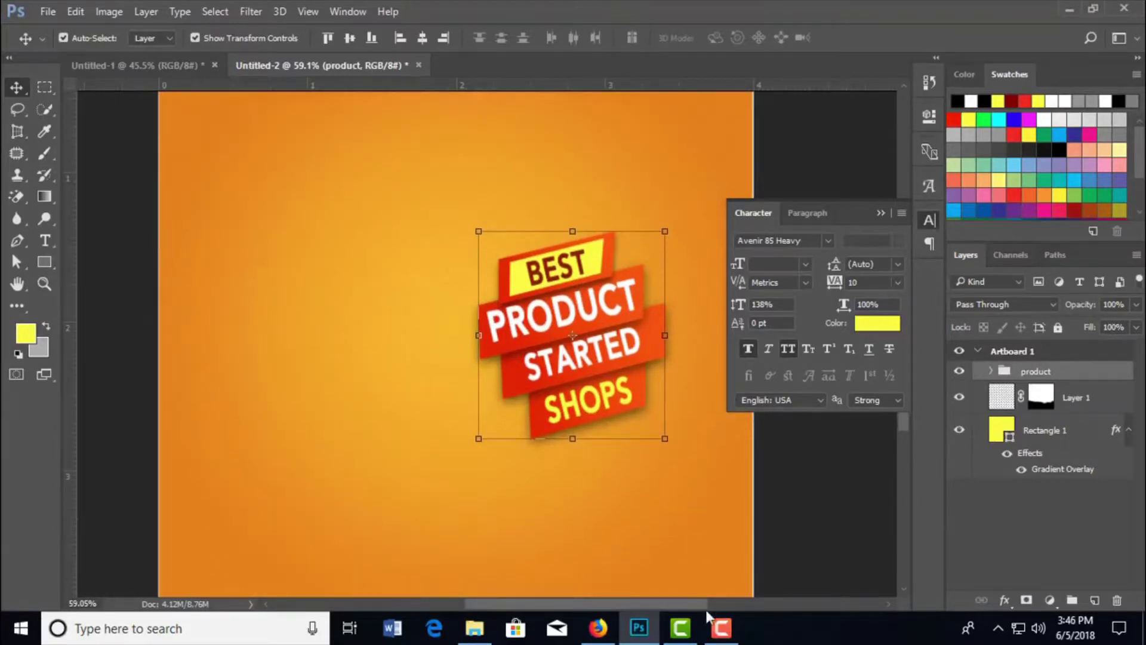
- Copy the red shoe image from the jumpm shoe search results in Firefox
{"action": "left_click", "coordinate": [613, 634]}
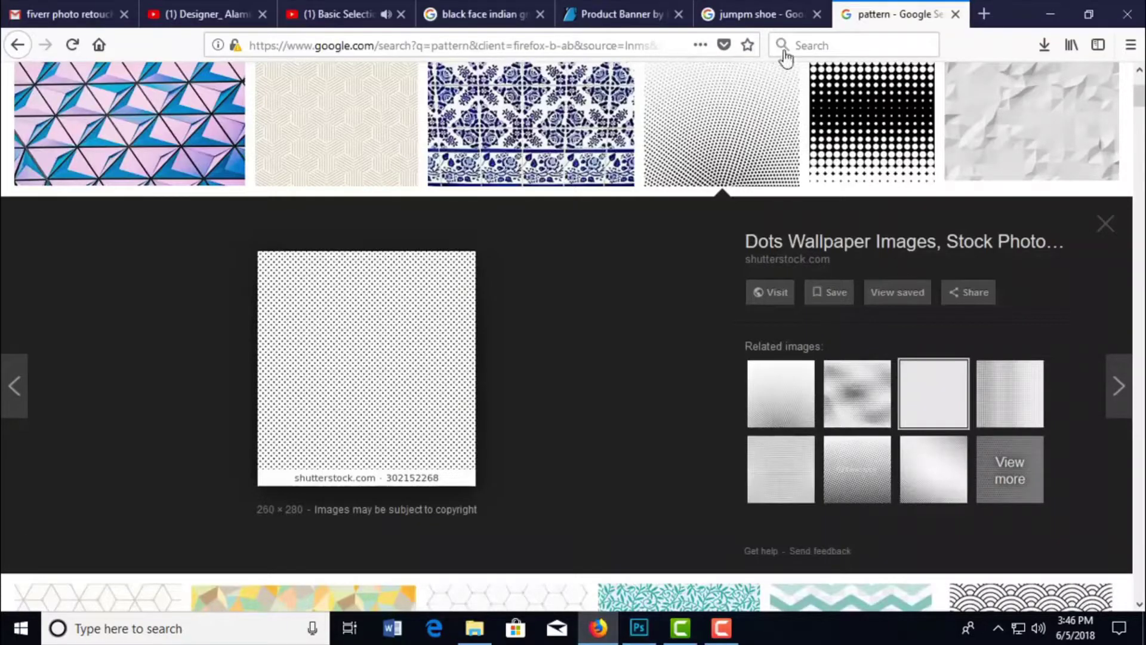
{"action": "left_click", "coordinate": [734, 16]}
{"action": "right_click", "coordinate": [350, 340]}
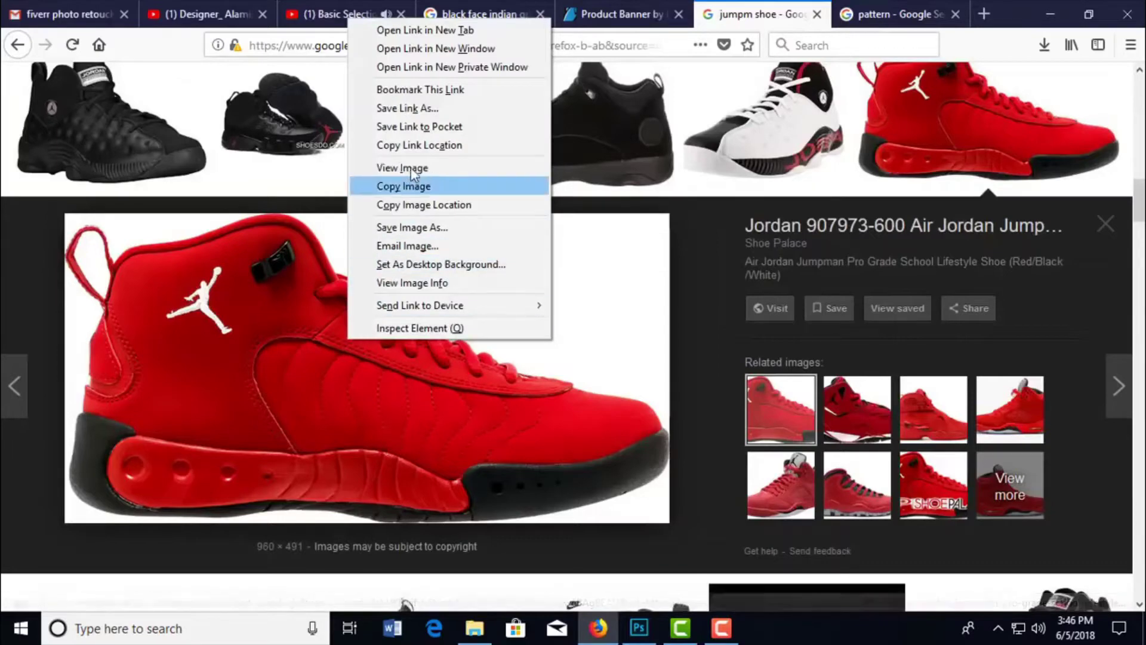
{"action": "left_click", "coordinate": [412, 187]}
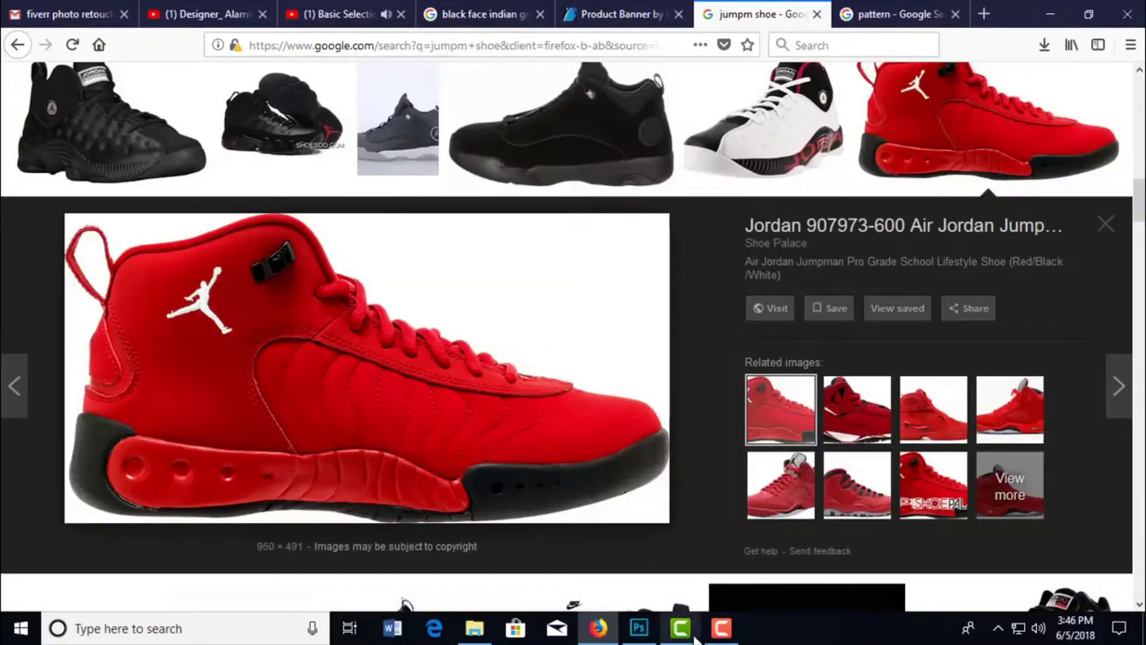
{"action": "left_click", "coordinate": [639, 627]}
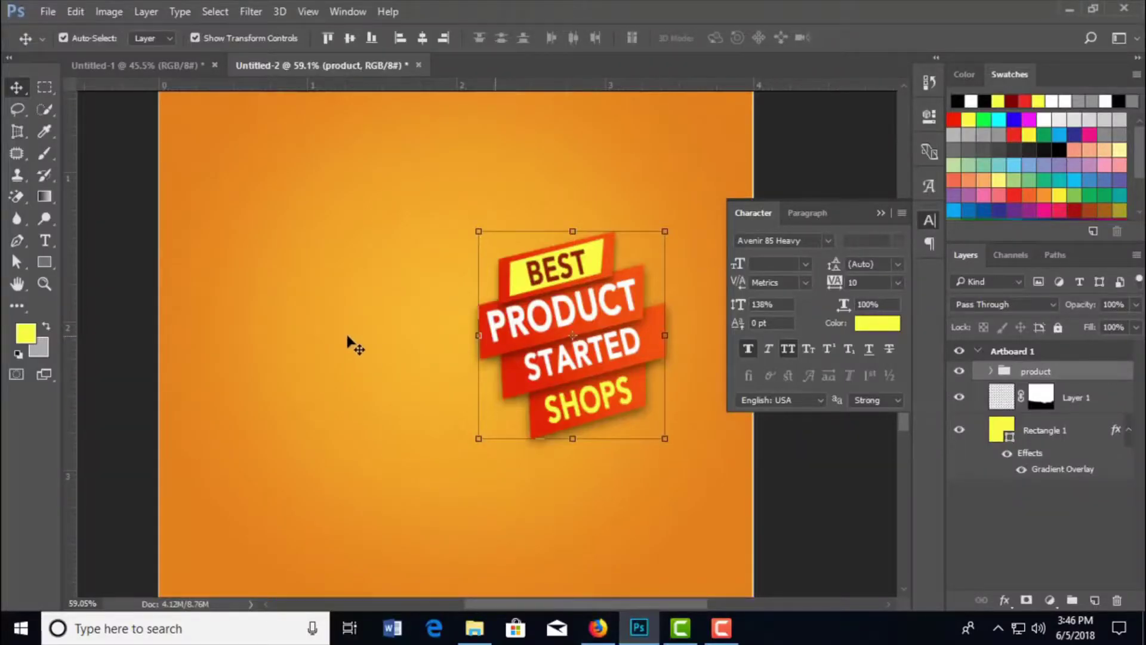
- Paste the red shoe as Layer 2 and flip it horizontally
{"action": "key", "text": "ctrl+v"}
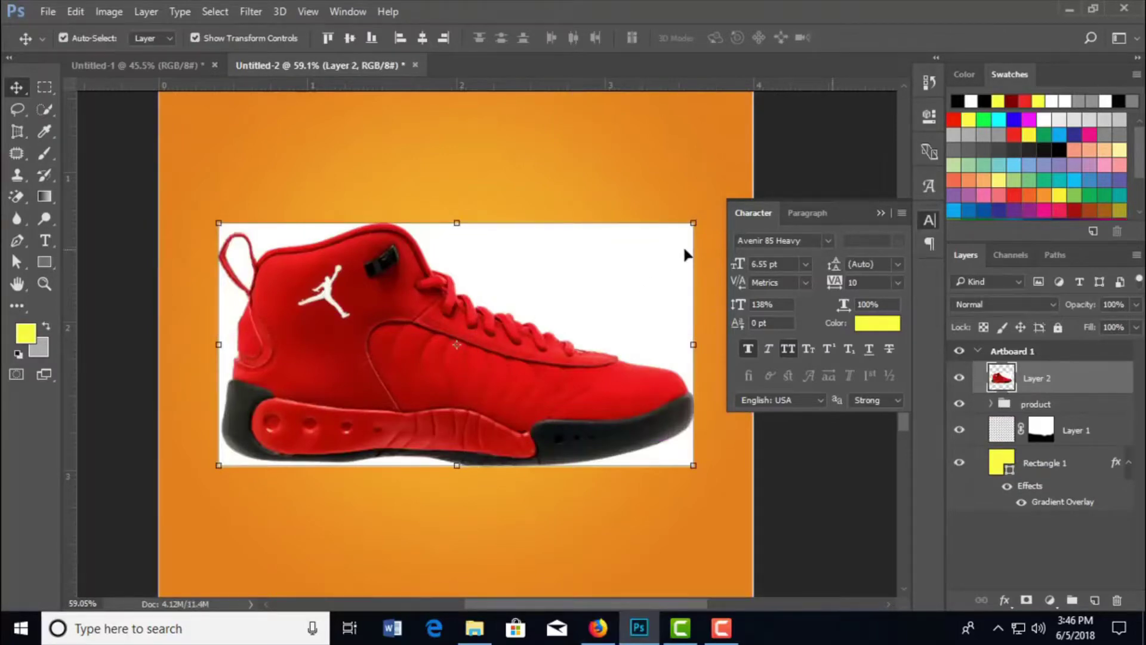
{"action": "left_click", "coordinate": [75, 12]}
{"action": "mouse_move", "coordinate": [129, 366]}
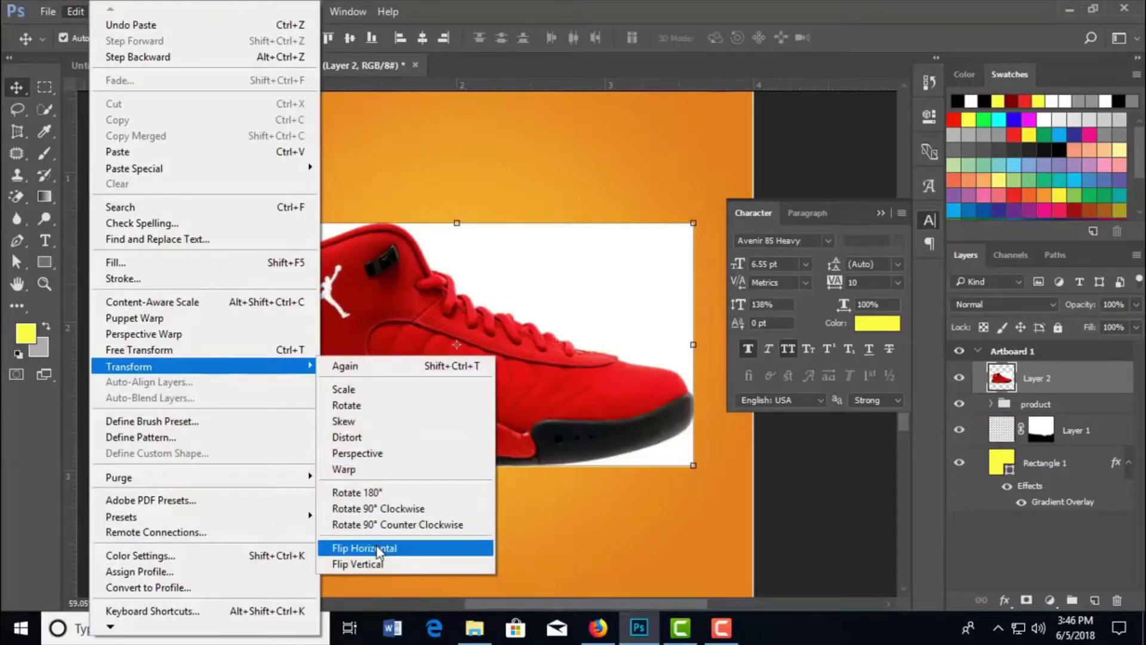
{"action": "left_click", "coordinate": [380, 547]}
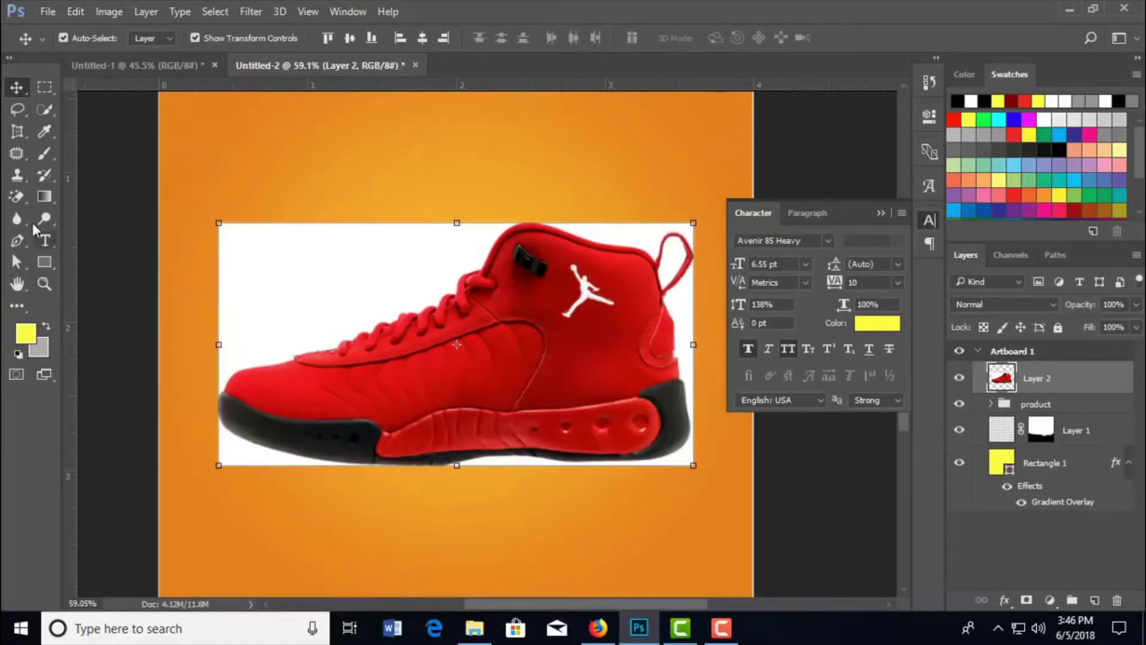
- Magic-erase the white areas around the shoe, including under the sole and inside the heel tab
{"action": "left_click", "coordinate": [17, 197]}
{"action": "left_click", "coordinate": [307, 275]}
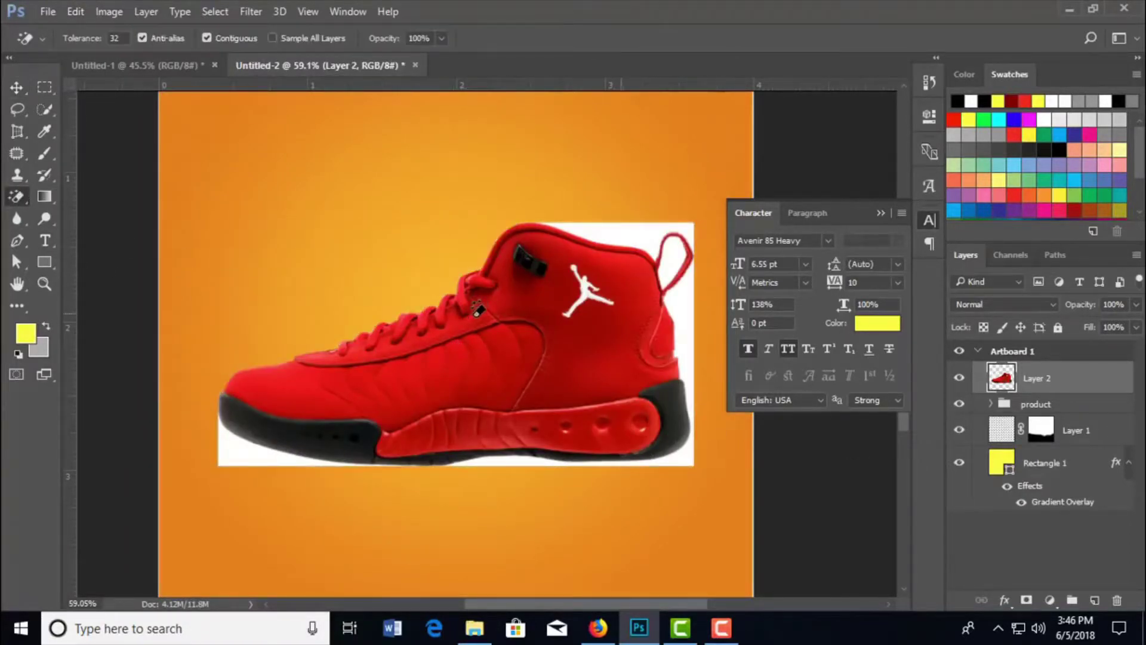
{"action": "left_click_drag", "start_coordinate": [489, 321], "coordinate": [357, 363]}
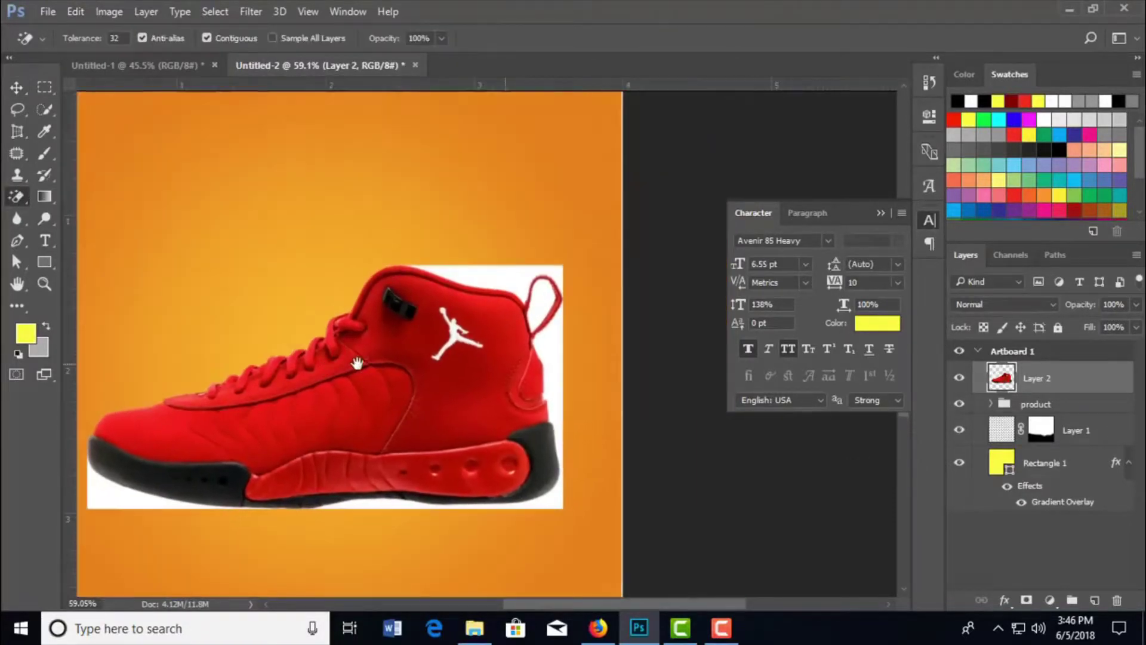
{"action": "left_click", "coordinate": [501, 274]}
{"action": "left_click", "coordinate": [553, 338]}
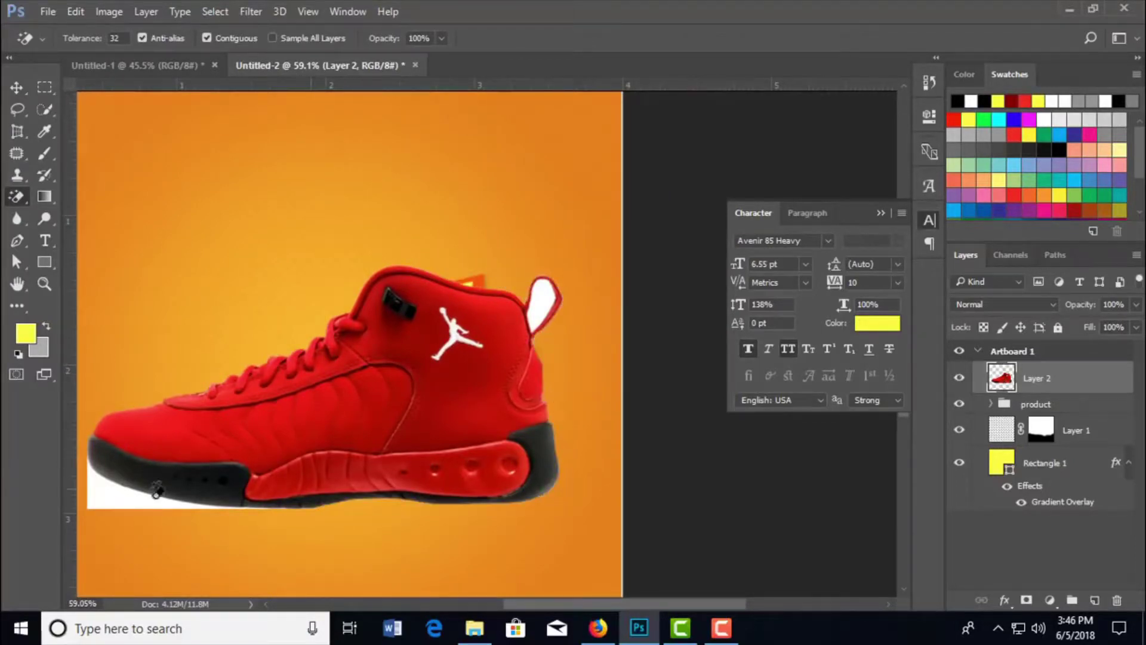
{"action": "left_click", "coordinate": [113, 493]}
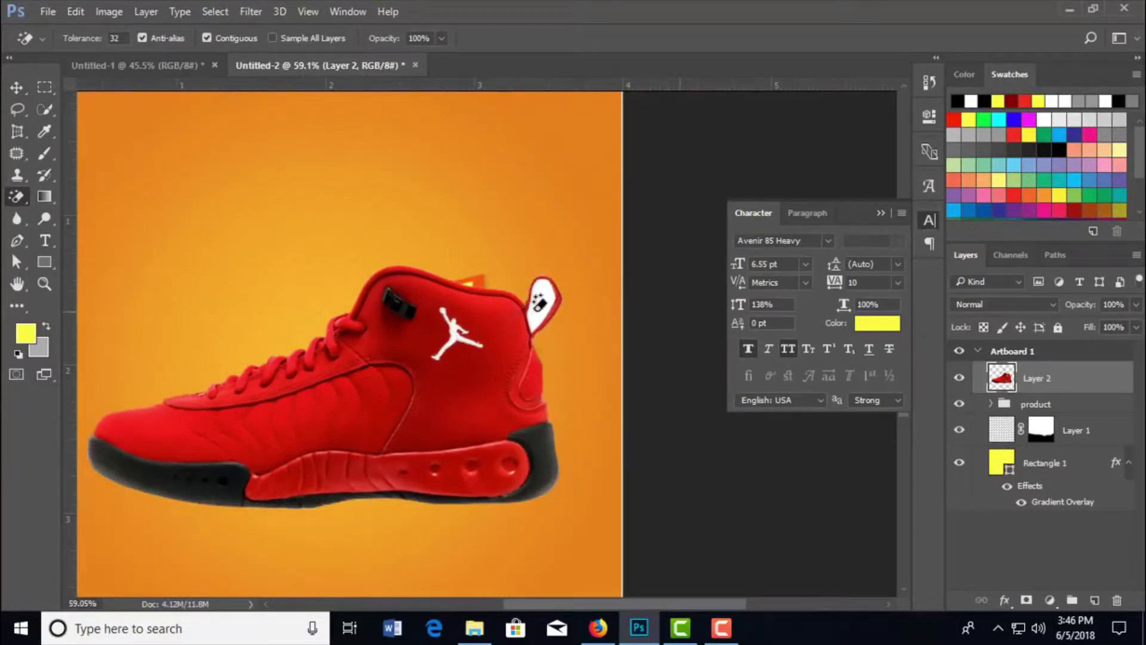
{"action": "left_click", "coordinate": [547, 303]}
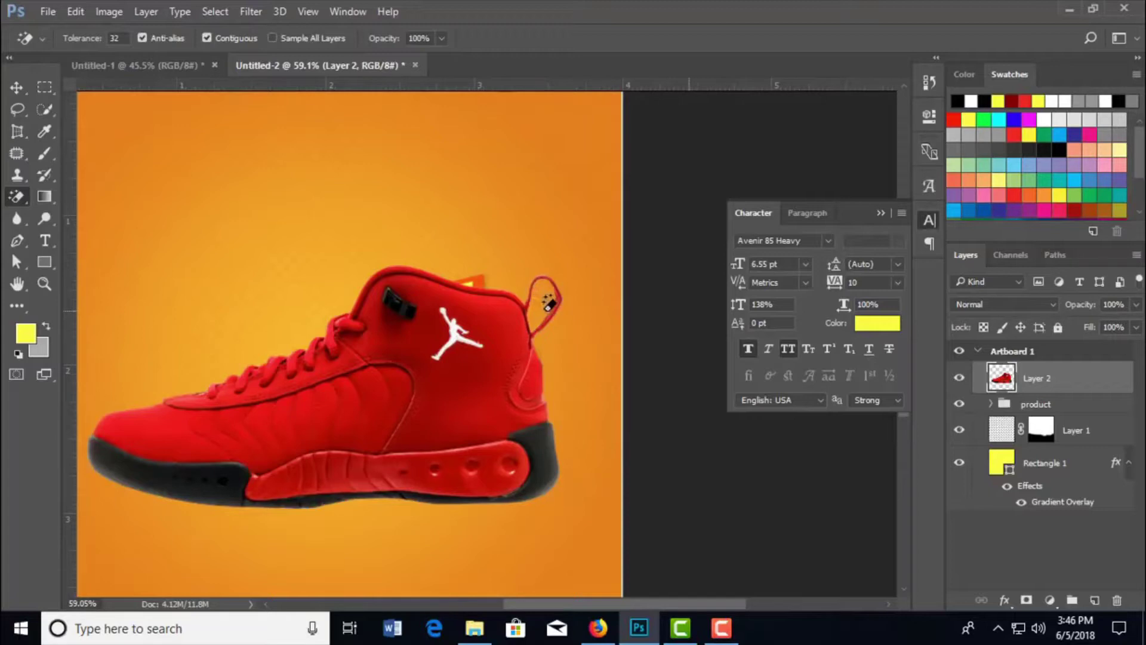
- Tilt the shoe about 35°, shrink it and move it left of the badge
{"action": "left_click", "coordinate": [16, 88]}
{"action": "scroll", "coordinate": [393, 339], "scroll_direction": "down", "scroll_amount": 2}
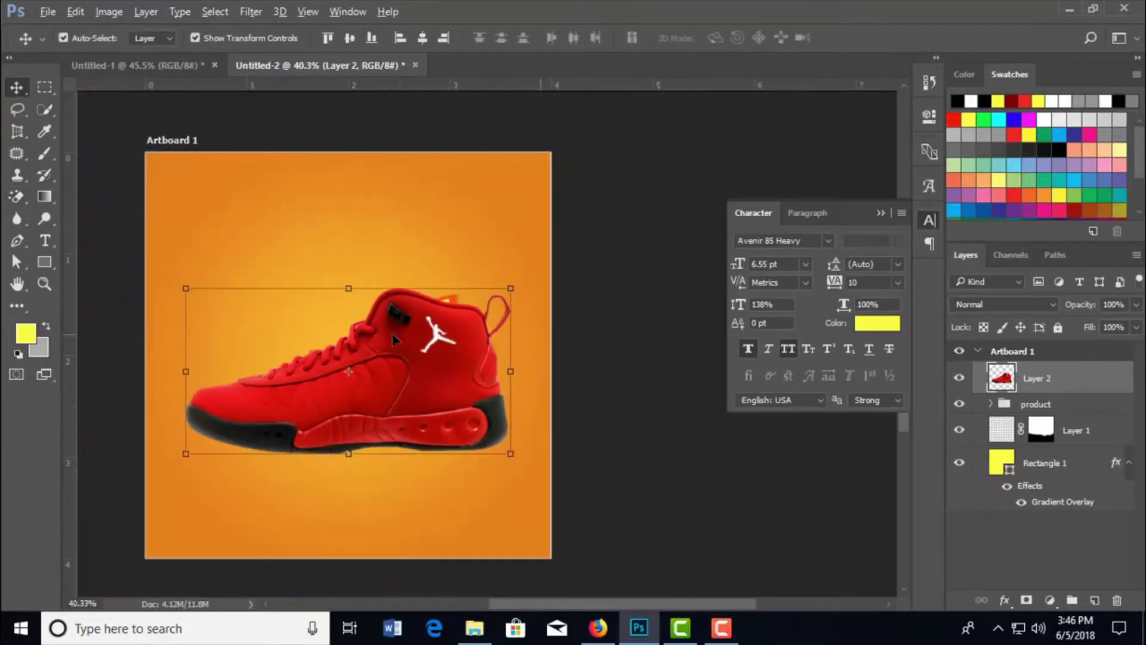
{"action": "left_click_drag", "start_coordinate": [497, 339], "coordinate": [570, 344]}
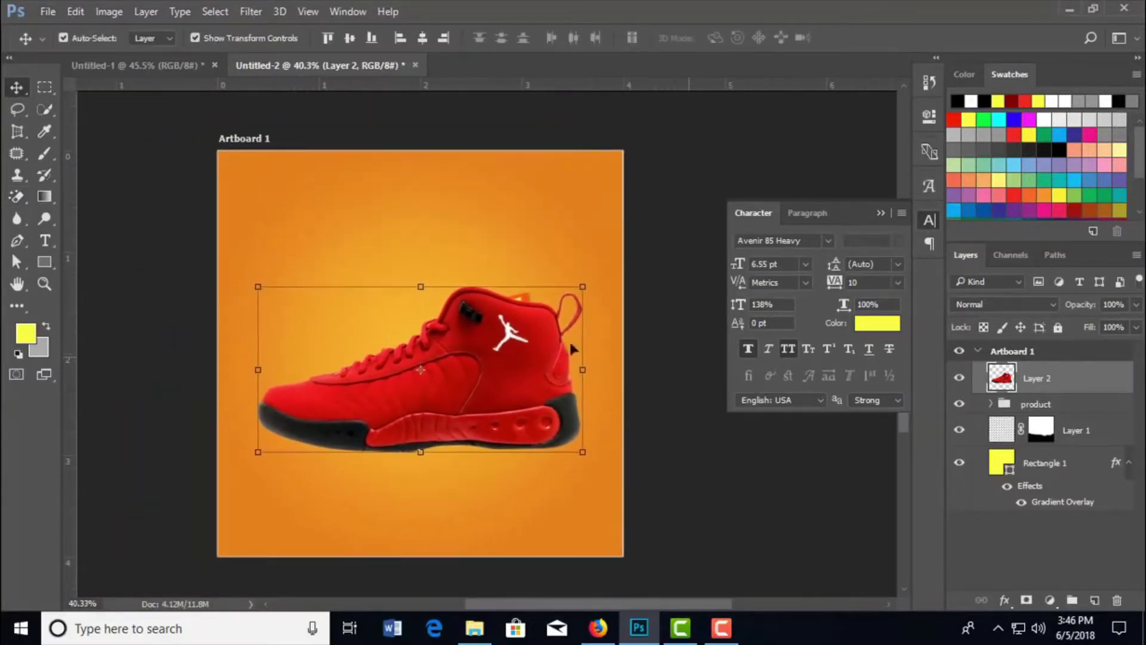
{"action": "left_click_drag", "start_coordinate": [584, 286], "coordinate": [614, 270]}
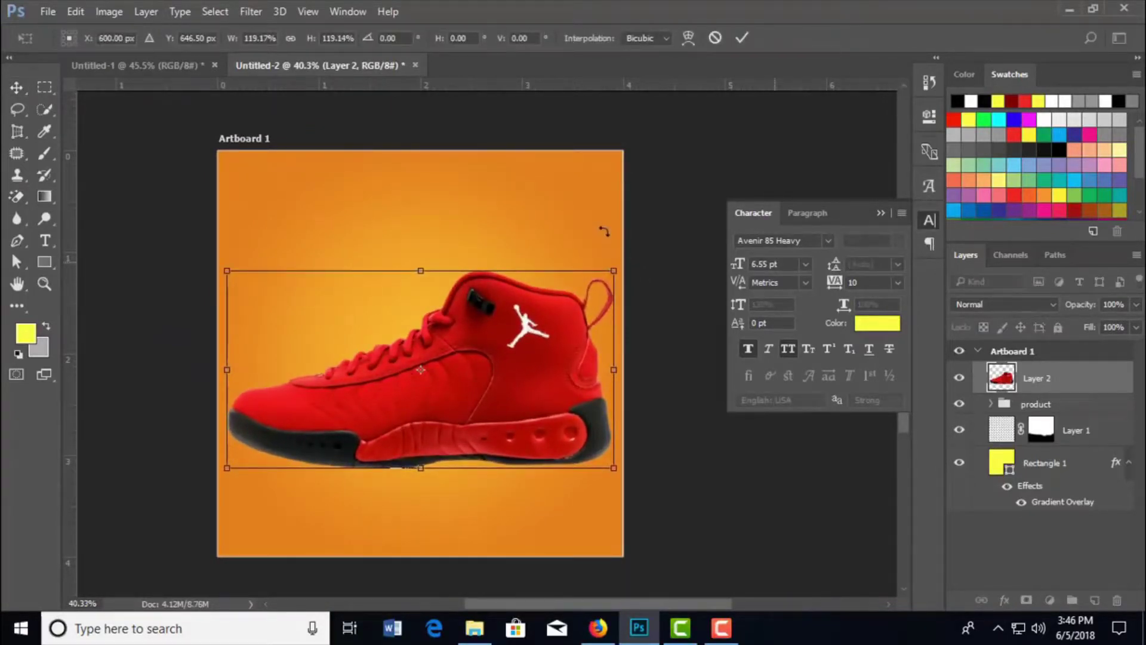
{"action": "left_click_drag", "start_coordinate": [604, 232], "coordinate": [495, 152]}
{"action": "left_click_drag", "start_coordinate": [488, 298], "coordinate": [431, 266]}
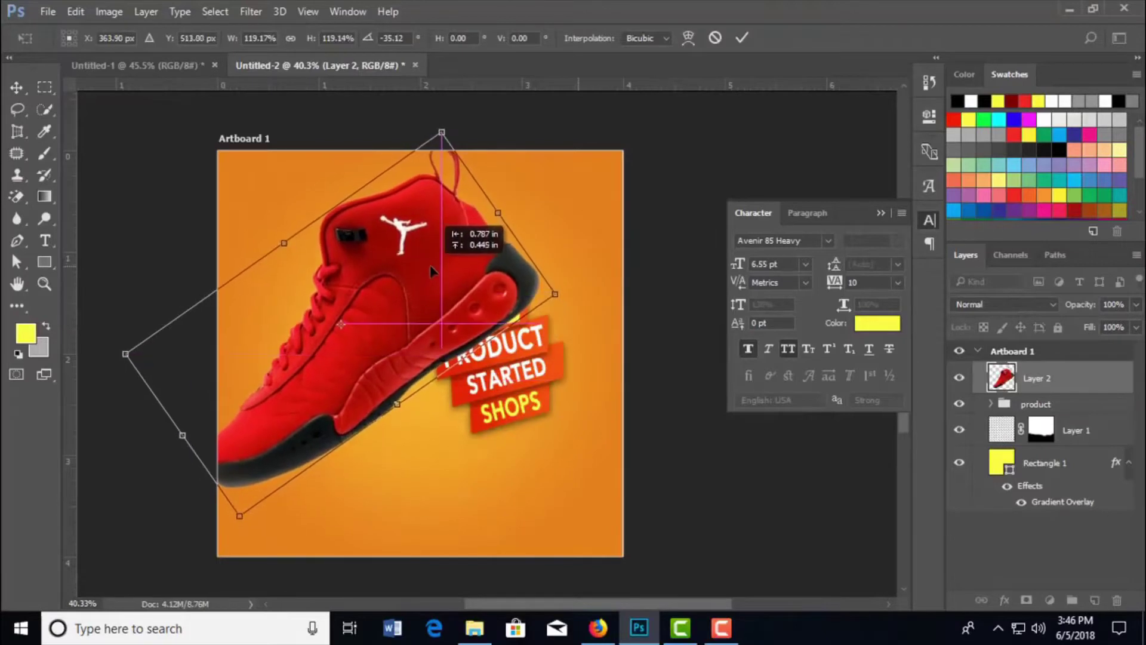
{"action": "left_click_drag", "start_coordinate": [442, 132], "coordinate": [411, 222]}
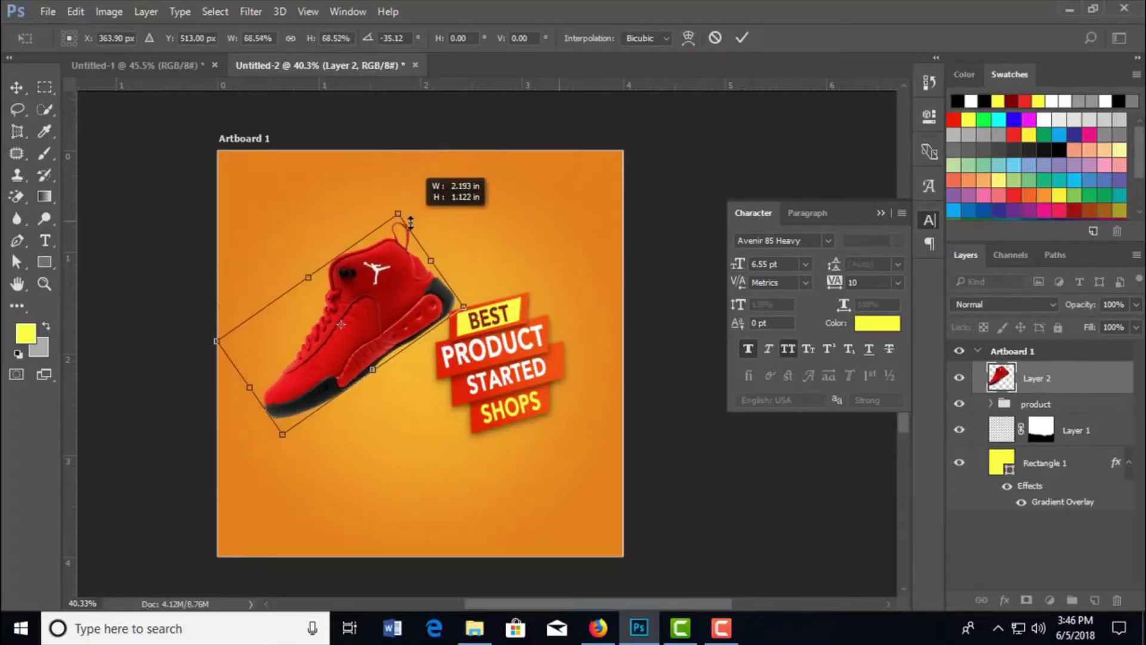
{"action": "left_click_drag", "start_coordinate": [411, 302], "coordinate": [398, 340]}
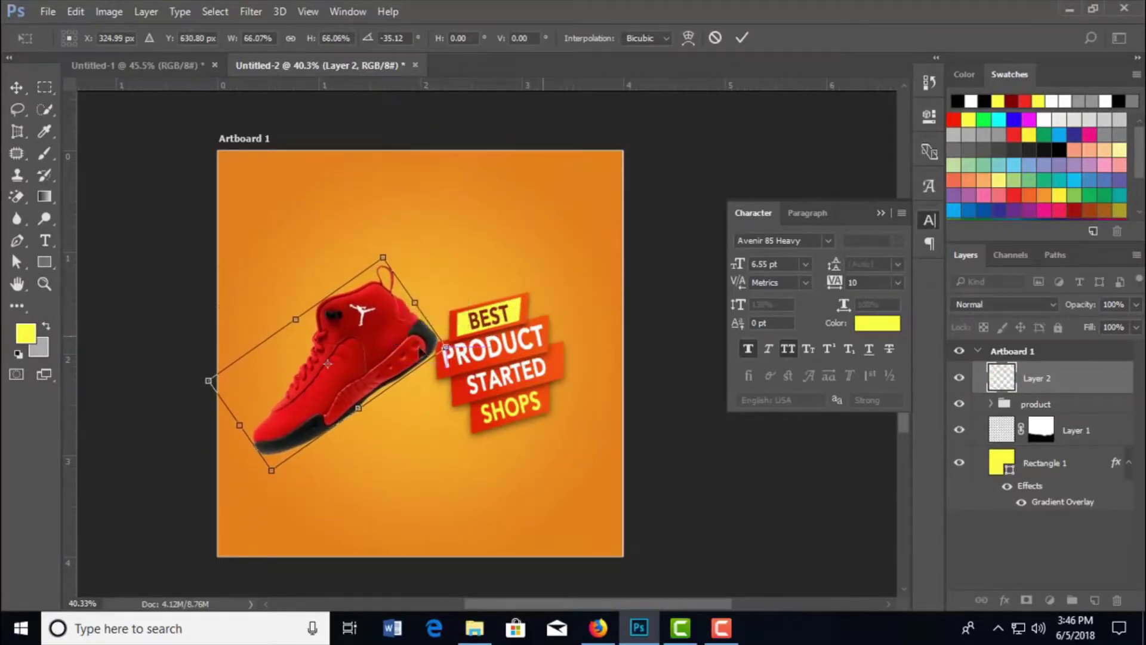
- Fine-tune the shoe to about 77% scale, just touching the ribbons
{"action": "left_click_drag", "start_coordinate": [474, 468], "coordinate": [563, 471]}
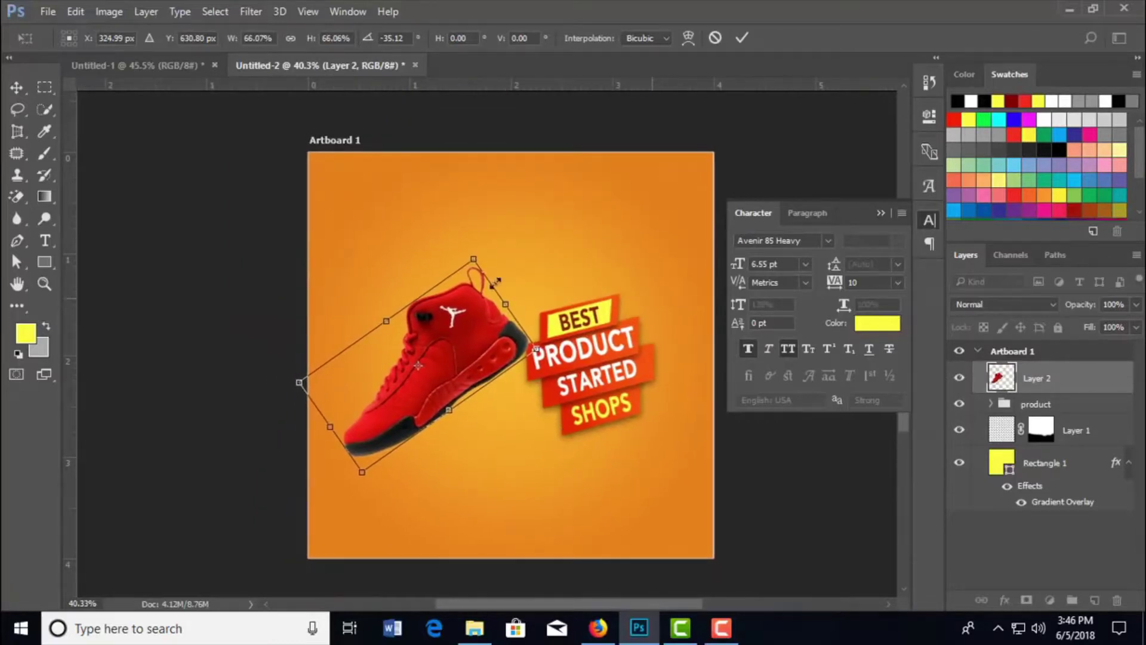
{"action": "left_click_drag", "start_coordinate": [478, 249], "coordinate": [486, 231]}
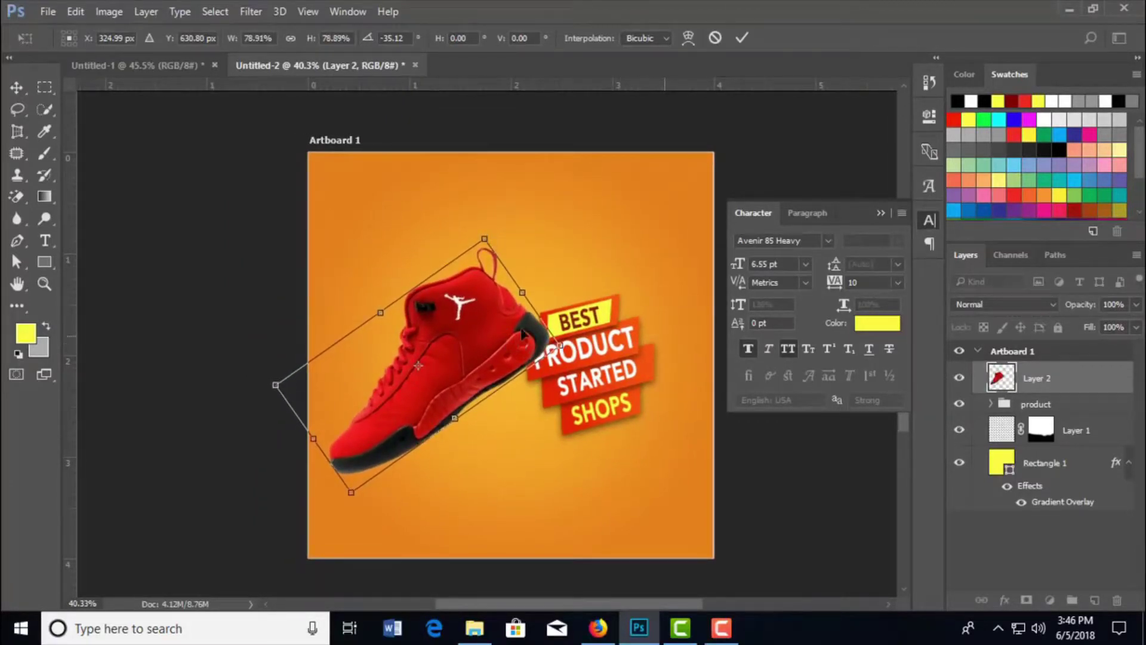
{"action": "left_click_drag", "start_coordinate": [484, 237], "coordinate": [489, 229]}
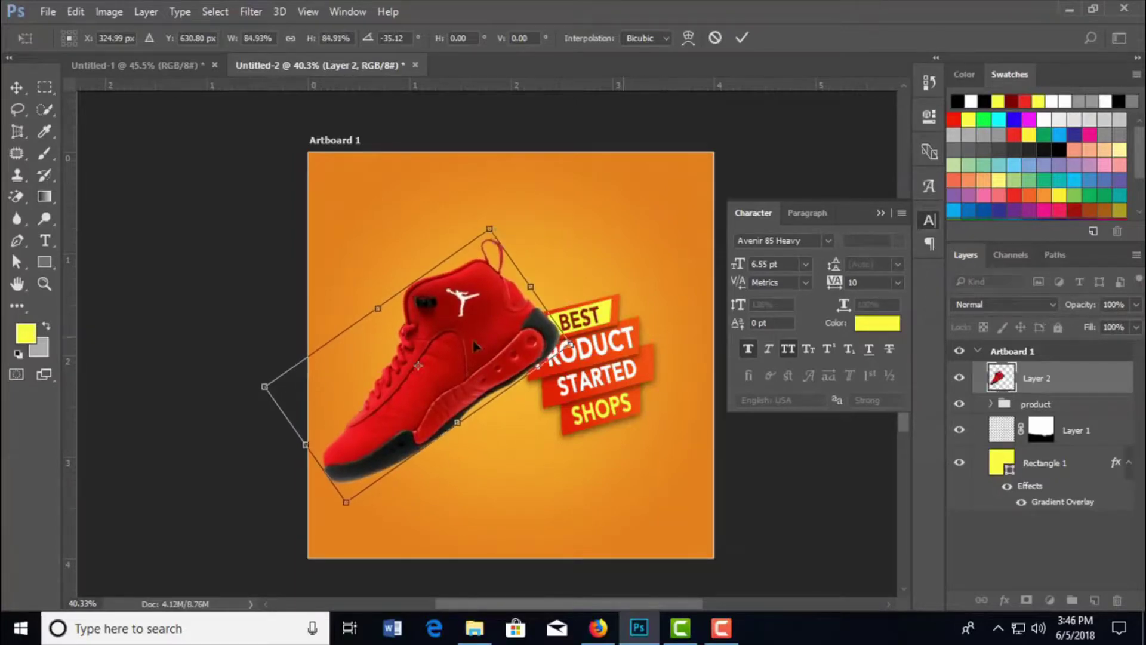
{"action": "left_click_drag", "start_coordinate": [473, 352], "coordinate": [475, 372]}
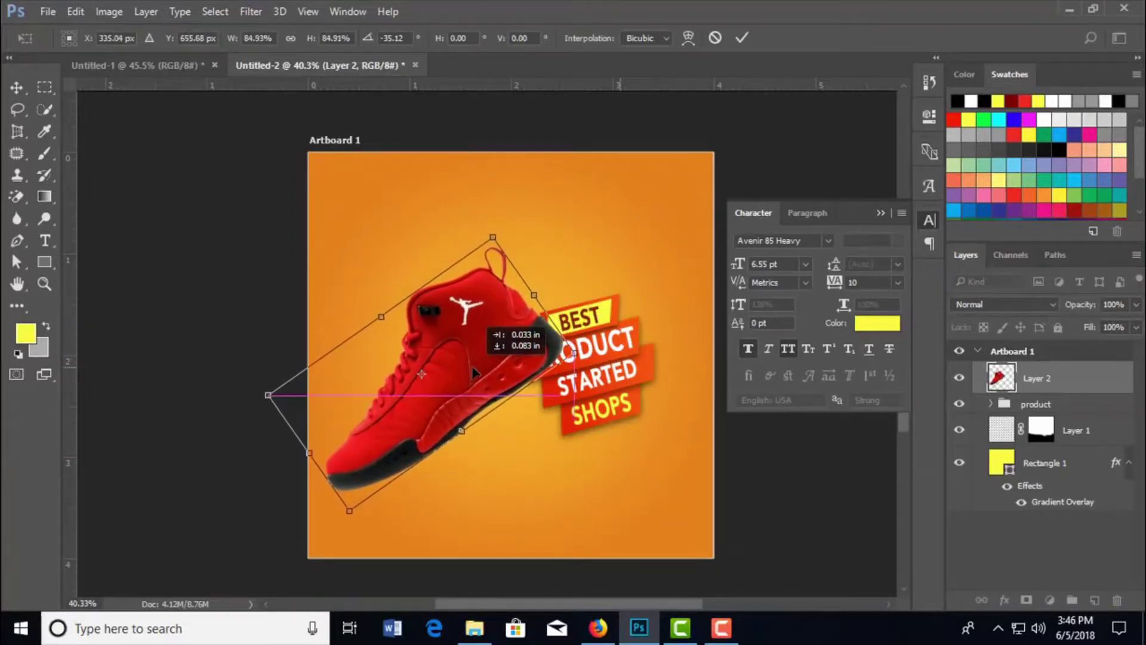
{"action": "left_click_drag", "start_coordinate": [494, 234], "coordinate": [485, 250]}
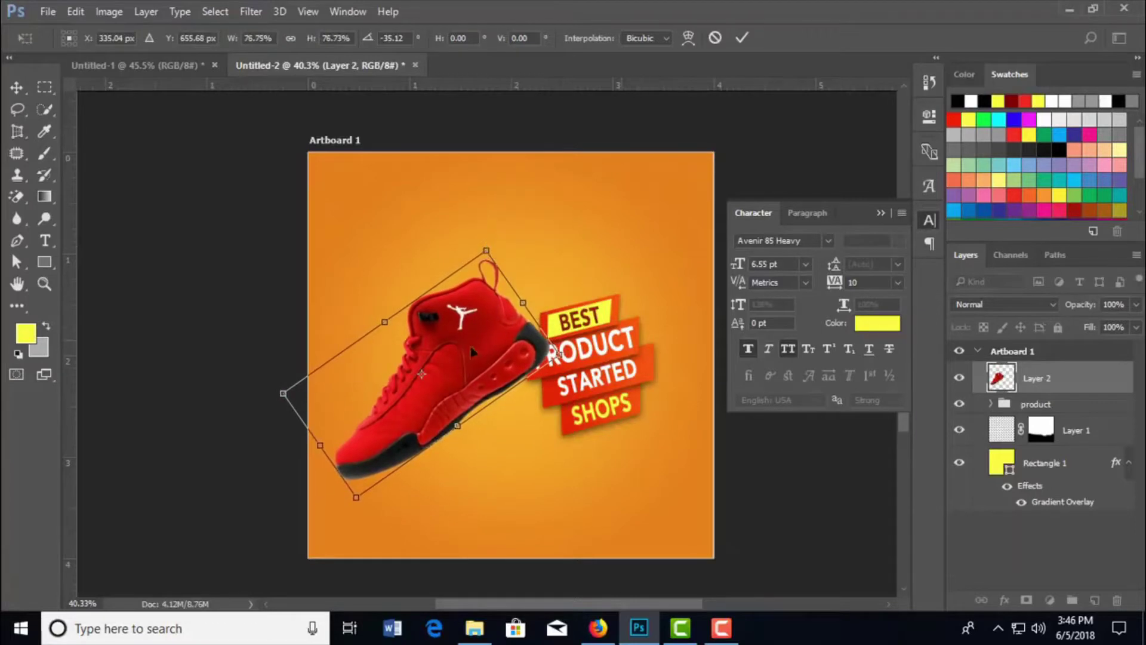
{"action": "left_click_drag", "start_coordinate": [458, 345], "coordinate": [458, 356]}
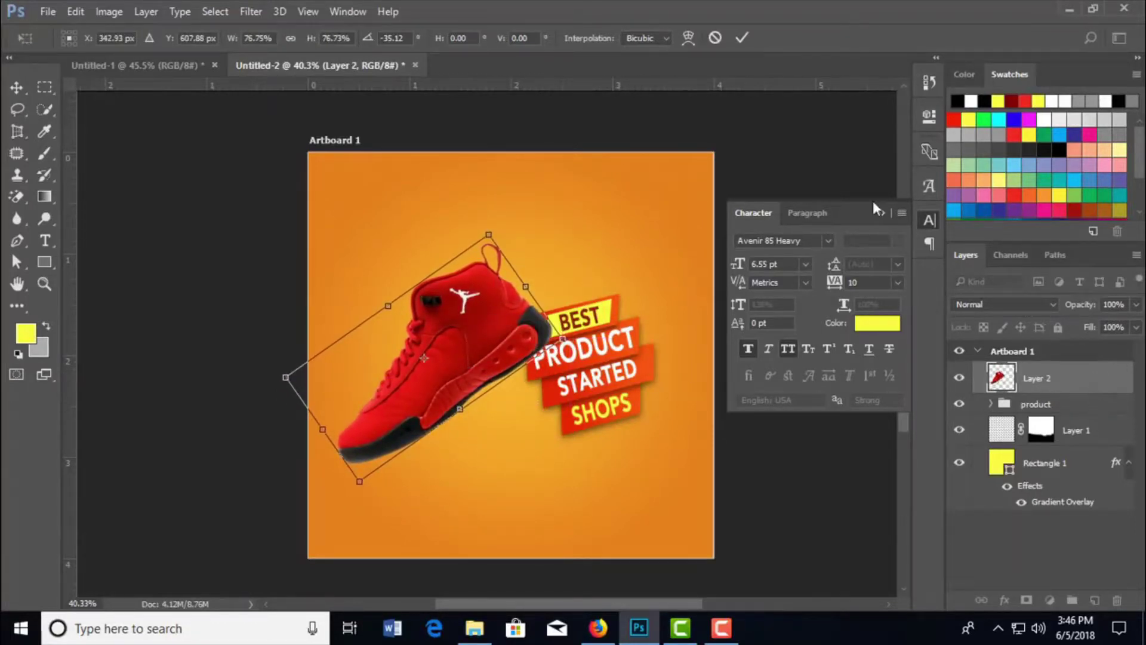
- Commit the shoe's transform and restack Layer 2 below the product group, above Layer 1
{"action": "left_click", "coordinate": [745, 34]}
{"action": "left_click_drag", "start_coordinate": [1099, 380], "coordinate": [1097, 443]}
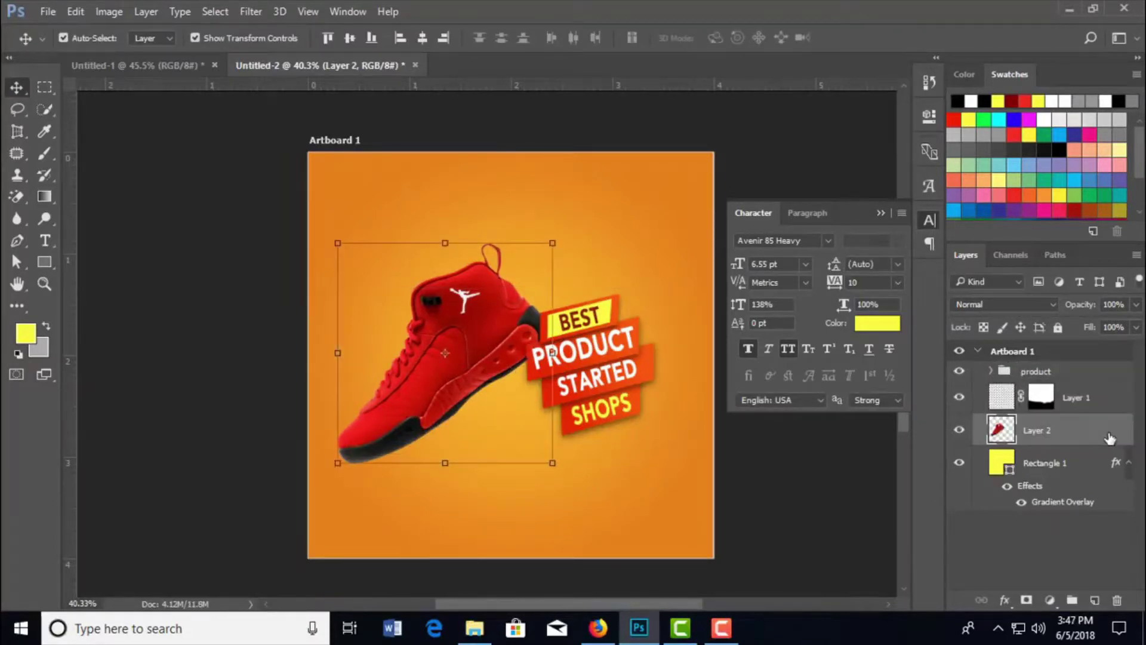
{"action": "left_click", "coordinate": [996, 372]}
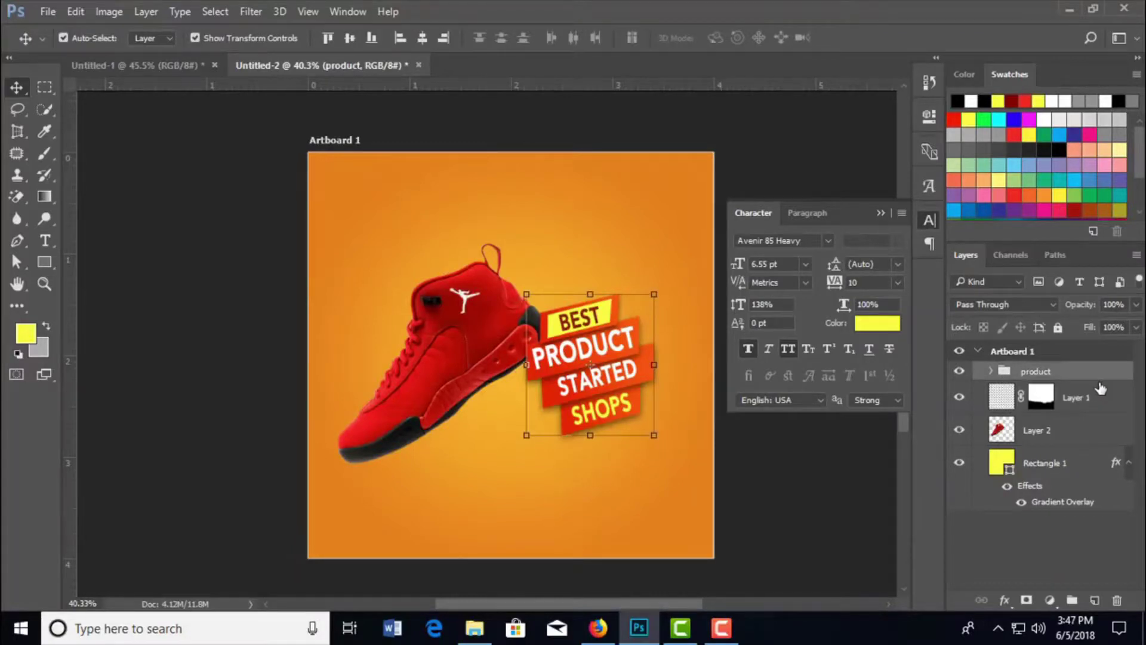
{"action": "left_click_drag", "start_coordinate": [1067, 442], "coordinate": [1063, 387]}
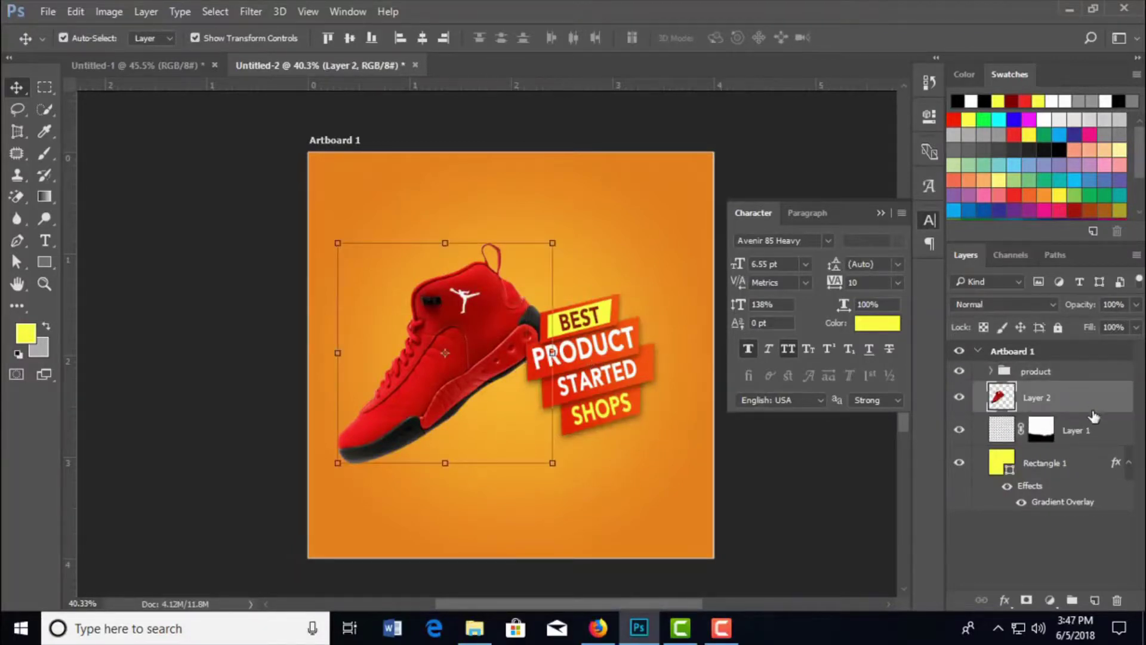
{"action": "left_click", "coordinate": [770, 468]}
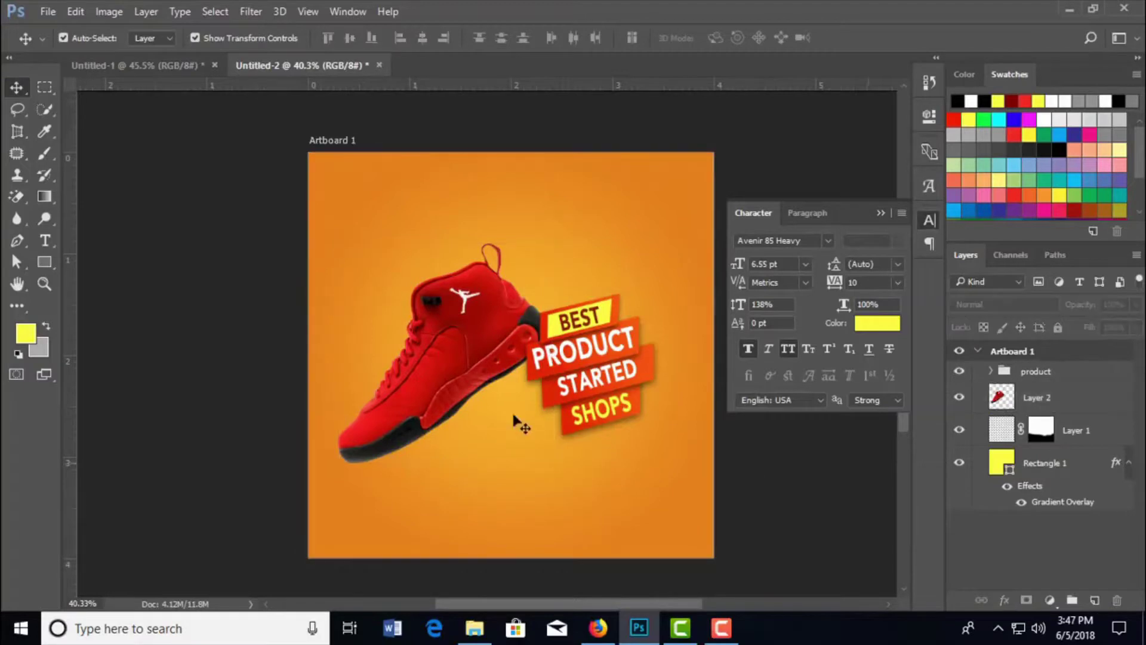
{"action": "left_click", "coordinate": [478, 333]}
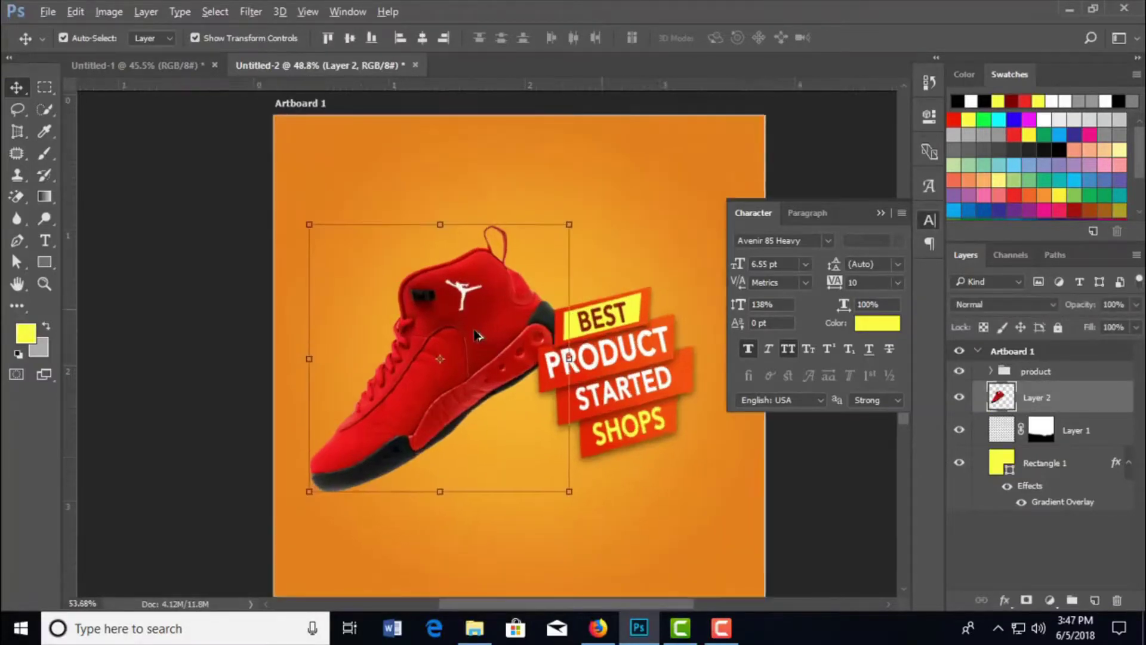
{"action": "left_click_drag", "start_coordinate": [474, 329], "coordinate": [476, 334]}
{"action": "scroll", "coordinate": [475, 334], "scroll_direction": "up", "scroll_amount": 1}
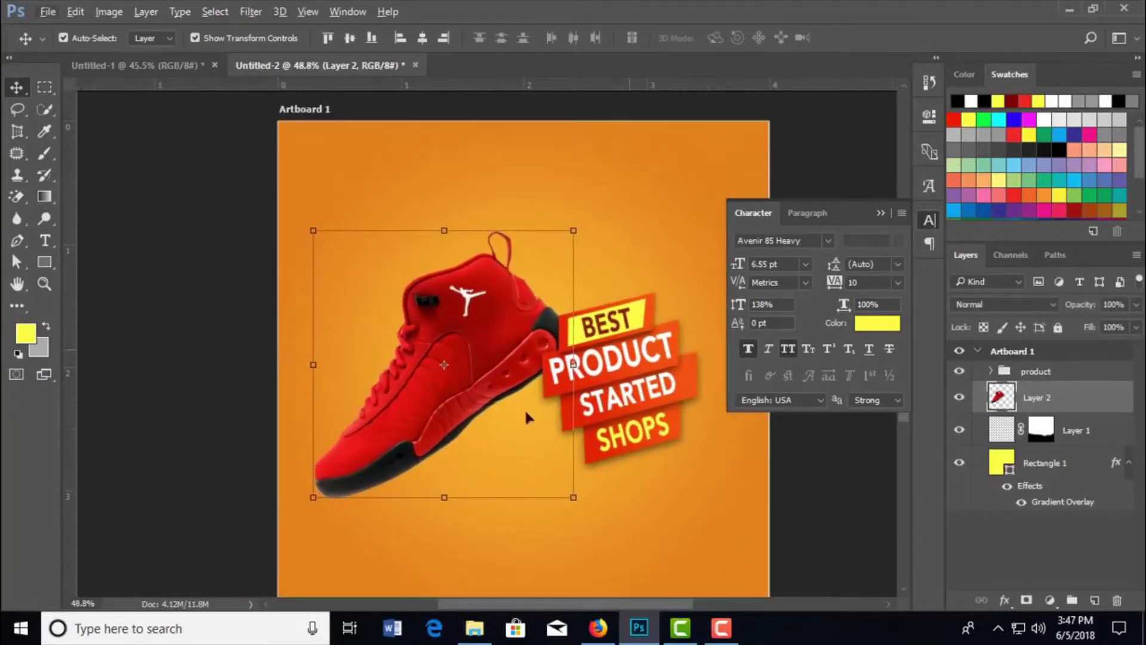
- Duplicate the shoe layer, shrink the copy to about 40% and place it near the top
{"action": "left_click_drag", "start_coordinate": [1083, 395], "coordinate": [1094, 598]}
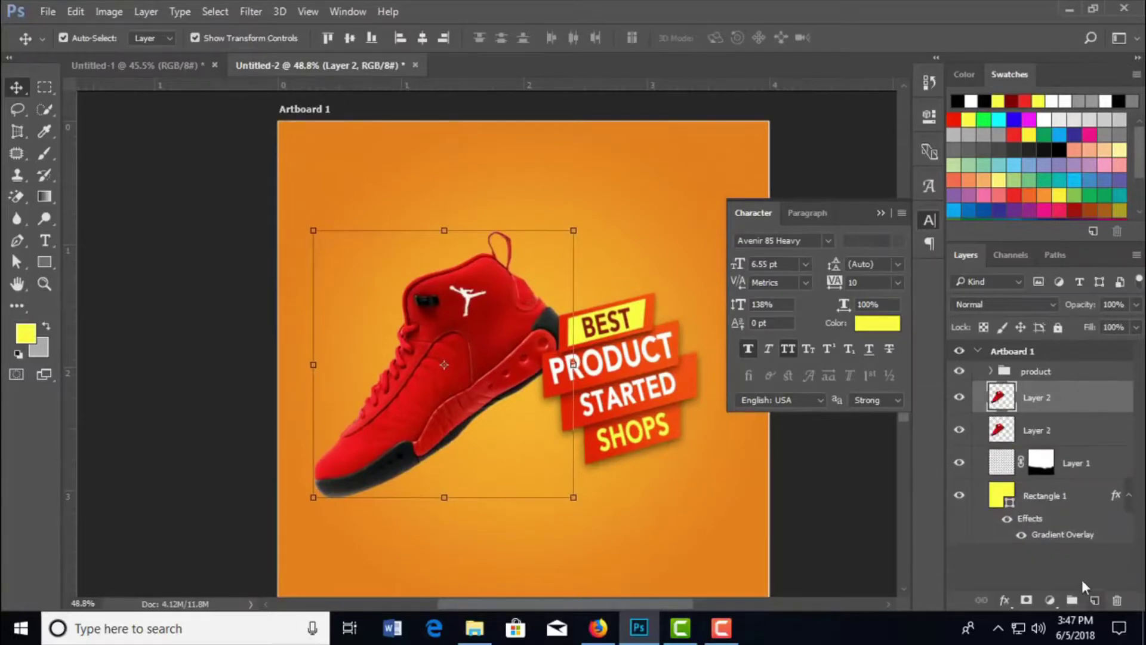
{"action": "left_click_drag", "start_coordinate": [484, 336], "coordinate": [495, 202]}
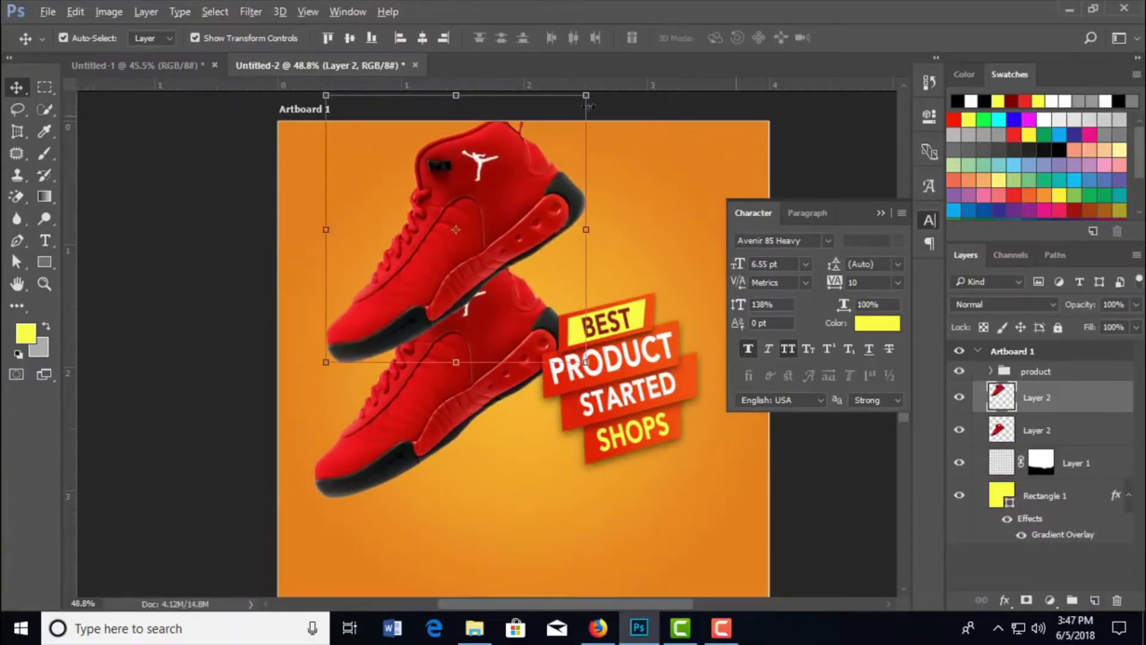
{"action": "left_click_drag", "start_coordinate": [585, 95], "coordinate": [507, 176]}
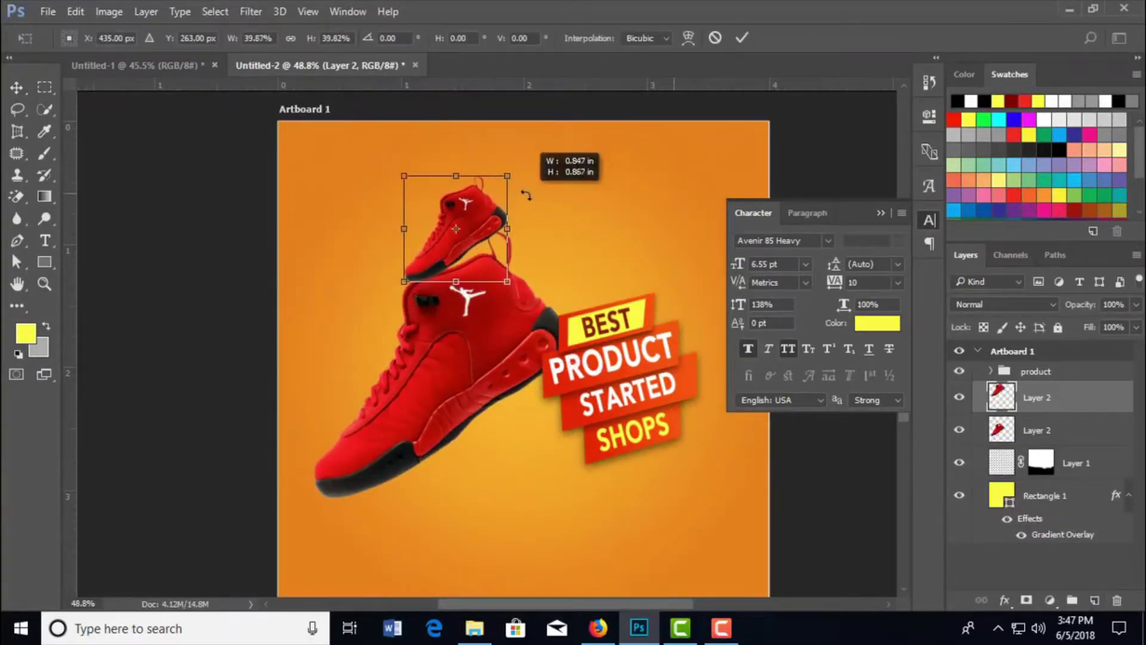
{"action": "left_click_drag", "start_coordinate": [475, 230], "coordinate": [507, 173]}
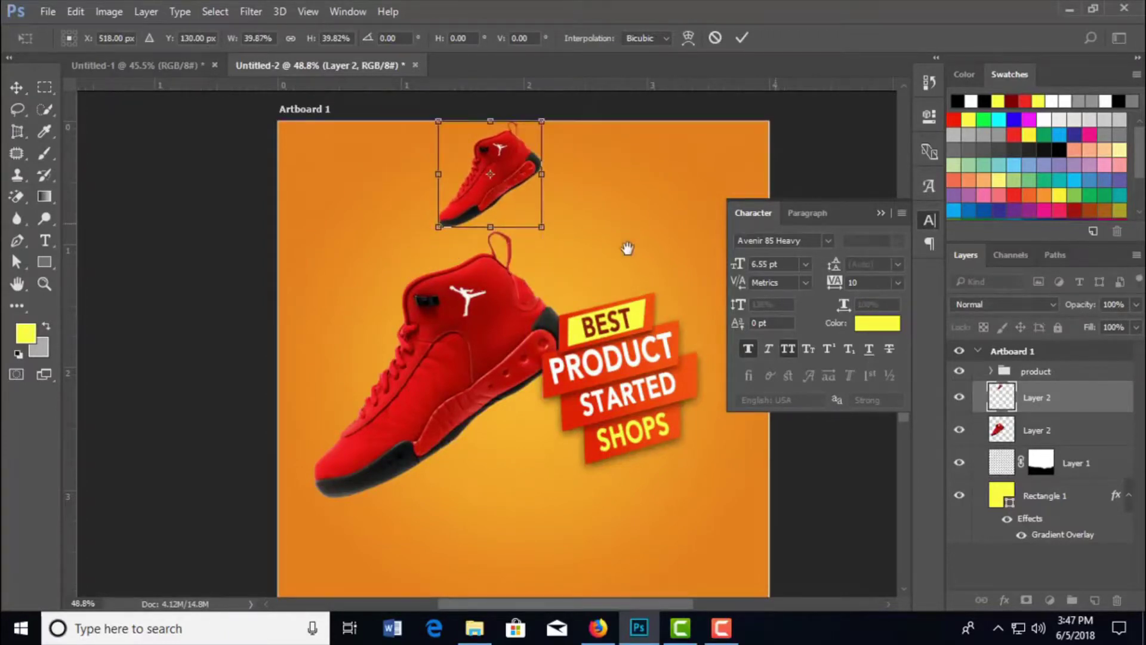
{"action": "left_click_drag", "start_coordinate": [628, 223], "coordinate": [631, 290]}
{"action": "scroll", "coordinate": [596, 275], "scroll_direction": "up", "scroll_amount": 2}
{"action": "left_click", "coordinate": [741, 38]}
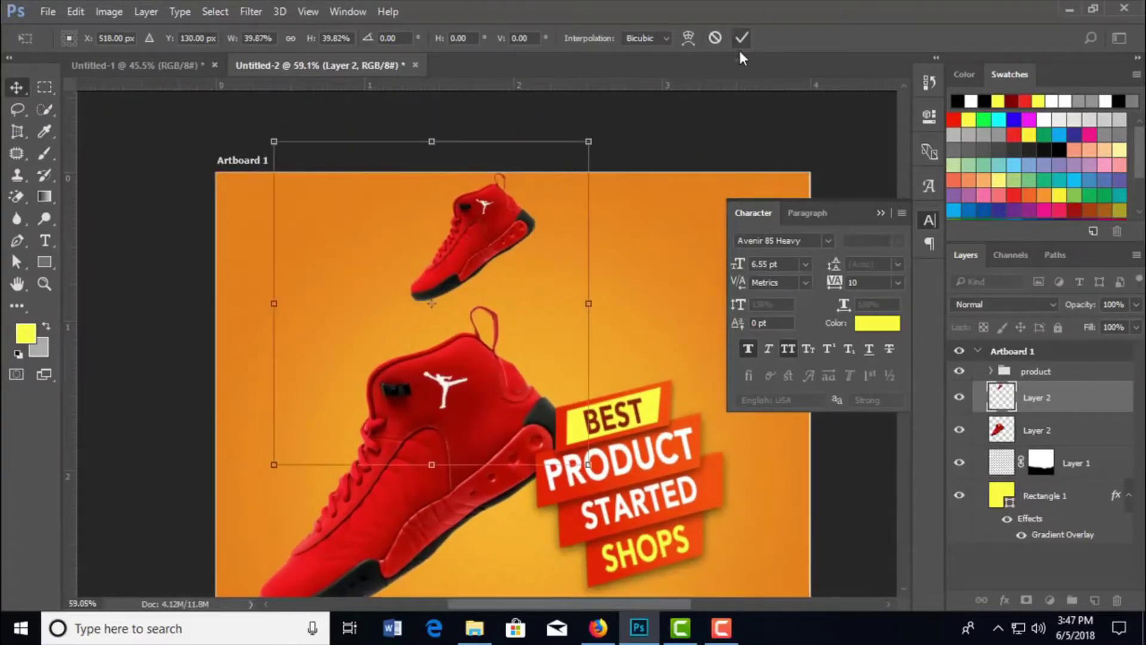
- Flip the small shoe copy horizontally, shrink it further and shift it slightly left
{"action": "left_click", "coordinate": [75, 12]}
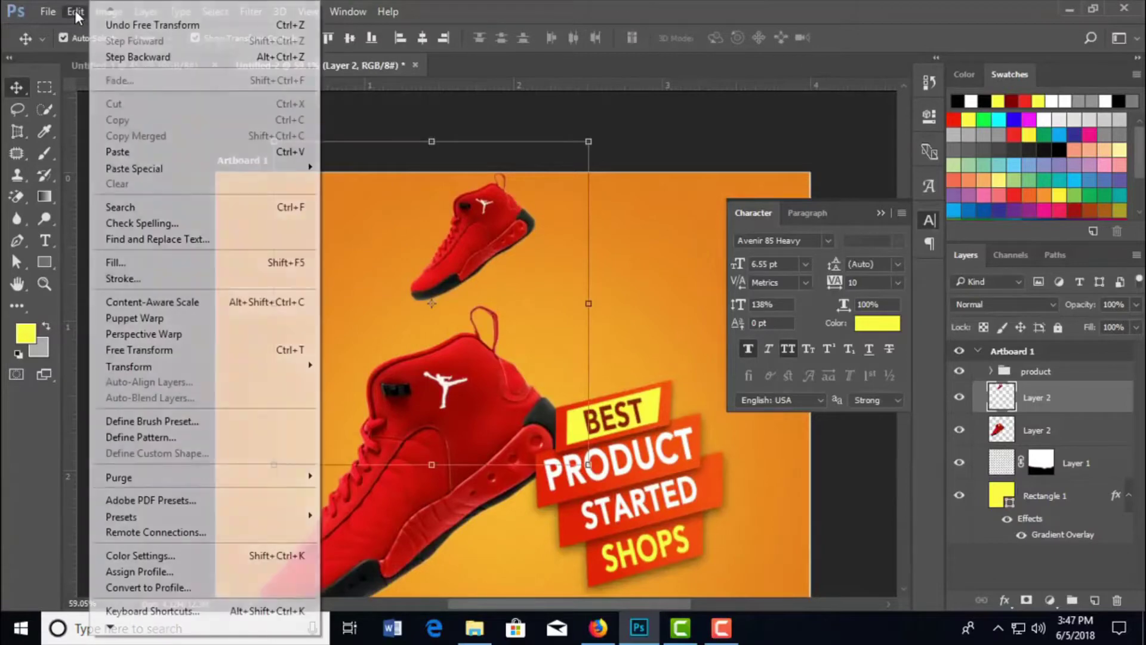
{"action": "mouse_move", "coordinate": [129, 367]}
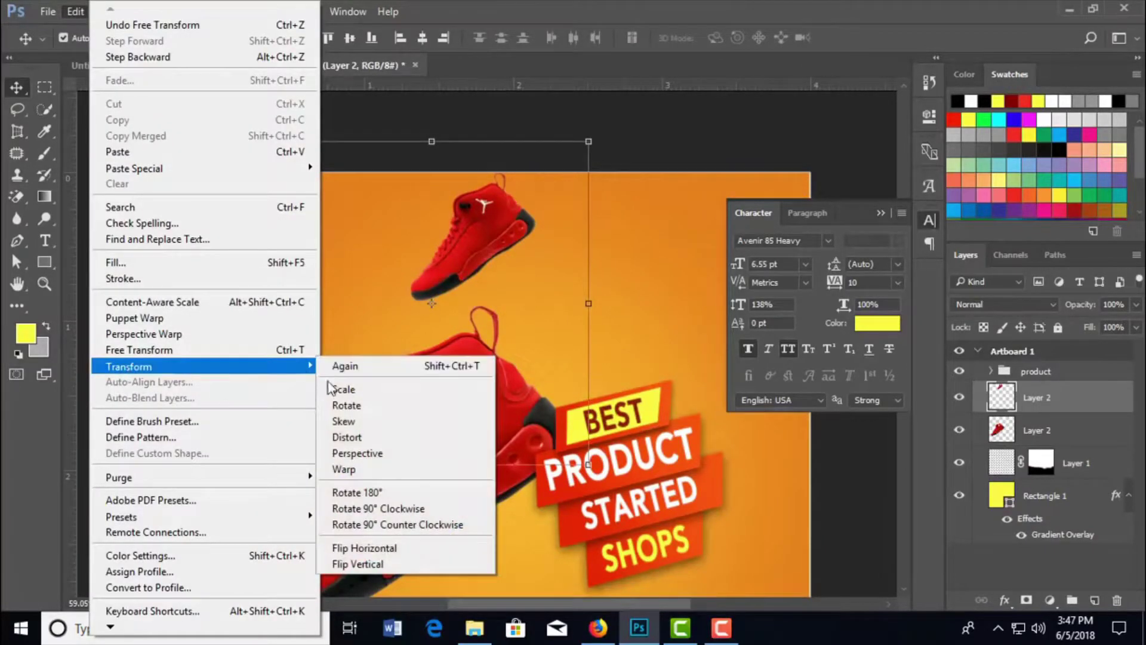
{"action": "left_click", "coordinate": [370, 561]}
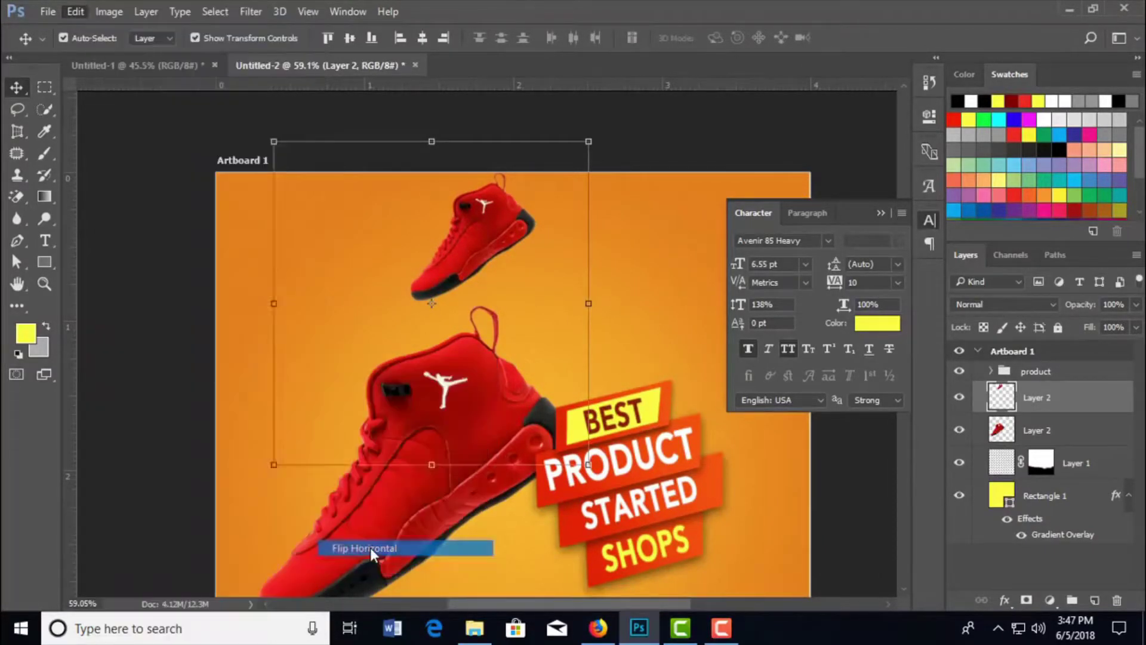
{"action": "left_click_drag", "start_coordinate": [534, 173], "coordinate": [520, 188]}
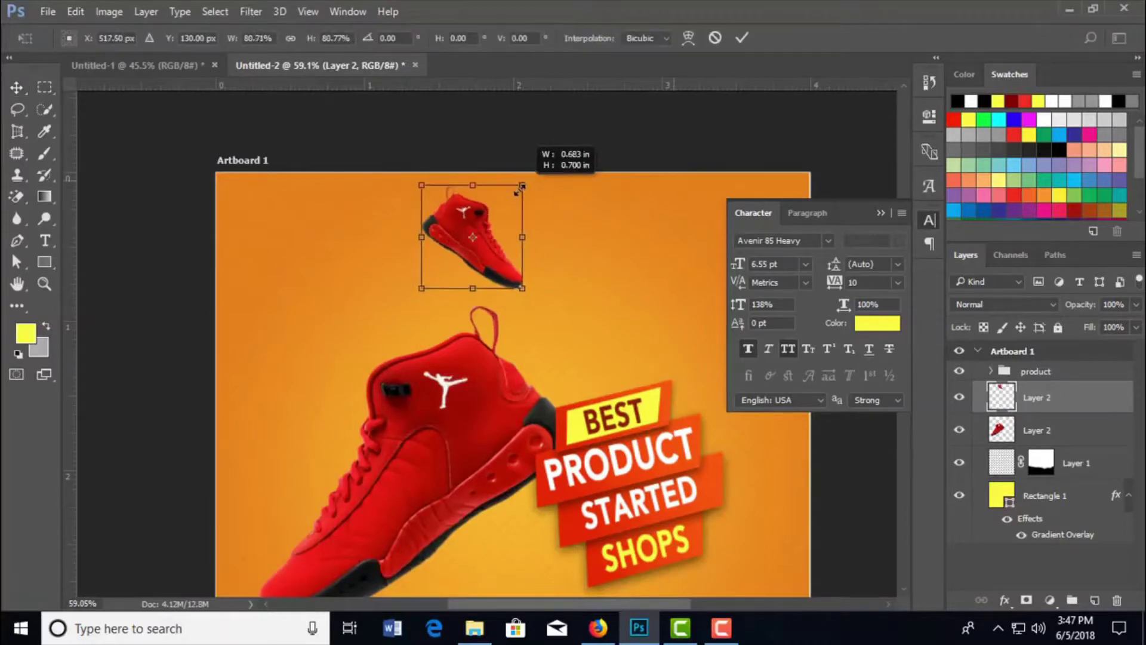
{"action": "left_click", "coordinate": [740, 40]}
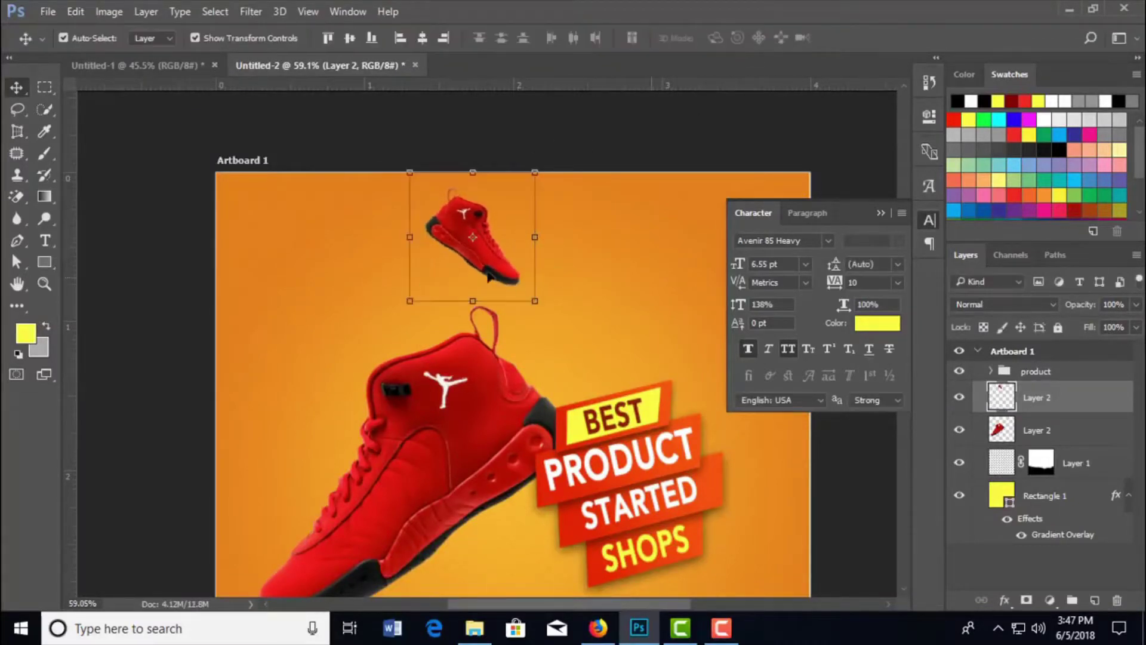
{"action": "mouse_move", "coordinate": [488, 249]}
{"action": "left_mouse_down"}
{"action": "mouse_move", "coordinate": [418, 242]}
{"action": "mouse_move", "coordinate": [420, 257]}
{"action": "left_mouse_up"}
- Type a yellow TOMYHILFIGHER heading beside the small shoe and enlarge it to about 211%
{"action": "left_click", "coordinate": [512, 257]}
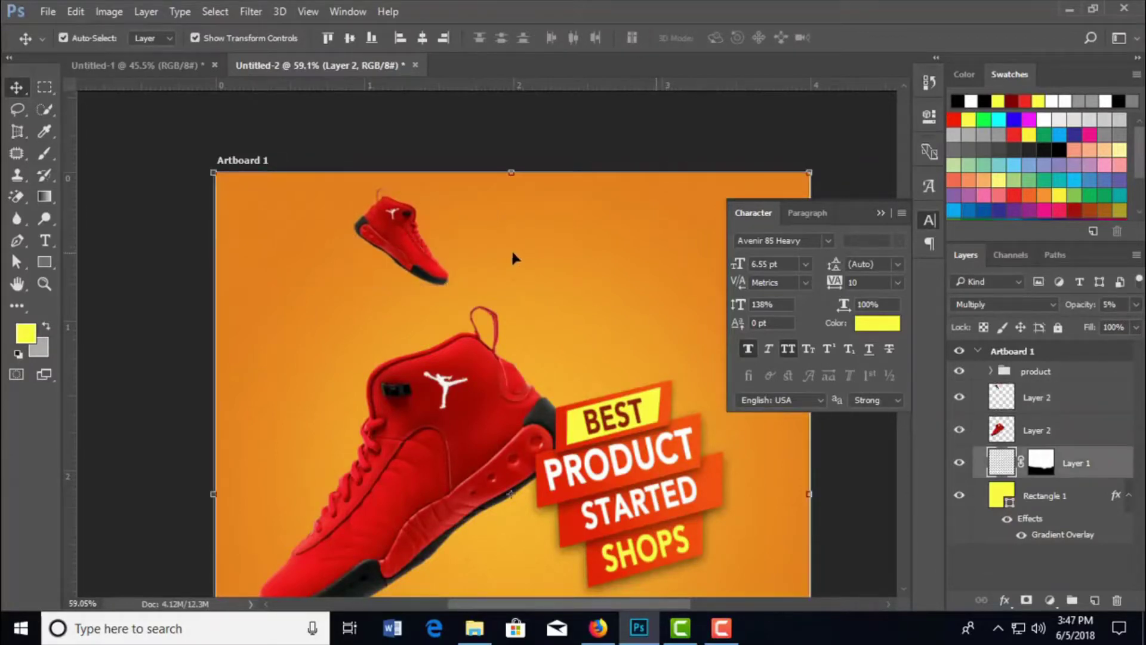
{"action": "left_click", "coordinate": [45, 241]}
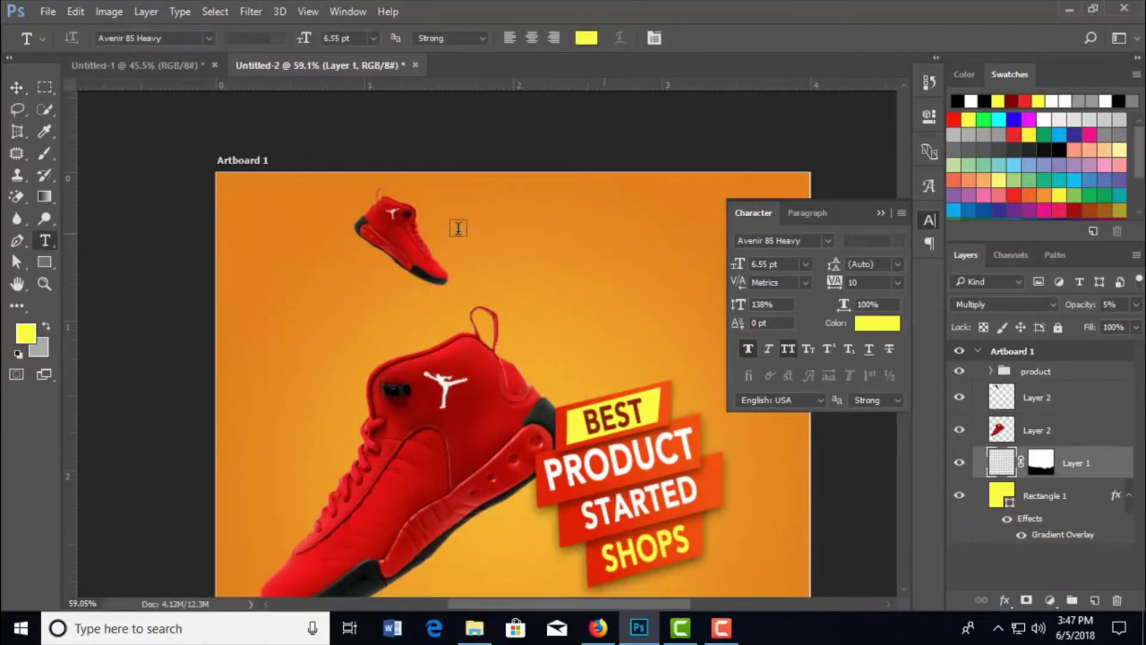
{"action": "left_click", "coordinate": [453, 224]}
{"action": "type", "text": "TOMY"}
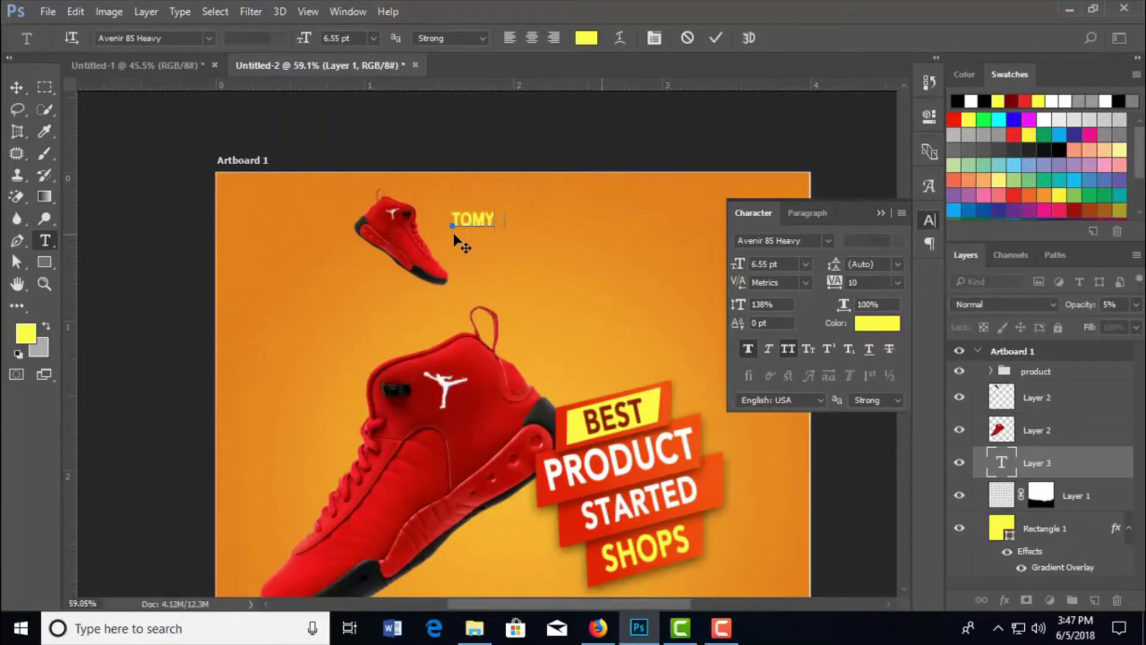
{"action": "type", "text": "H "}
{"action": "type", "text": "HER"}
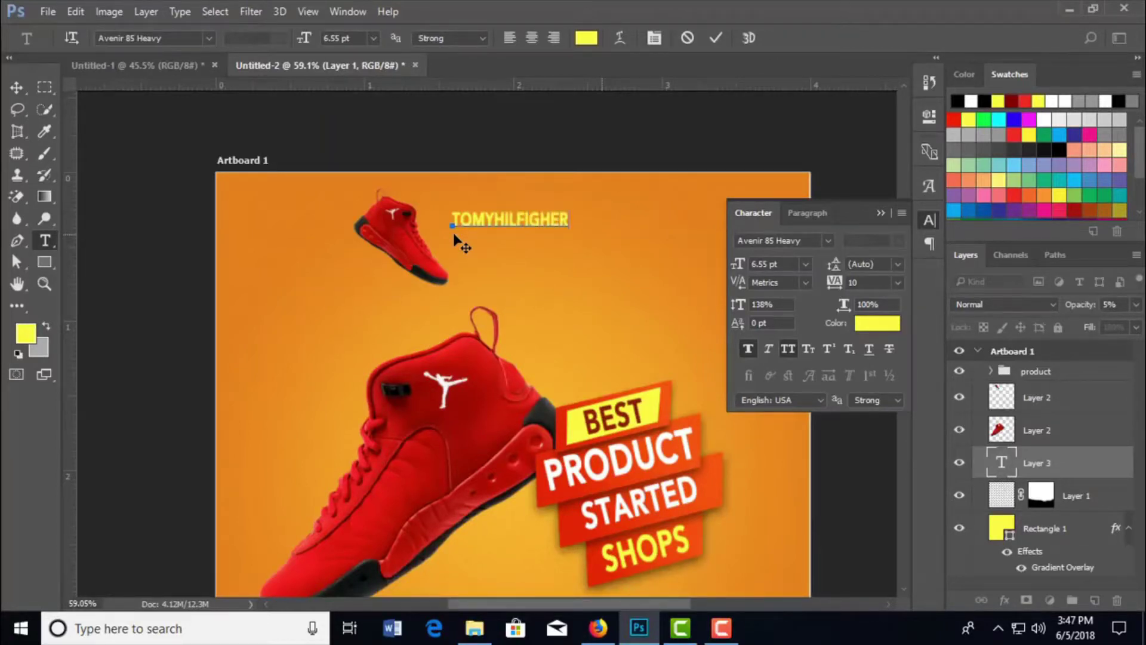
{"action": "left_click", "coordinate": [16, 87]}
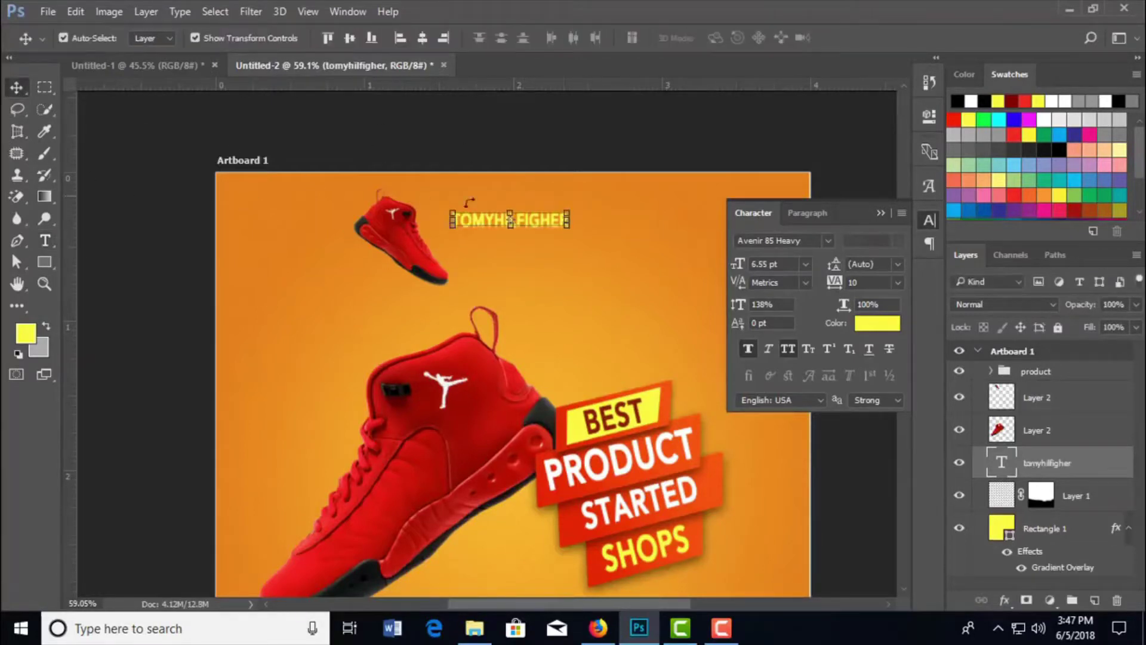
{"action": "mouse_move", "coordinate": [570, 229]}
{"action": "left_mouse_down"}
{"action": "mouse_move", "coordinate": [632, 246]}
{"action": "mouse_move", "coordinate": [629, 233]}
{"action": "left_mouse_up"}
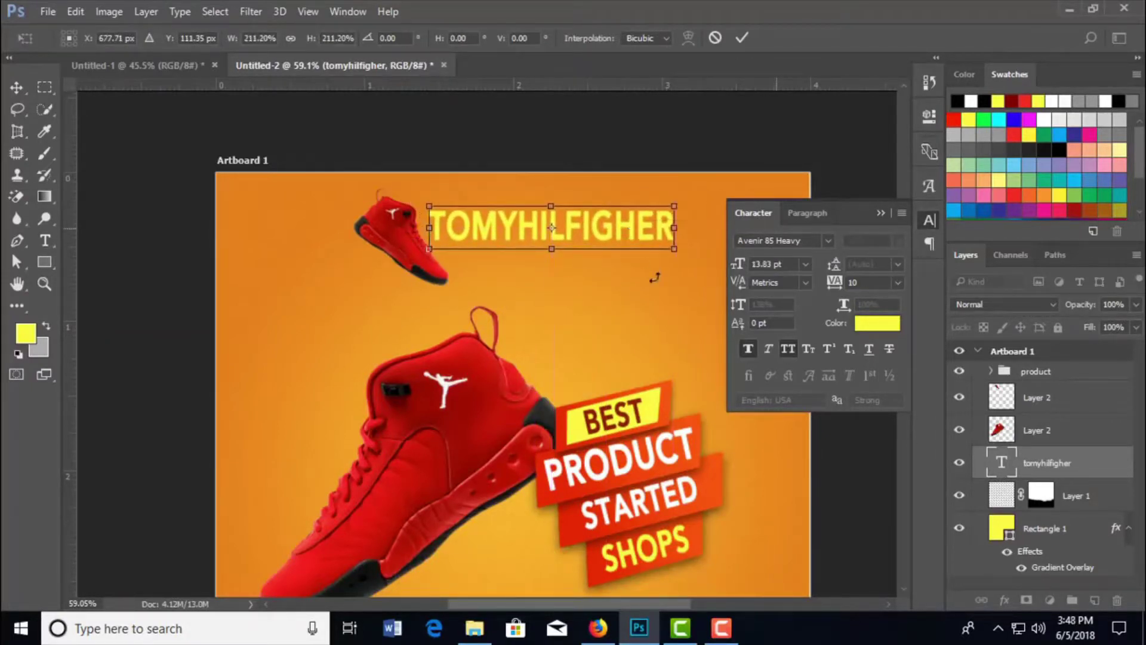
{"action": "left_click", "coordinate": [747, 37]}
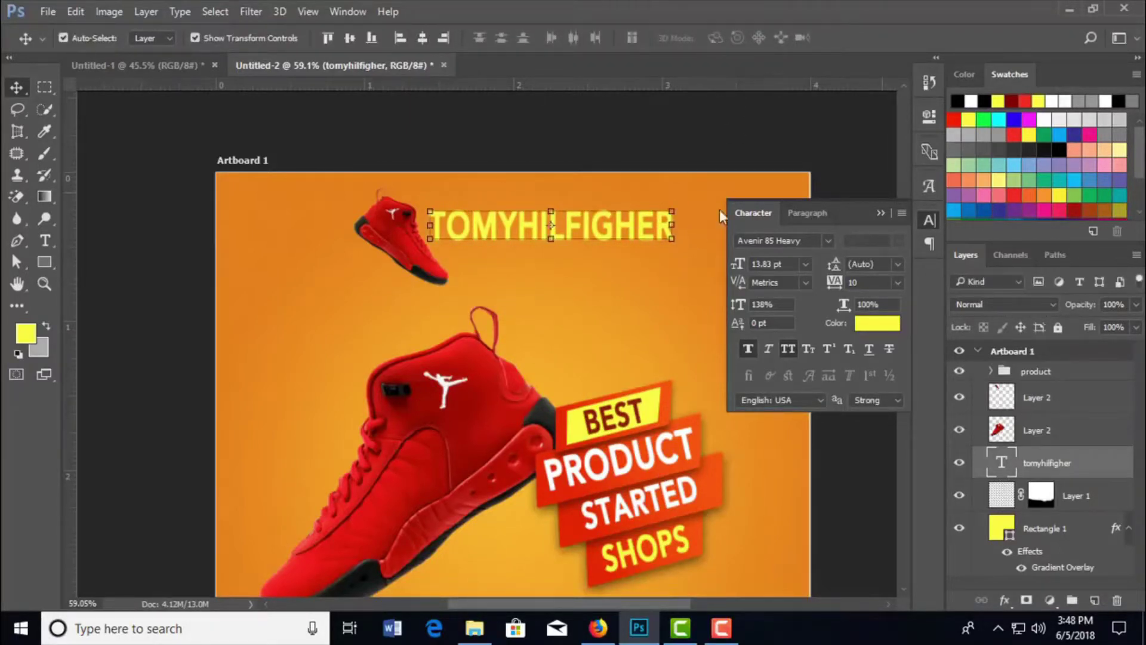
- Type a FRESJ SHOE subtitle below the heading and scale it to about 142%
{"action": "left_click", "coordinate": [44, 241]}
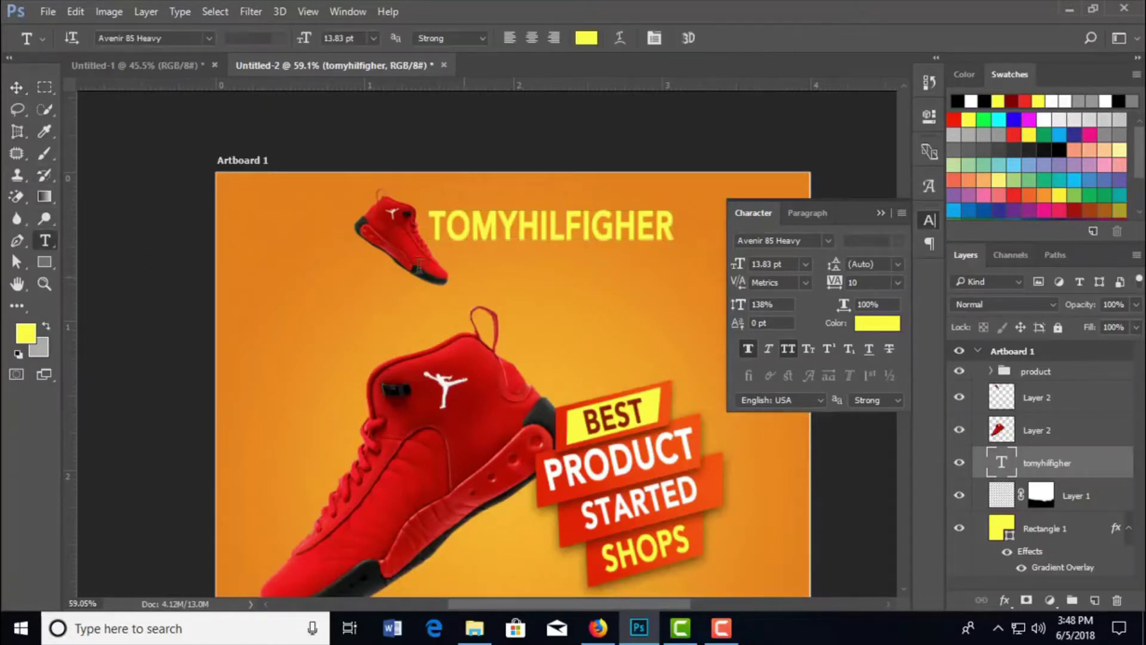
{"action": "left_click", "coordinate": [483, 261]}
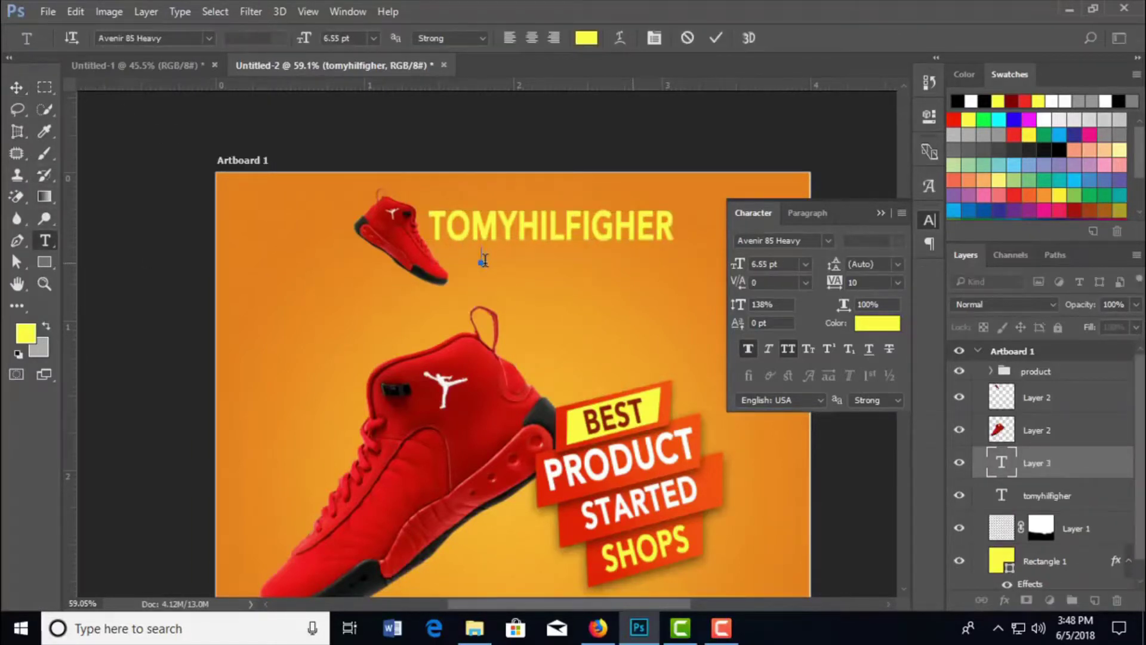
{"action": "type", "text": "FRESJ"}
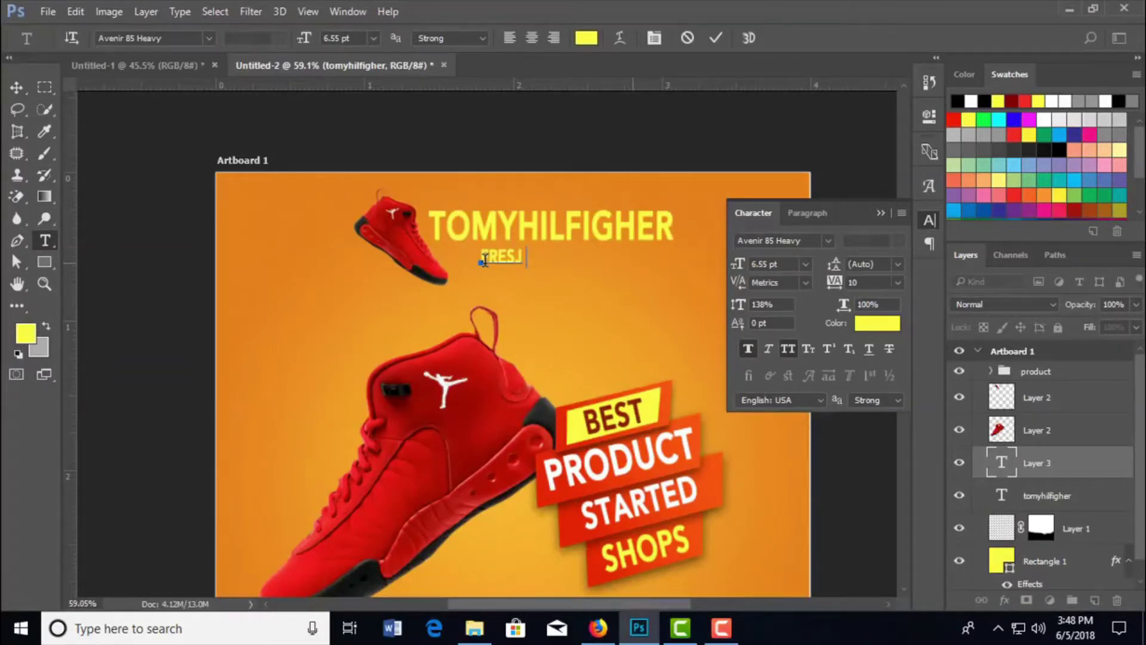
{"action": "type", "text": "HOE"}
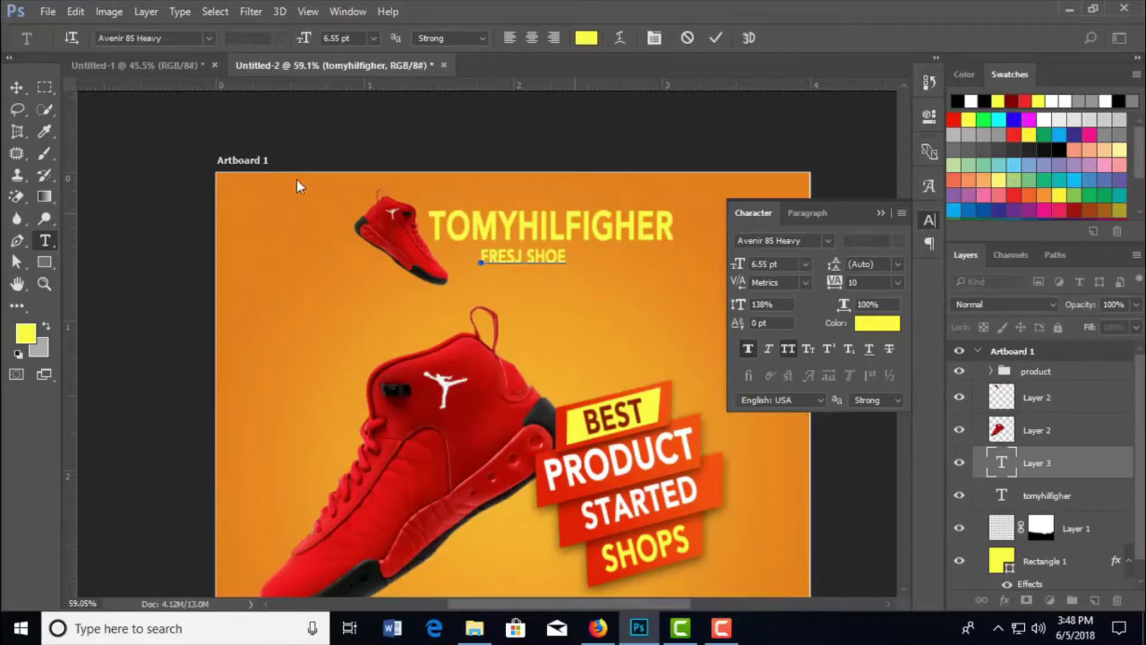
{"action": "left_click", "coordinate": [16, 87]}
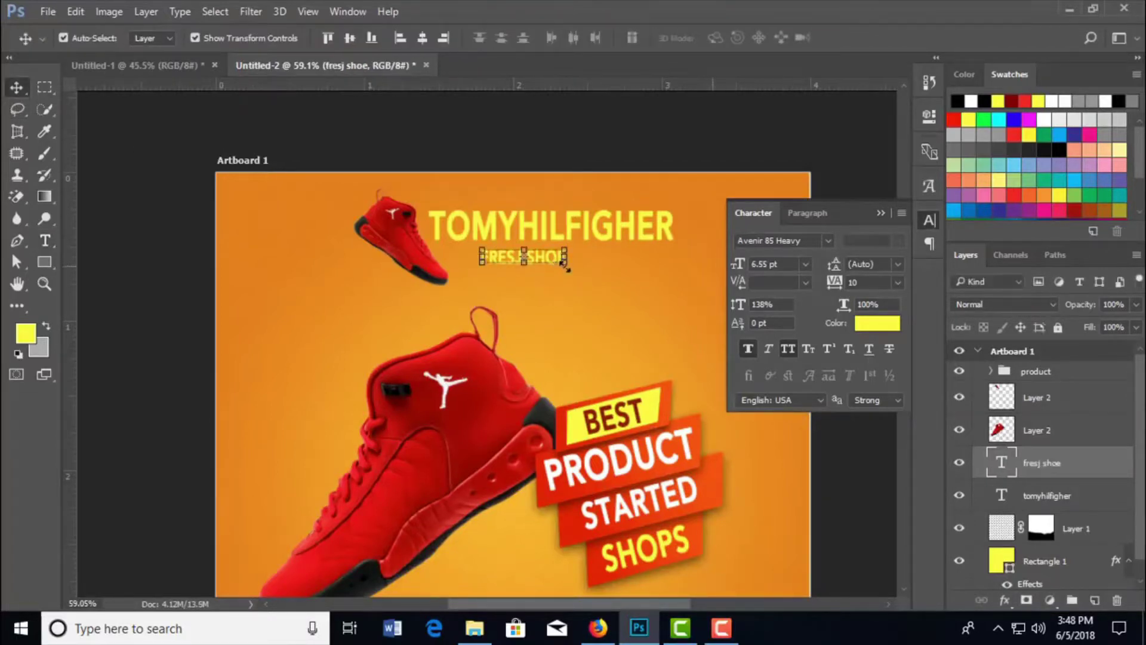
{"action": "mouse_move", "coordinate": [565, 262]}
{"action": "left_mouse_down"}
{"action": "mouse_move", "coordinate": [602, 276]}
{"action": "mouse_move", "coordinate": [580, 258]}
{"action": "mouse_move", "coordinate": [580, 271]}
{"action": "left_mouse_up"}
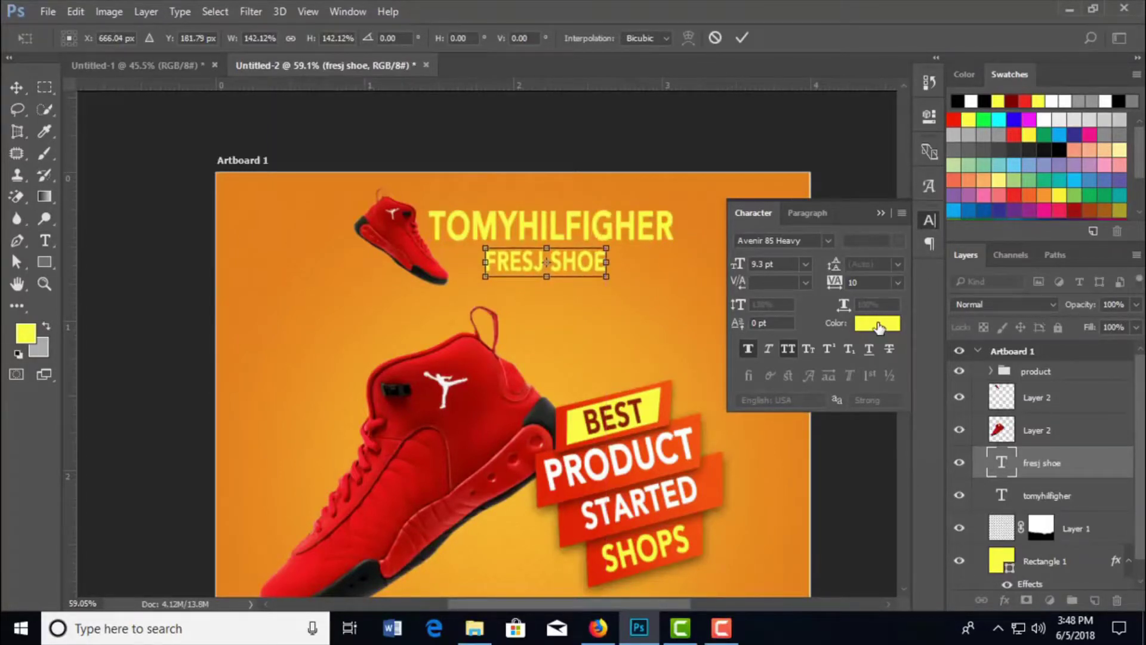
{"action": "left_click", "coordinate": [742, 38]}
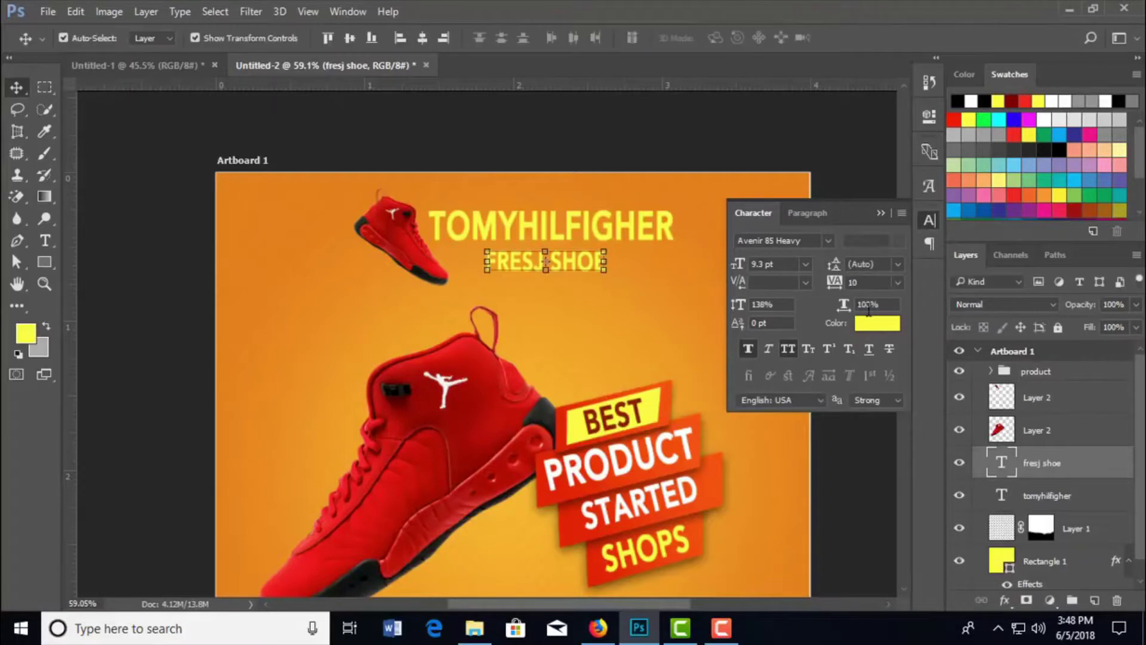
- Colour the subtitle white (ffffff) and nudge it up slightly
{"action": "left_click", "coordinate": [869, 325]}
{"action": "type", "text": "ffffff"}
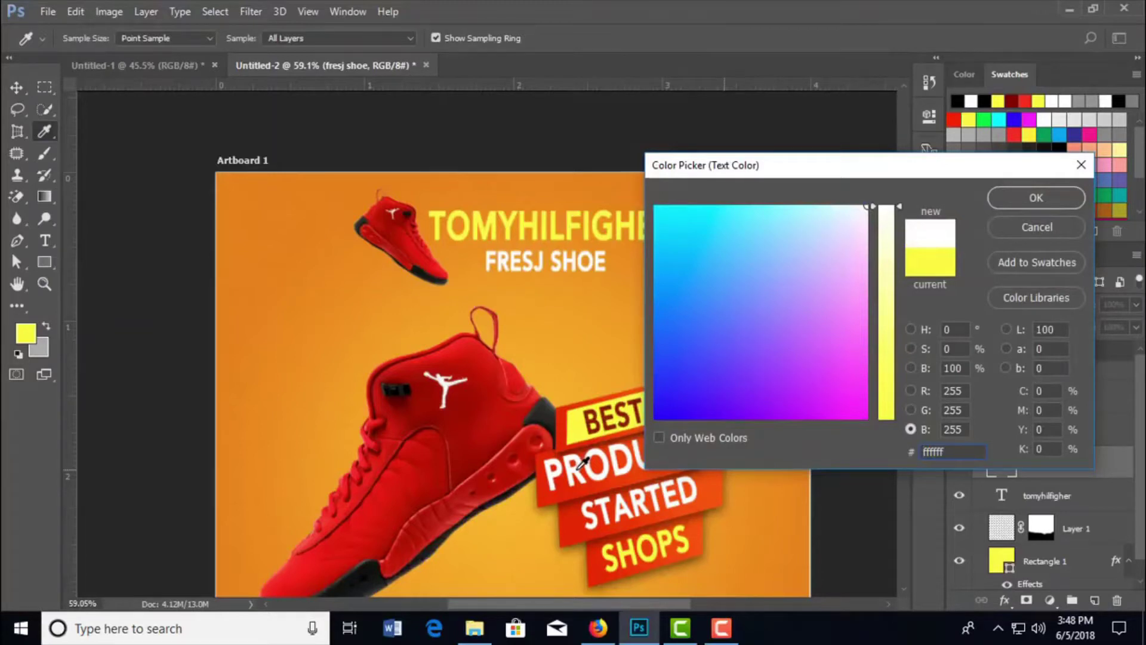
{"action": "left_click", "coordinate": [1036, 197]}
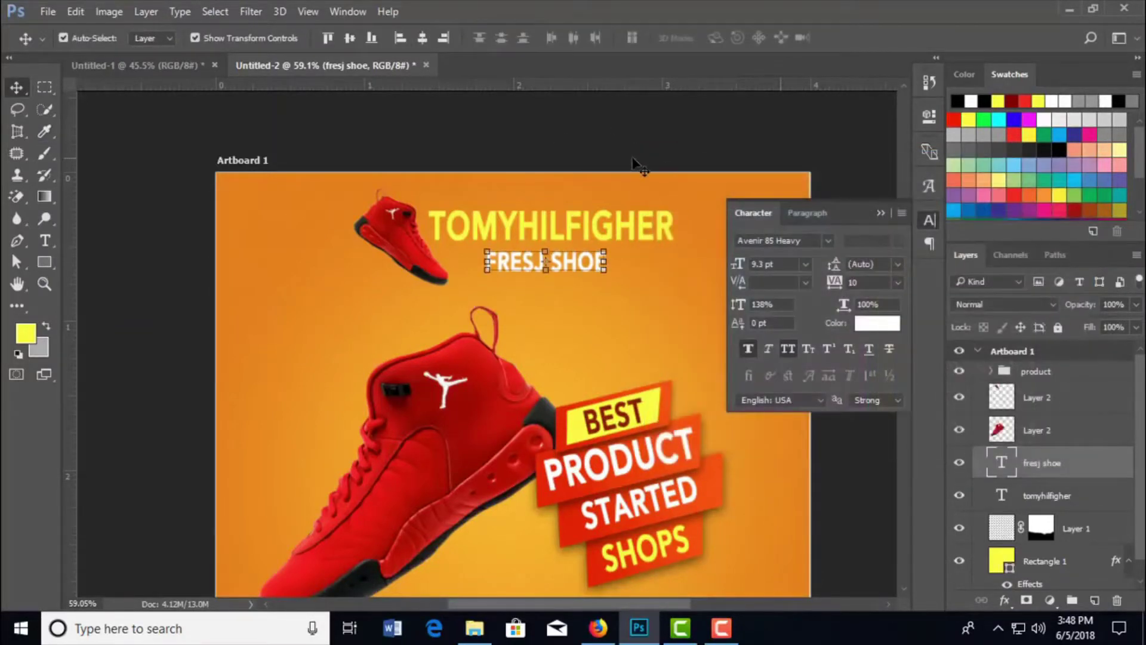
{"action": "key", "text": "Up"}
{"action": "key", "text": "Up"}
{"action": "key", "text": "Up"}
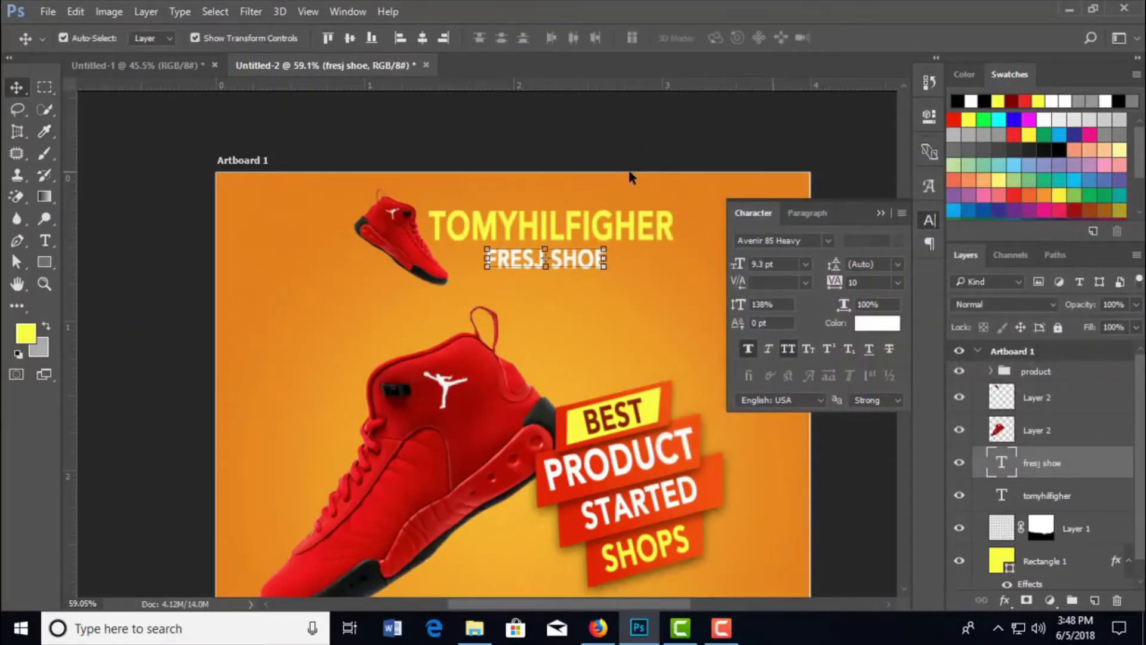
{"action": "left_click", "coordinate": [328, 275]}
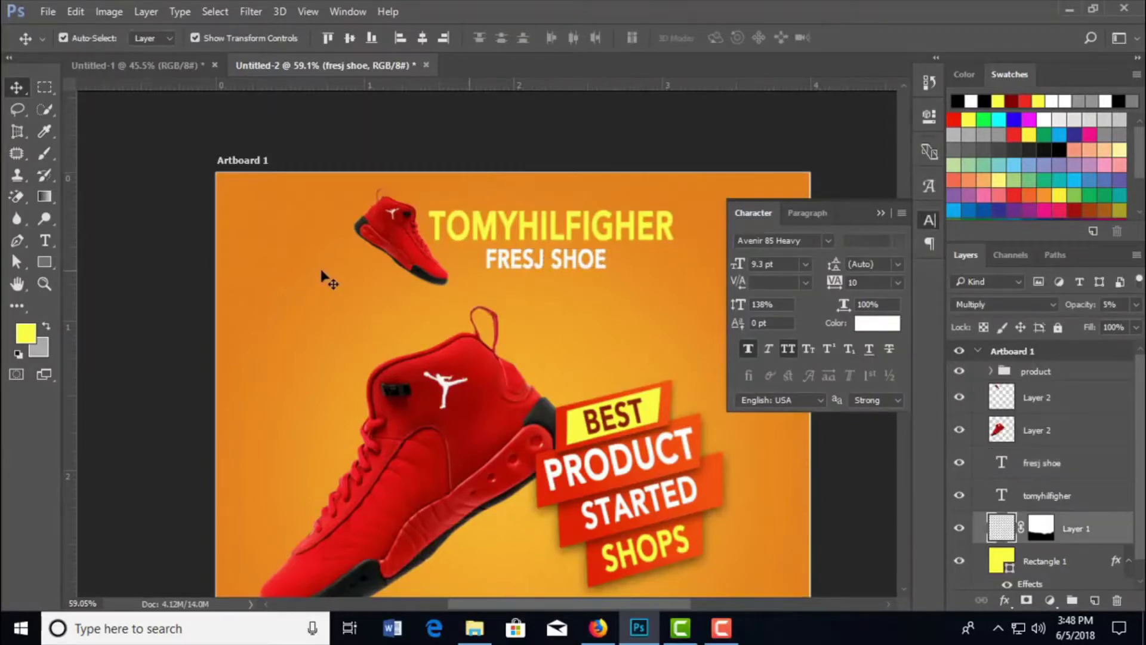
{"action": "left_click", "coordinate": [539, 275]}
- Correct the subtitle text from FRESJ SHOE to FRESH SHOE
{"action": "double_click", "coordinate": [1003, 464]}
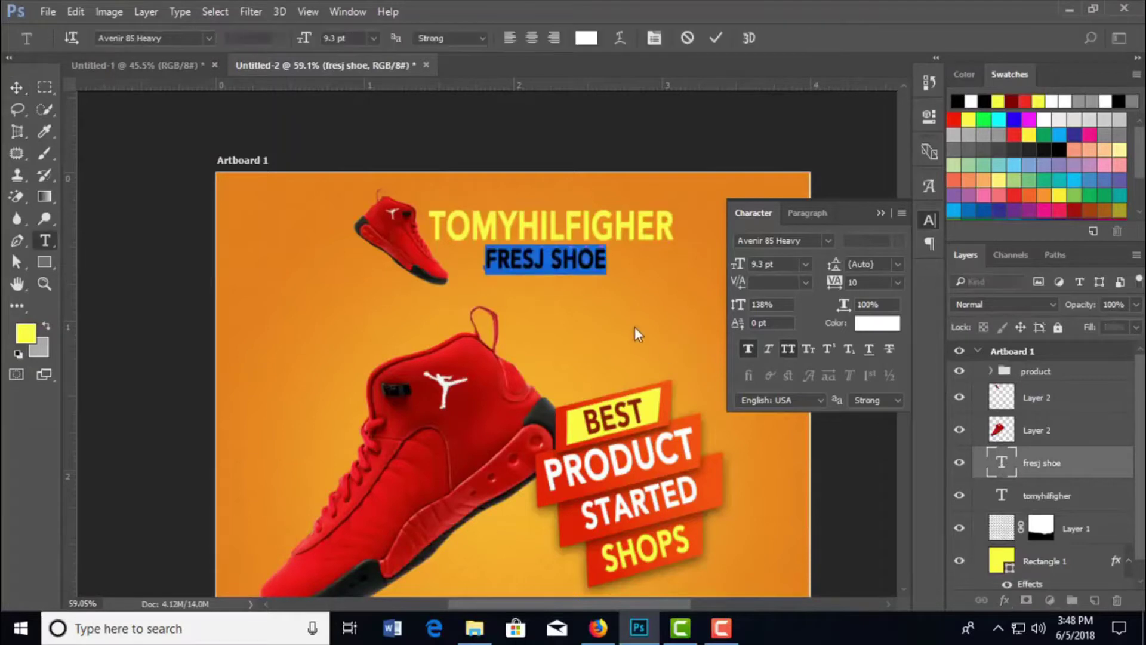
{"action": "left_click", "coordinate": [538, 258]}
{"action": "key", "text": "BackSpace"}
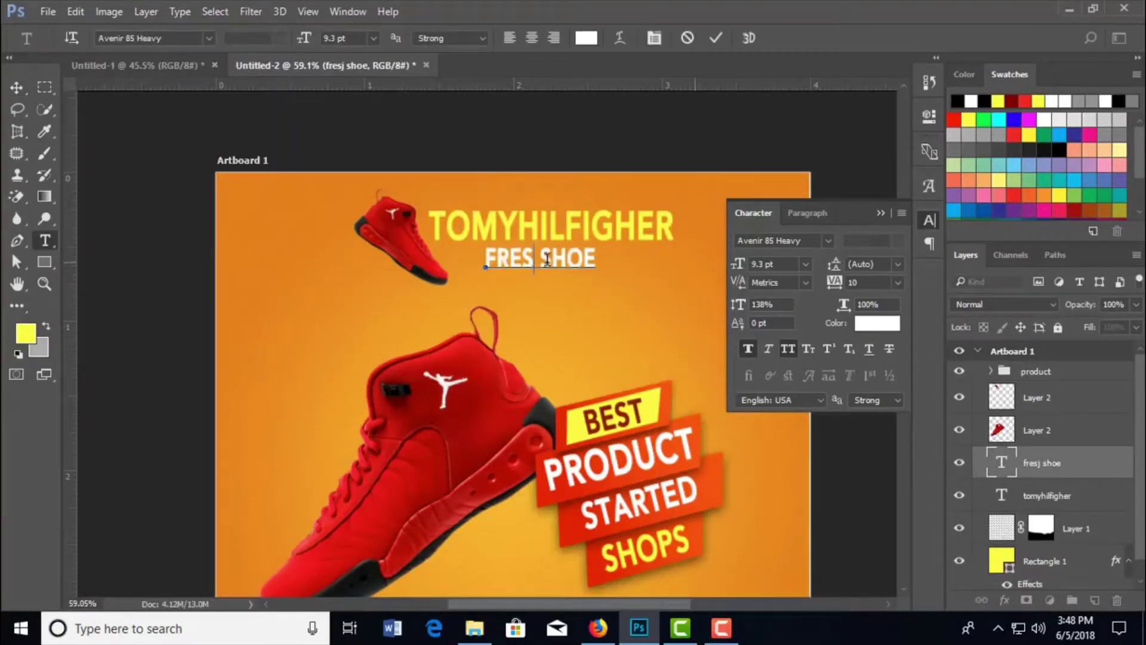
{"action": "type", "text": "h"}
{"action": "left_click", "coordinate": [716, 38]}
{"action": "key", "text": "v"}
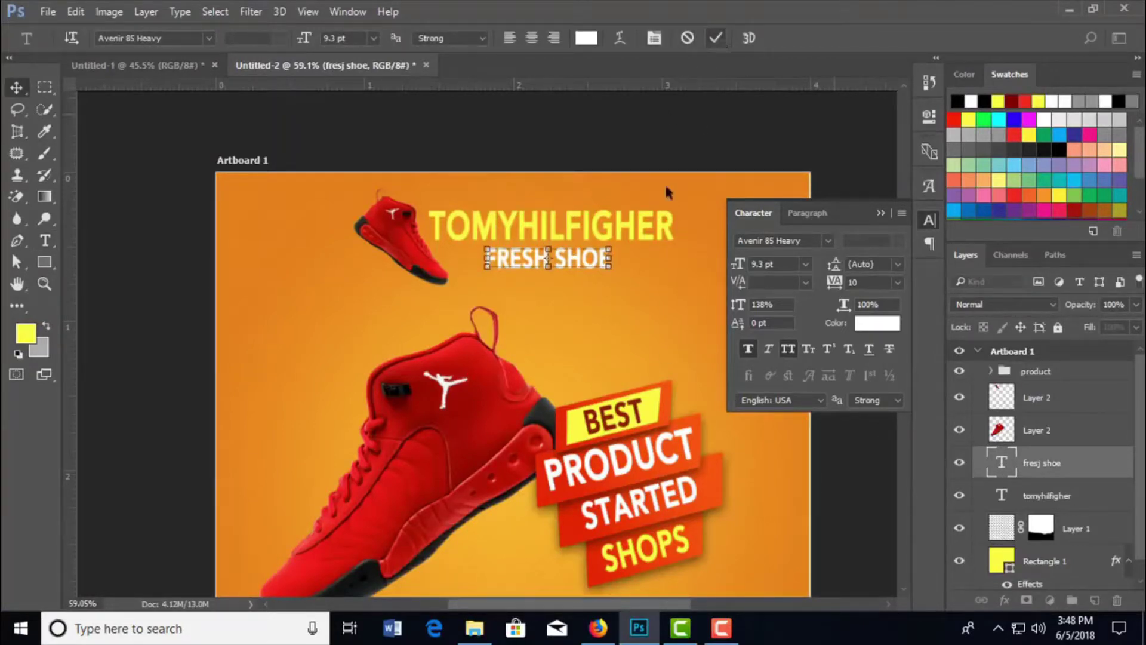
{"action": "left_click", "coordinate": [663, 306]}
{"action": "scroll", "coordinate": [663, 305], "scroll_direction": "down", "scroll_amount": 3}
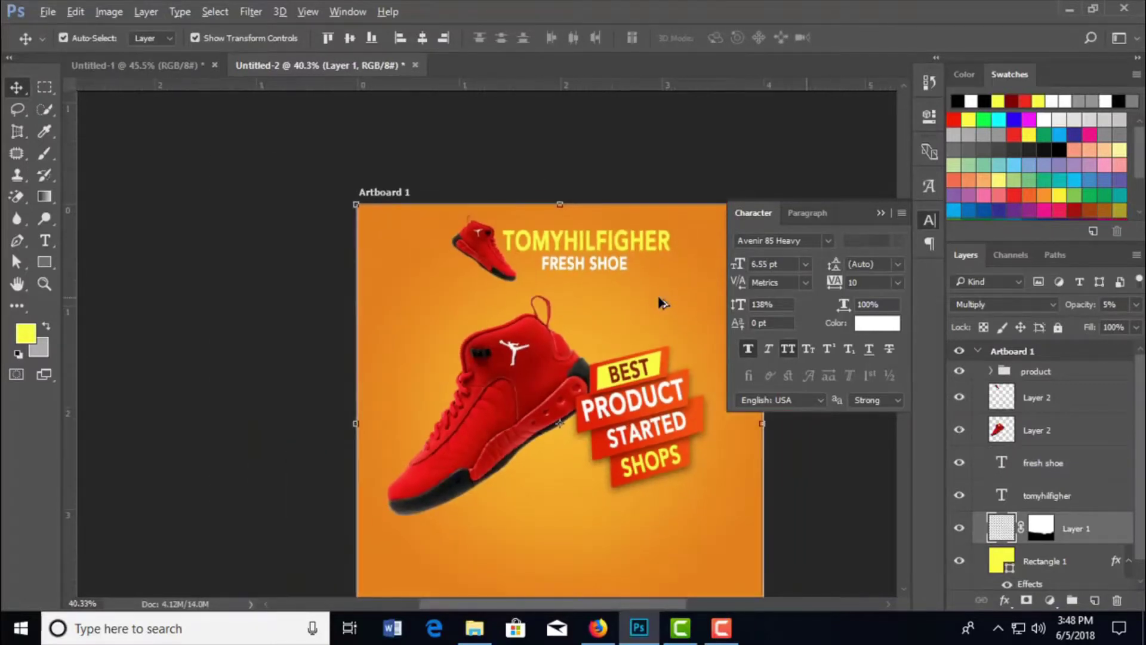
{"action": "scroll", "coordinate": [661, 304], "scroll_direction": "up", "scroll_amount": 2}
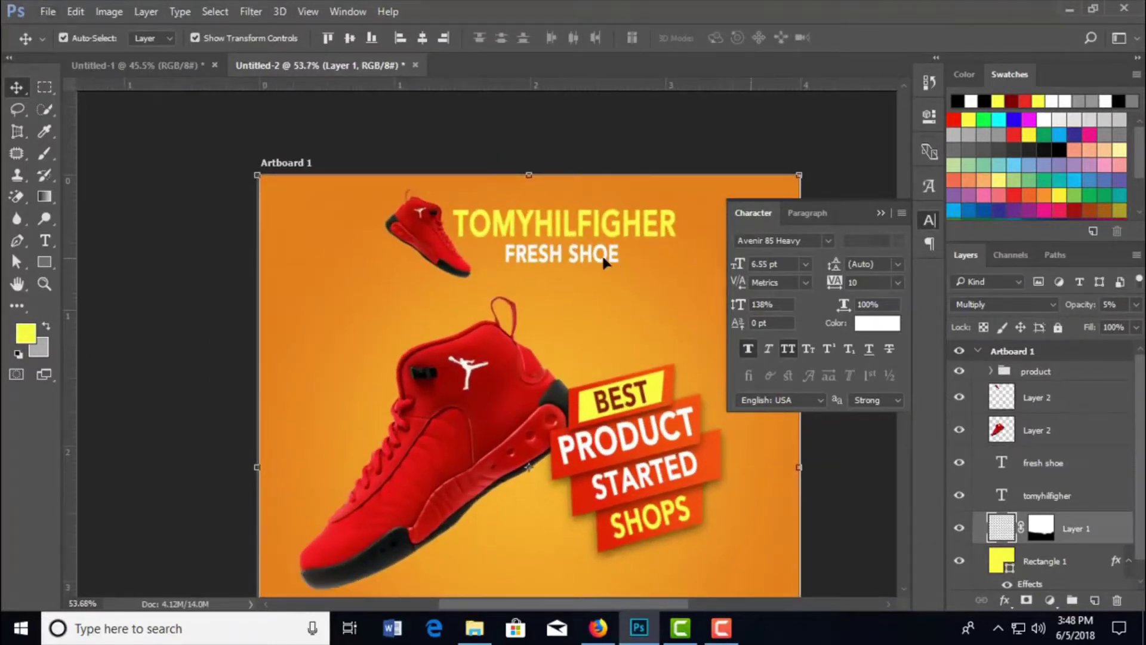
- Nudge the subtitle, TOMYHILFIGHER title and small shoe left and up into alignment
{"action": "left_click", "coordinate": [603, 259]}
{"action": "key", "text": "Left"}
{"action": "key", "text": "Left"}
{"action": "key", "text": "Left"}
{"action": "key", "text": "Left"}
{"action": "key", "text": "Left"}
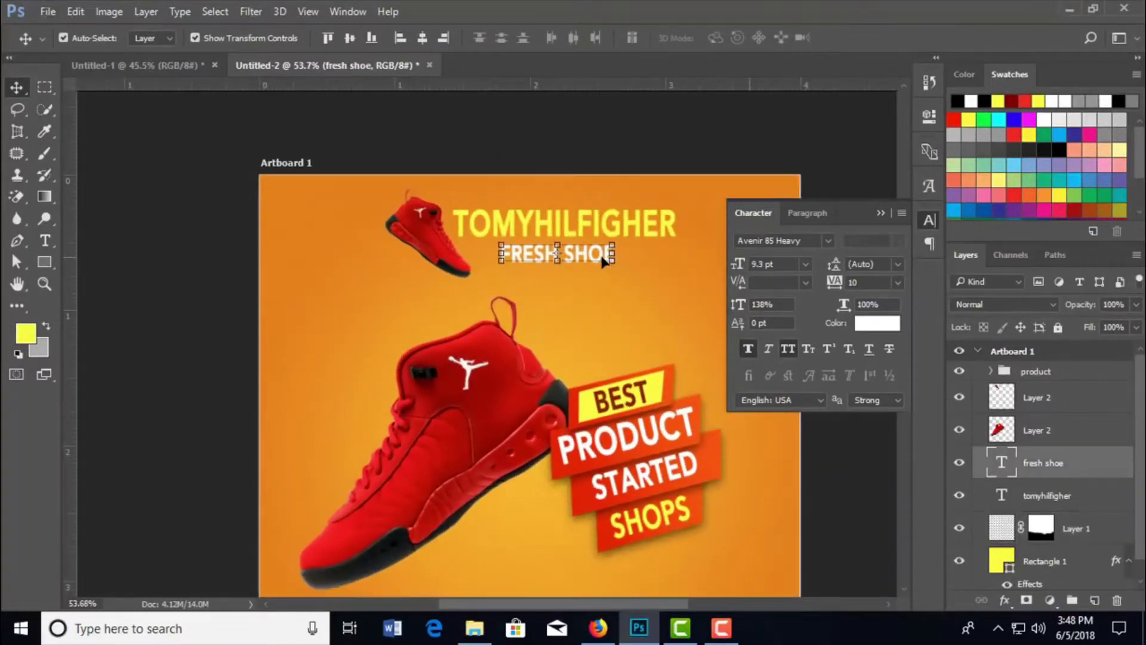
{"action": "key", "text": "Left"}
{"action": "key", "text": "Left"}
{"action": "key", "text": "Left"}
{"action": "key", "text": "Up"}
{"action": "key", "text": "Up"}
{"action": "key", "text": "Up"}
{"action": "key", "text": "Up"}
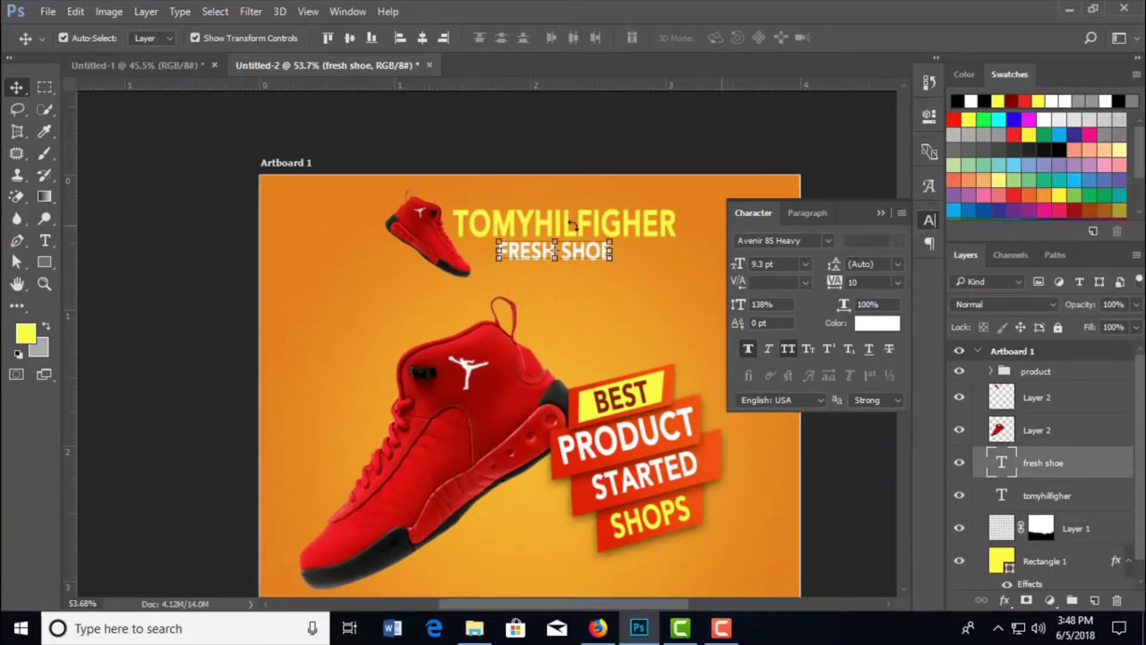
{"action": "left_click", "coordinate": [573, 222]}
{"action": "key", "text": "Left"}
{"action": "key", "text": "Left"}
{"action": "key", "text": "Left"}
{"action": "key", "text": "Left"}
{"action": "key", "text": "Left"}
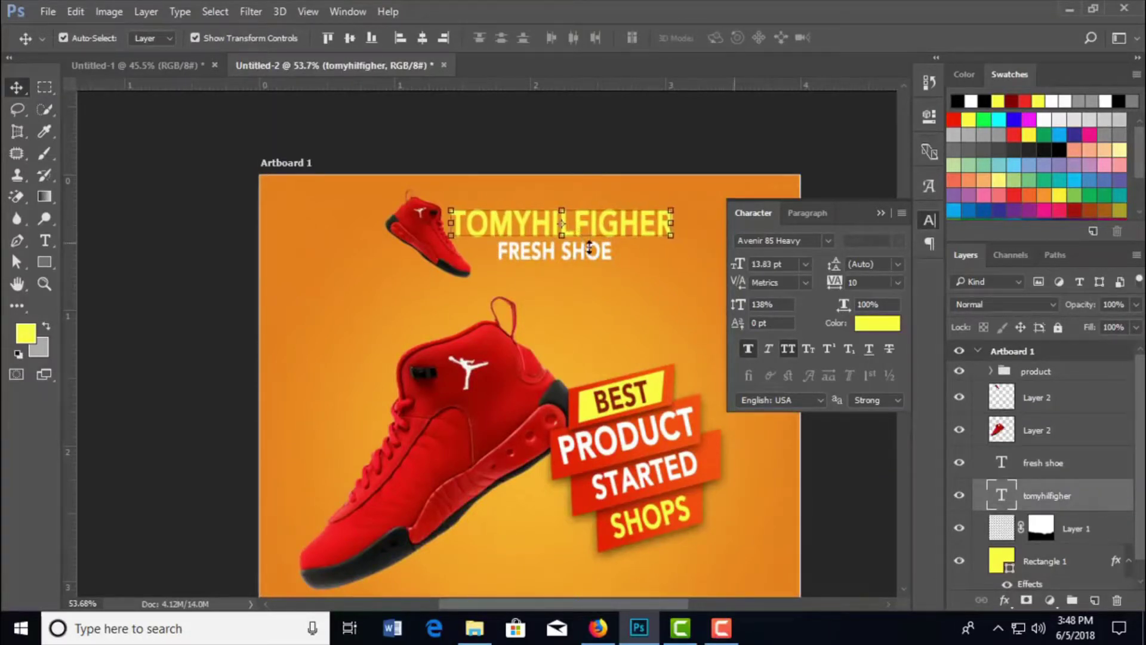
{"action": "left_click", "coordinate": [457, 265]}
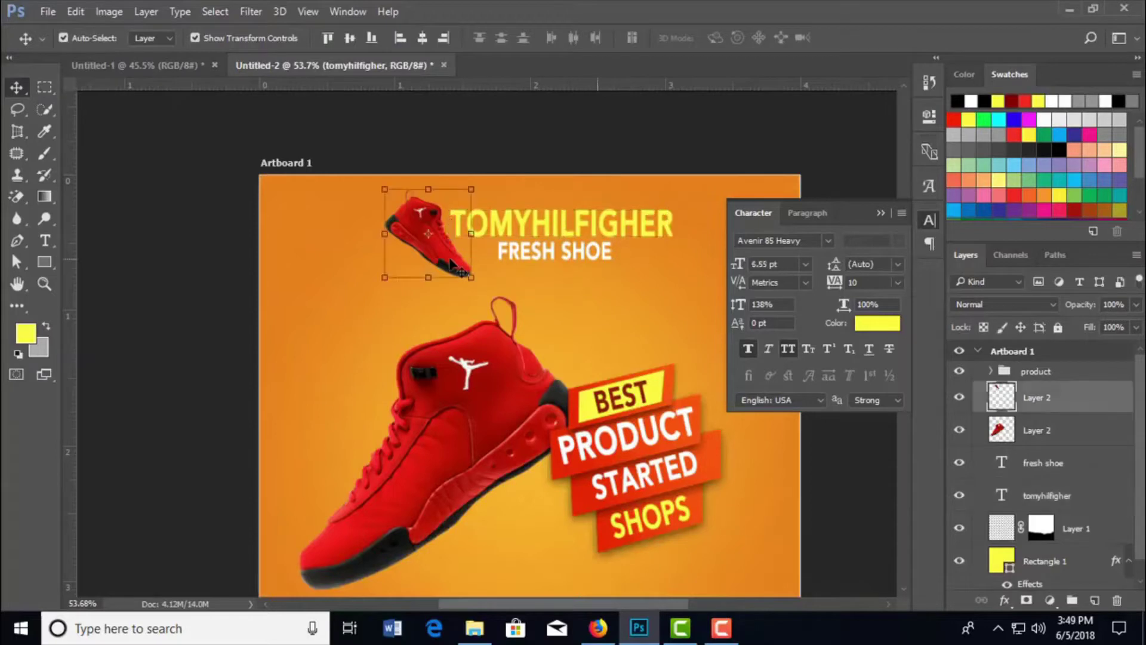
{"action": "key", "text": "Left"}
{"action": "key", "text": "Left"}
{"action": "key", "text": "Left"}
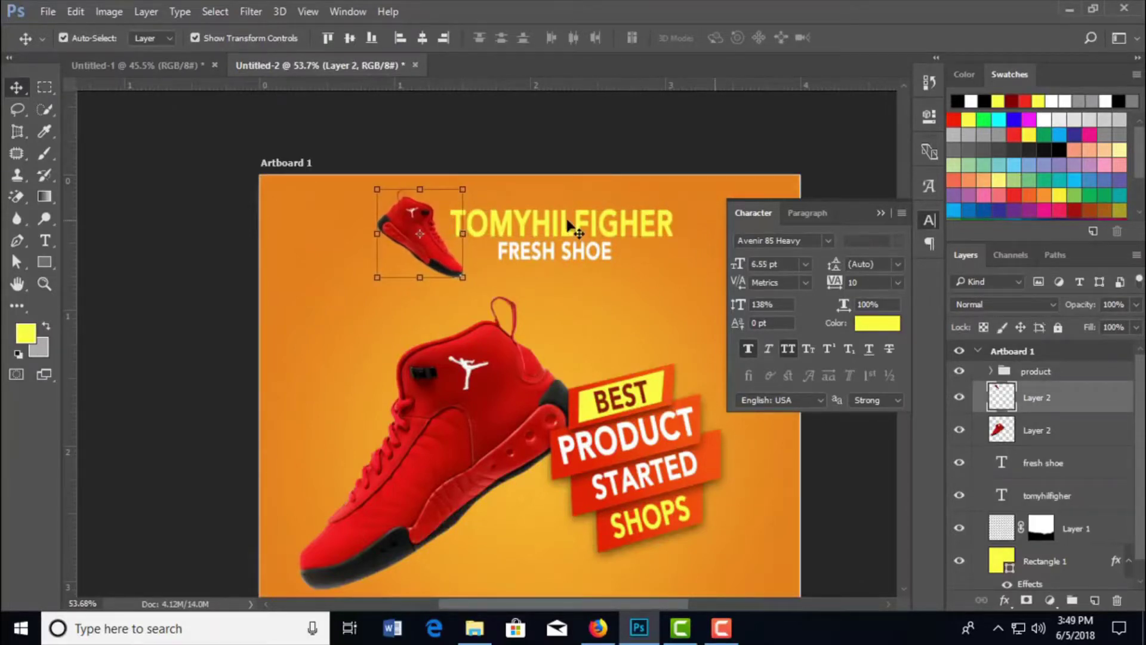
{"action": "left_click", "coordinate": [568, 222]}
{"action": "key", "text": "Left"}
{"action": "key", "text": "Left"}
{"action": "key", "text": "Left"}
{"action": "key", "text": "Left"}
{"action": "key", "text": "Left"}
{"action": "key", "text": "Left"}
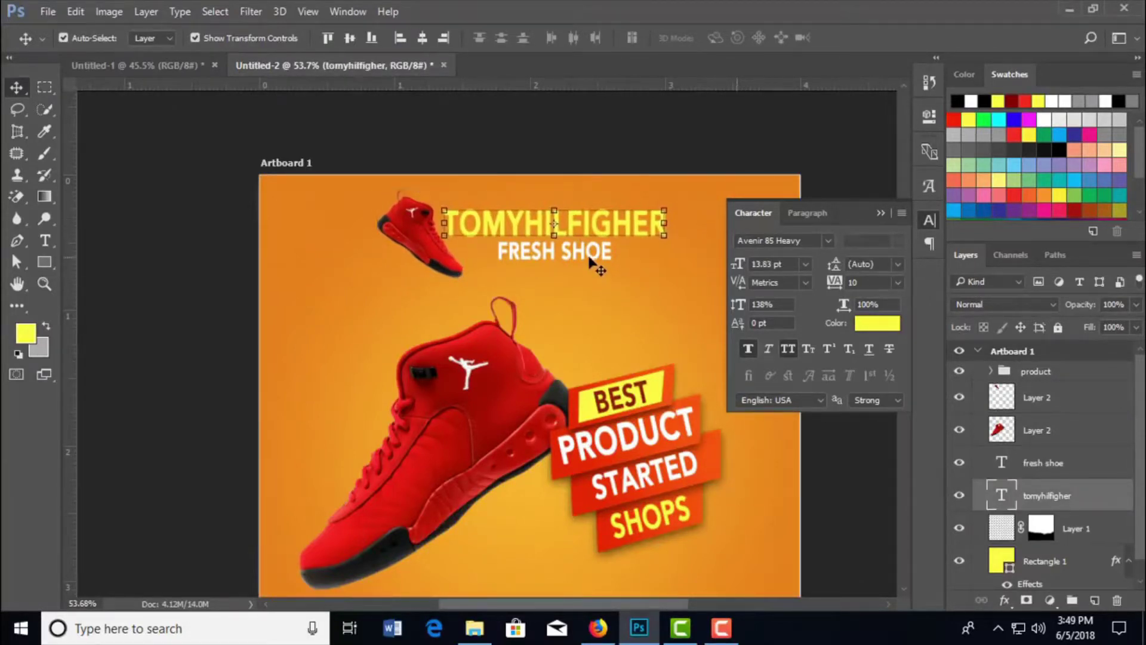
- Re-commit the title's transform, nudge the subtitle left once more, and clear the selection
{"action": "key", "text": "ctrl+t"}
{"action": "left_click", "coordinate": [742, 37]}
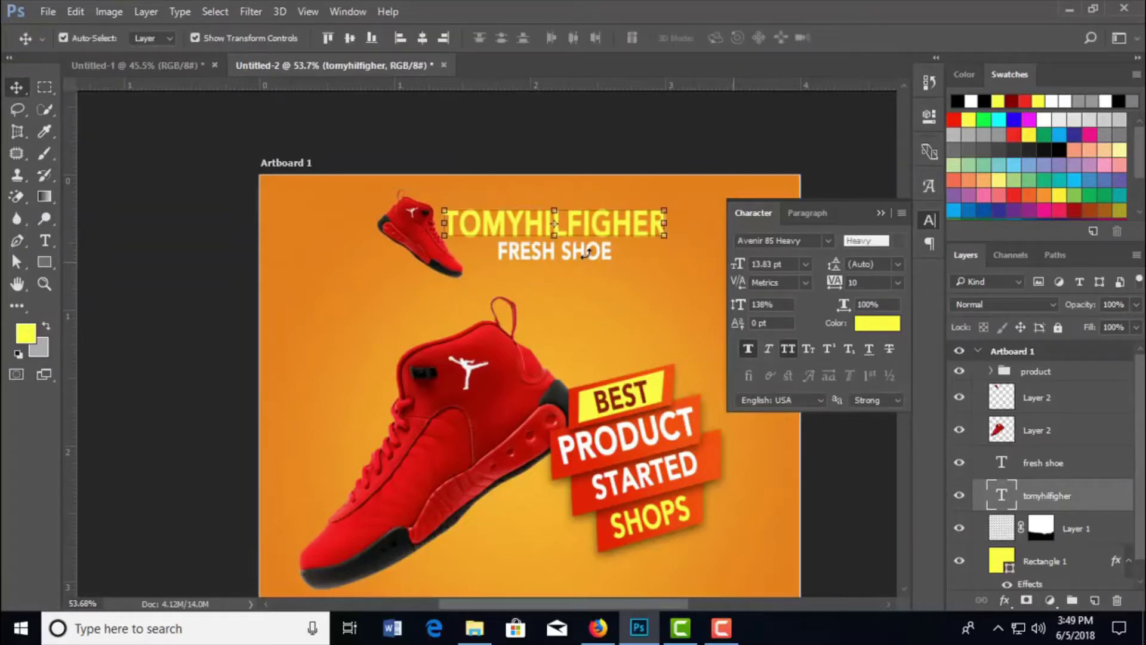
{"action": "key", "text": "ctrl+t"}
{"action": "left_click", "coordinate": [742, 38]}
{"action": "left_click", "coordinate": [1054, 470]}
{"action": "key", "text": "Left"}
{"action": "key", "text": "Left"}
{"action": "key", "text": "Left"}
{"action": "key", "text": "Left"}
{"action": "key", "text": "Left"}
{"action": "key", "text": "Left"}
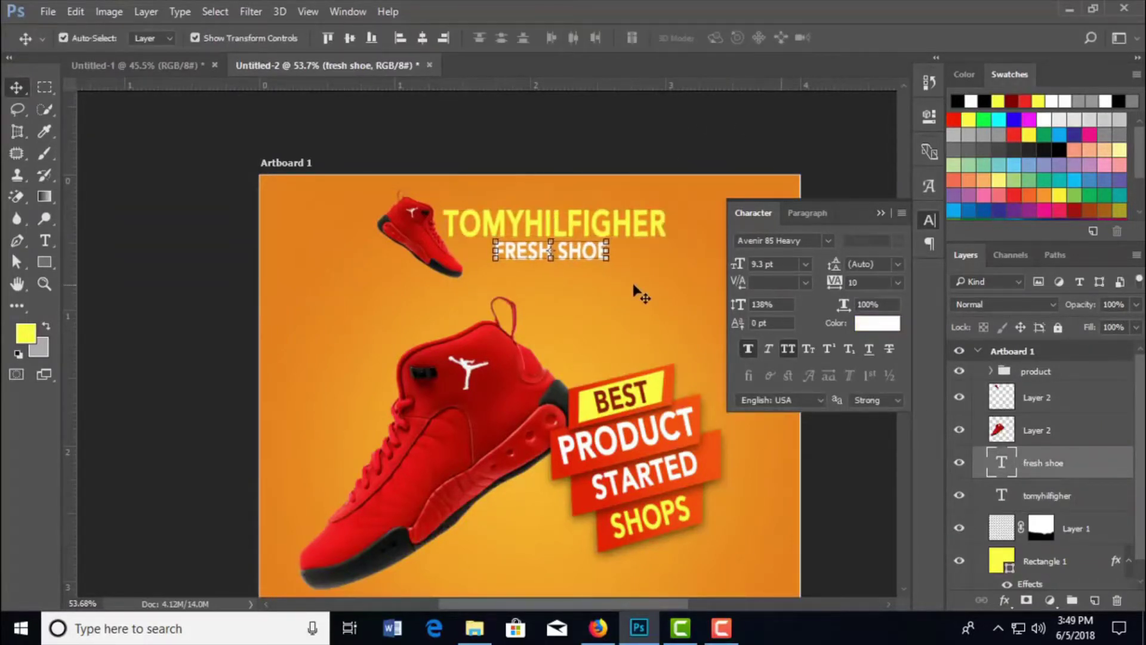
{"action": "left_click", "coordinate": [638, 293]}
{"action": "scroll", "coordinate": [638, 293], "scroll_direction": "down", "scroll_amount": 1}
{"action": "scroll", "coordinate": [638, 293], "scroll_direction": "down", "scroll_amount": 2}
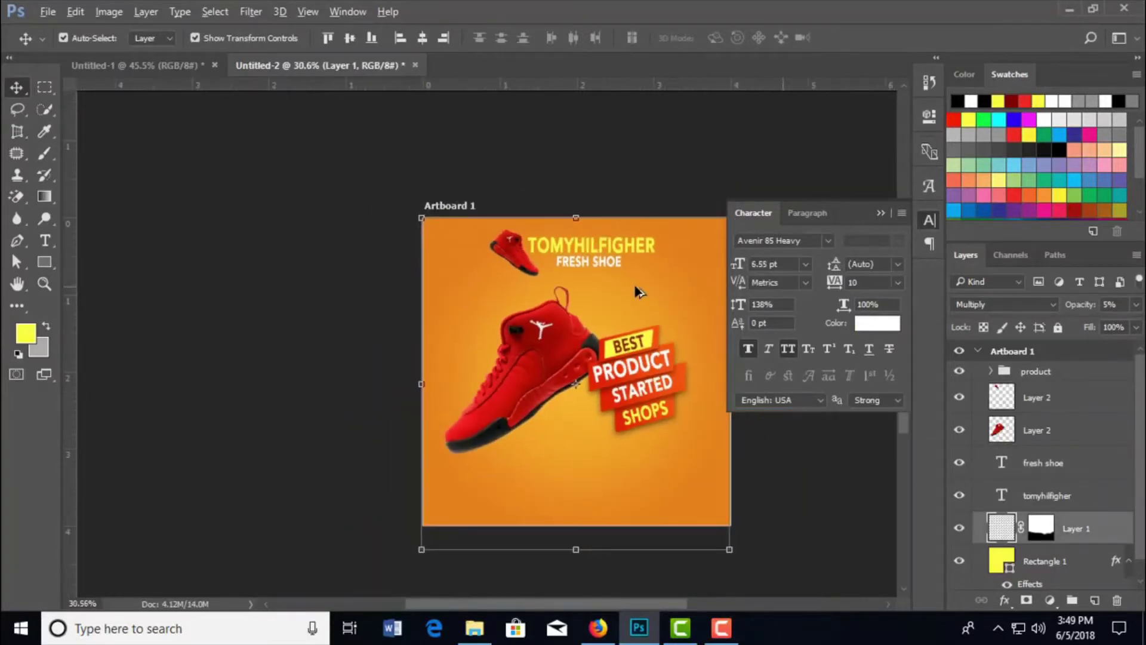
{"action": "scroll", "coordinate": [638, 293], "scroll_direction": "up", "scroll_amount": 1}
{"action": "scroll", "coordinate": [637, 292], "scroll_direction": "down", "scroll_amount": 1}
{"action": "scroll", "coordinate": [638, 293], "scroll_direction": "up", "scroll_amount": 1}
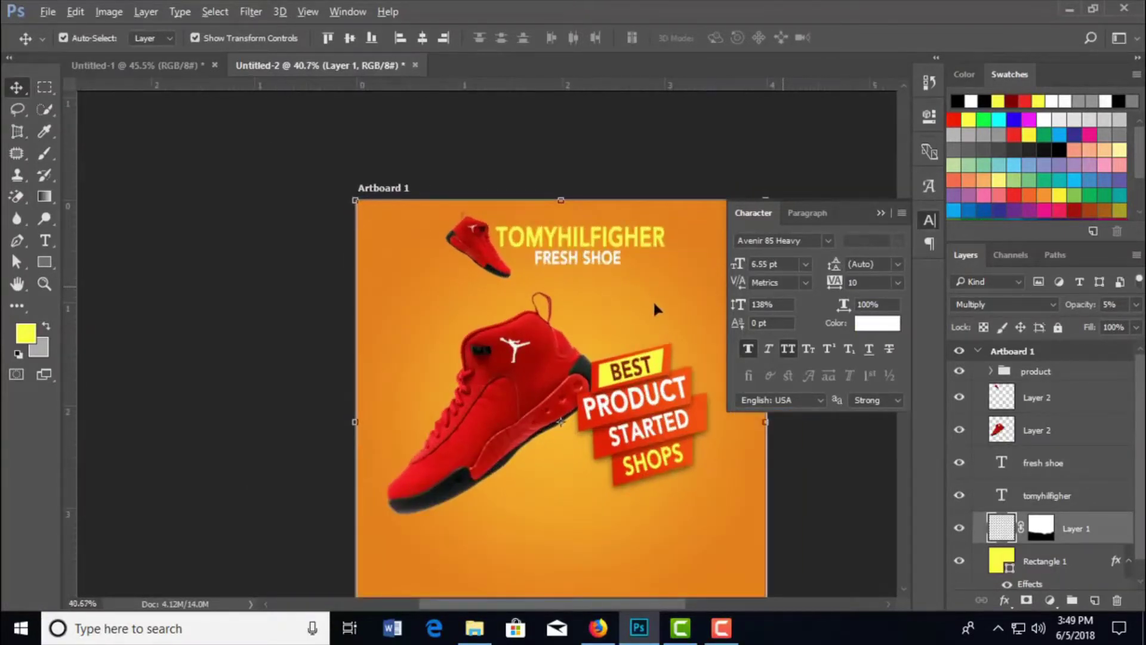
{"action": "left_click", "coordinate": [815, 495]}
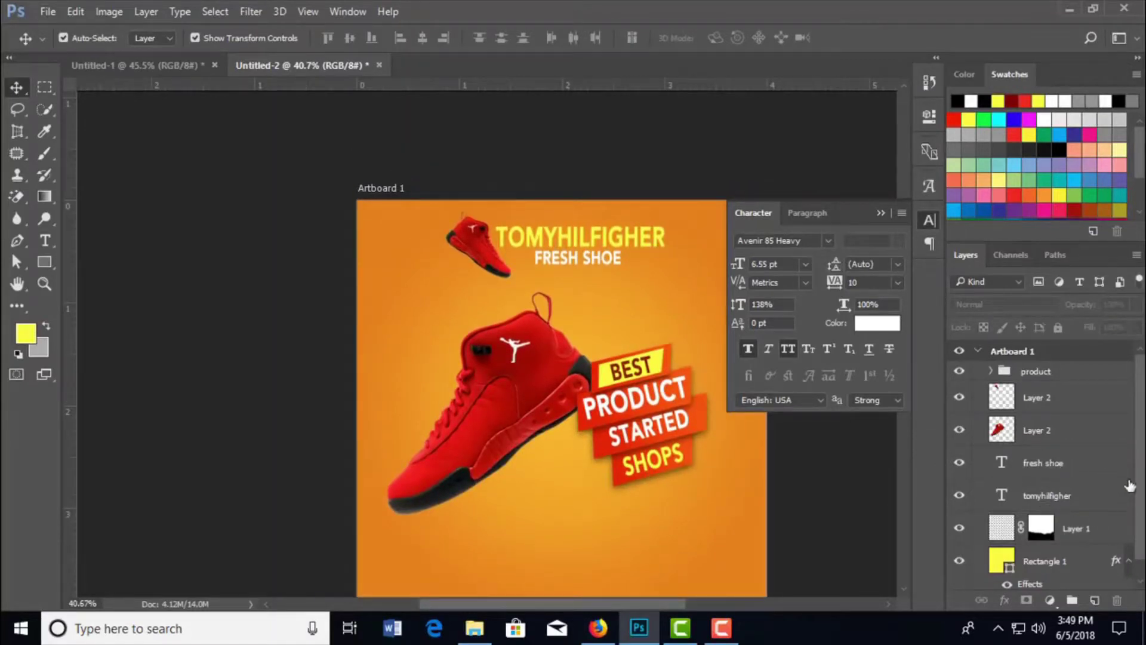
- Resize the BEST PRODUCT ribbon group, settling at about 141%, and move it slightly right
{"action": "left_click", "coordinate": [1036, 371]}
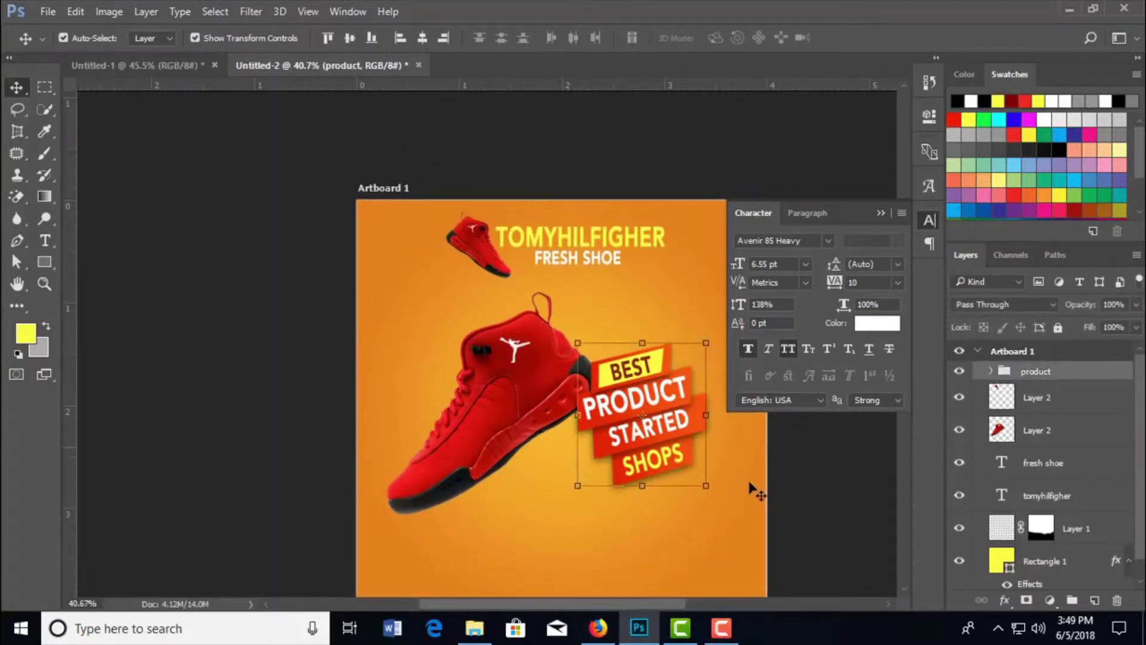
{"action": "scroll", "coordinate": [621, 499], "scroll_direction": "right", "scroll_amount": 5}
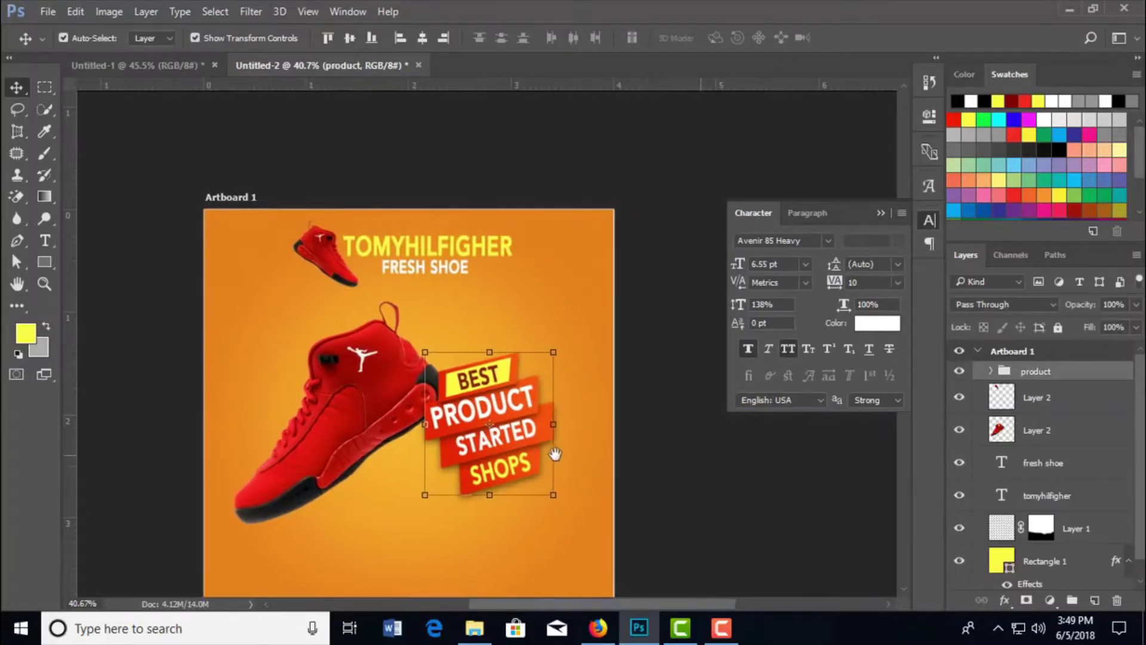
{"action": "scroll", "coordinate": [555, 454], "scroll_direction": "up", "scroll_amount": 1}
{"action": "scroll", "coordinate": [566, 402], "scroll_direction": "up", "scroll_amount": 2}
{"action": "scroll", "coordinate": [603, 310], "scroll_direction": "up", "scroll_amount": 2}
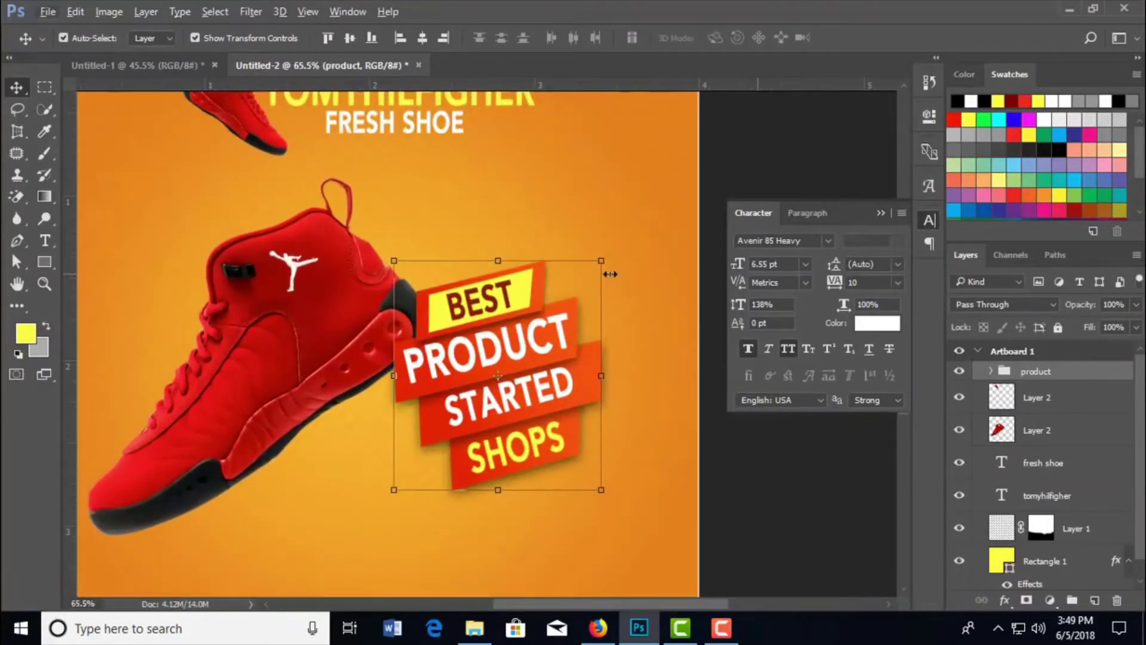
{"action": "left_click_drag", "start_coordinate": [601, 261], "coordinate": [659, 195]}
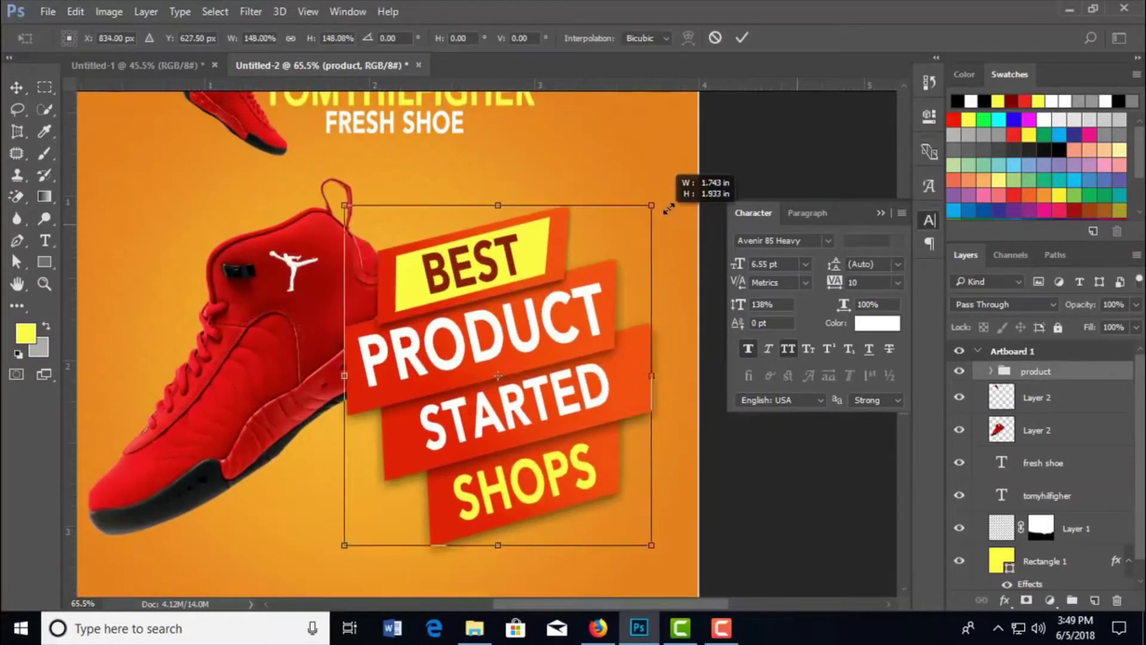
{"action": "left_click_drag", "start_coordinate": [544, 352], "coordinate": [579, 336]}
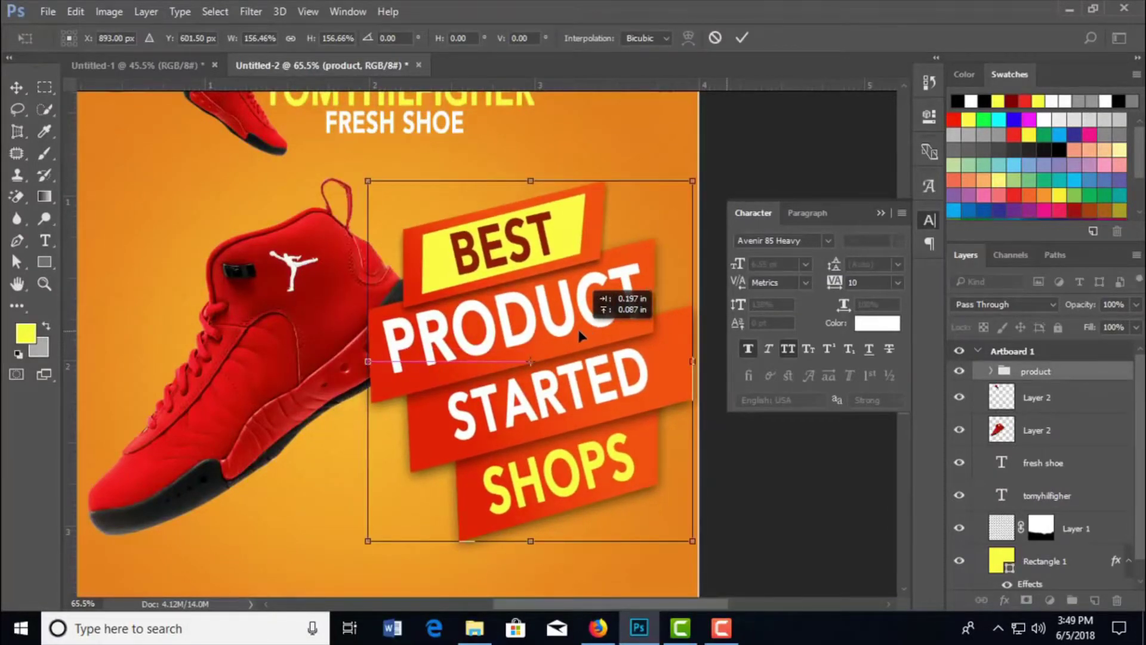
{"action": "left_click_drag", "start_coordinate": [687, 187], "coordinate": [682, 193]}
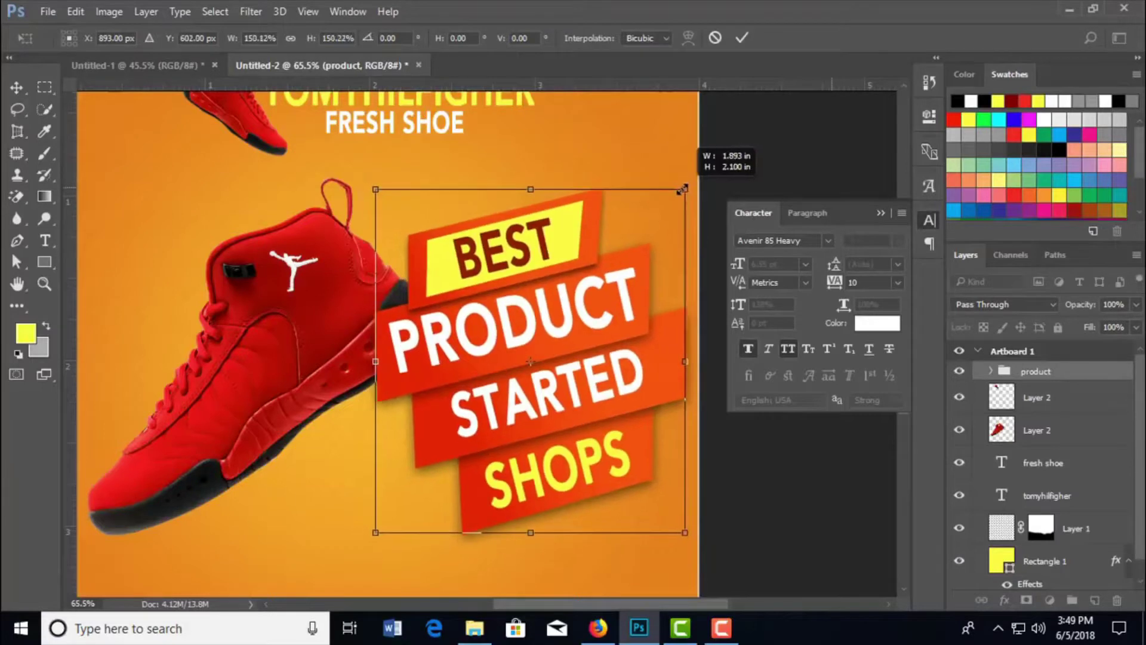
{"action": "scroll", "coordinate": [585, 359], "scroll_direction": "down", "scroll_amount": 3}
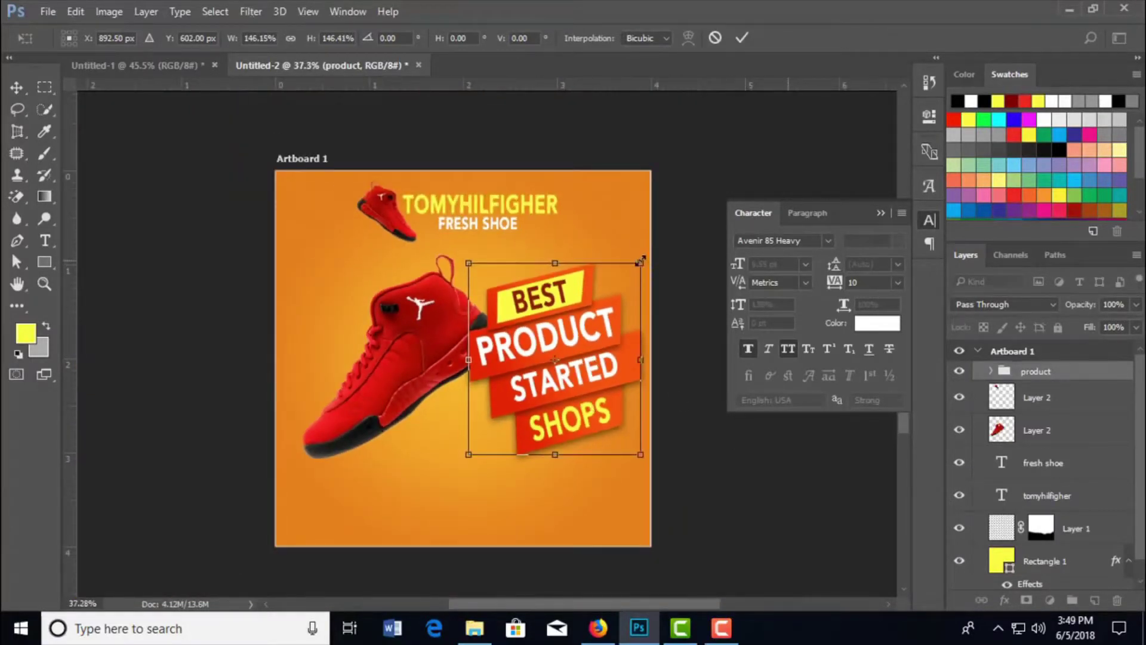
{"action": "left_click_drag", "start_coordinate": [640, 261], "coordinate": [633, 272]}
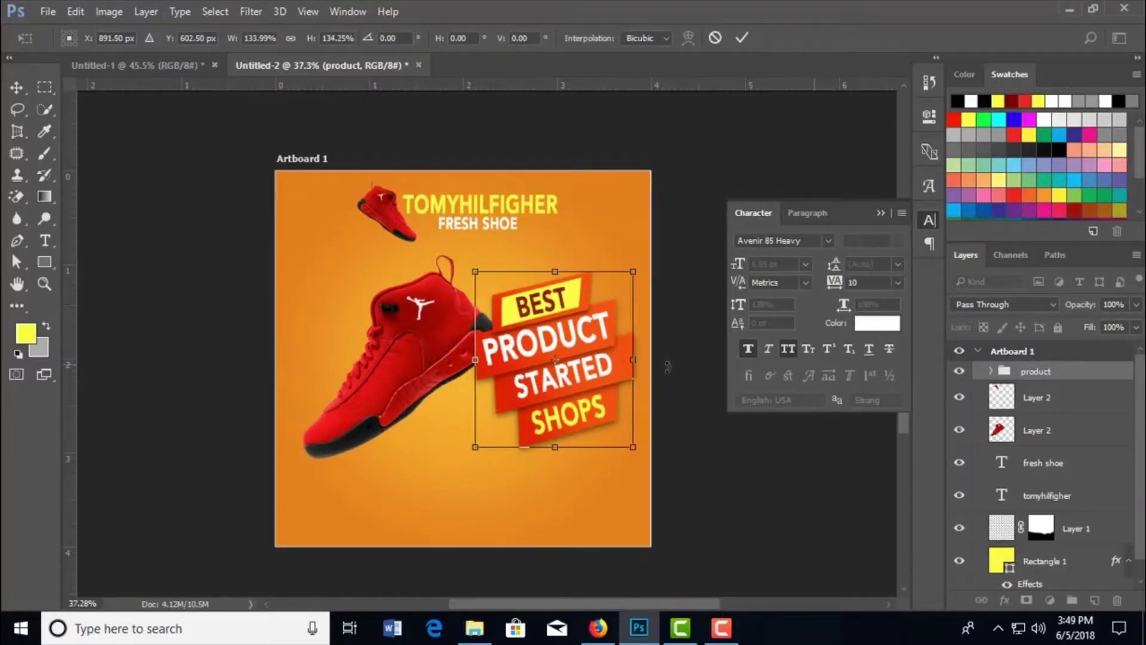
- Nudge the ribbon group further right, commit the transform, and deselect everything
{"action": "key", "text": "shift+Right"}
{"action": "key", "text": "shift+Right"}
{"action": "key", "text": "shift+Right"}
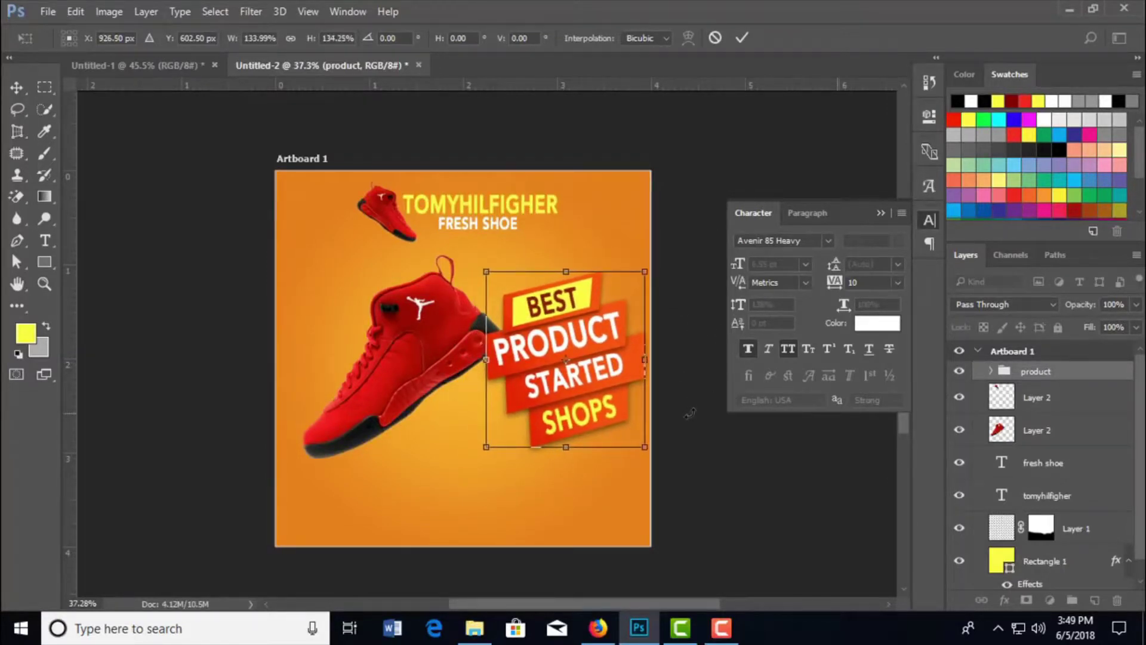
{"action": "left_click", "coordinate": [742, 37]}
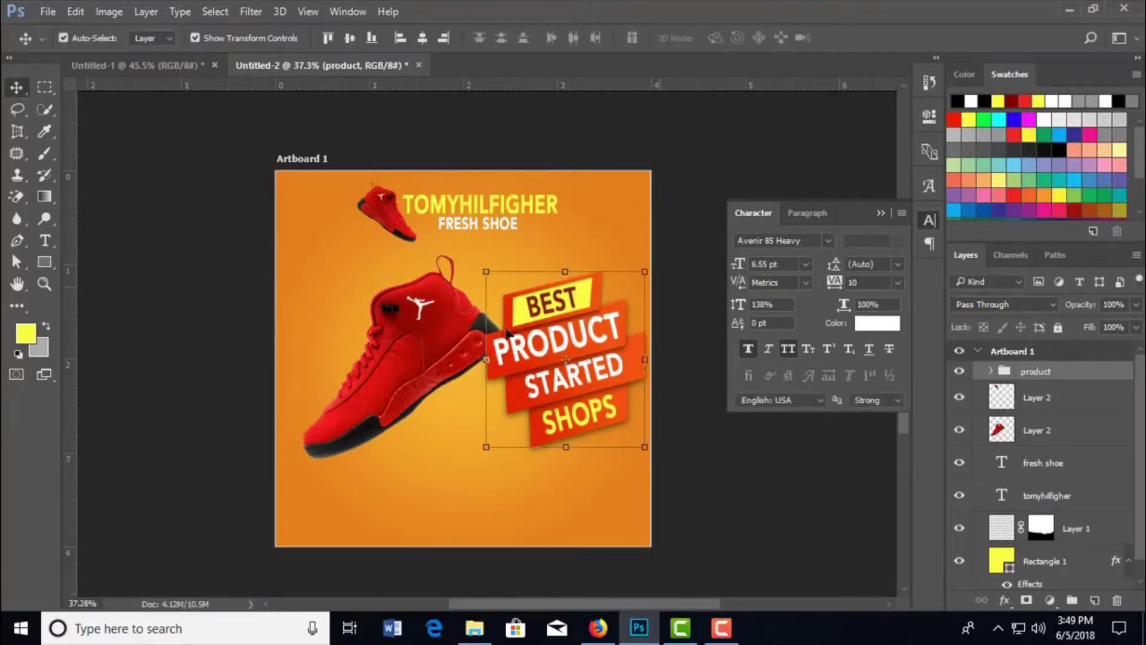
{"action": "left_click", "coordinate": [715, 475]}
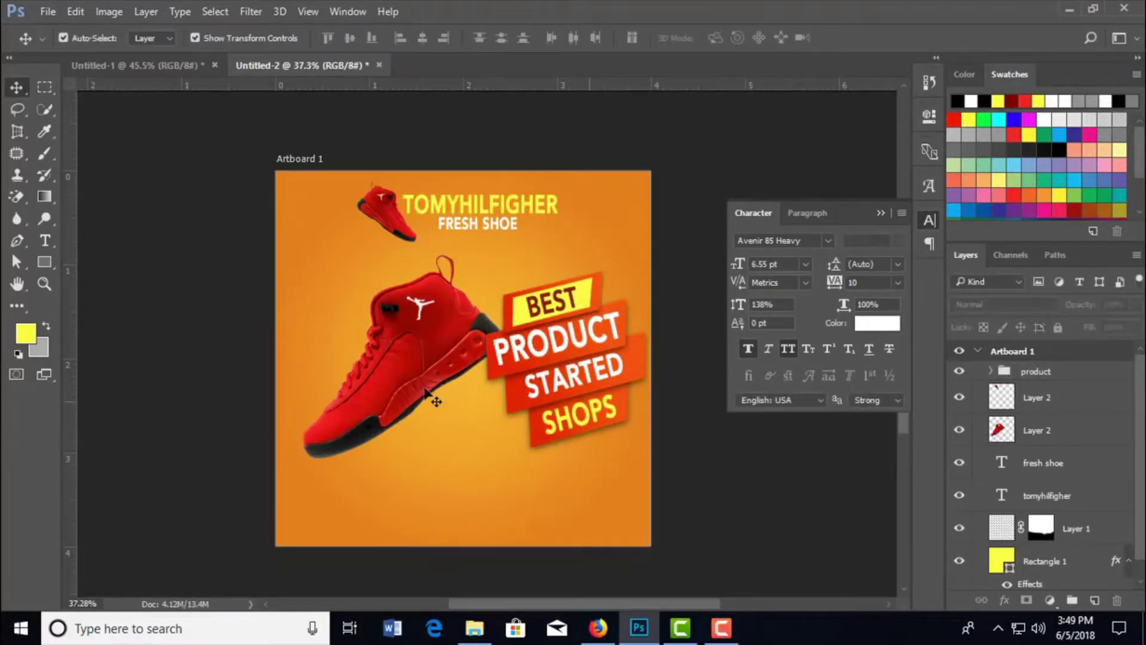
{"action": "scroll", "coordinate": [416, 385], "scroll_direction": "up", "scroll_amount": 1}
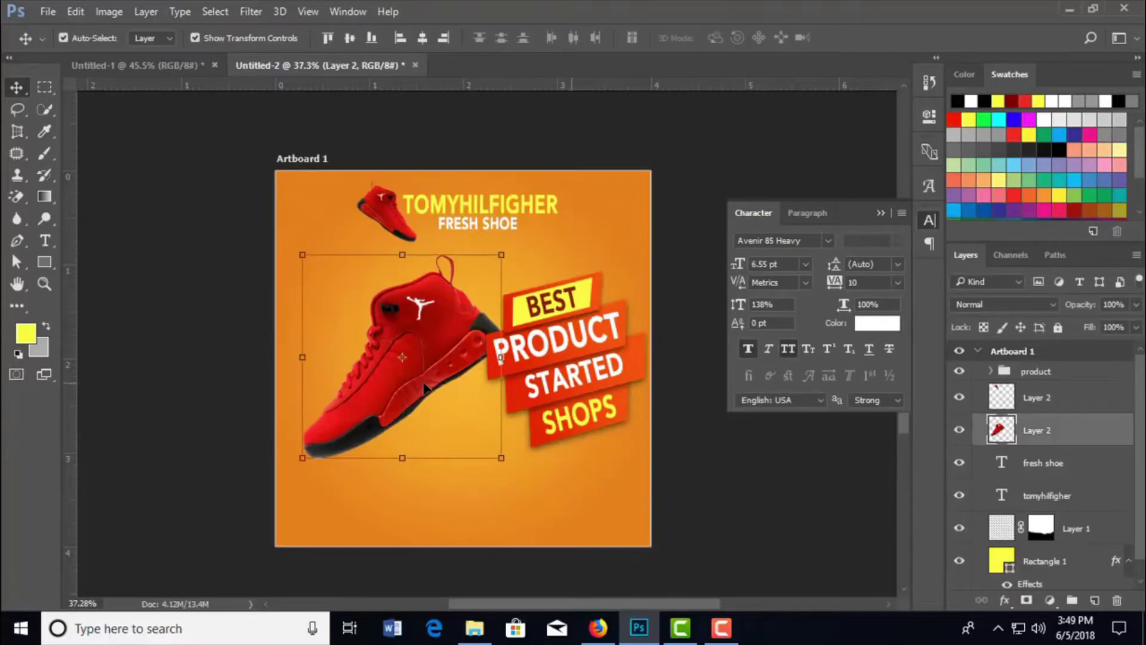
{"action": "scroll", "coordinate": [418, 386], "scroll_direction": "up", "scroll_amount": 1}
{"action": "scroll", "coordinate": [421, 387], "scroll_direction": "up", "scroll_amount": 1}
{"action": "scroll", "coordinate": [424, 388], "scroll_direction": "up", "scroll_amount": 1}
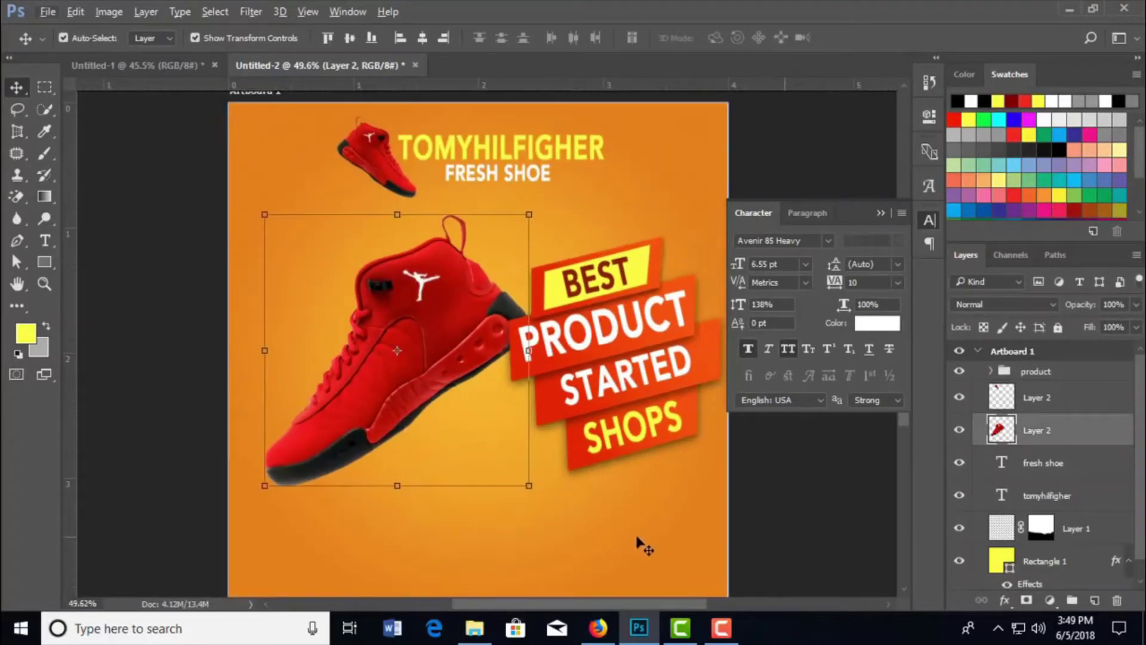
{"action": "scroll", "coordinate": [770, 506], "scroll_direction": "down", "scroll_amount": 2}
{"action": "left_click", "coordinate": [770, 505]}
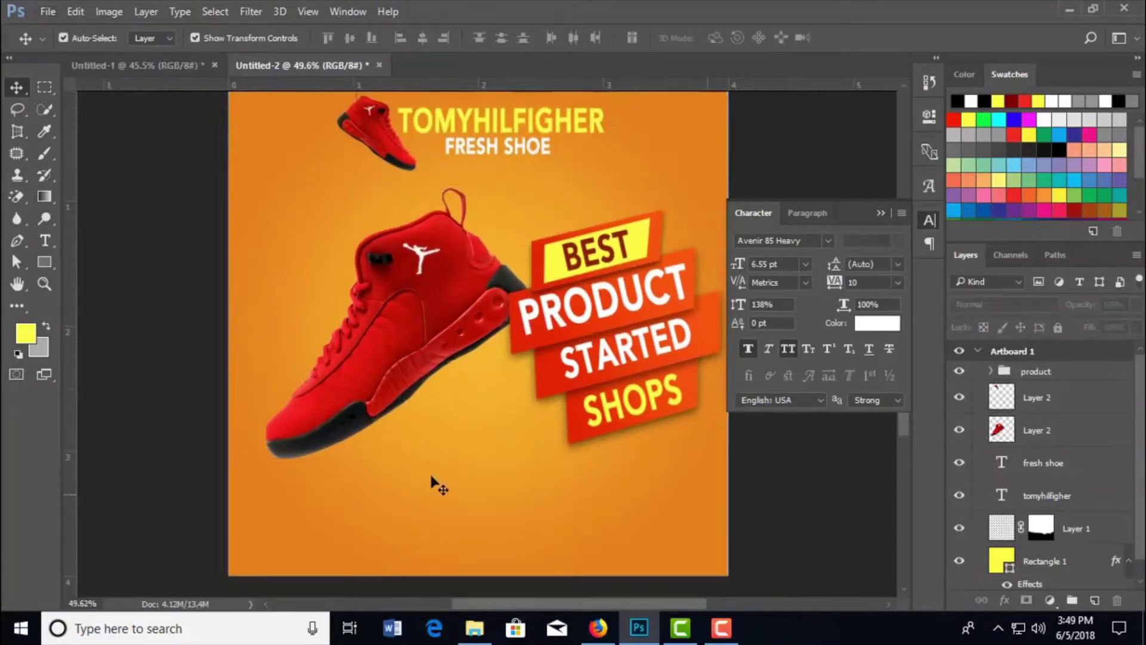
{"action": "left_click", "coordinate": [46, 241]}
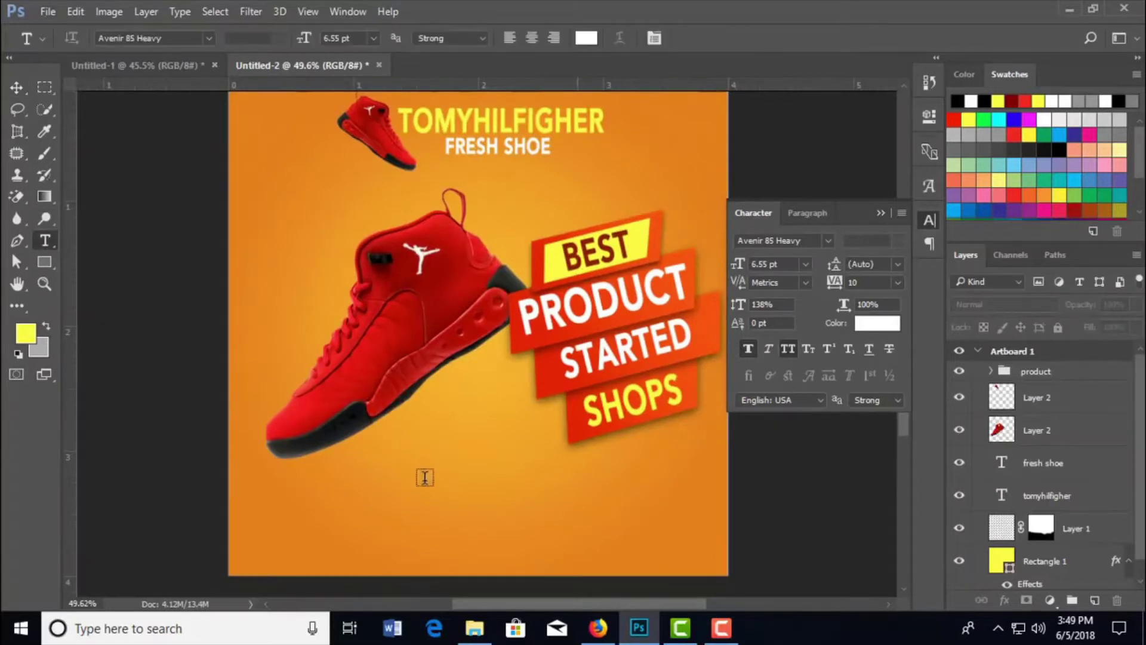
- Type the white tagline 'FEEL COMFORT IN EVERY STEP. ENJOY YOUR LIFE' below the shoe
{"action": "left_click", "coordinate": [368, 476]}
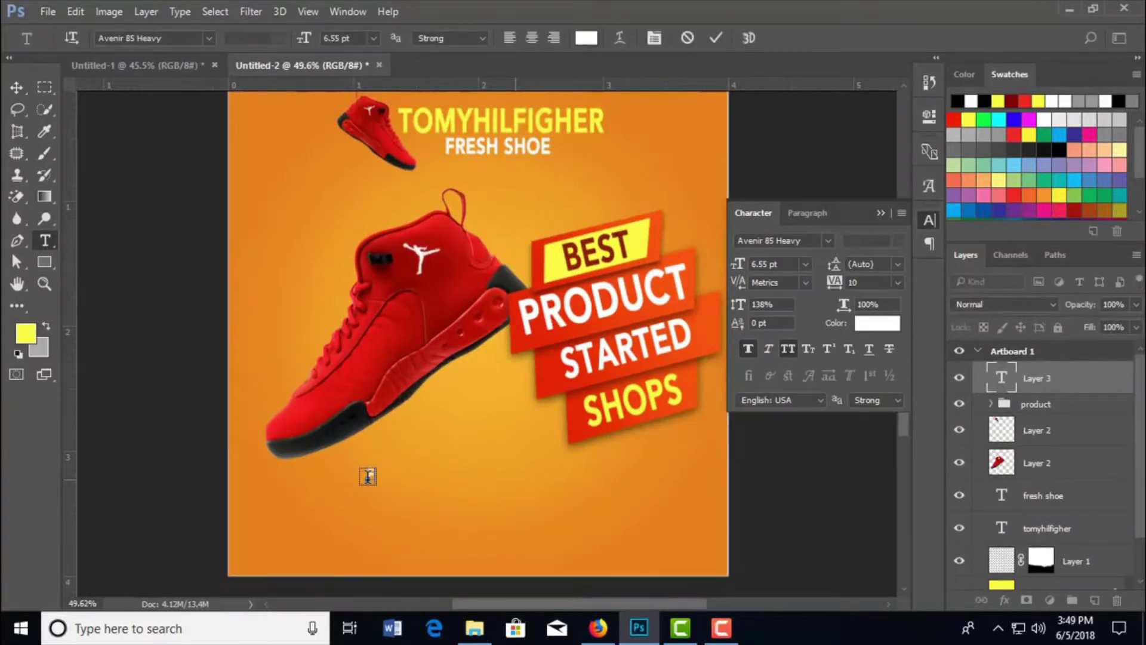
{"action": "type", "text": "EEL"}
{"action": "type", "text": " COM"}
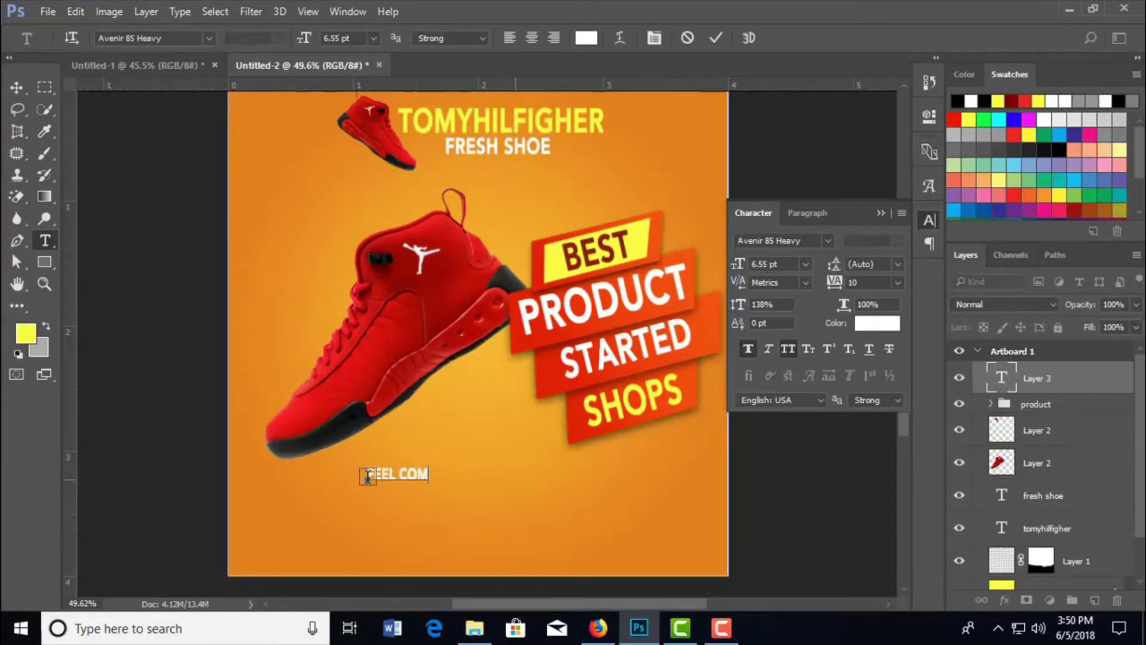
{"action": "type", "text": "FORT"}
{"action": "type", "text": " IN "}
{"action": "type", "text": "VE"}
{"action": "key", "text": "BackSpace"}
{"action": "key", "text": "BackSpace"}
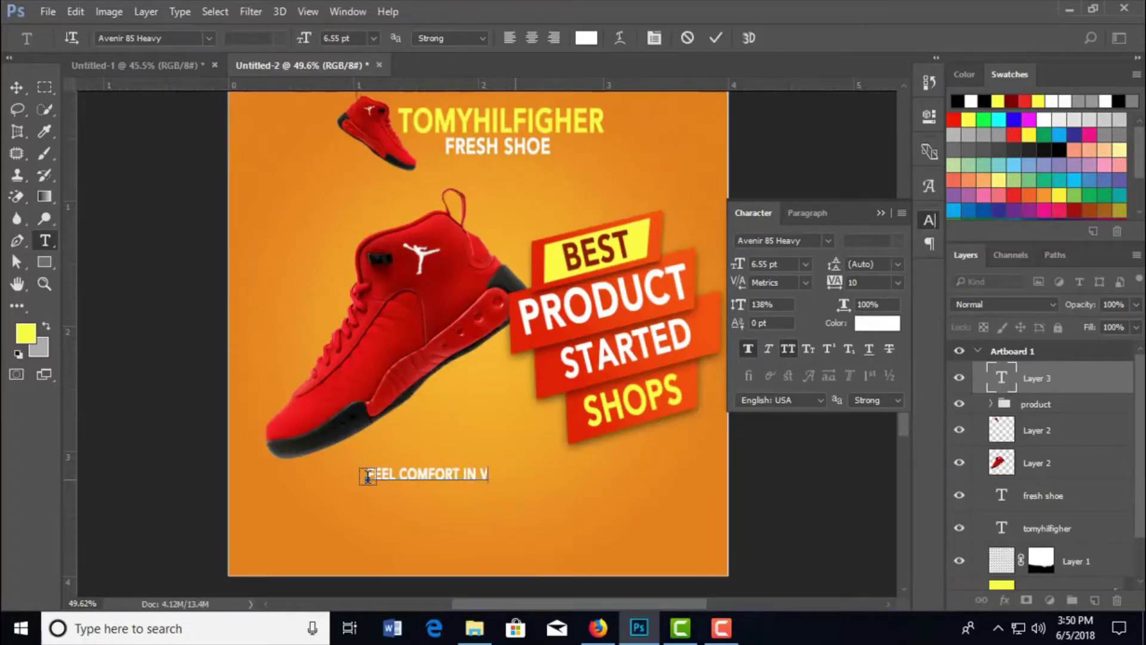
{"action": "key", "text": "BackSpace"}
{"action": "type", "text": "EVERY "}
{"action": "type", "text": "STEP."}
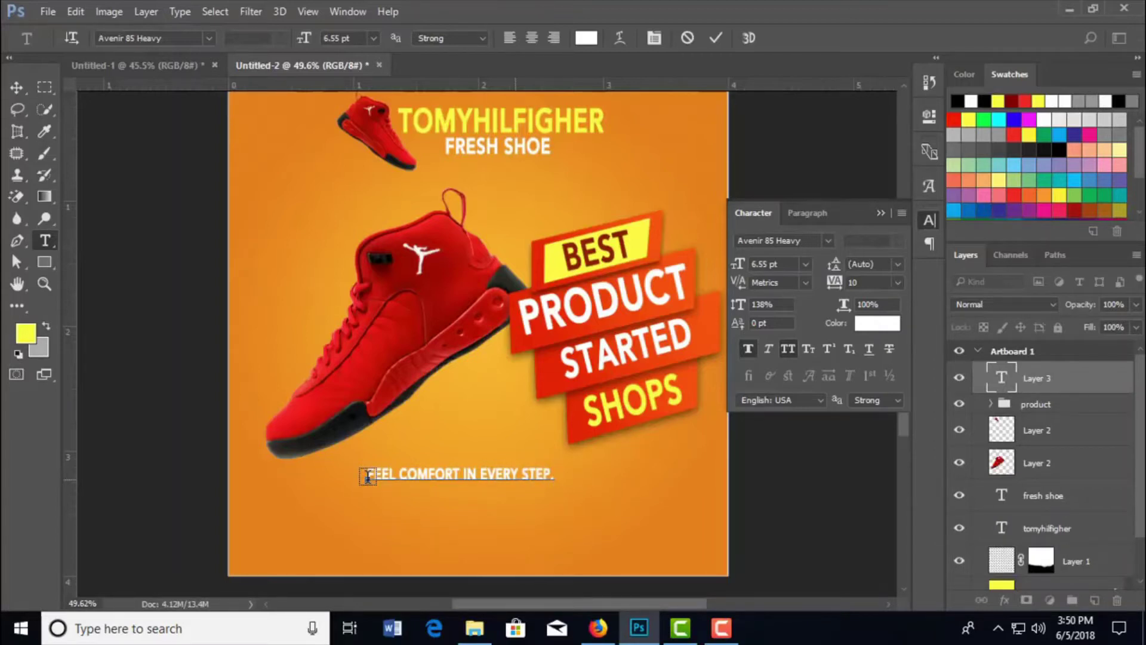
{"action": "type", "text": " DE"}
{"action": "type", "text": "NJOY"}
{"action": "type", "text": " YOUR"}
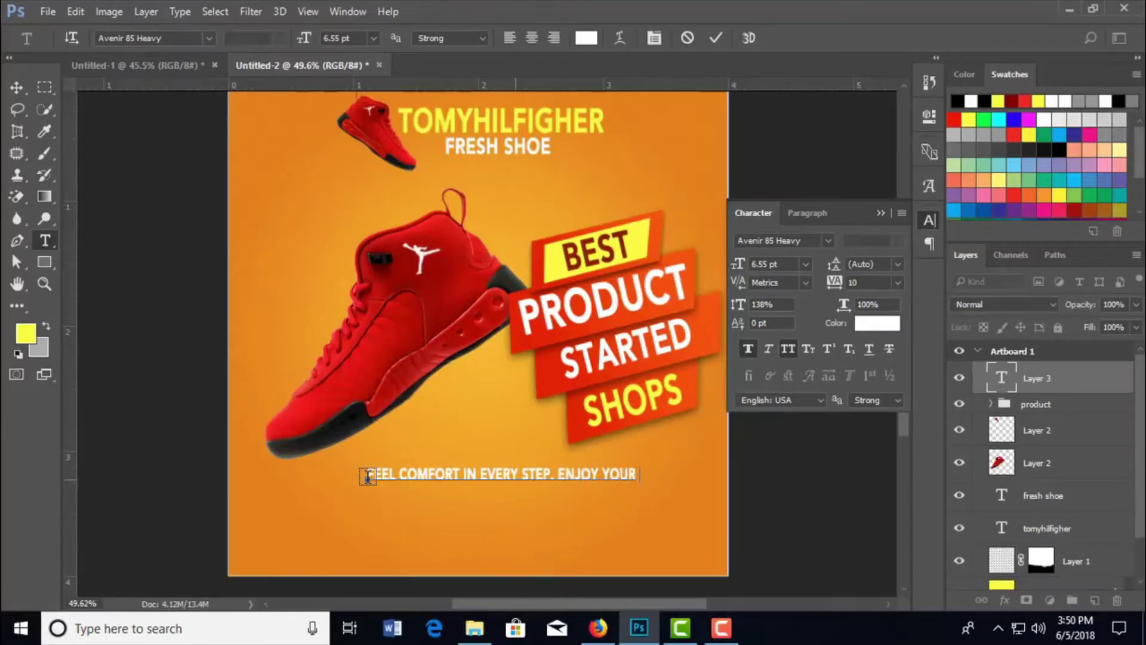
{"action": "type", "text": "FE"}
{"action": "left_click", "coordinate": [716, 37]}
- Move the tagline left under the shoe, scale it to about 135% (8.86 pt), and lower it slightly
{"action": "key", "text": "v"}
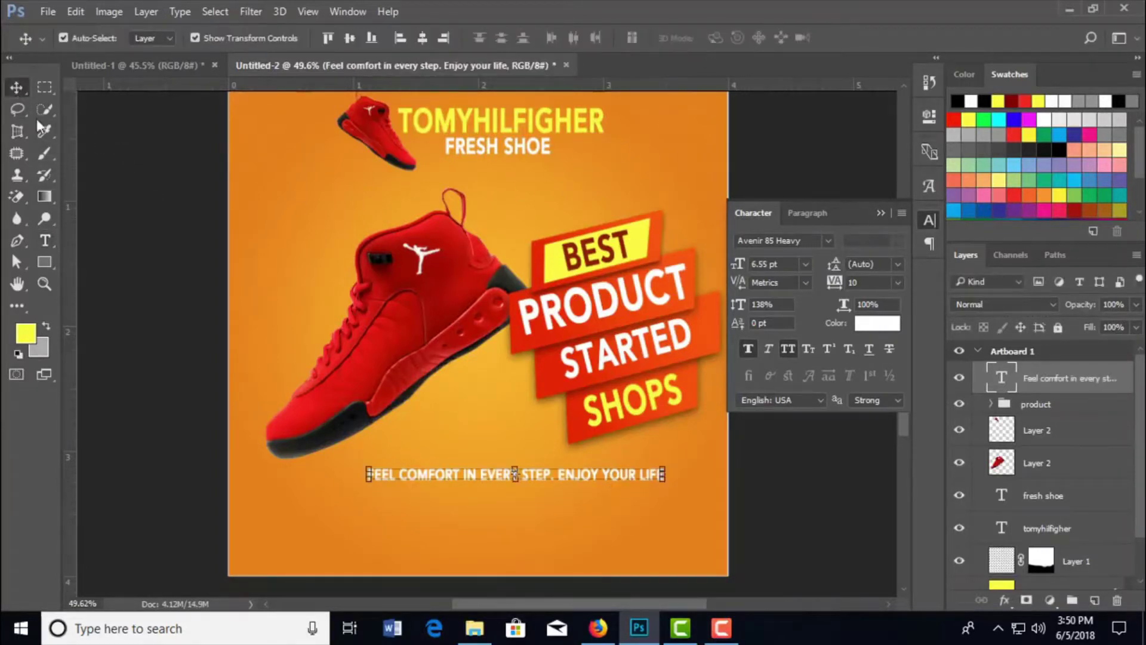
{"action": "left_click_drag", "start_coordinate": [566, 473], "coordinate": [523, 484]}
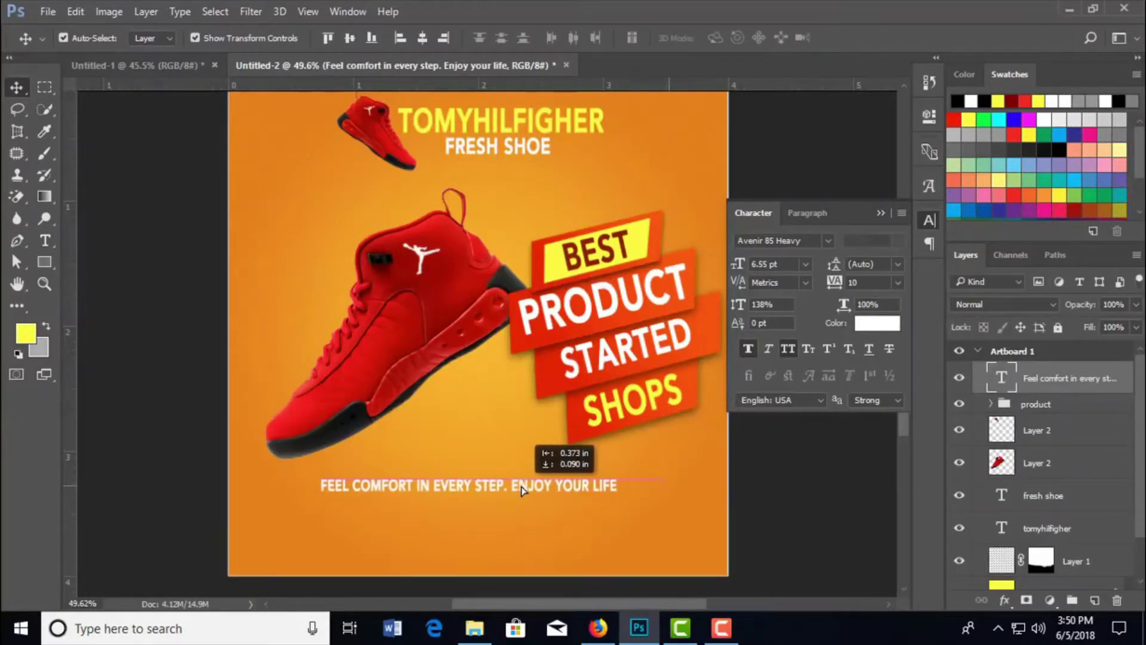
{"action": "left_click_drag", "start_coordinate": [523, 488], "coordinate": [514, 488]}
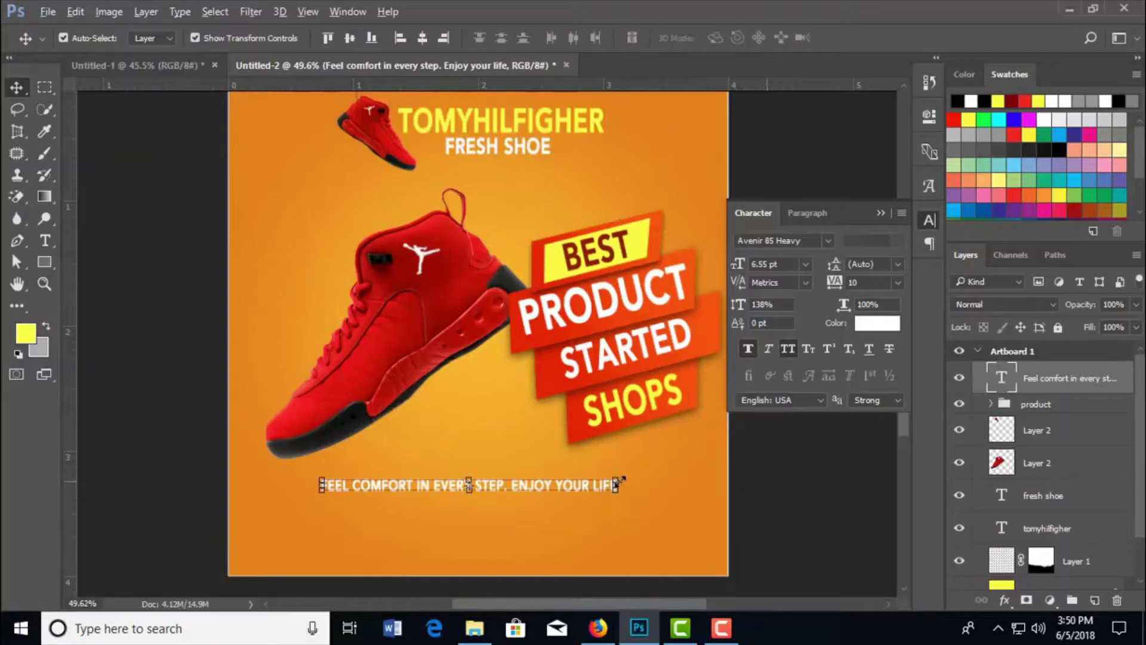
{"action": "left_click_drag", "start_coordinate": [616, 477], "coordinate": [680, 458]}
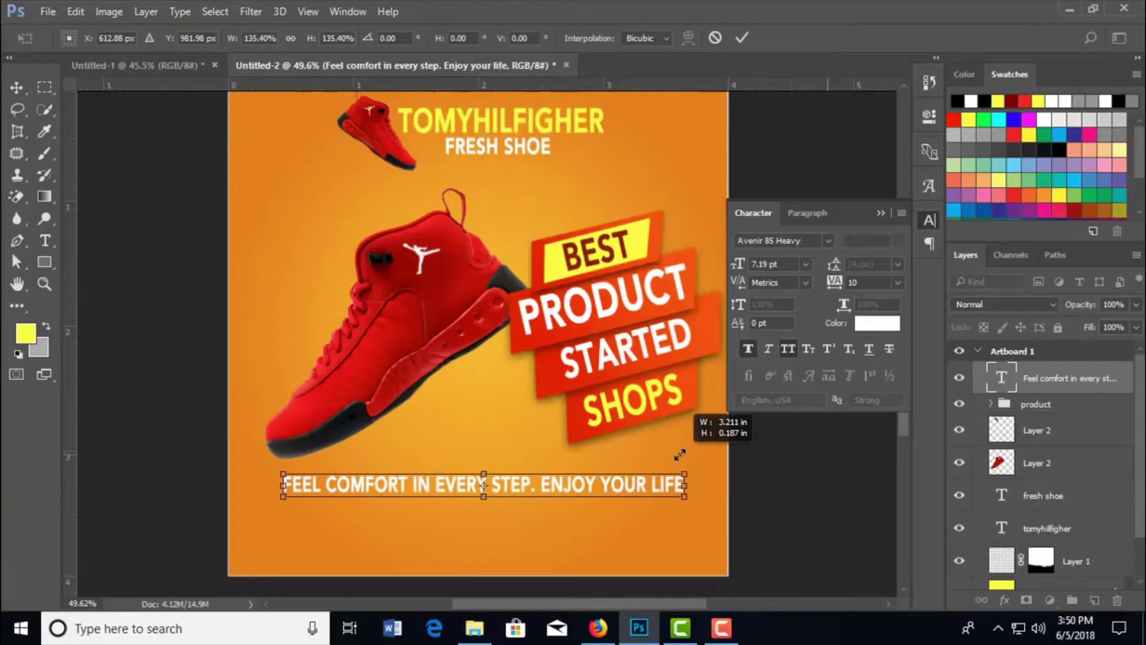
{"action": "left_click", "coordinate": [742, 38]}
{"action": "left_click_drag", "start_coordinate": [619, 484], "coordinate": [625, 491]}
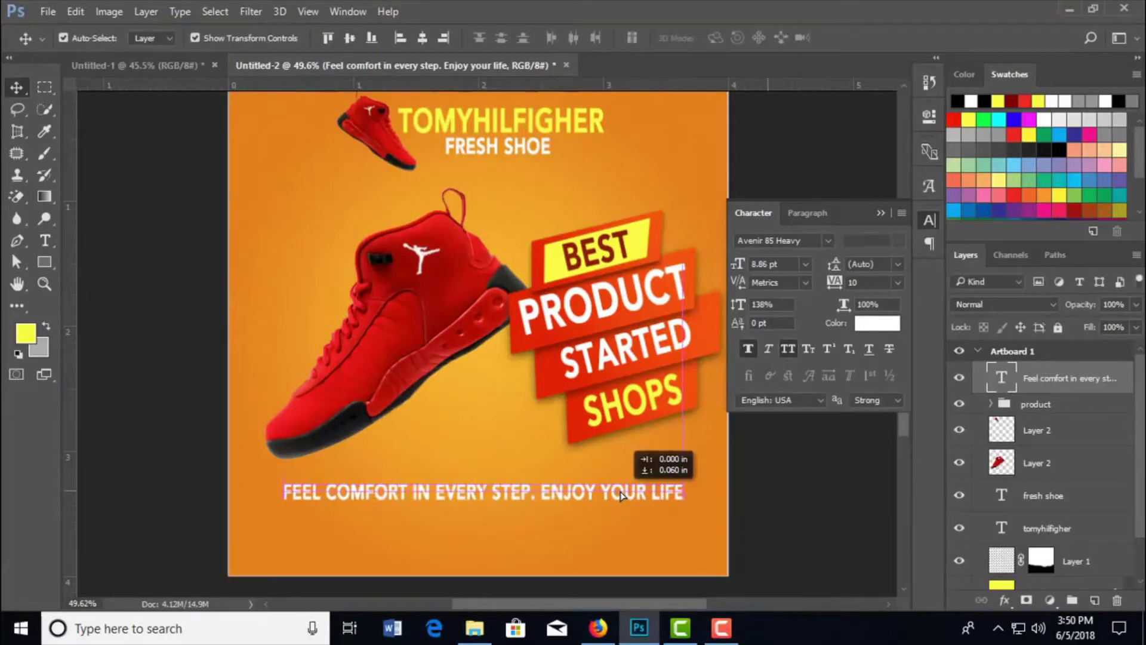
{"action": "scroll", "coordinate": [584, 507], "scroll_direction": "up", "scroll_amount": 1}
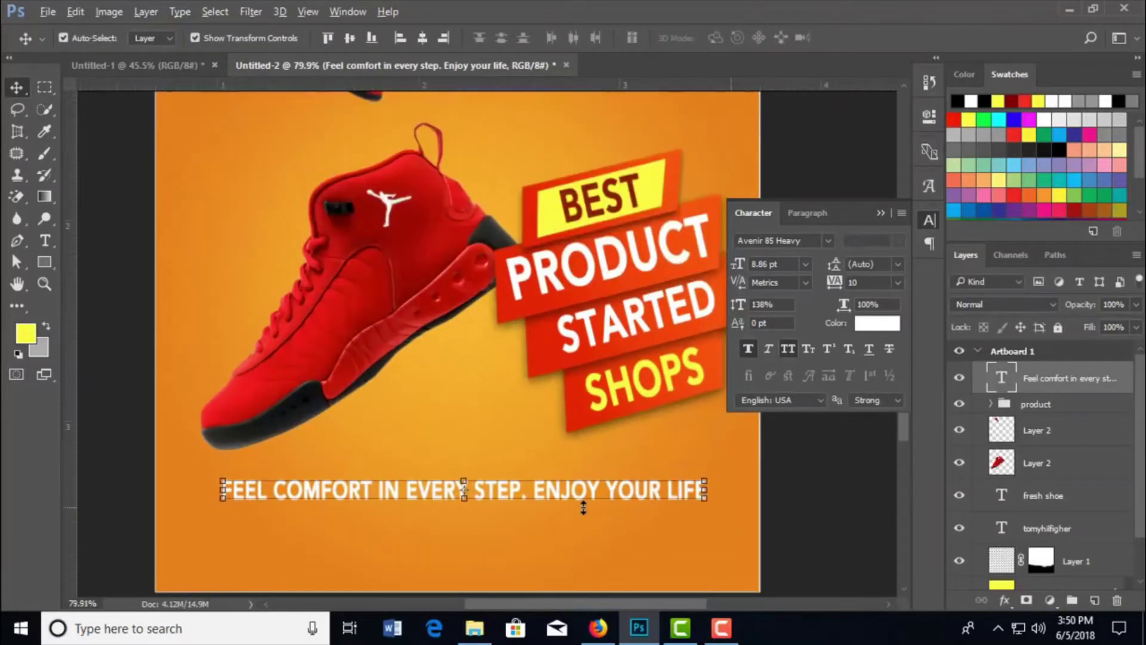
{"action": "scroll", "coordinate": [584, 506], "scroll_direction": "up", "scroll_amount": 1}
{"action": "left_click", "coordinate": [44, 262]}
- Draw a 308 × 60 px bar below the tagline with all four corners rounded to 20 px
{"action": "scroll", "coordinate": [512, 507], "scroll_direction": "down", "scroll_amount": 3}
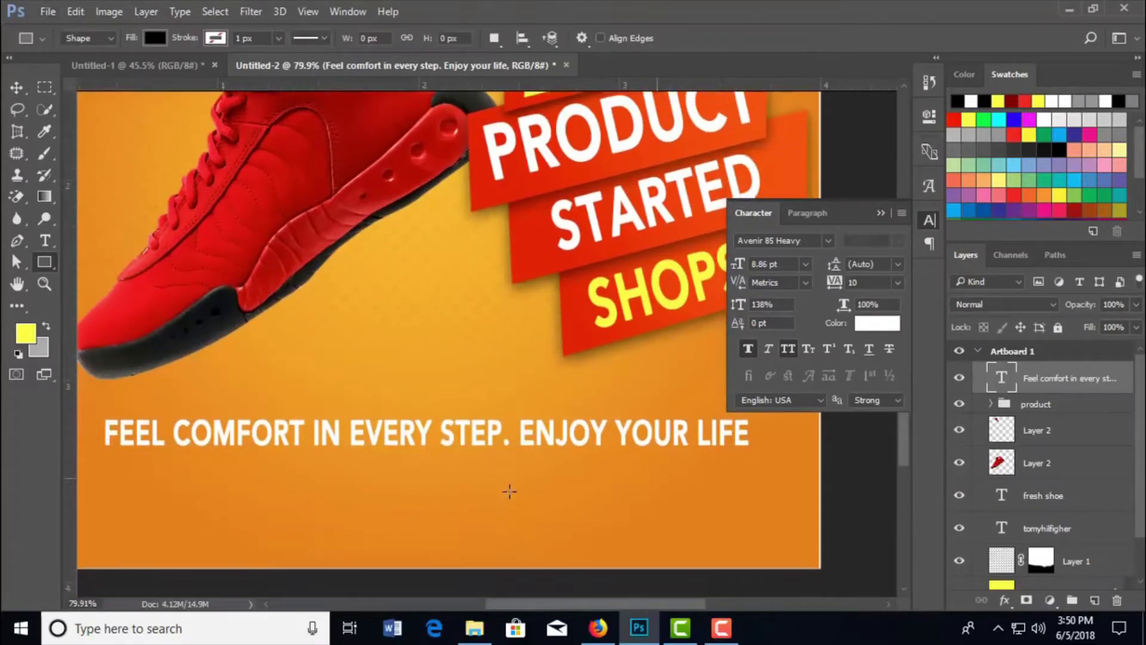
{"action": "left_click_drag", "start_coordinate": [169, 437], "coordinate": [375, 476]}
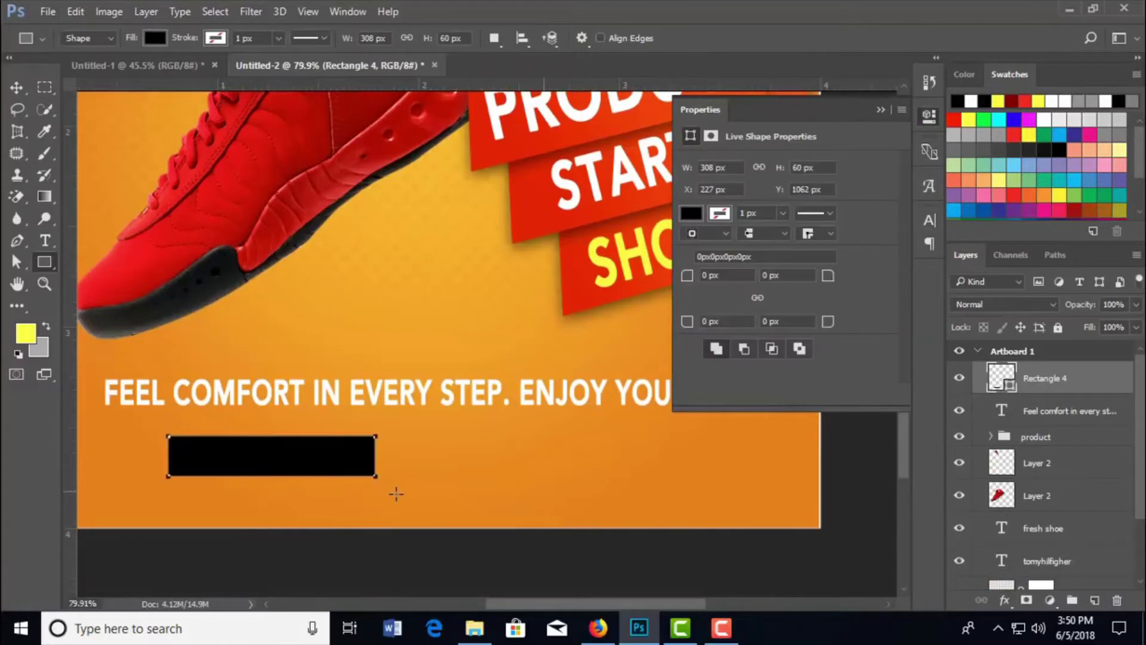
{"action": "left_click", "coordinate": [707, 277]}
{"action": "type", "text": "20"}
{"action": "left_click", "coordinate": [767, 275]}
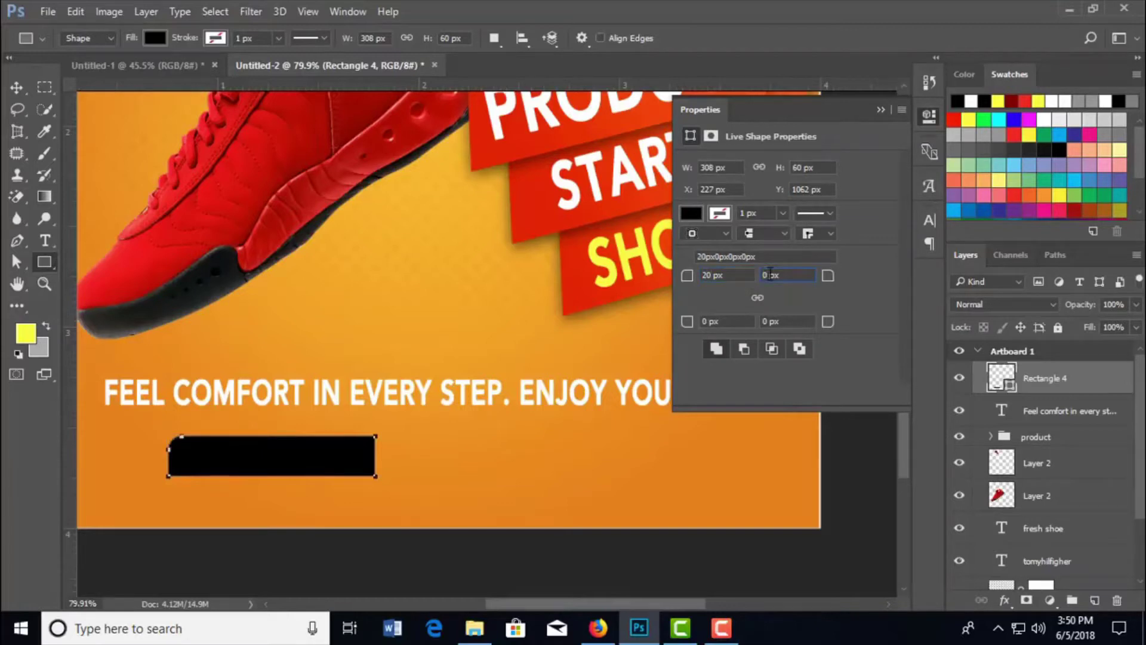
{"action": "type", "text": "2"}
{"action": "left_click", "coordinate": [702, 320]}
{"action": "type", "text": "20"}
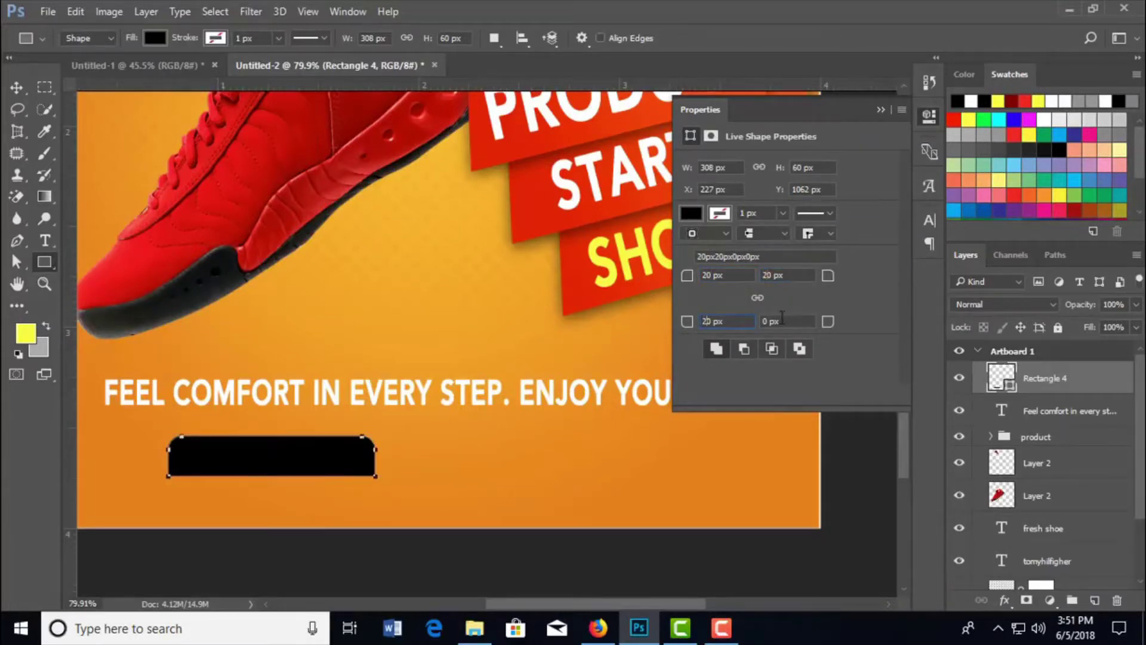
{"action": "left_click", "coordinate": [763, 320]}
{"action": "type", "text": "20"}
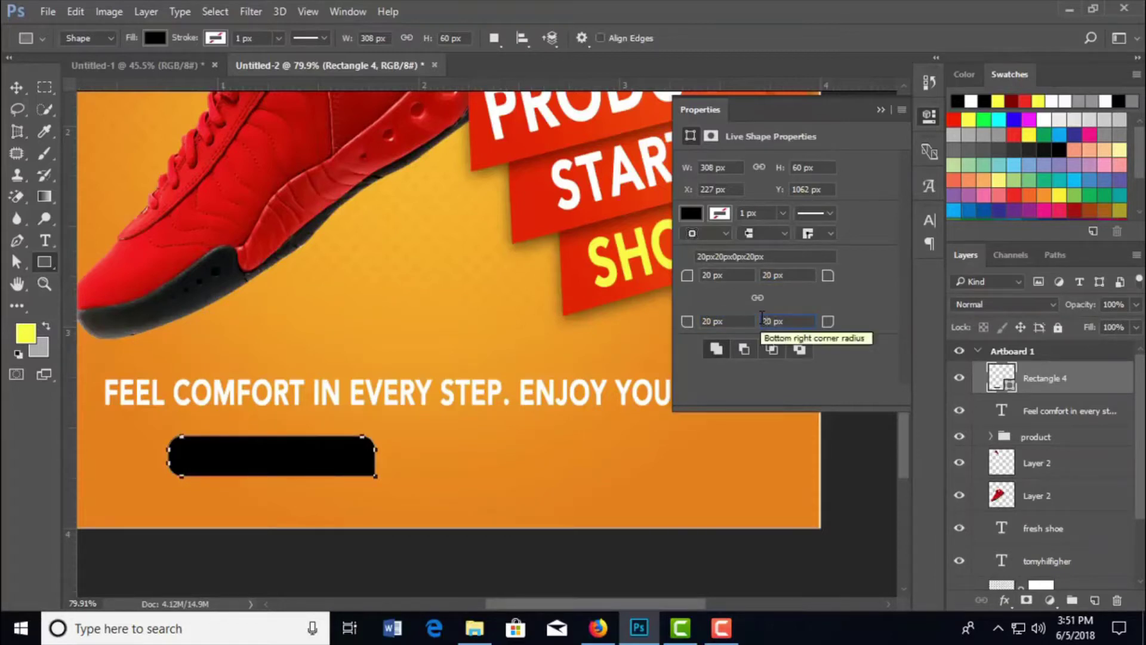
{"action": "key", "text": "Return"}
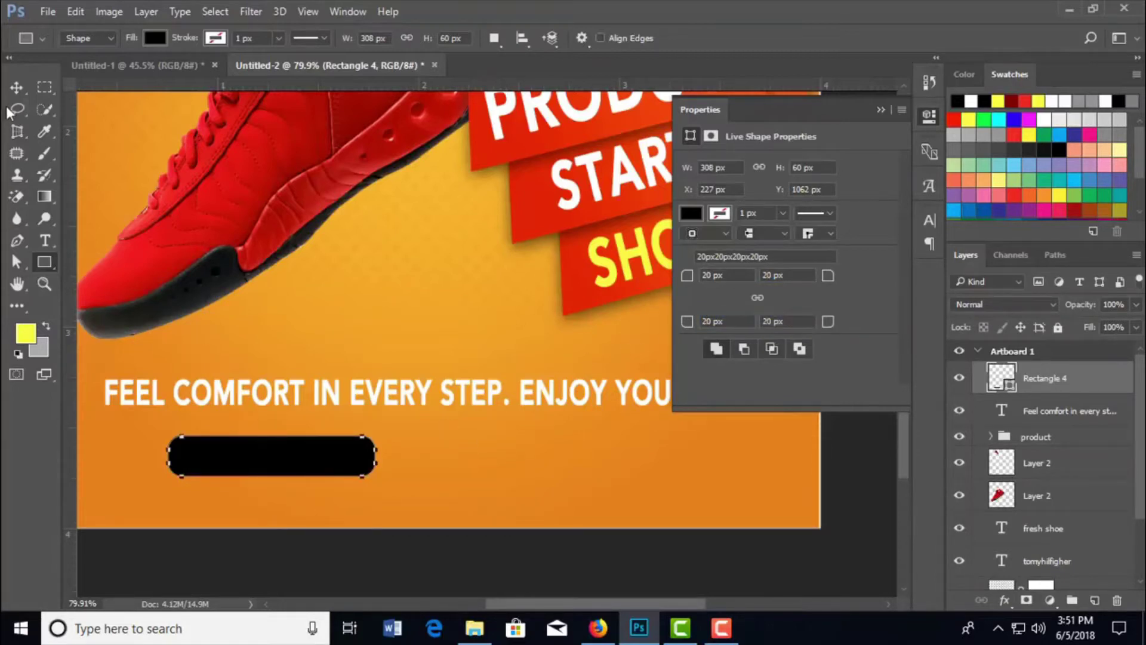
{"action": "left_click", "coordinate": [16, 88]}
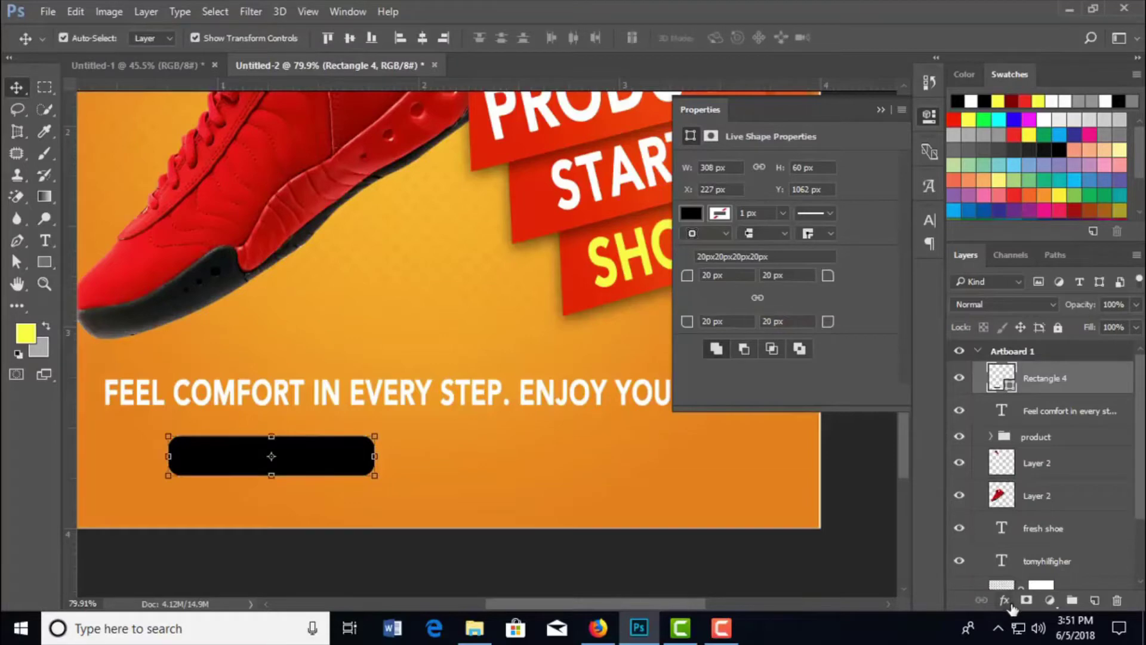
{"action": "left_click", "coordinate": [1005, 600]}
- Give the bar a gradient overlay whose left stop is dark red 601600
{"action": "left_click", "coordinate": [1009, 535]}
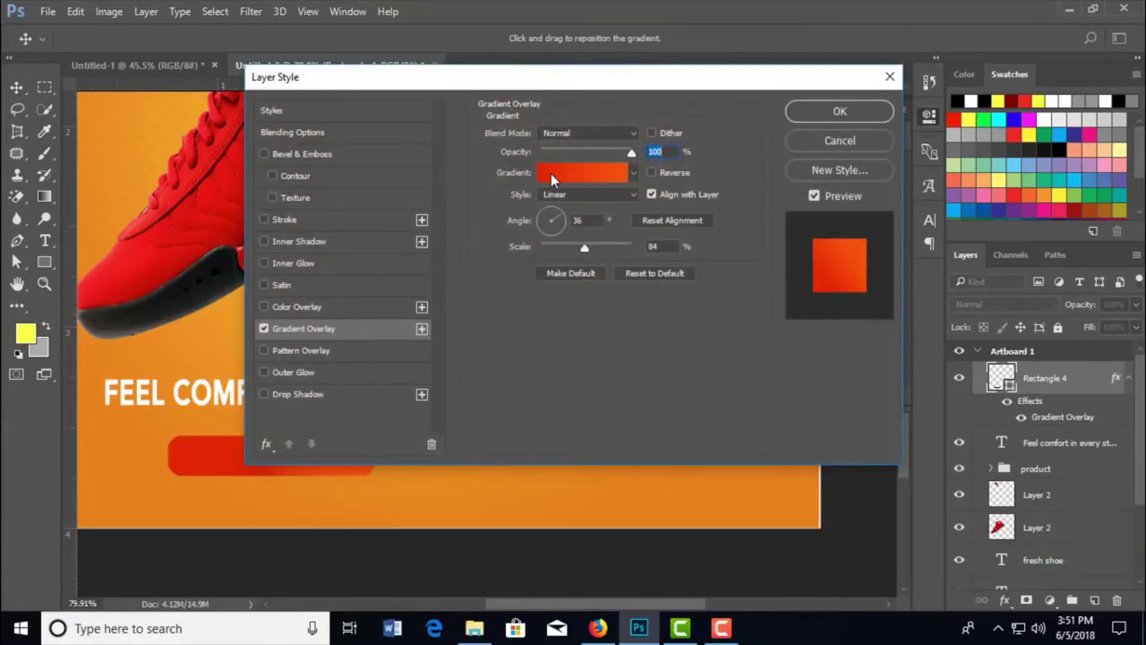
{"action": "left_click", "coordinate": [552, 175]}
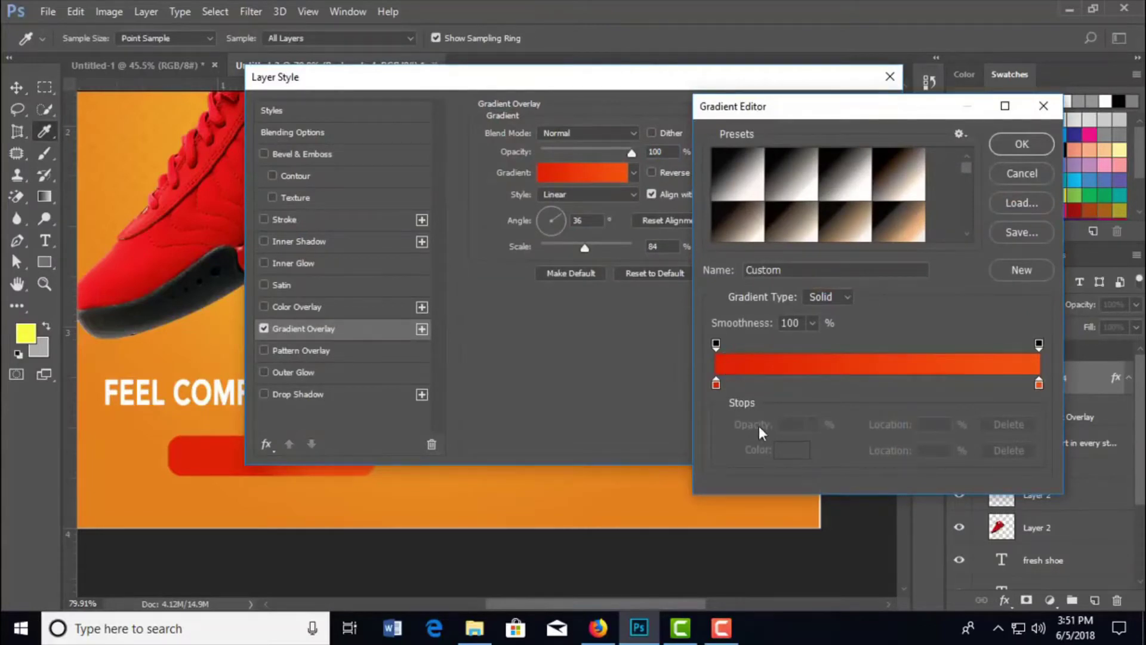
{"action": "left_click", "coordinate": [716, 384]}
{"action": "left_click", "coordinate": [792, 450]}
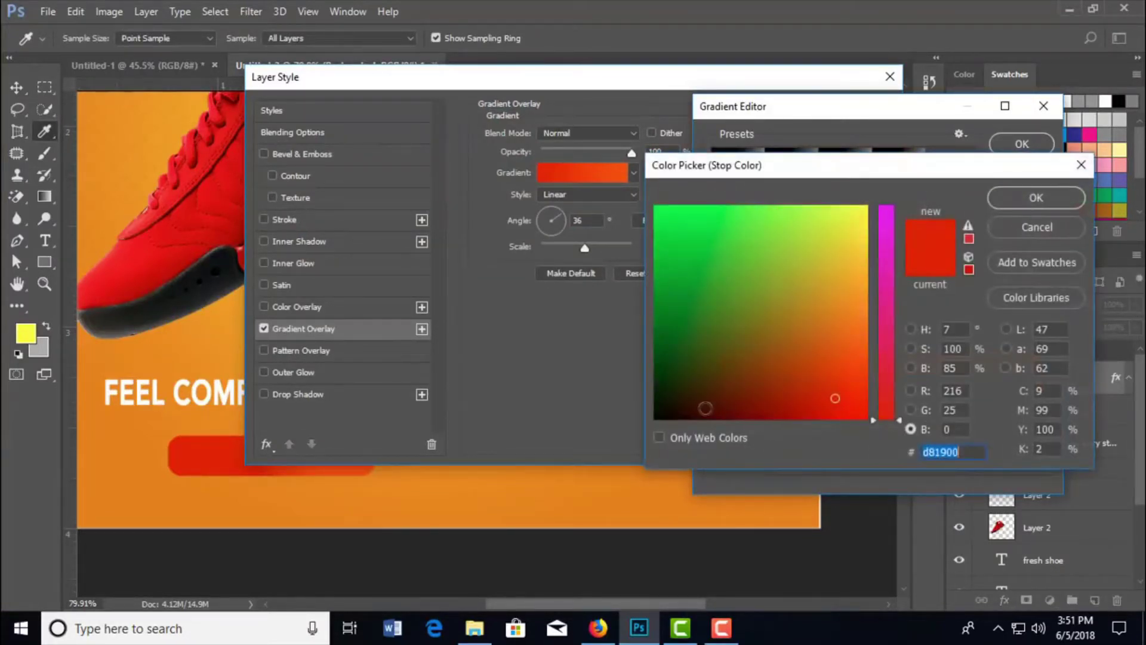
{"action": "left_click", "coordinate": [710, 406]}
{"action": "left_click_drag", "start_coordinate": [710, 407], "coordinate": [726, 407]}
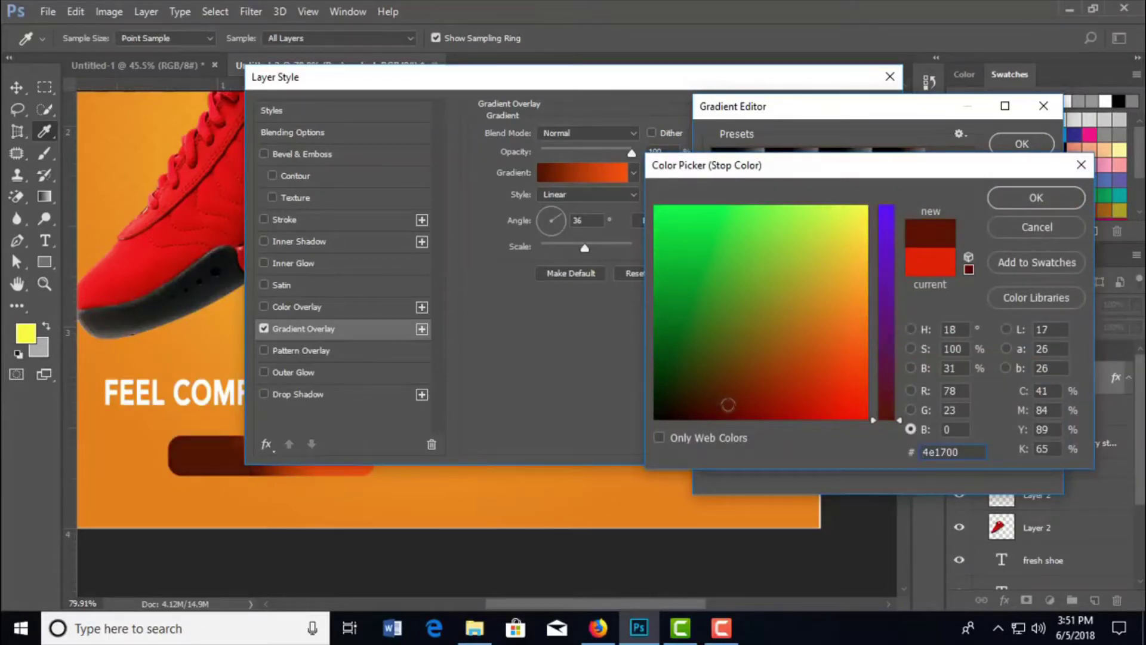
{"action": "left_click_drag", "start_coordinate": [726, 408], "coordinate": [734, 401]}
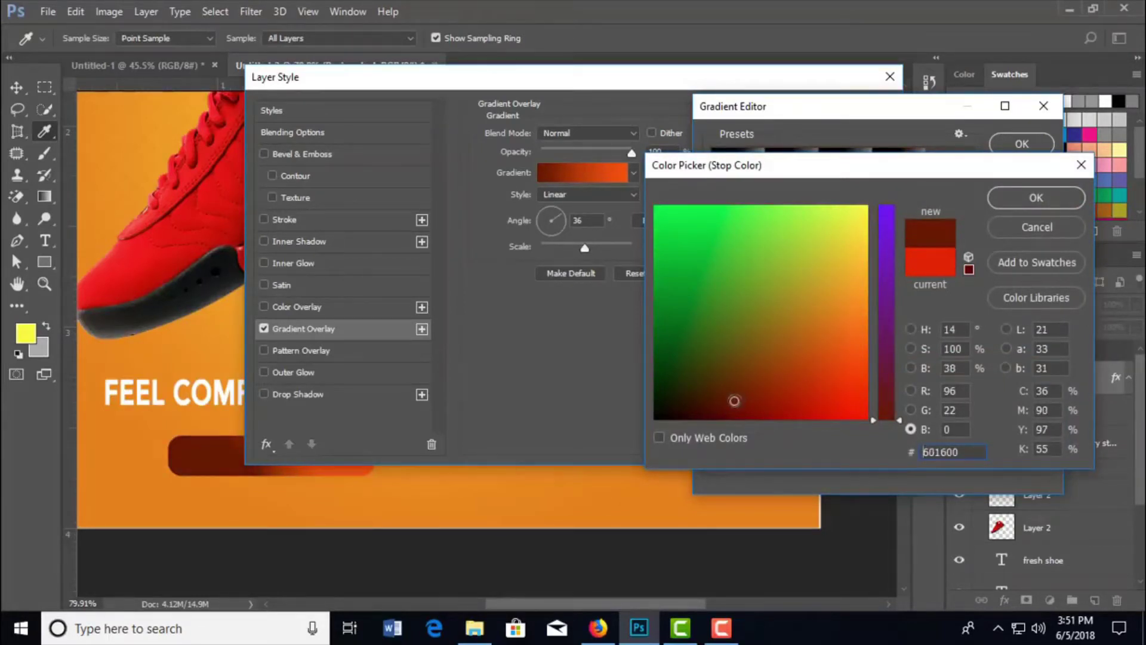
{"action": "left_click", "coordinate": [1049, 199]}
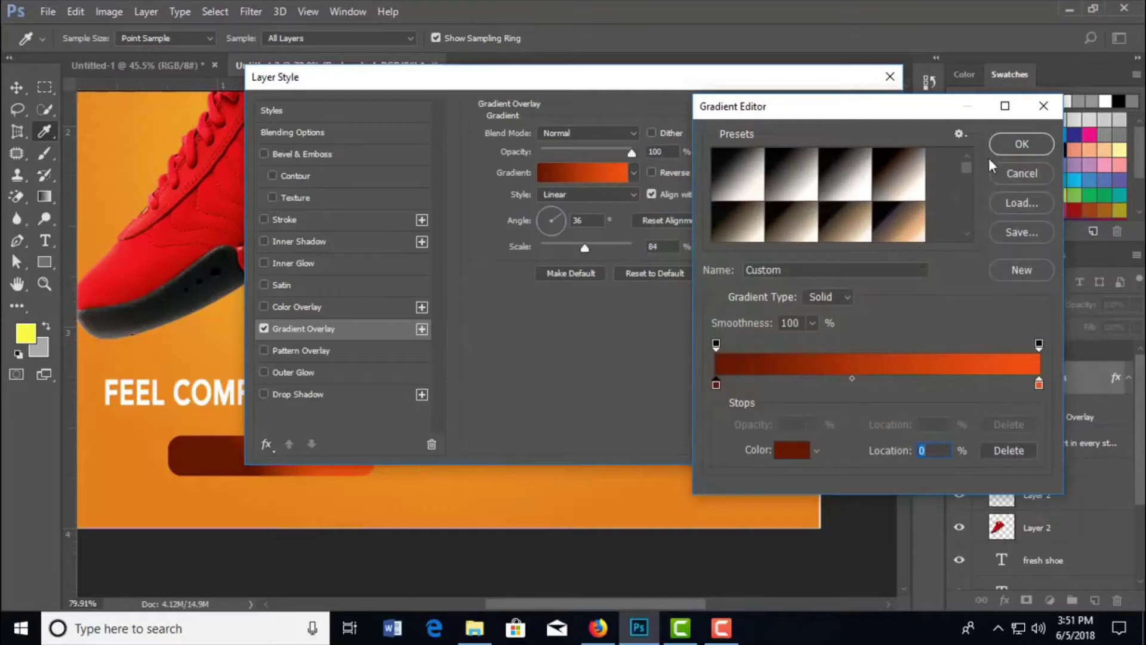
{"action": "left_click", "coordinate": [1024, 144]}
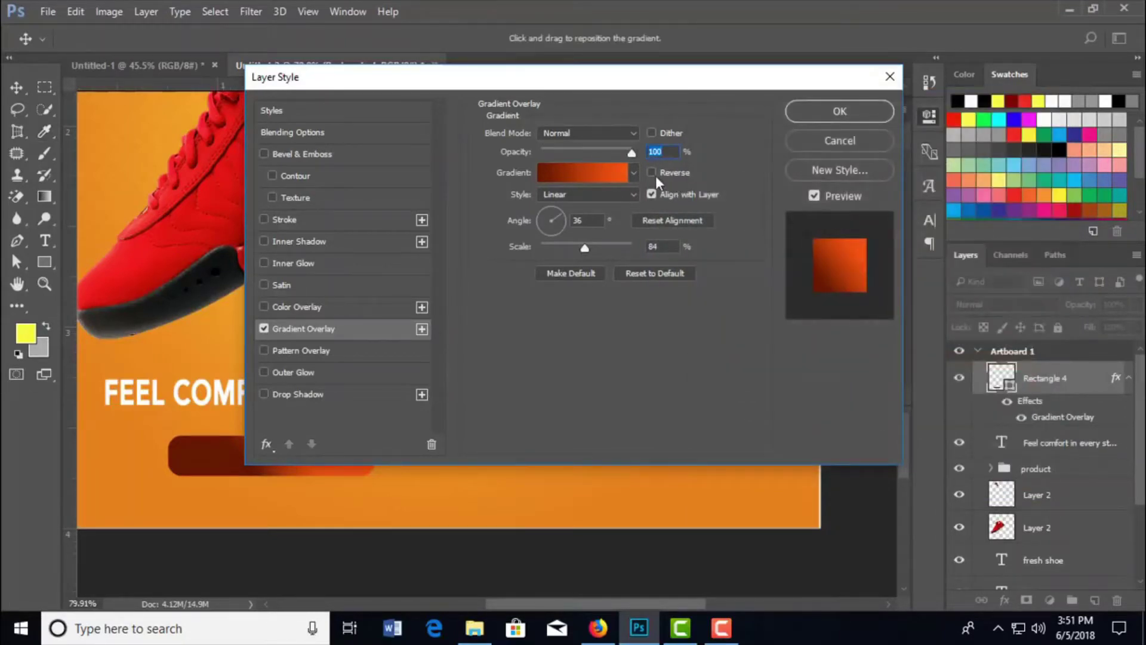
- Try the Angle and Radial gradient styles, reverse the gradient, and preview the gradient presets
{"action": "left_click", "coordinate": [631, 195]}
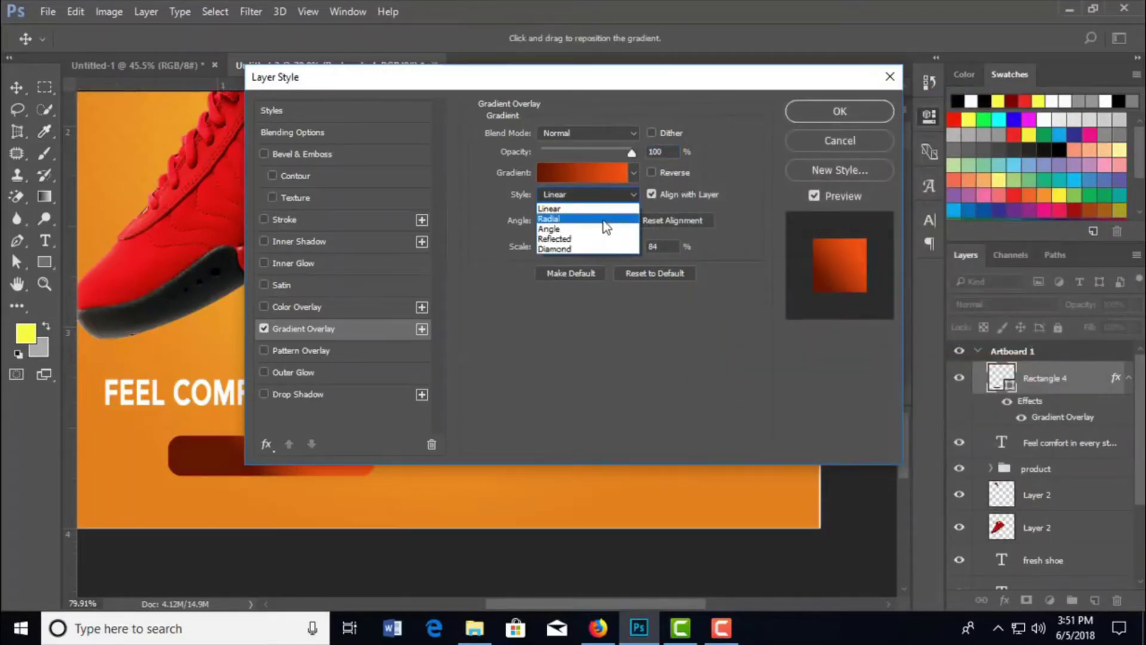
{"action": "left_click", "coordinate": [604, 232]}
{"action": "left_click", "coordinate": [632, 194]}
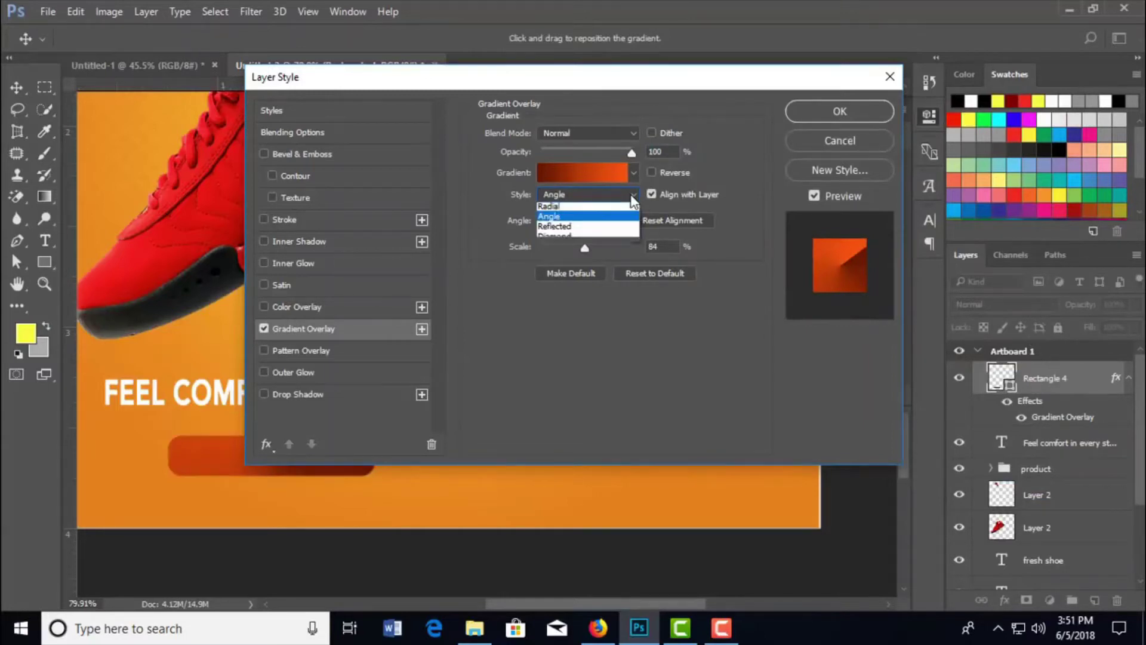
{"action": "left_click", "coordinate": [620, 219]}
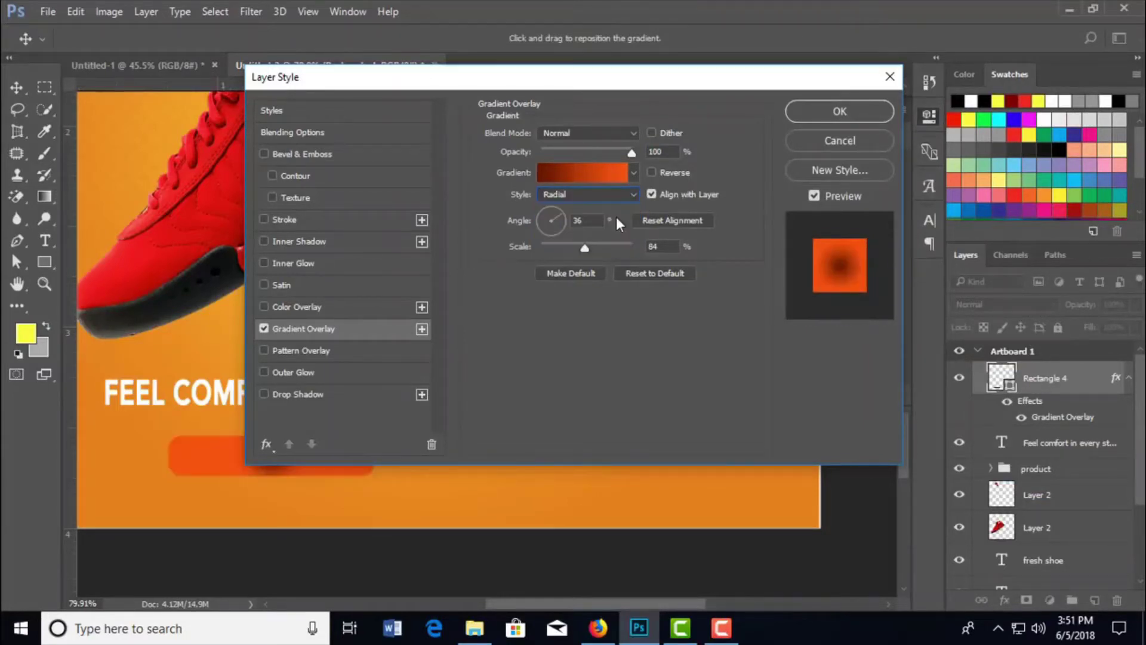
{"action": "left_click", "coordinate": [651, 173]}
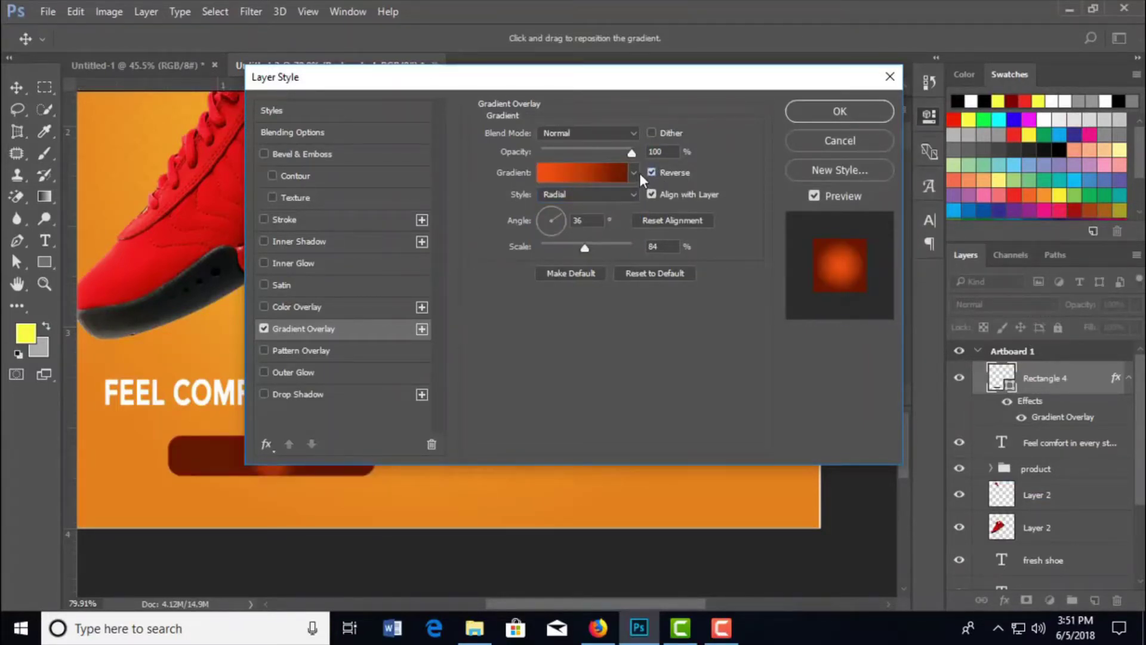
{"action": "left_click", "coordinate": [637, 174]}
{"action": "left_click", "coordinate": [632, 175]}
- Set the gradient overlay to Linear at 90°, 150% scale, Reverse on, and apply it
{"action": "left_click", "coordinate": [634, 197]}
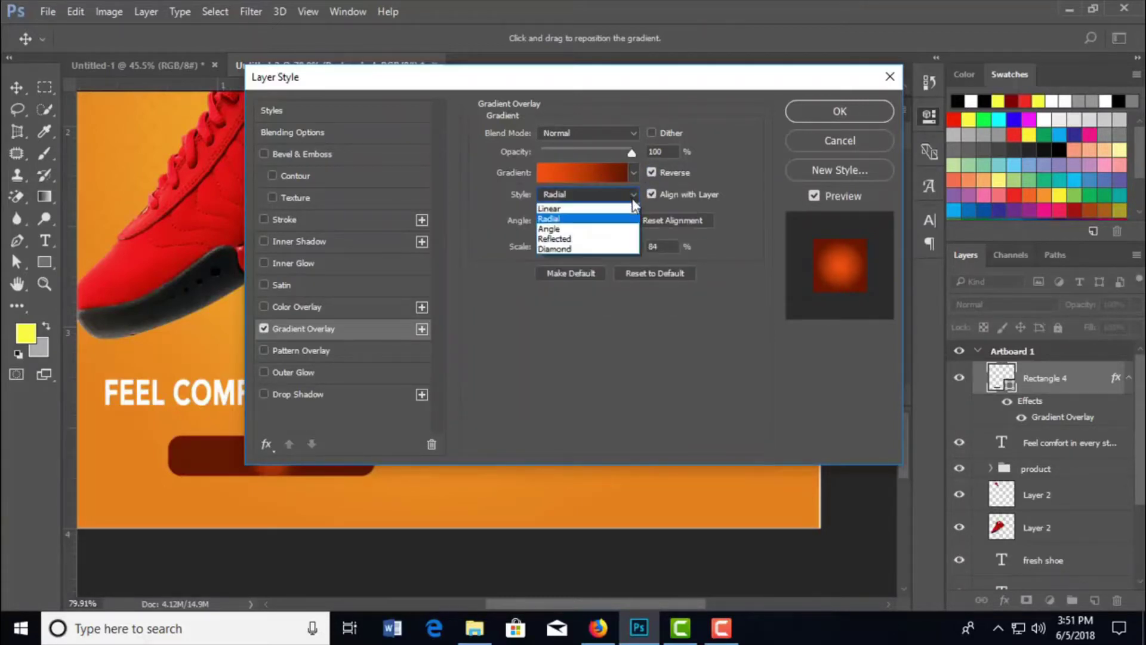
{"action": "key", "text": "Up"}
{"action": "key", "text": "Return"}
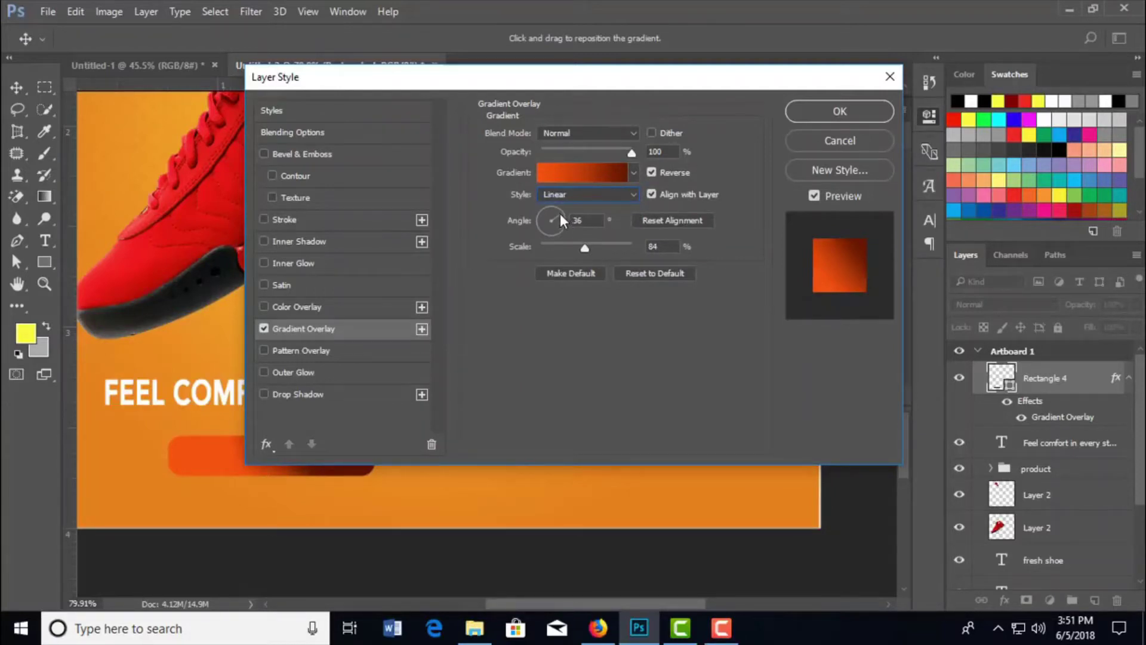
{"action": "left_click_drag", "start_coordinate": [561, 220], "coordinate": [637, 250]}
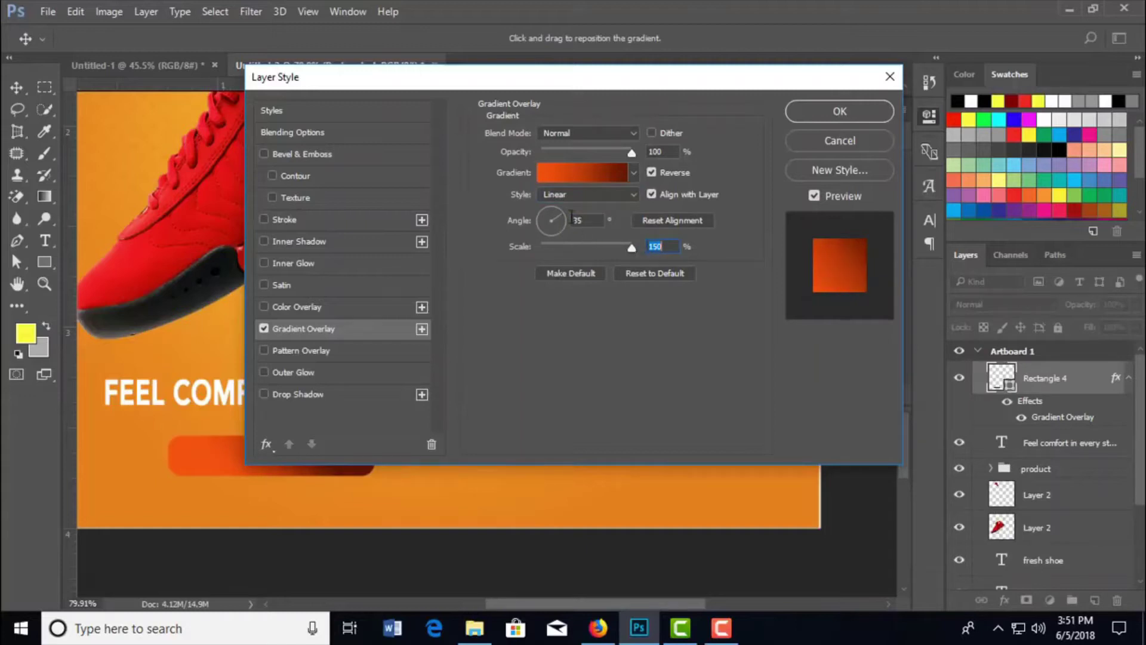
{"action": "left_click_drag", "start_coordinate": [556, 207], "coordinate": [556, 208]}
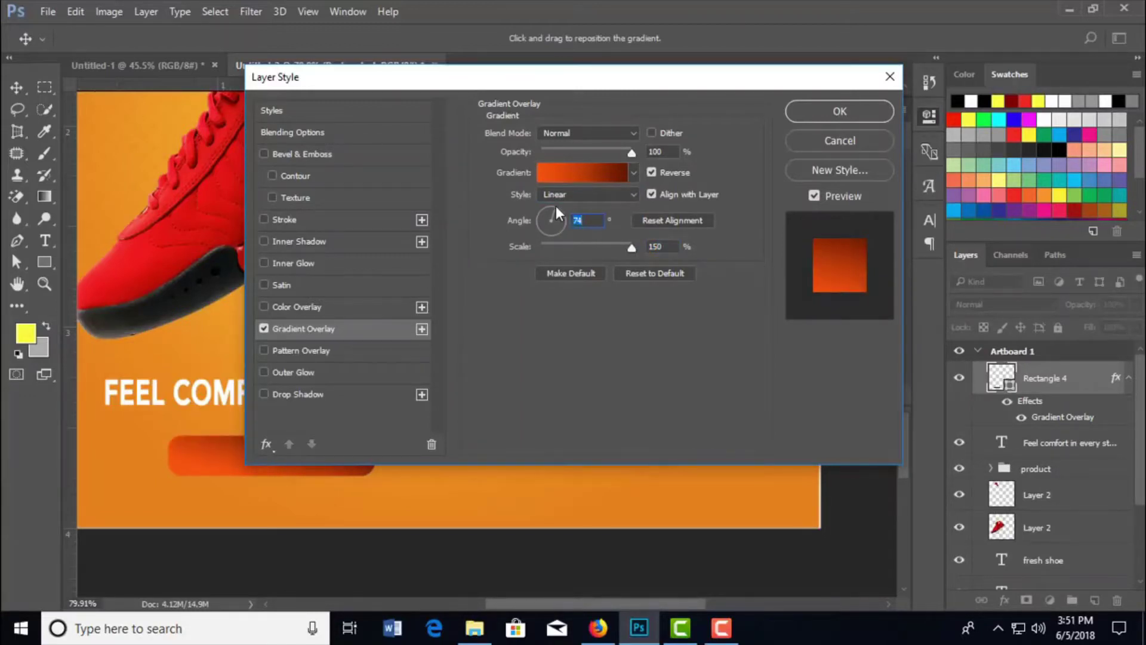
{"action": "left_click", "coordinate": [553, 206]}
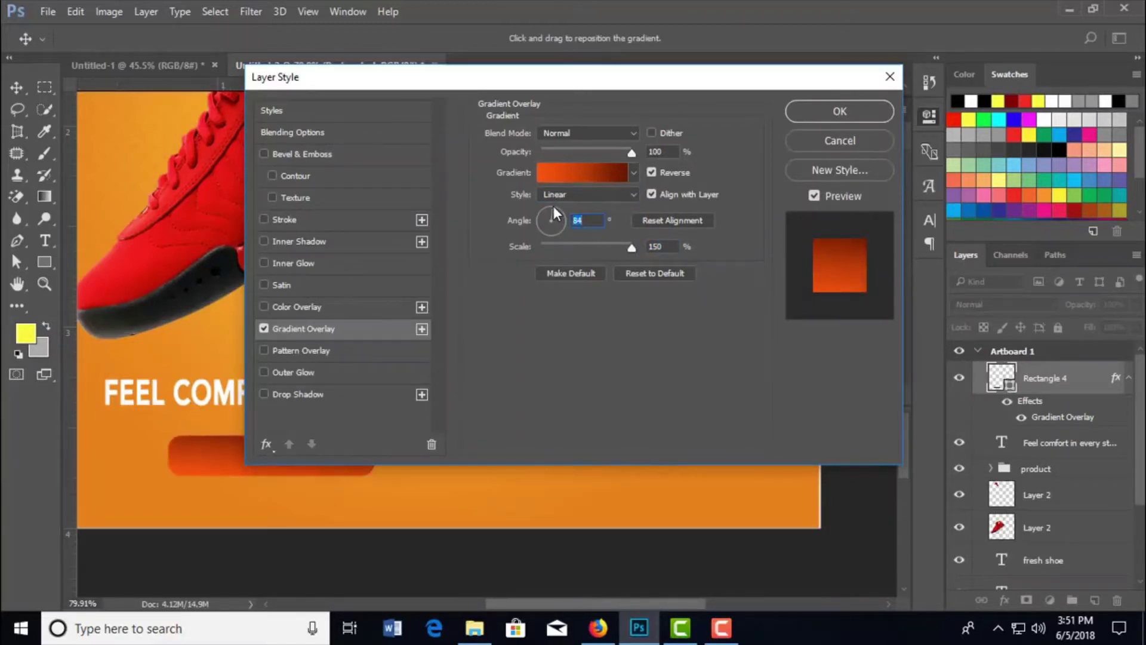
{"action": "left_click", "coordinate": [552, 205]}
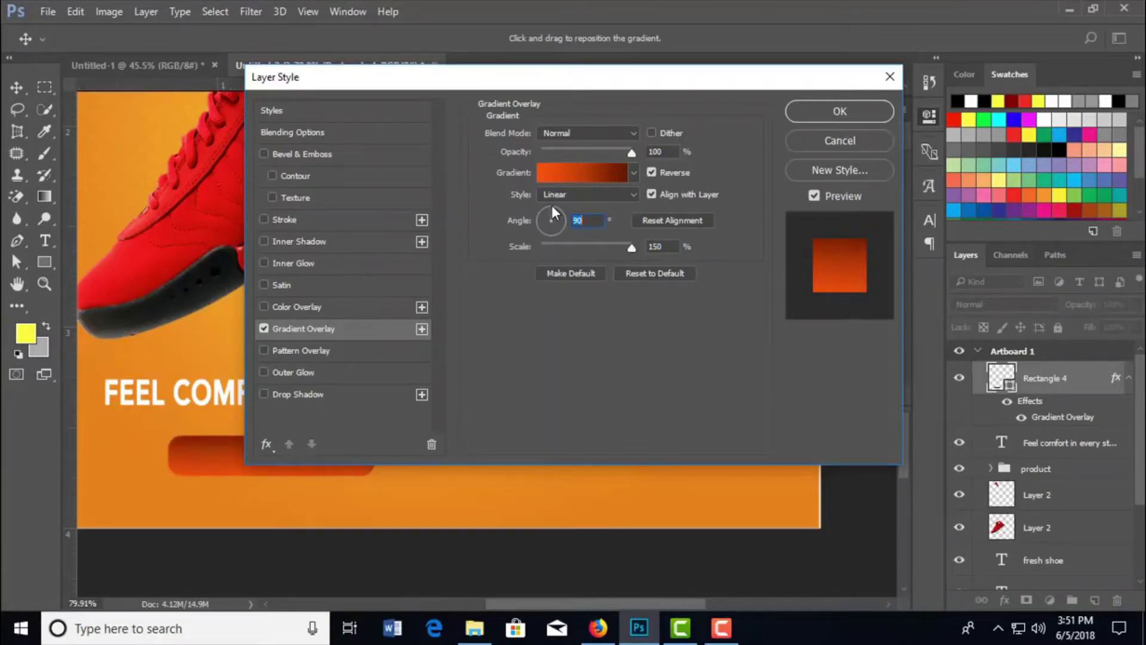
{"action": "left_click", "coordinate": [652, 171]}
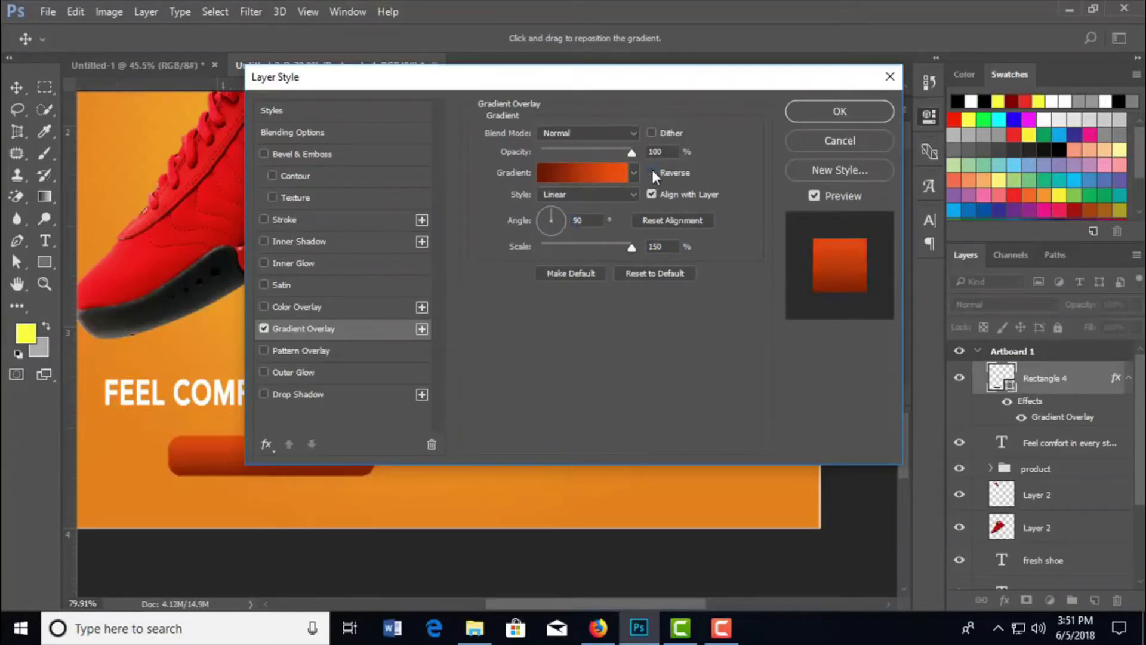
{"action": "left_click", "coordinate": [651, 171]}
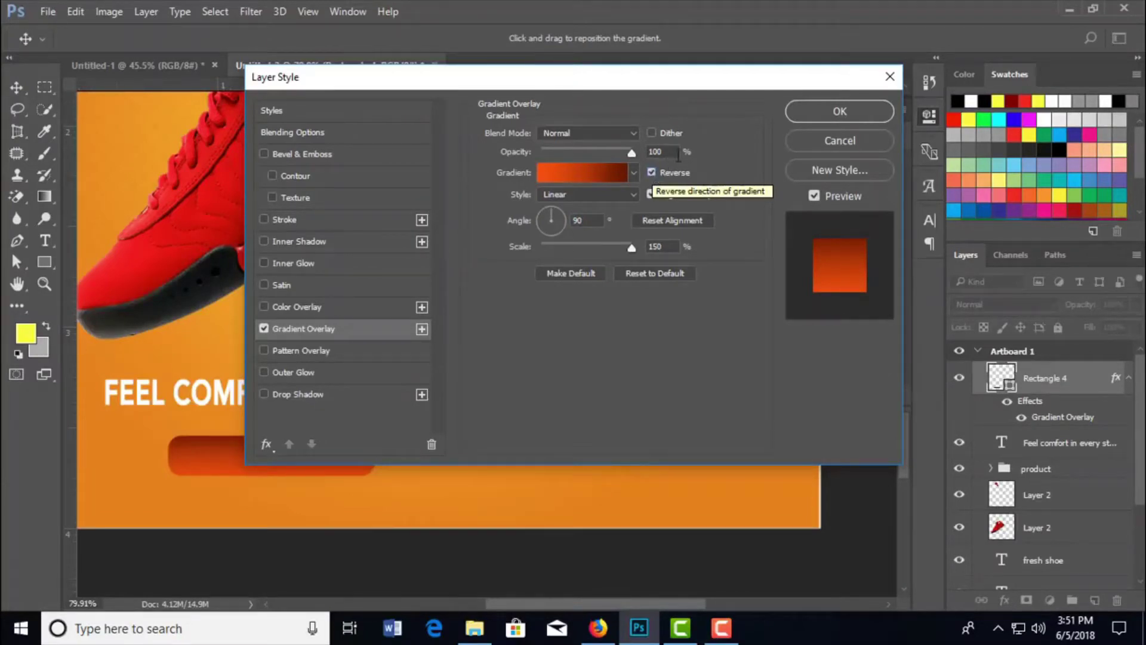
{"action": "left_click", "coordinate": [843, 113]}
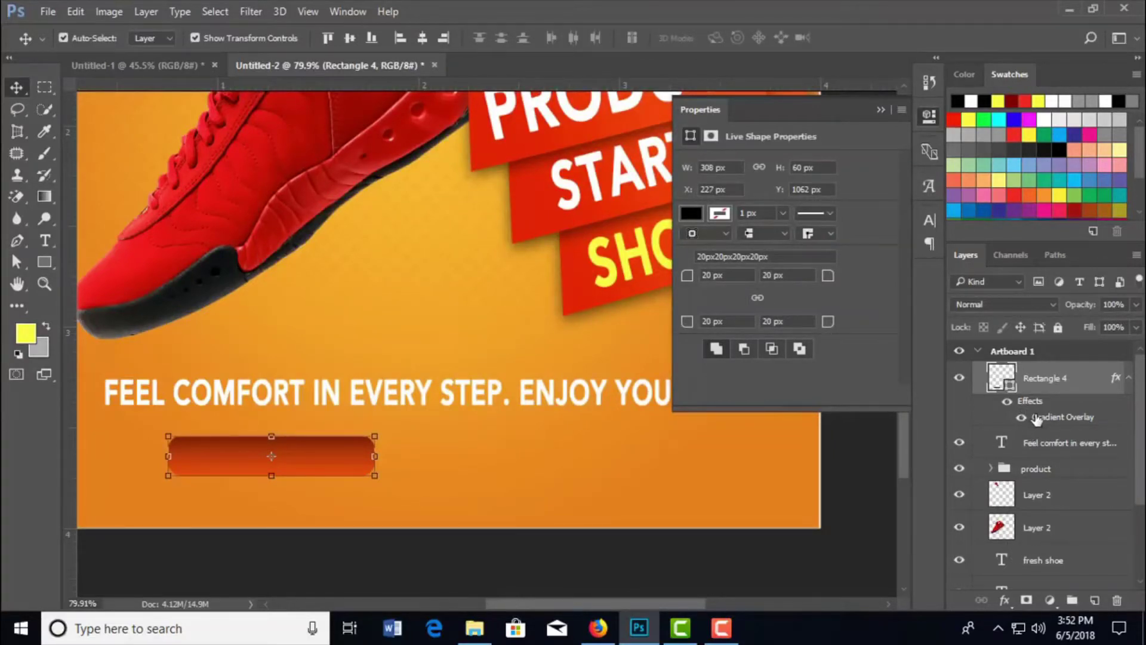
- Recolour the gradient's right-hand orange stop to bright red db0c02 and apply the style
{"action": "double_click", "coordinate": [1028, 418]}
{"action": "left_click", "coordinate": [612, 176]}
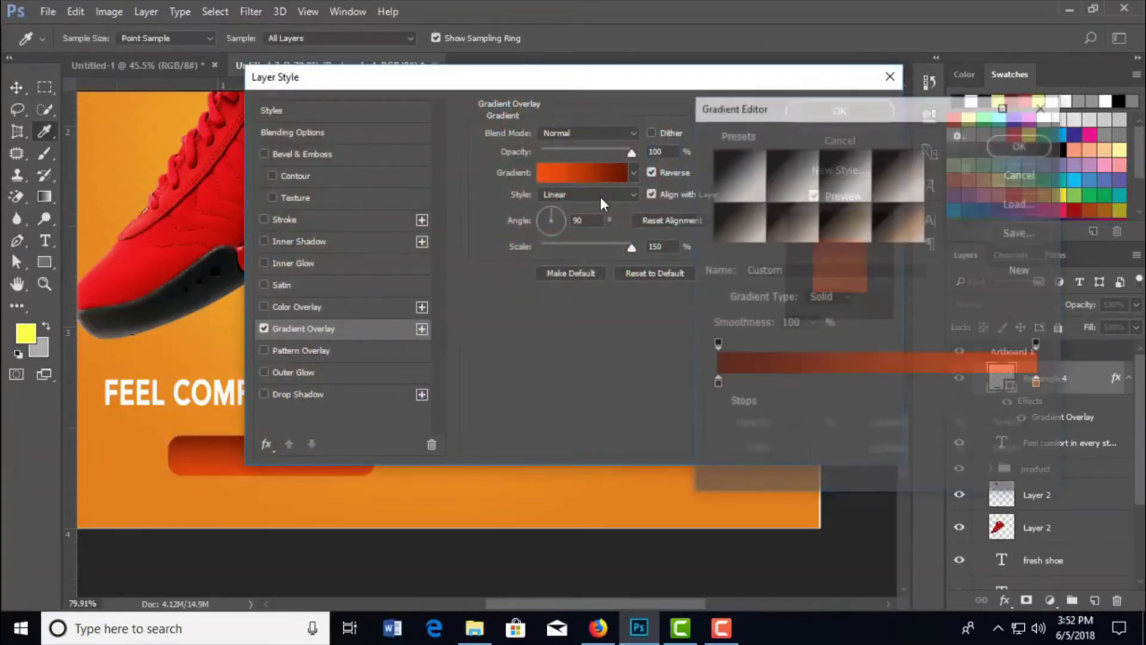
{"action": "left_click", "coordinate": [1037, 384]}
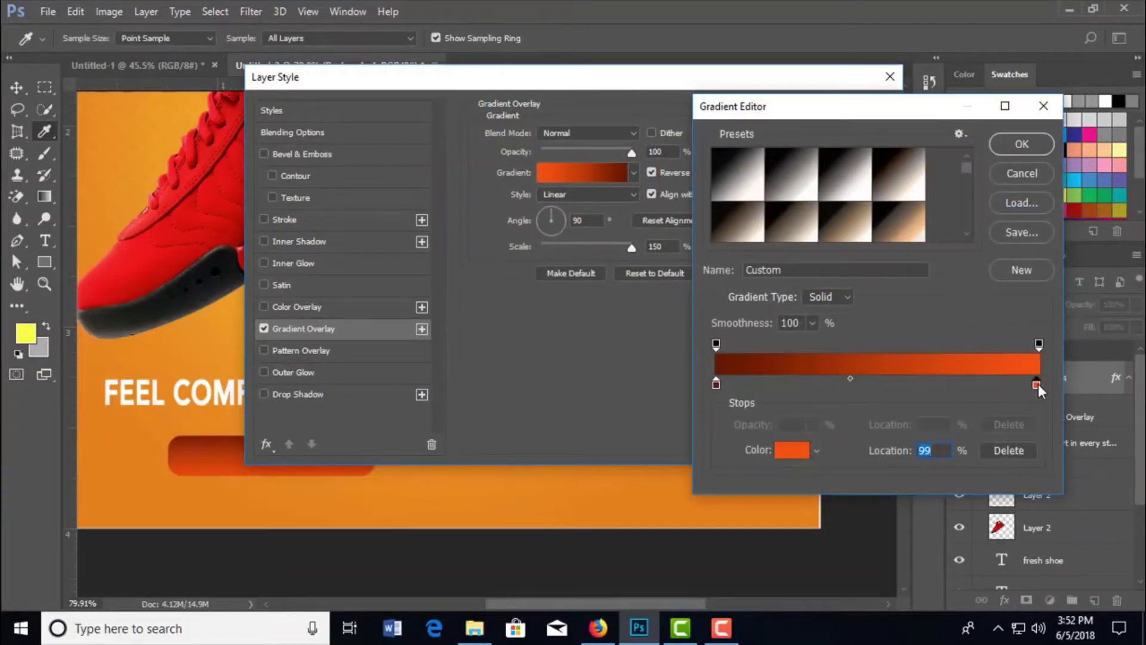
{"action": "left_click", "coordinate": [792, 452]}
{"action": "left_click", "coordinate": [785, 402]}
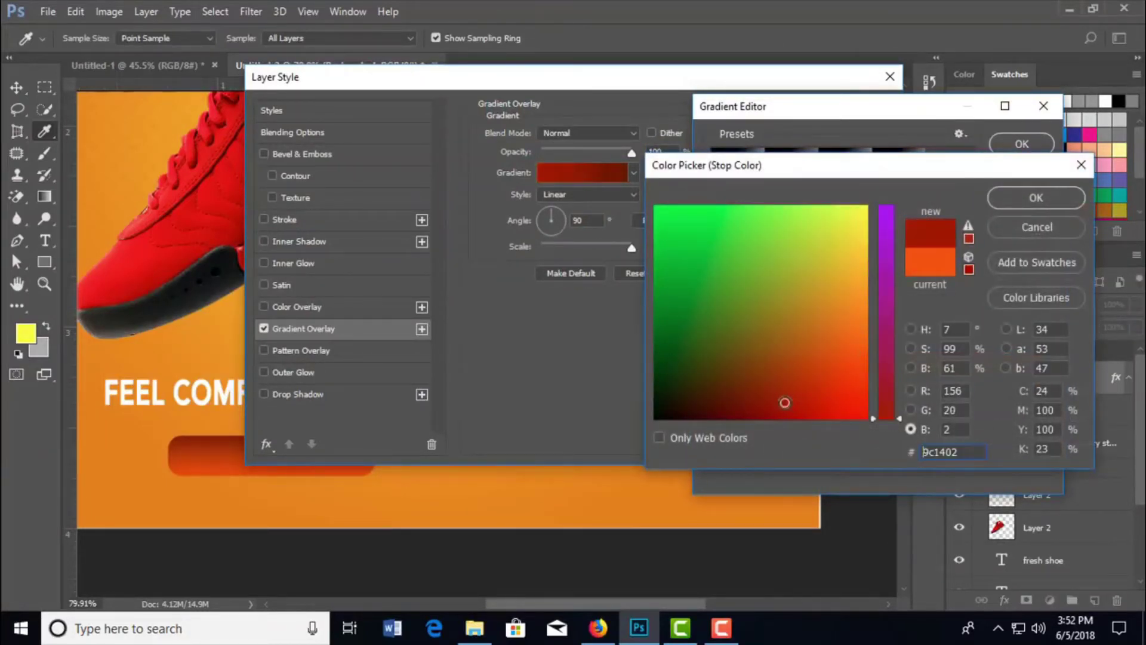
{"action": "left_click_drag", "start_coordinate": [785, 402], "coordinate": [838, 409]}
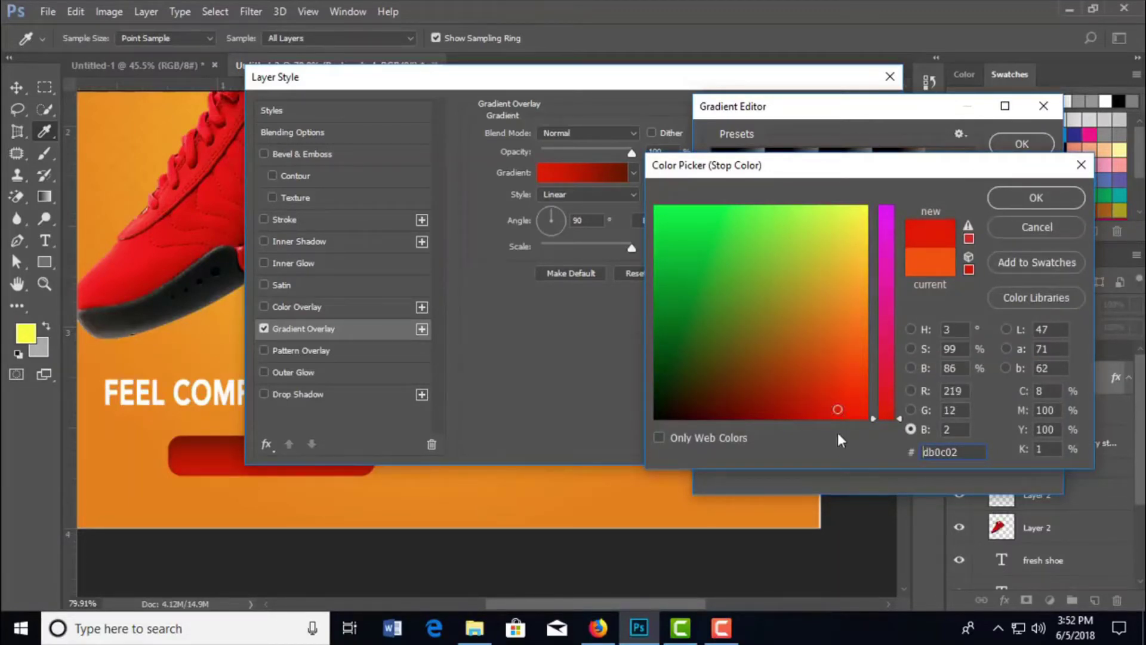
{"action": "left_click", "coordinate": [1037, 197]}
{"action": "left_click", "coordinate": [1022, 144]}
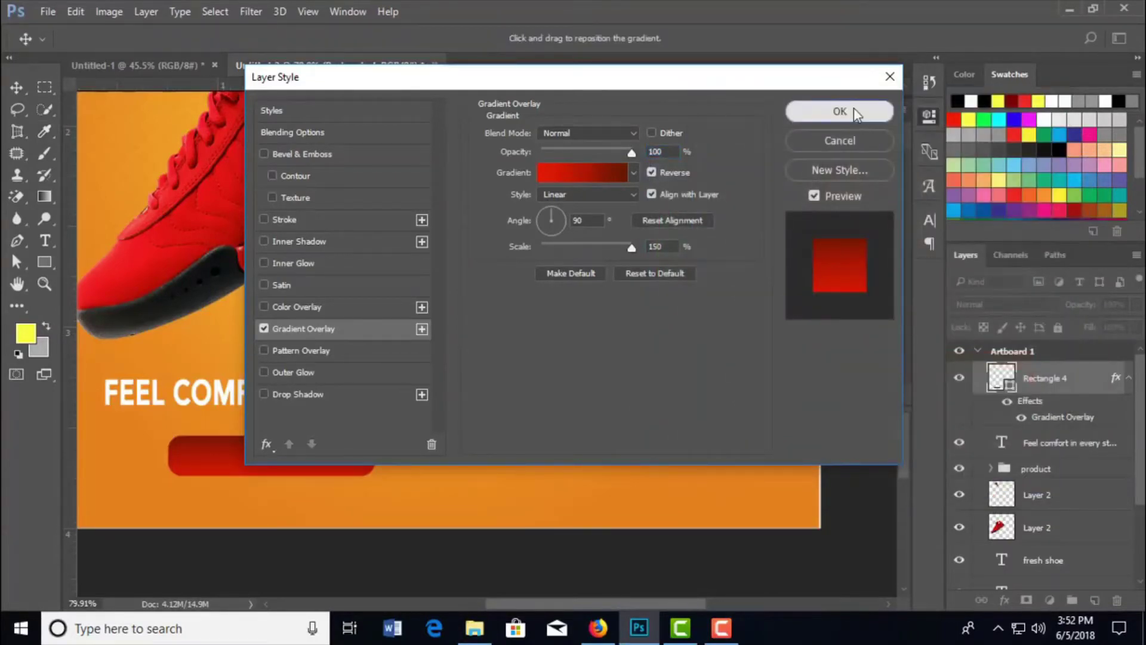
{"action": "left_click", "coordinate": [873, 111]}
- Add white 'ORDER NOW' text and turn off All Caps so it reads 'Order Now'
{"action": "left_click", "coordinate": [45, 241]}
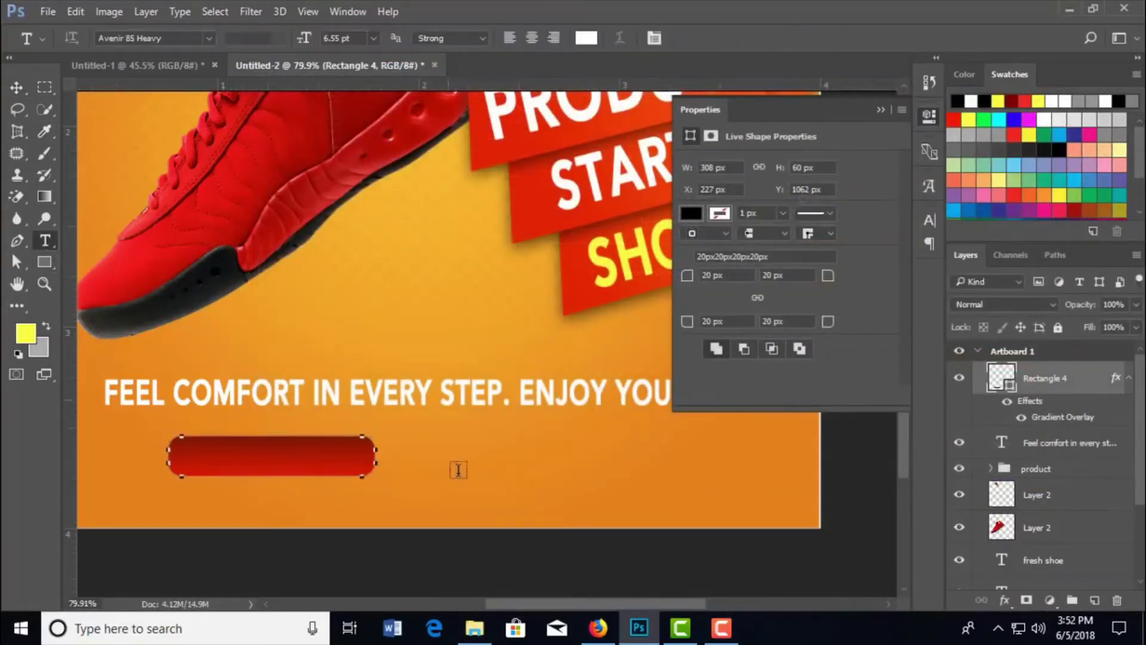
{"action": "left_click", "coordinate": [440, 451]}
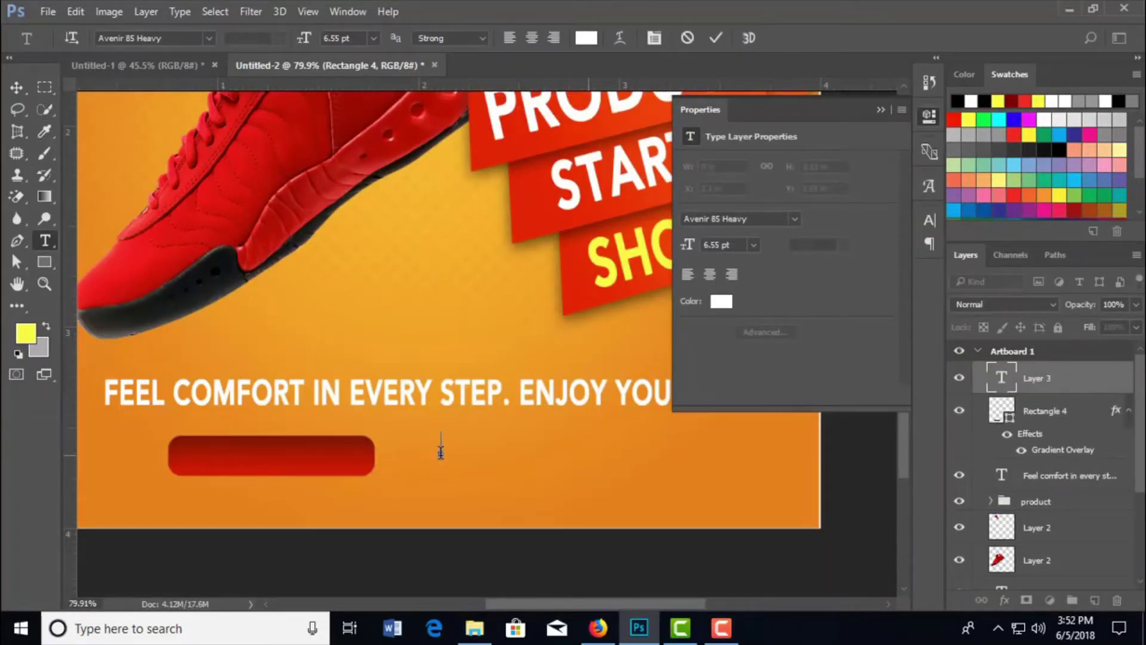
{"action": "type", "text": "OR"}
{"action": "type", "text": "DER N"}
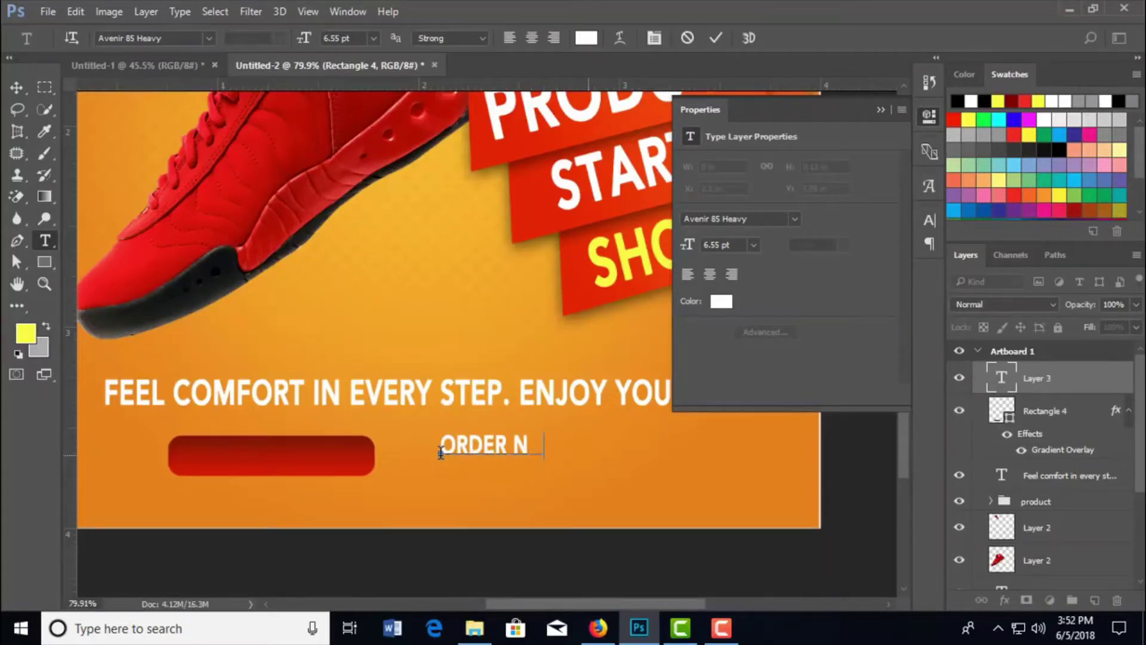
{"action": "type", "text": "OW"}
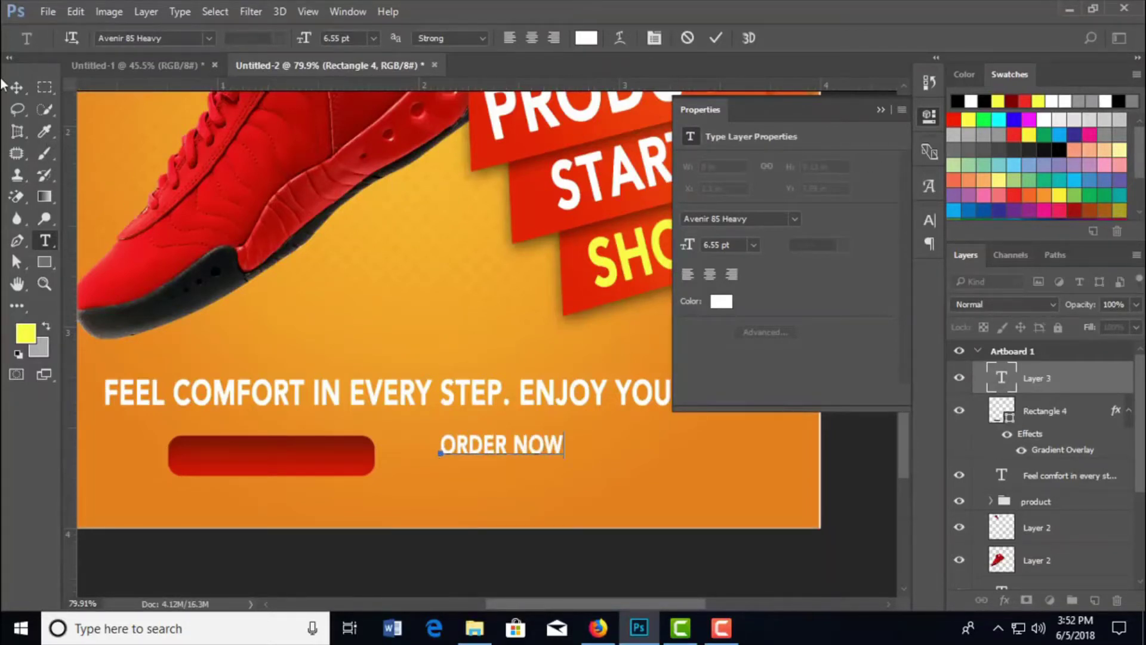
{"action": "left_click", "coordinate": [16, 87]}
{"action": "left_click", "coordinate": [930, 220]}
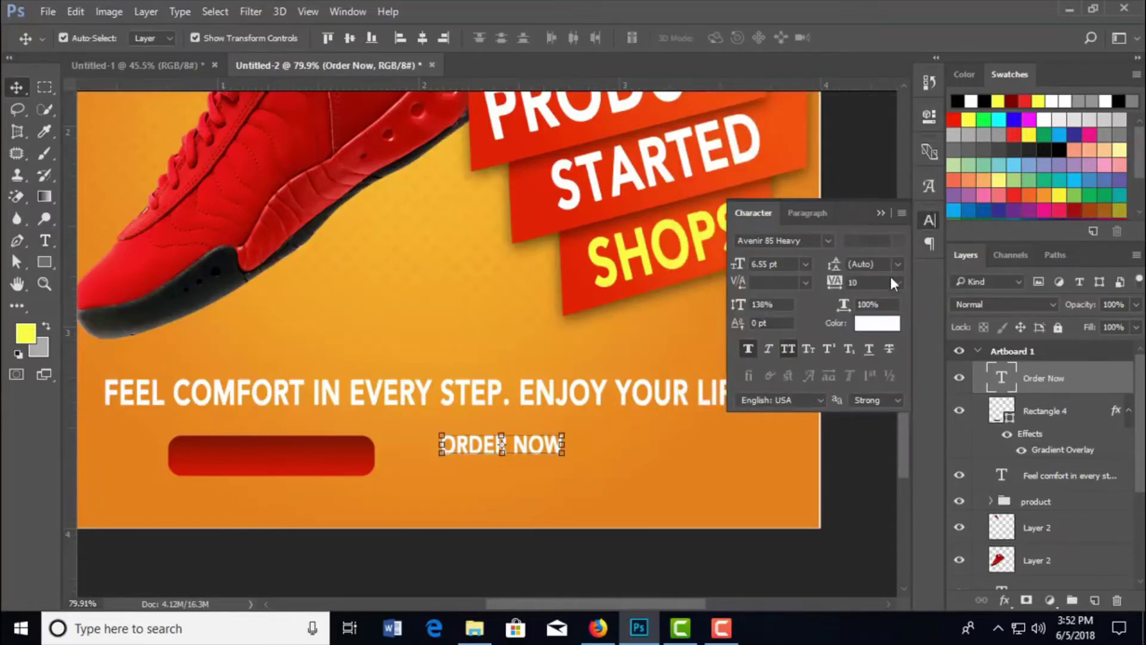
{"action": "left_click", "coordinate": [788, 349]}
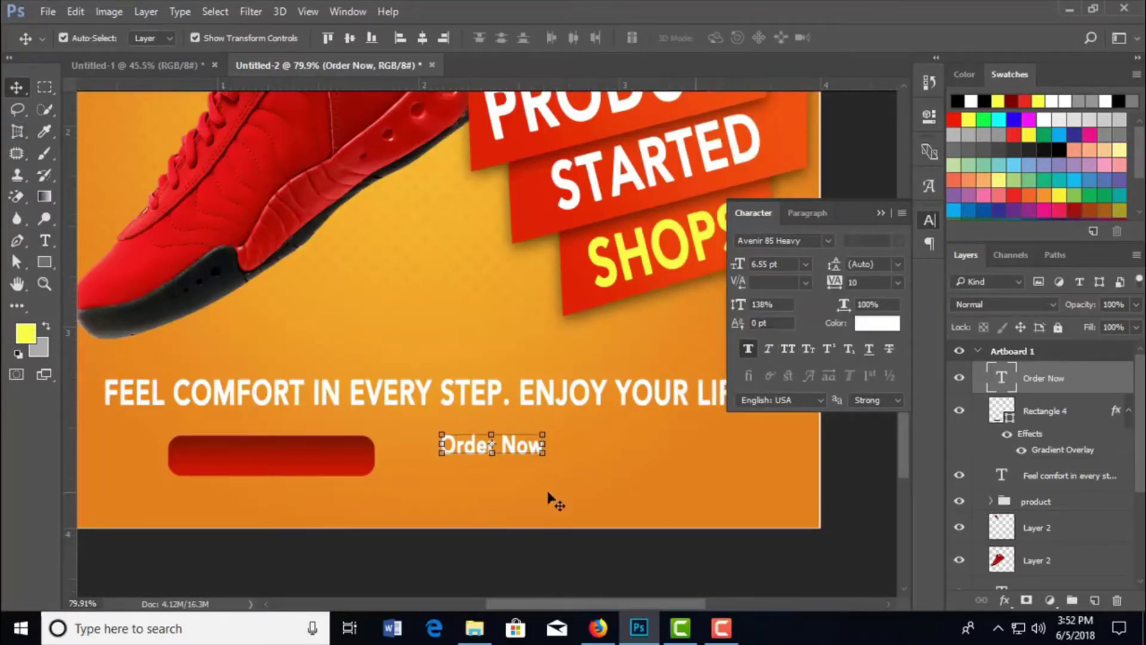
- Move the Order Now text onto the red button, enlarge it to about 139.5%, and centre it
{"action": "mouse_move", "coordinate": [508, 448]}
{"action": "left_mouse_down"}
{"action": "mouse_move", "coordinate": [297, 469]}
{"action": "mouse_move", "coordinate": [286, 459]}
{"action": "left_mouse_up"}
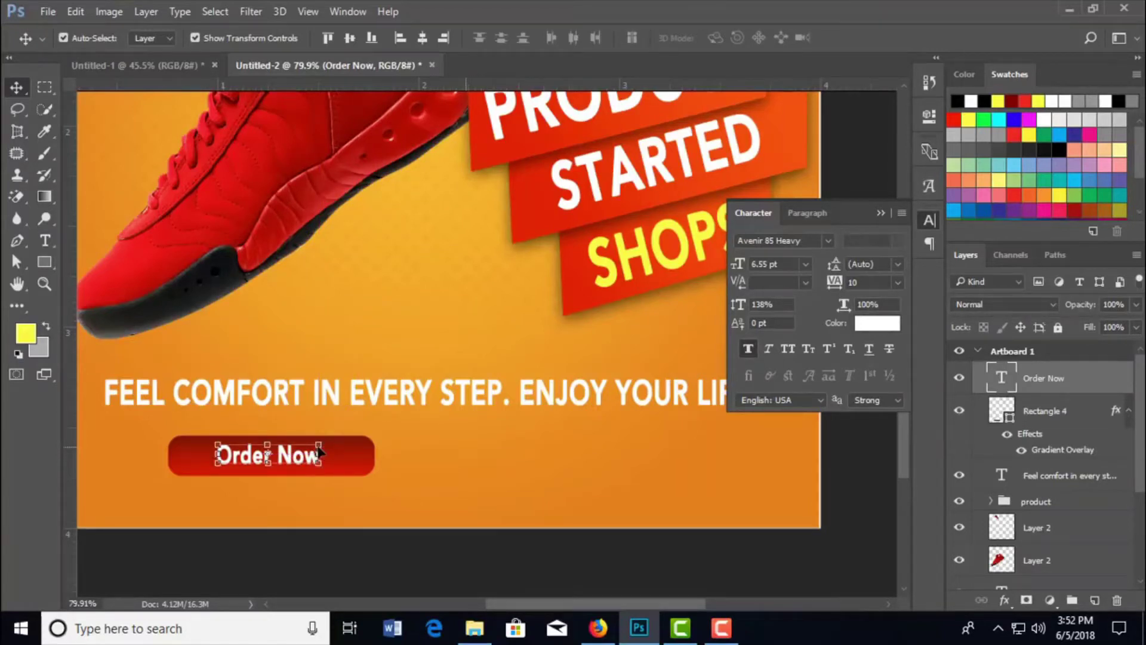
{"action": "mouse_move", "coordinate": [319, 442]}
{"action": "left_mouse_down"}
{"action": "mouse_move", "coordinate": [339, 438]}
{"action": "mouse_move", "coordinate": [330, 460]}
{"action": "left_mouse_up"}
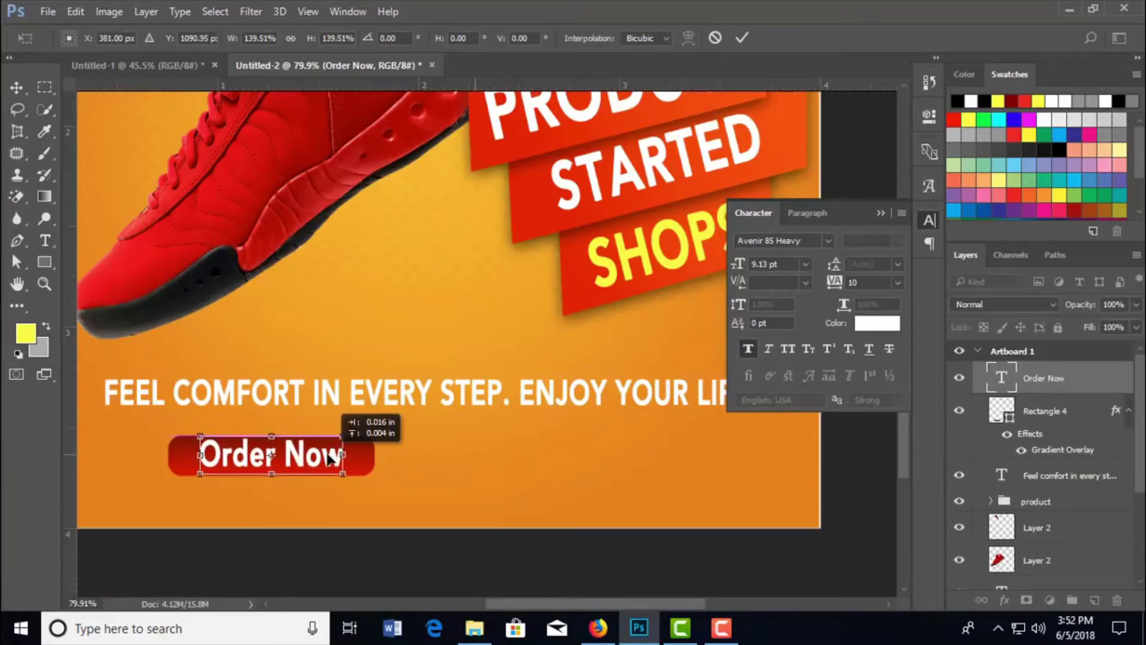
{"action": "key", "text": "Left"}
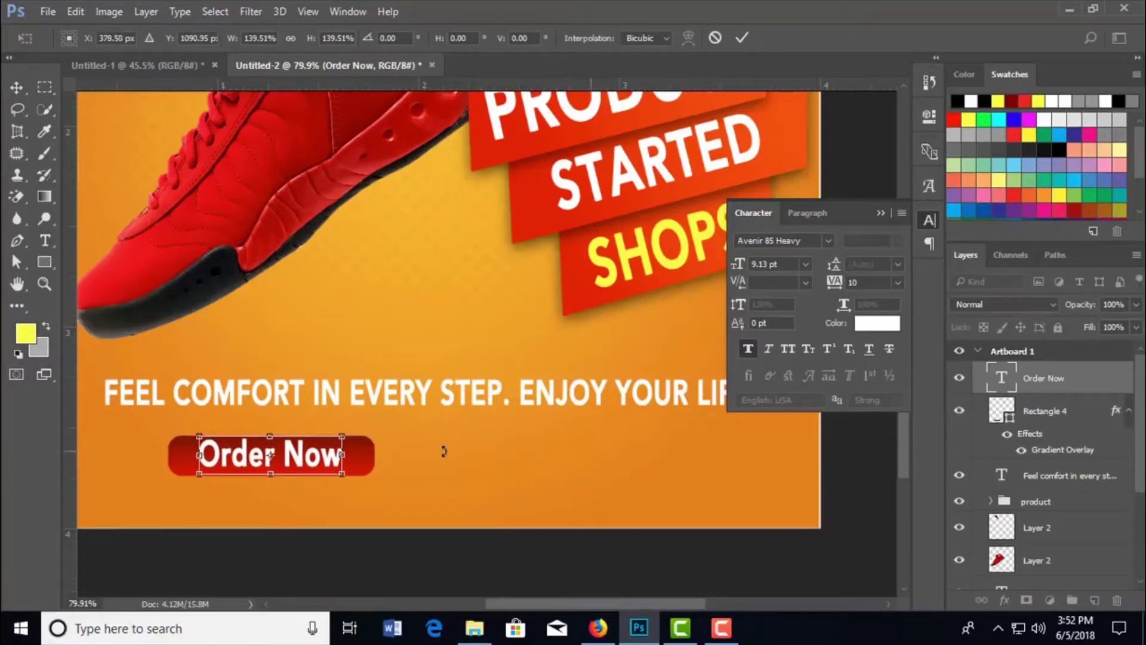
{"action": "key", "text": "Left"}
{"action": "key", "text": "Left"}
{"action": "key", "text": "Down"}
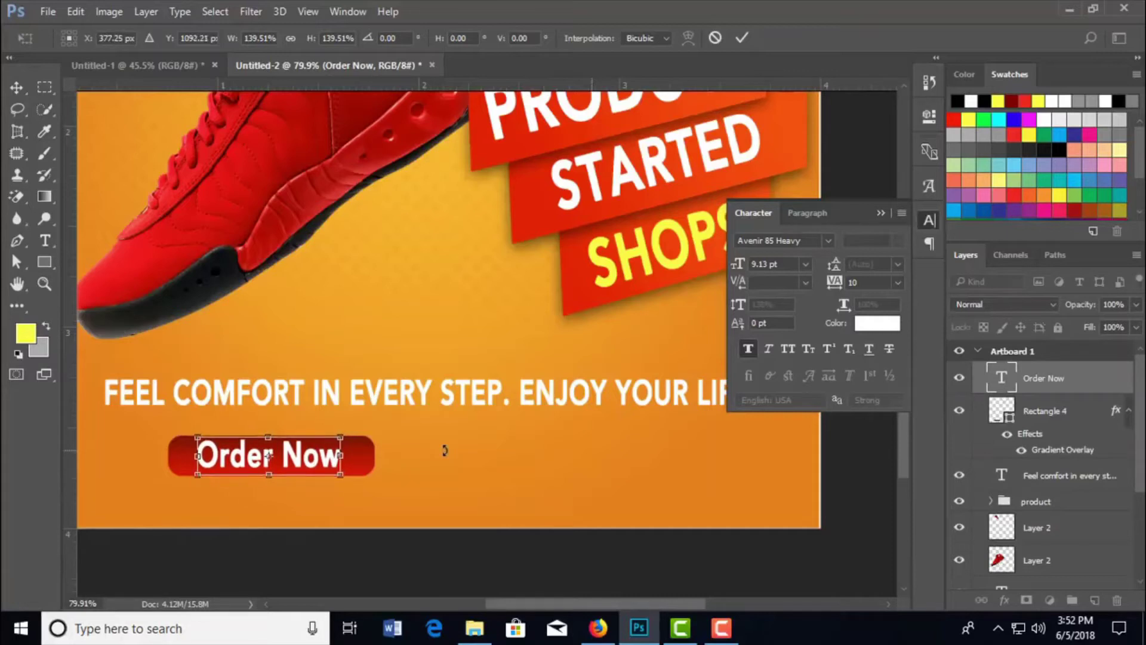
{"action": "key", "text": "Down"}
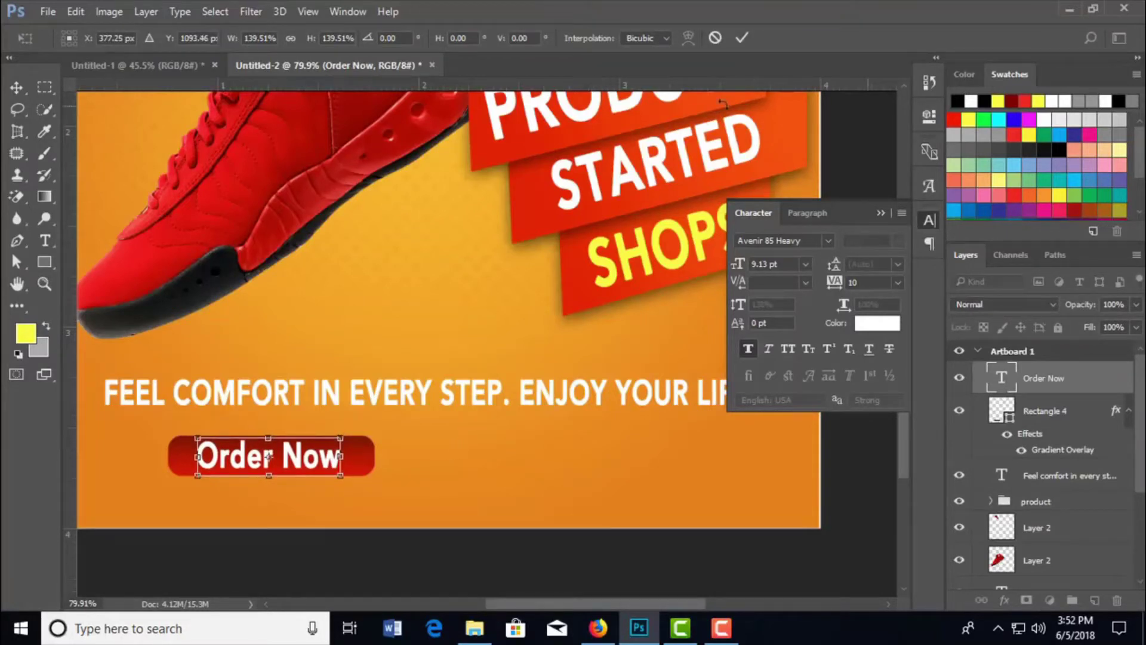
{"action": "left_click", "coordinate": [742, 37]}
{"action": "left_click", "coordinate": [515, 460]}
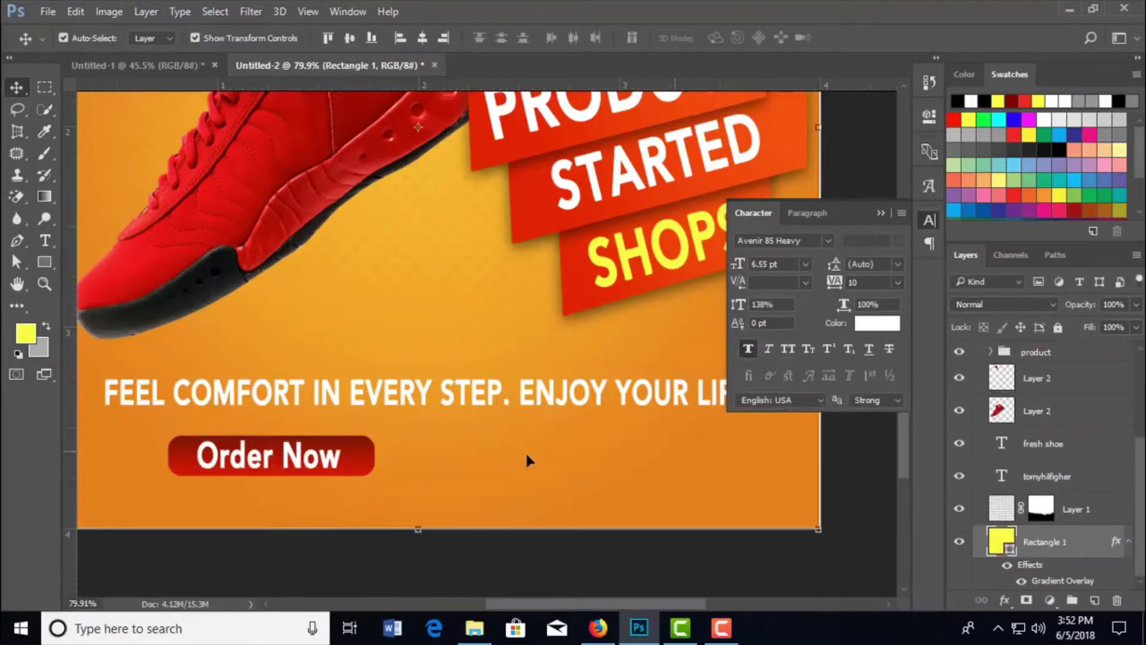
{"action": "left_click", "coordinate": [45, 241]}
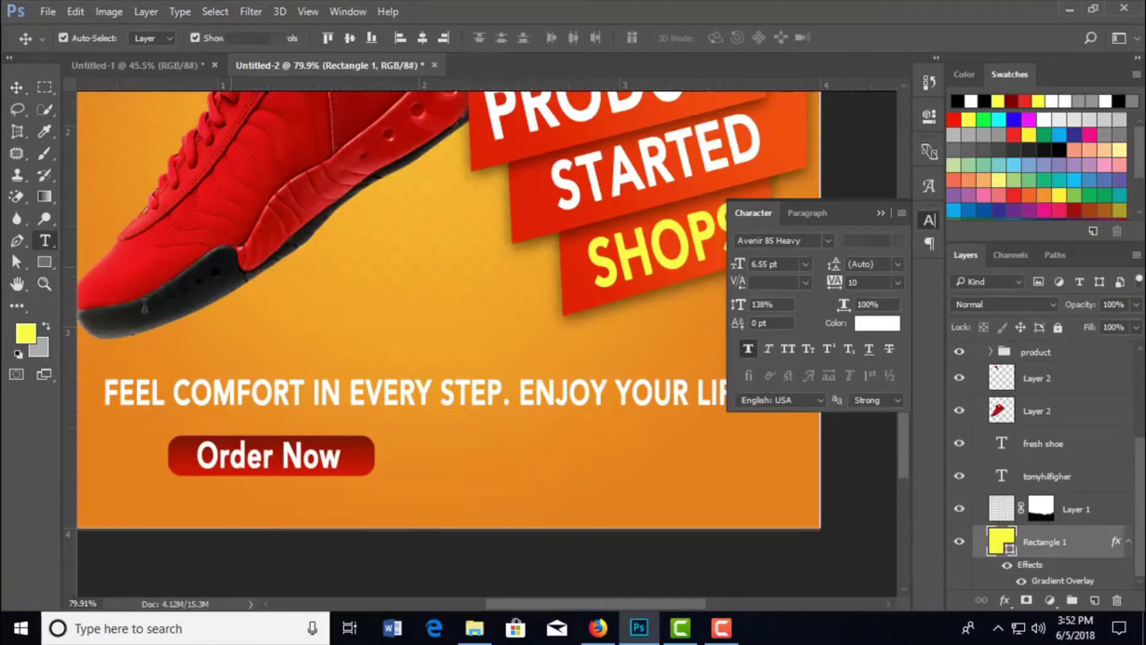
{"action": "left_click", "coordinate": [426, 464]}
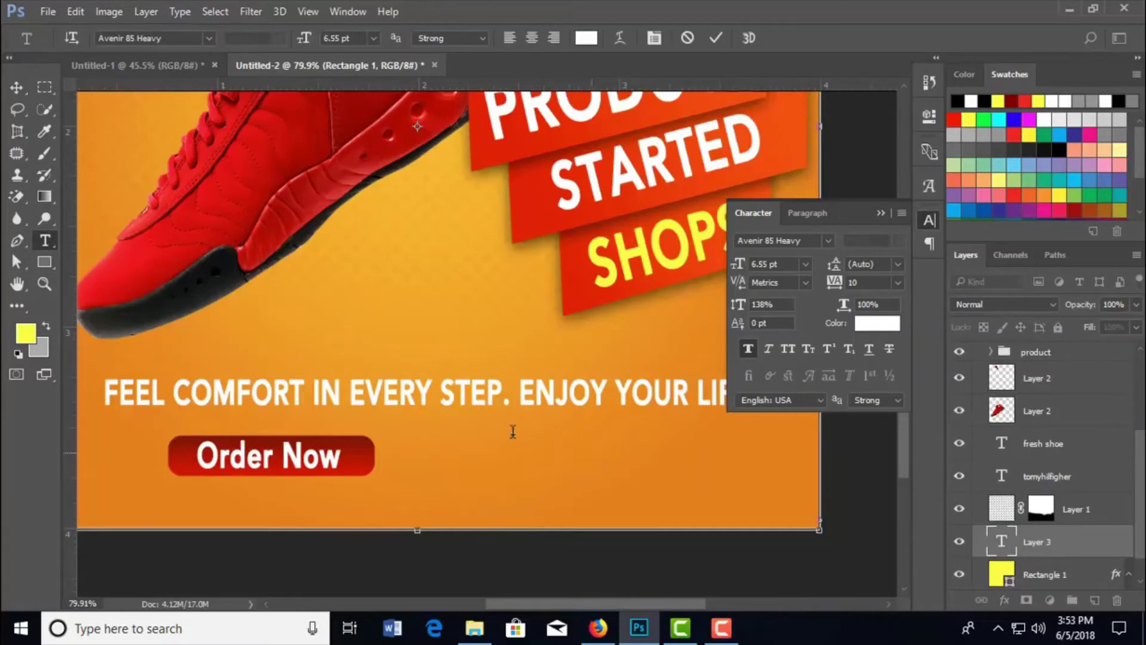
{"action": "left_click", "coordinate": [716, 37]}
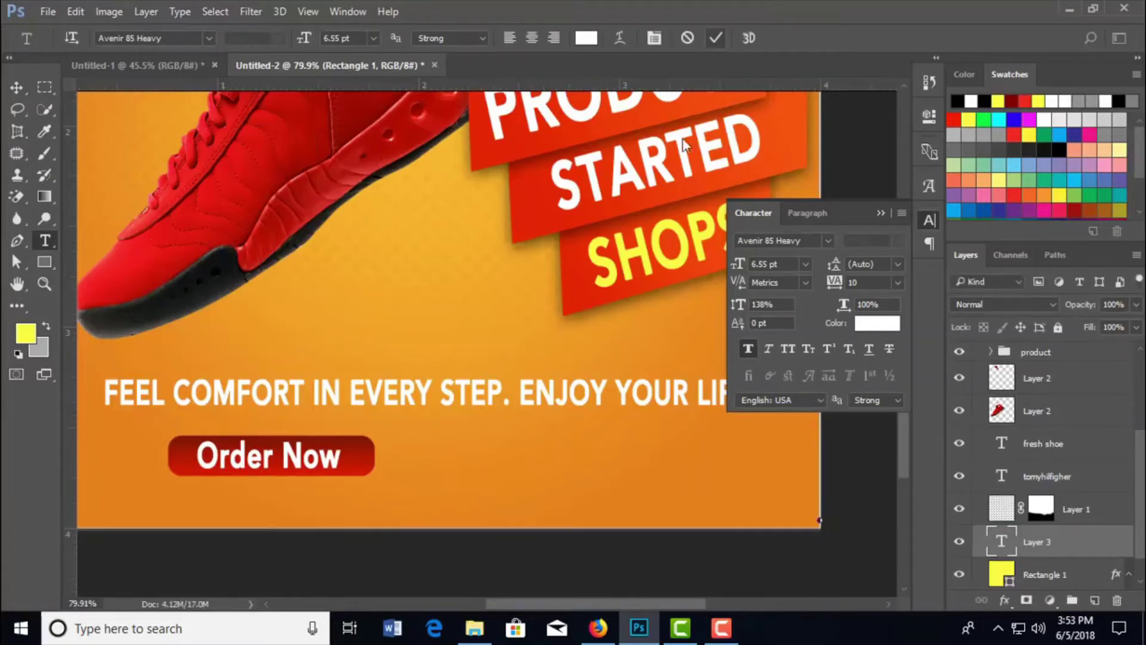
{"action": "left_click", "coordinate": [421, 446]}
{"action": "type", "text": "ww"}
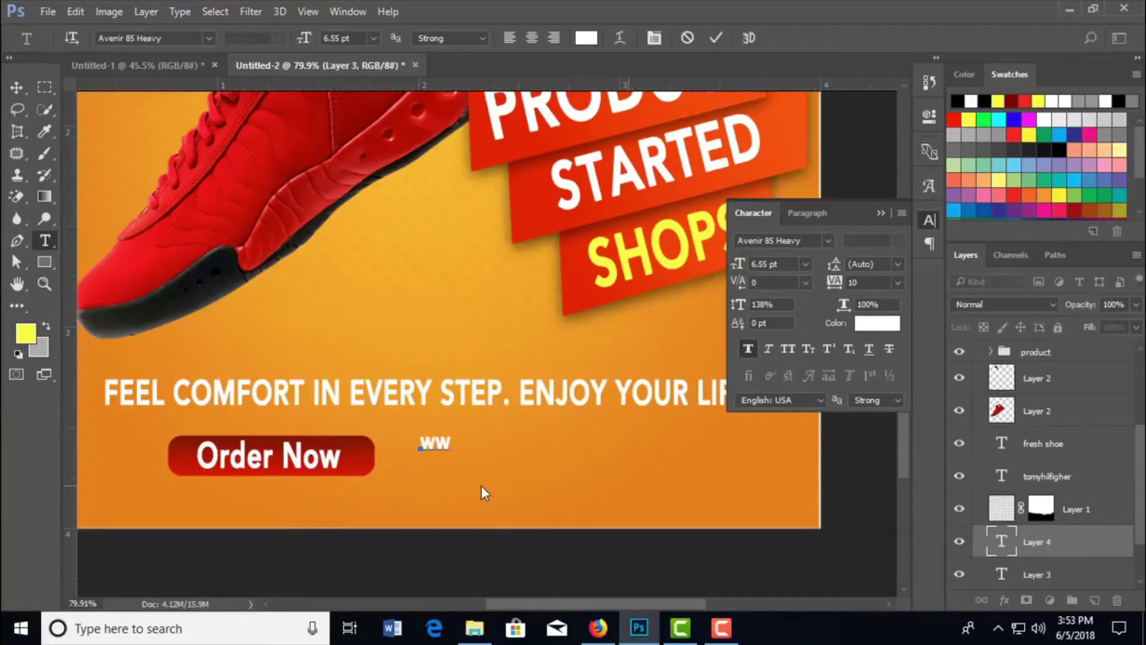
{"action": "type", "text": "w.thom"}
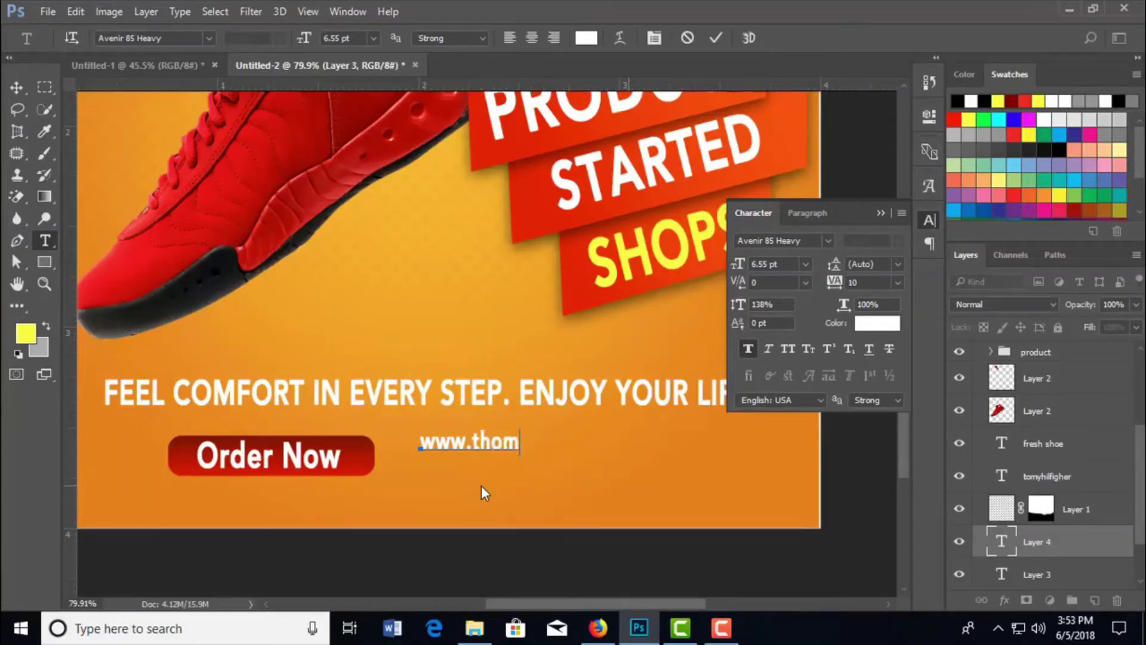
{"action": "type", "text": "yhi"}
{"action": "type", "text": "lfi"}
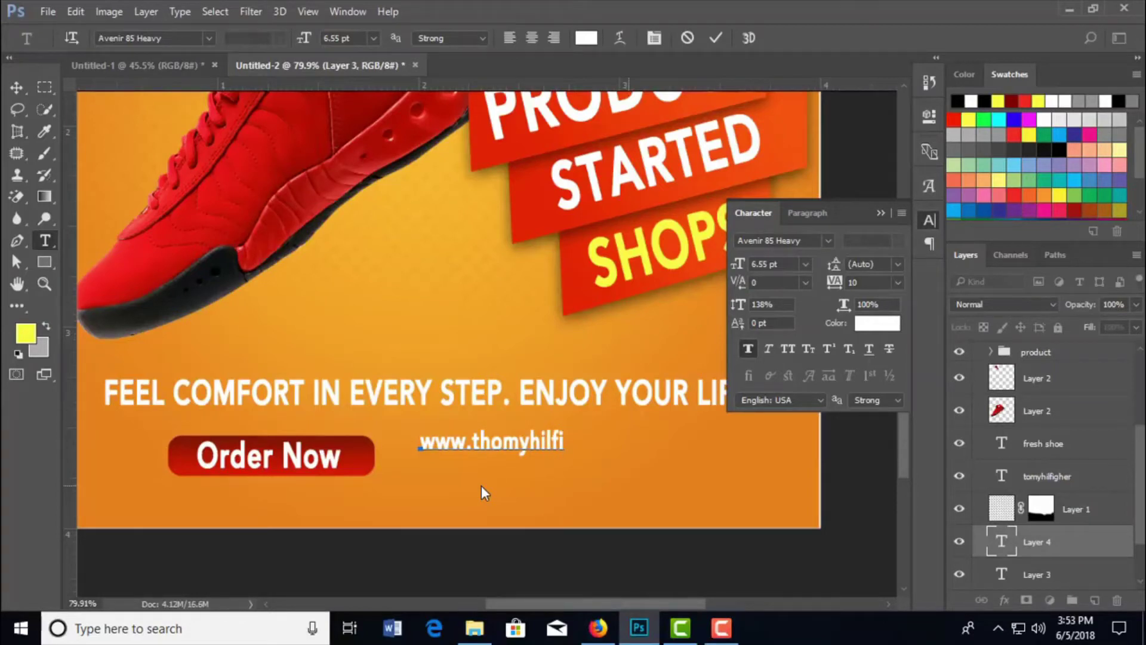
{"action": "type", "text": "gher"}
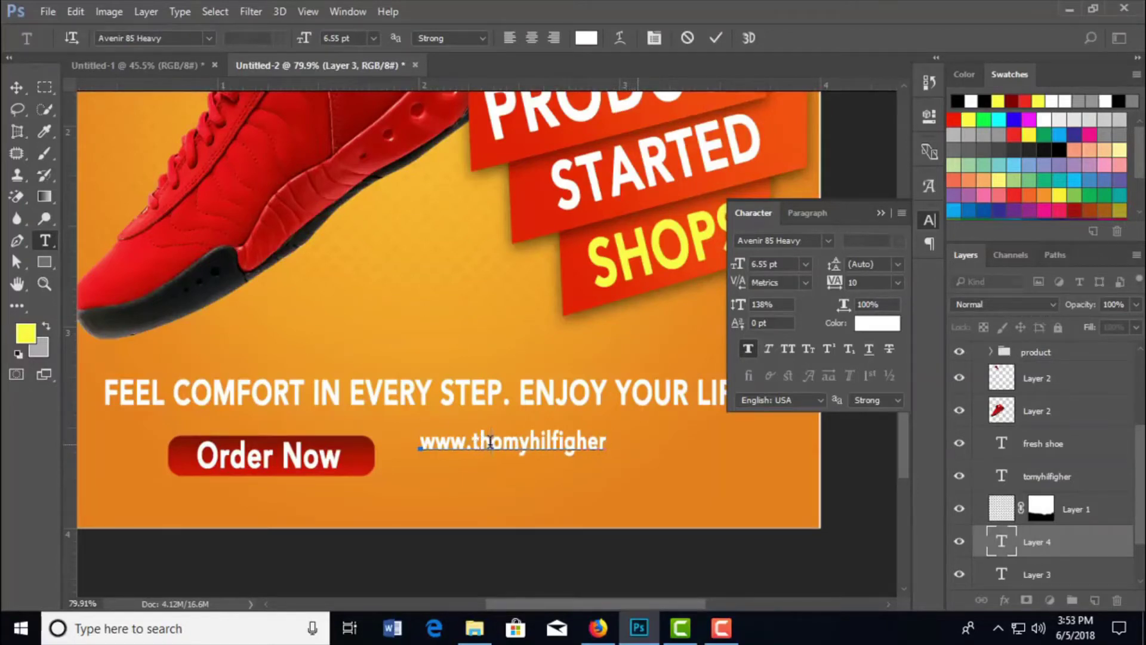
{"action": "left_click", "coordinate": [489, 441]}
{"action": "key", "text": "BackSpace"}
{"action": "scroll", "coordinate": [657, 497], "scroll_direction": "up", "scroll_amount": 1}
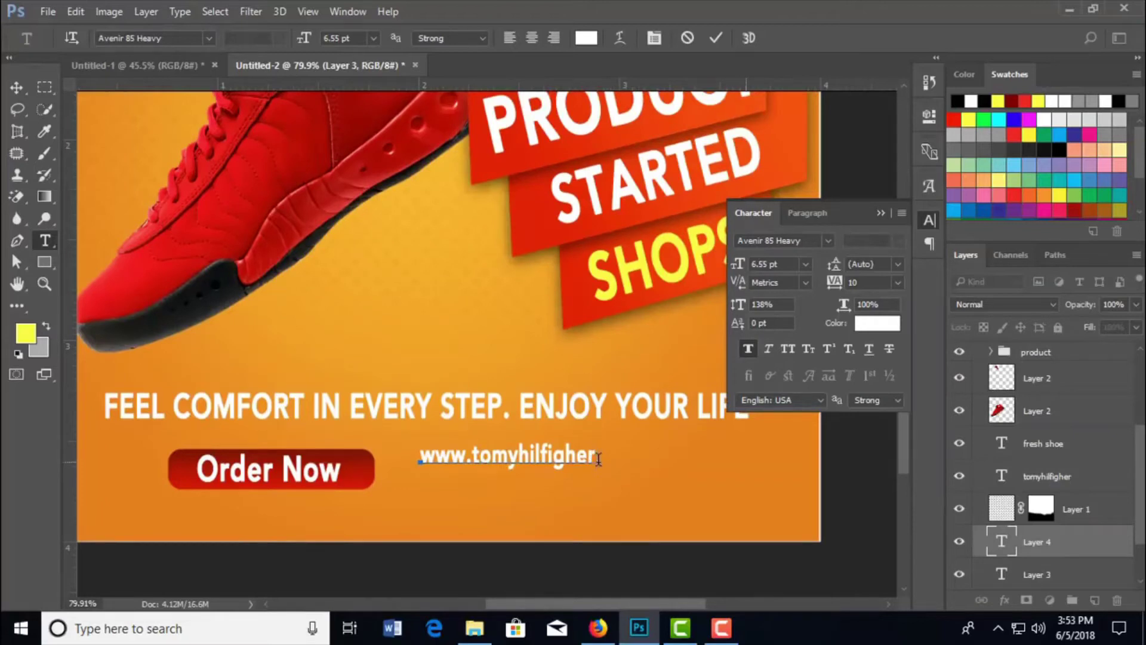
{"action": "type", "text": ".com"}
{"action": "left_click", "coordinate": [716, 38]}
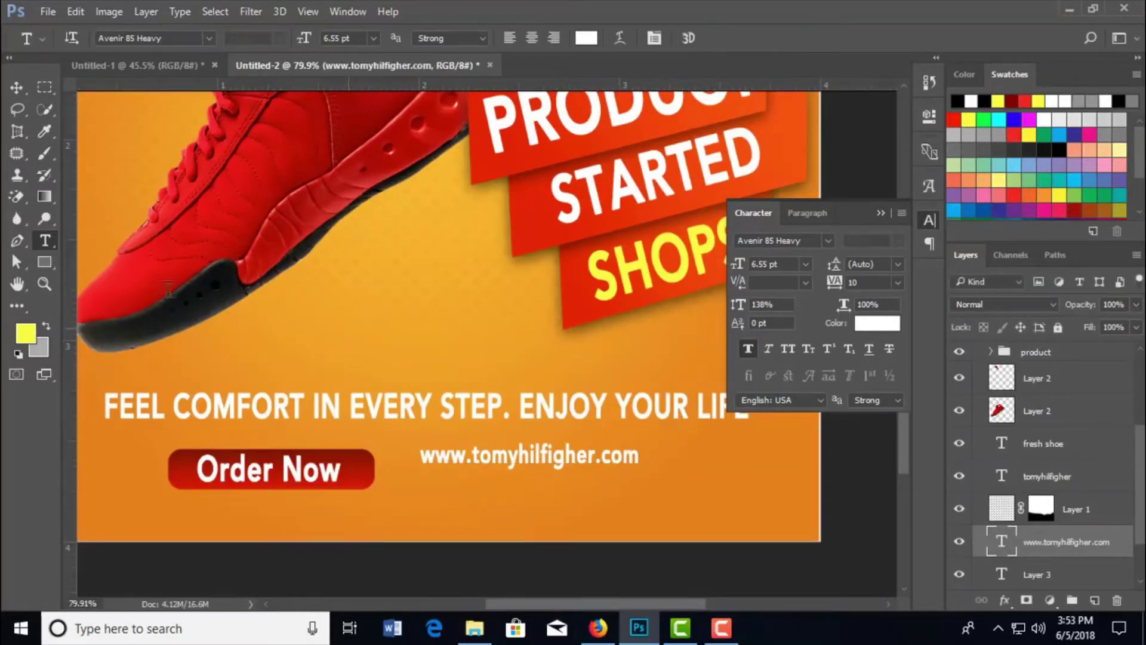
- Stretch the address about 129.85% wider and move it closer to Order Now
{"action": "key", "text": "v"}
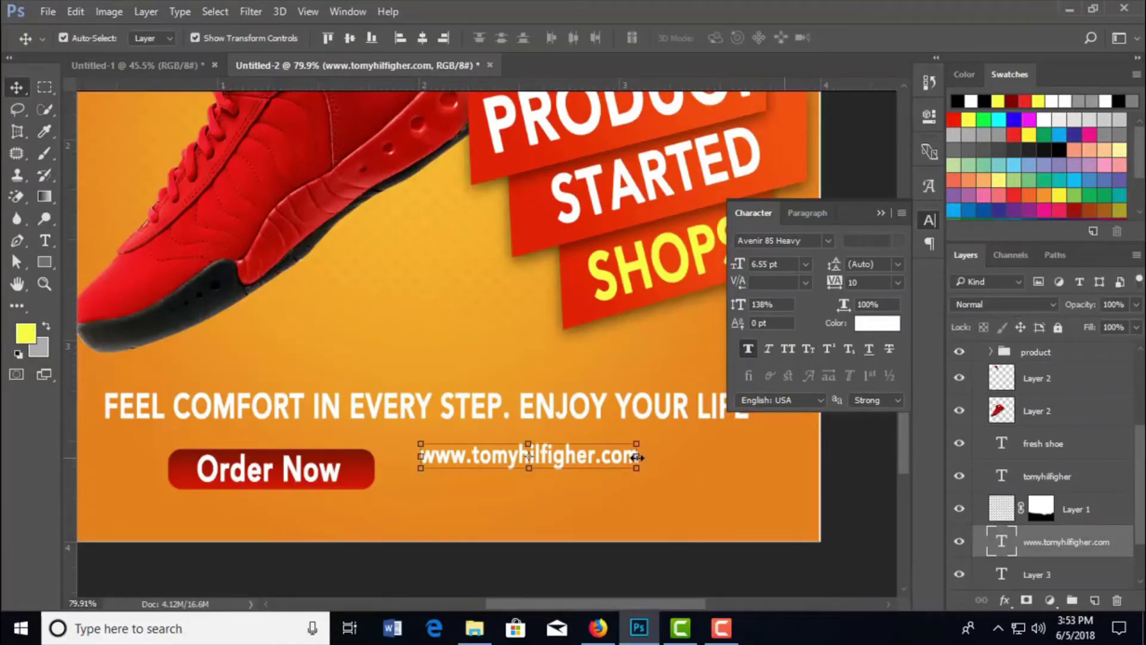
{"action": "left_click_drag", "start_coordinate": [637, 457], "coordinate": [705, 458]}
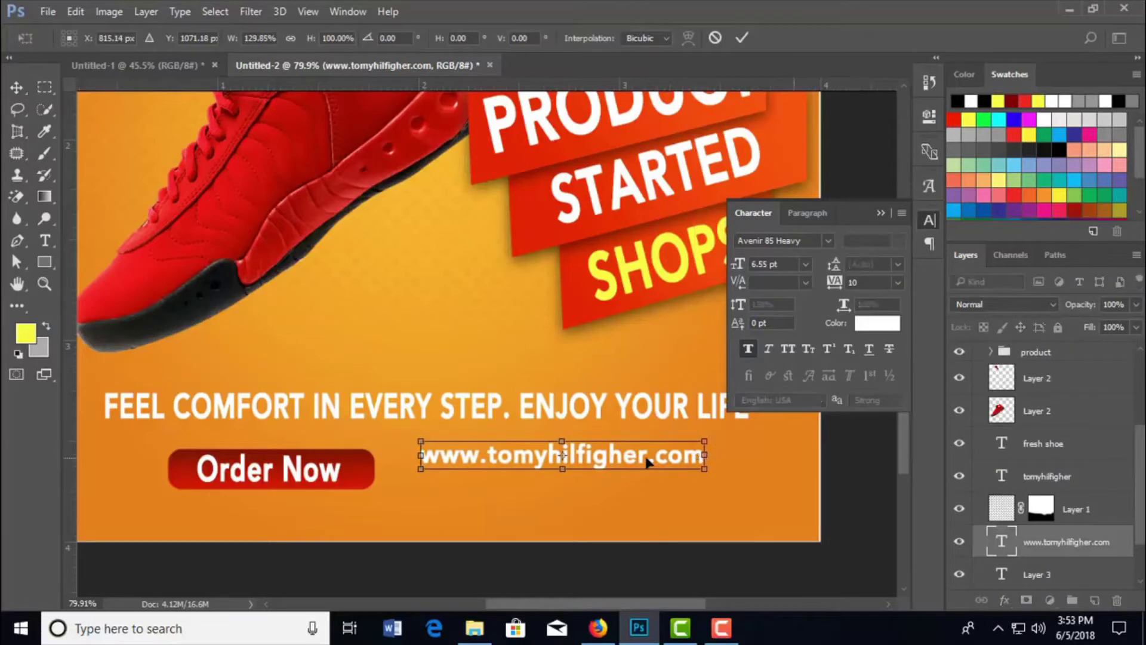
{"action": "left_click_drag", "start_coordinate": [635, 460], "coordinate": [608, 472]}
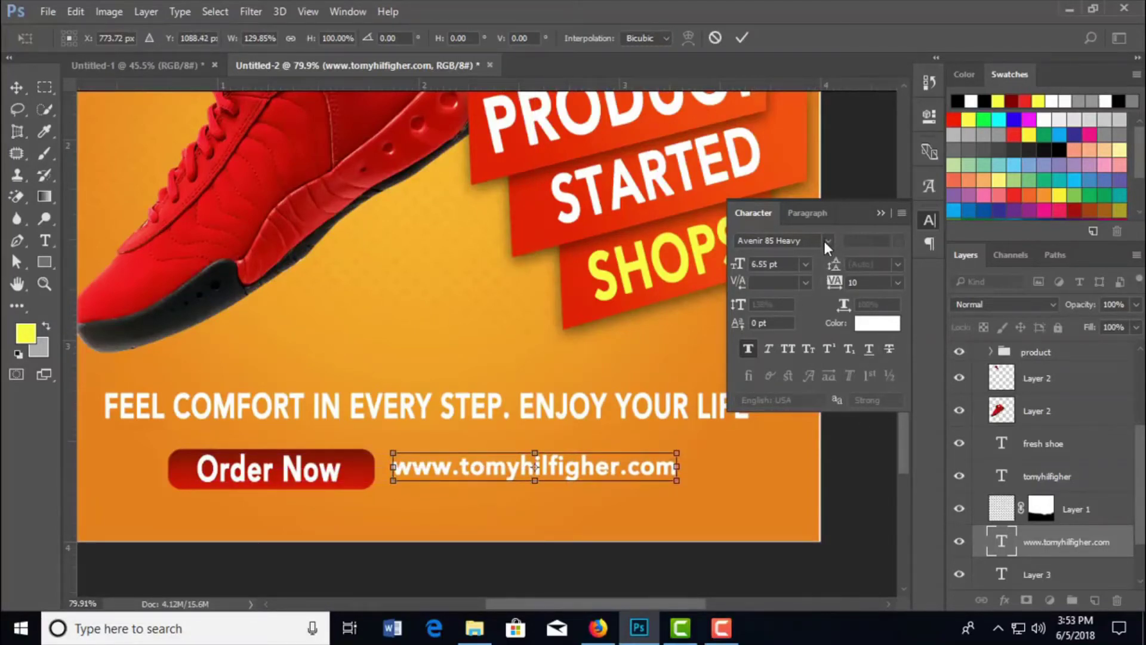
{"action": "left_click", "coordinate": [742, 38]}
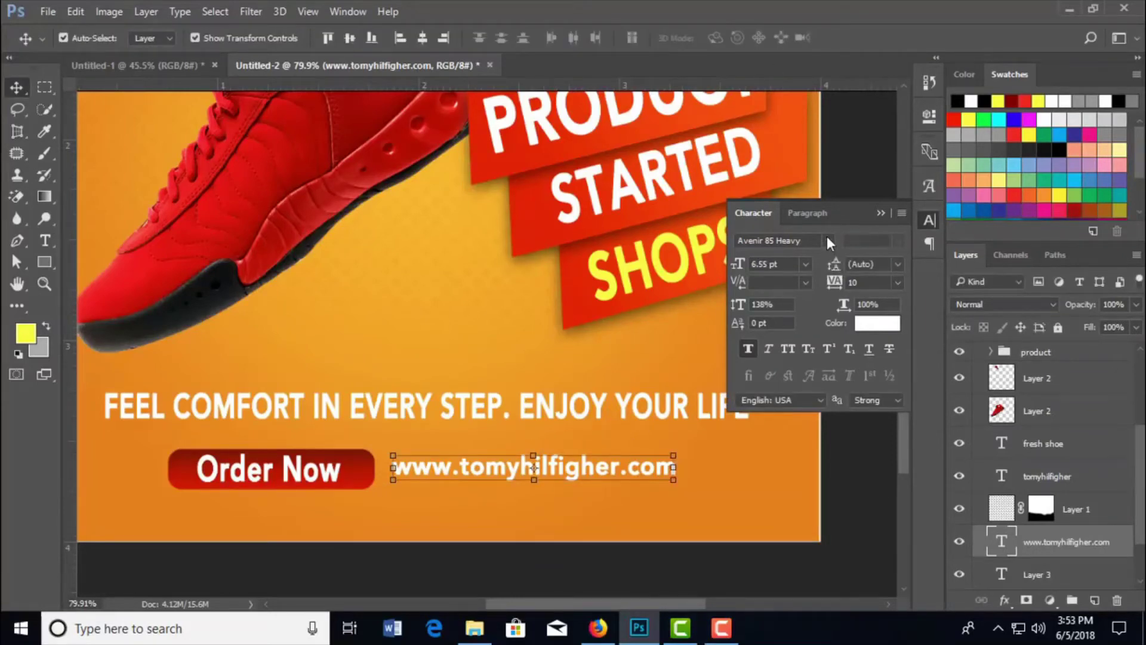
- Collapse the Character panel, zoom out to the whole banner, and pick the Rectangle tool
{"action": "left_click", "coordinate": [881, 213]}
{"action": "scroll", "coordinate": [754, 425], "scroll_direction": "down", "scroll_amount": 1}
{"action": "scroll", "coordinate": [753, 425], "scroll_direction": "down", "scroll_amount": 2}
{"action": "scroll", "coordinate": [752, 425], "scroll_direction": "down", "scroll_amount": 1}
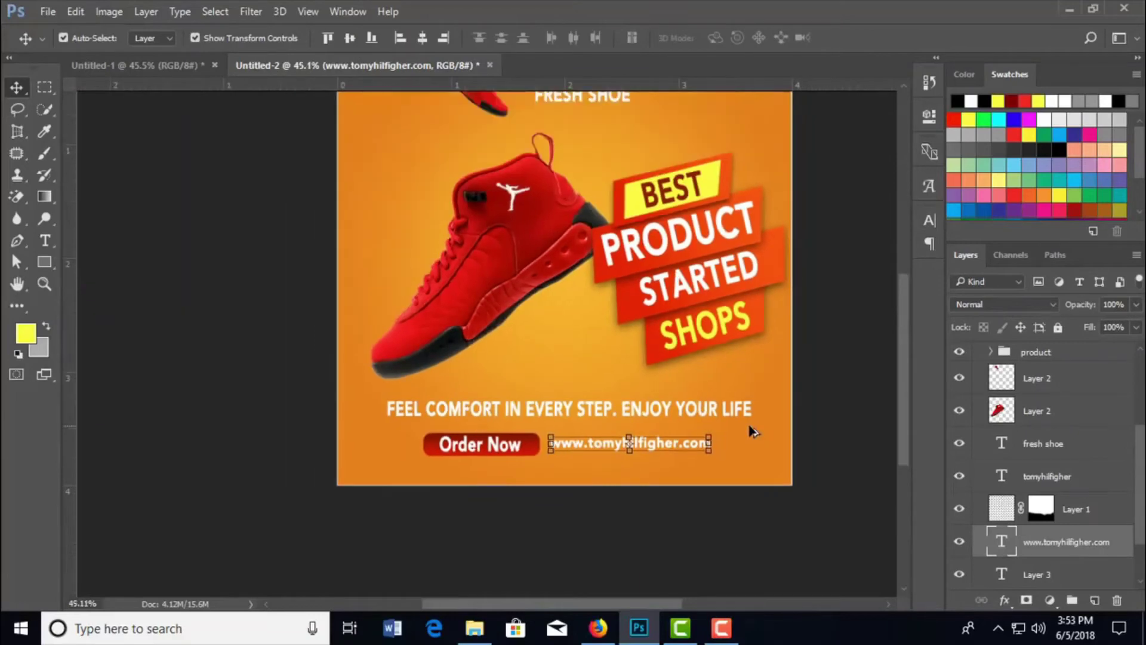
{"action": "scroll", "coordinate": [749, 426], "scroll_direction": "down", "scroll_amount": 1}
{"action": "scroll", "coordinate": [754, 431], "scroll_direction": "up", "scroll_amount": 1}
{"action": "scroll", "coordinate": [753, 431], "scroll_direction": "down", "scroll_amount": 1}
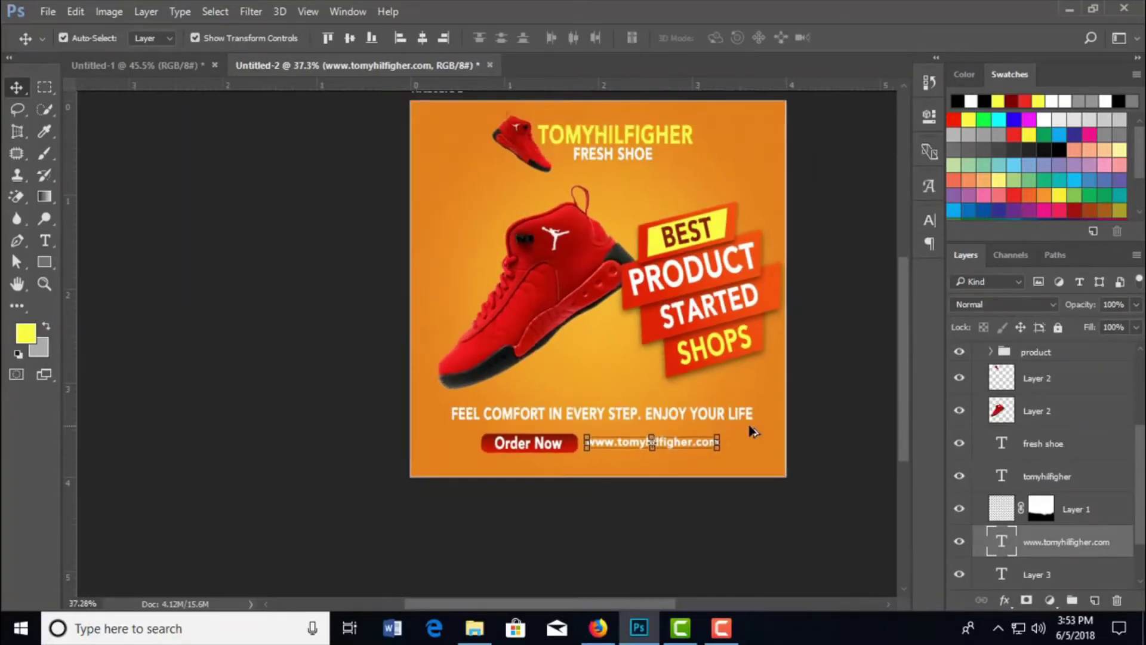
{"action": "scroll", "coordinate": [753, 431], "scroll_direction": "up", "scroll_amount": 1}
{"action": "scroll", "coordinate": [753, 431], "scroll_direction": "up", "scroll_amount": 1}
{"action": "left_click", "coordinate": [836, 433]}
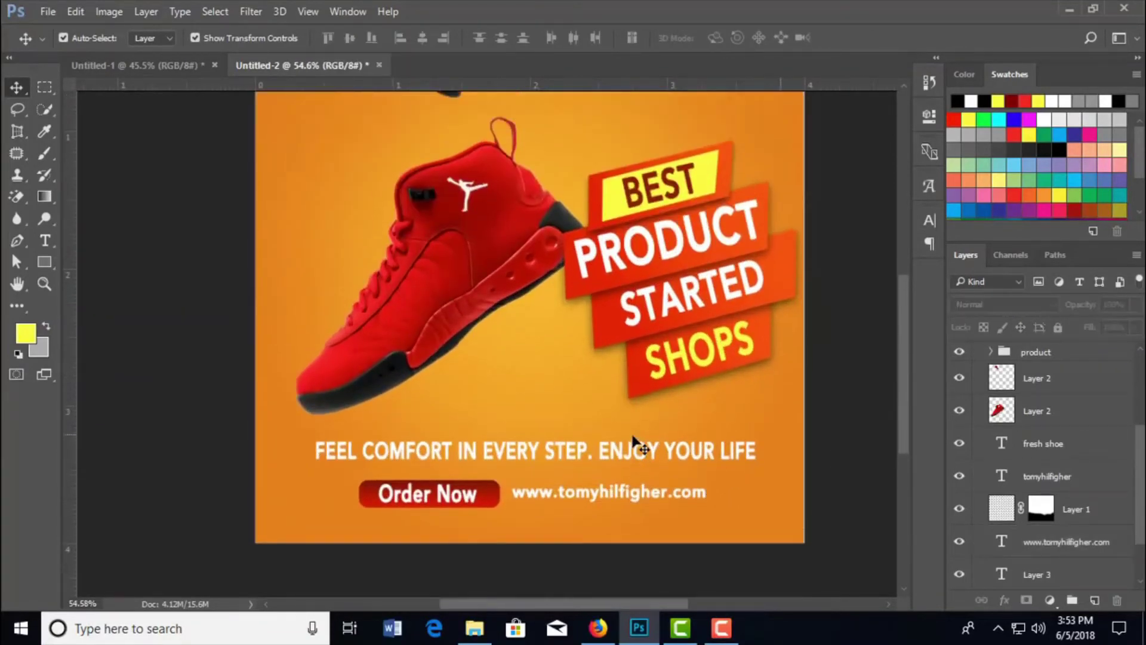
{"action": "scroll", "coordinate": [641, 451], "scroll_direction": "up", "scroll_amount": 2}
{"action": "scroll", "coordinate": [642, 451], "scroll_direction": "up", "scroll_amount": 2}
{"action": "scroll", "coordinate": [642, 451], "scroll_direction": "up", "scroll_amount": 1}
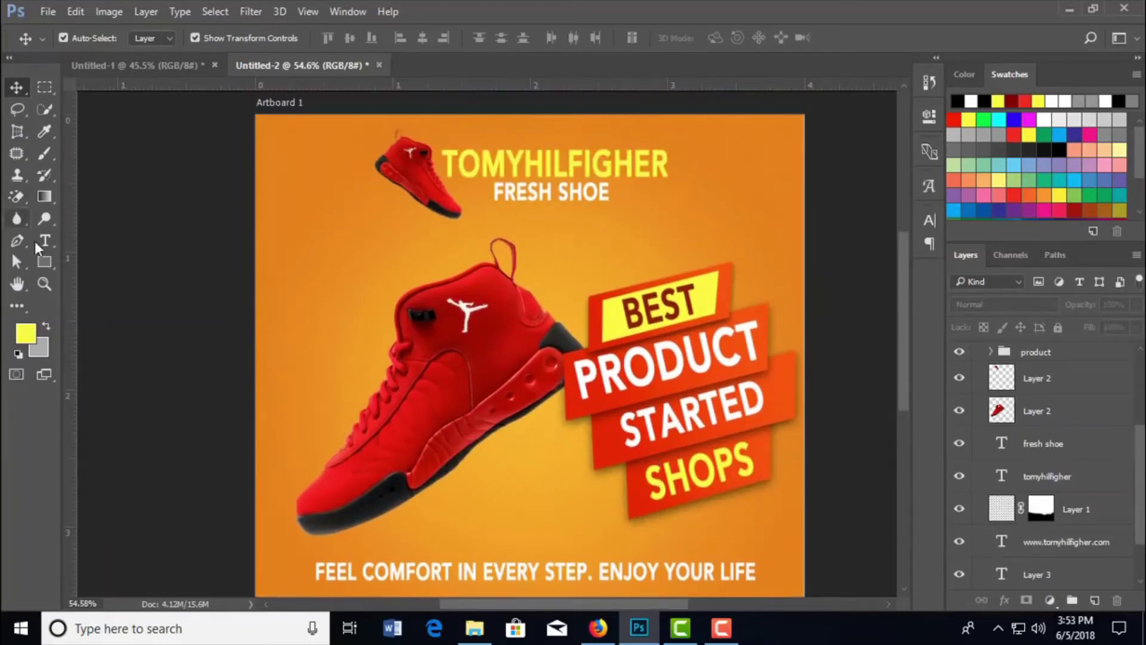
{"action": "left_click", "coordinate": [44, 262]}
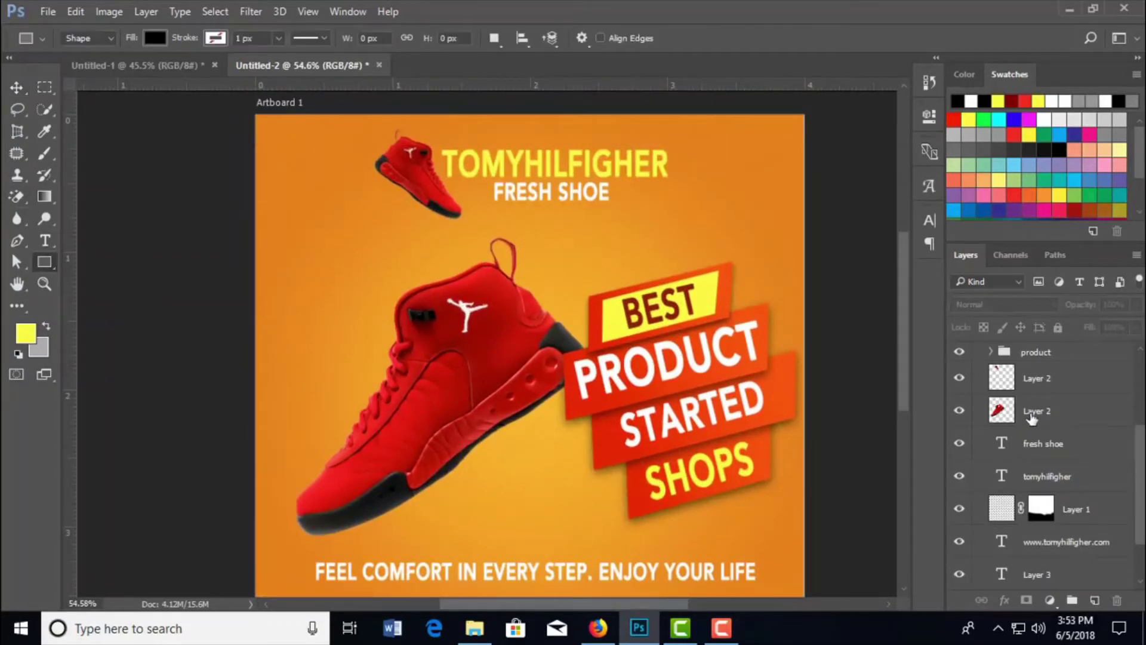
- Draw a yellow 316 × 142 px rectangle left of the shoe and shift it slightly lower
{"action": "left_click", "coordinate": [1041, 444]}
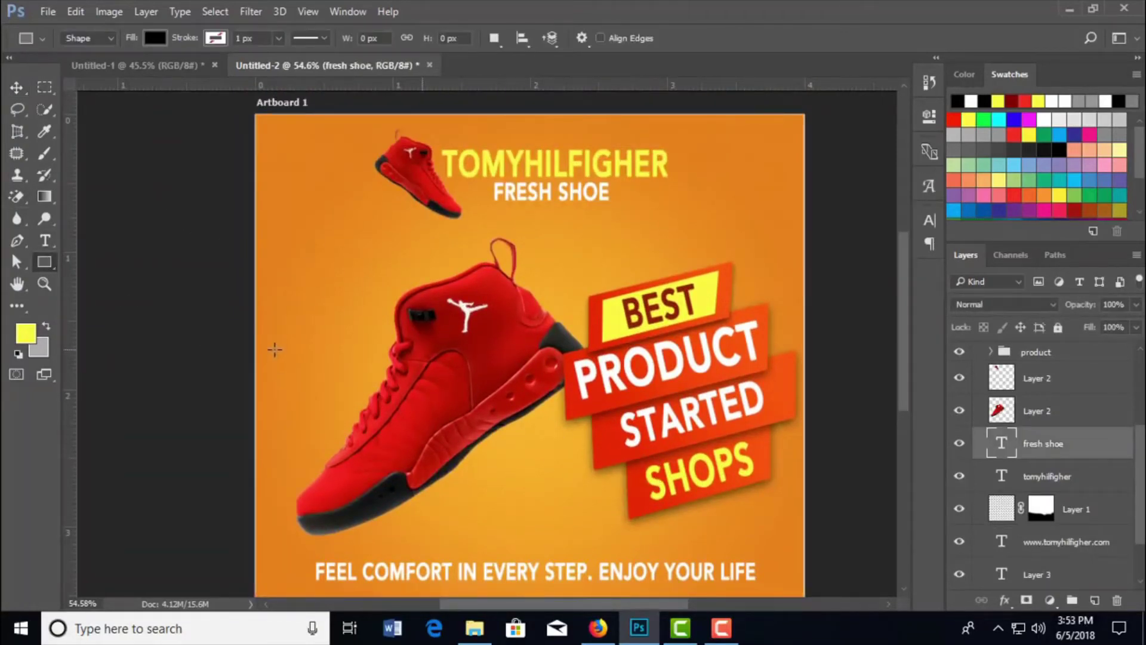
{"action": "left_click_drag", "start_coordinate": [274, 349], "coordinate": [430, 422]}
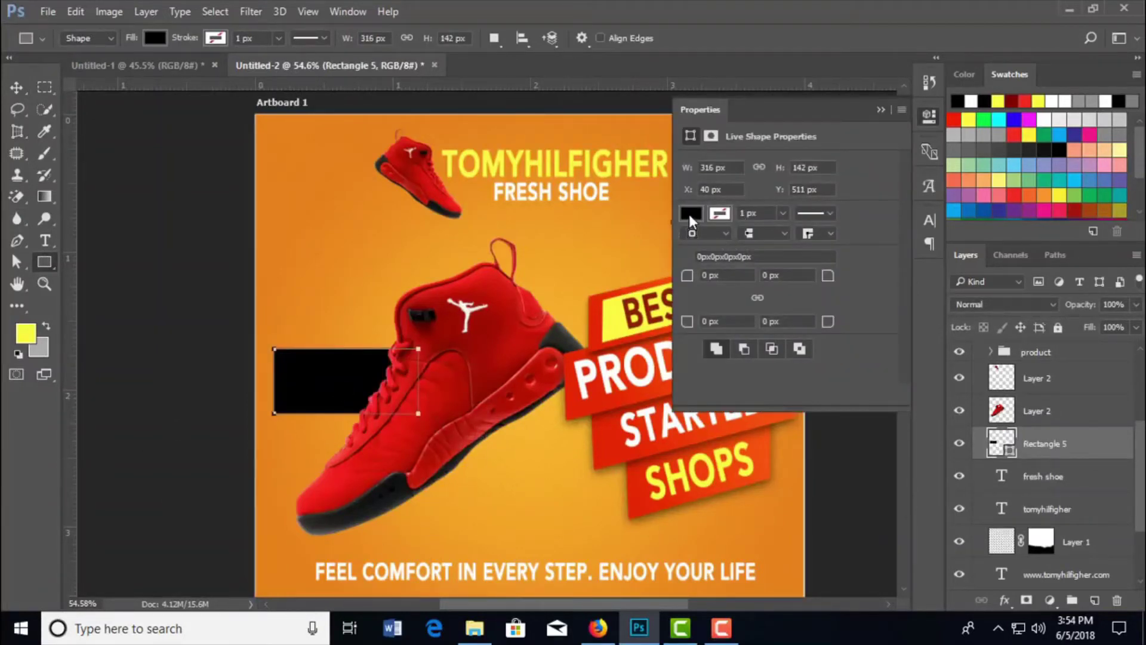
{"action": "left_click", "coordinate": [689, 214]}
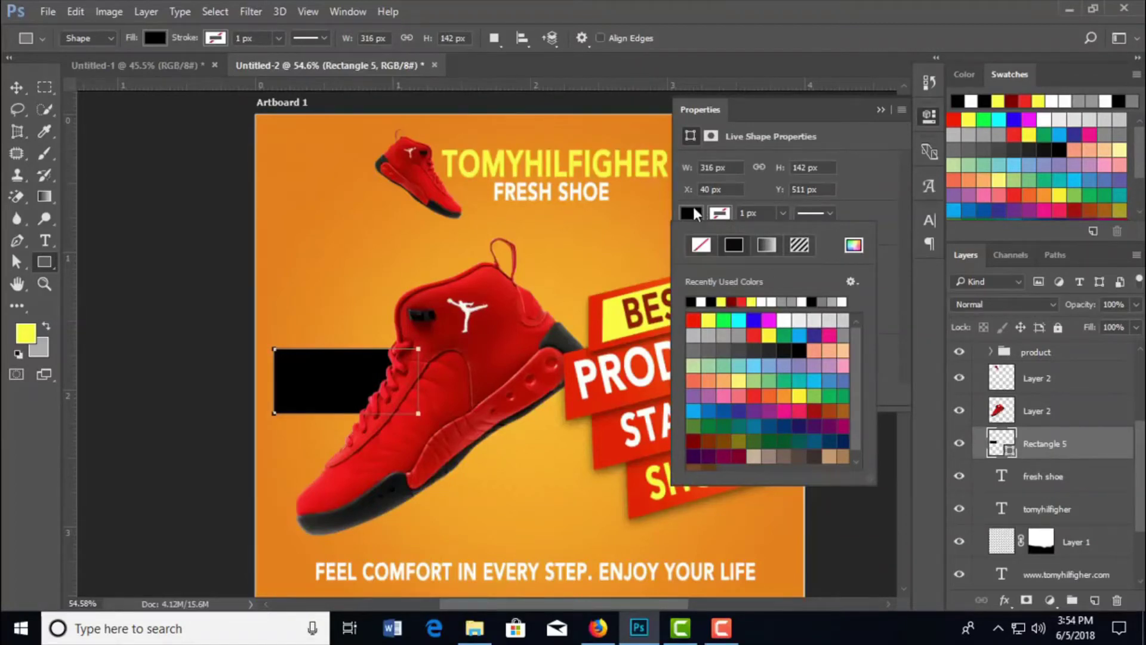
{"action": "left_click", "coordinate": [709, 321]}
{"action": "left_click", "coordinate": [616, 320]}
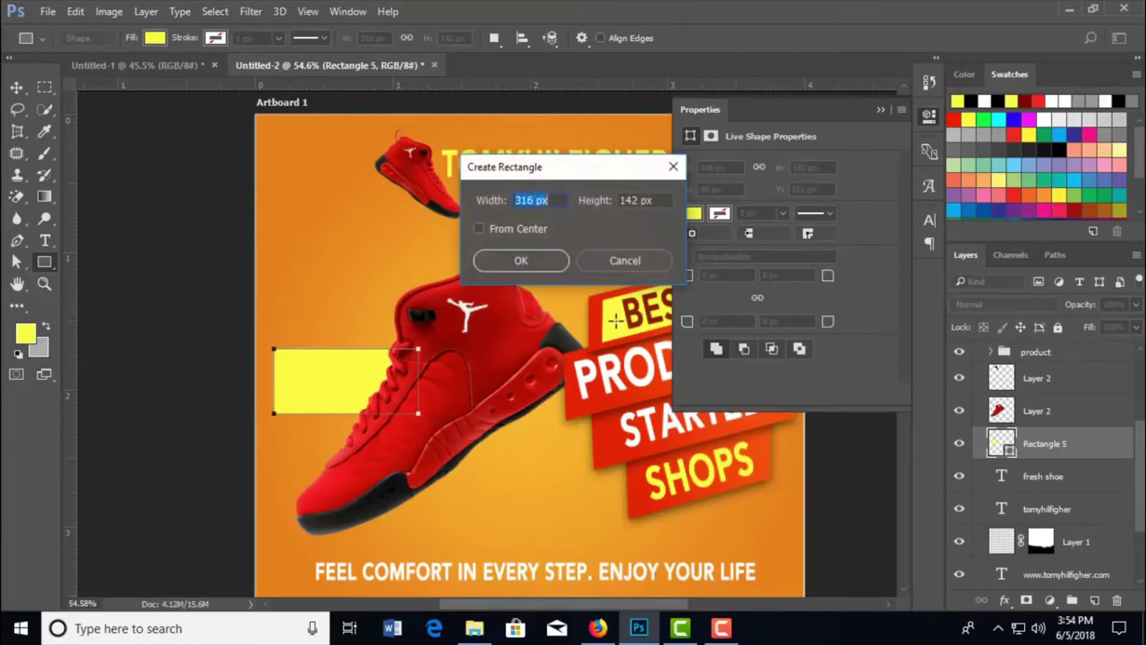
{"action": "left_click", "coordinate": [609, 268]}
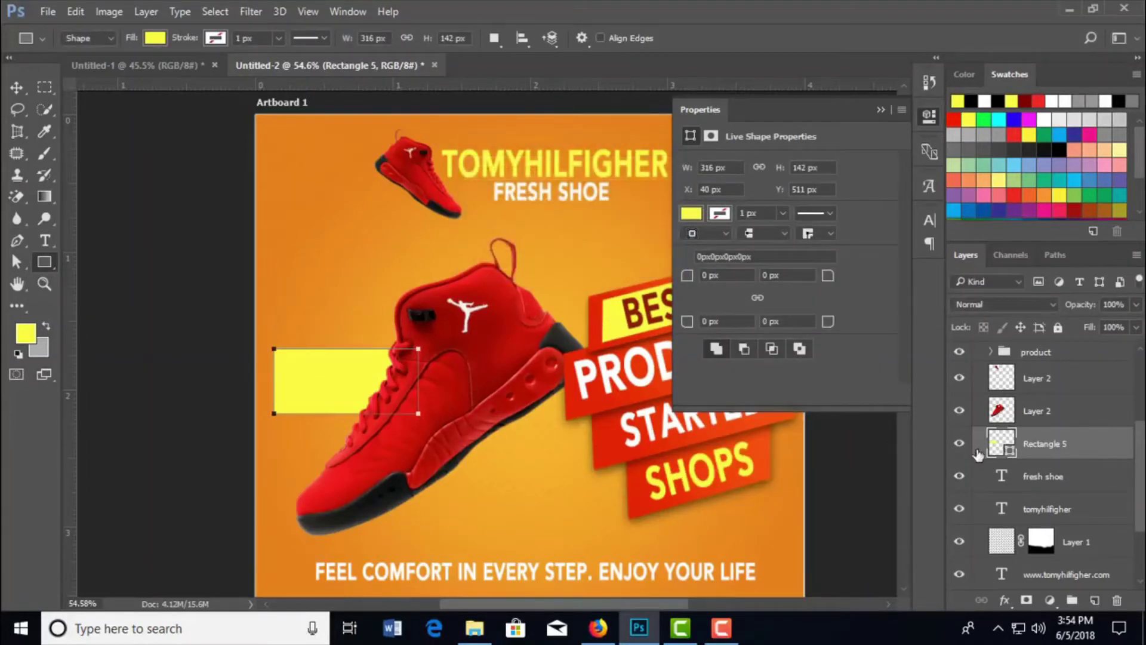
{"action": "left_click", "coordinate": [880, 110]}
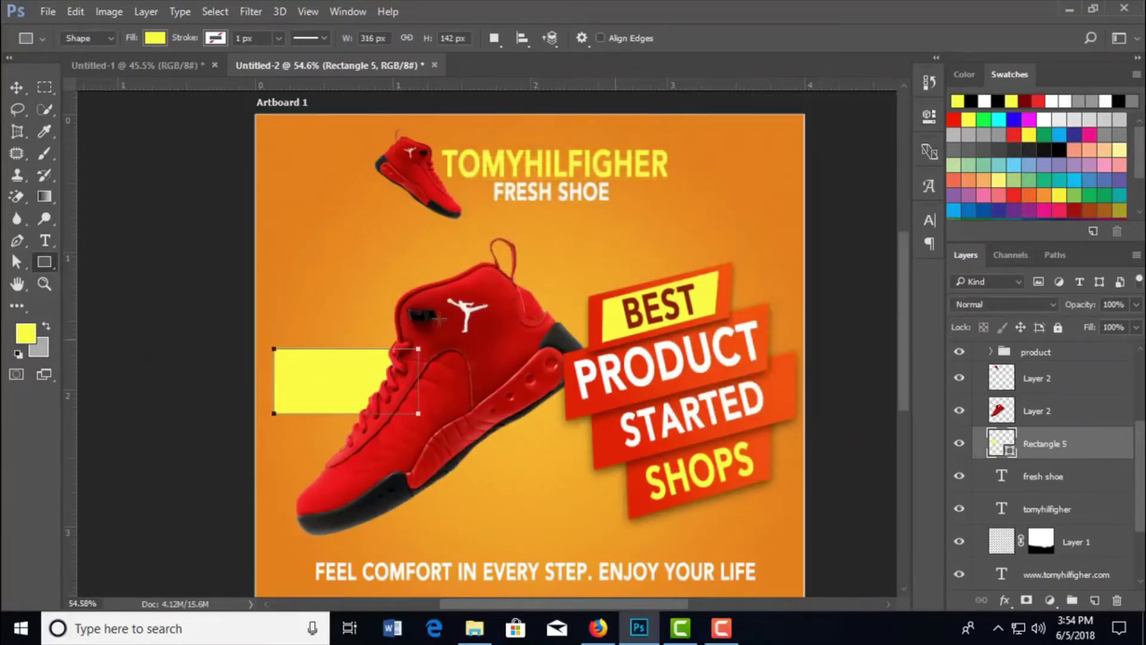
{"action": "left_click", "coordinate": [20, 90]}
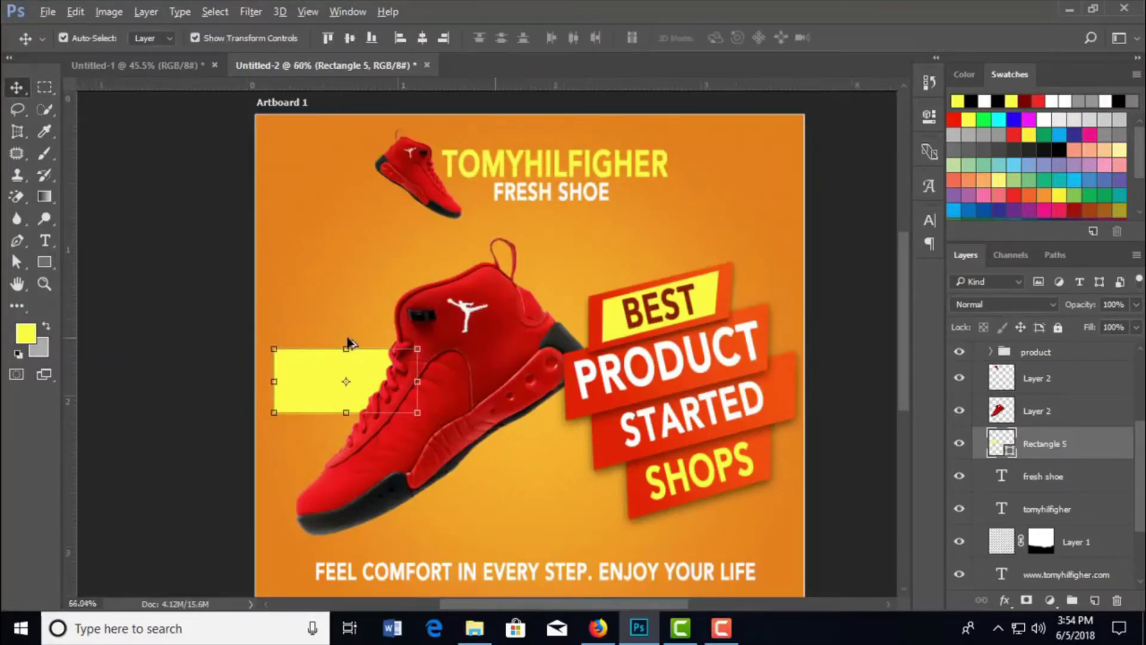
{"action": "scroll", "coordinate": [346, 335], "scroll_direction": "up", "scroll_amount": 3}
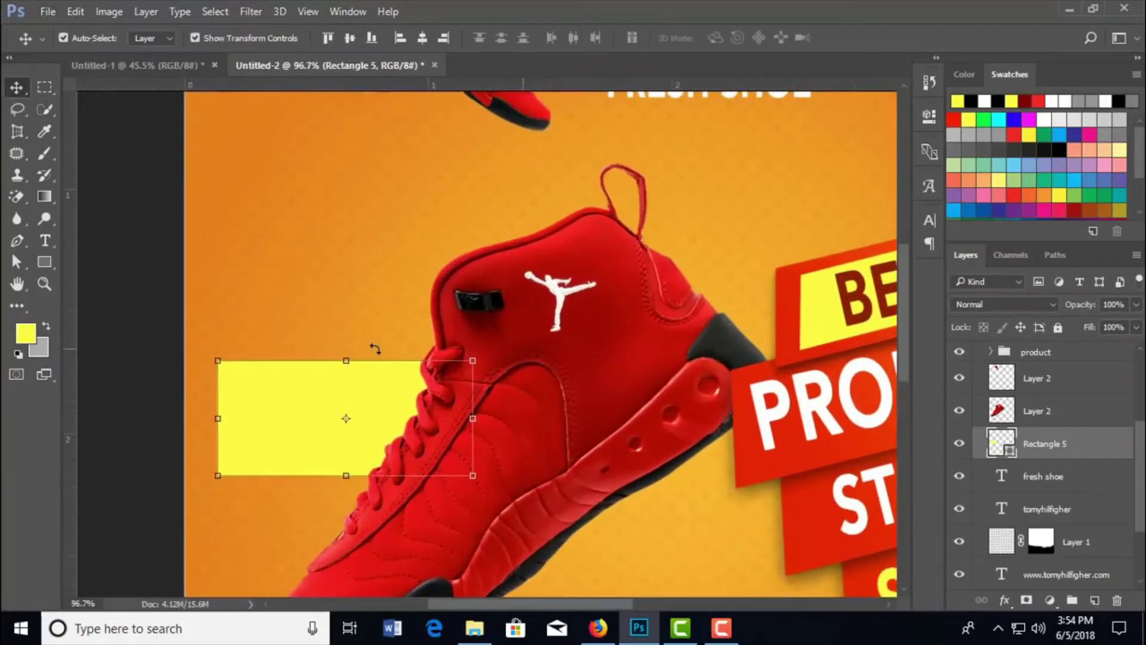
{"action": "scroll", "coordinate": [377, 352], "scroll_direction": "down", "scroll_amount": 1}
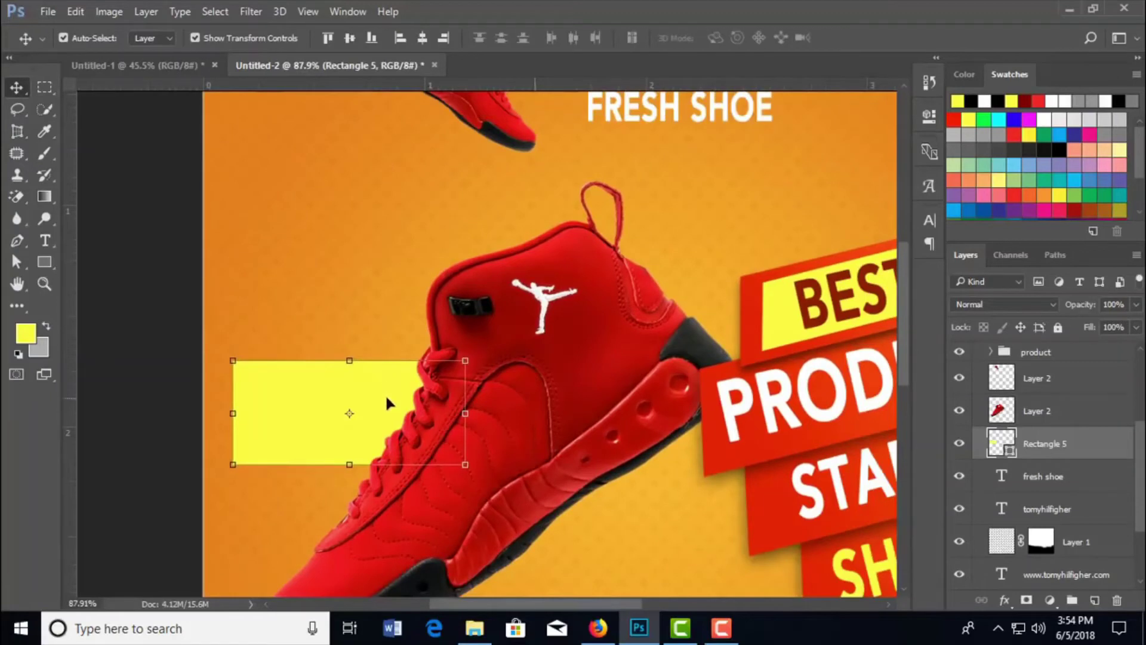
{"action": "left_click_drag", "start_coordinate": [386, 399], "coordinate": [383, 438]}
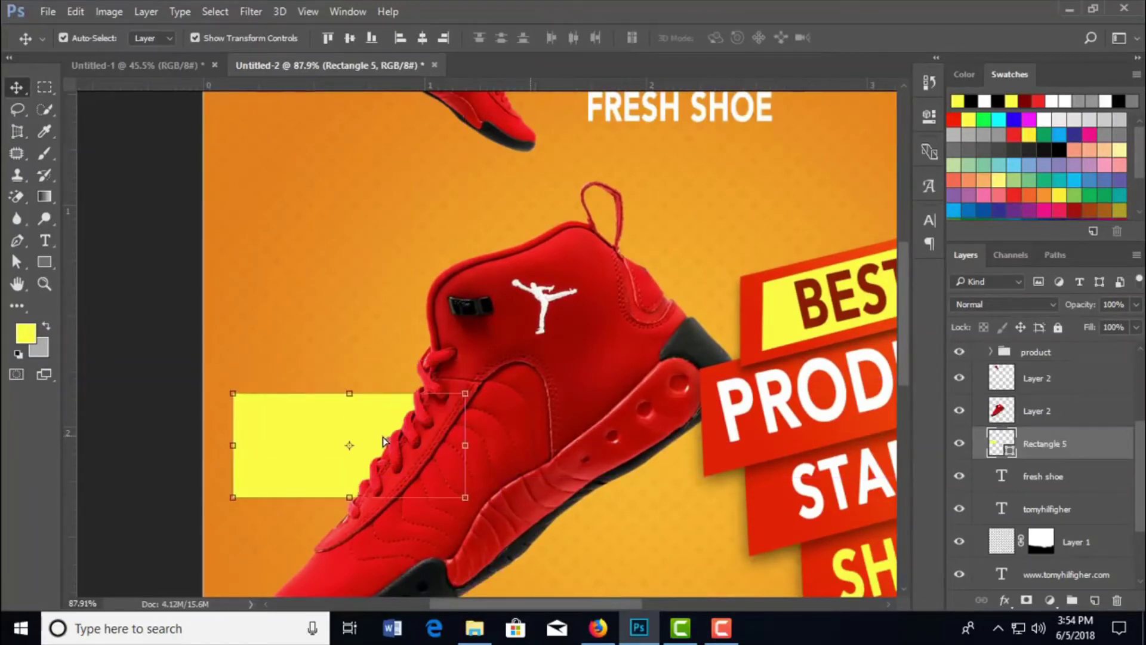
- Begin a new text layer inside the yellow box and type 'SS'
{"action": "left_click", "coordinate": [324, 312]}
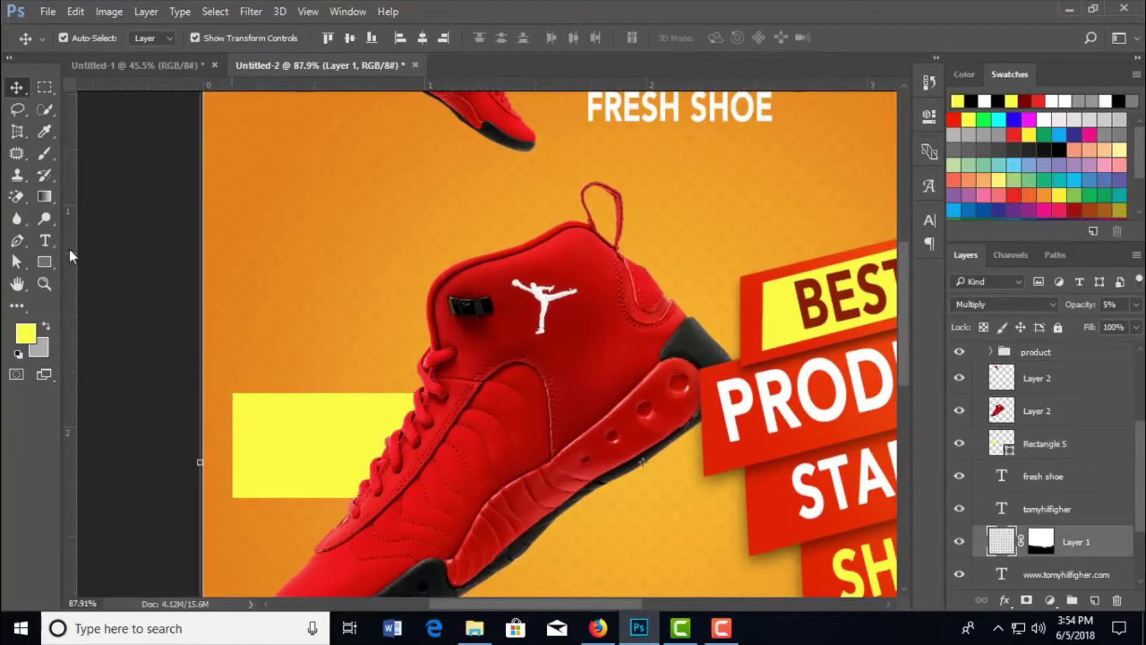
{"action": "left_click", "coordinate": [44, 240]}
{"action": "left_click", "coordinate": [282, 431]}
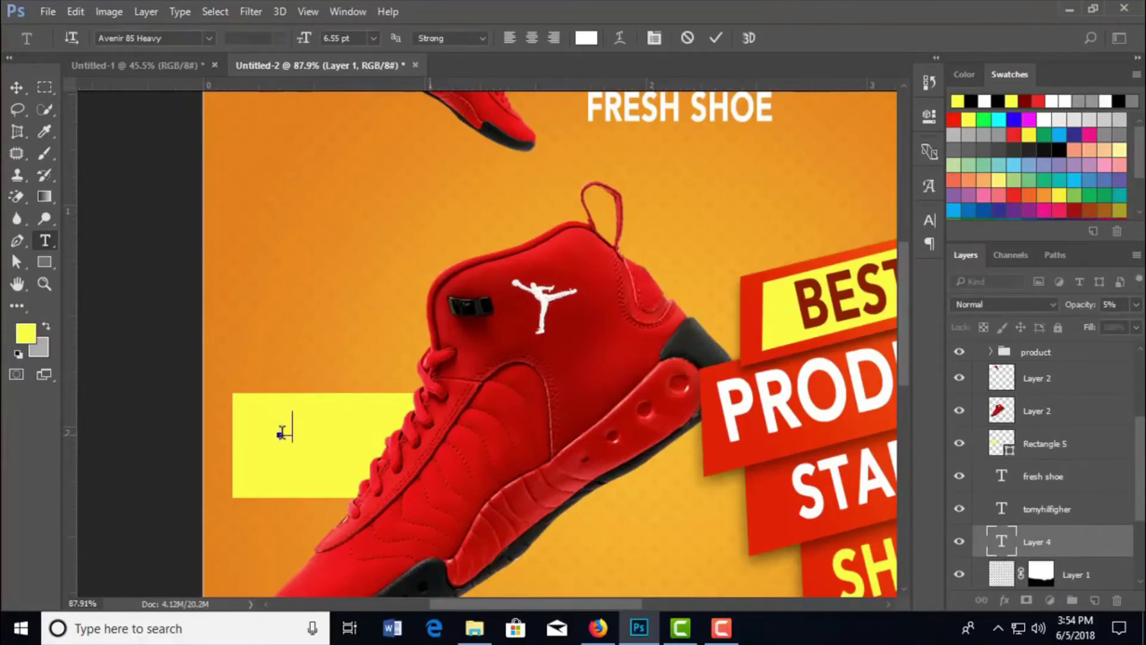
{"action": "type", "text": "S"}
{"action": "type", "text": "S"}
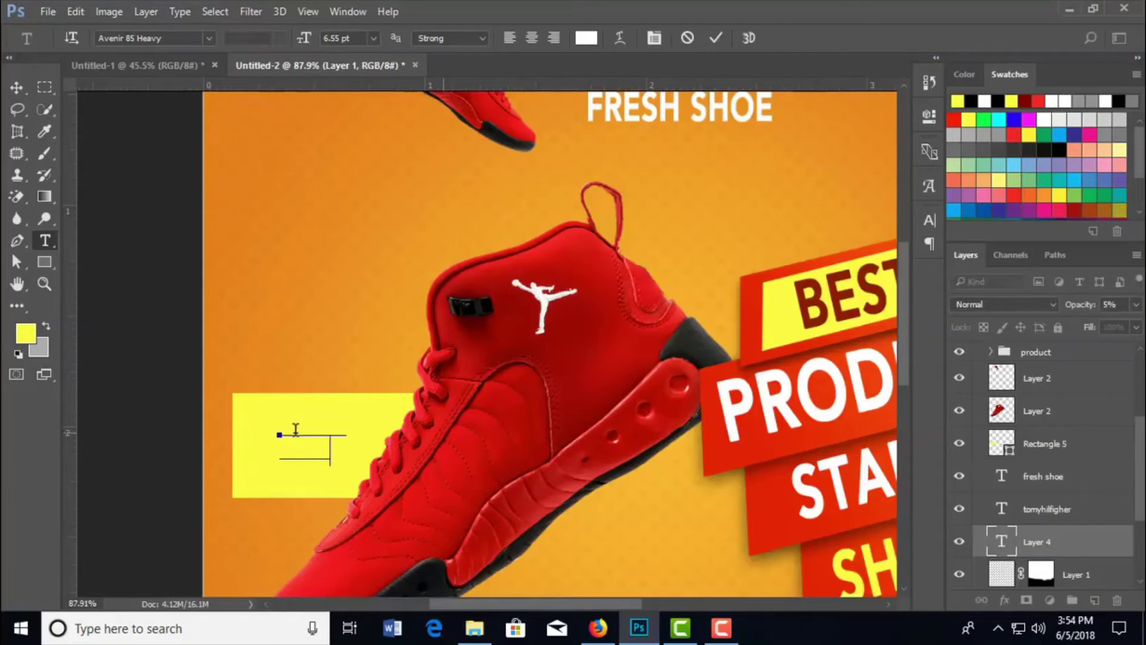
- Color the price text dark red (990003) sampled from the shoe, and stack it above Rectangle 5
{"action": "left_click", "coordinate": [716, 39]}
{"action": "left_click", "coordinate": [926, 226]}
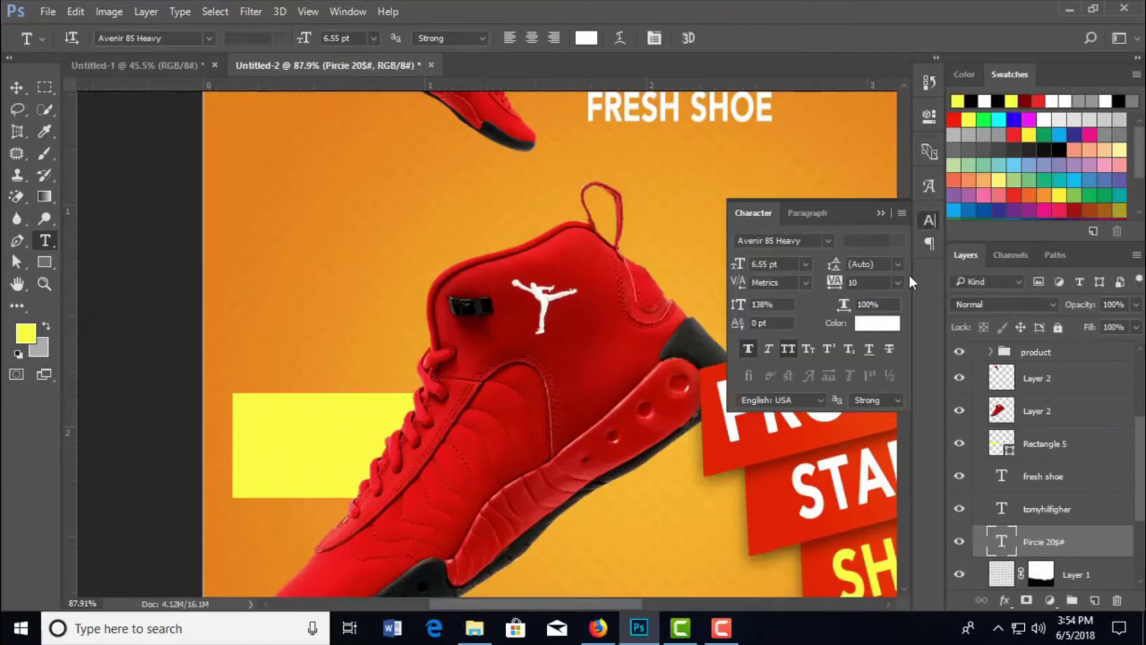
{"action": "left_click", "coordinate": [893, 330]}
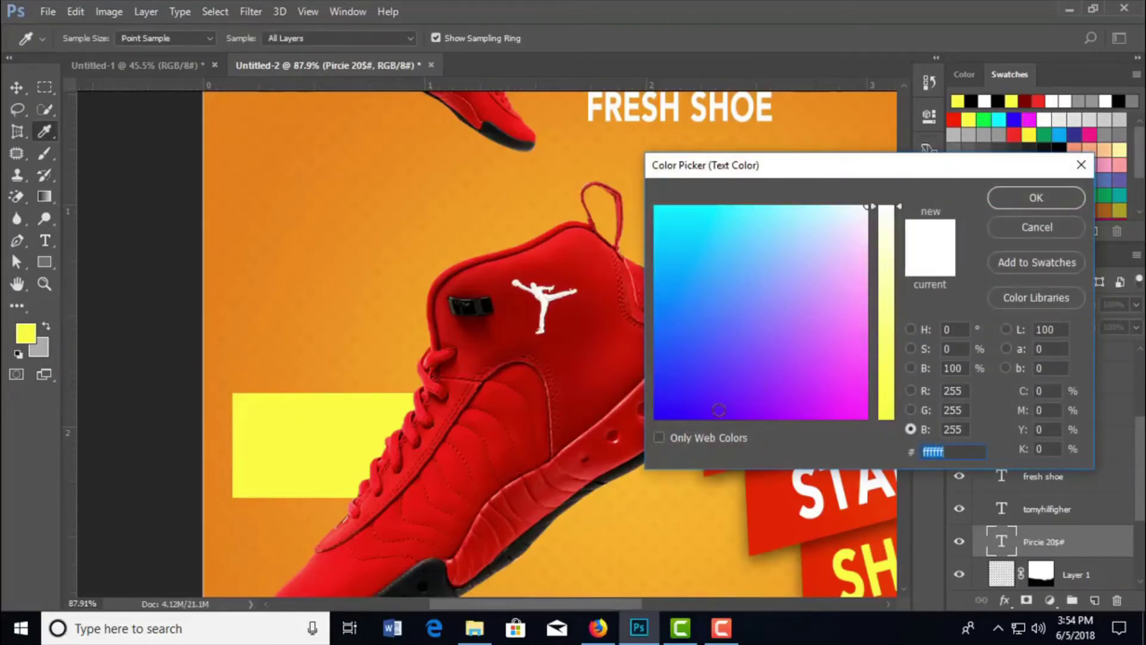
{"action": "left_click", "coordinate": [585, 341]}
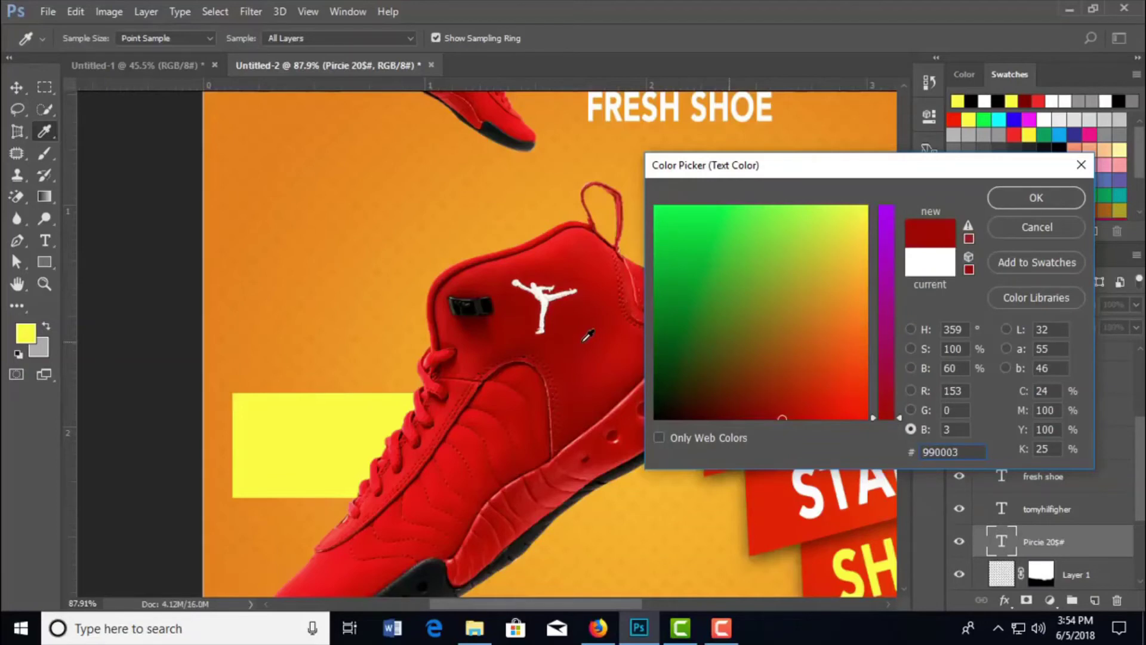
{"action": "left_click", "coordinate": [1039, 197]}
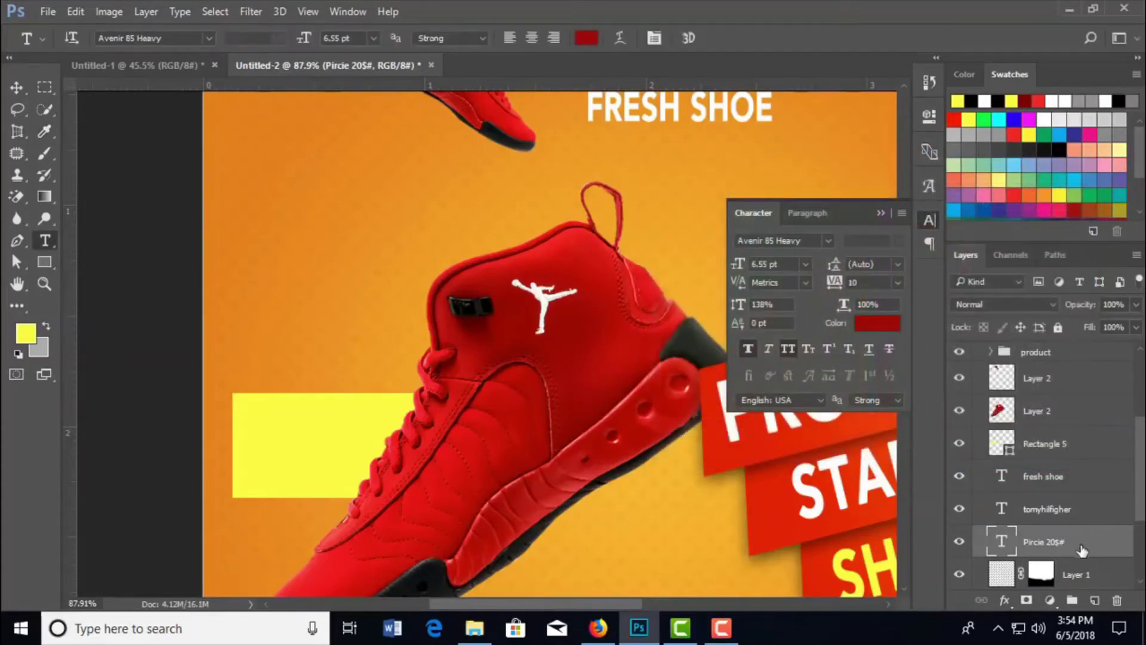
{"action": "left_click_drag", "start_coordinate": [1088, 540], "coordinate": [1087, 438]}
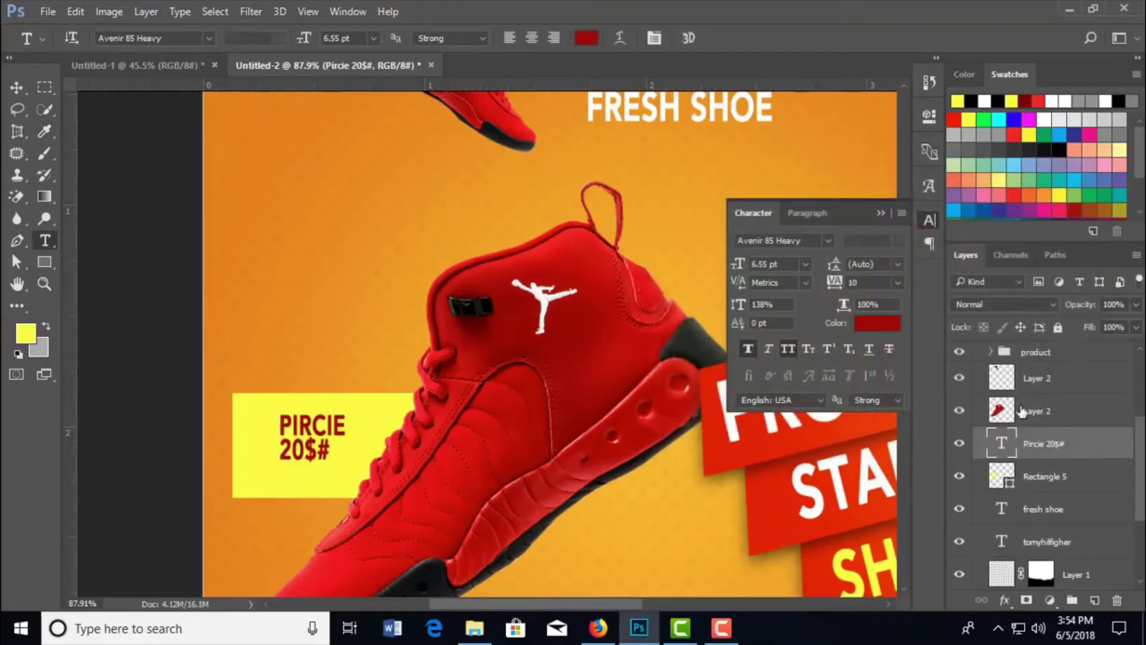
- Correct the price text from 'PIRCIE 20$#' to 'PIRCE 20$'
{"action": "left_click", "coordinate": [17, 87]}
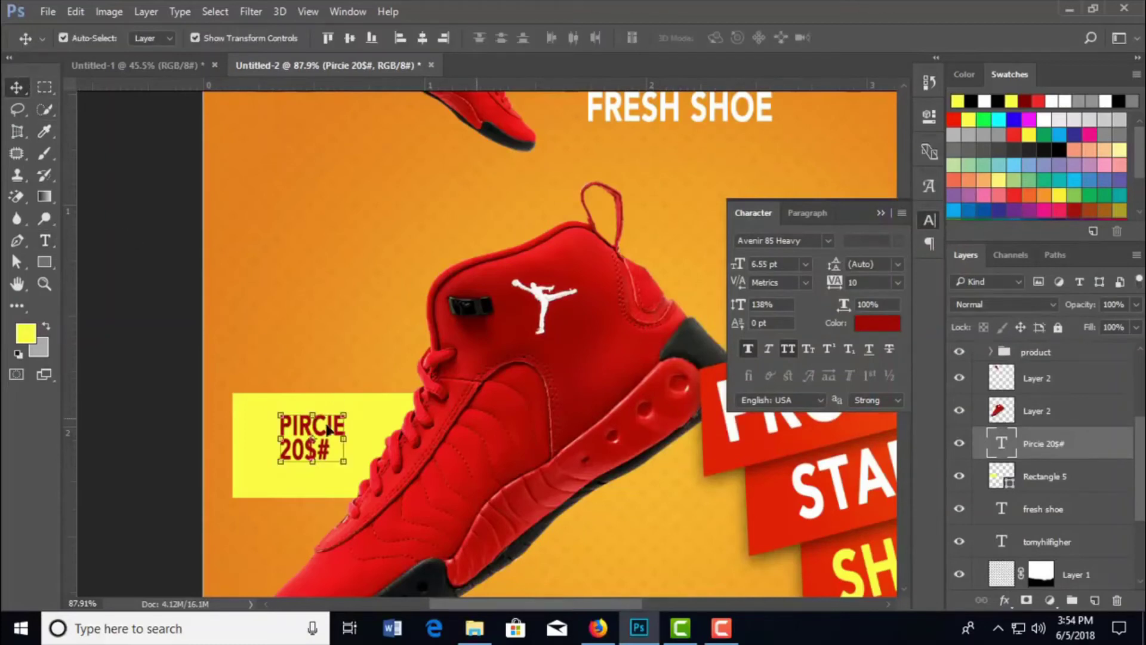
{"action": "double_click", "coordinate": [1001, 443]}
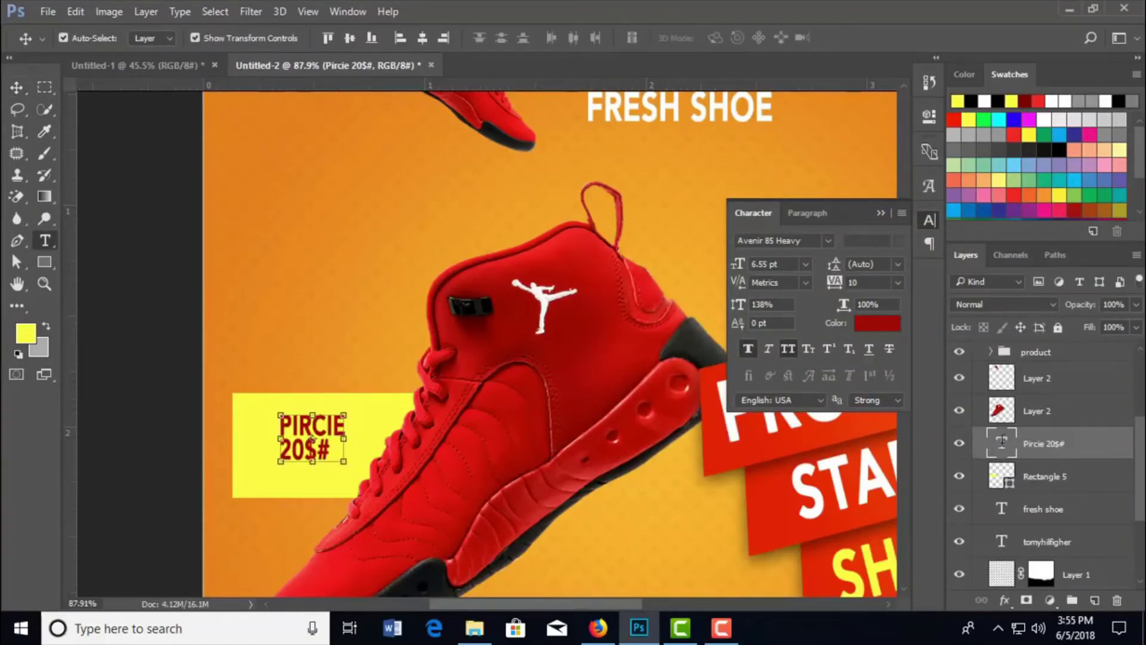
{"action": "left_click", "coordinate": [346, 422]}
{"action": "key", "text": "BackSpace"}
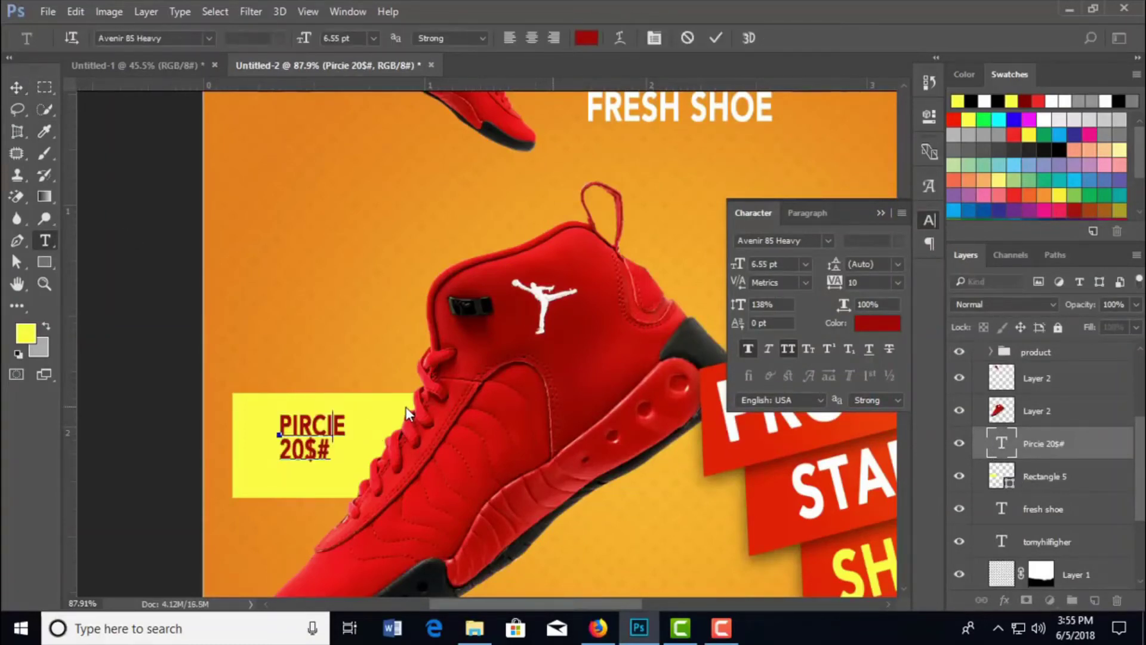
{"action": "key", "text": "BackSpace"}
{"action": "type", "text": "R"}
{"action": "left_click", "coordinate": [331, 451]}
{"action": "key", "text": "BackSpace"}
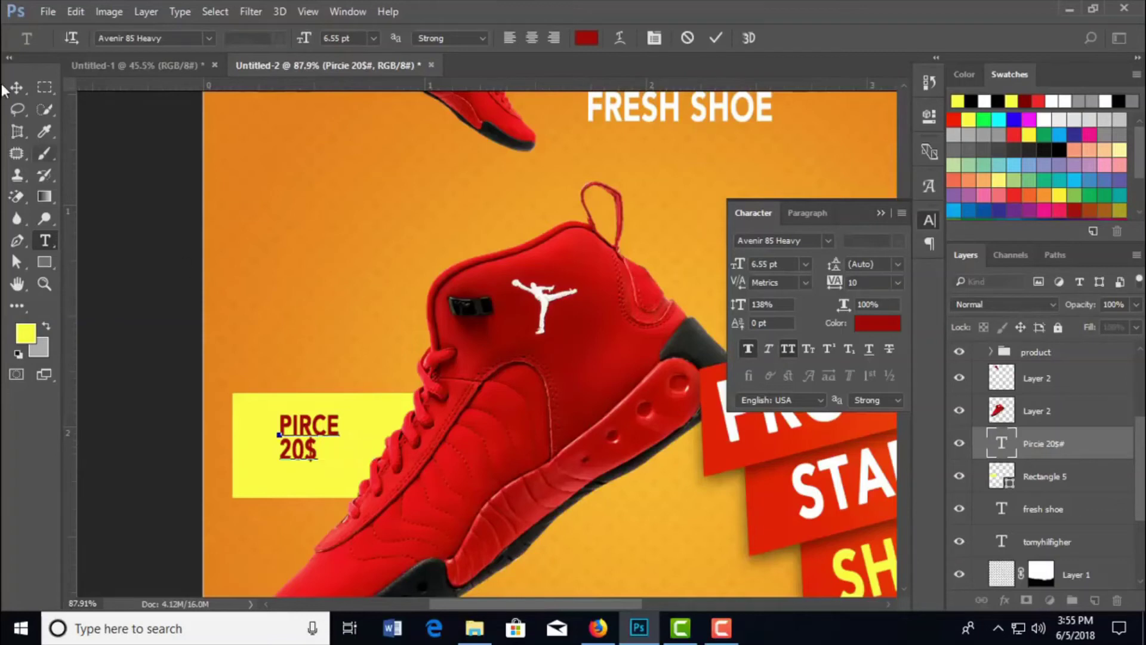
{"action": "left_click", "coordinate": [16, 87]}
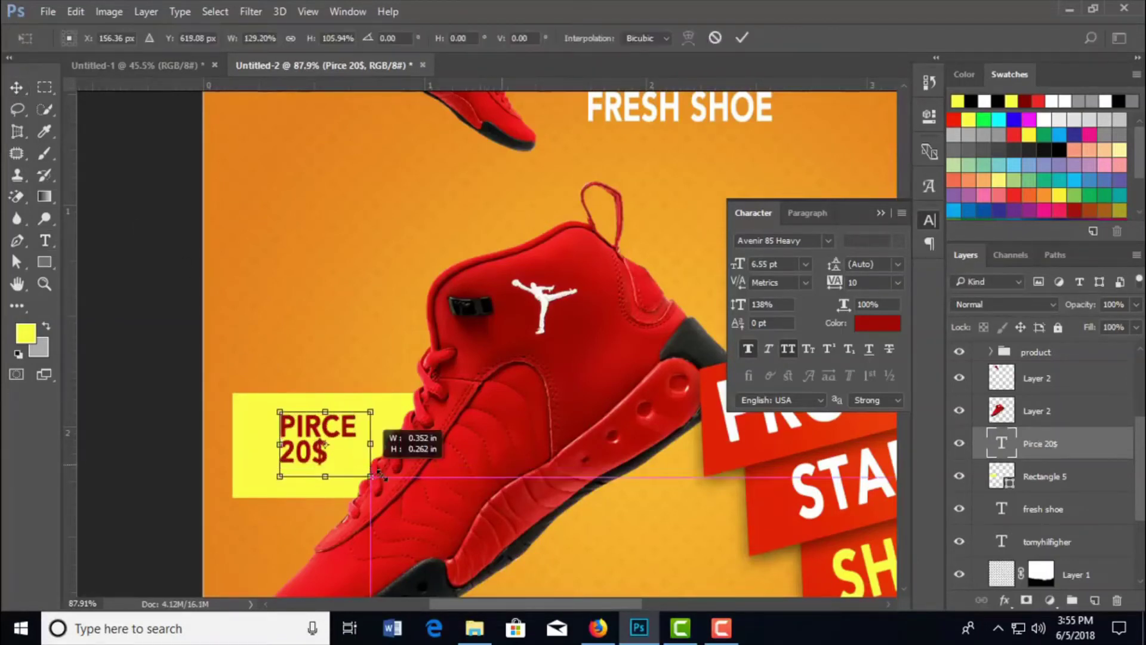
- Scale the price text up proportionally to about 11.74 pt and move it lower on the tag
{"action": "mouse_move", "coordinate": [339, 463]}
{"action": "left_mouse_down"}
{"action": "mouse_move", "coordinate": [395, 476]}
{"action": "mouse_move", "coordinate": [340, 440]}
{"action": "mouse_move", "coordinate": [371, 410]}
{"action": "left_mouse_up"}
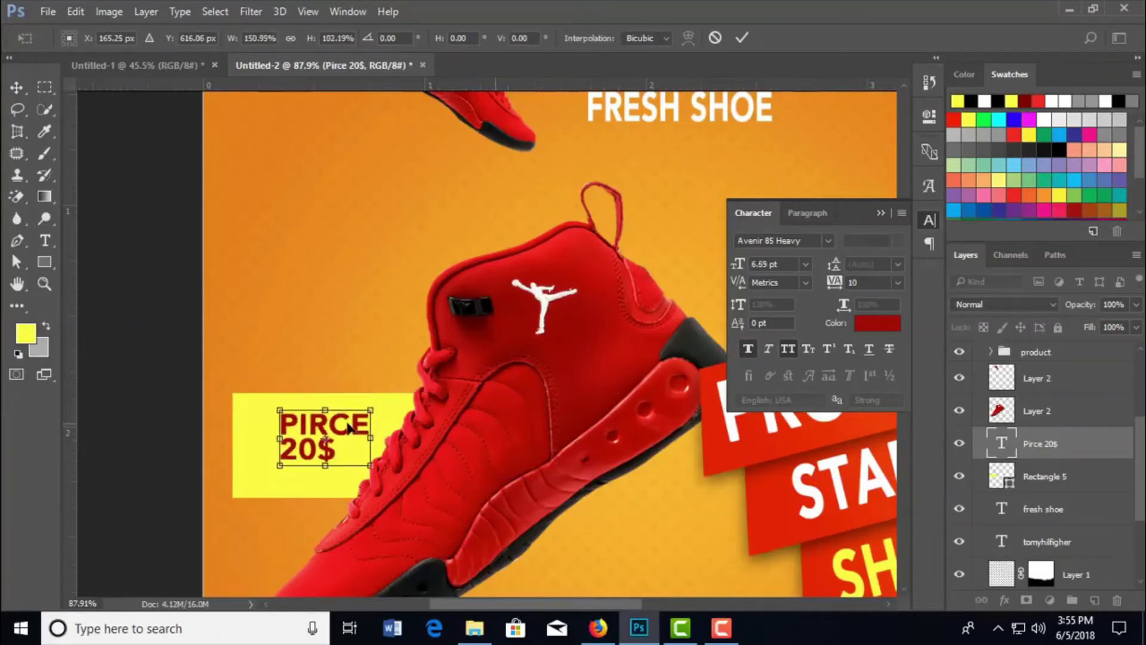
{"action": "key", "text": "ctrl+z"}
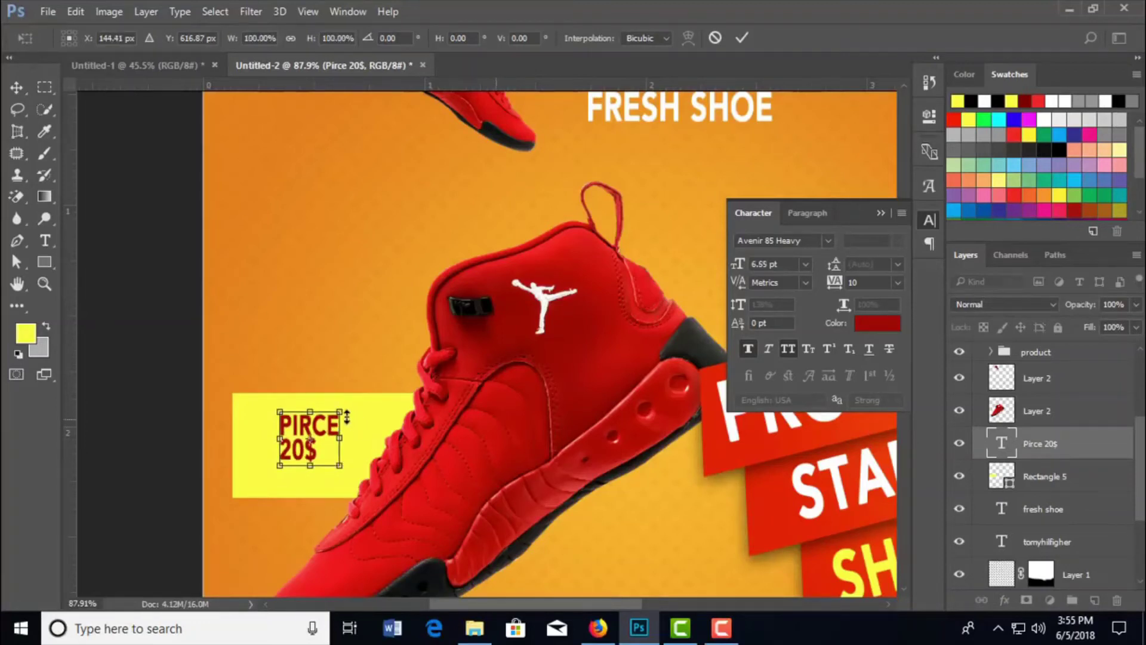
{"action": "left_click_drag", "start_coordinate": [345, 414], "coordinate": [366, 391]}
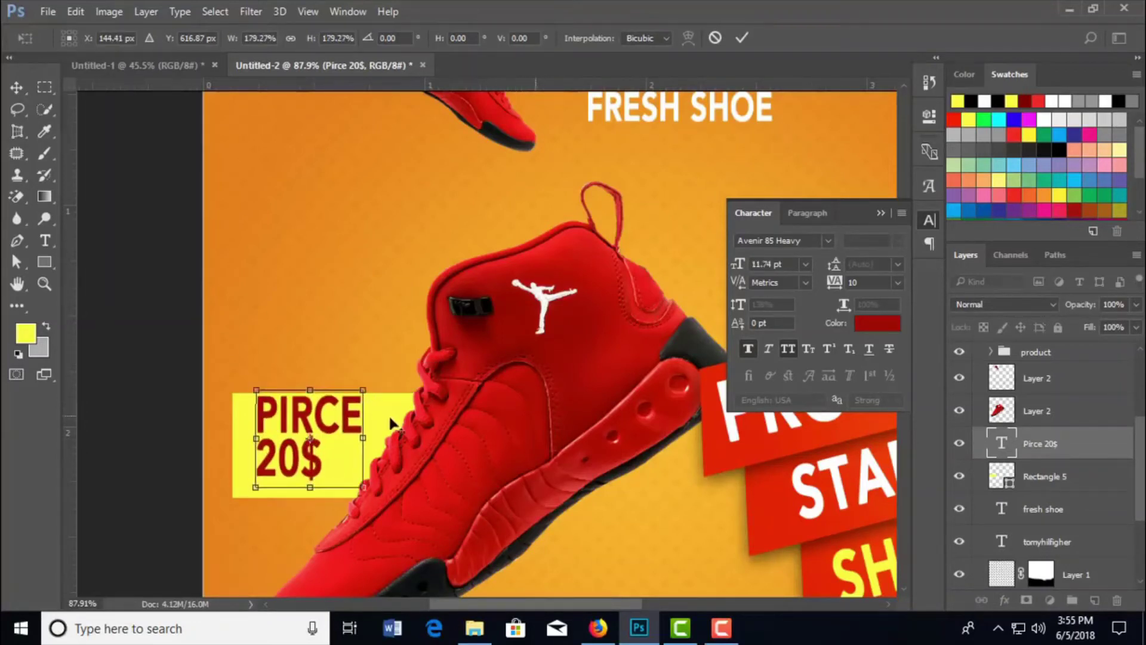
{"action": "left_click", "coordinate": [742, 37]}
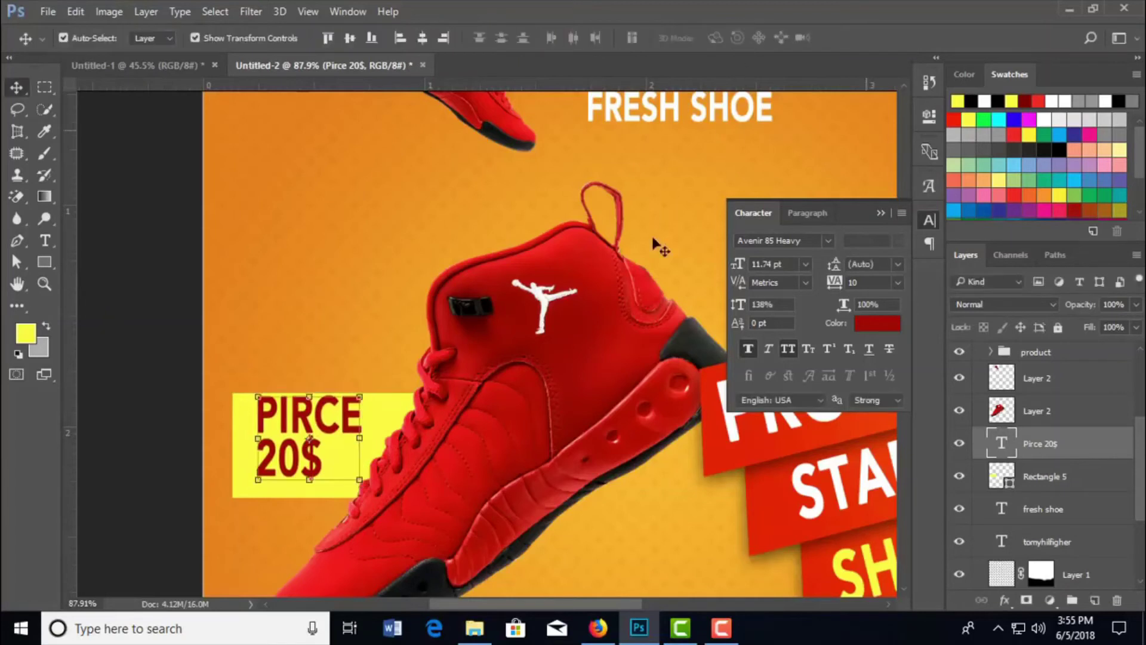
{"action": "left_click_drag", "start_coordinate": [349, 424], "coordinate": [353, 436]}
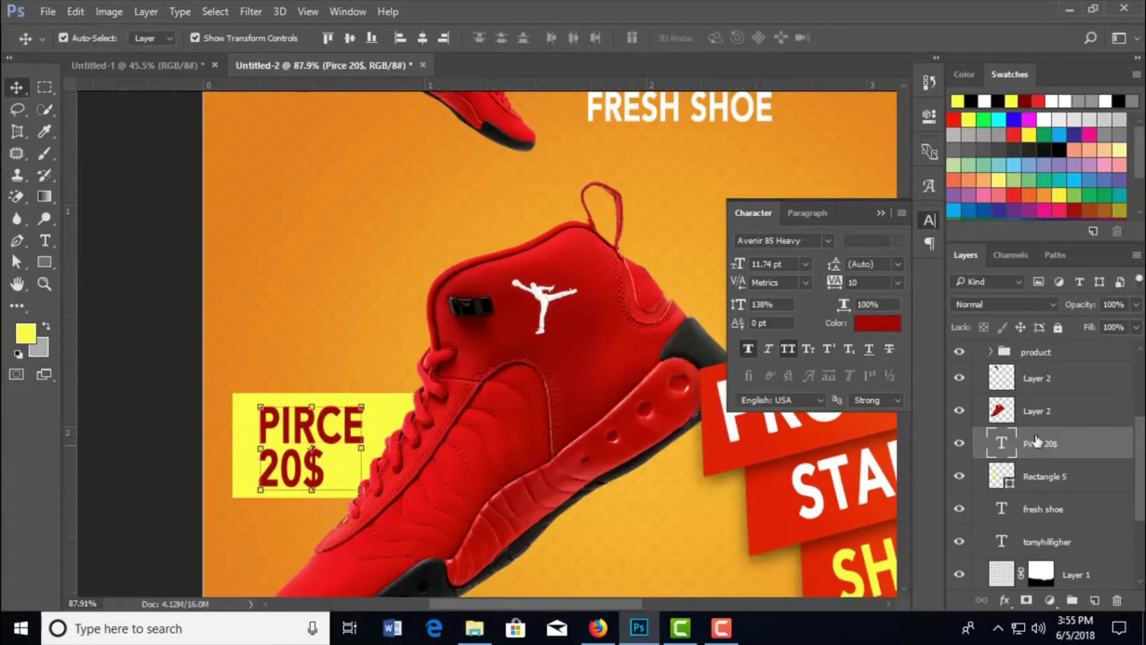
{"action": "double_click", "coordinate": [1003, 445]}
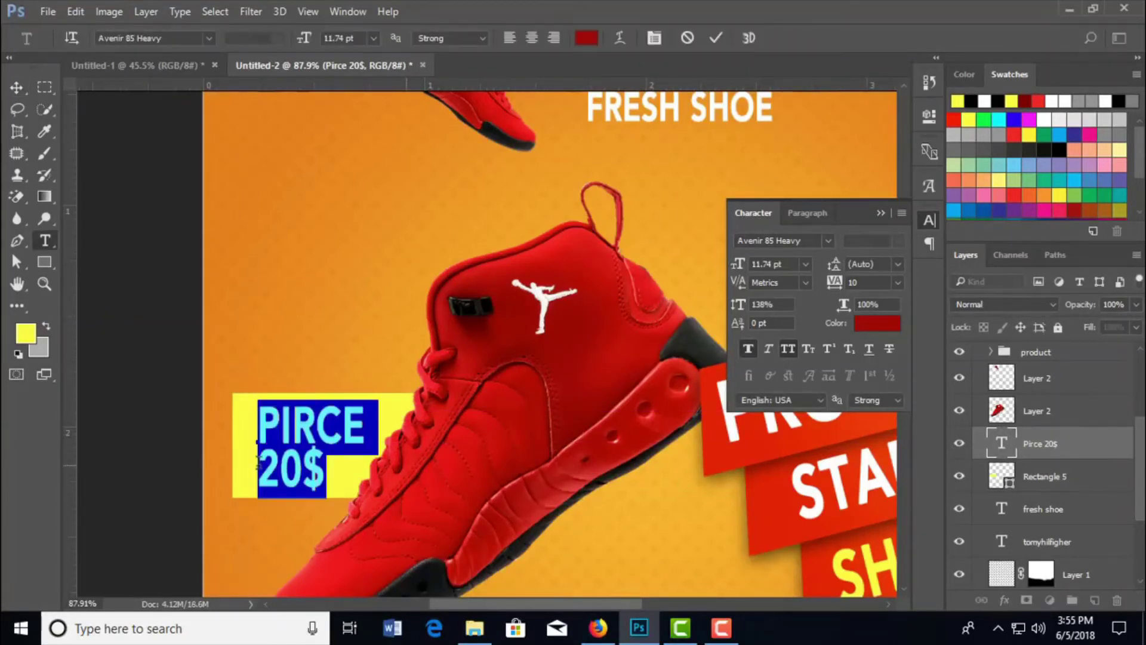
- Reduce the font size of 'PIRCE' in the price text
{"action": "left_click", "coordinate": [304, 470]}
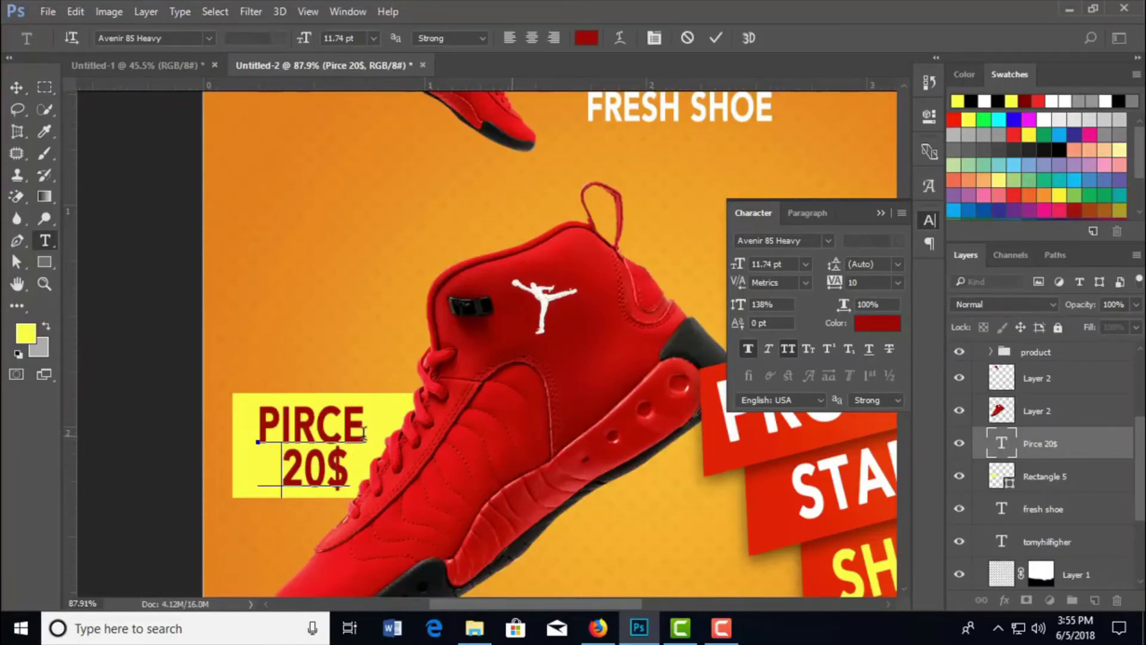
{"action": "left_click_drag", "start_coordinate": [353, 439], "coordinate": [257, 427]}
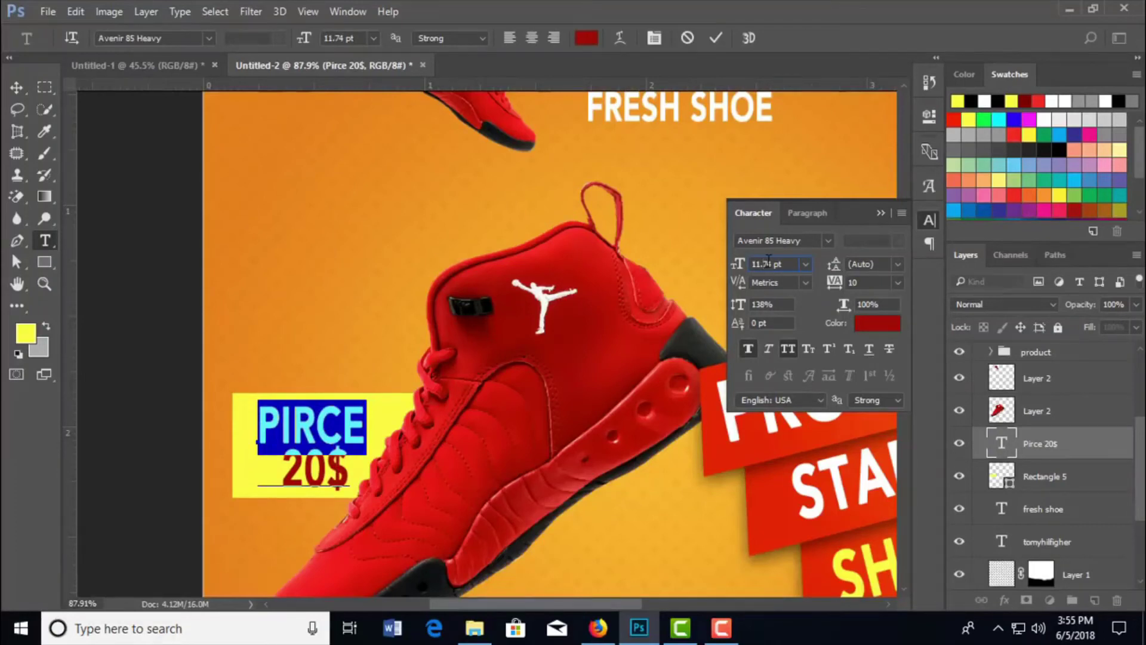
{"action": "scroll", "coordinate": [768, 260], "scroll_direction": "down", "scroll_amount": 2}
{"action": "scroll", "coordinate": [769, 261], "scroll_direction": "down", "scroll_amount": 2}
{"action": "scroll", "coordinate": [766, 262], "scroll_direction": "down", "scroll_amount": 1}
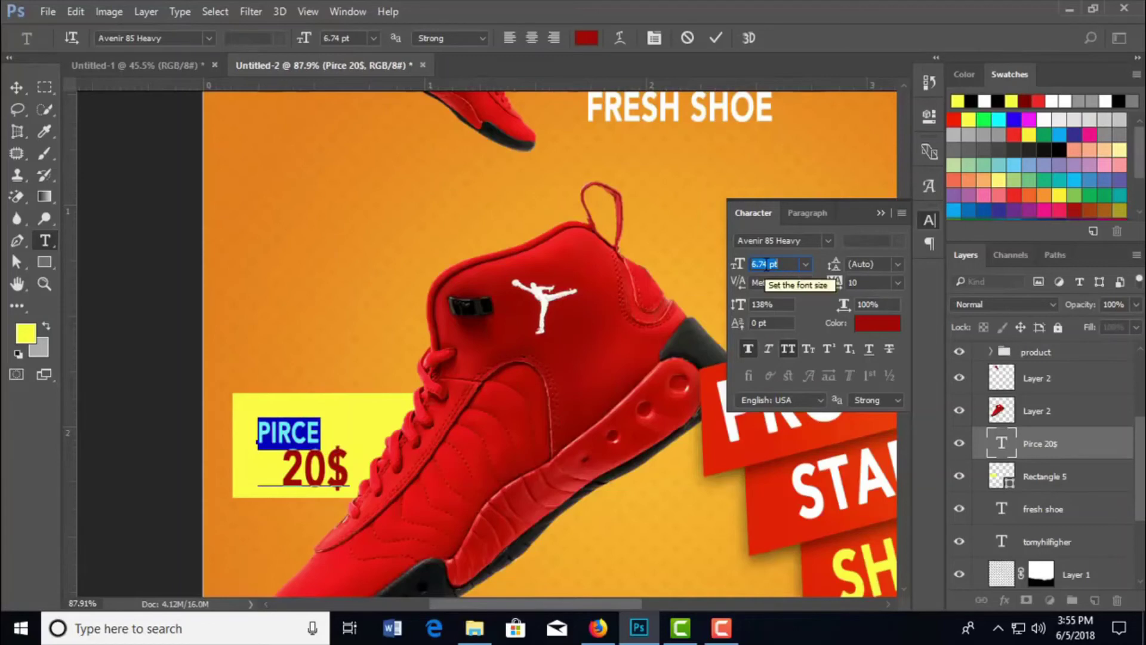
{"action": "left_click", "coordinate": [716, 38]}
{"action": "key", "text": "v"}
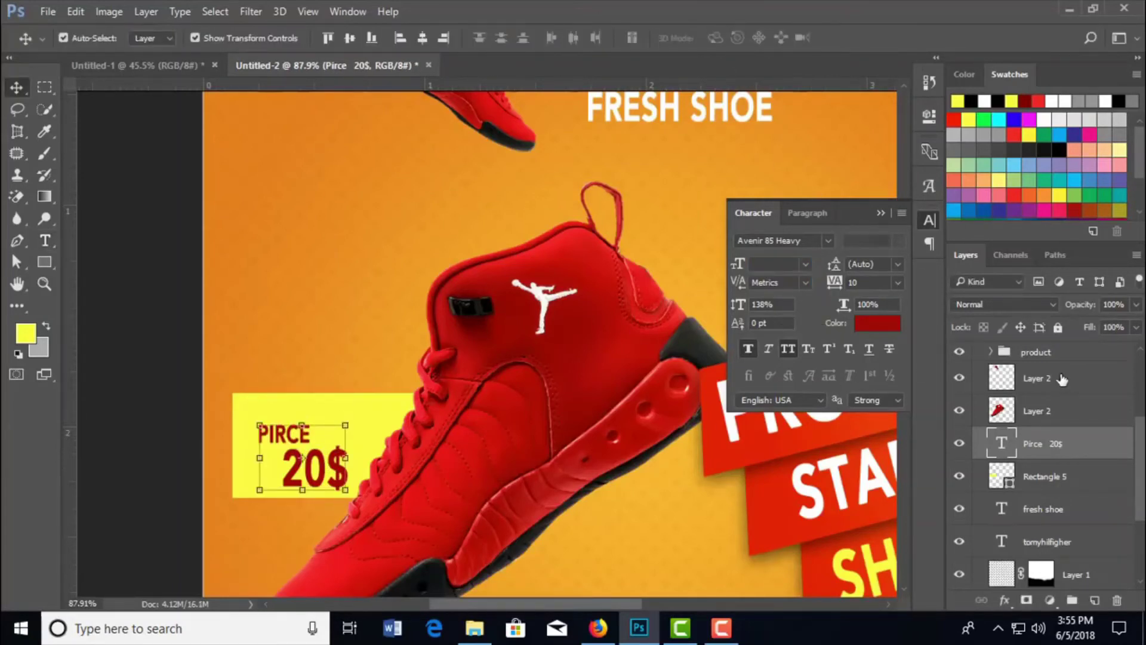
- Set '20$' to 15 pt on its own line below PIRCE, then nudge the text up
{"action": "double_click", "coordinate": [1001, 442]}
{"action": "left_click_drag", "start_coordinate": [286, 464], "coordinate": [358, 465]}
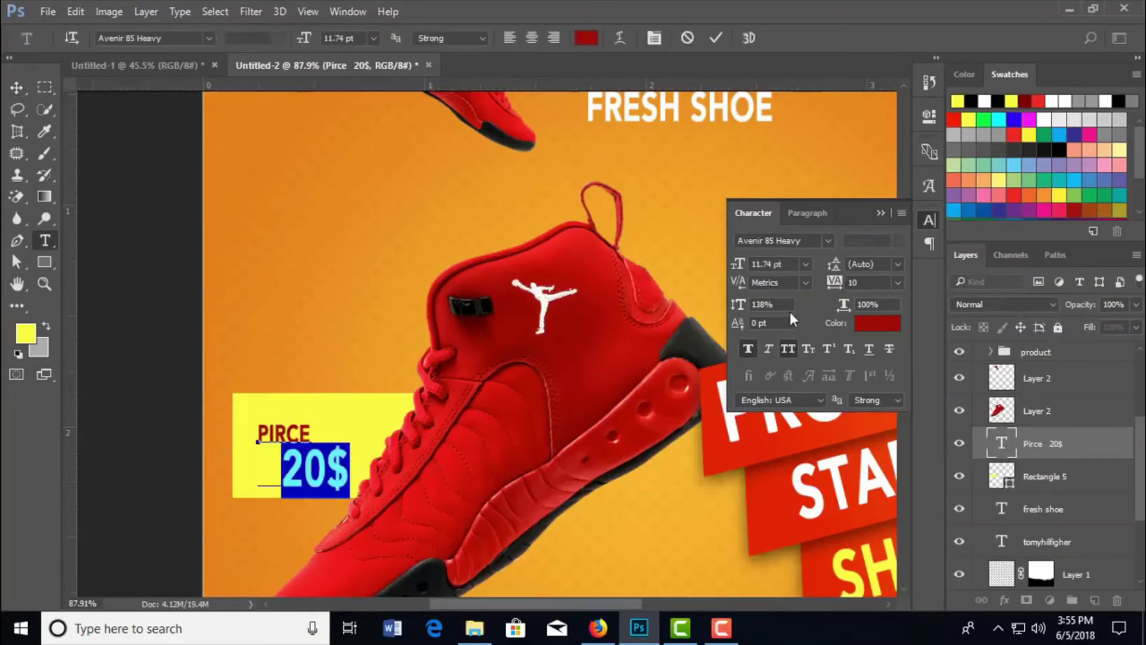
{"action": "type", "text": "15"}
{"action": "key", "text": "Return"}
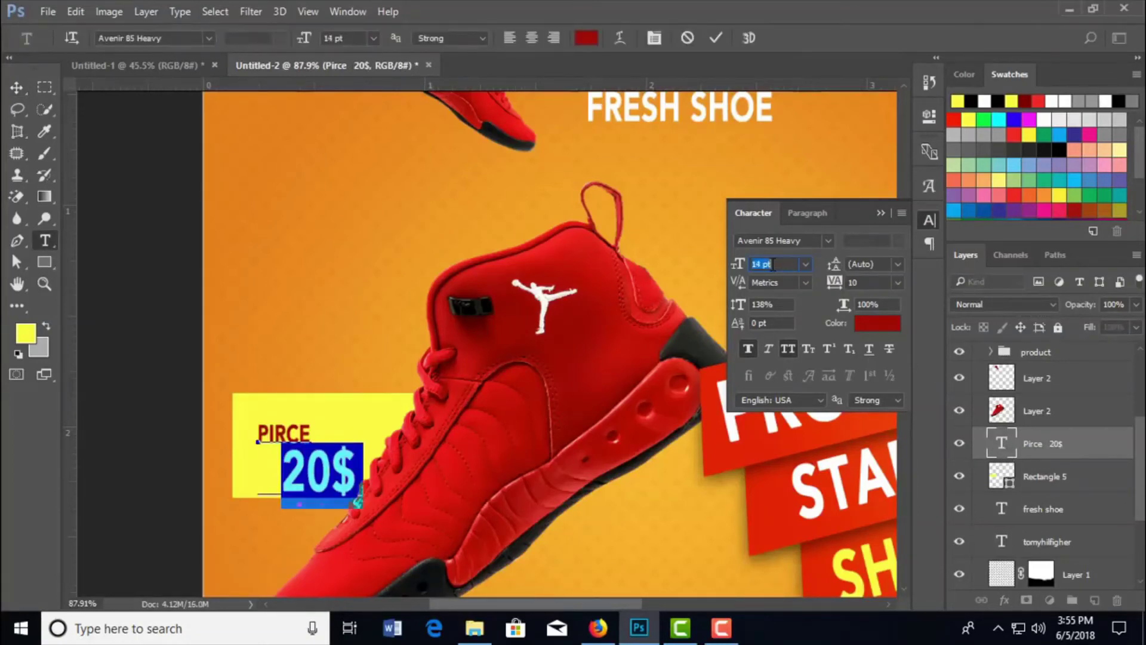
{"action": "left_click", "coordinate": [276, 466]}
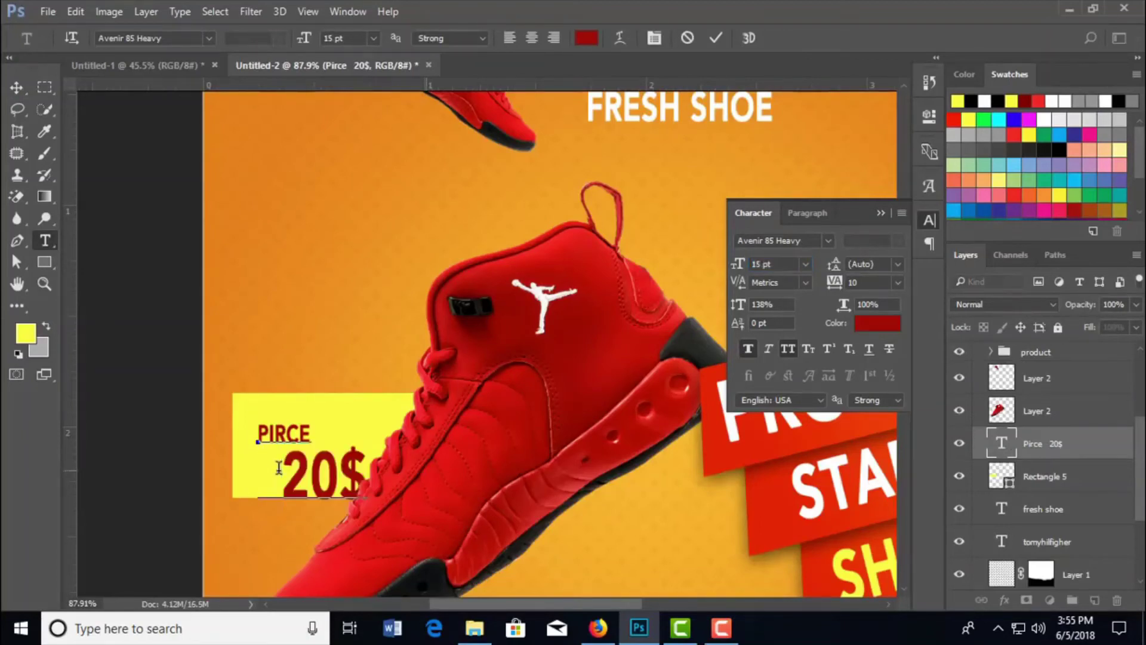
{"action": "key", "text": "BackSpace"}
{"action": "key", "text": "BackSpace"}
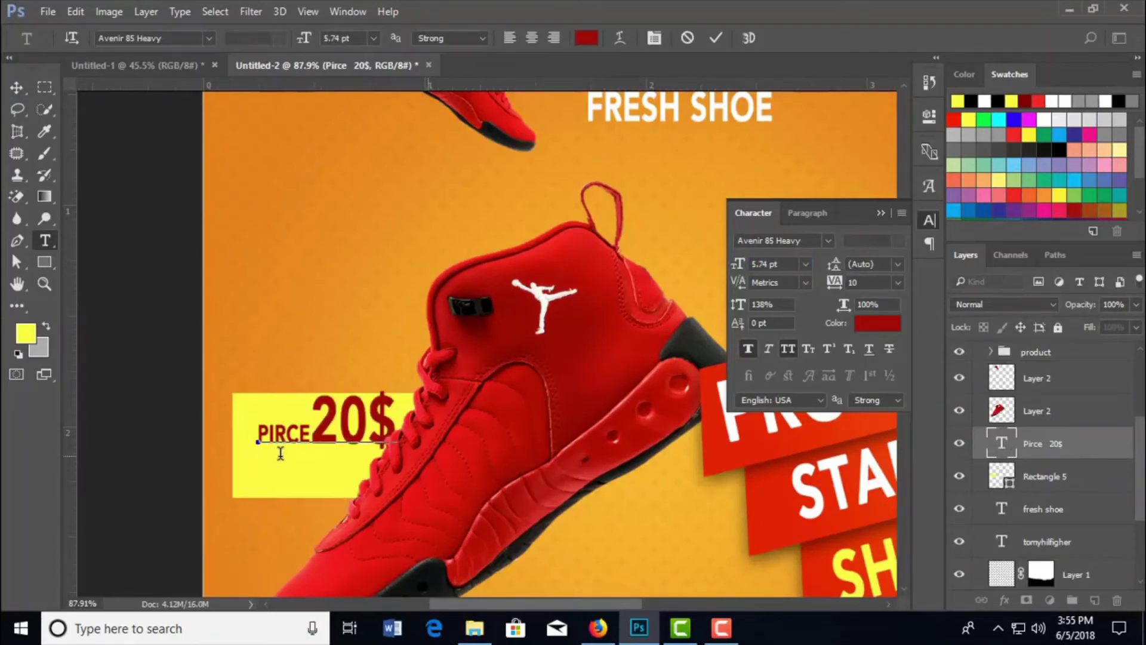
{"action": "key", "text": "Return"}
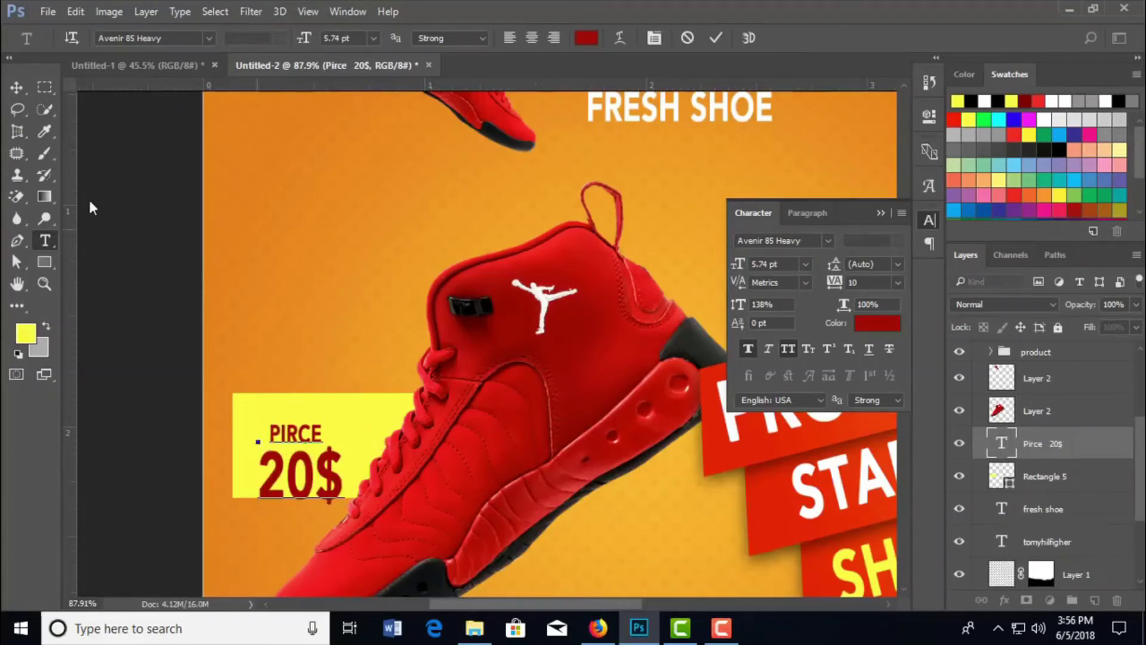
{"action": "left_click", "coordinate": [17, 87]}
{"action": "left_click_drag", "start_coordinate": [306, 482], "coordinate": [312, 464]}
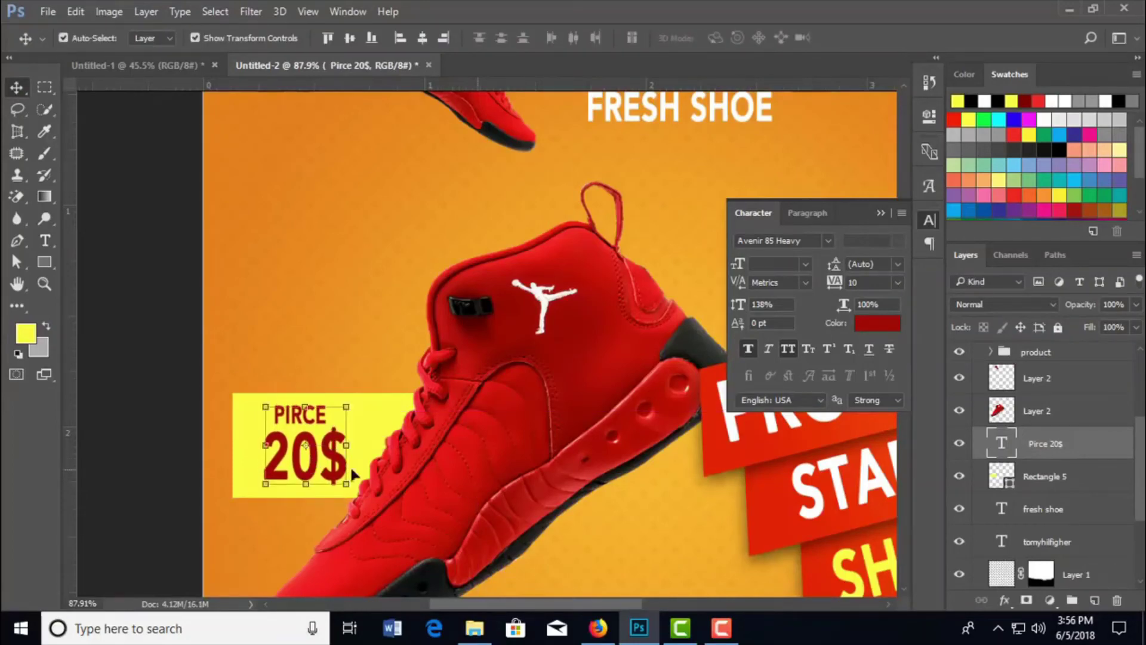
{"action": "scroll", "coordinate": [385, 453], "scroll_direction": "down", "scroll_amount": 3}
{"action": "scroll", "coordinate": [385, 454], "scroll_direction": "down", "scroll_amount": 2}
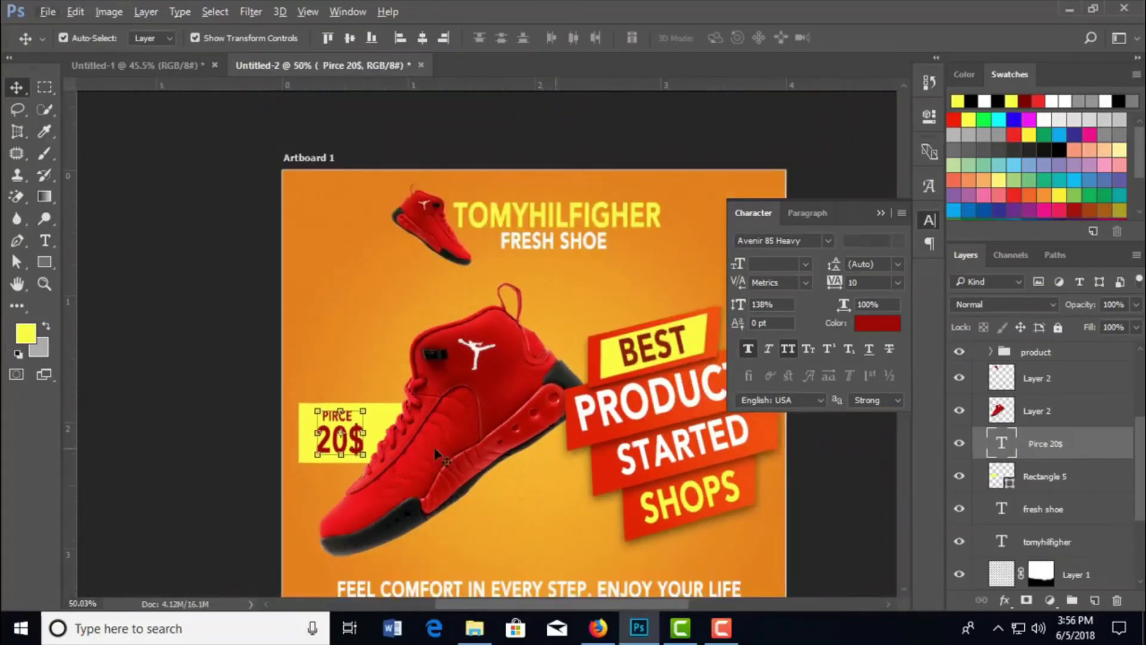
{"action": "left_click", "coordinate": [549, 492]}
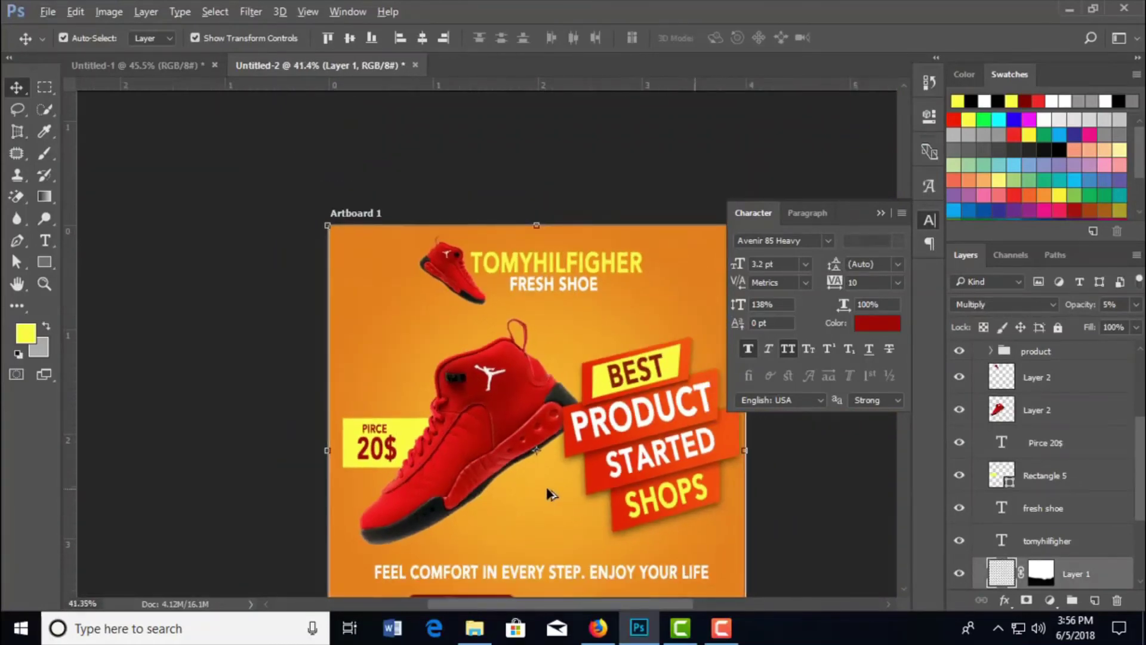
{"action": "scroll", "coordinate": [548, 493], "scroll_direction": "up", "scroll_amount": 2}
{"action": "scroll", "coordinate": [547, 493], "scroll_direction": "down", "scroll_amount": 1}
{"action": "left_click_drag", "start_coordinate": [552, 497], "coordinate": [490, 491]}
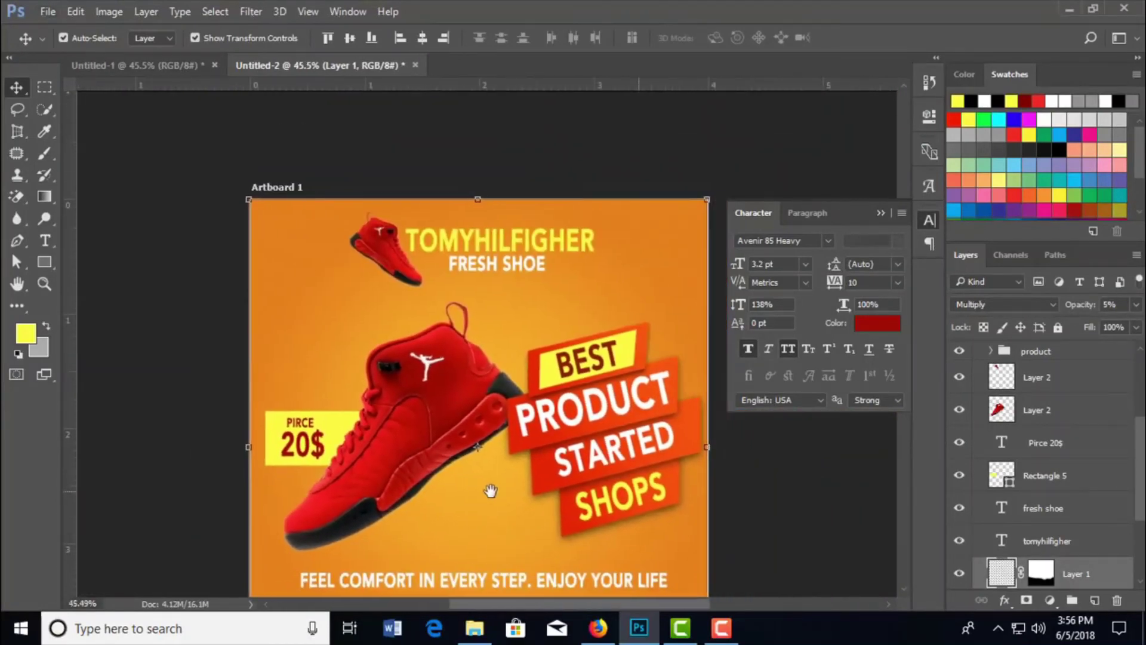
{"action": "scroll", "coordinate": [486, 491], "scroll_direction": "up", "scroll_amount": 1}
{"action": "scroll", "coordinate": [486, 492], "scroll_direction": "down", "scroll_amount": 2}
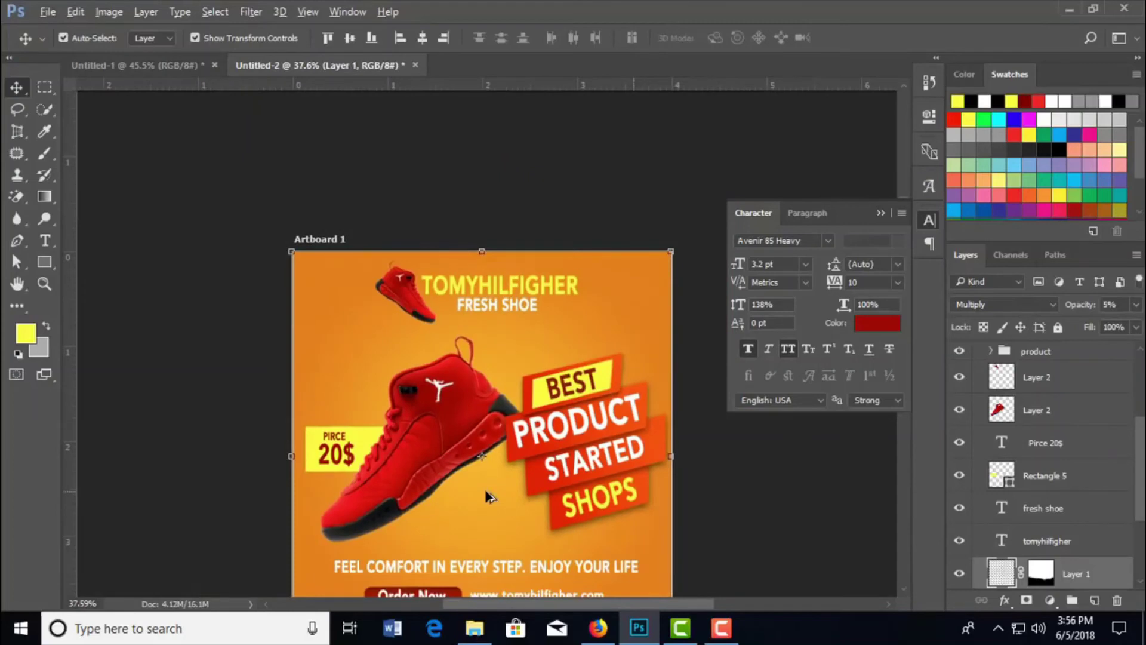
{"action": "scroll", "coordinate": [504, 409], "scroll_direction": "up", "scroll_amount": 2}
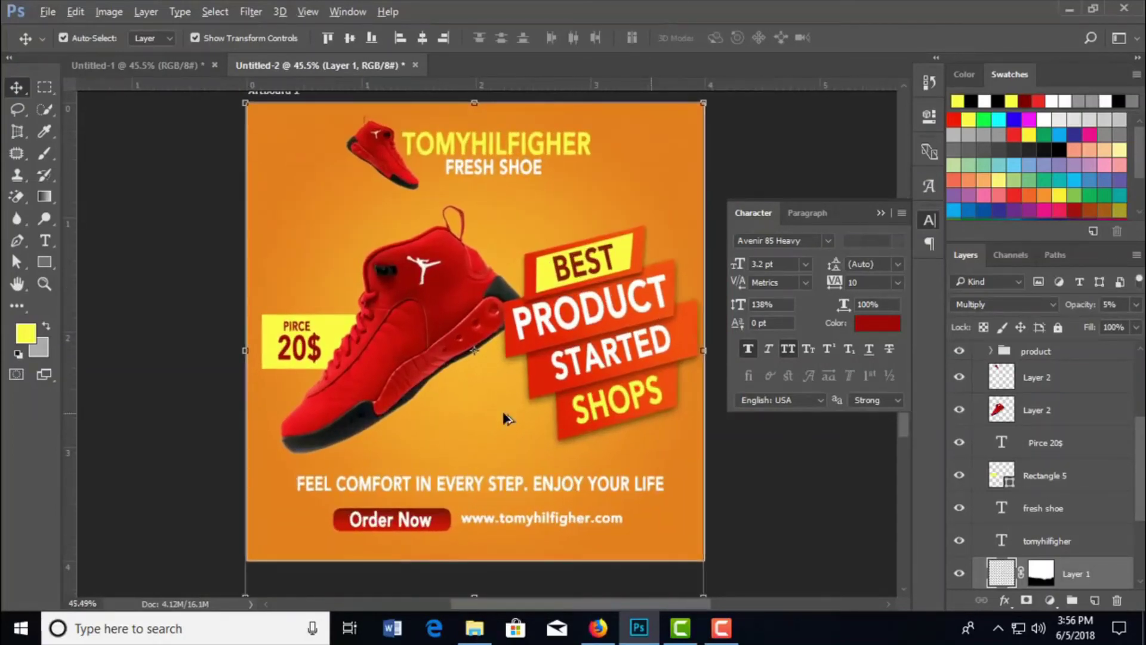
{"action": "left_click", "coordinate": [744, 490]}
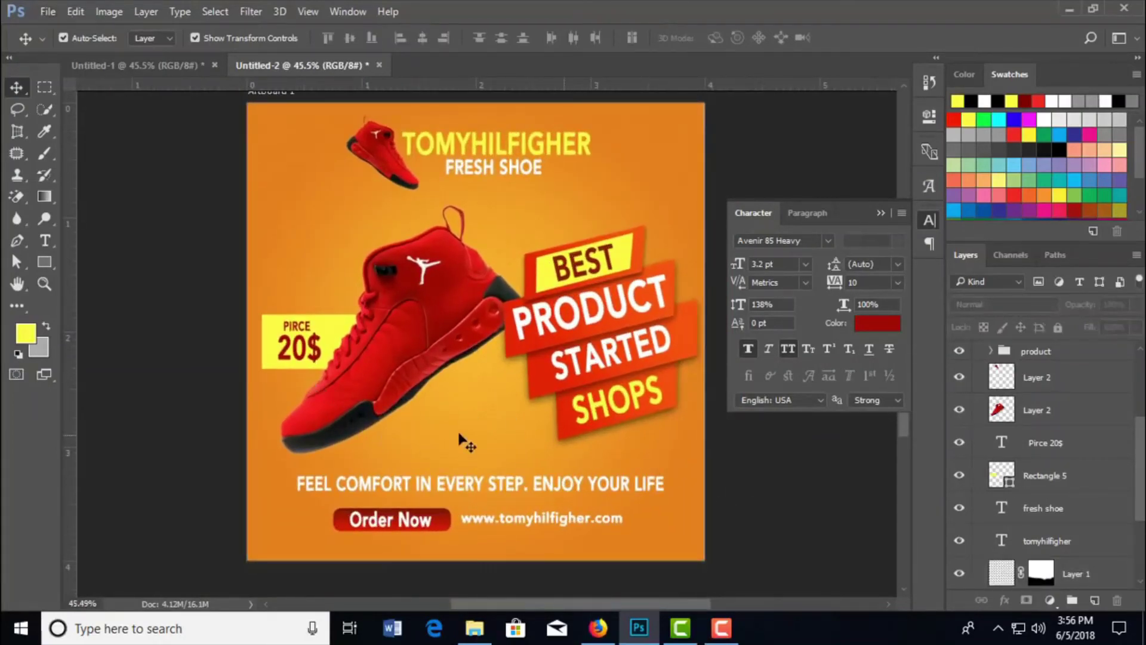
{"action": "scroll", "coordinate": [470, 429], "scroll_direction": "up", "scroll_amount": 1}
{"action": "scroll", "coordinate": [471, 434], "scroll_direction": "down", "scroll_amount": 2}
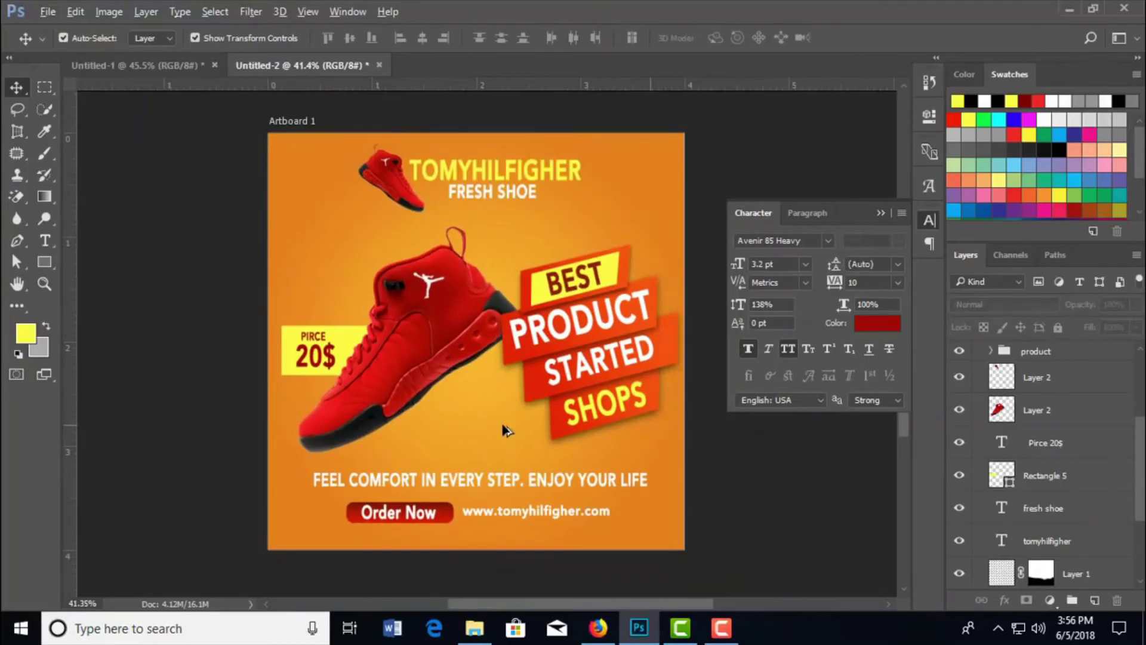
{"action": "scroll", "coordinate": [503, 425], "scroll_direction": "up", "scroll_amount": 1}
{"action": "scroll", "coordinate": [503, 425], "scroll_direction": "up", "scroll_amount": 1}
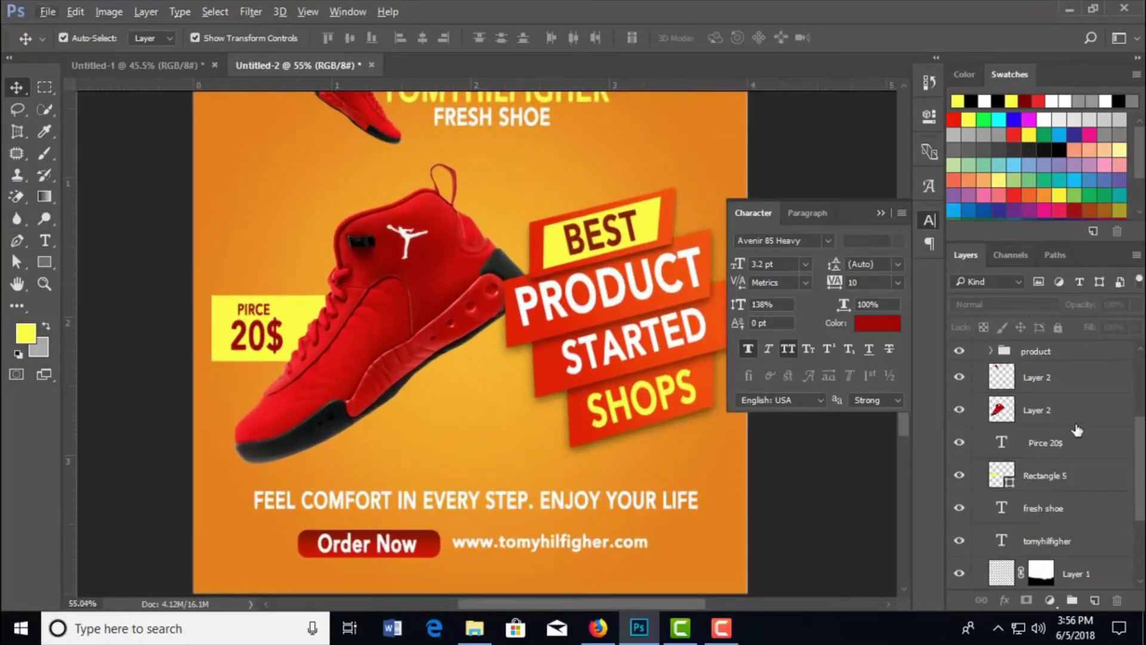
{"action": "left_click", "coordinate": [1048, 424]}
{"action": "left_click", "coordinate": [1018, 439]}
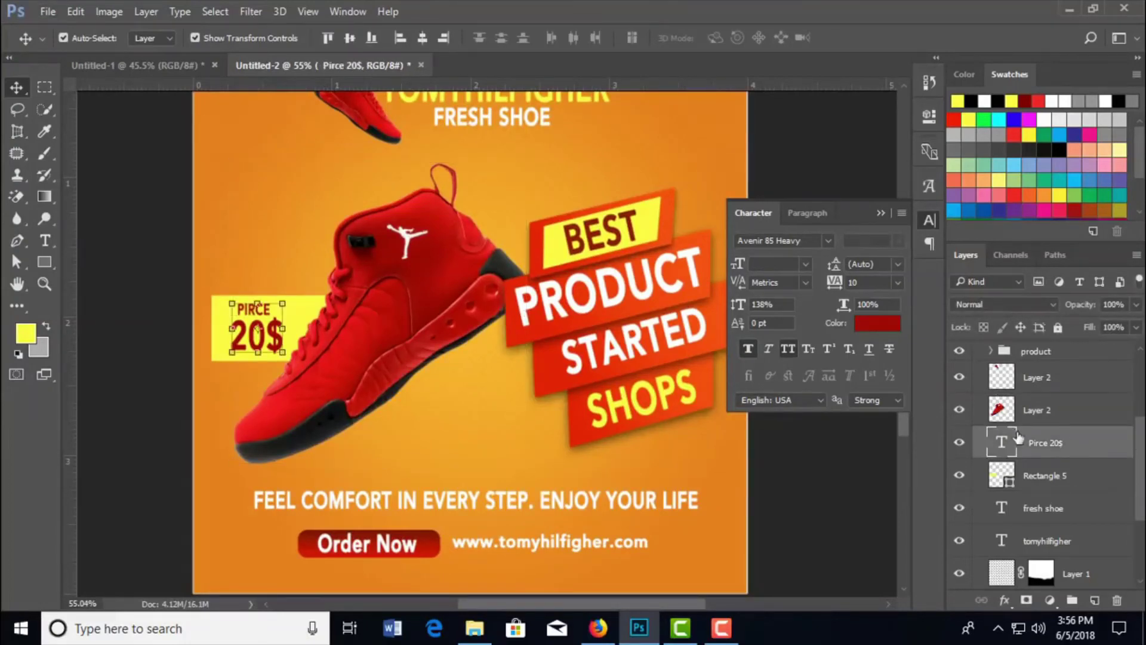
- Draw a flat ellipse beneath the sneaker's sole and convert it to a smart object
{"action": "left_click", "coordinate": [44, 262]}
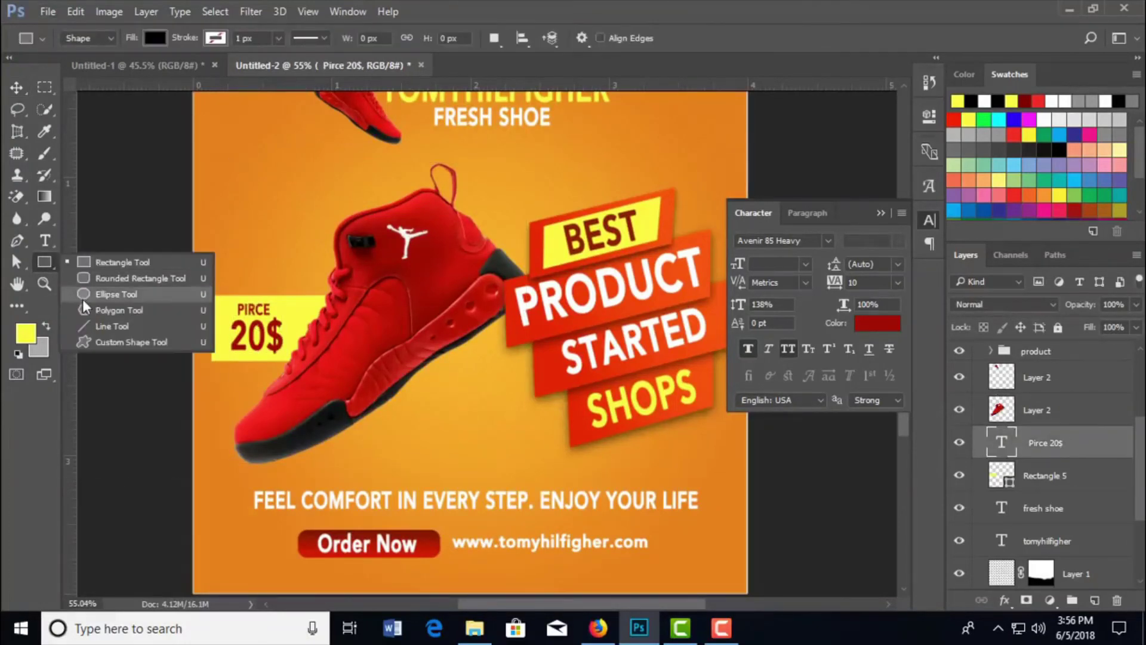
{"action": "left_click", "coordinate": [87, 295]}
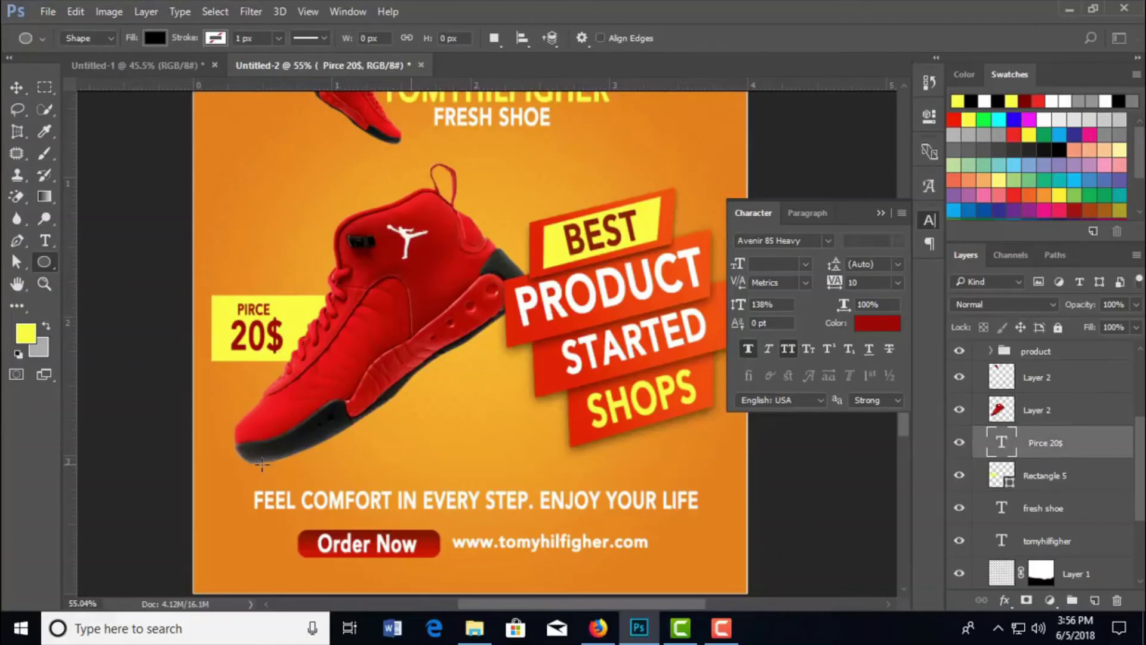
{"action": "left_click_drag", "start_coordinate": [261, 464], "coordinate": [575, 444]}
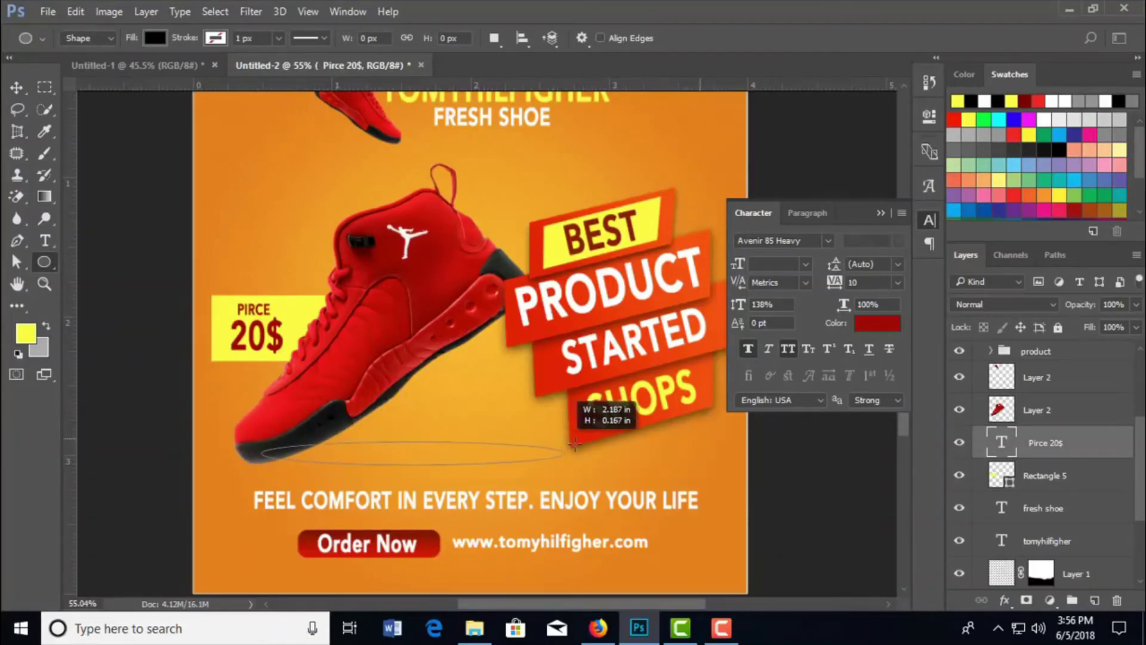
{"action": "left_click_drag", "start_coordinate": [575, 445], "coordinate": [549, 448]}
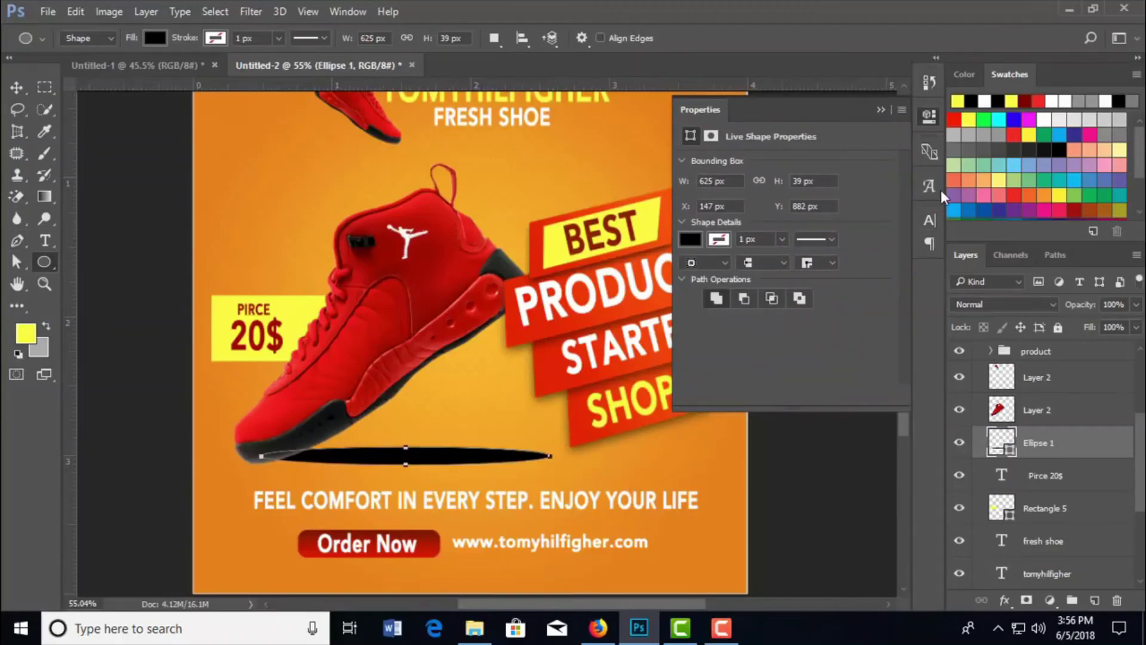
{"action": "right_click", "coordinate": [1029, 443]}
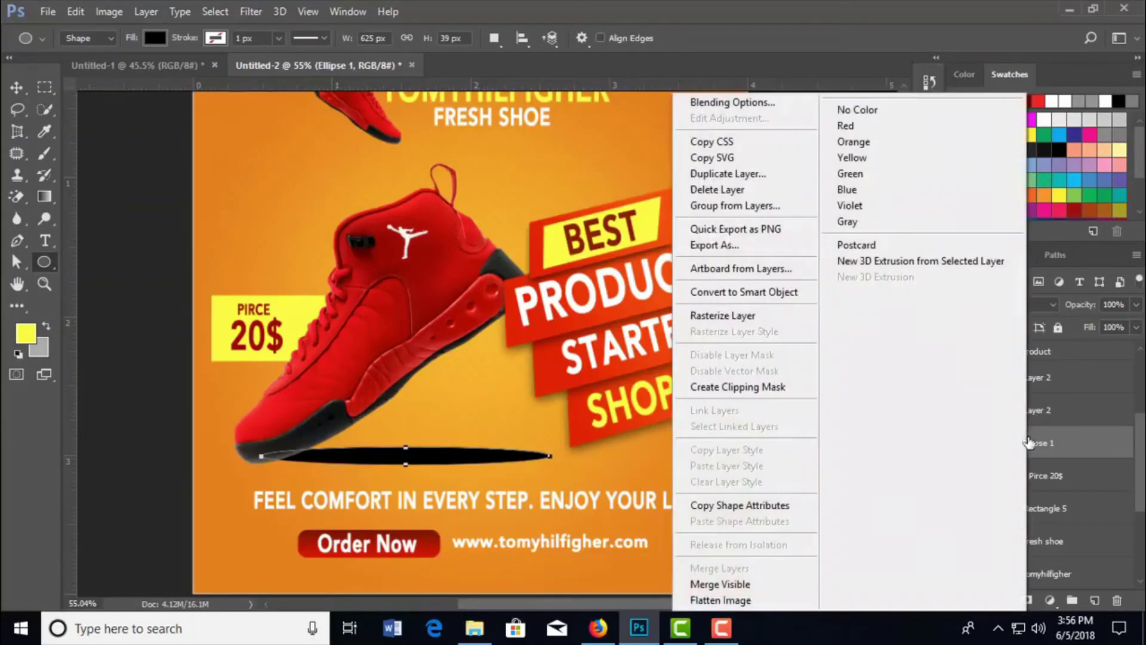
{"action": "left_click", "coordinate": [746, 290]}
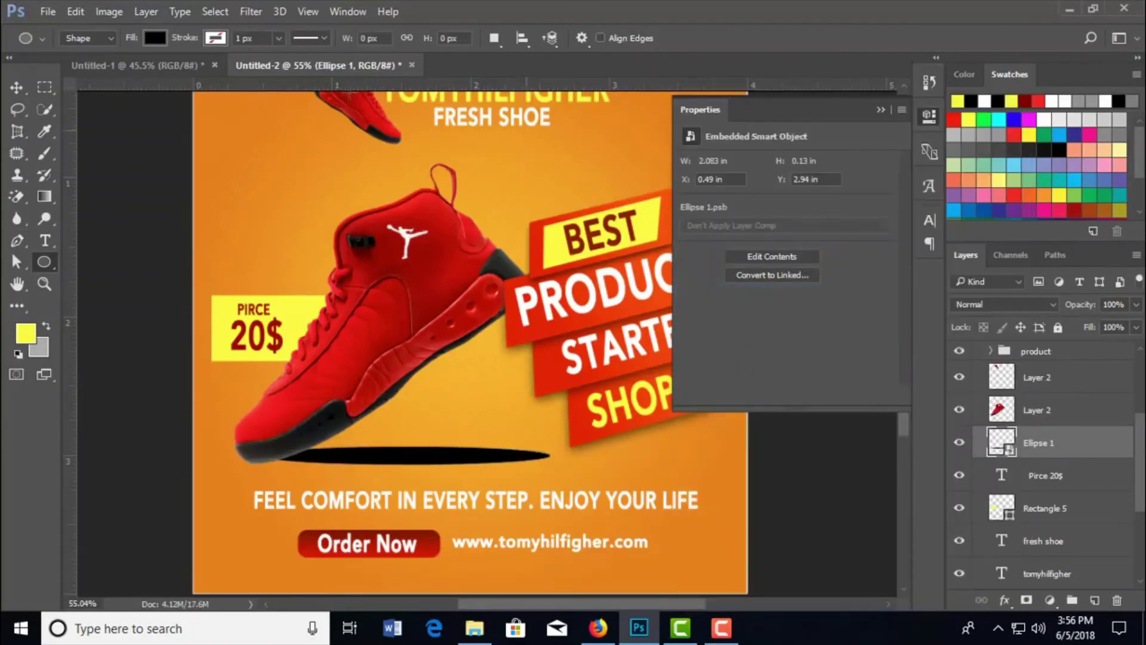
- Apply a Gaussian Blur of about 20.8 px to the ellipse
{"action": "left_click", "coordinate": [251, 11]}
{"action": "mouse_move", "coordinate": [269, 196]}
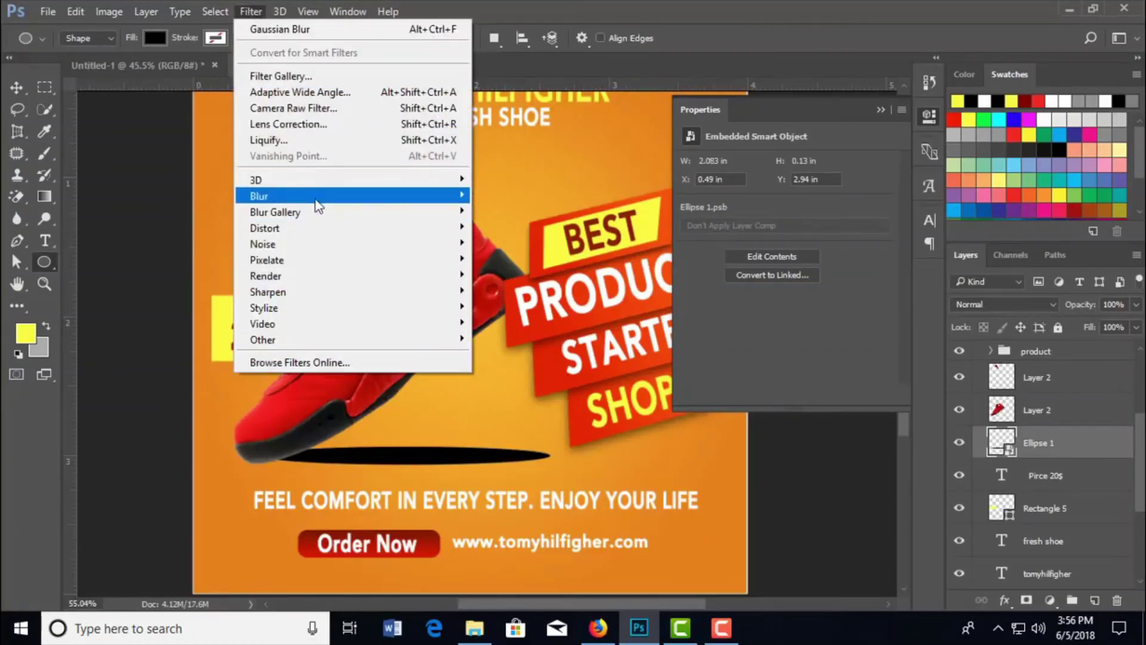
{"action": "left_click", "coordinate": [517, 259]}
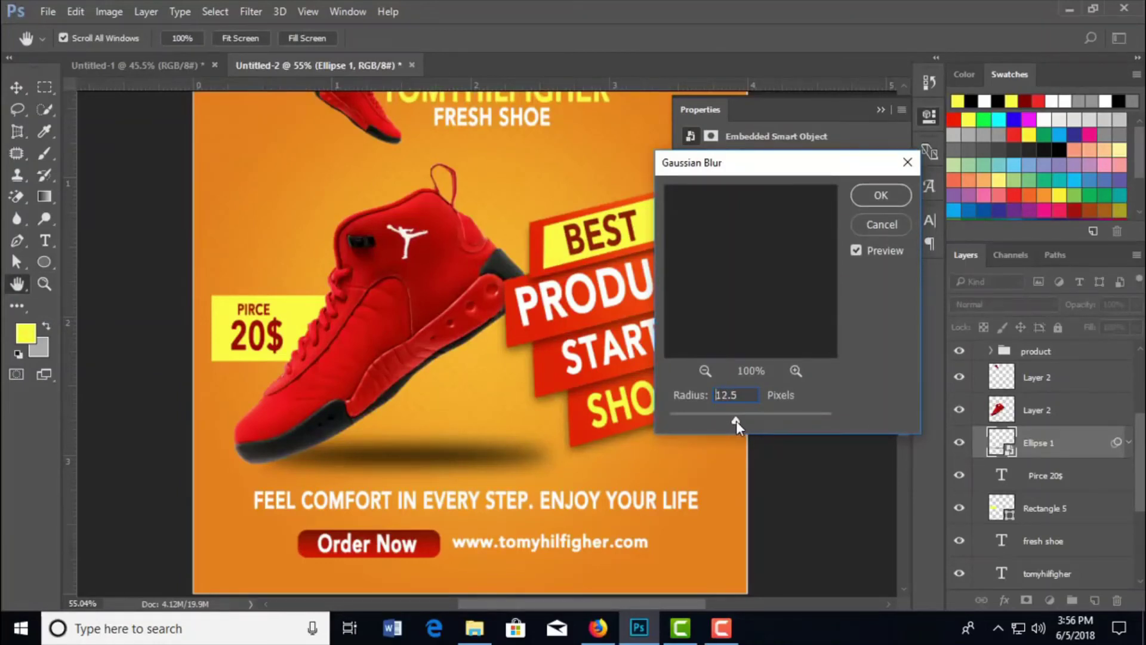
{"action": "left_click_drag", "start_coordinate": [737, 421], "coordinate": [737, 421]}
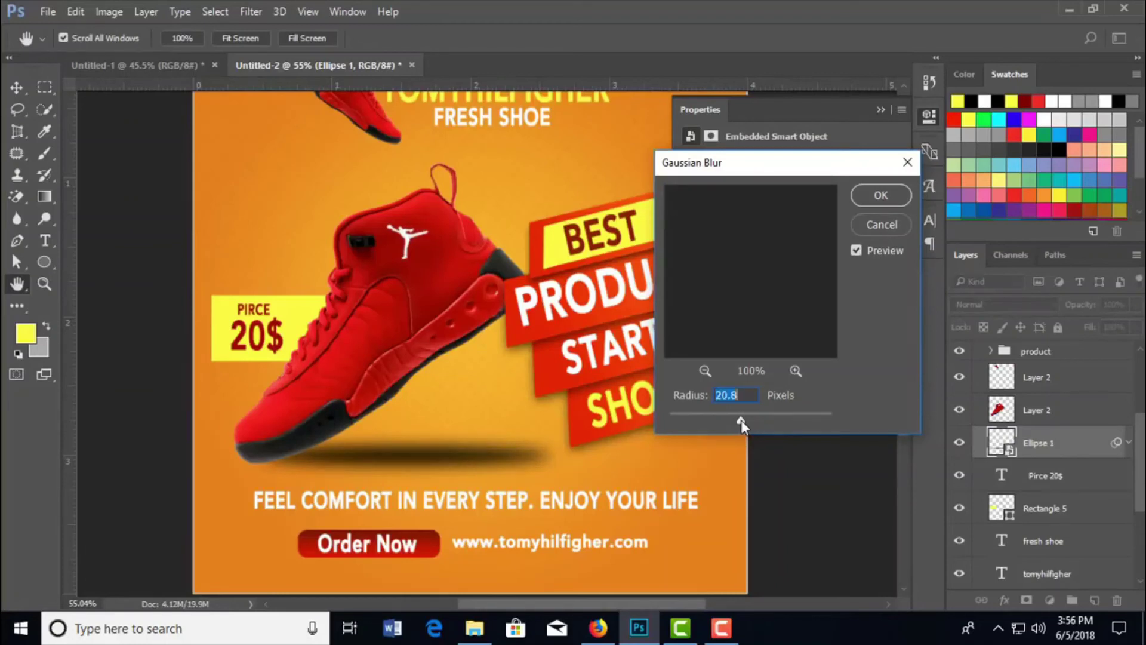
{"action": "left_click", "coordinate": [881, 194]}
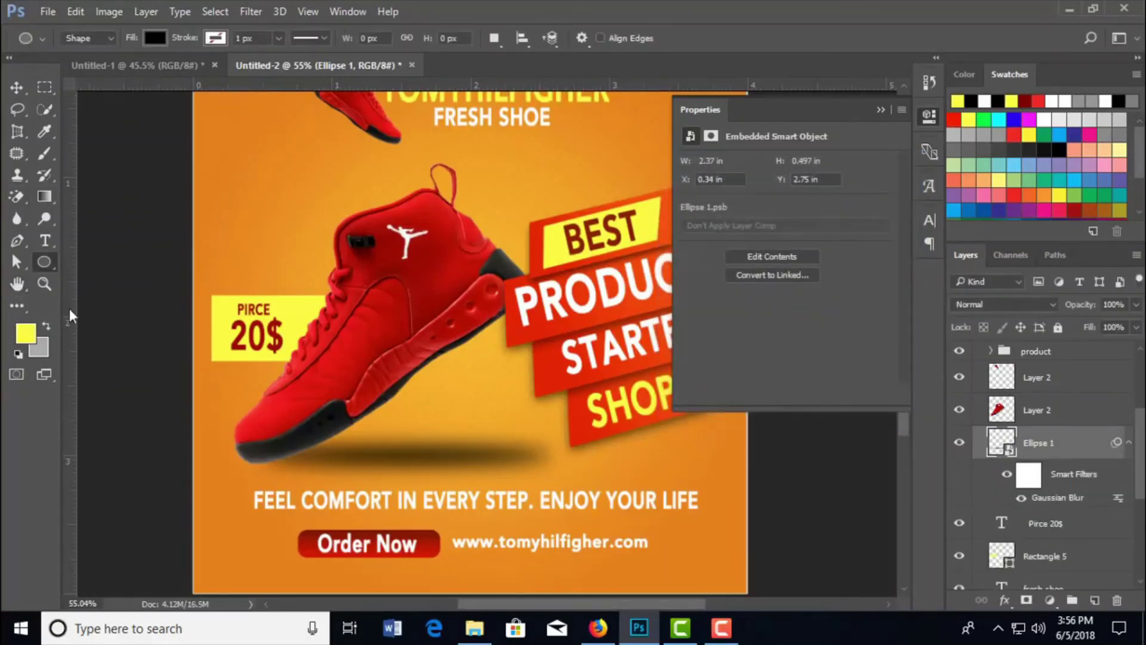
- Distort the blurred ellipse so it tilts along the sneaker's sole
{"action": "left_click", "coordinate": [74, 12]}
{"action": "mouse_move", "coordinate": [129, 367]}
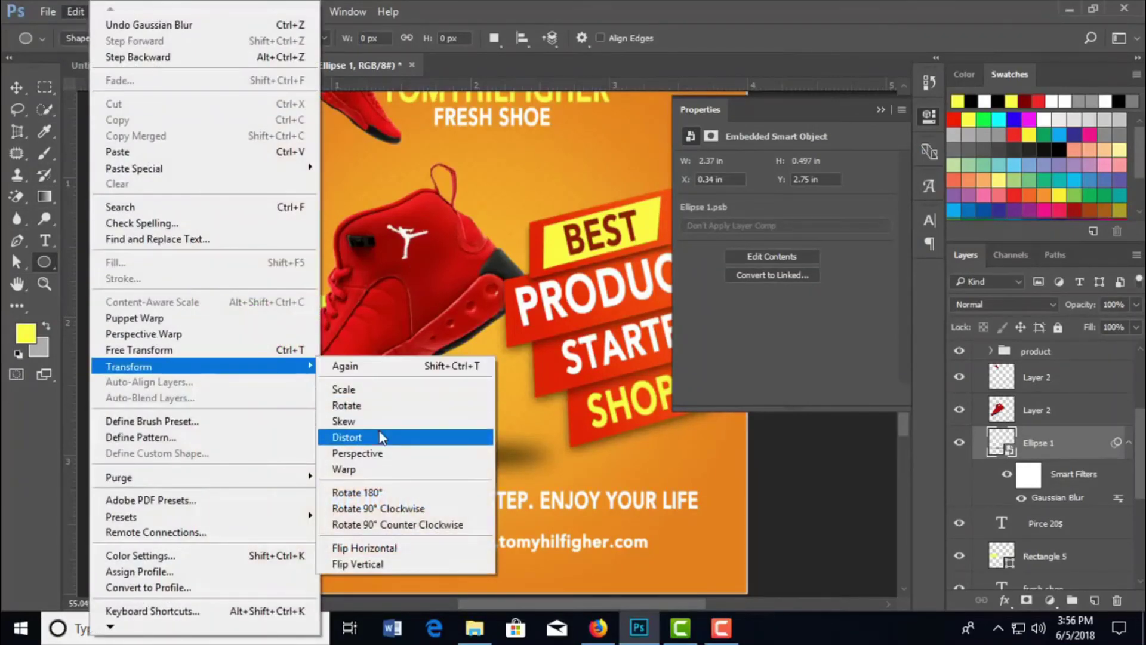
{"action": "left_click", "coordinate": [380, 438]}
{"action": "left_click", "coordinate": [714, 207]}
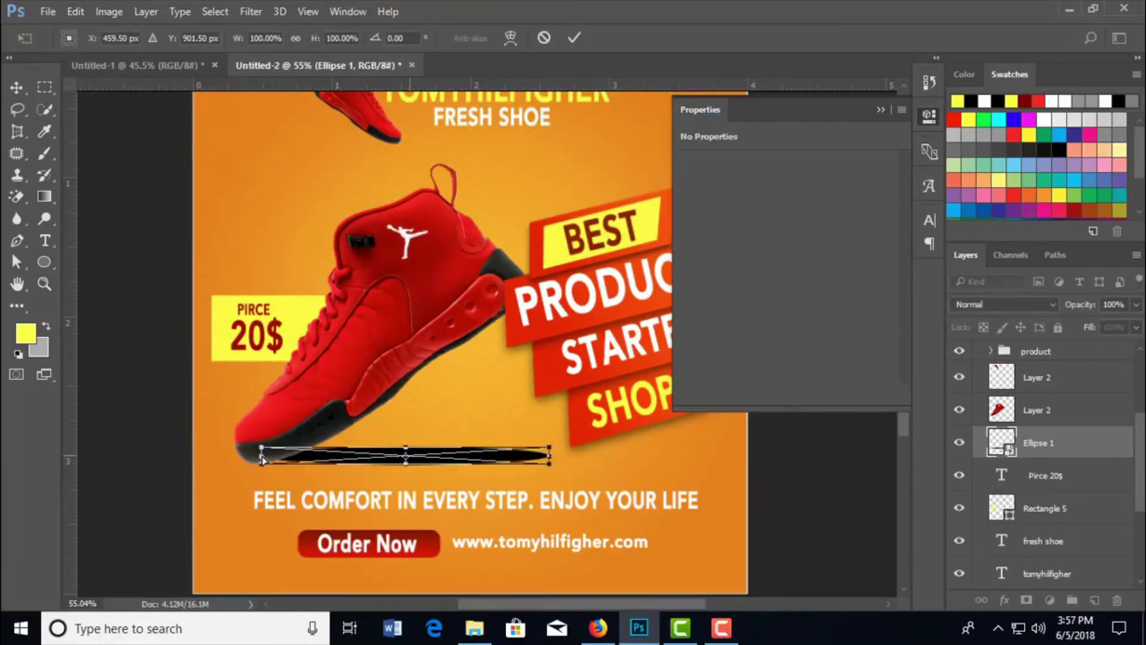
{"action": "left_click_drag", "start_coordinate": [261, 456], "coordinate": [254, 472]}
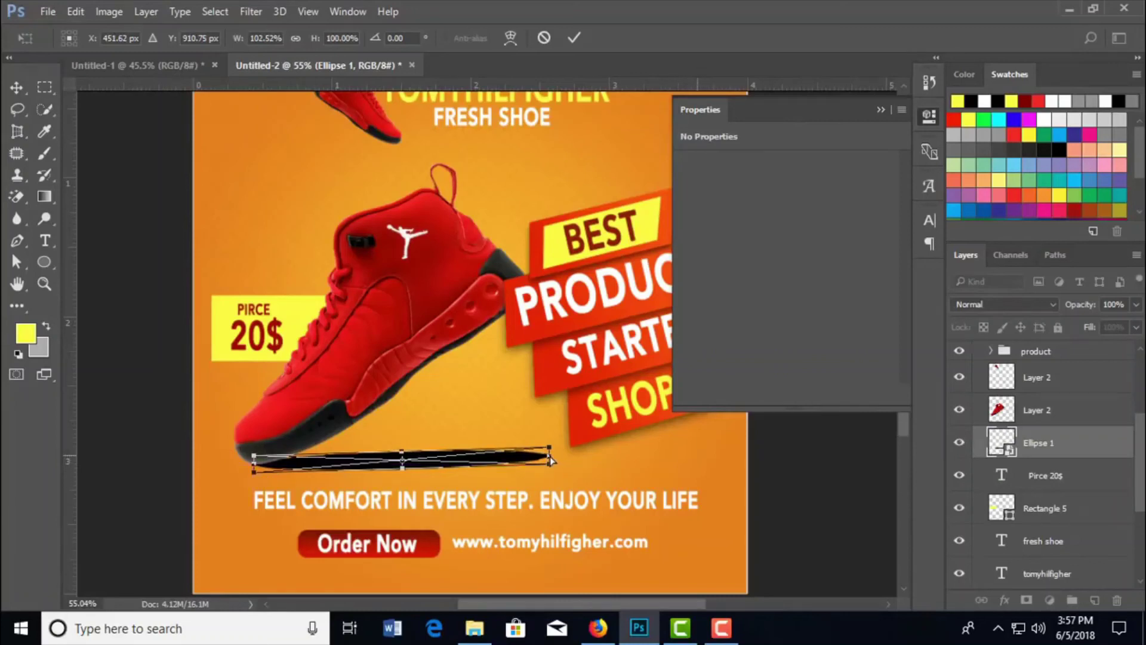
{"action": "left_click_drag", "start_coordinate": [551, 460], "coordinate": [540, 427]}
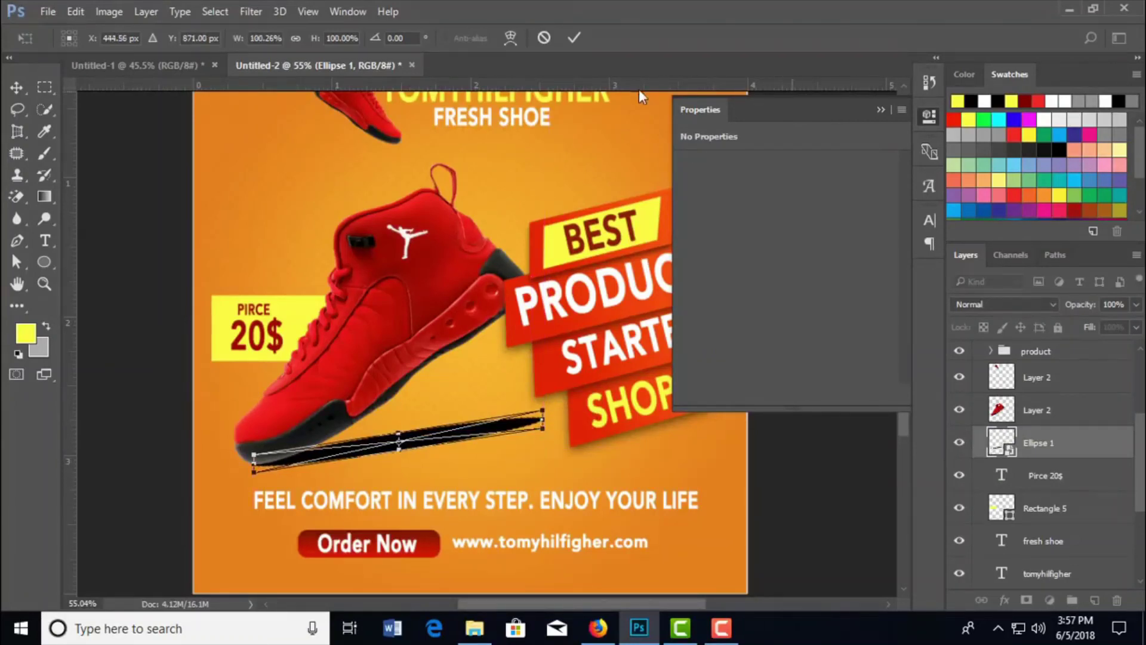
{"action": "left_click", "coordinate": [574, 38]}
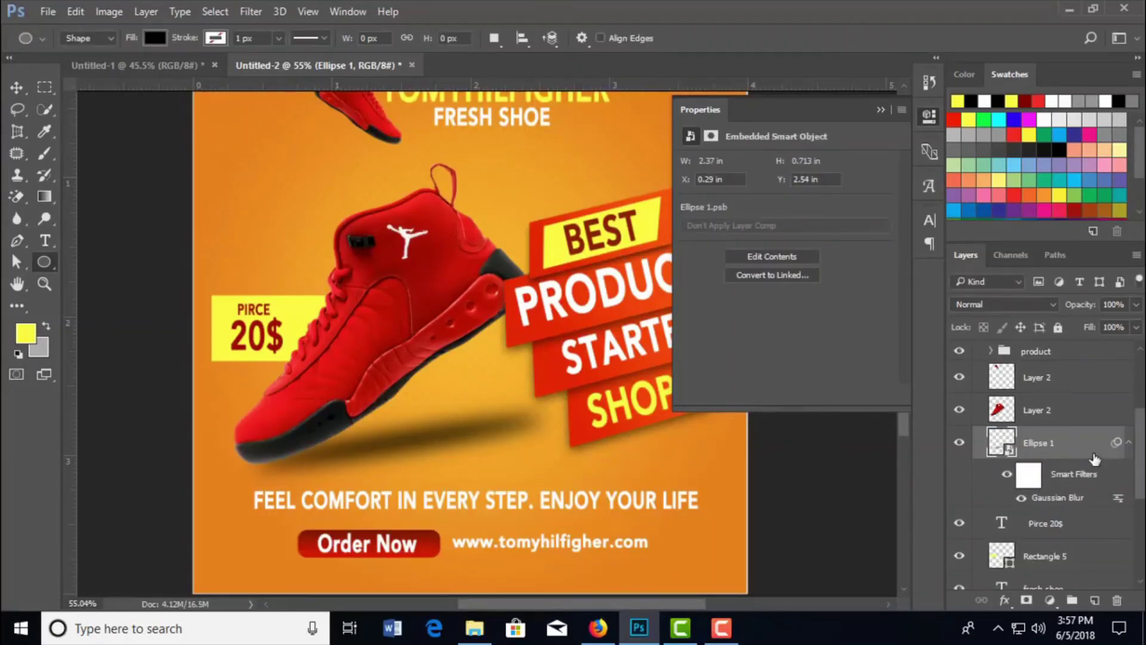
- Fade the shadow layer to 60% opacity
{"action": "left_click", "coordinate": [1136, 328]}
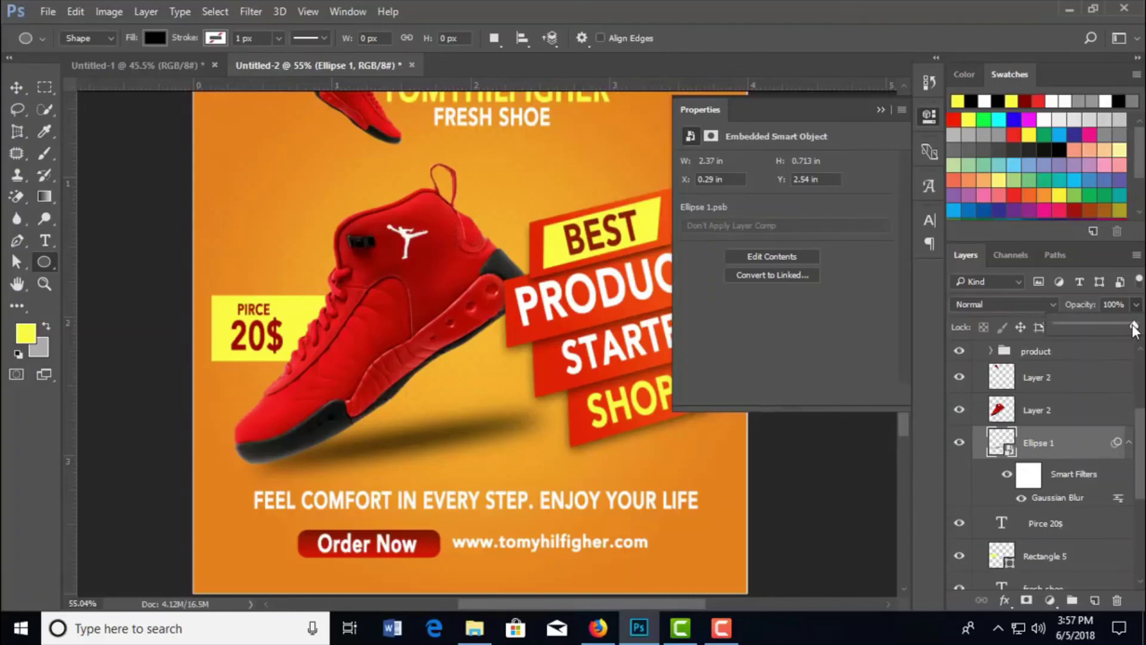
{"action": "left_click_drag", "start_coordinate": [1134, 327], "coordinate": [1106, 327]}
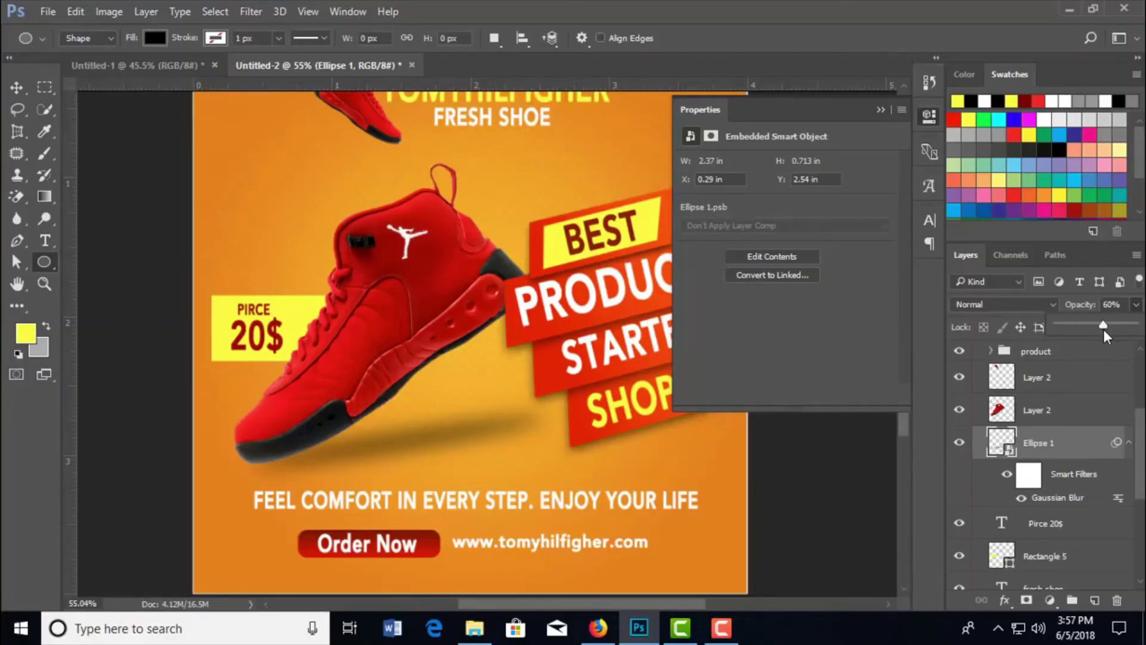
{"action": "left_click", "coordinate": [881, 110]}
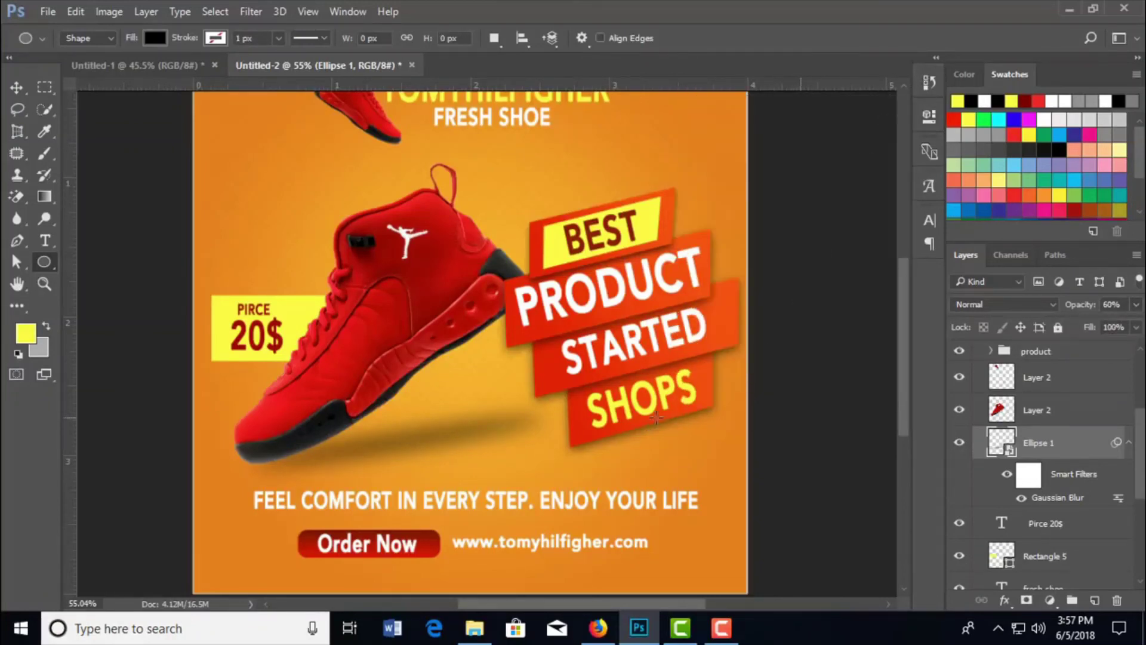
{"action": "scroll", "coordinate": [659, 413], "scroll_direction": "down", "scroll_amount": 1}
{"action": "scroll", "coordinate": [669, 411], "scroll_direction": "down", "scroll_amount": 1}
{"action": "scroll", "coordinate": [668, 410], "scroll_direction": "up", "scroll_amount": 1}
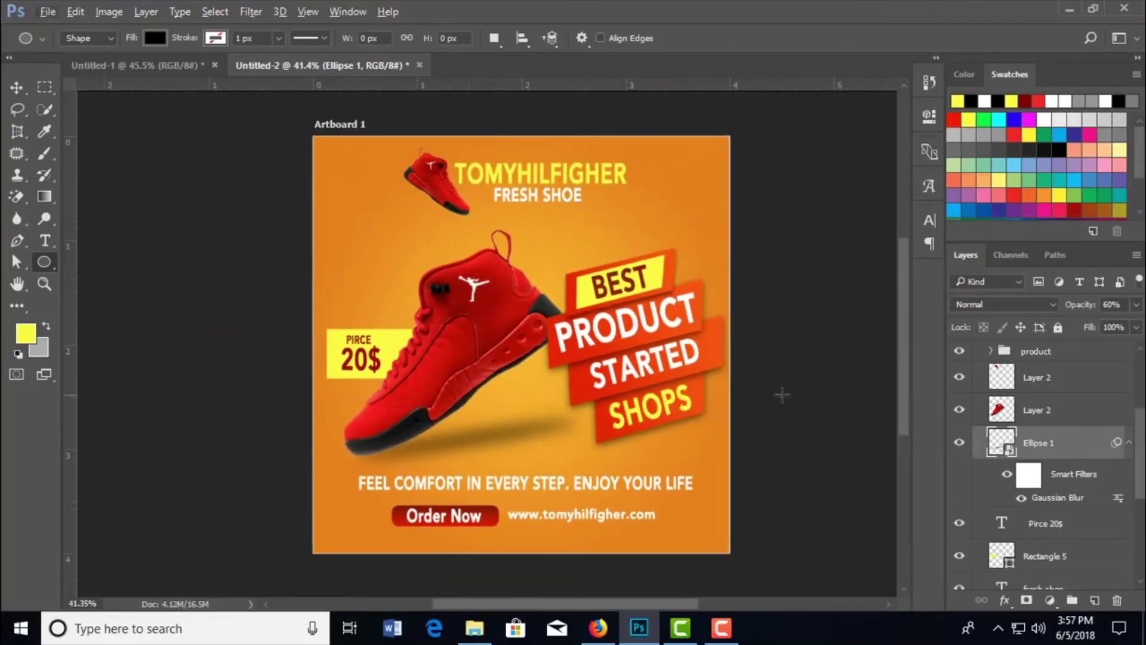
{"action": "scroll", "coordinate": [758, 409], "scroll_direction": "down", "scroll_amount": 1}
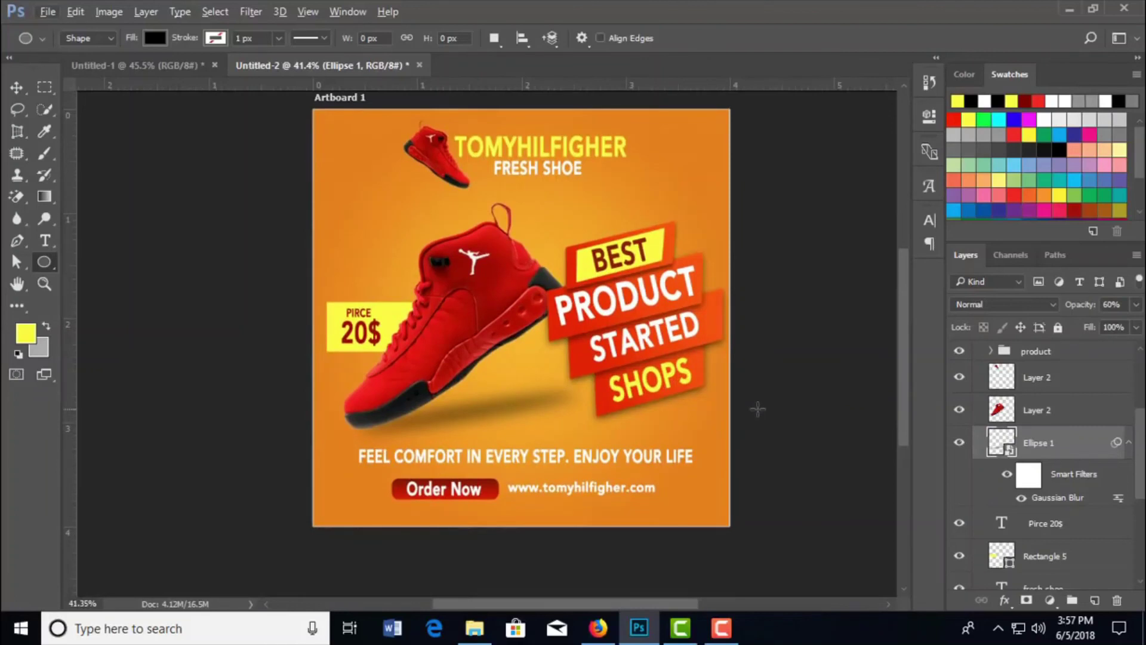
{"action": "scroll", "coordinate": [757, 409], "scroll_direction": "up", "scroll_amount": 1}
{"action": "left_click", "coordinate": [17, 87]}
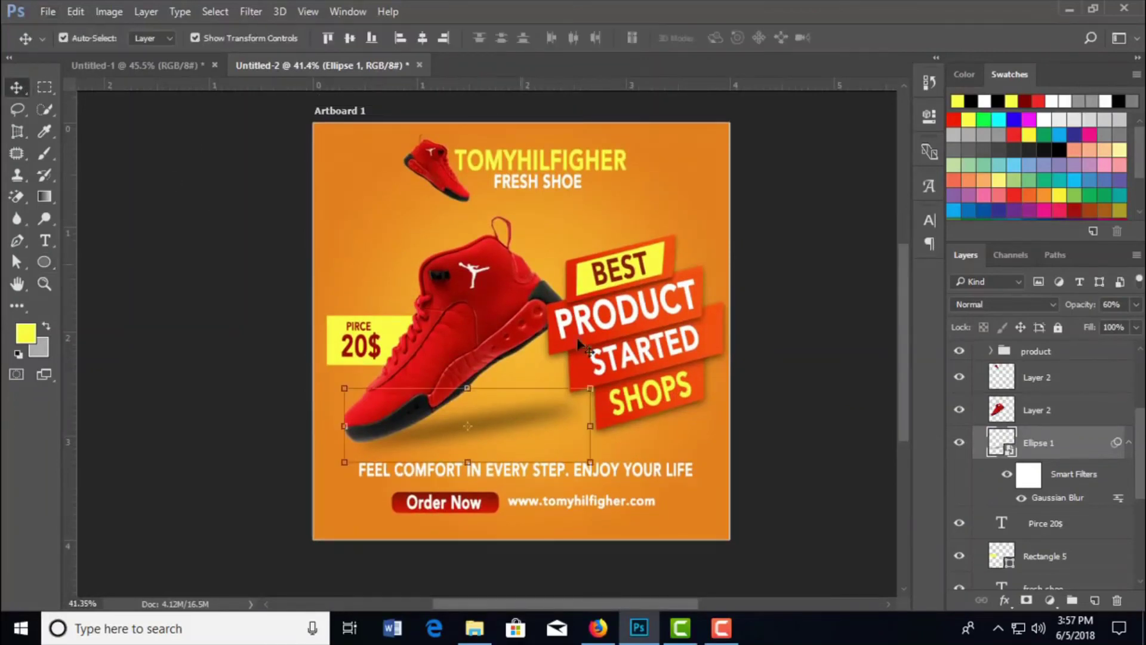
{"action": "left_click", "coordinate": [806, 320]}
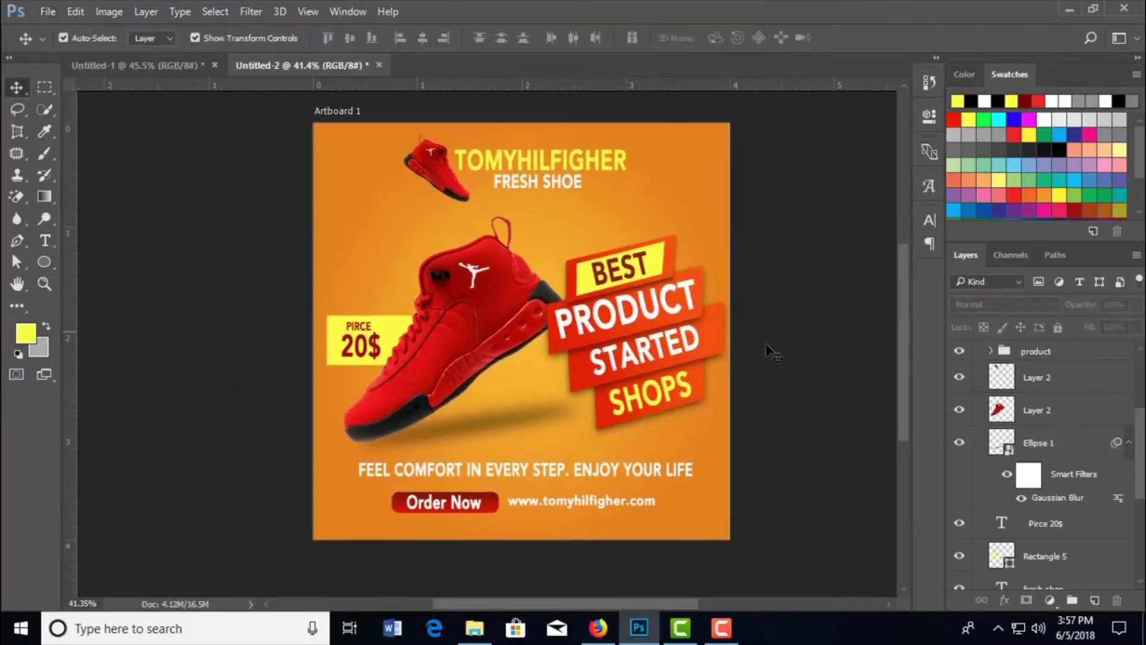
{"action": "scroll", "coordinate": [770, 350], "scroll_direction": "up", "scroll_amount": 1}
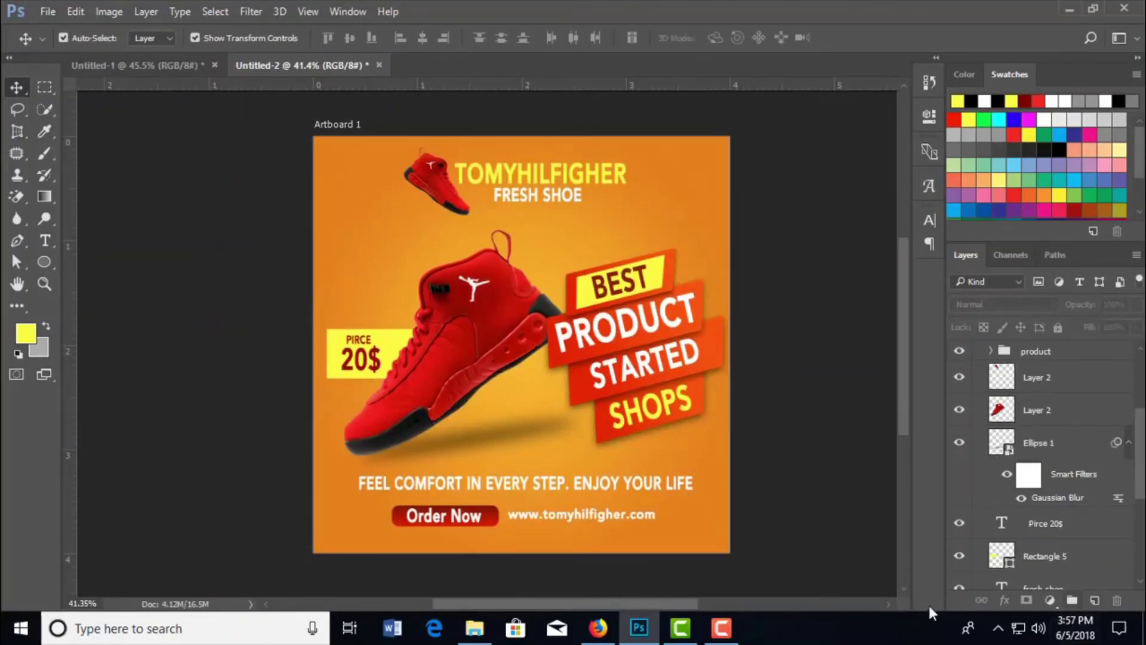
{"action": "left_click", "coordinate": [721, 628]}
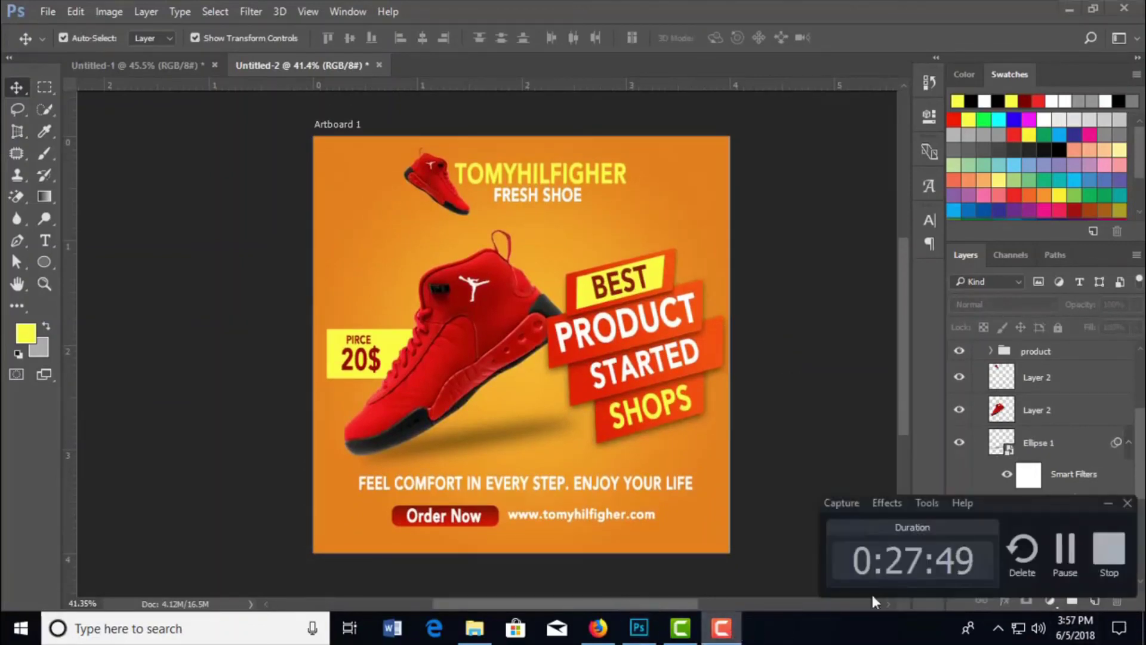
{"action": "left_click", "coordinate": [1057, 553]}
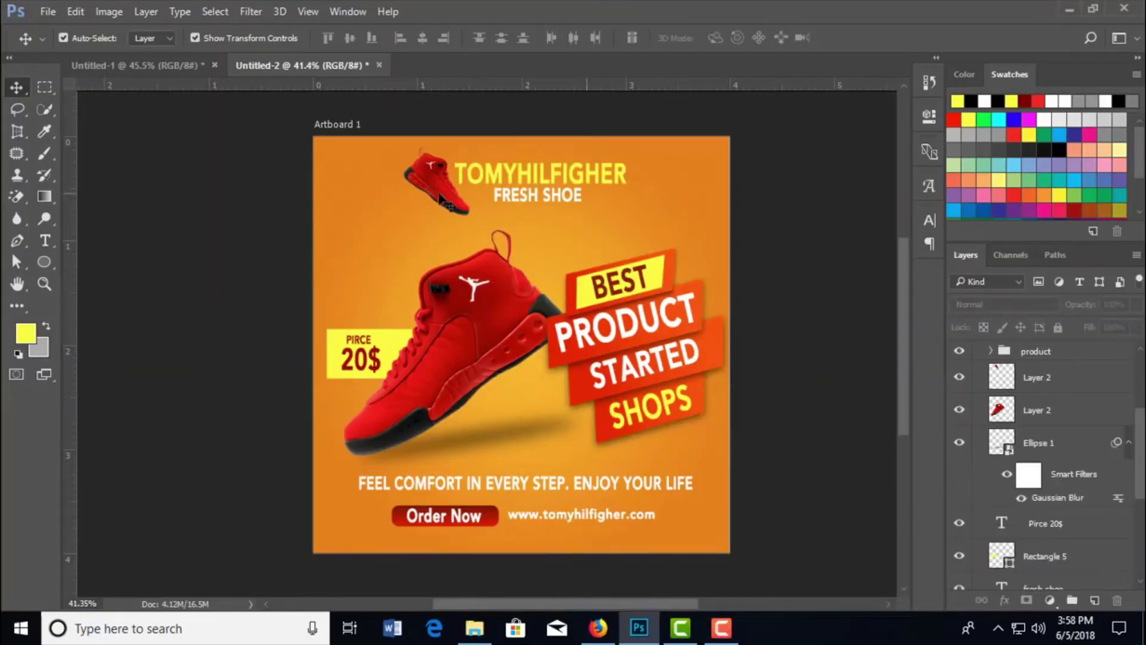
- Add a drop shadow (56% opacity, 8 px distance, 24 px size) to the small sneaker's Layer 2
{"action": "left_click", "coordinate": [444, 203]}
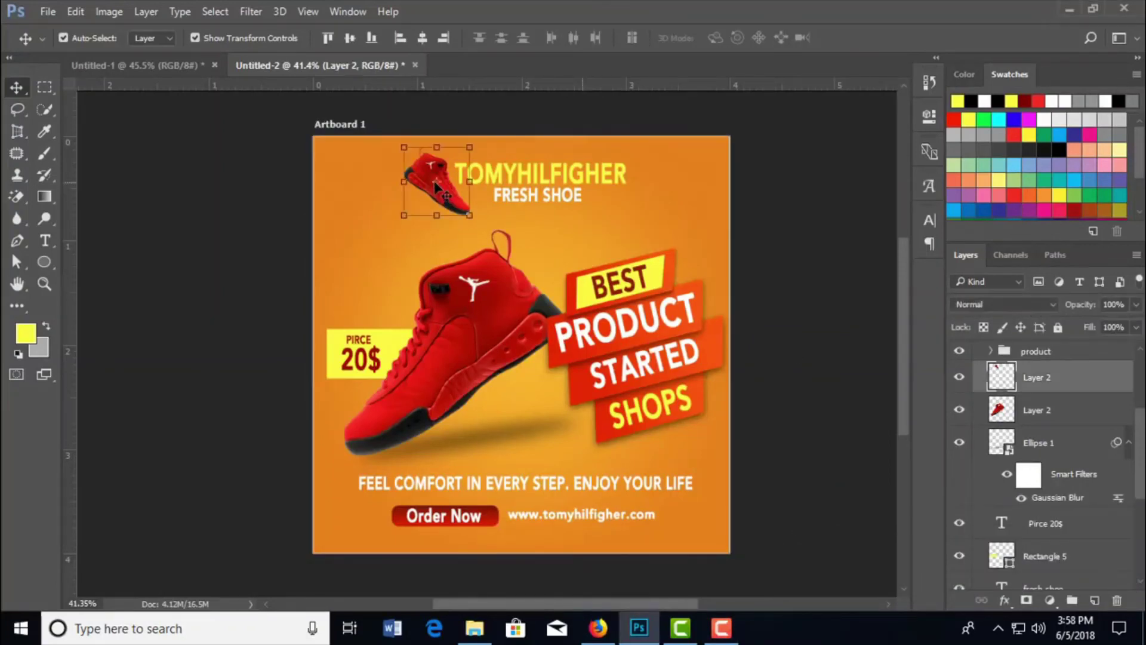
{"action": "left_click", "coordinate": [1007, 601]}
{"action": "left_click", "coordinate": [1009, 594]}
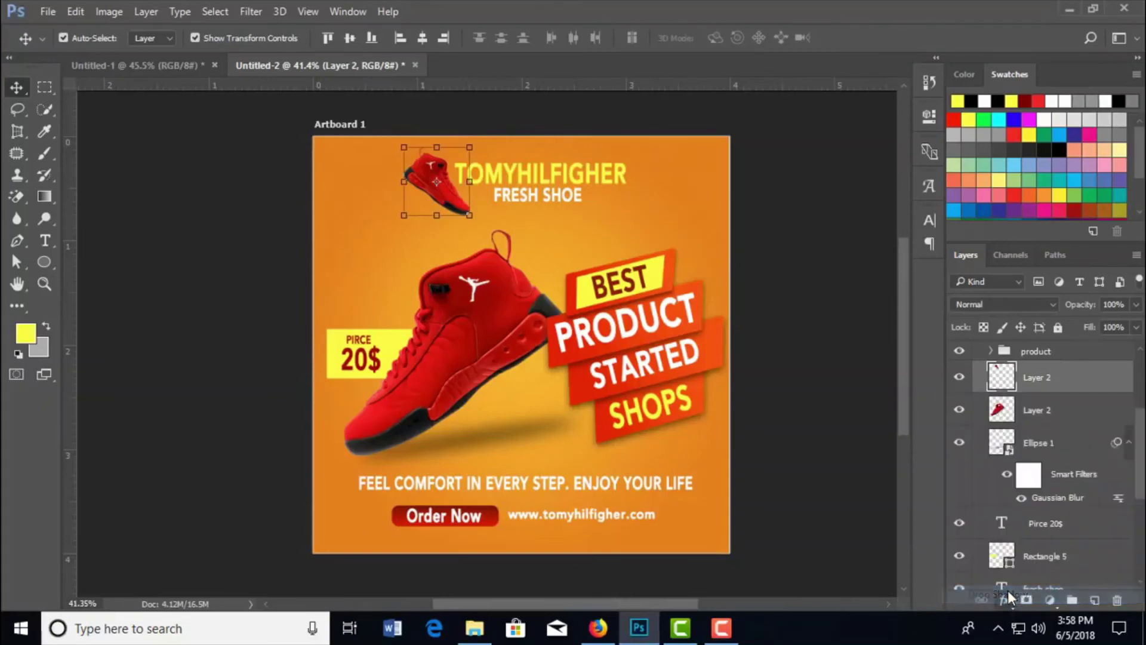
{"action": "mouse_move", "coordinate": [770, 89]}
{"action": "left_mouse_down"}
{"action": "mouse_move", "coordinate": [1102, 213]}
{"action": "mouse_move", "coordinate": [1037, 192]}
{"action": "left_mouse_up"}
{"action": "left_click", "coordinate": [1102, 231]}
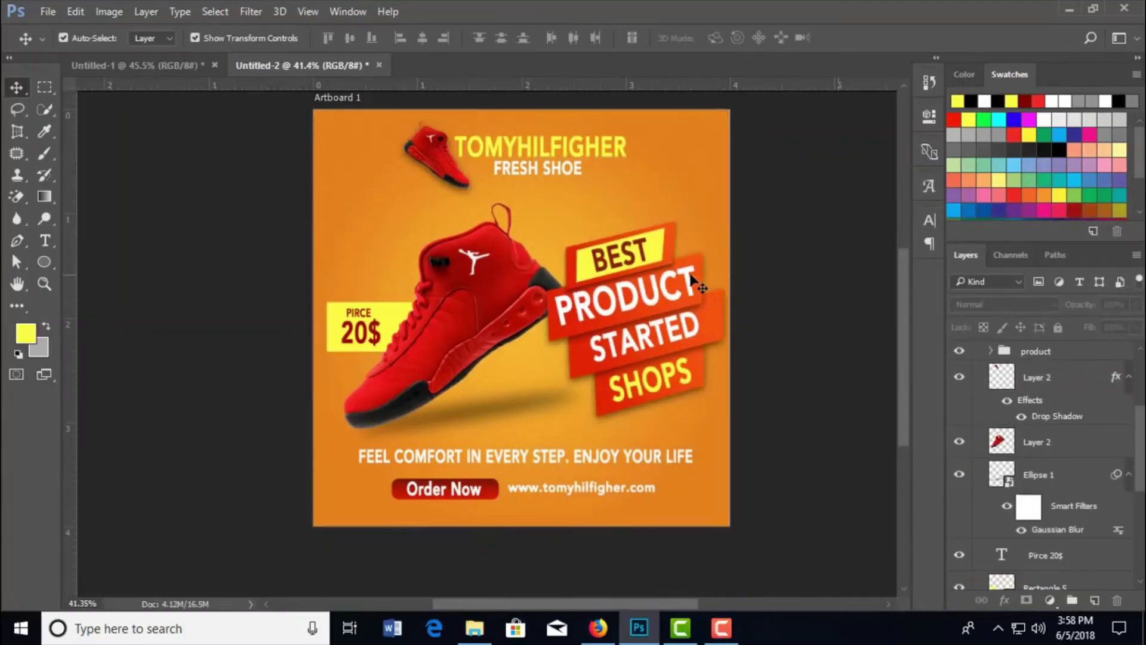
{"action": "scroll", "coordinate": [692, 289], "scroll_direction": "down", "scroll_amount": 1}
{"action": "scroll", "coordinate": [692, 281], "scroll_direction": "down", "scroll_amount": 1}
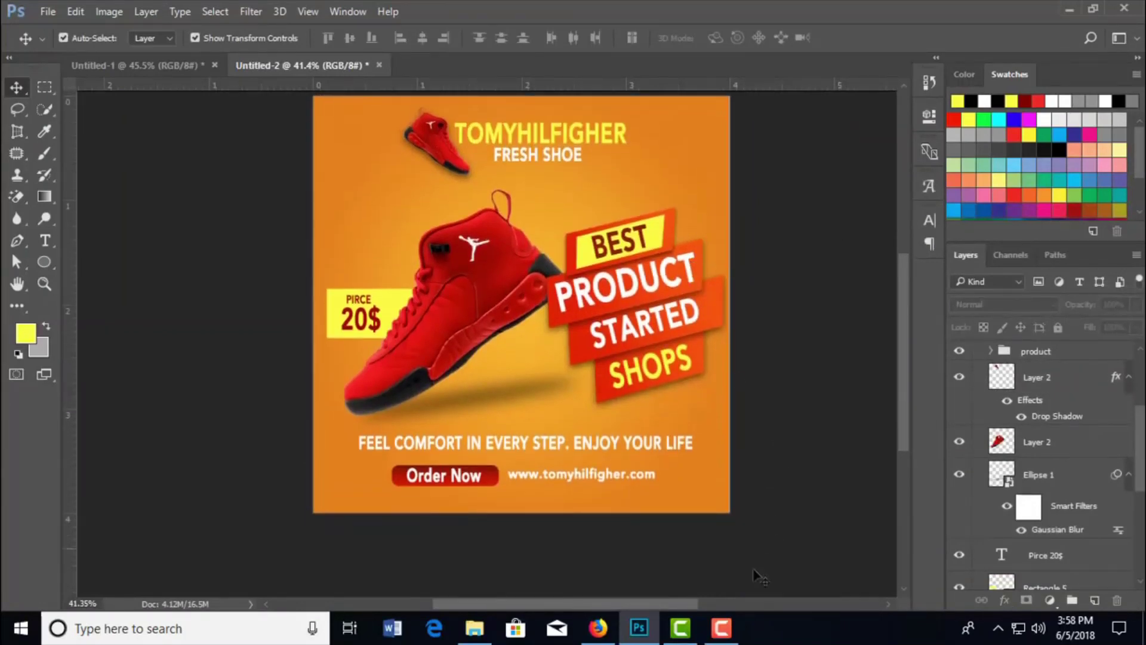
{"action": "left_click", "coordinate": [721, 627]}
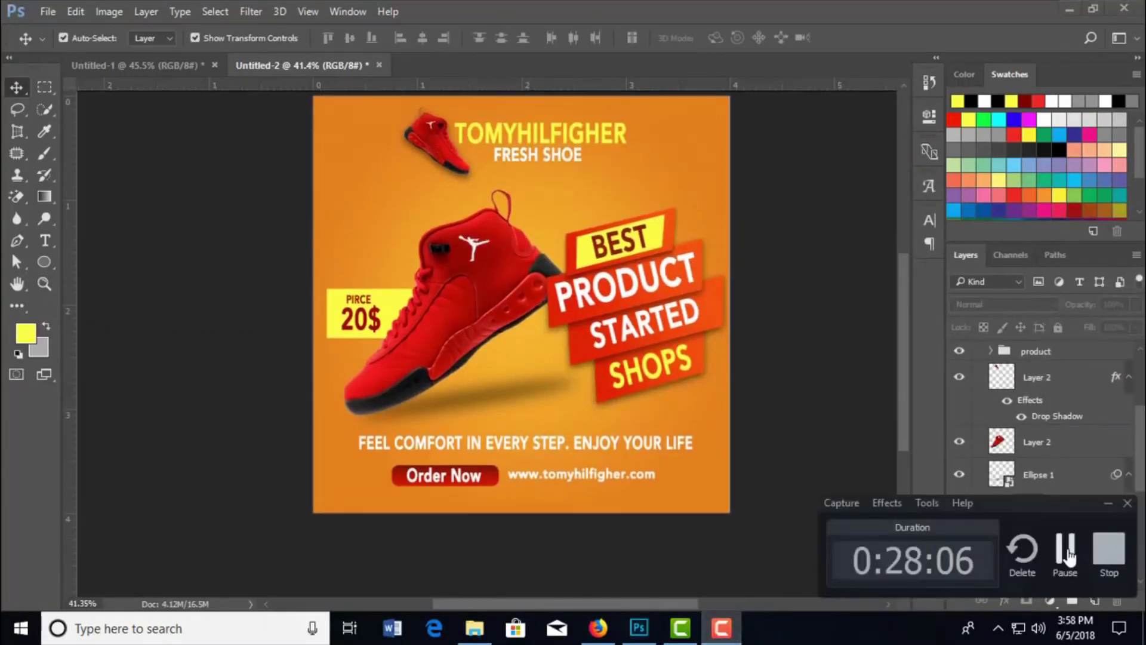